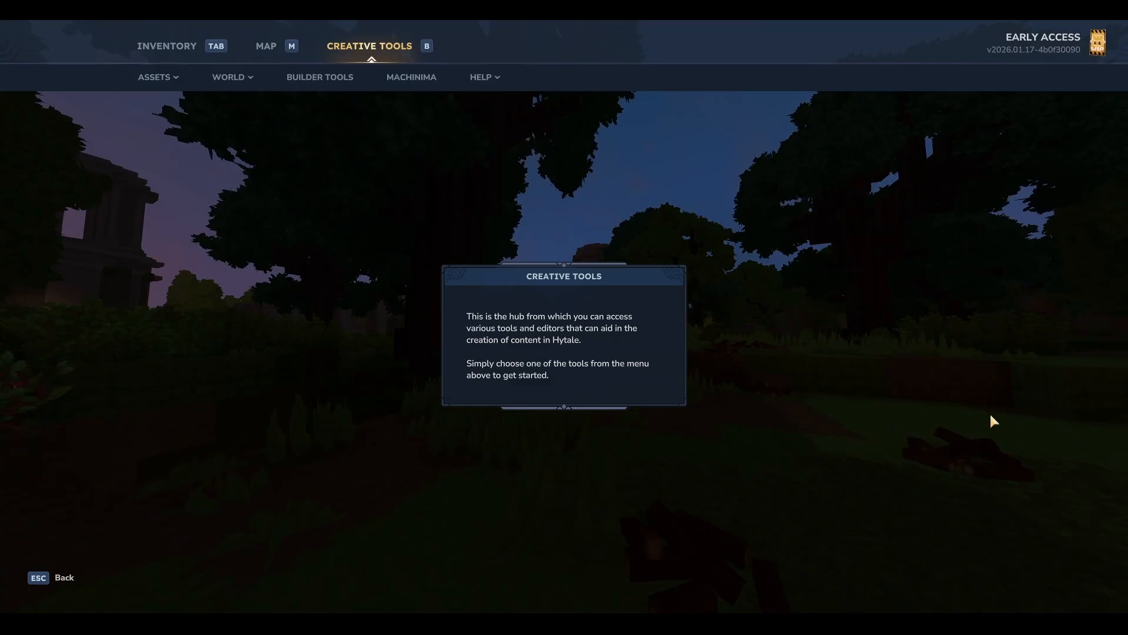
Return to the game world, equip the weapon in hotbar slot 5 and test its attack.
{"action": "key", "text": "Escape"}
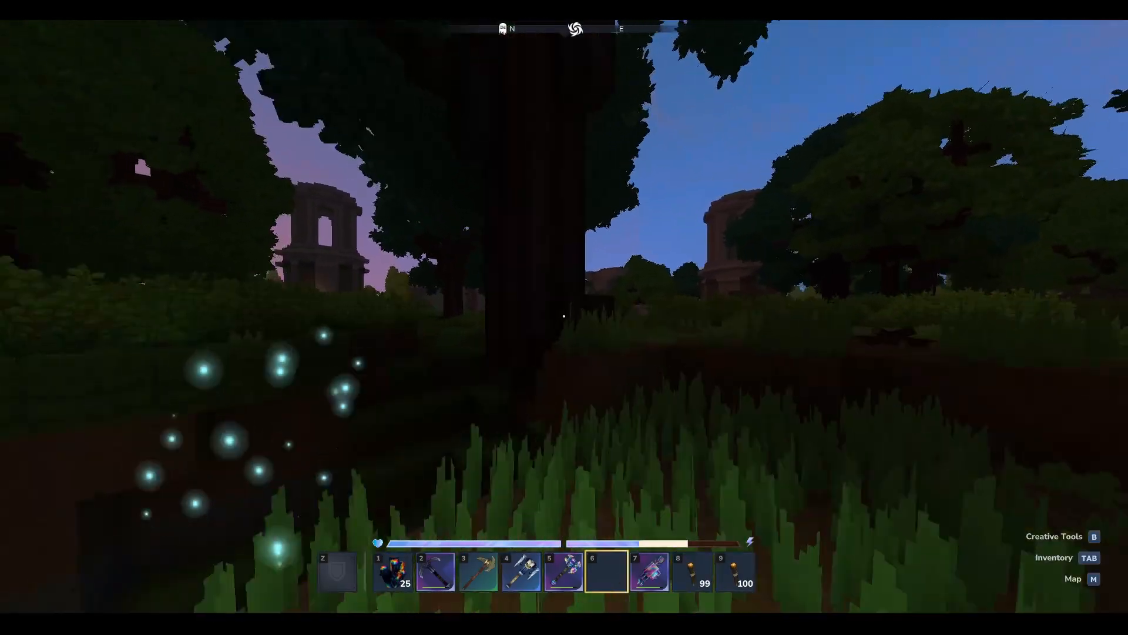
{"action": "key", "text": "5"}
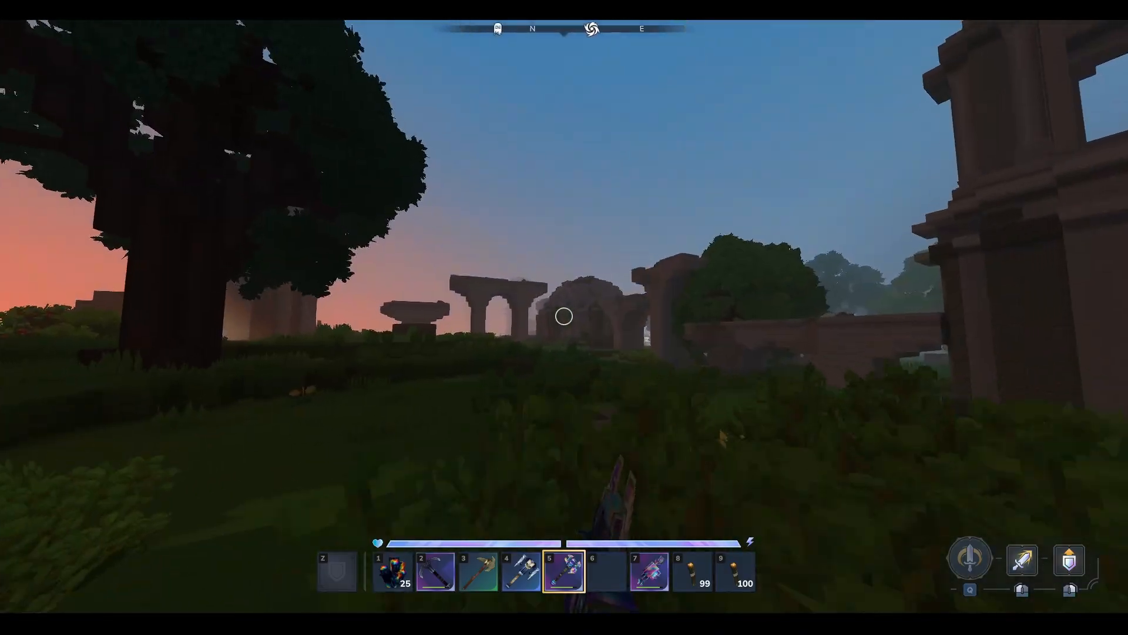
{"action": "left_click", "coordinate": [564, 316]}
{"action": "left_click", "coordinate": [564, 316]}
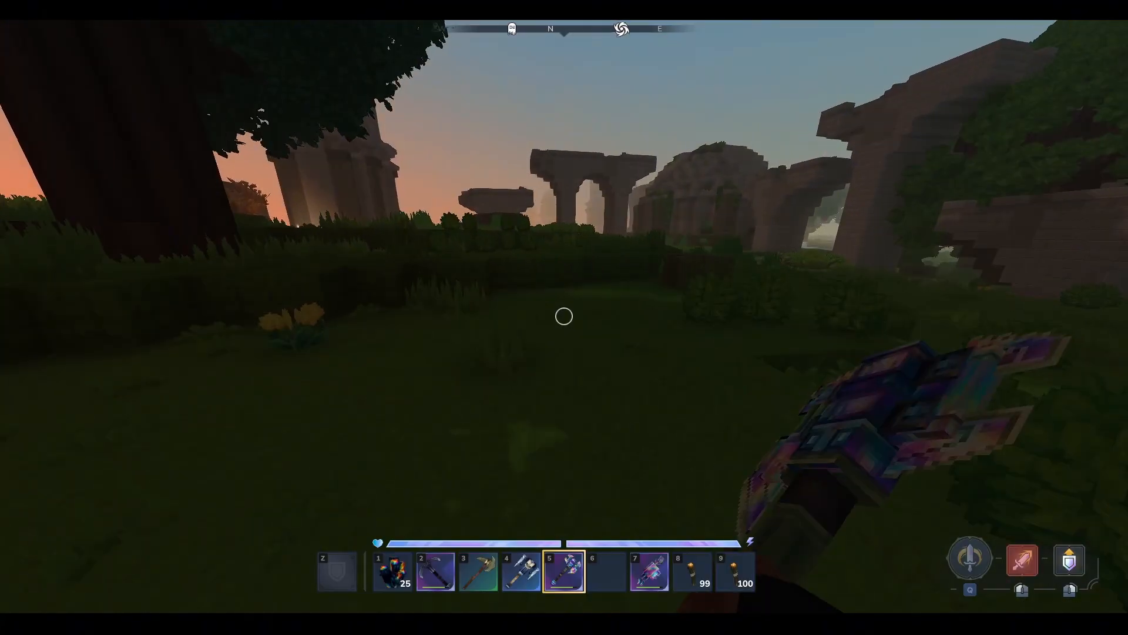
{"action": "key", "text": "w"}
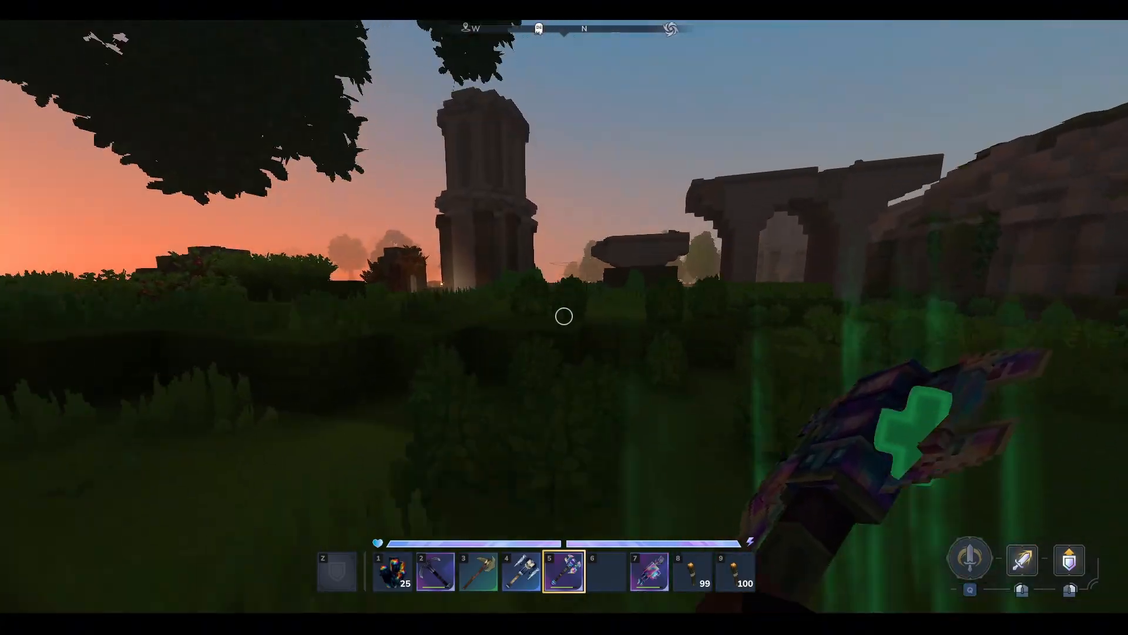
Equip the Eterna Claws and test their normal and charged attacks while walking past the ruins to the torch-lit camp.
{"action": "scroll", "coordinate": [564, 316], "scroll_direction": "down", "scroll_amount": 2}
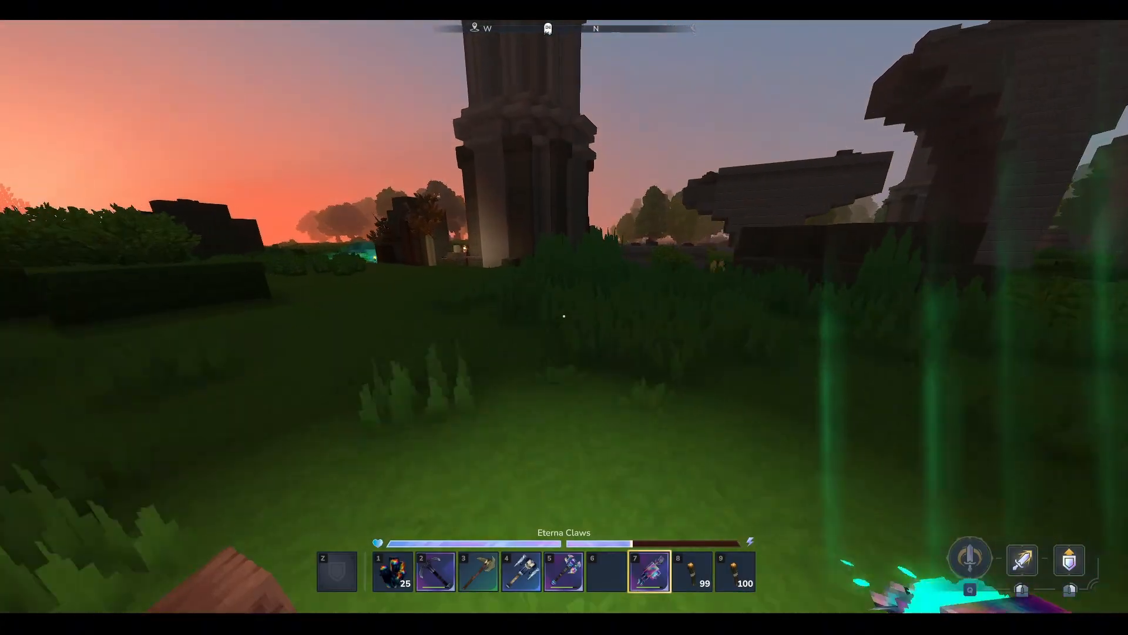
{"action": "key", "text": "w"}
{"action": "left_click", "coordinate": [564, 317]}
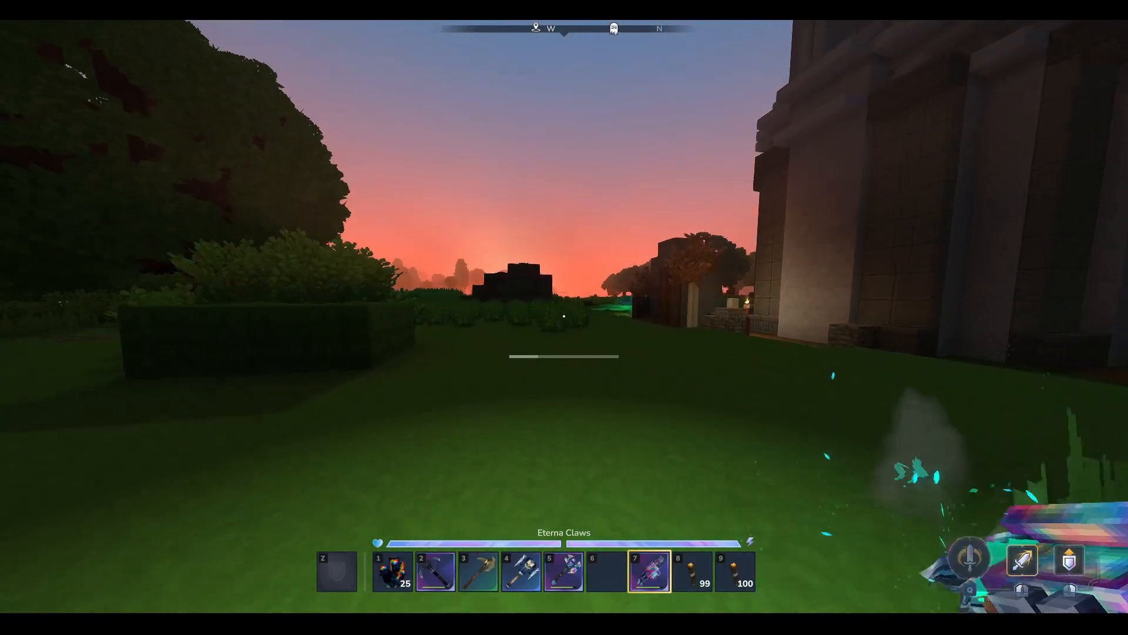
{"action": "key", "text": "w"}
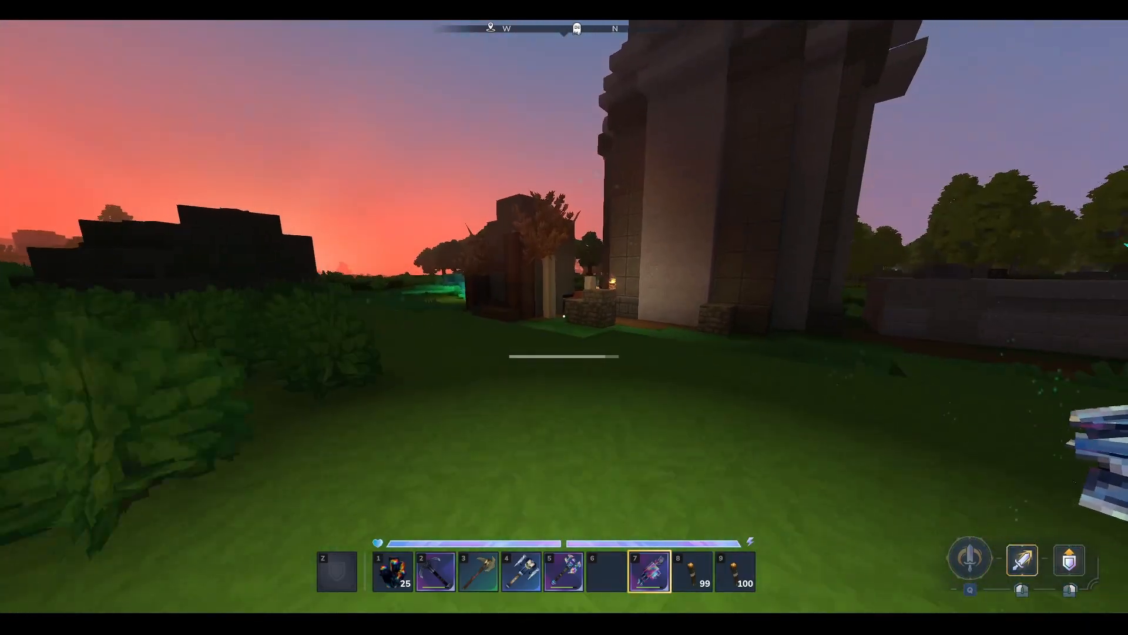
{"action": "left_click", "coordinate": [564, 316]}
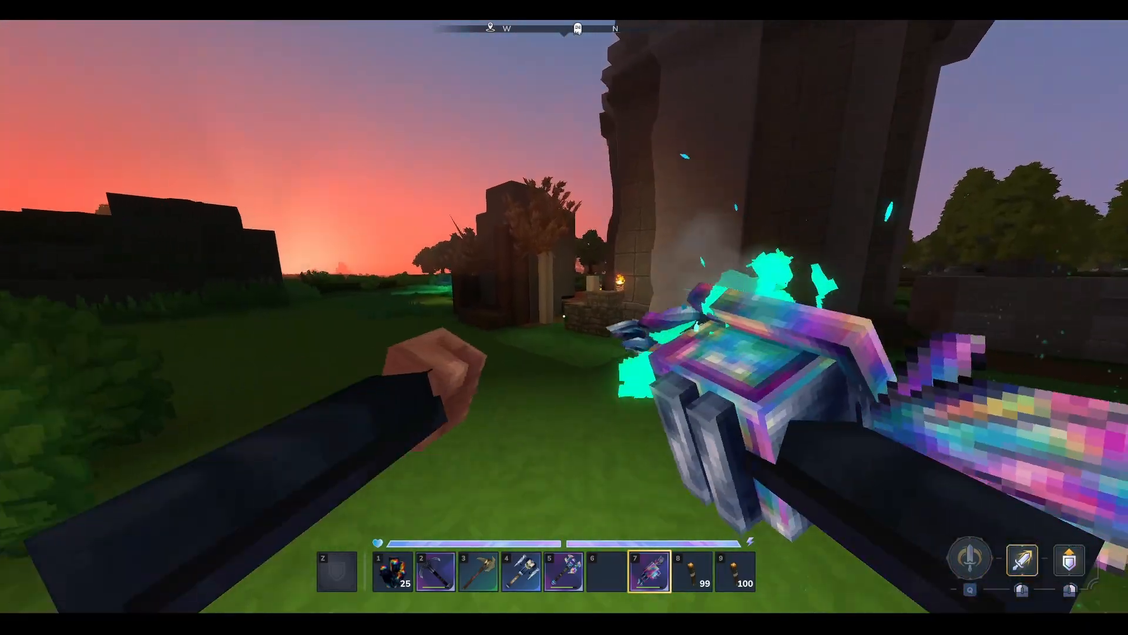
{"action": "key", "text": "w"}
{"action": "left_click", "coordinate": [564, 316]}
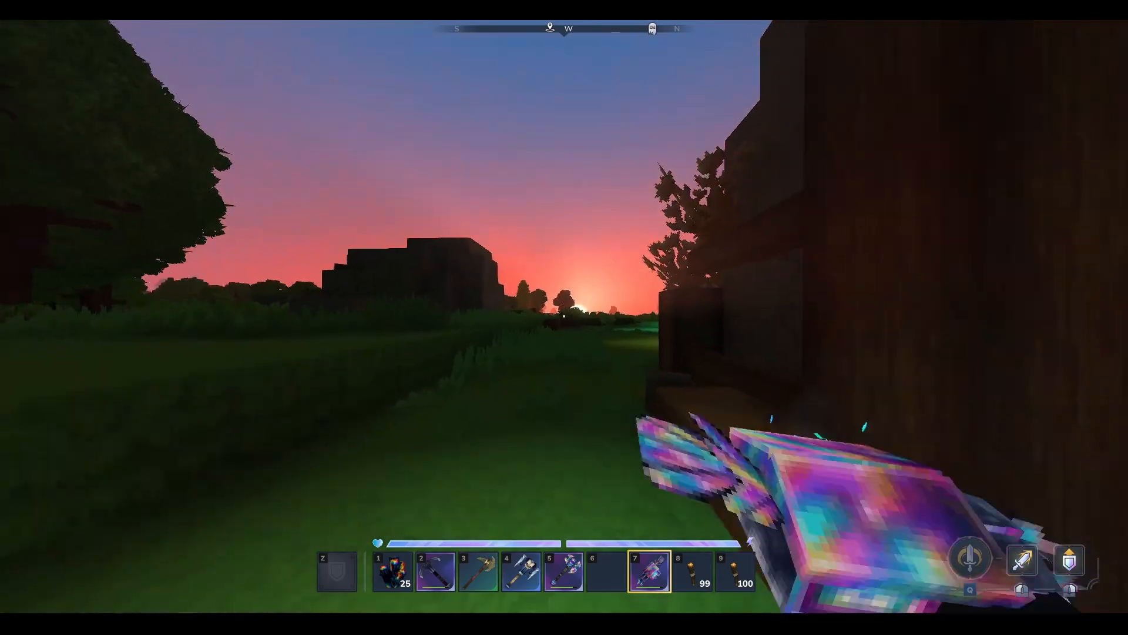
{"action": "key", "text": "w"}
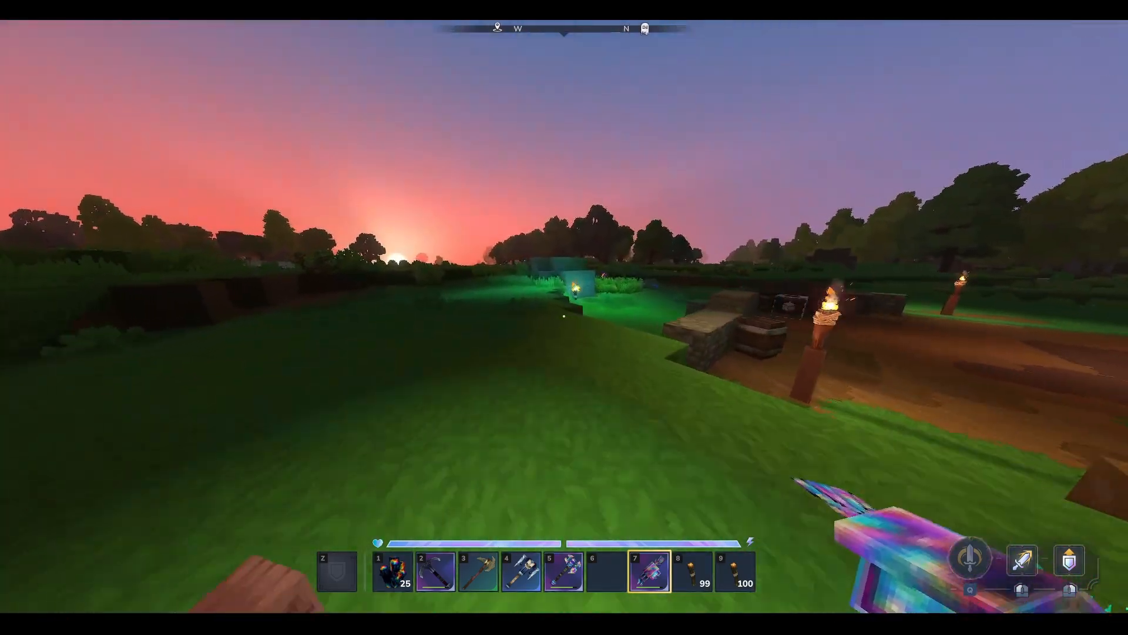
{"action": "key", "text": "w"}
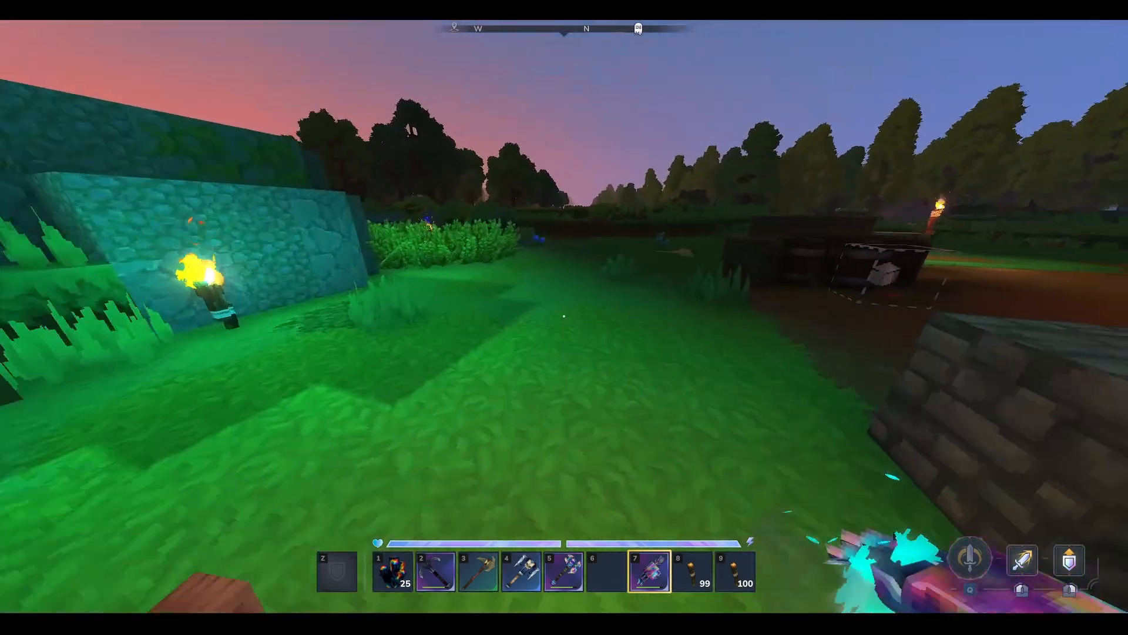
{"action": "left_click", "coordinate": [564, 317]}
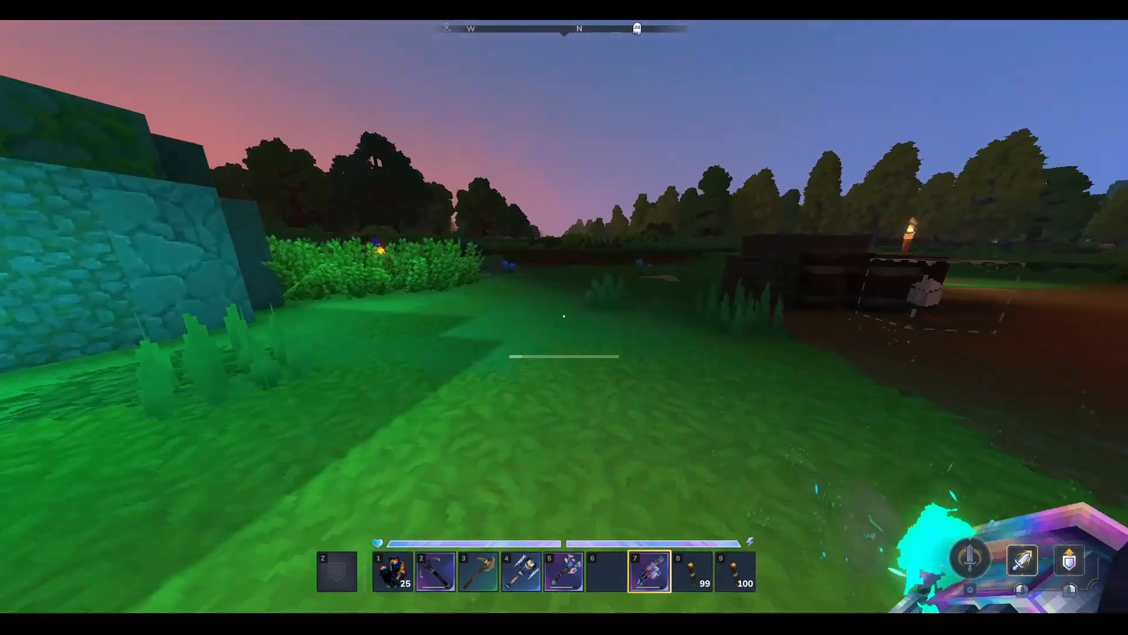
{"action": "key", "text": "w"}
{"action": "key", "text": "Tab"}
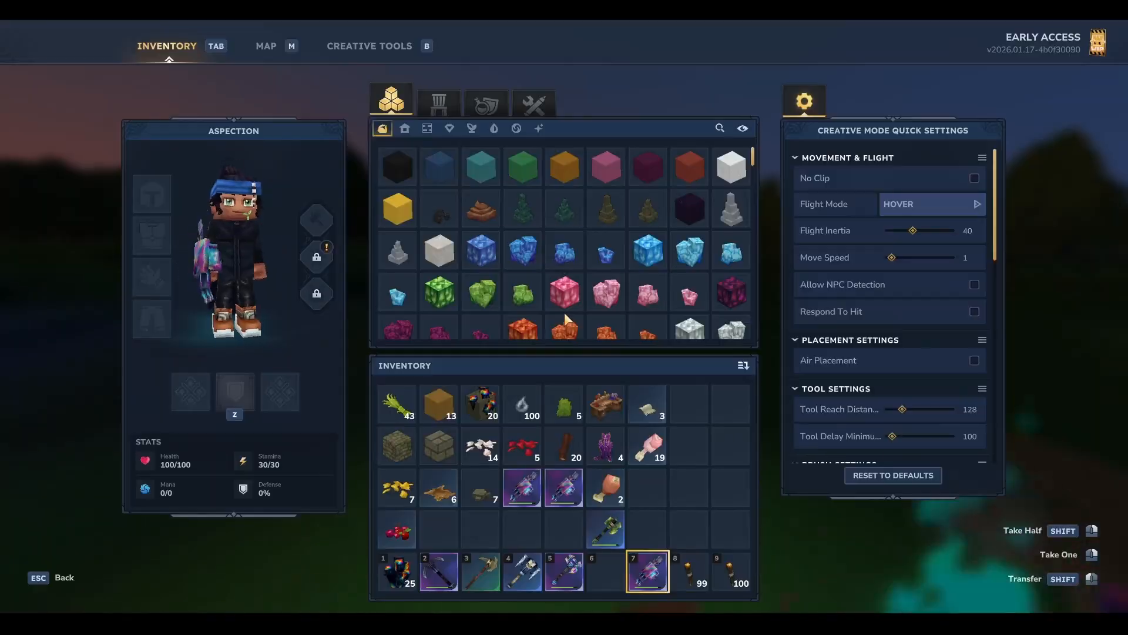
{"action": "key", "text": "Tab"}
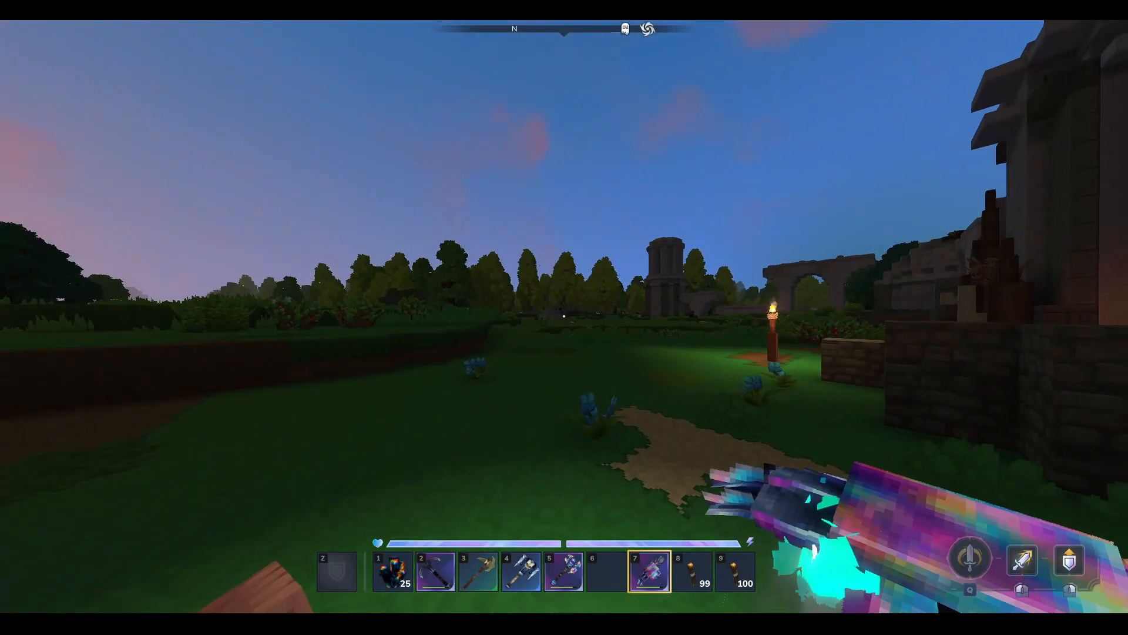
{"action": "key", "text": "a"}
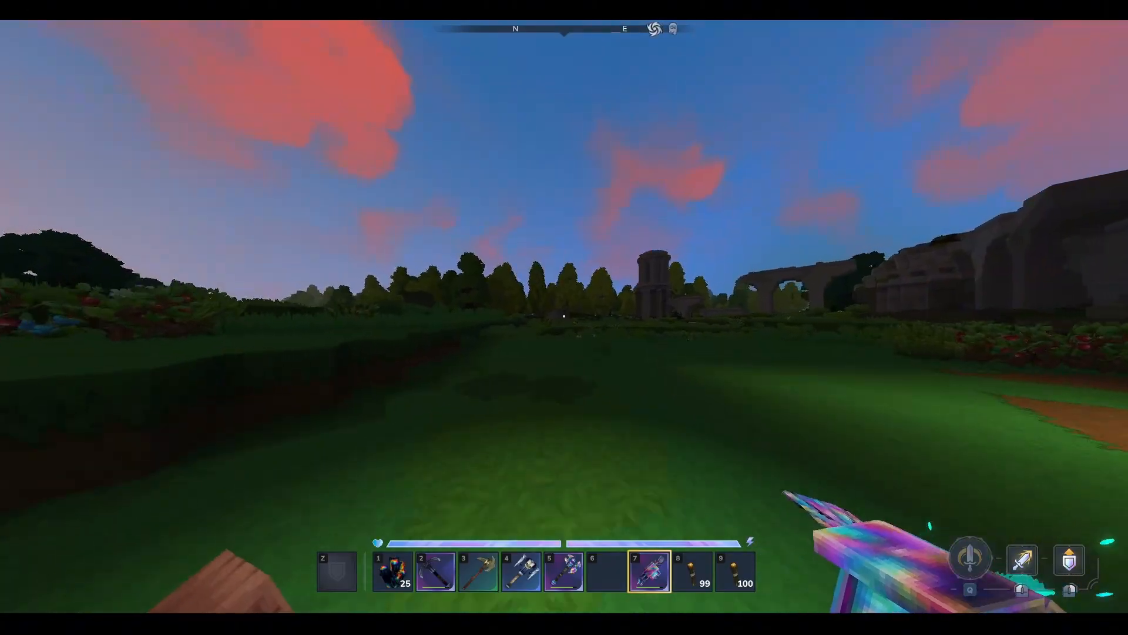
{"action": "key", "text": "w"}
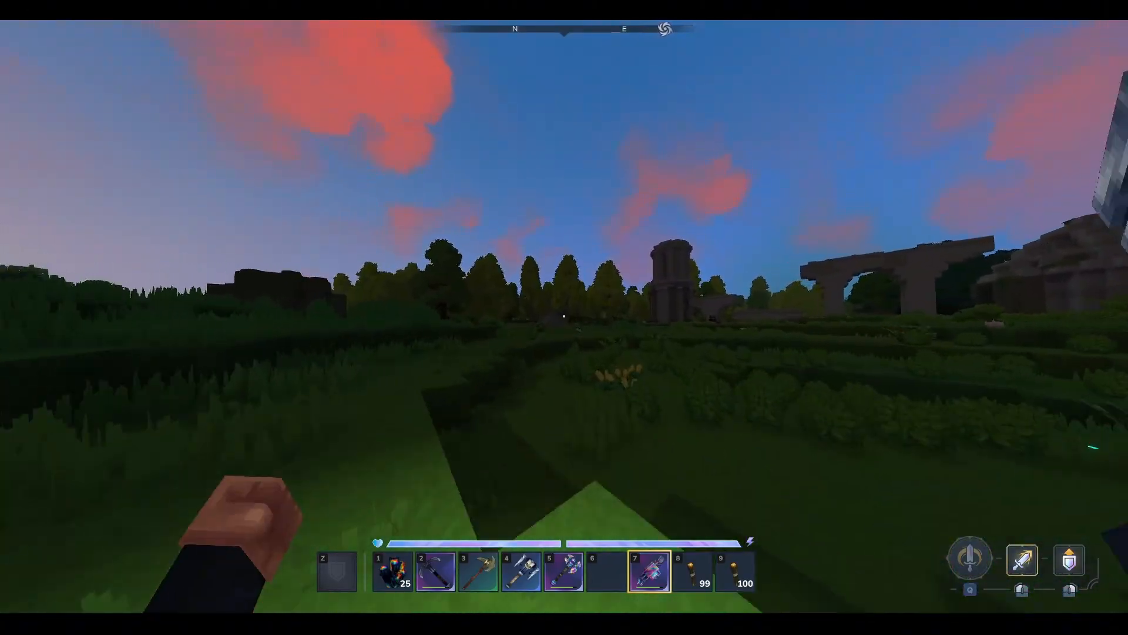
{"action": "left_click", "coordinate": [564, 316]}
{"action": "key", "text": "w"}
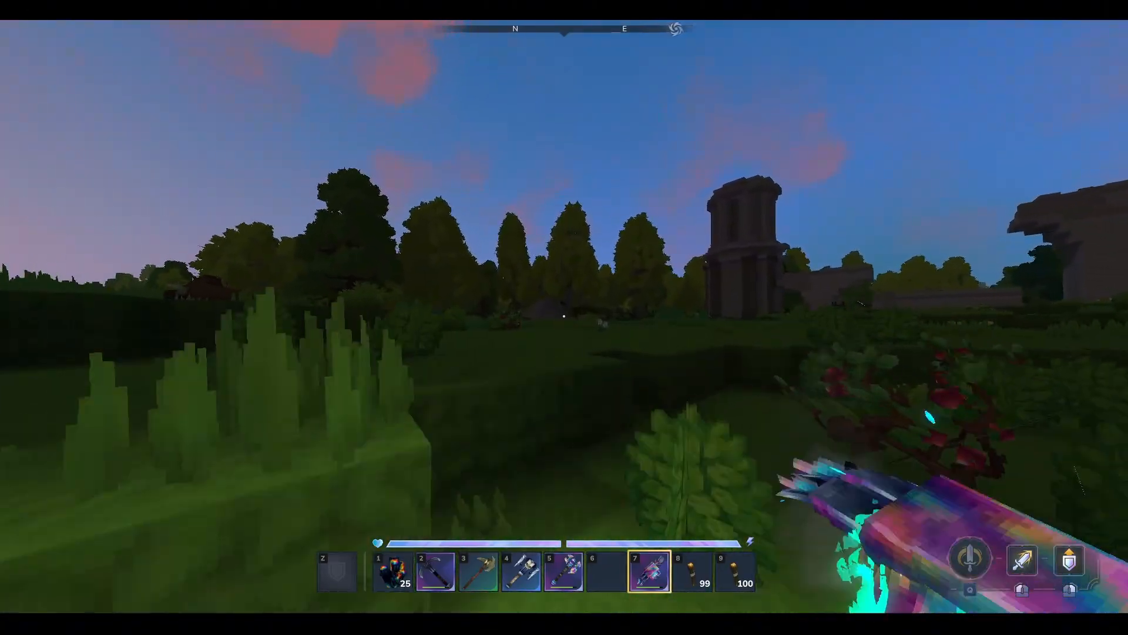
{"action": "key", "text": "w"}
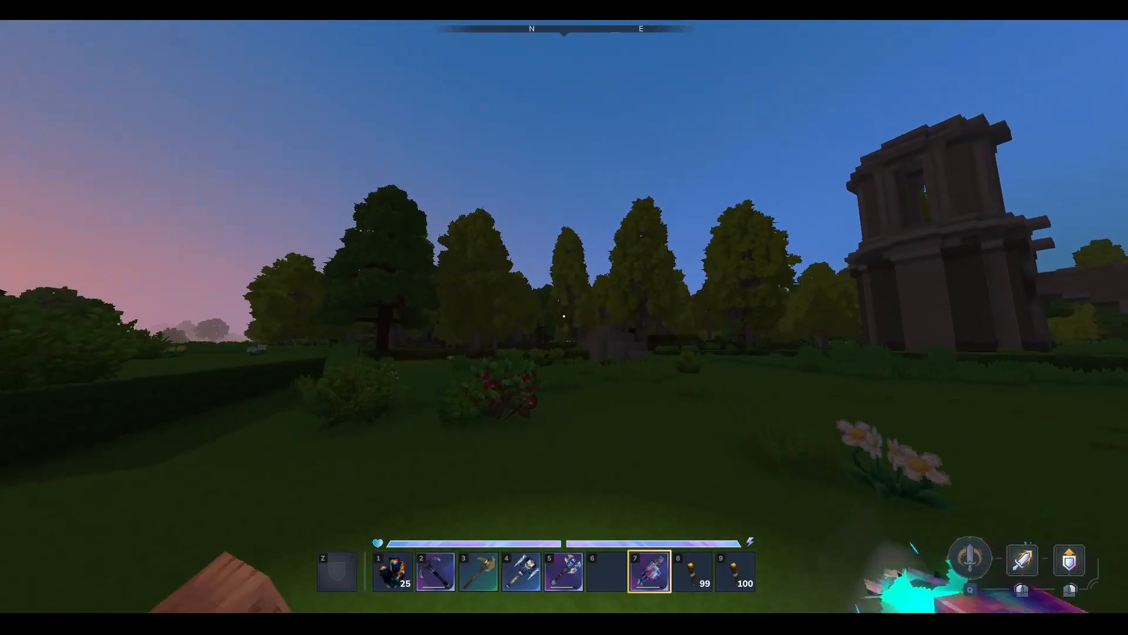
{"action": "key", "text": "w"}
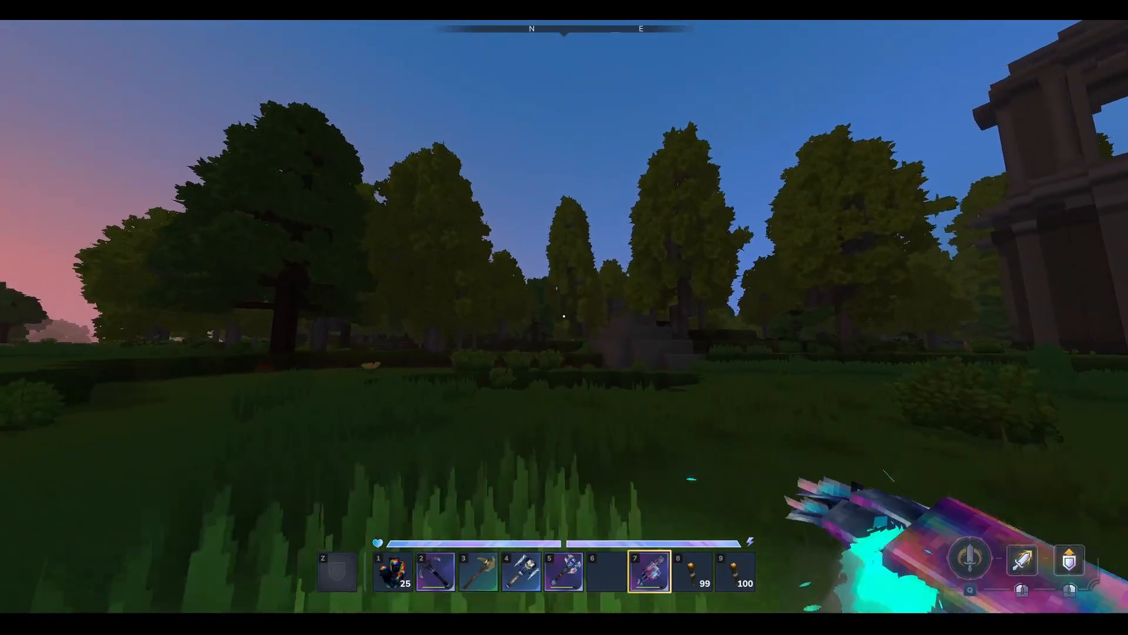
{"action": "key", "text": "w"}
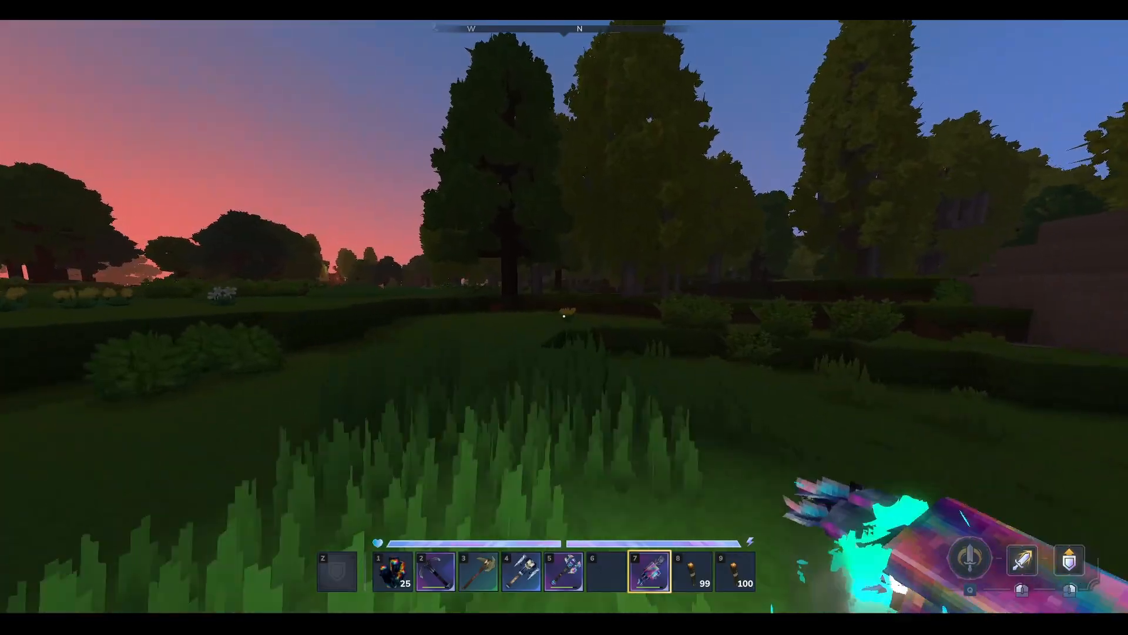
{"action": "key", "text": "w"}
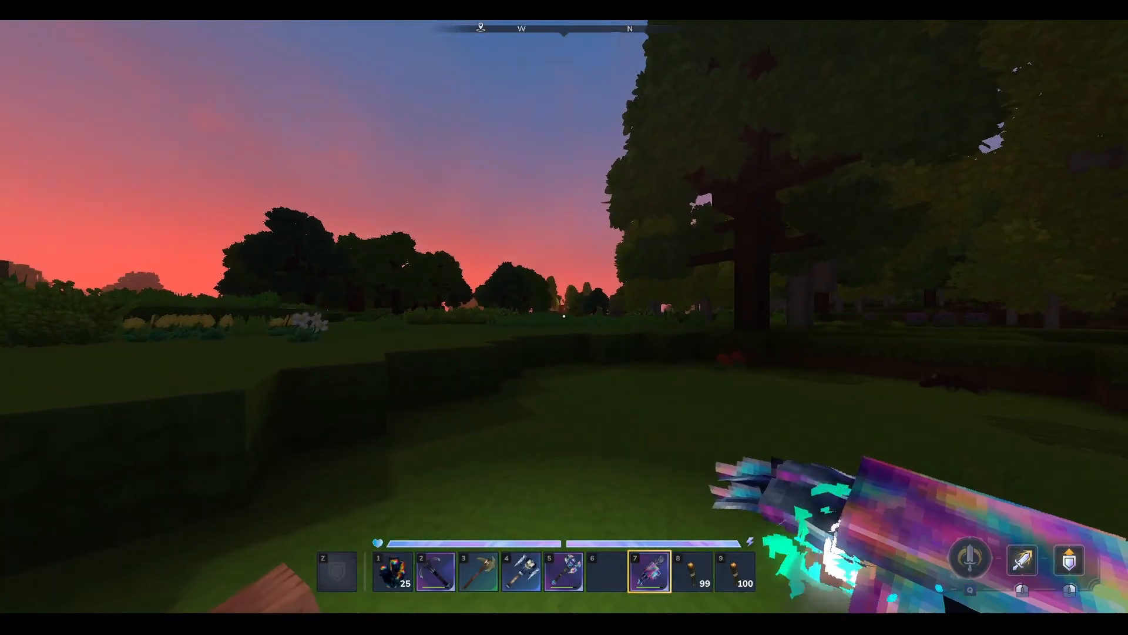
Open the Asset Editor and collapse the RootInteraction and Item folders of the Aspect:Rpg Aspects pack.
{"action": "key", "text": "b"}
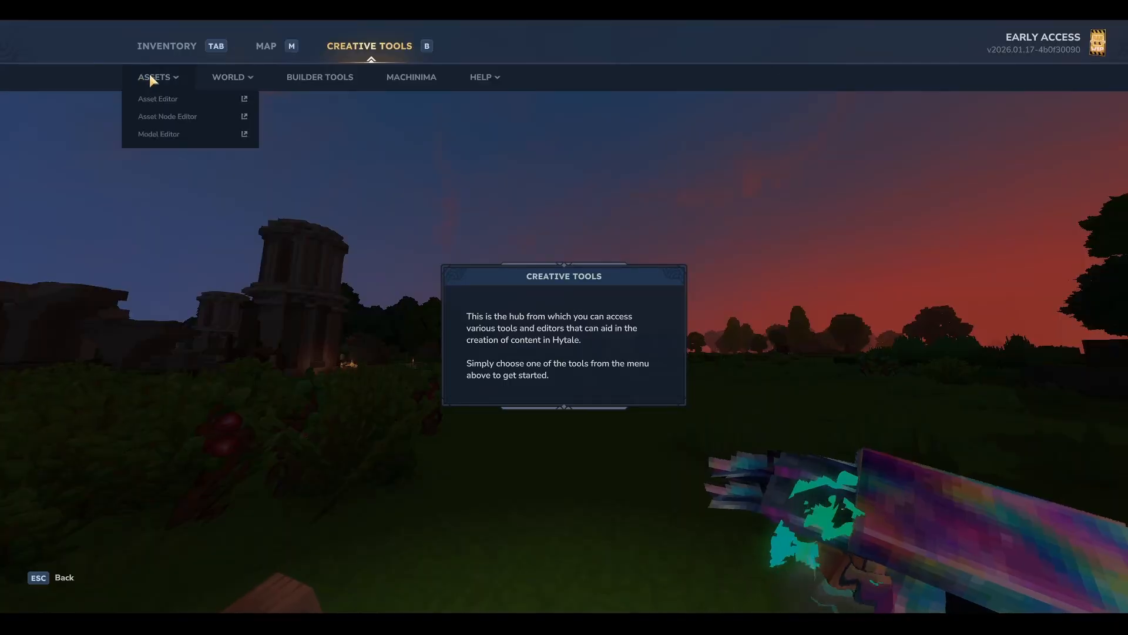
{"action": "left_click", "coordinate": [164, 97]}
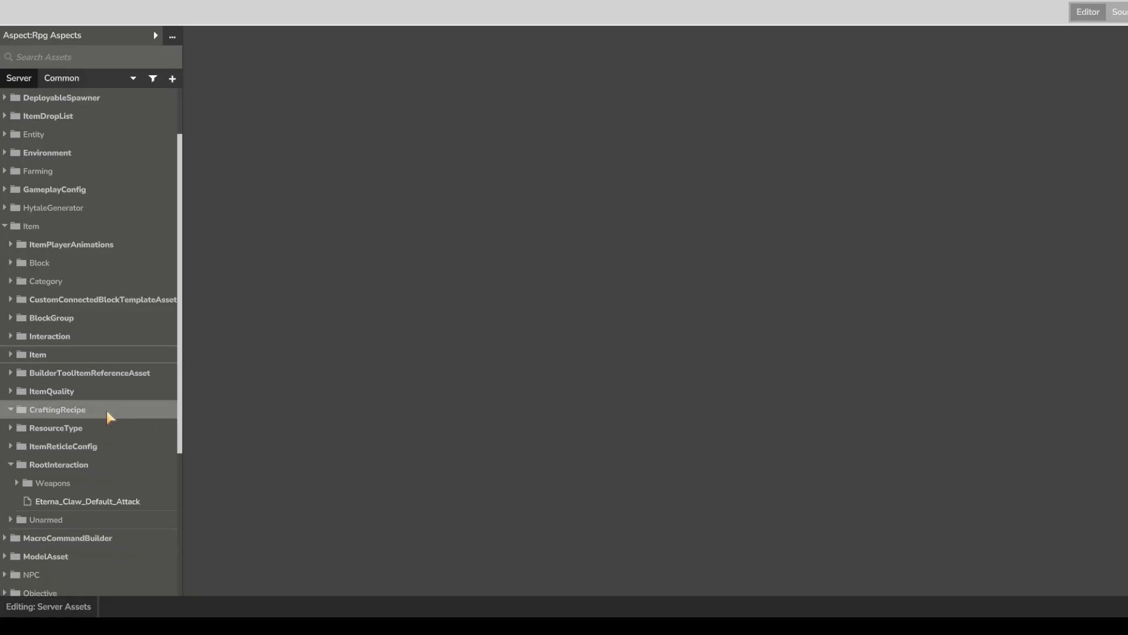
{"action": "scroll", "coordinate": [135, 429], "scroll_direction": "down", "scroll_amount": 1}
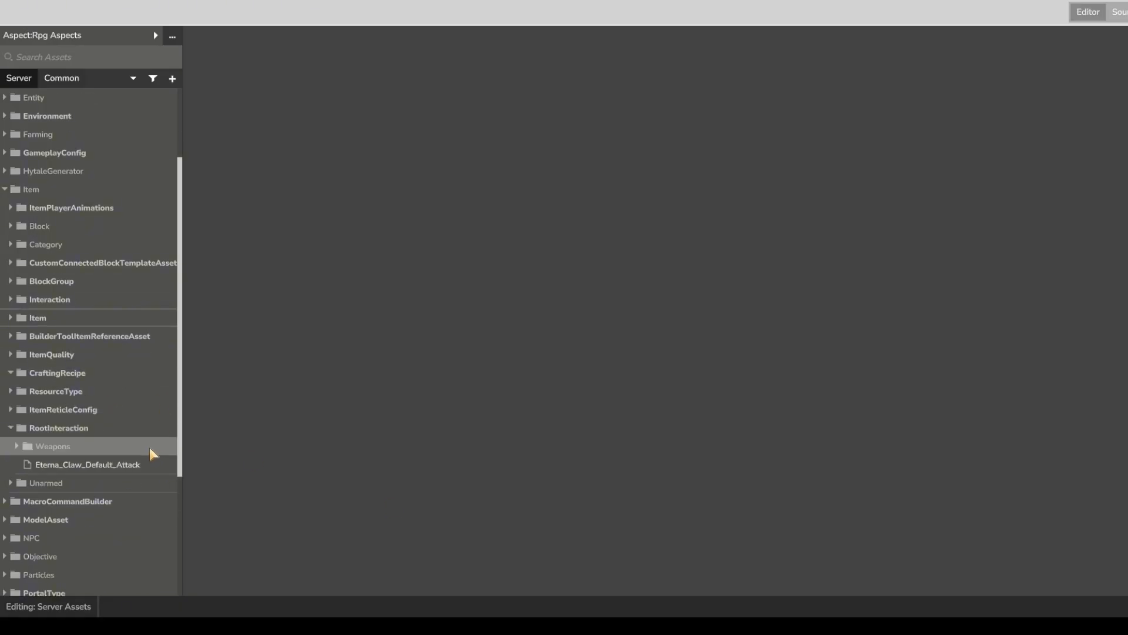
{"action": "scroll", "coordinate": [105, 291], "scroll_direction": "down", "scroll_amount": 3}
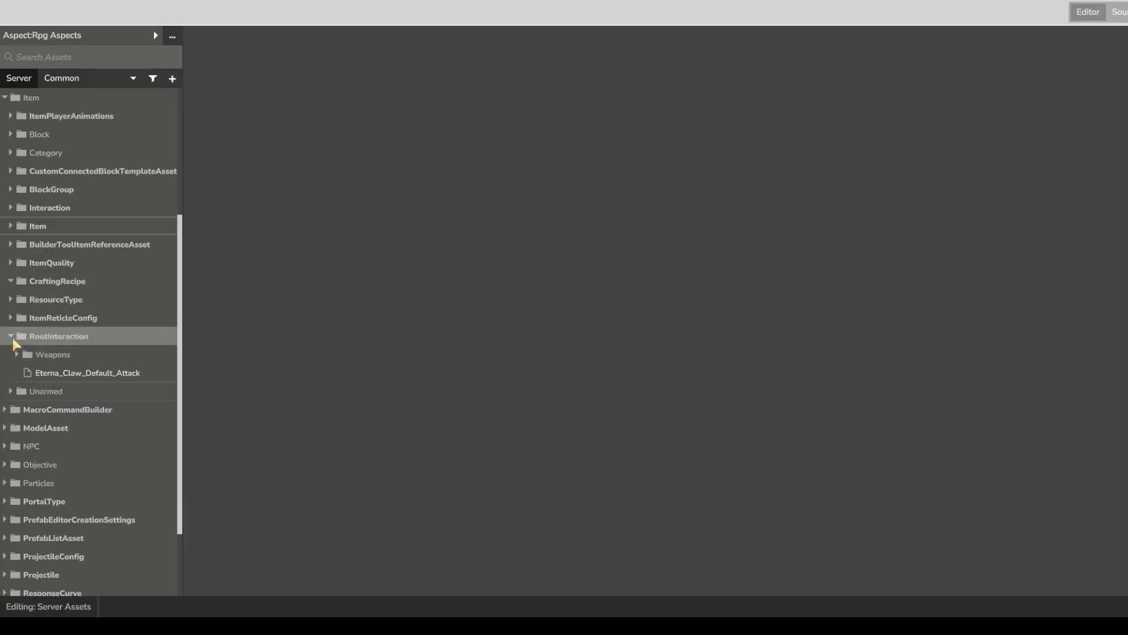
{"action": "left_click", "coordinate": [11, 336]}
{"action": "scroll", "coordinate": [7, 340], "scroll_direction": "up", "scroll_amount": 3}
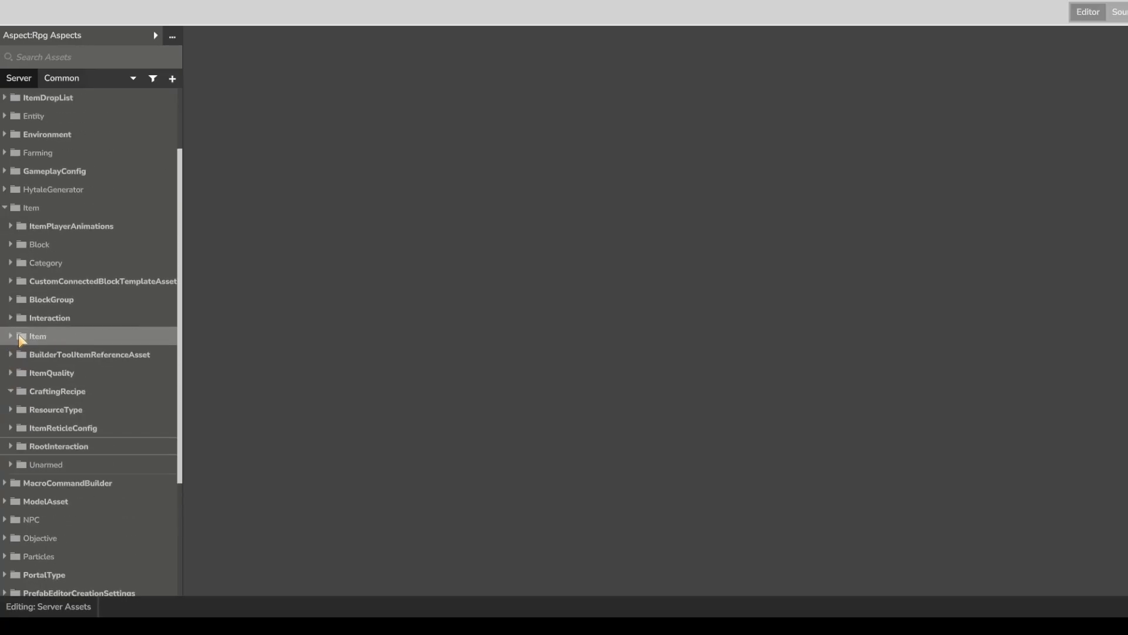
{"action": "left_click", "coordinate": [3, 281]}
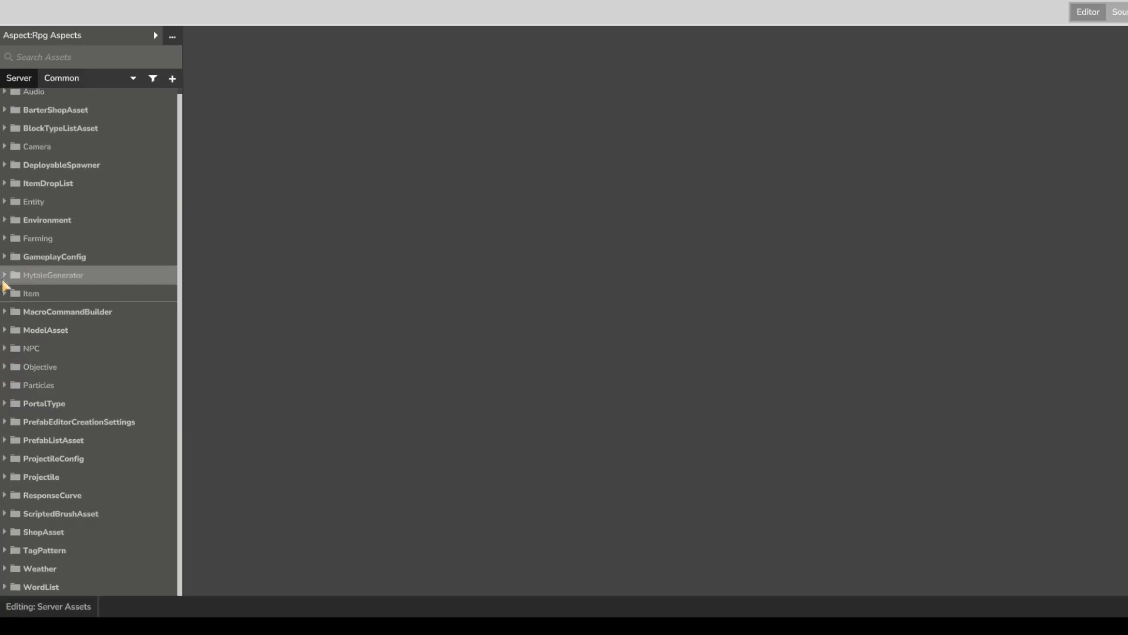
{"action": "scroll", "coordinate": [2, 281], "scroll_direction": "up", "scroll_amount": 1}
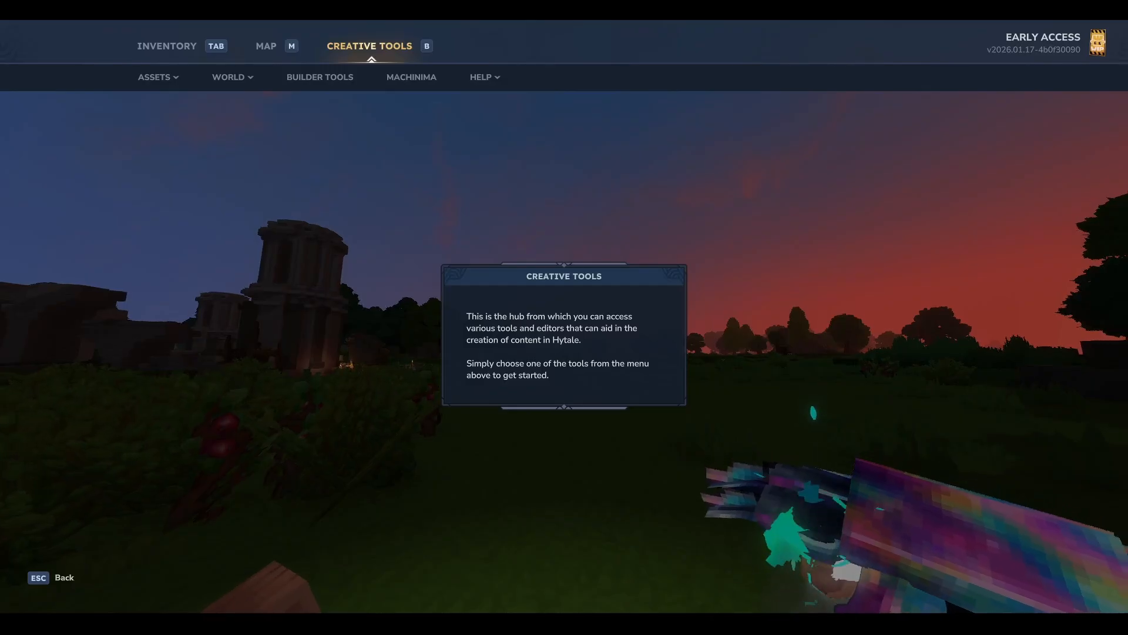
Return to the game world and read the description of the Eterna Claws in the inventory.
{"action": "key", "text": "Escape"}
{"action": "key", "text": "Tab"}
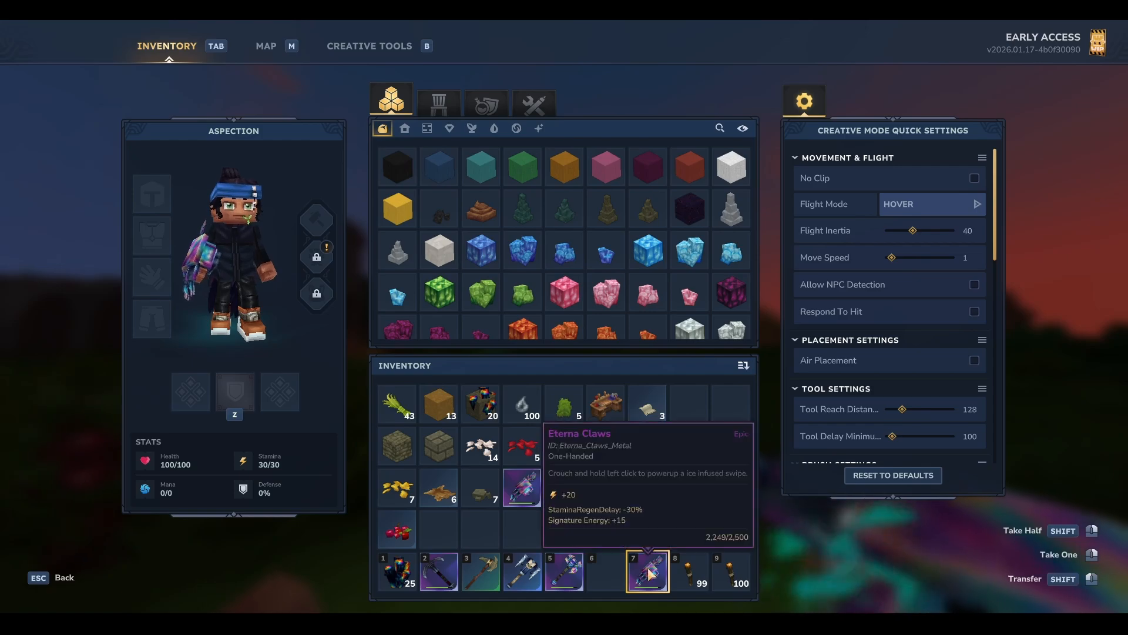
{"action": "key", "text": "Escape"}
{"action": "key", "text": "w"}
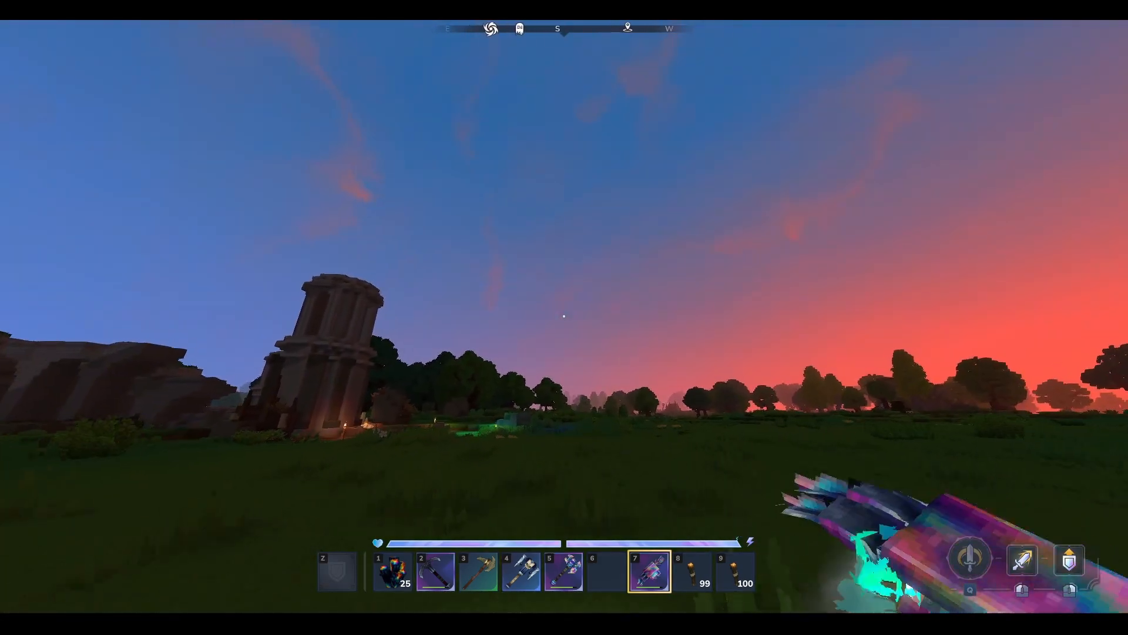
{"action": "key", "text": "w"}
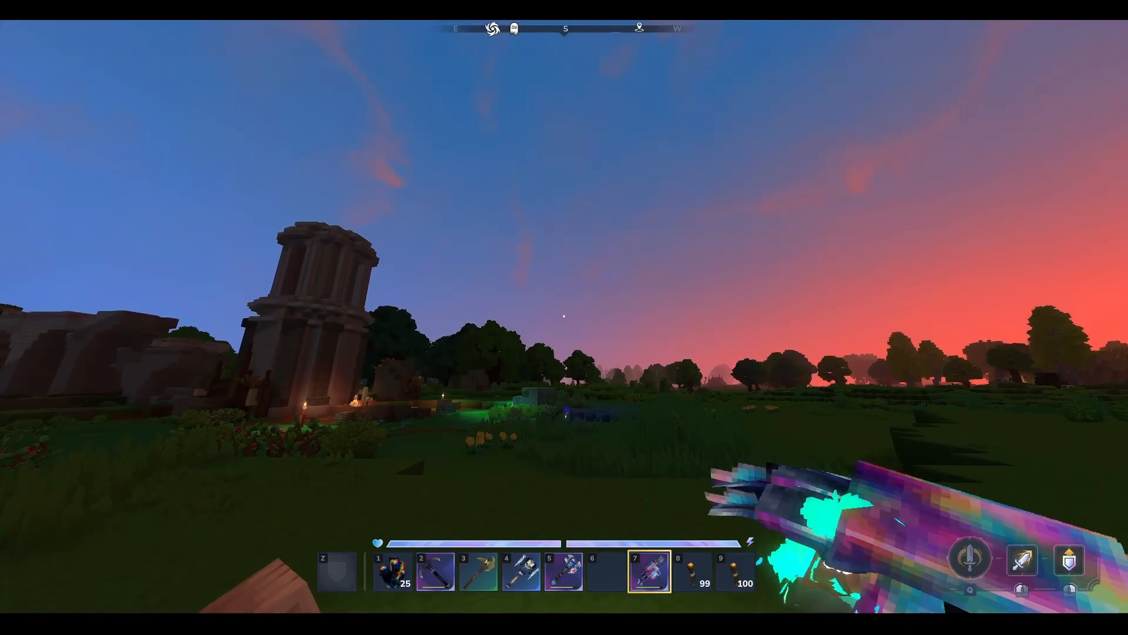
{"action": "key", "text": "w"}
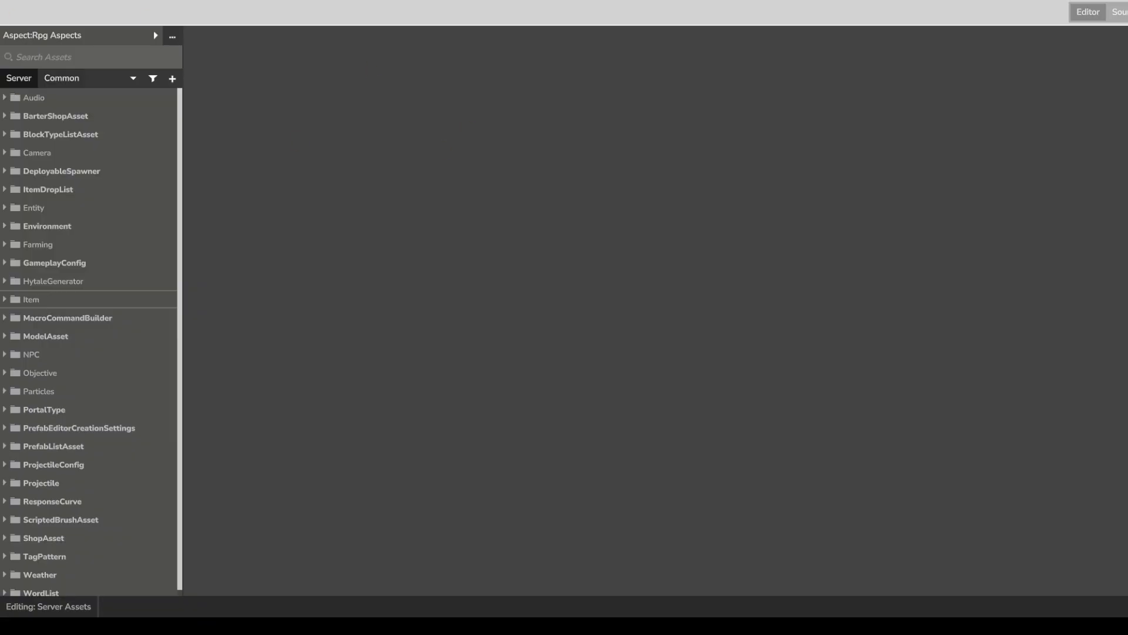
Switch the Asset Editor to the Hytale:Hytale (Read-Only) pack and expand the Weapons folder under EntityEffect.
{"action": "left_click", "coordinate": [81, 41]}
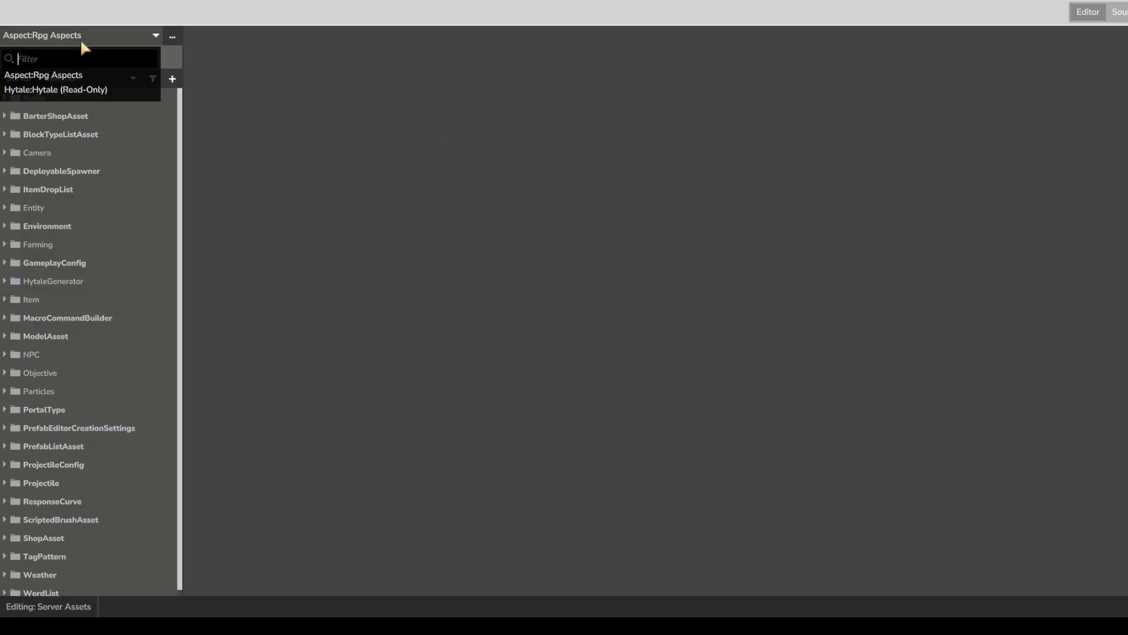
{"action": "left_click", "coordinate": [78, 89]}
{"action": "scroll", "coordinate": [91, 235], "scroll_direction": "down", "scroll_amount": 3}
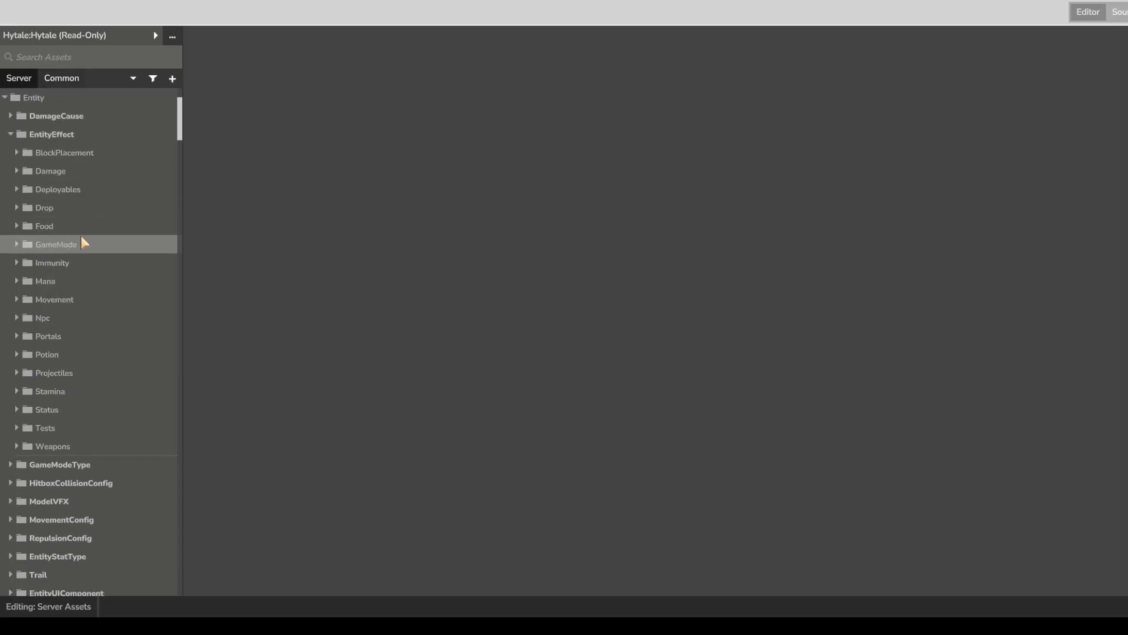
{"action": "scroll", "coordinate": [60, 235], "scroll_direction": "up", "scroll_amount": 1}
{"action": "left_click", "coordinate": [61, 484]}
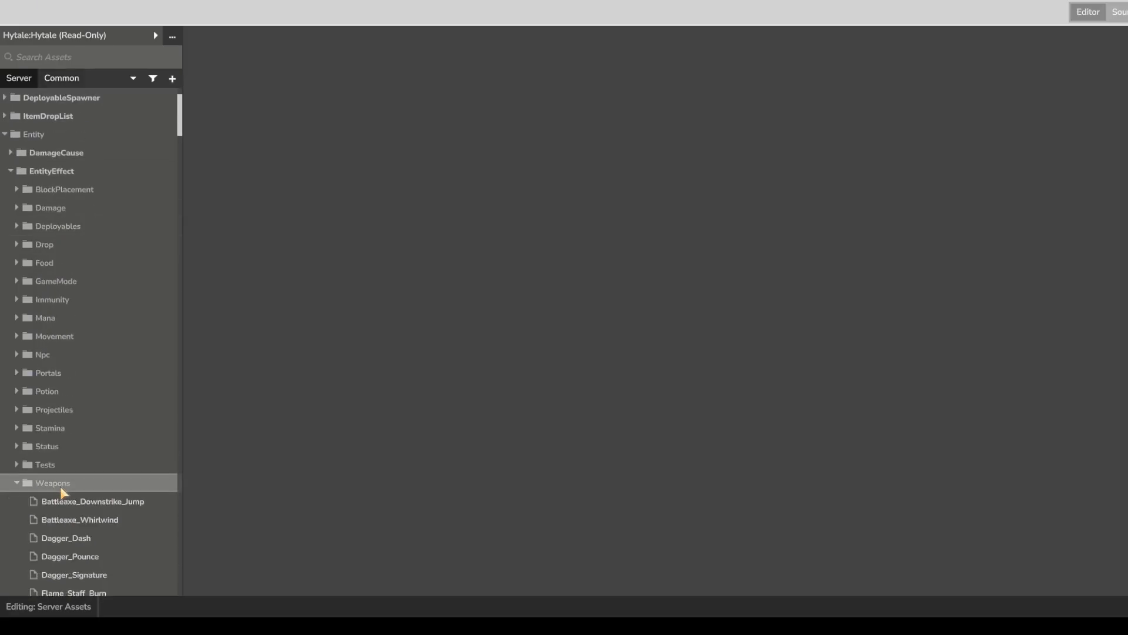
Collapse the Interaction folder under Item, and the Battleaxe folder inside the item list's Weapon folder.
{"action": "scroll", "coordinate": [65, 470], "scroll_direction": "down", "scroll_amount": 5}
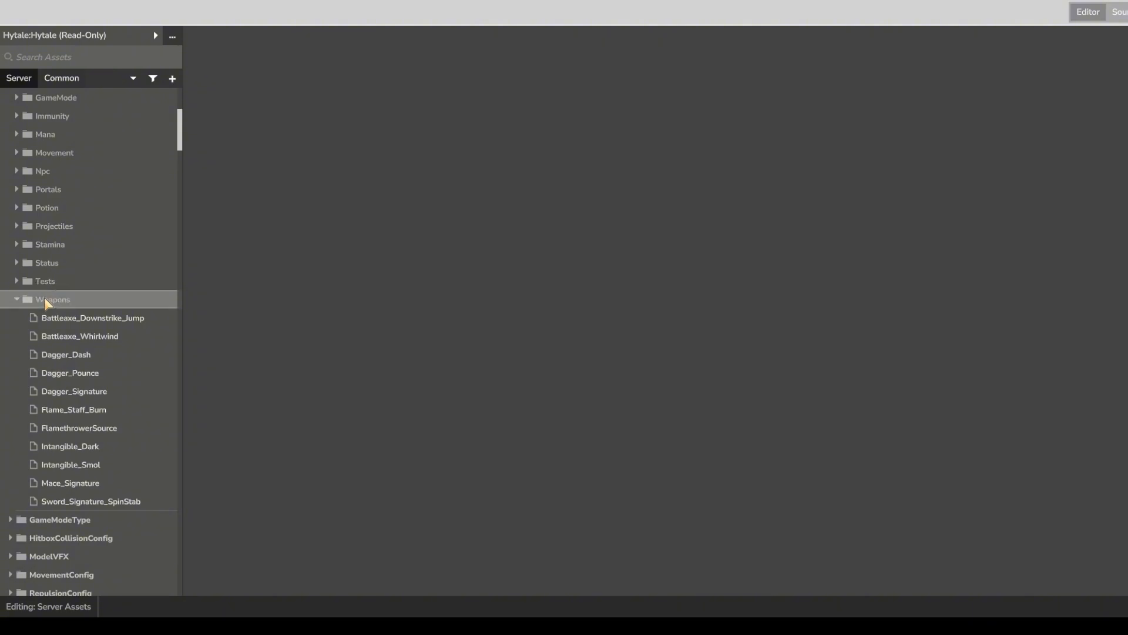
{"action": "scroll", "coordinate": [44, 304], "scroll_direction": "down", "scroll_amount": 10}
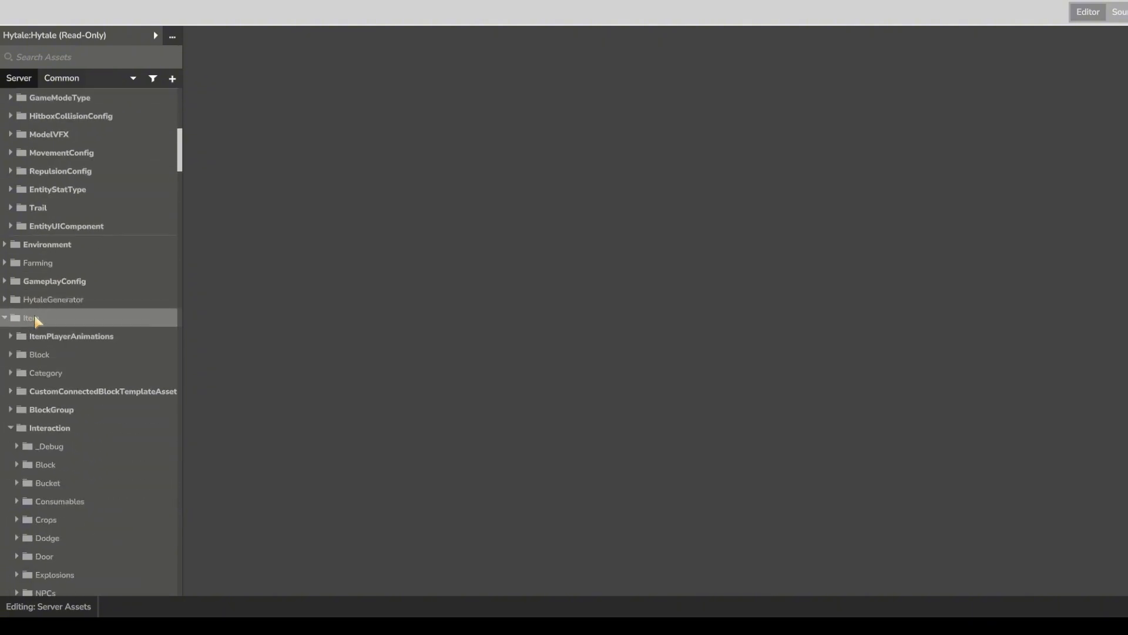
{"action": "scroll", "coordinate": [34, 317], "scroll_direction": "down", "scroll_amount": 5}
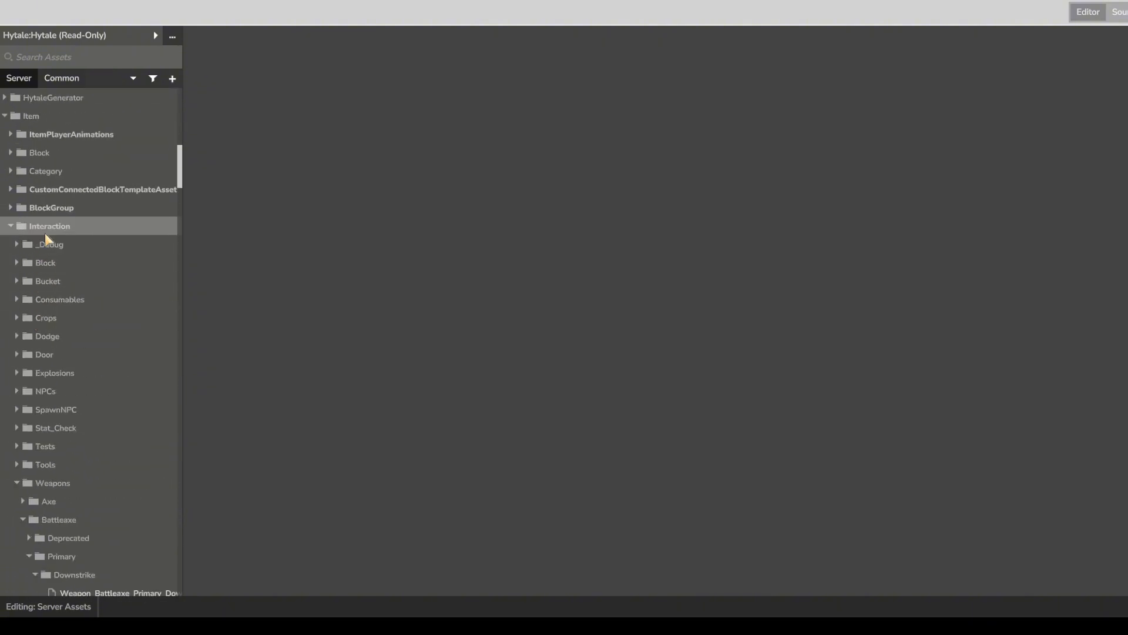
{"action": "left_click", "coordinate": [45, 233]}
{"action": "scroll", "coordinate": [49, 305], "scroll_direction": "down", "scroll_amount": 2}
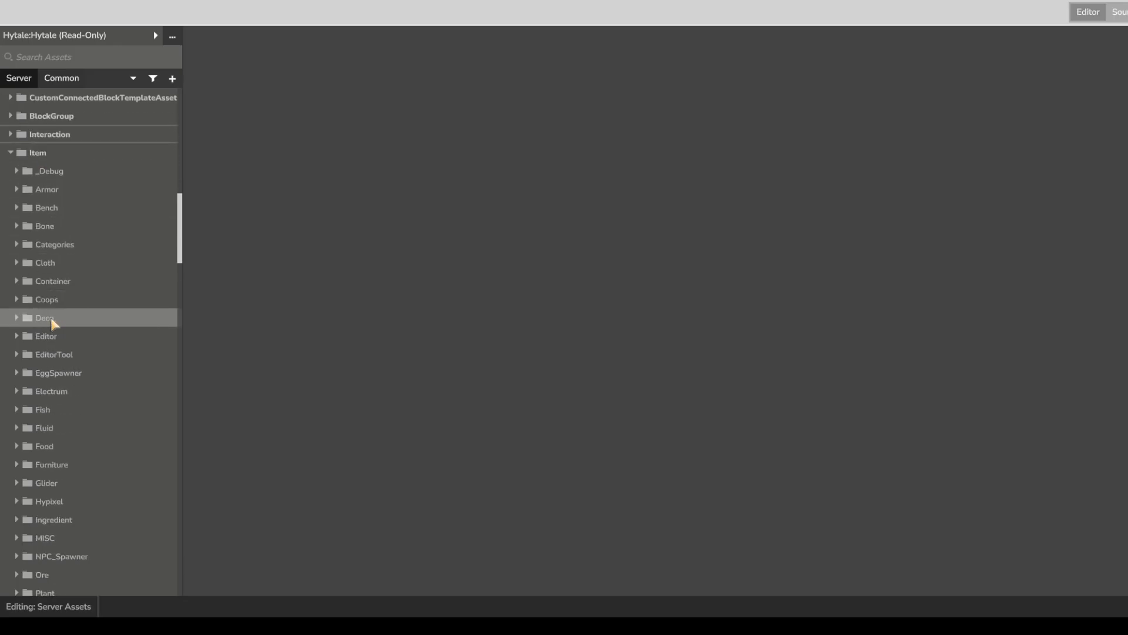
{"action": "scroll", "coordinate": [50, 322], "scroll_direction": "down", "scroll_amount": 8}
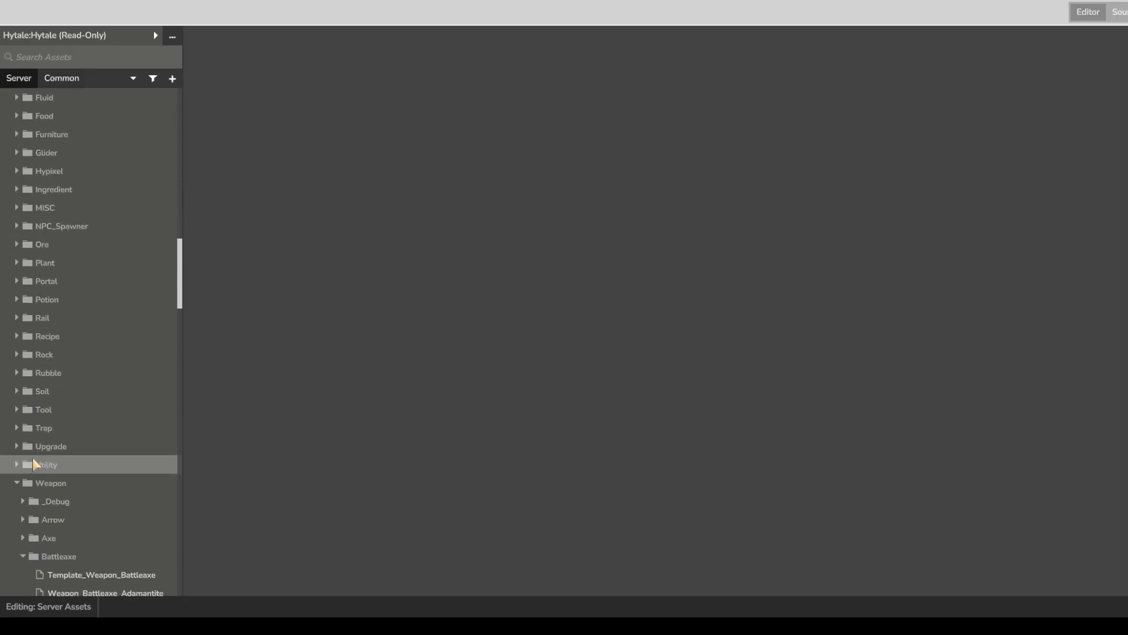
{"action": "scroll", "coordinate": [49, 465], "scroll_direction": "down", "scroll_amount": 3}
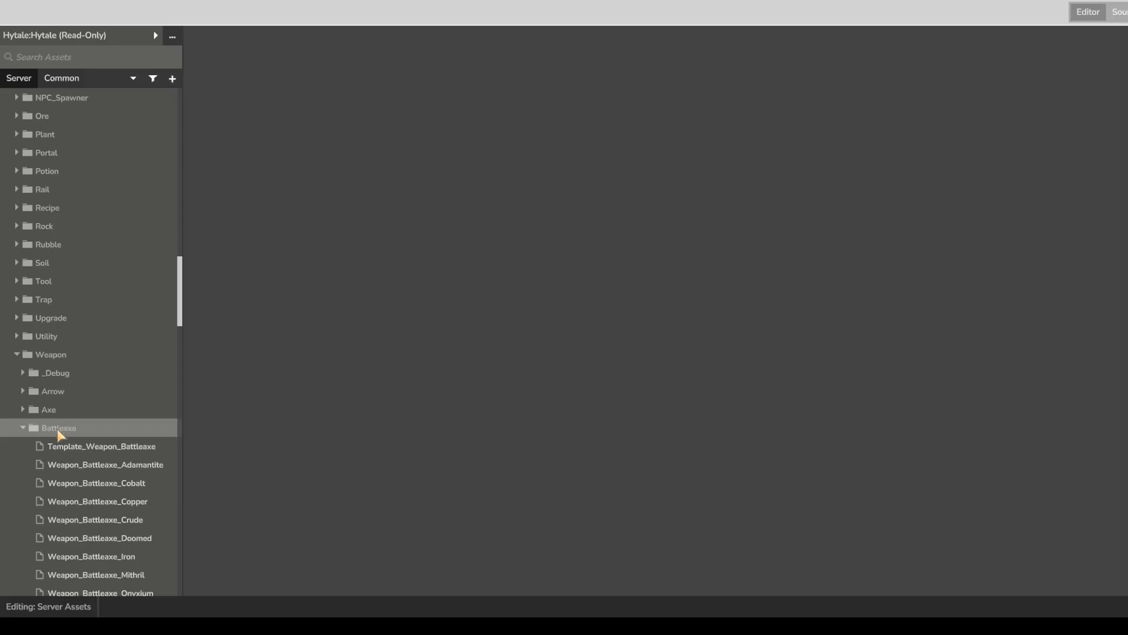
{"action": "left_click", "coordinate": [57, 429]}
{"action": "scroll", "coordinate": [58, 429], "scroll_direction": "down", "scroll_amount": 2}
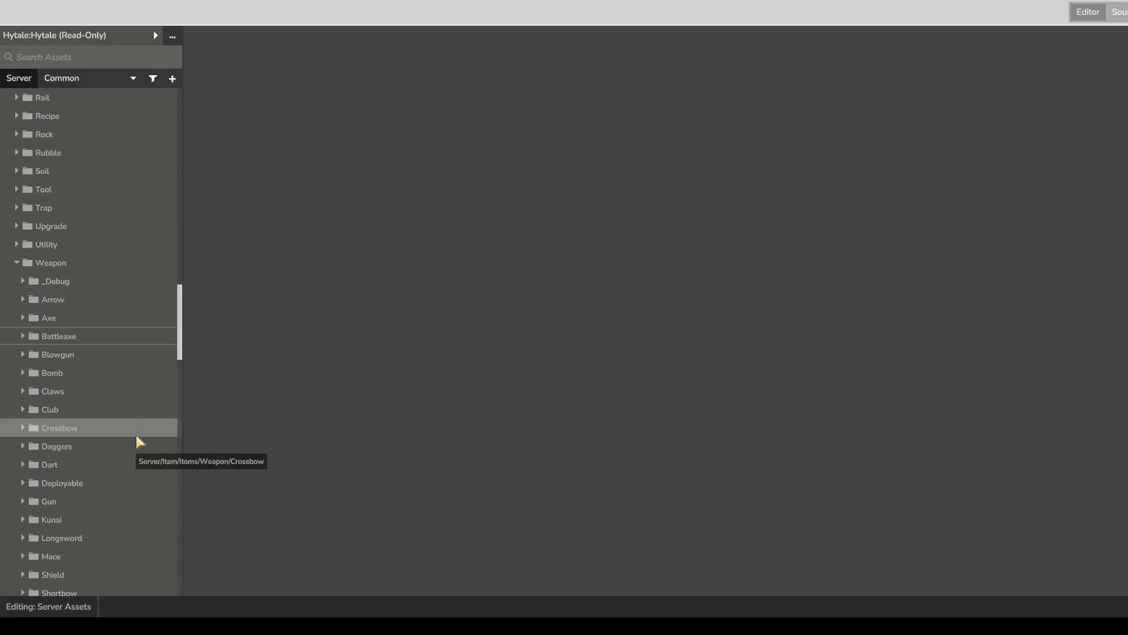
{"action": "scroll", "coordinate": [136, 435], "scroll_direction": "down", "scroll_amount": 5}
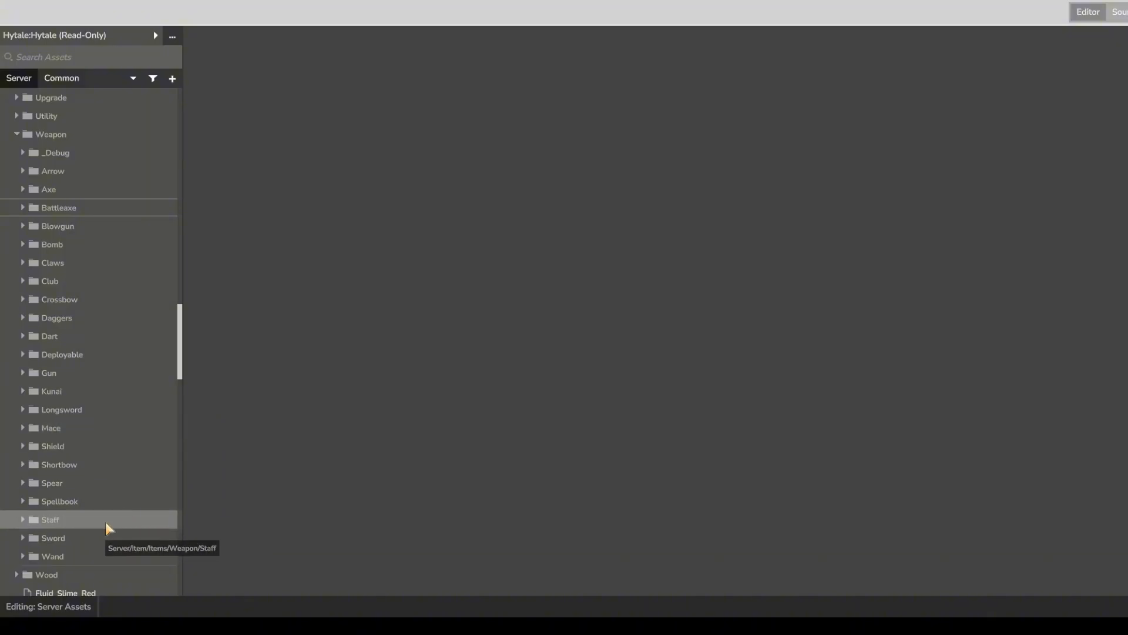
Expand the Sword folder of the weapon items and open the Template_Weapon_Sword asset.
{"action": "left_click", "coordinate": [105, 538]}
{"action": "scroll", "coordinate": [113, 468], "scroll_direction": "down", "scroll_amount": 5}
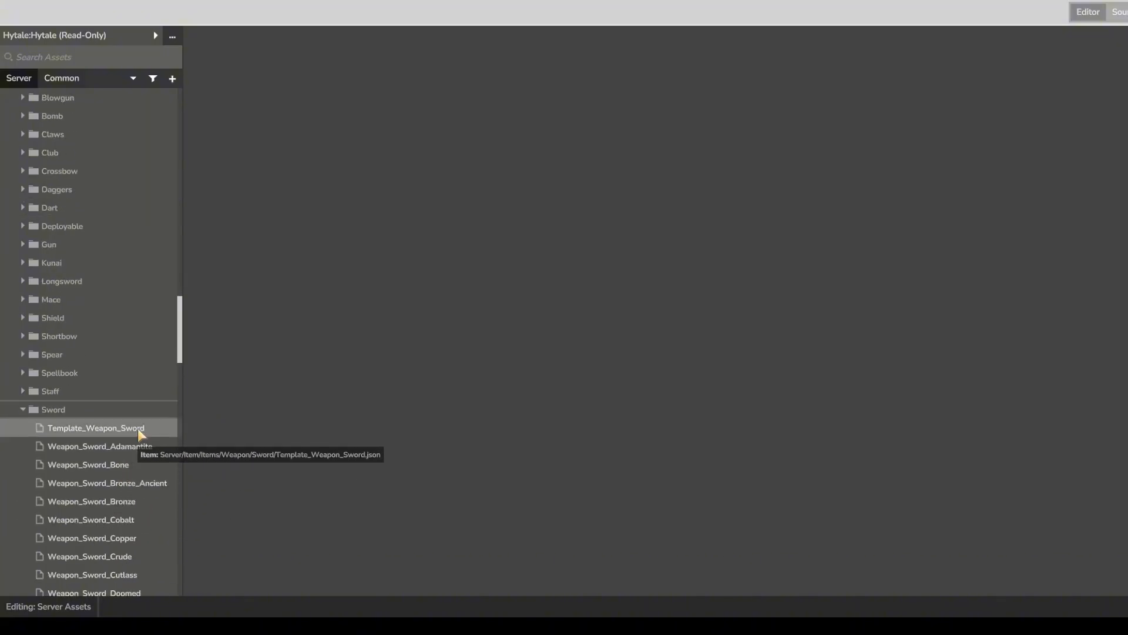
{"action": "scroll", "coordinate": [136, 428], "scroll_direction": "down", "scroll_amount": 3}
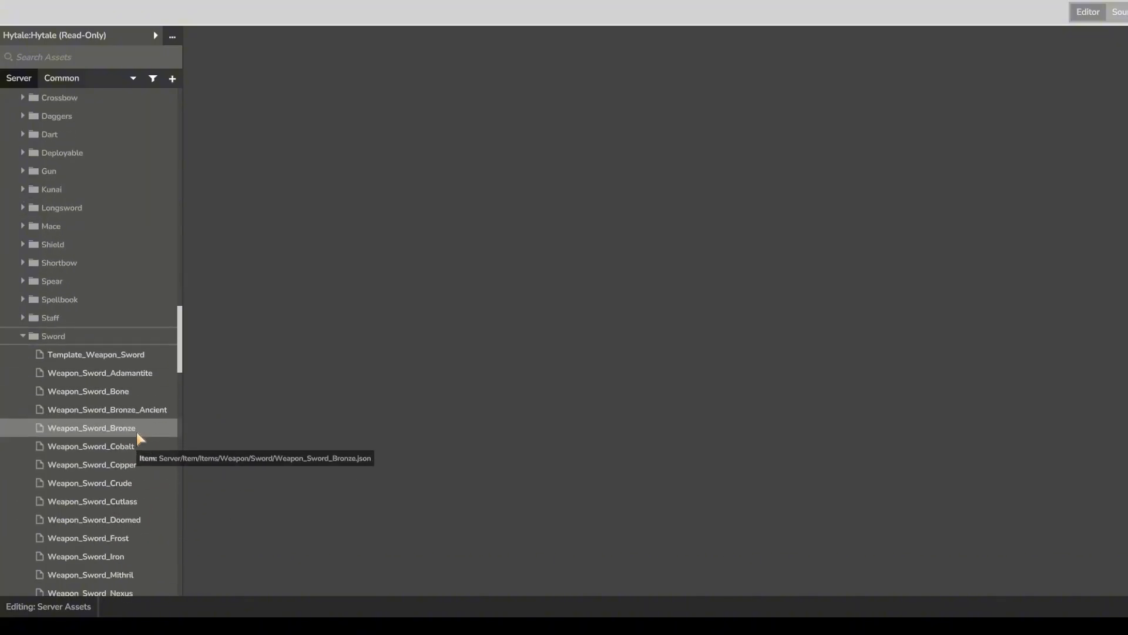
{"action": "scroll", "coordinate": [137, 434], "scroll_direction": "down", "scroll_amount": 4}
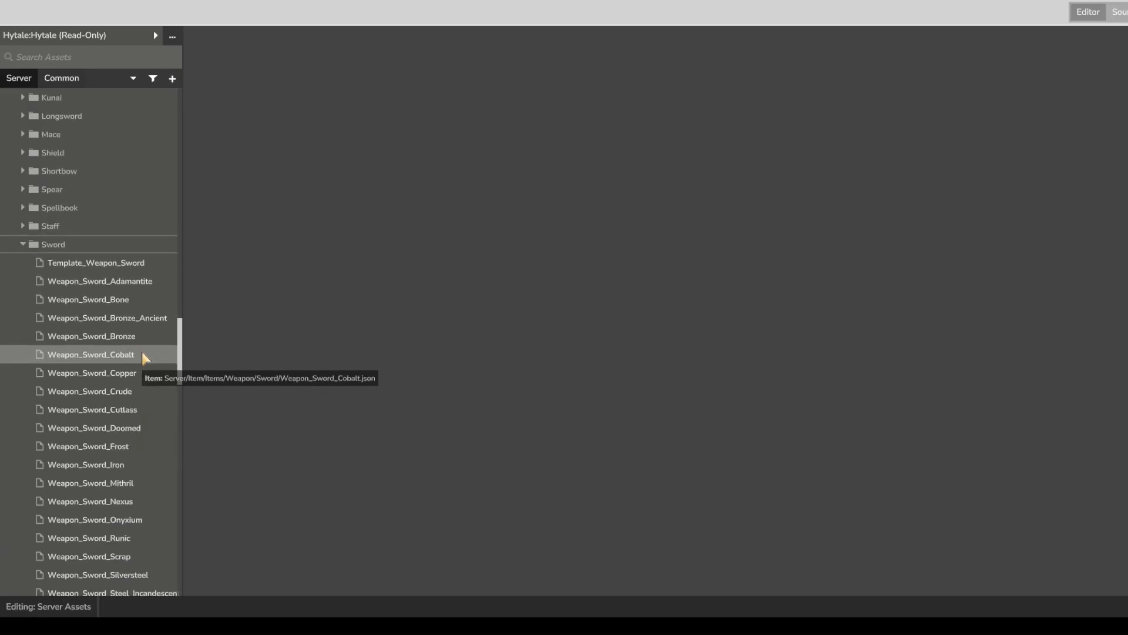
{"action": "scroll", "coordinate": [126, 355], "scroll_direction": "down", "scroll_amount": 3}
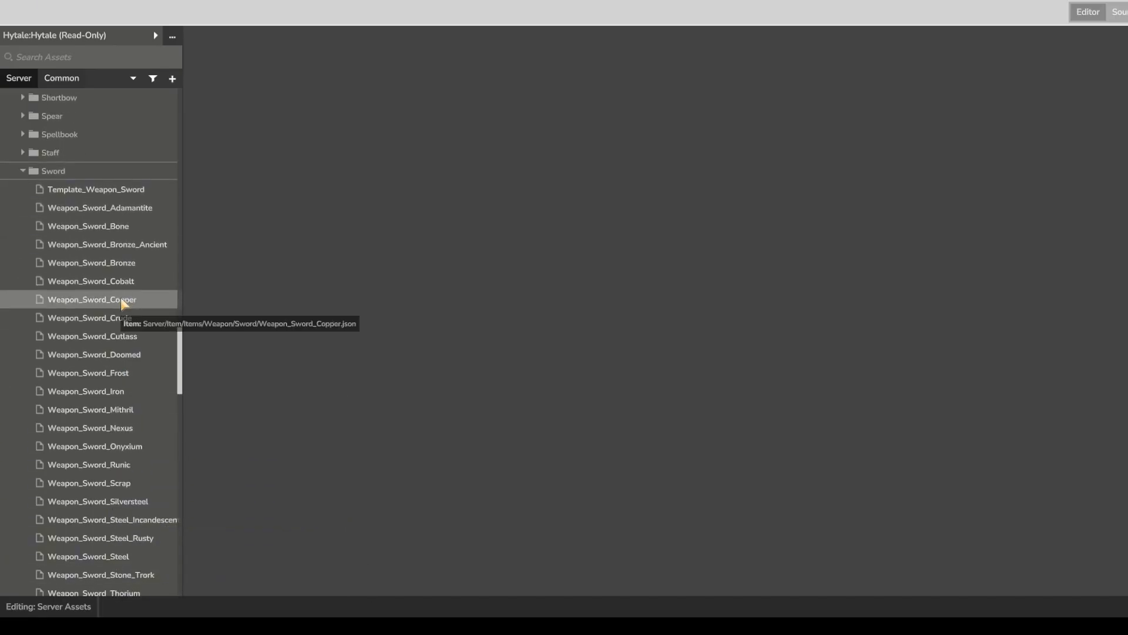
{"action": "left_click", "coordinate": [151, 192]}
{"action": "right_click", "coordinate": [151, 192]}
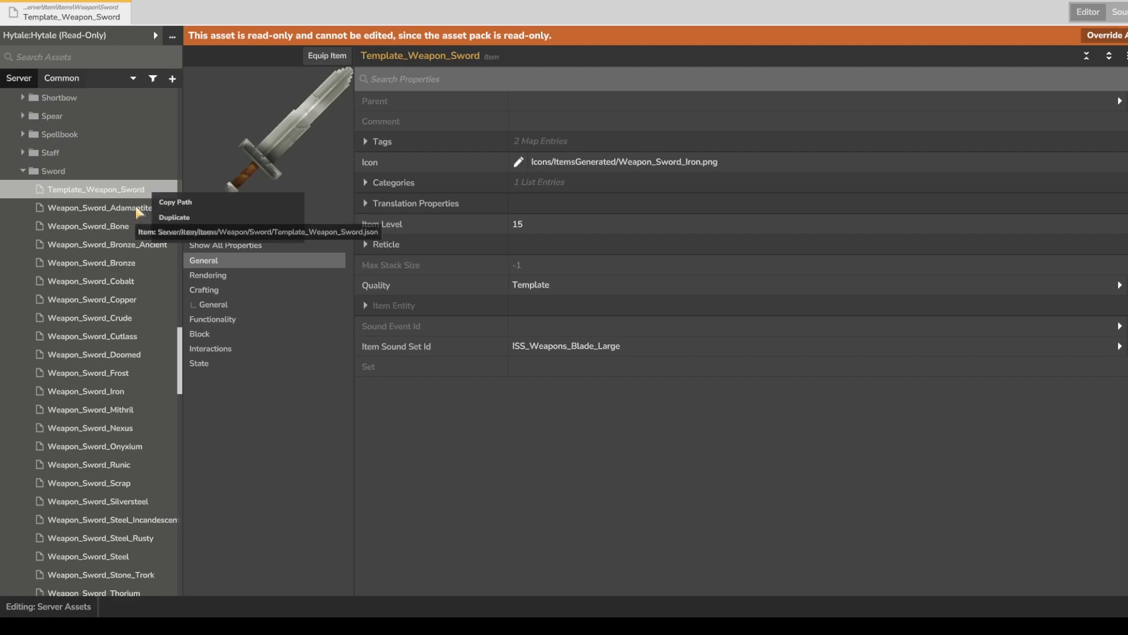
{"action": "left_click", "coordinate": [135, 205]}
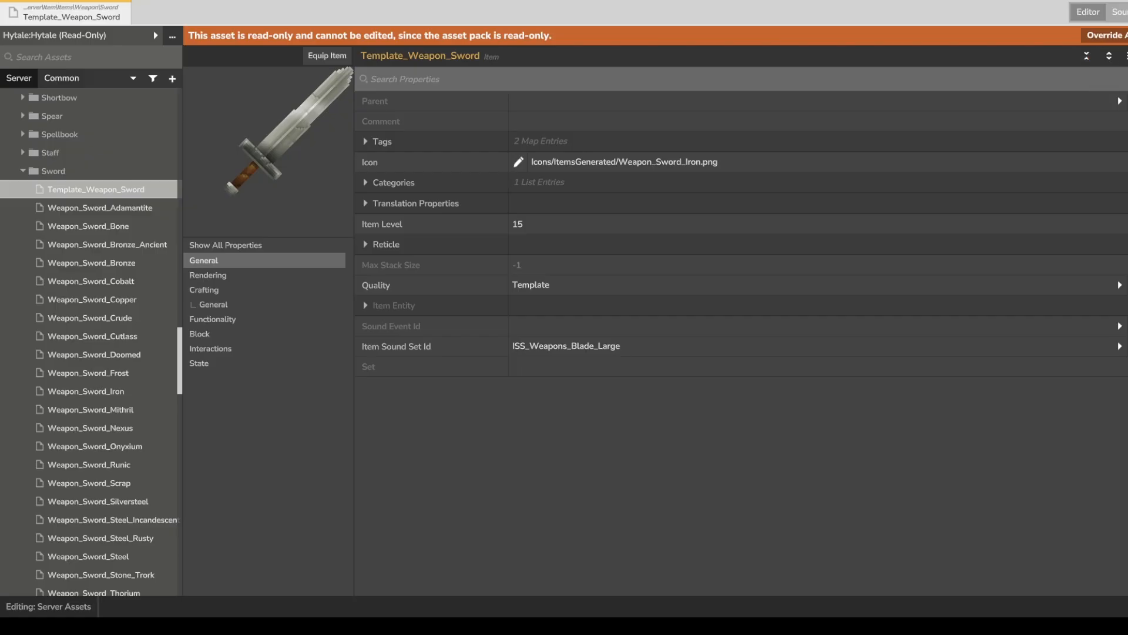
Override Template_Weapon_Sword as a new item asset named Eterna_Weapon_Sword in the Aspect:Rpg Aspects pack.
{"action": "left_click", "coordinate": [1107, 35]}
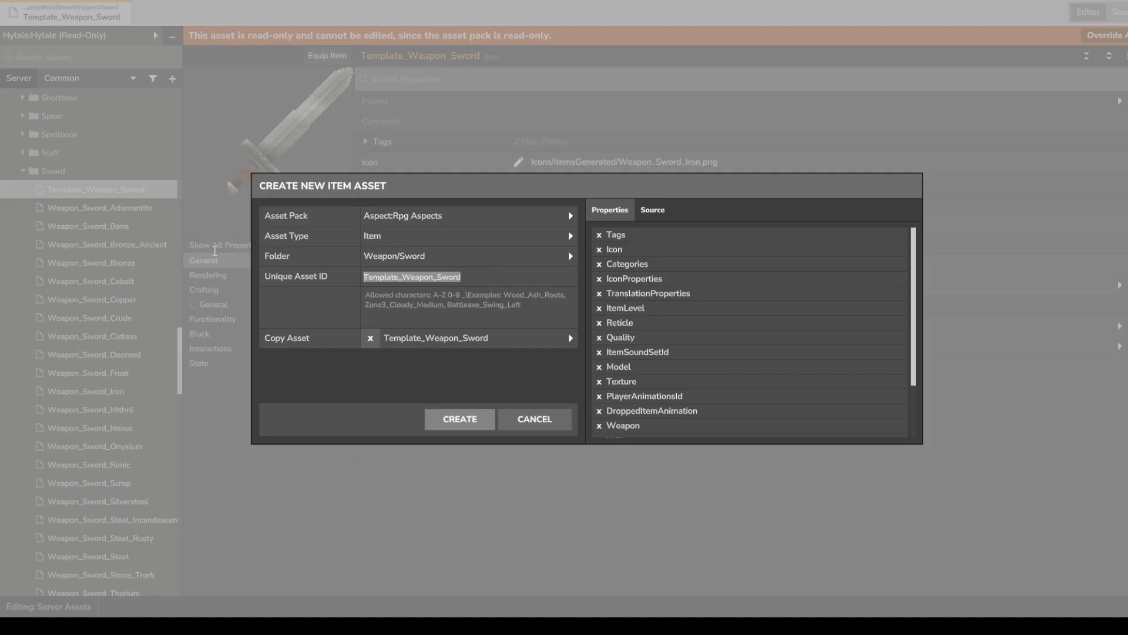
{"action": "key", "text": "BackSpace"}
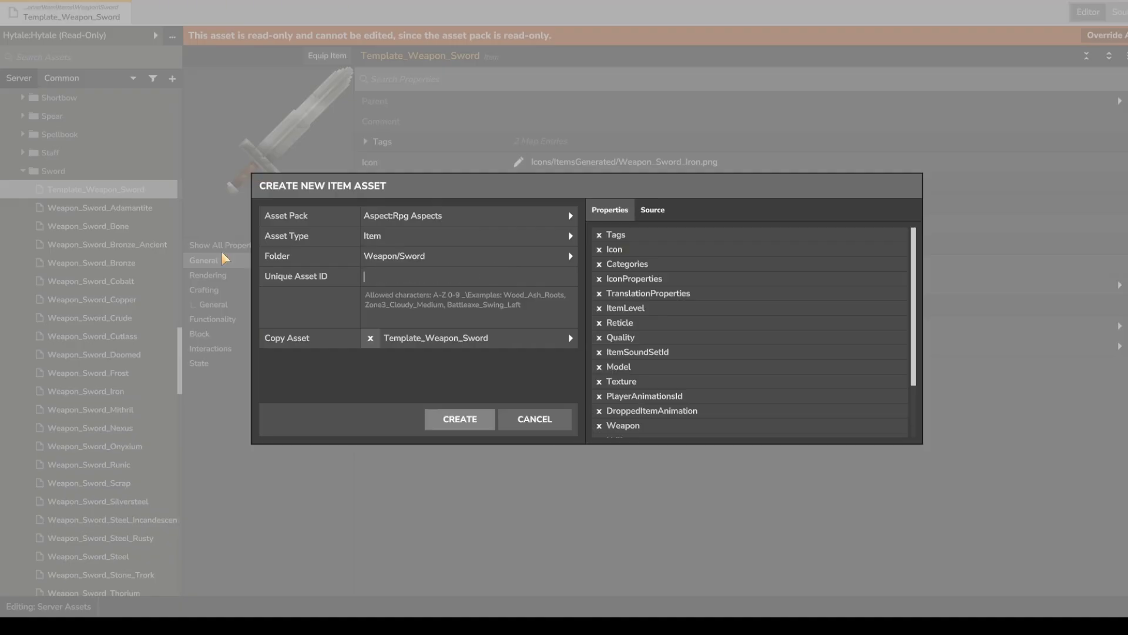
{"action": "type", "text": "Eterna_Weapon_Sword"}
{"action": "left_click", "coordinate": [456, 421]}
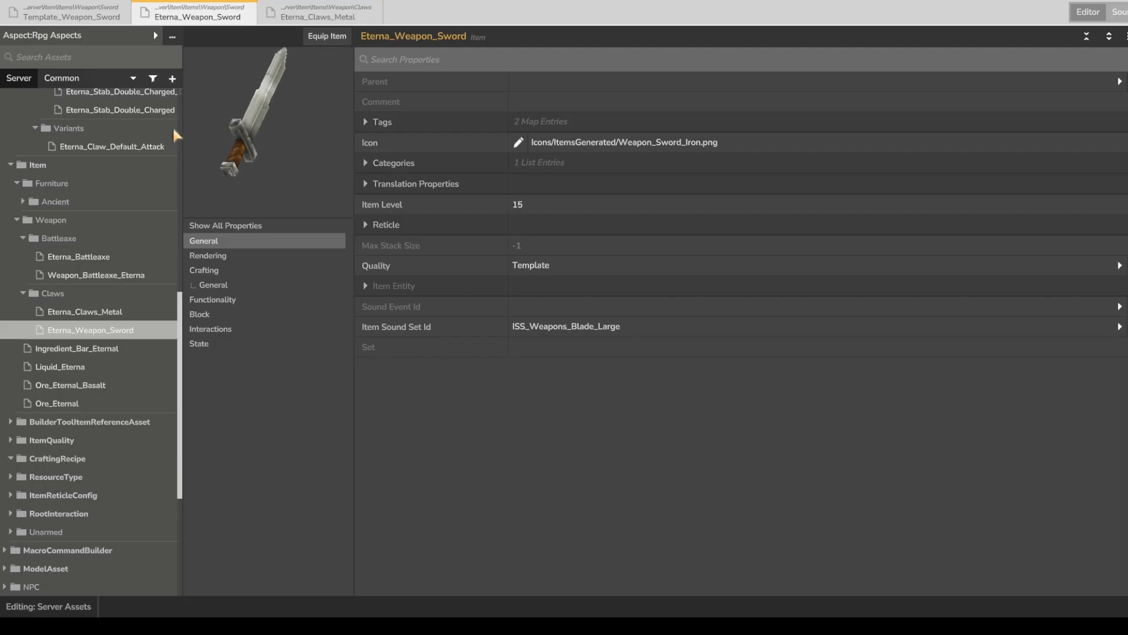
Review the model preview, rendering properties and crafting recipe fields of Eterna_Weapon_Sword.
{"action": "left_click_drag", "start_coordinate": [306, 139], "coordinate": [256, 181]}
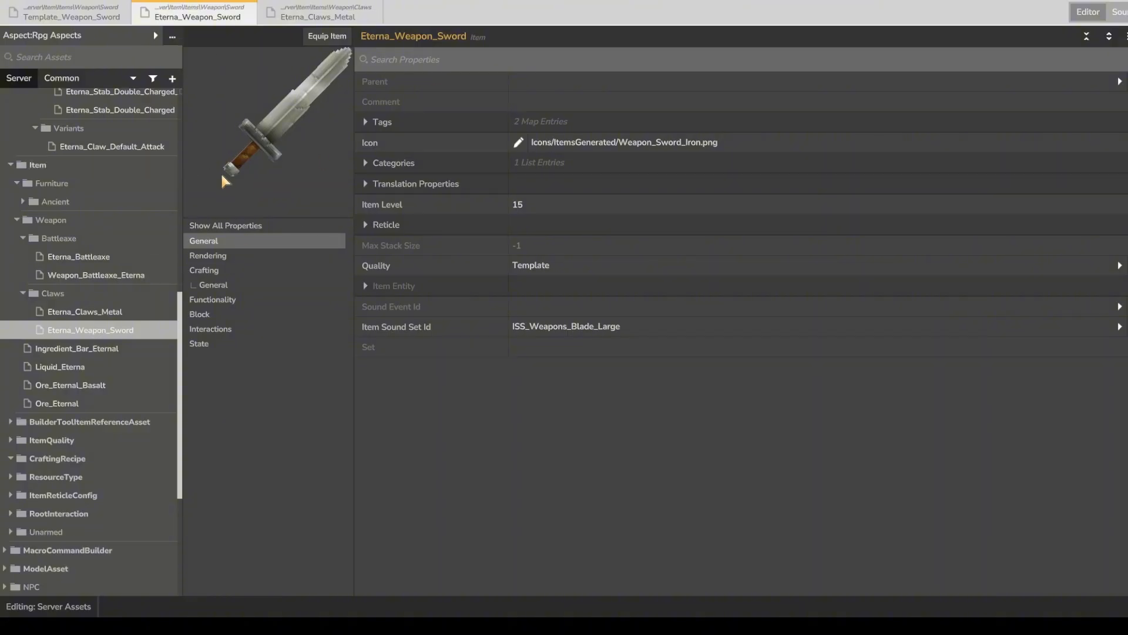
{"action": "left_click", "coordinate": [218, 260]}
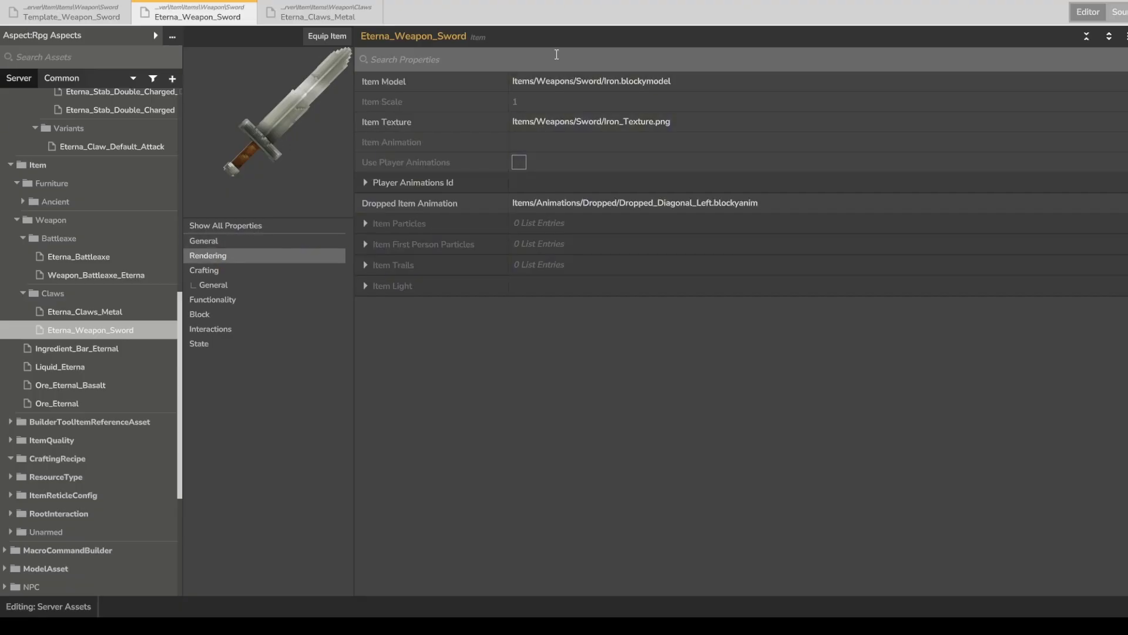
{"action": "left_click", "coordinate": [214, 285]}
{"action": "left_click", "coordinate": [378, 83]}
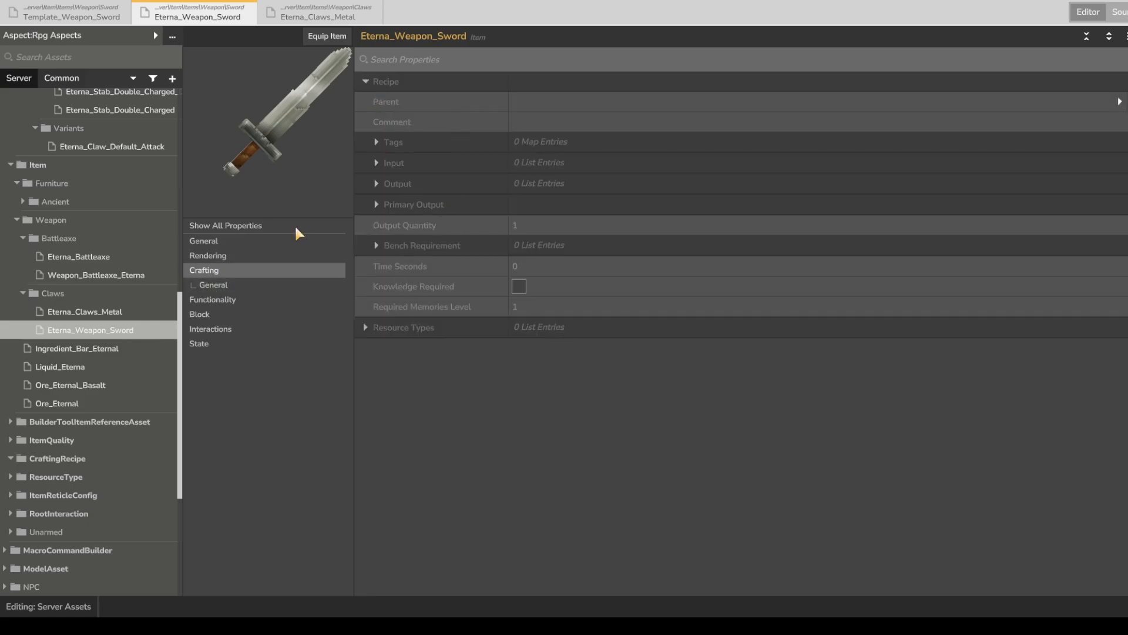
Expand the Primary, Secondary and Ability1 interactions of Eterna_Weapon_Sword to examine their root interaction references.
{"action": "left_click", "coordinate": [210, 329]}
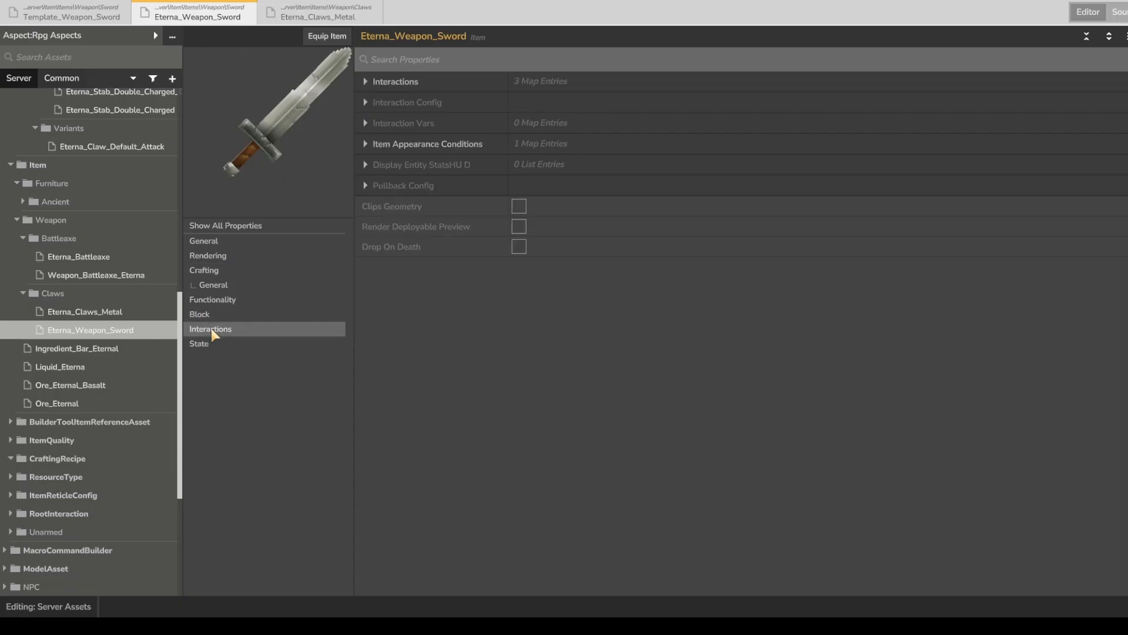
{"action": "left_click", "coordinate": [391, 82]}
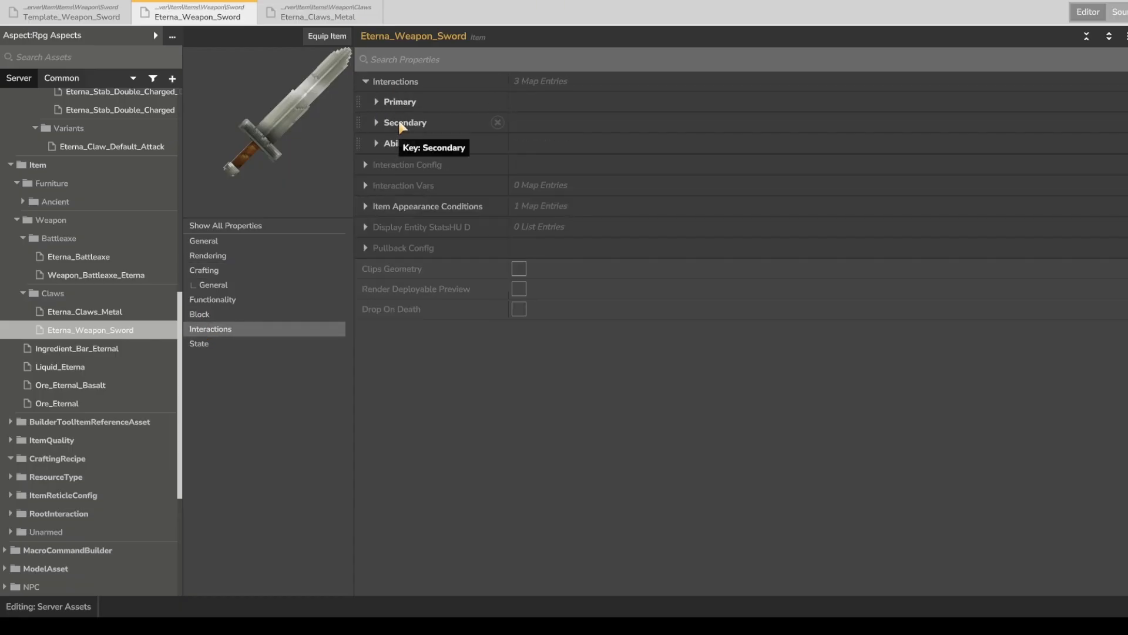
{"action": "left_click", "coordinate": [404, 106]}
{"action": "left_click", "coordinate": [403, 143]}
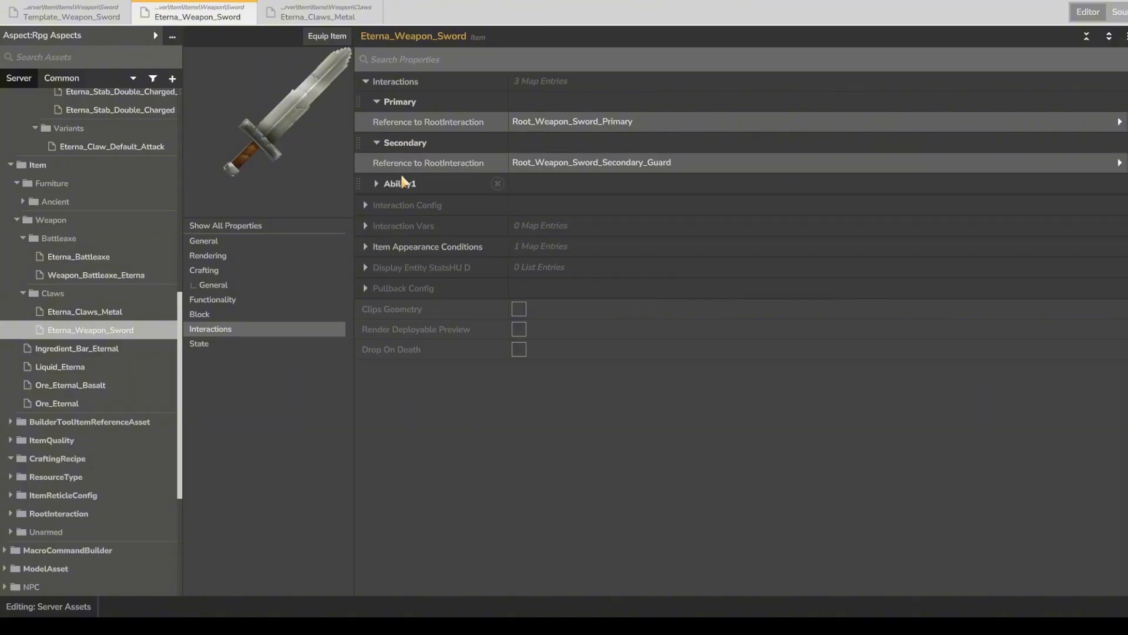
{"action": "left_click", "coordinate": [399, 184]}
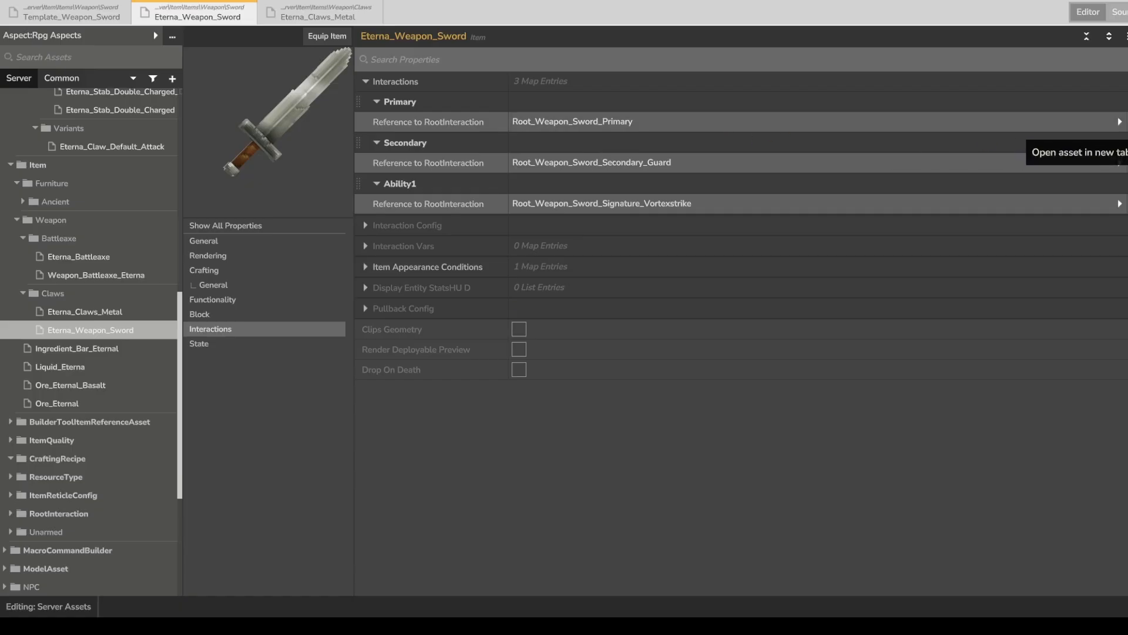
Open the sword's referenced Root_Weapon_Sword_Primary and override it as Eterna_Weapon_Sword_Primary in the Aspect:Rpg Aspects pack.
{"action": "left_click", "coordinate": [1120, 121]}
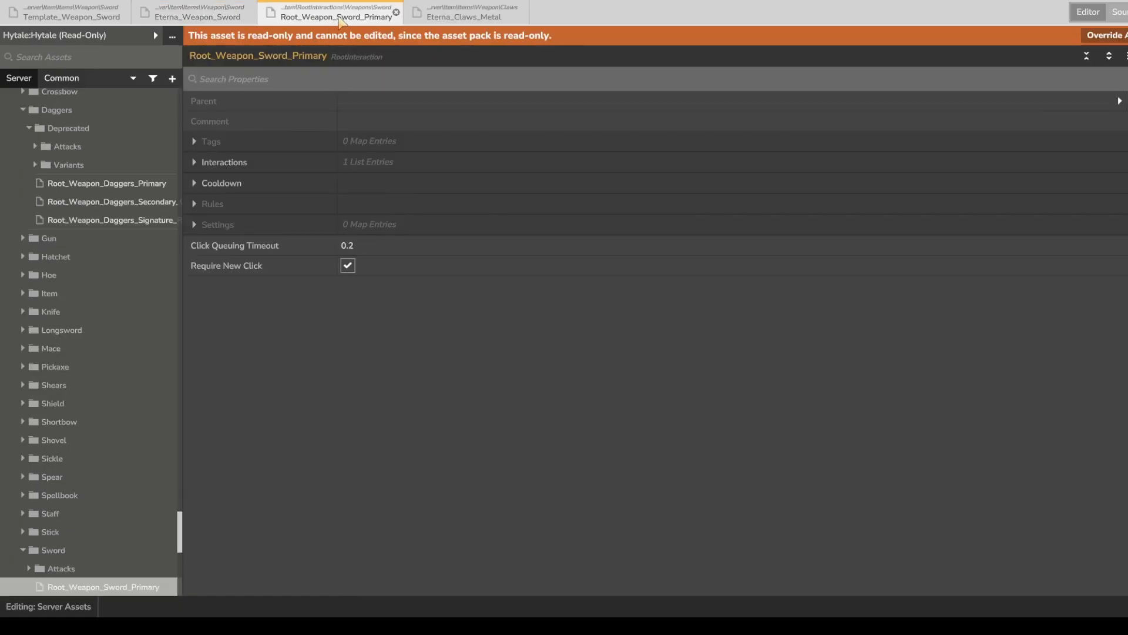
{"action": "left_click", "coordinate": [1118, 37]}
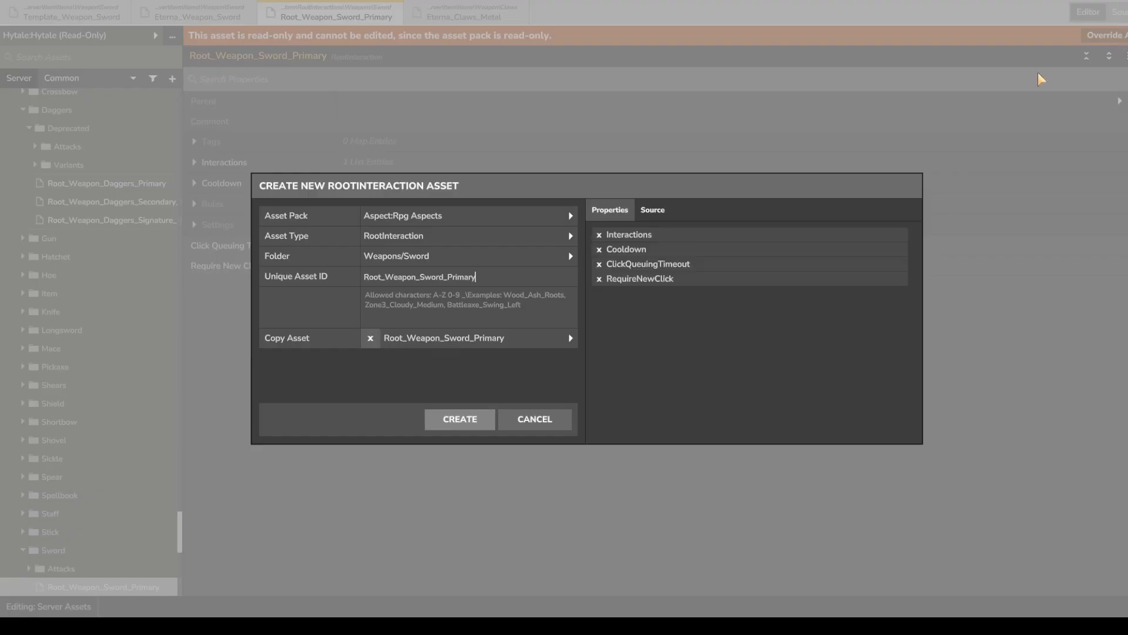
{"action": "double_click", "coordinate": [377, 277]}
{"action": "type", "text": "Eterna"}
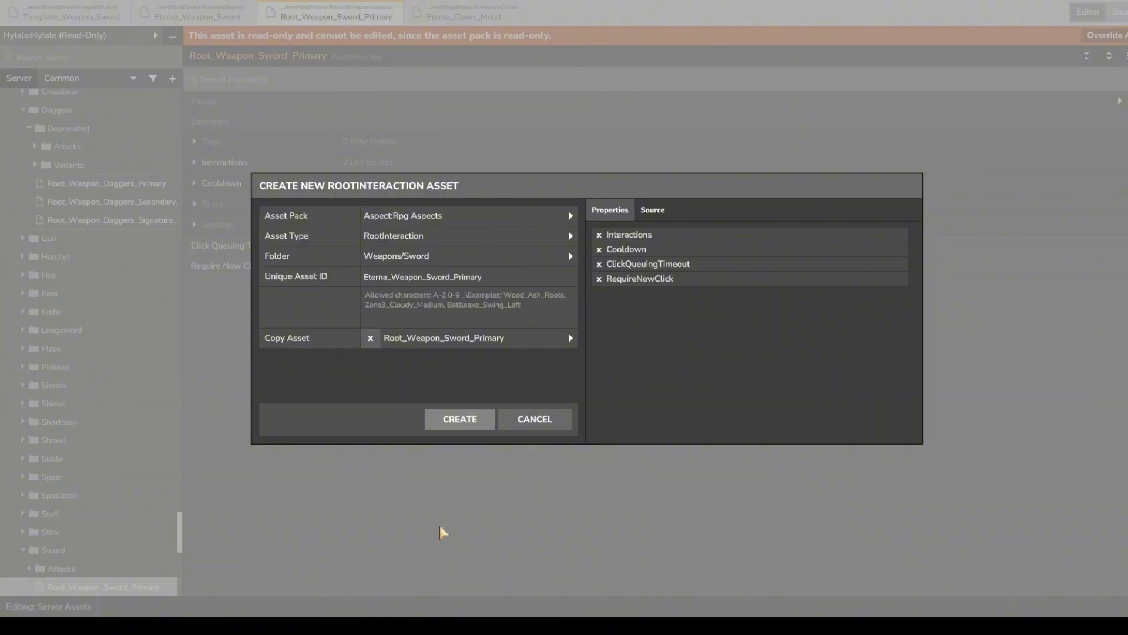
{"action": "left_click", "coordinate": [461, 420]}
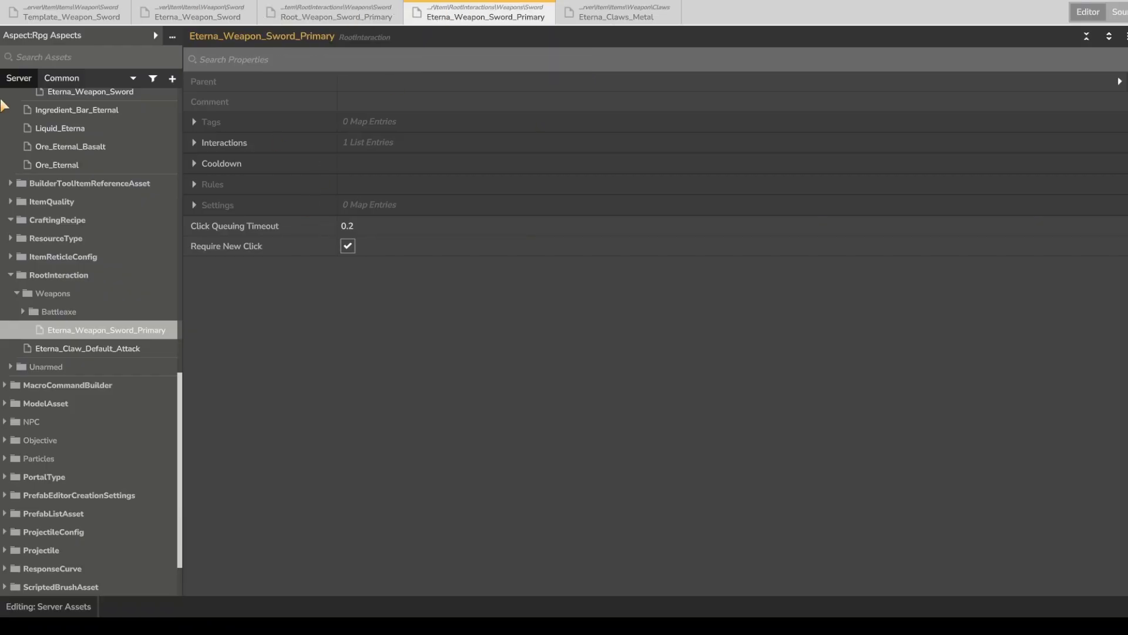
Expand the first interaction entry and the Cooldown settings of Eterna_Weapon_Sword_Primary, and open the cooldown value for editing.
{"action": "left_click", "coordinate": [21, 312]}
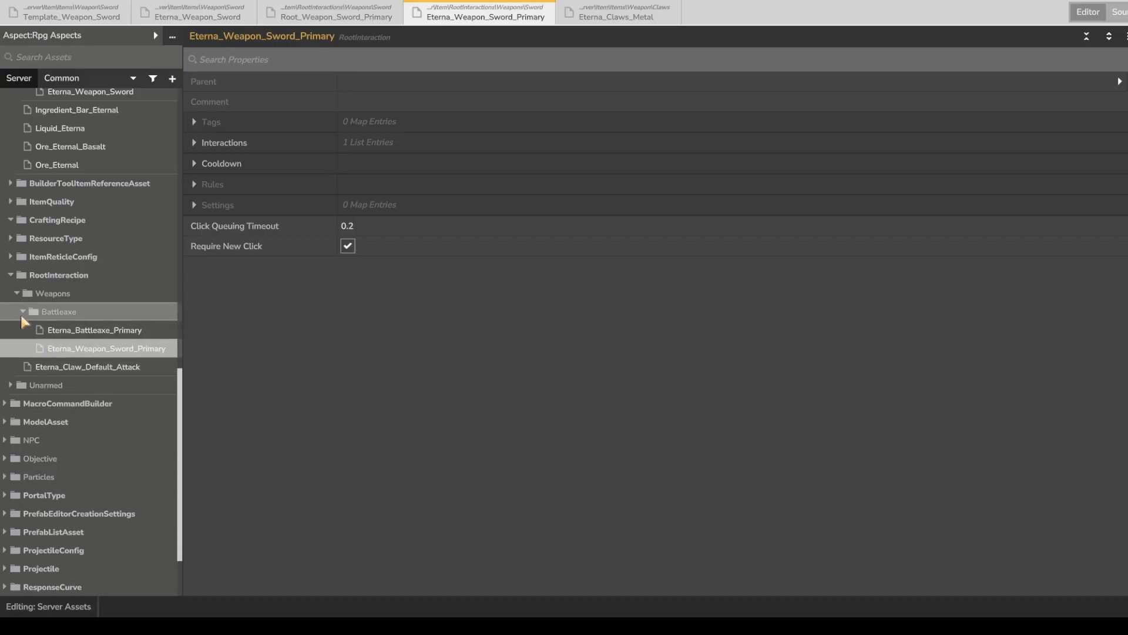
{"action": "left_click", "coordinate": [22, 313]}
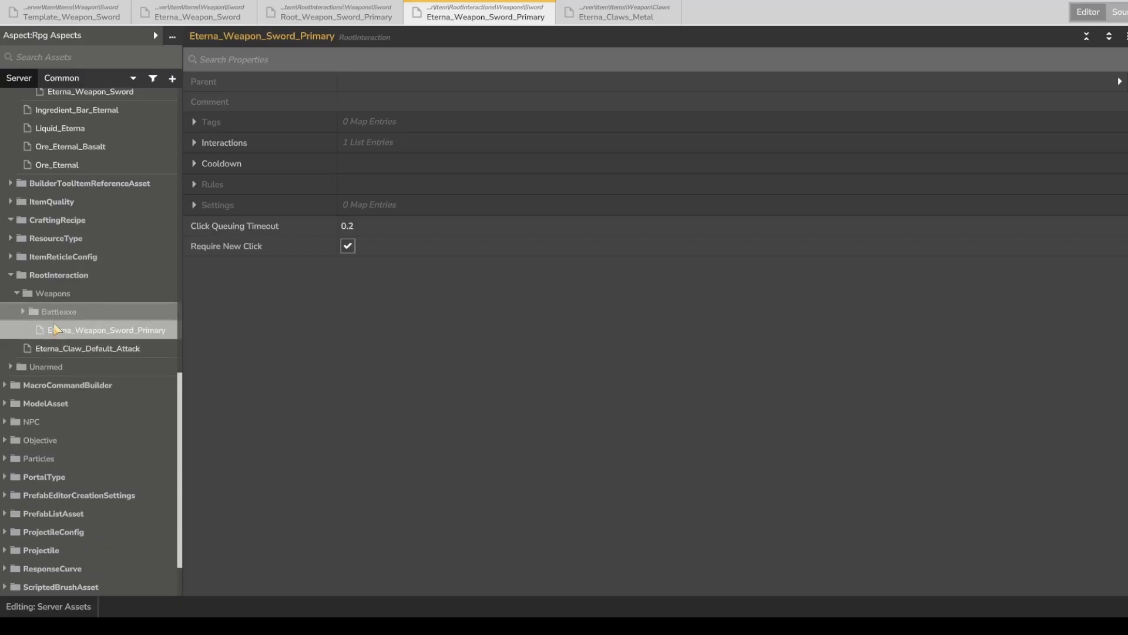
{"action": "left_click", "coordinate": [193, 142]}
{"action": "left_click", "coordinate": [206, 163]}
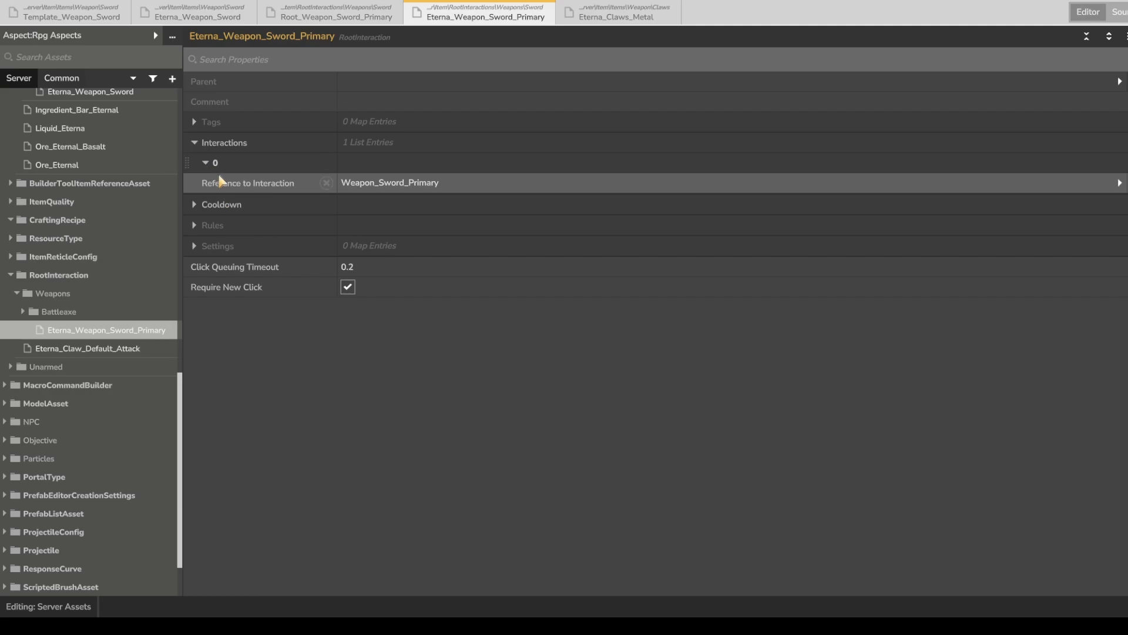
{"action": "left_click", "coordinate": [378, 183]}
{"action": "left_click", "coordinate": [235, 416]}
{"action": "left_click", "coordinate": [228, 205]}
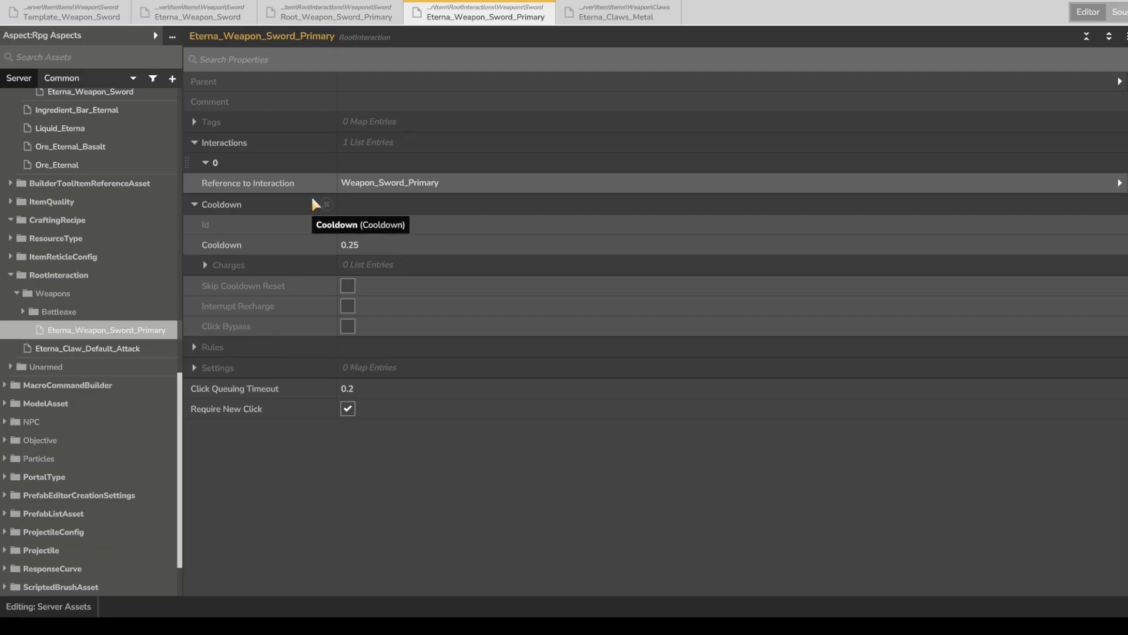
{"action": "left_click", "coordinate": [353, 245]}
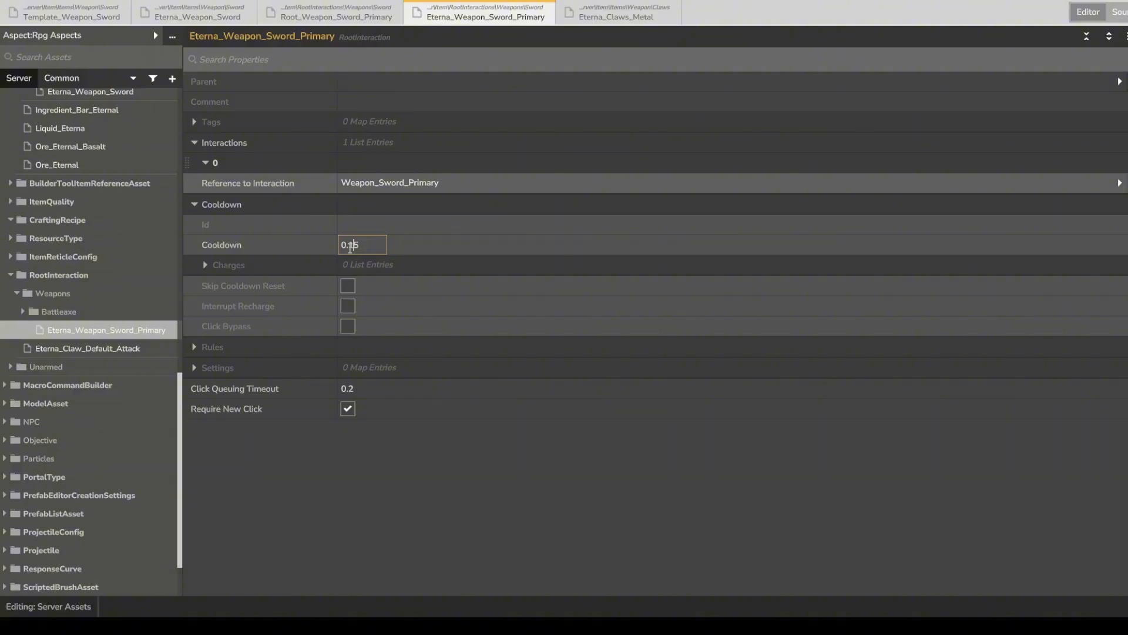
{"action": "left_click", "coordinate": [435, 563]}
Open the referenced Weapon_Sword_Primary interaction and override it as Eterna_Weapon_Sword_Primary in the Aspect:Rpg Aspects pack.
{"action": "left_click", "coordinate": [1120, 182]}
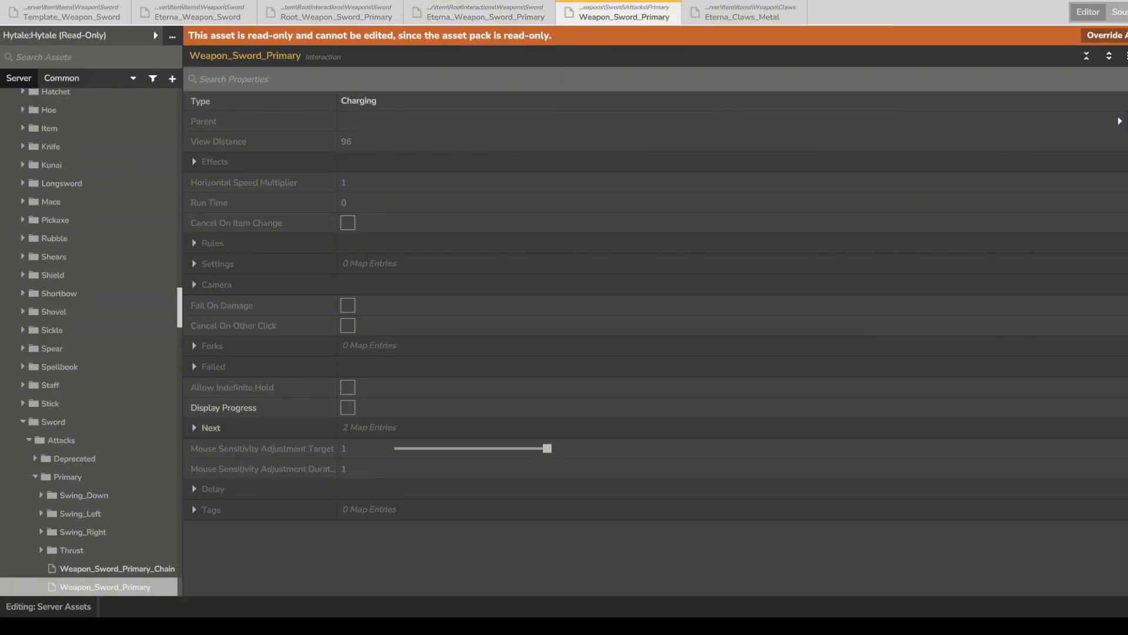
{"action": "left_click", "coordinate": [1108, 35]}
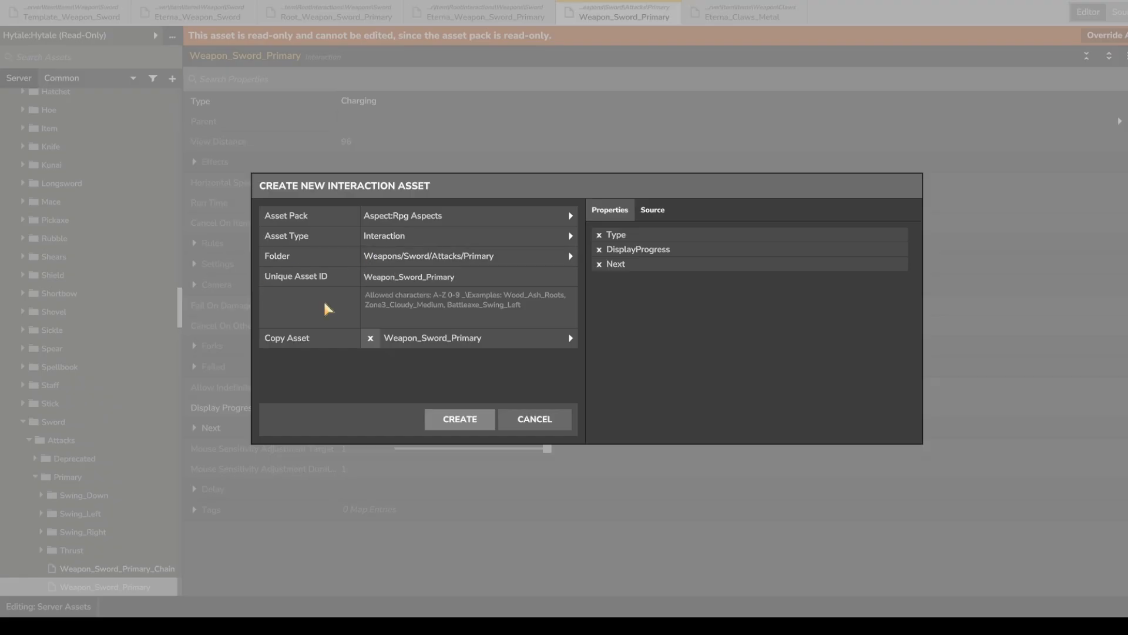
{"action": "type", "text": "Eterna_"}
{"action": "left_click", "coordinate": [460, 419]}
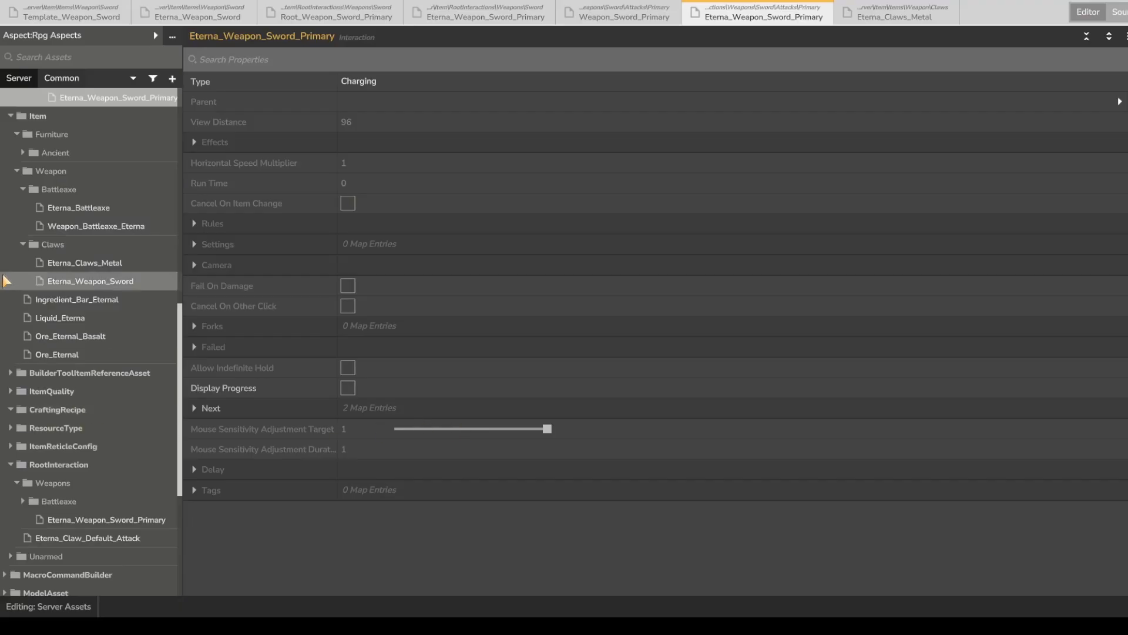
Replace the Primary root interaction reference of Eterna_Weapon_Sword with the sword override from the Aspect:Rpg Aspects pack.
{"action": "scroll", "coordinate": [93, 326], "scroll_direction": "up", "scroll_amount": 4}
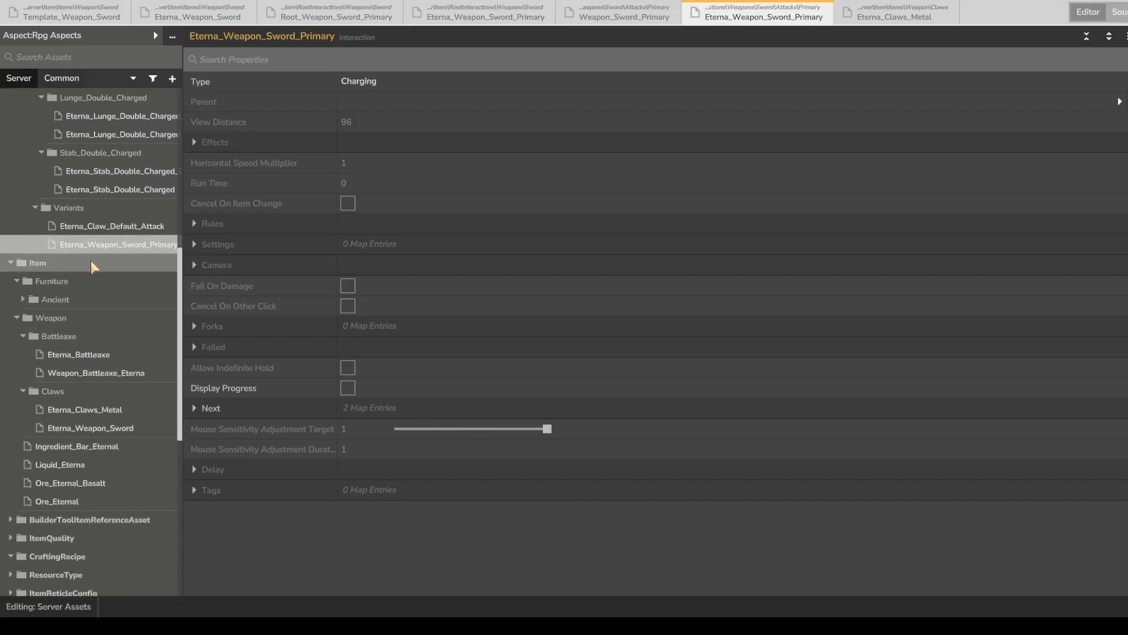
{"action": "left_click", "coordinate": [69, 430]}
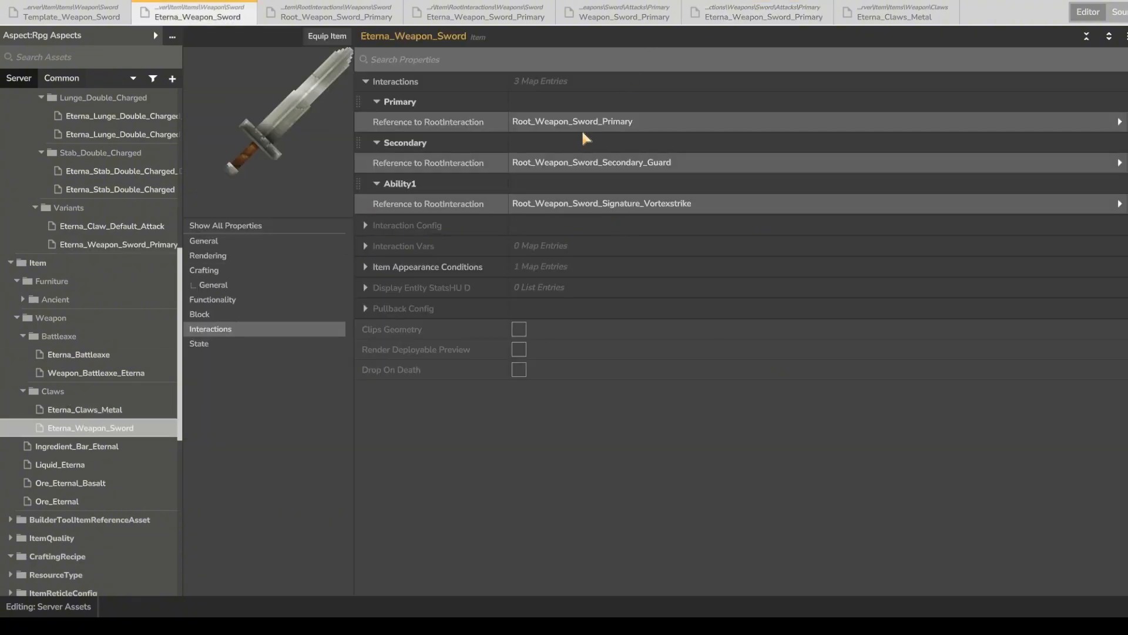
{"action": "left_click", "coordinate": [1108, 122]}
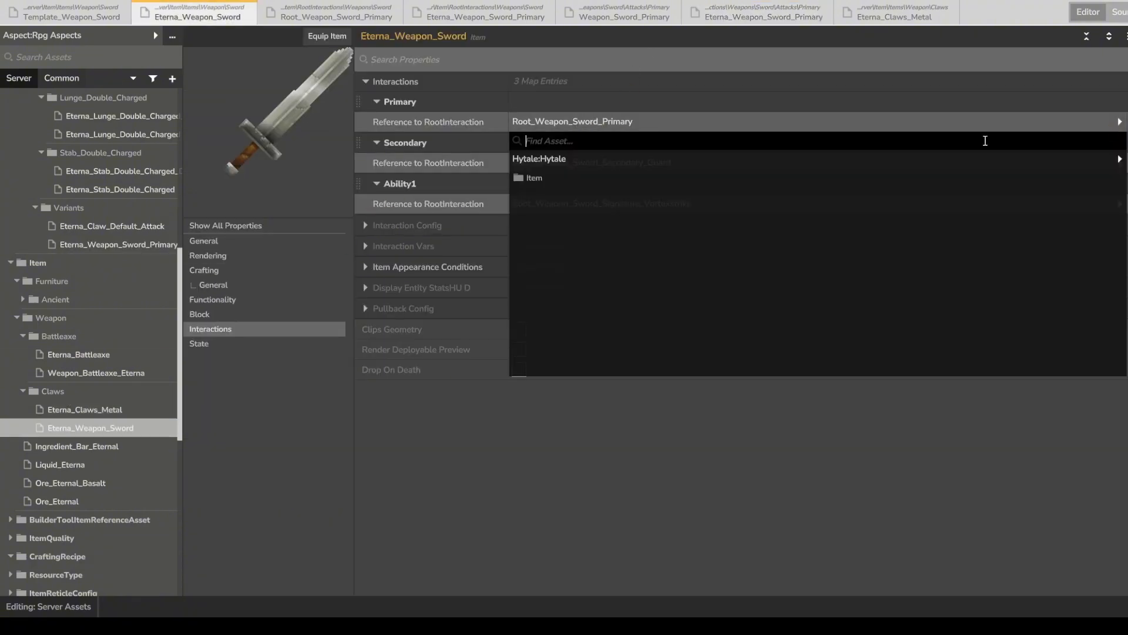
{"action": "left_click", "coordinate": [560, 159]}
{"action": "left_click", "coordinate": [557, 178]}
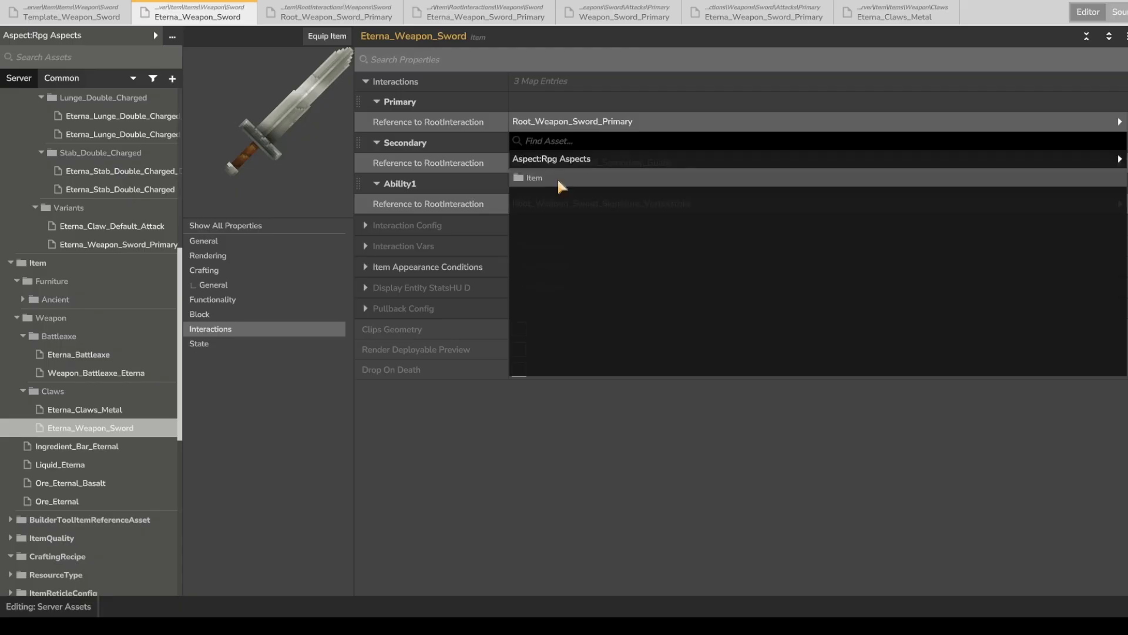
{"action": "left_click", "coordinate": [547, 234]}
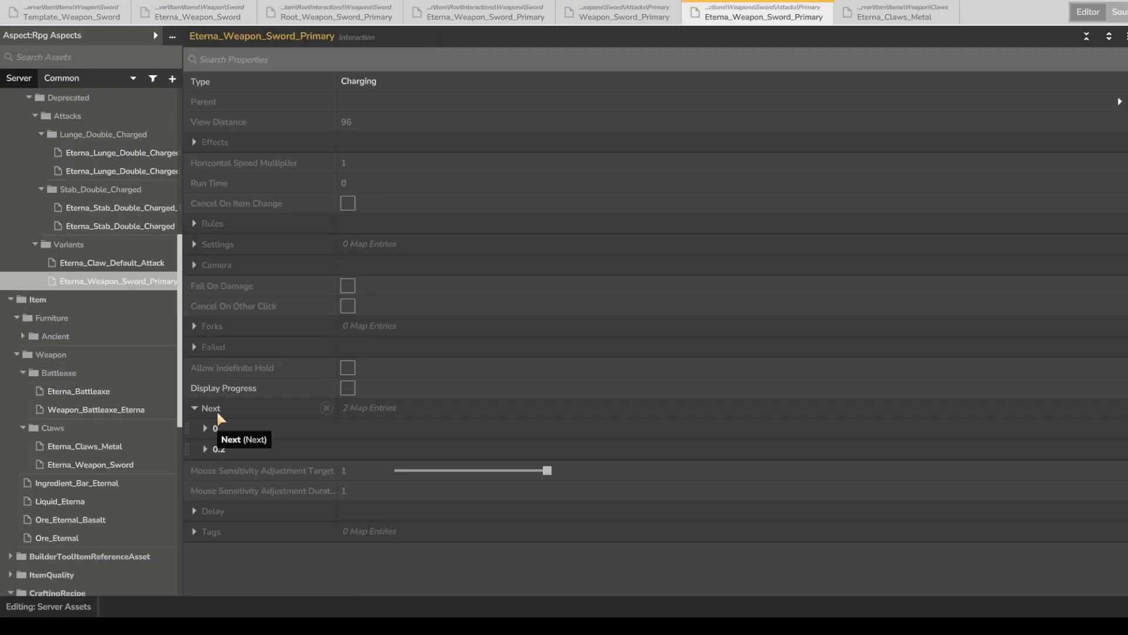
Expand the 0 and 0.2 entries under Next in the Eterna_Weapon_Sword_Primary interaction to examine their settings.
{"action": "left_click", "coordinate": [212, 426]}
{"action": "scroll", "coordinate": [263, 436], "scroll_direction": "down", "scroll_amount": 2}
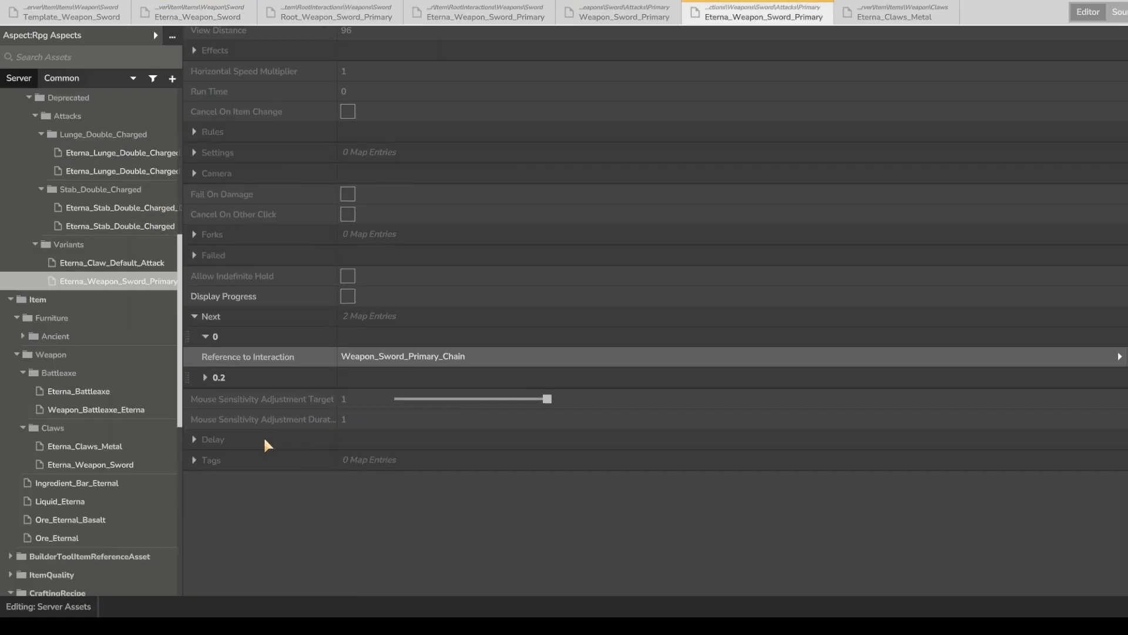
{"action": "left_click", "coordinate": [217, 377]}
{"action": "scroll", "coordinate": [222, 385], "scroll_direction": "down", "scroll_amount": 2}
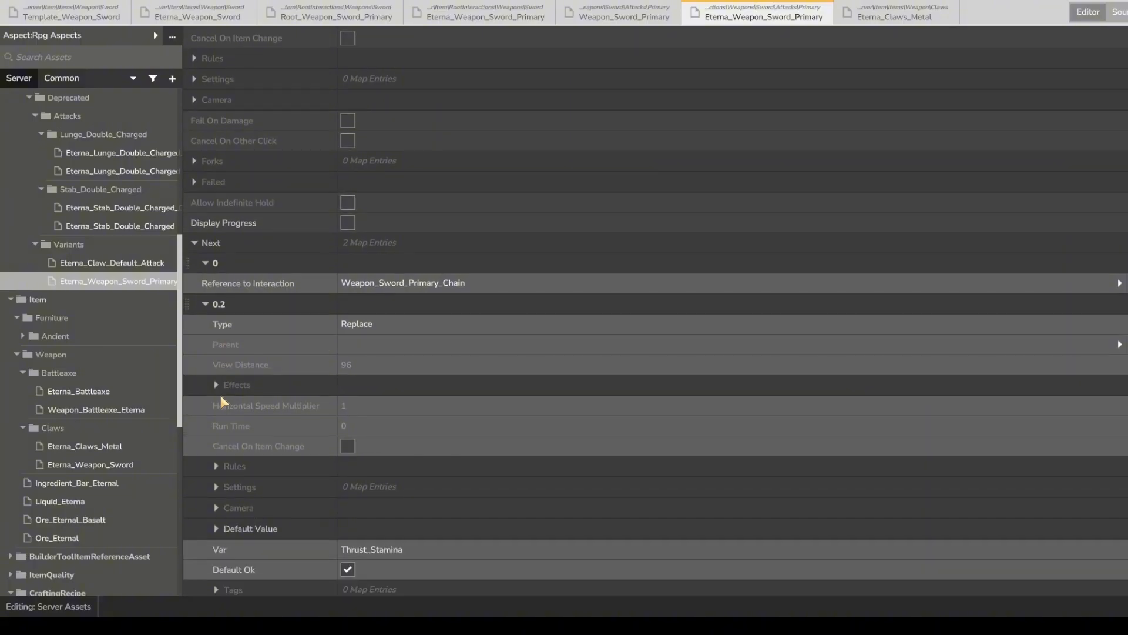
{"action": "scroll", "coordinate": [220, 395], "scroll_direction": "down", "scroll_amount": 4}
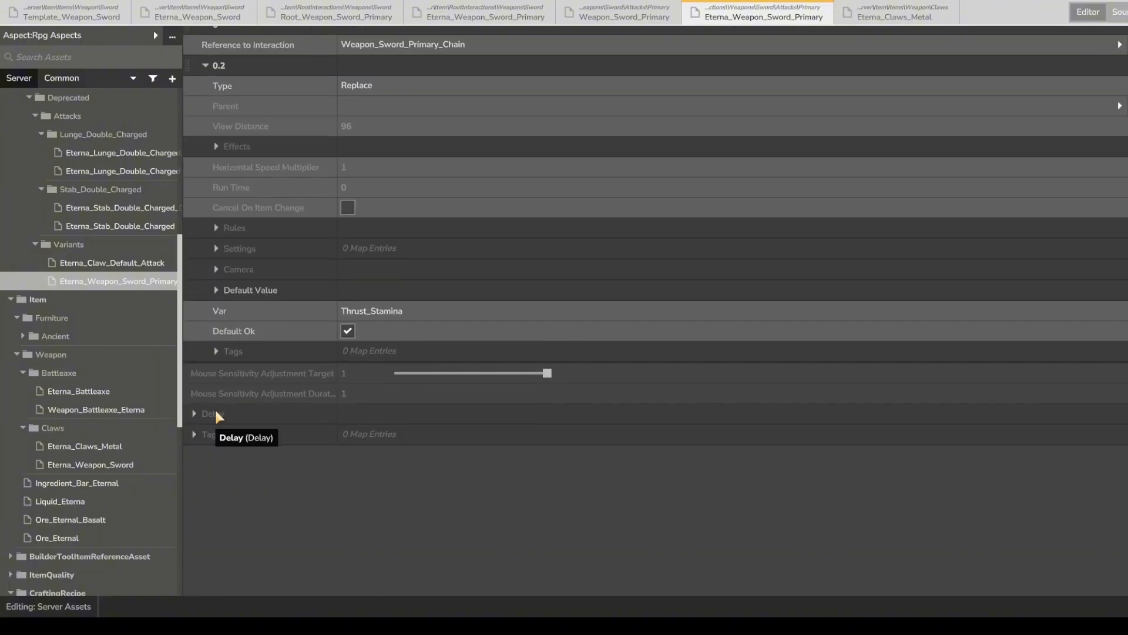
{"action": "scroll", "coordinate": [235, 352], "scroll_direction": "up", "scroll_amount": 4}
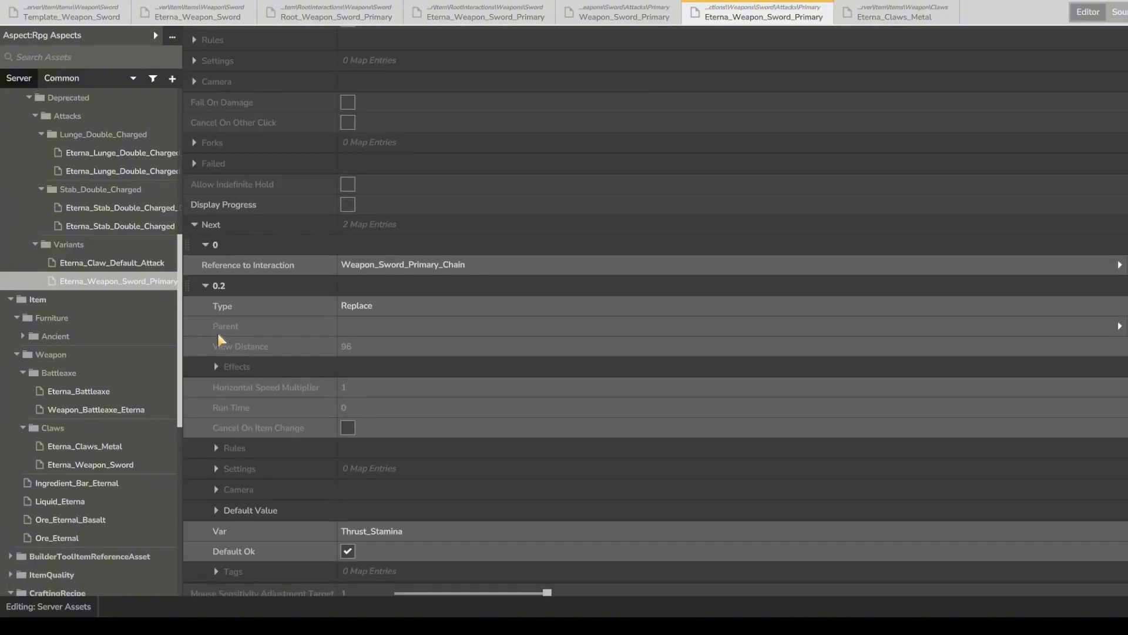
{"action": "scroll", "coordinate": [343, 213], "scroll_direction": "up", "scroll_amount": 4}
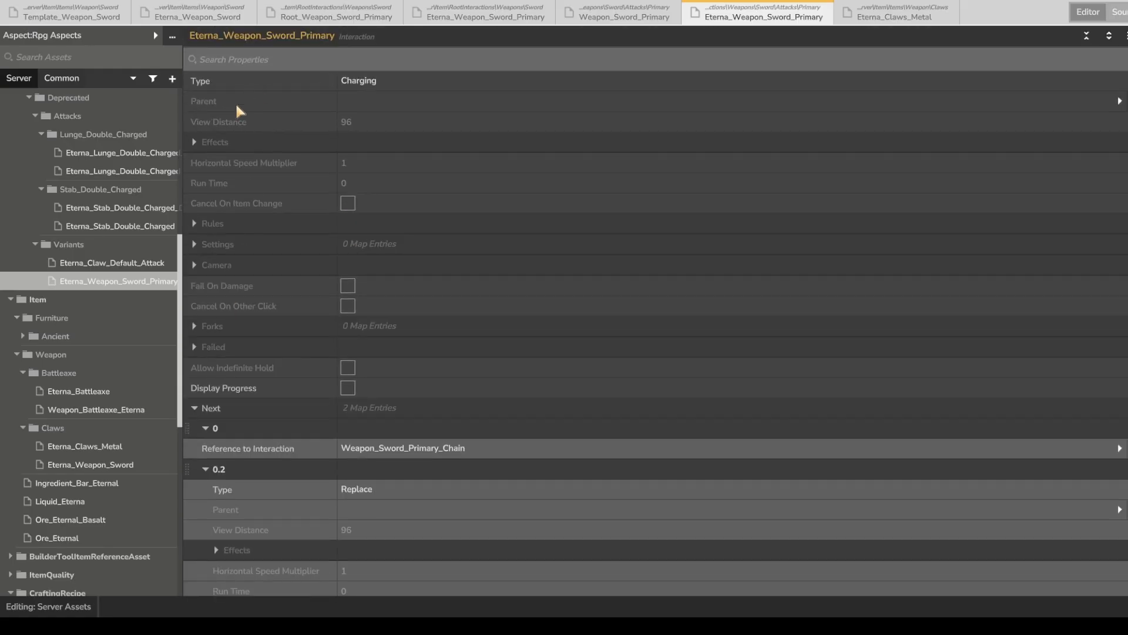
Check the Effects properties of the Eterna_Weapon_Sword_Primary interaction and collapse its two Next entries.
{"action": "left_click", "coordinate": [210, 143]}
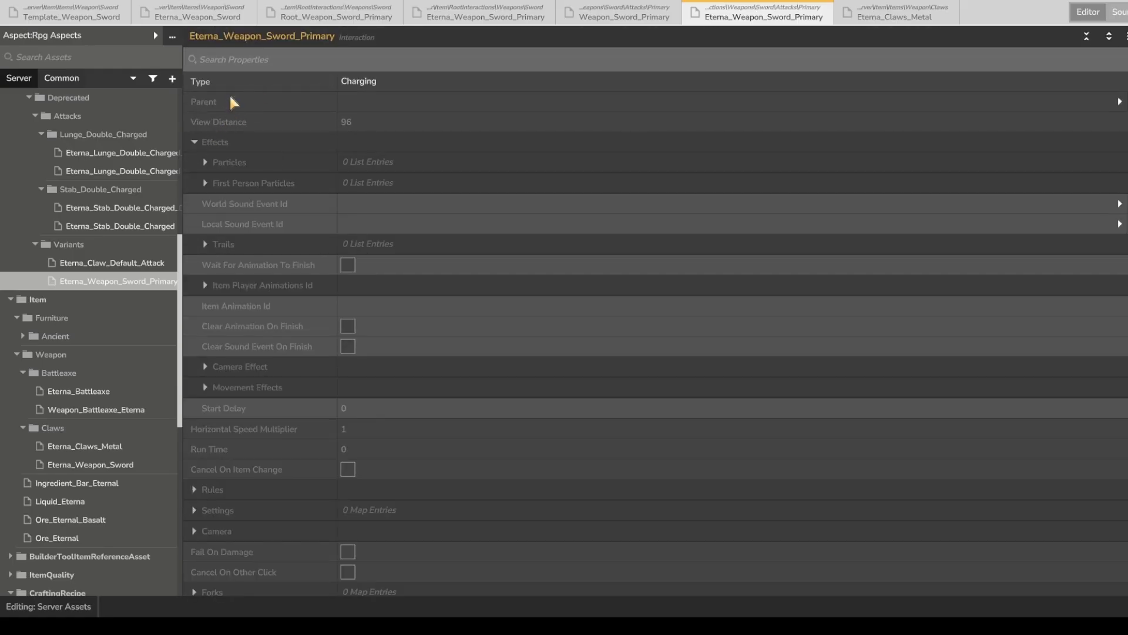
{"action": "left_click", "coordinate": [207, 141]}
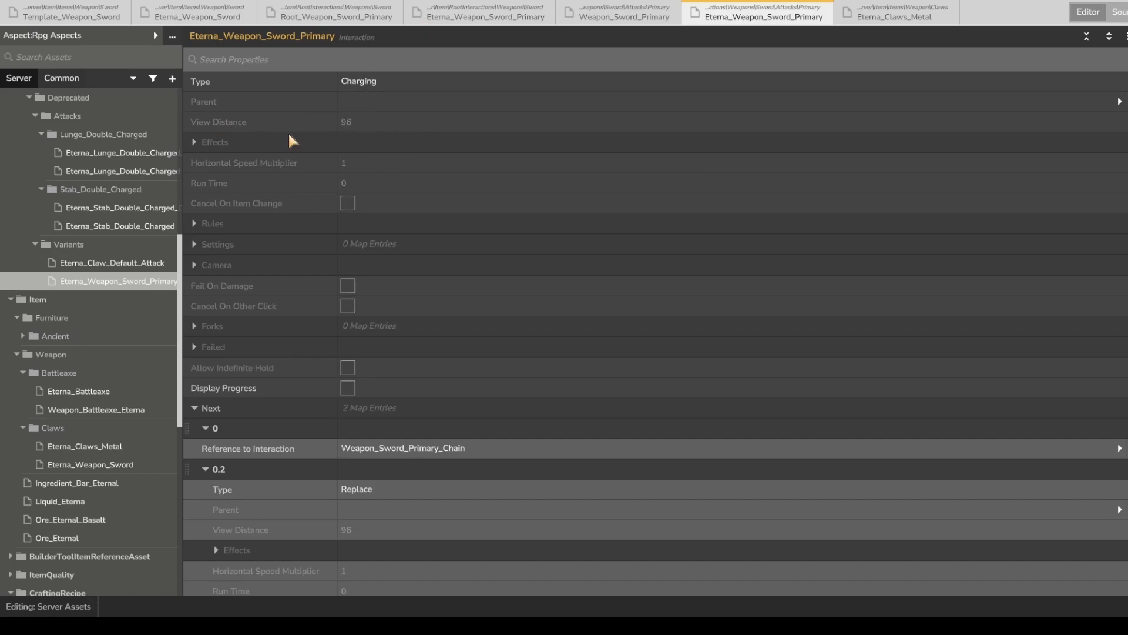
{"action": "left_click", "coordinate": [207, 470]}
{"action": "left_click", "coordinate": [203, 428]}
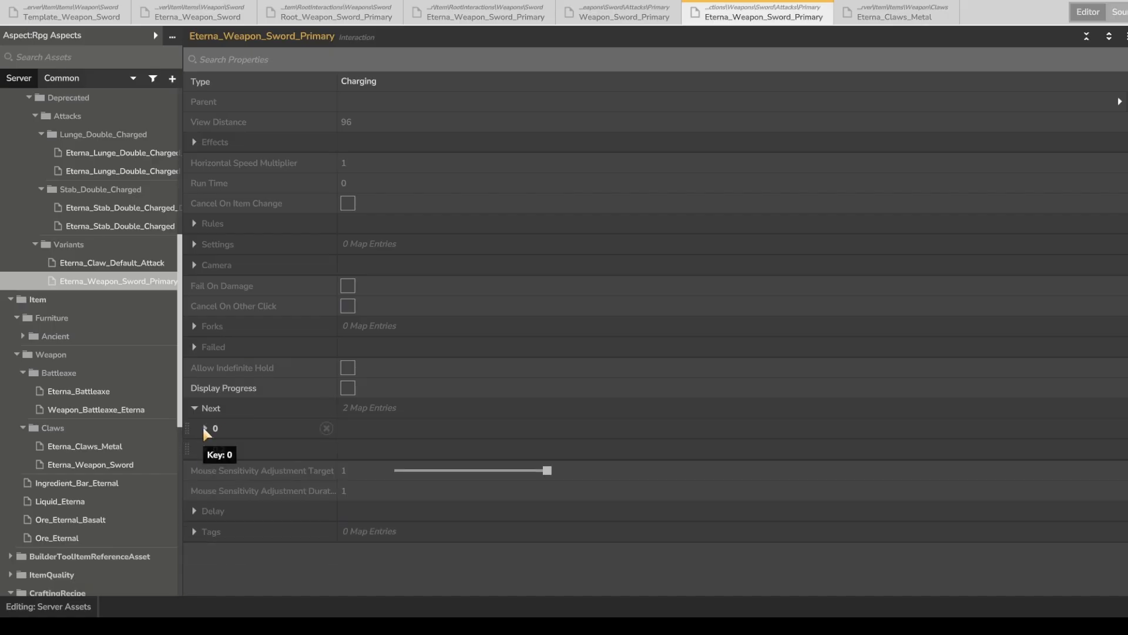
Reopen the 0 and 0.2 entries under Next to compare the chain reference with the Replace interaction's properties.
{"action": "scroll", "coordinate": [261, 413], "scroll_direction": "down", "scroll_amount": 1}
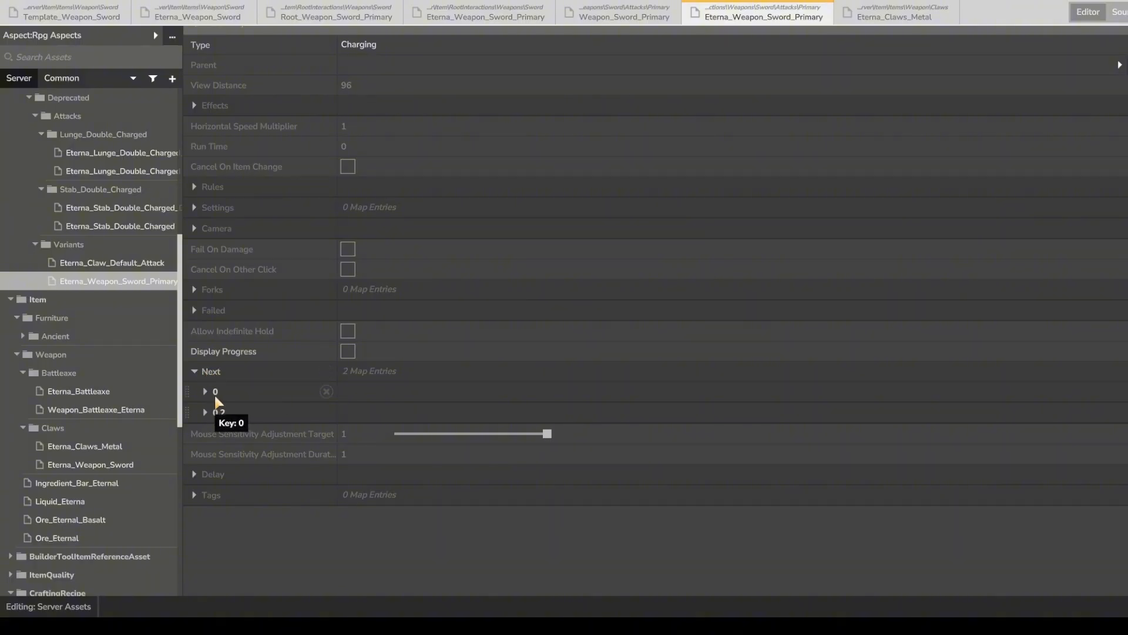
{"action": "left_click", "coordinate": [211, 395]}
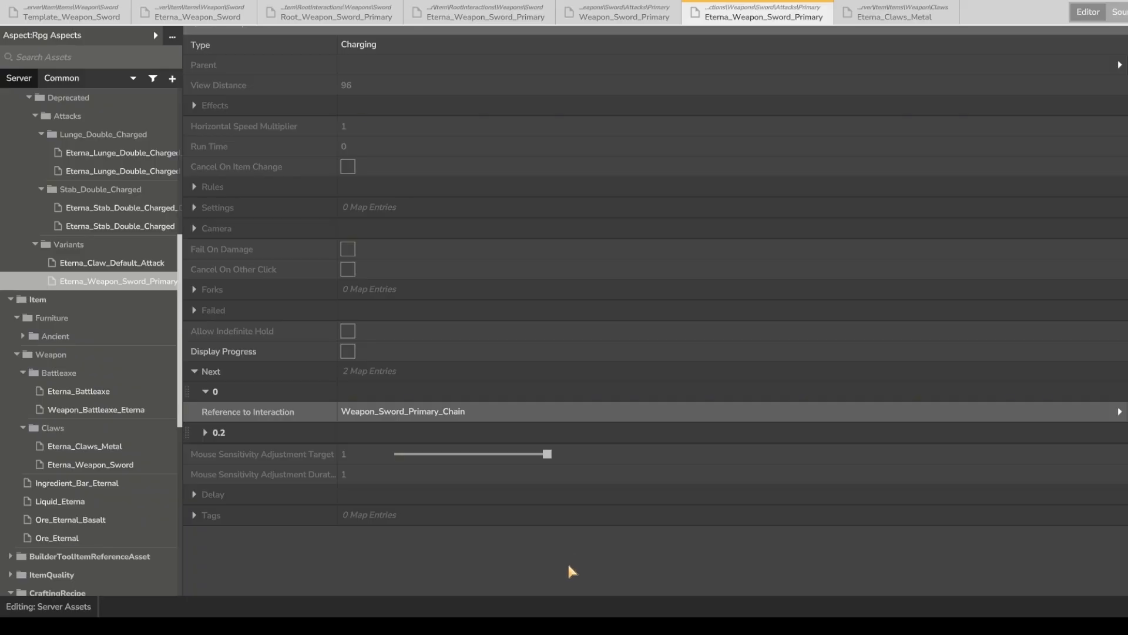
{"action": "left_click", "coordinate": [223, 434]}
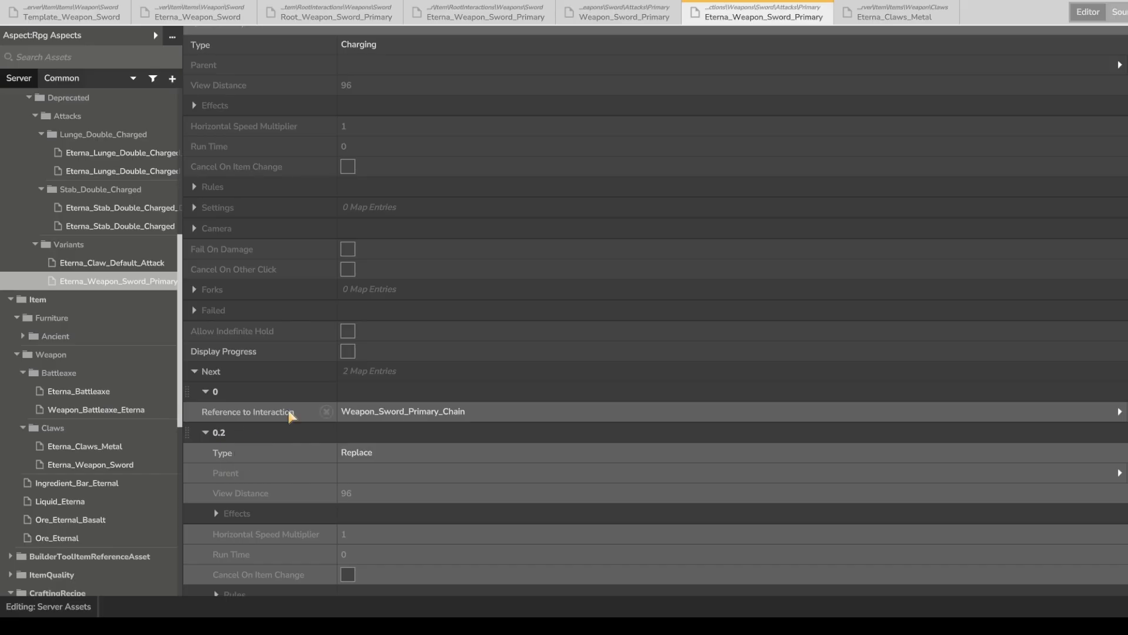
{"action": "scroll", "coordinate": [291, 408], "scroll_direction": "down", "scroll_amount": 5}
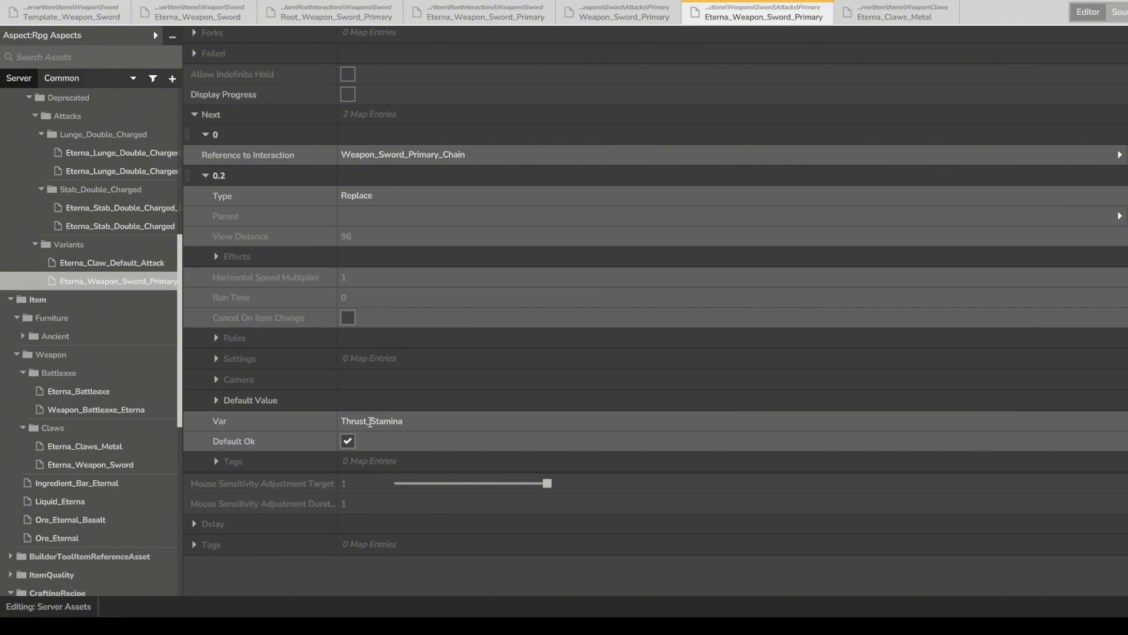
Expand the 0.2 entry's Default Value down to its first interaction to examine which interaction it references.
{"action": "left_click", "coordinate": [230, 400]}
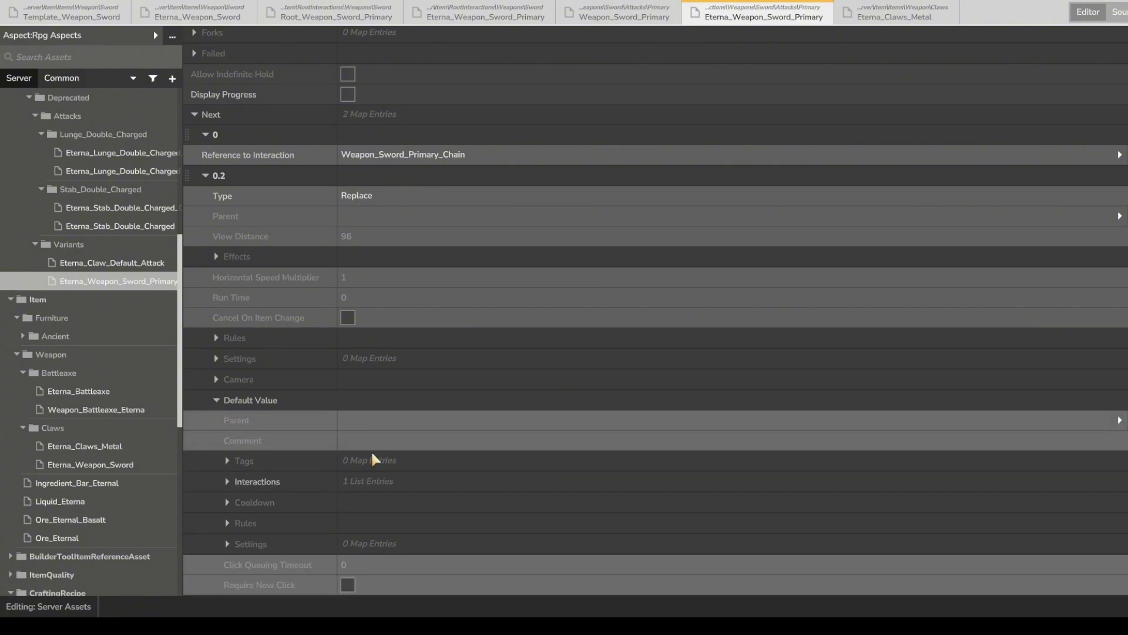
{"action": "left_click", "coordinate": [288, 469]}
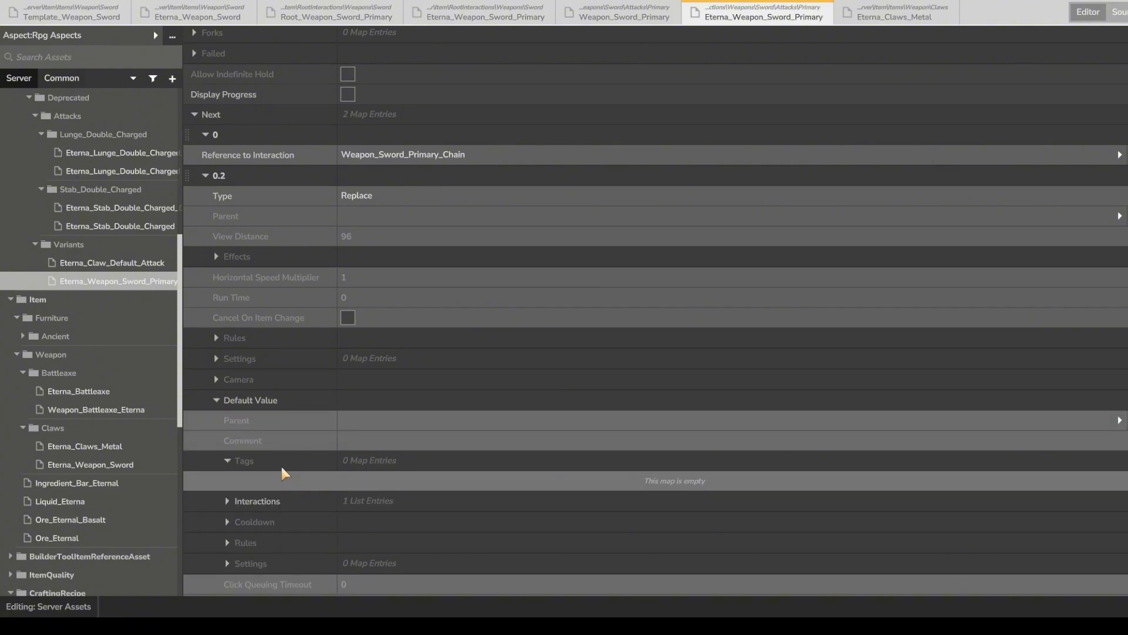
{"action": "left_click", "coordinate": [281, 467]}
{"action": "left_click", "coordinate": [279, 478]}
{"action": "scroll", "coordinate": [294, 462], "scroll_direction": "down", "scroll_amount": 2}
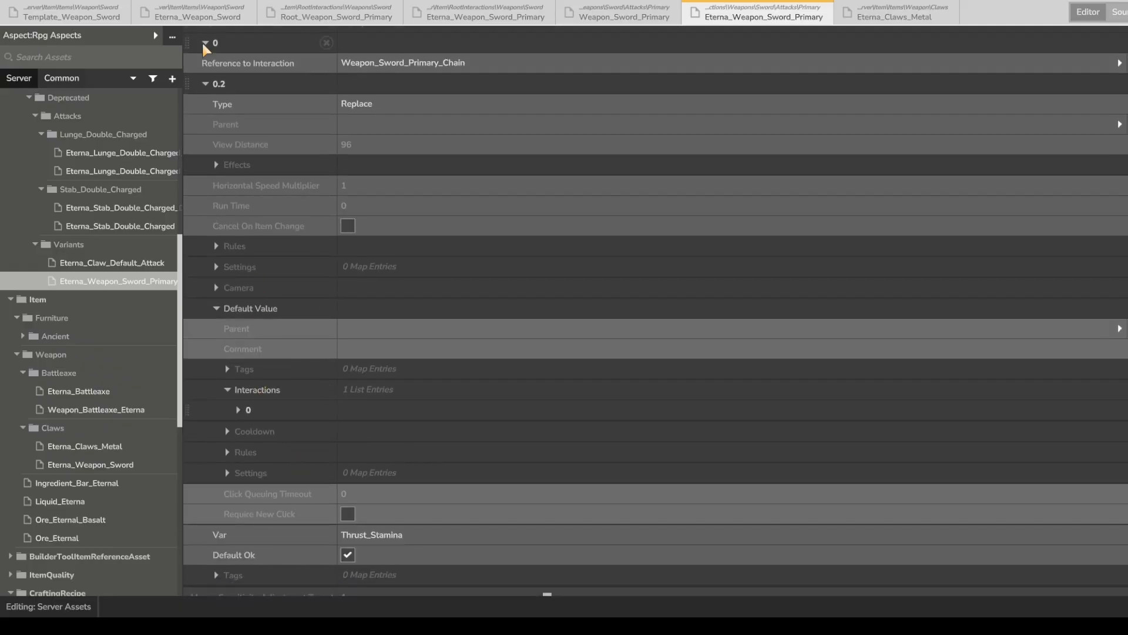
{"action": "scroll", "coordinate": [303, 468], "scroll_direction": "up", "scroll_amount": 2}
{"action": "left_click", "coordinate": [247, 484]}
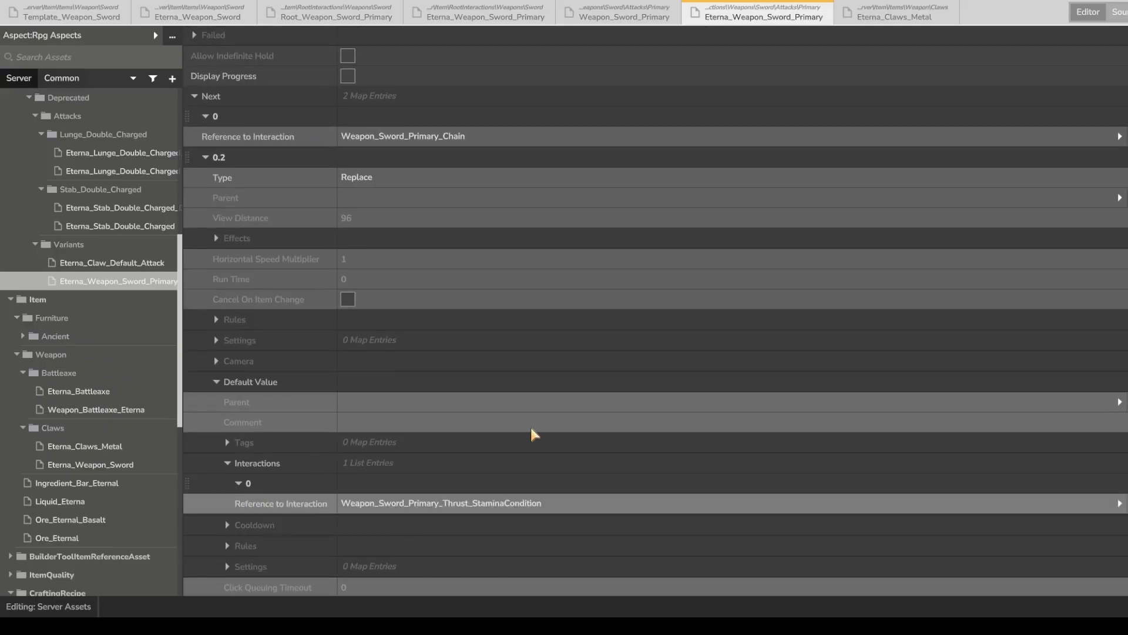
{"action": "scroll", "coordinate": [530, 435], "scroll_direction": "down", "scroll_amount": 2}
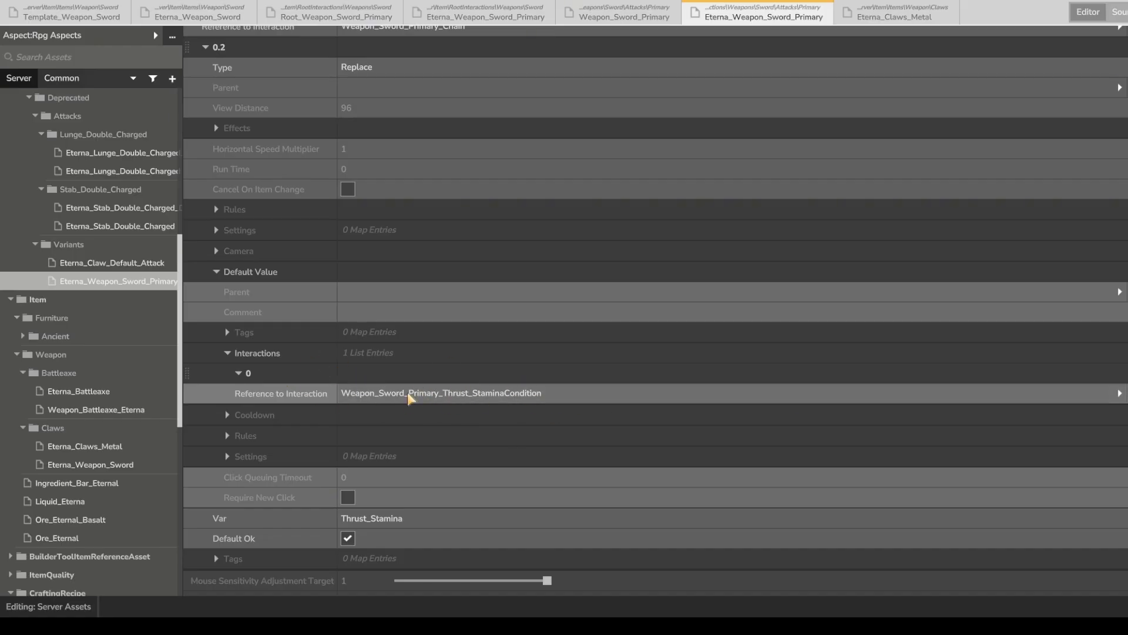
{"action": "scroll", "coordinate": [570, 373], "scroll_direction": "down", "scroll_amount": 1}
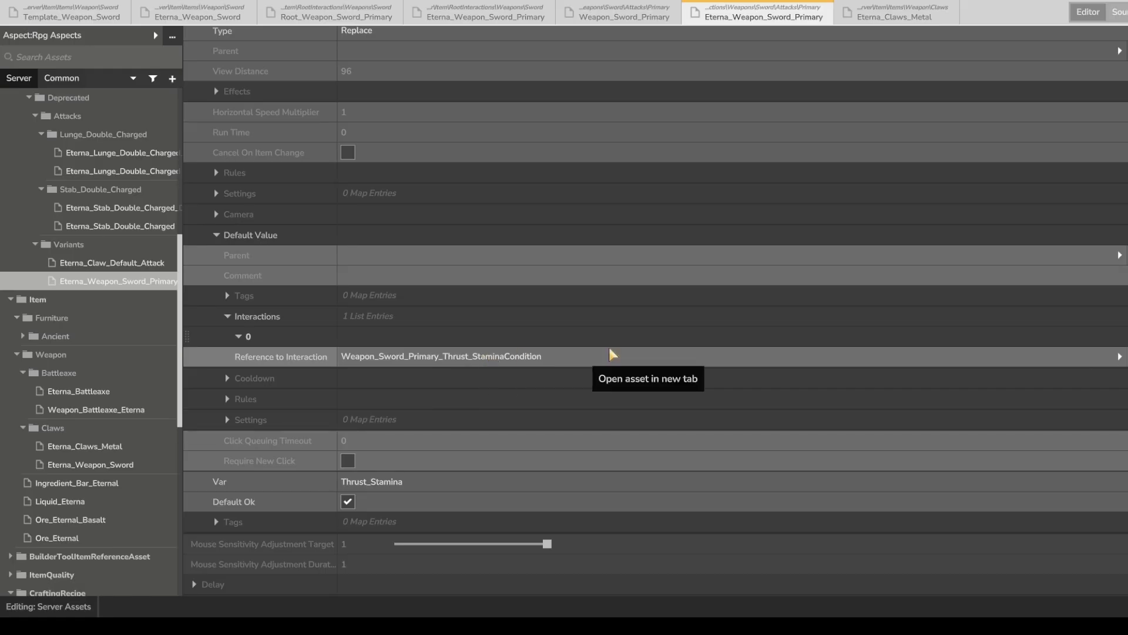
{"action": "scroll", "coordinate": [454, 459], "scroll_direction": "up", "scroll_amount": 8}
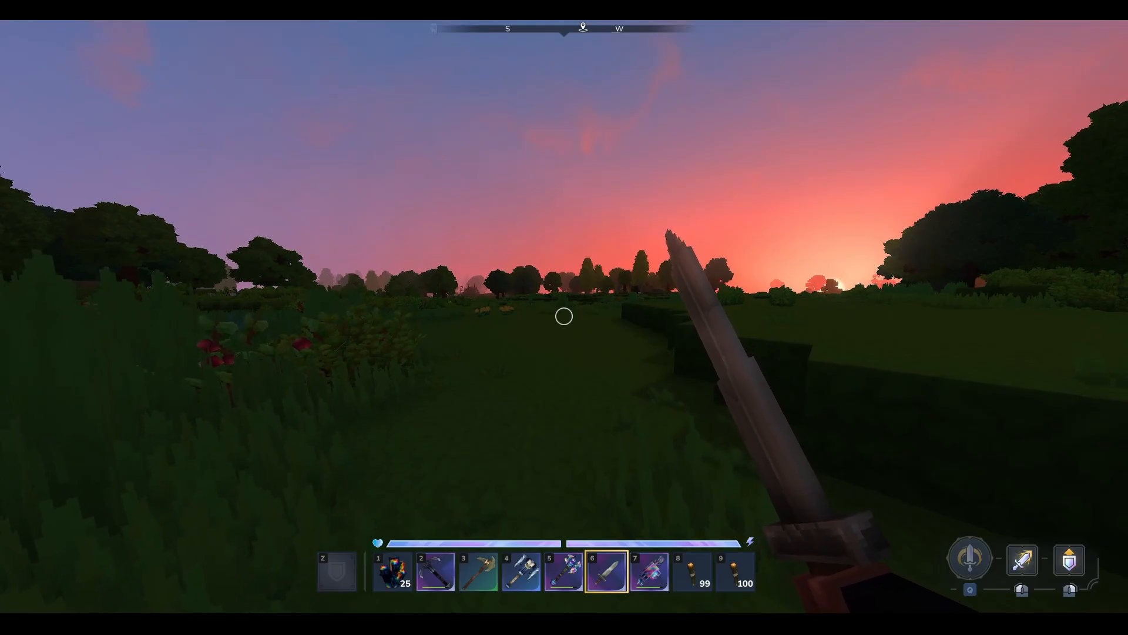
In the Hytale game, check the equipped Template Sword's inventory tooltip and swing the sword repeatedly to test its primary attack.
{"action": "key", "text": "Tab"}
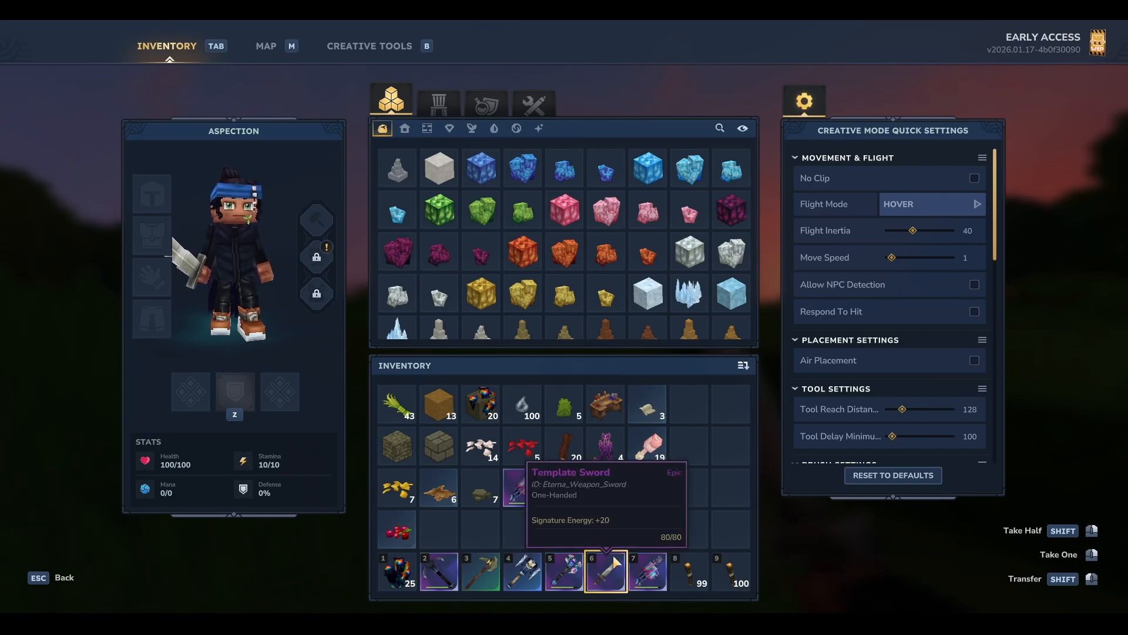
{"action": "key", "text": "Tab"}
{"action": "left_click", "coordinate": [564, 317]}
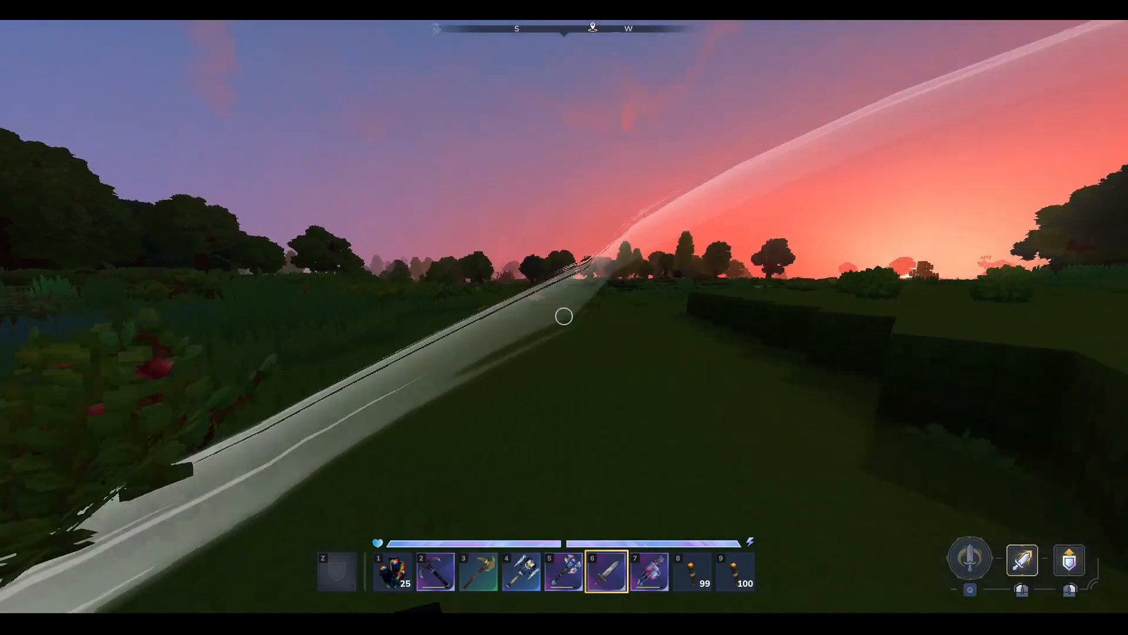
{"action": "key", "text": "w"}
{"action": "left_click", "coordinate": [564, 316]}
{"action": "left_click", "coordinate": [564, 316]}
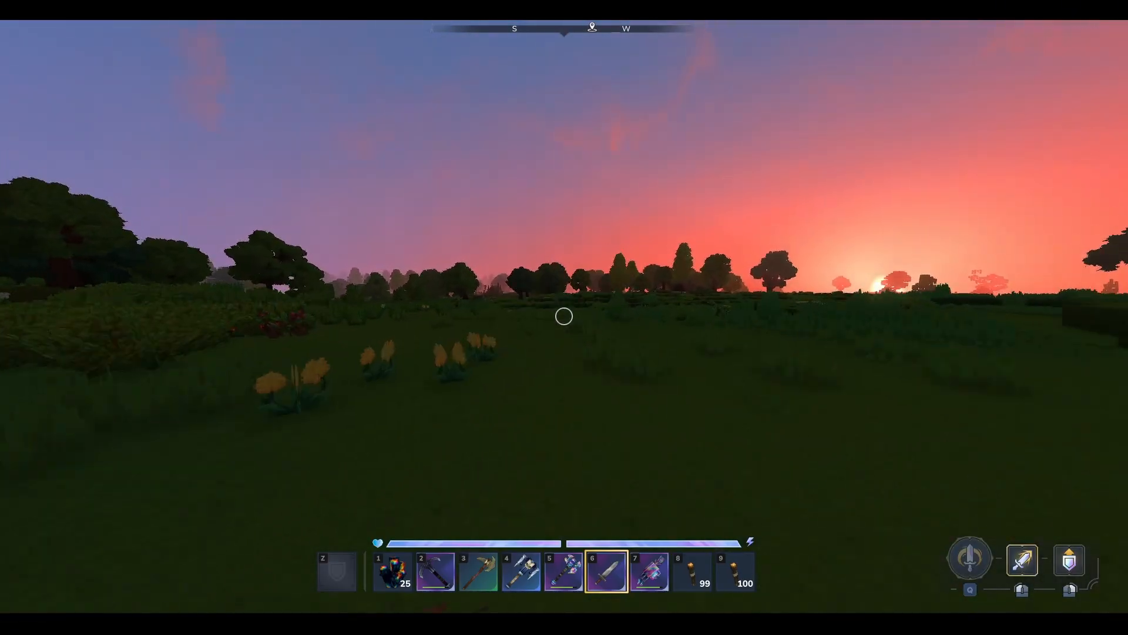
{"action": "left_click", "coordinate": [565, 316]}
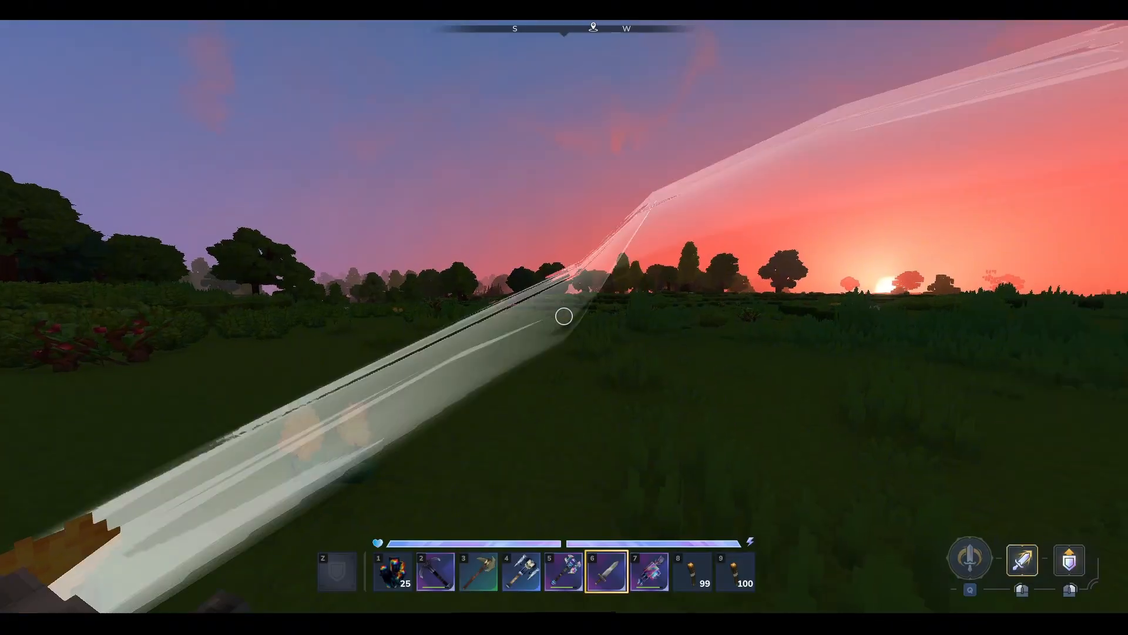
{"action": "left_click", "coordinate": [565, 316]}
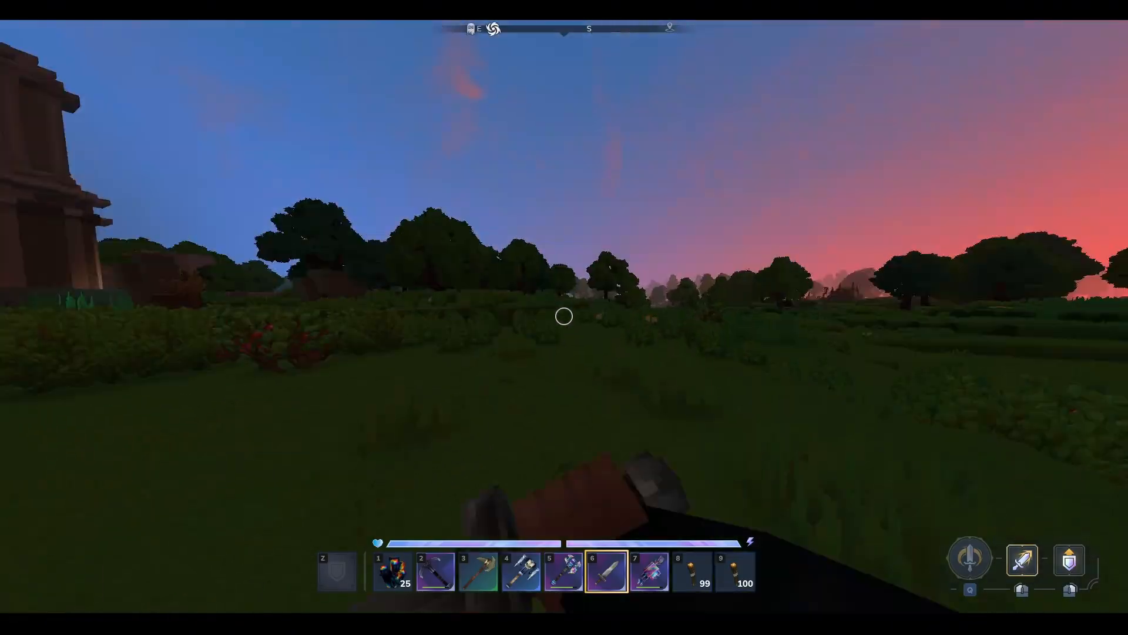
{"action": "left_click", "coordinate": [564, 316]}
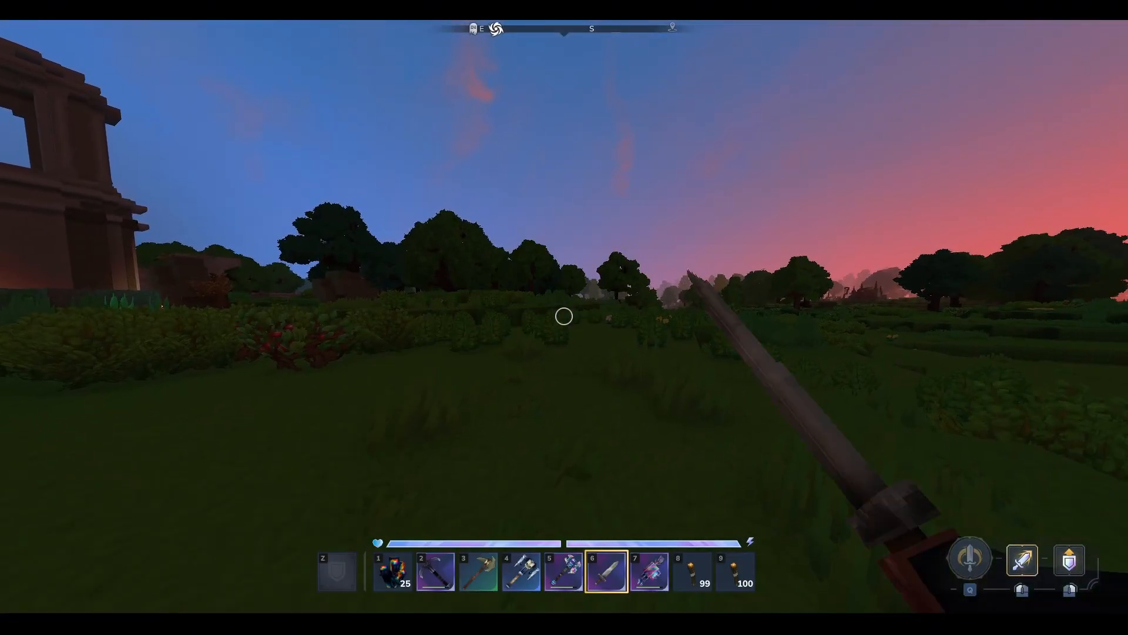
{"action": "left_click", "coordinate": [565, 317]}
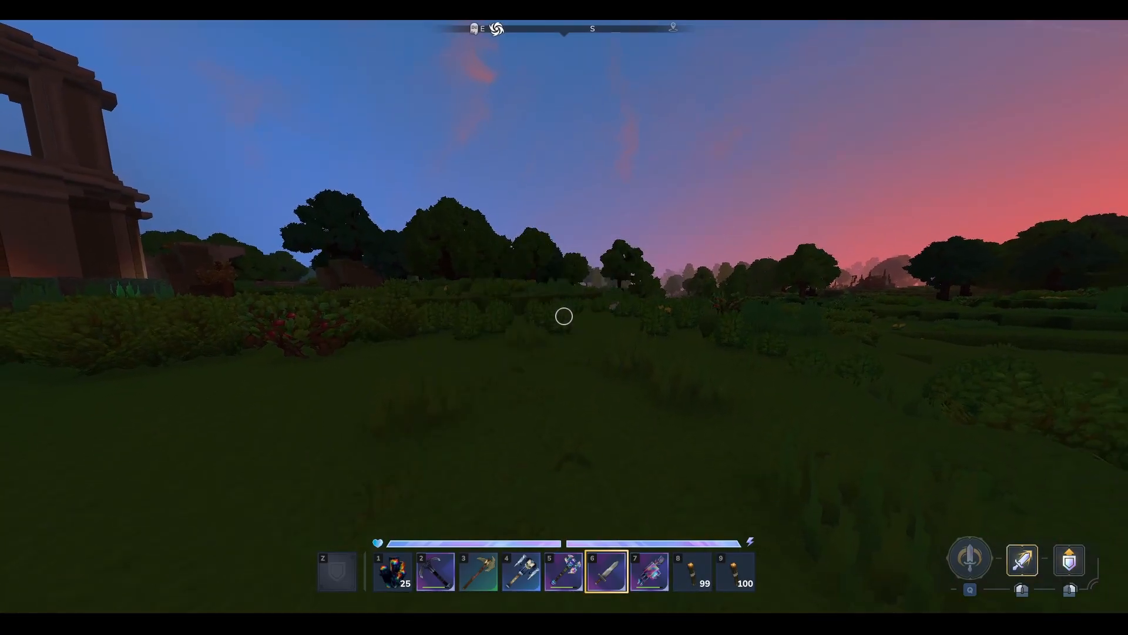
{"action": "left_click", "coordinate": [565, 316]}
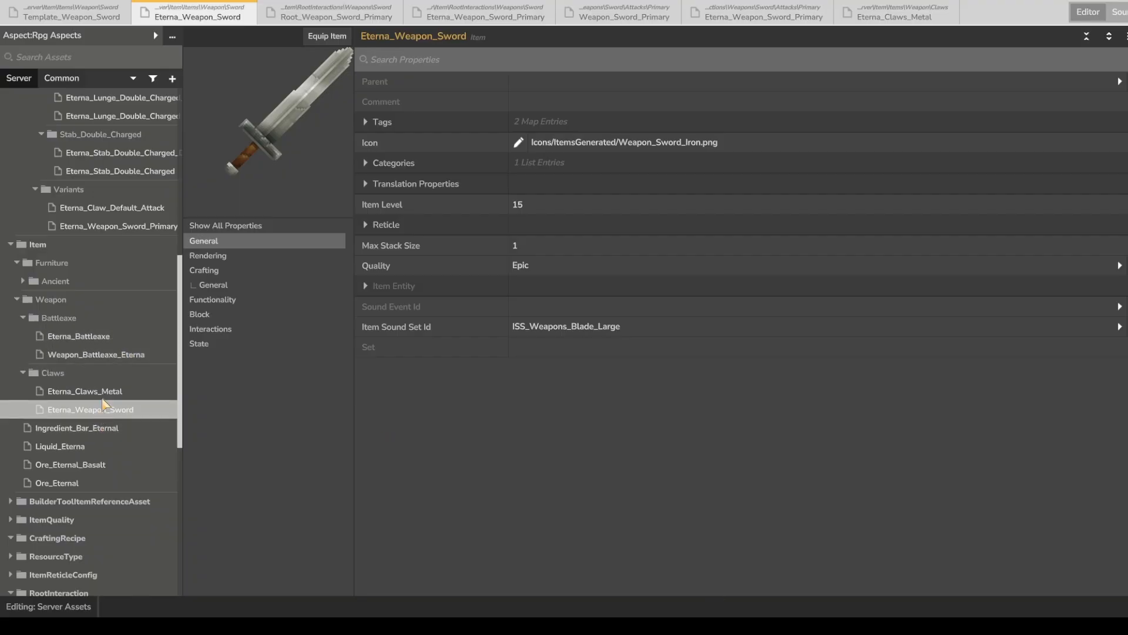
Override the Weapon_Sword_Primary_Chain interaction referenced by Eterna_Weapon_Sword_Primary as a new asset named Eterna_Sword_Primary_Chain.
{"action": "scroll", "coordinate": [94, 218], "scroll_direction": "up", "scroll_amount": 1}
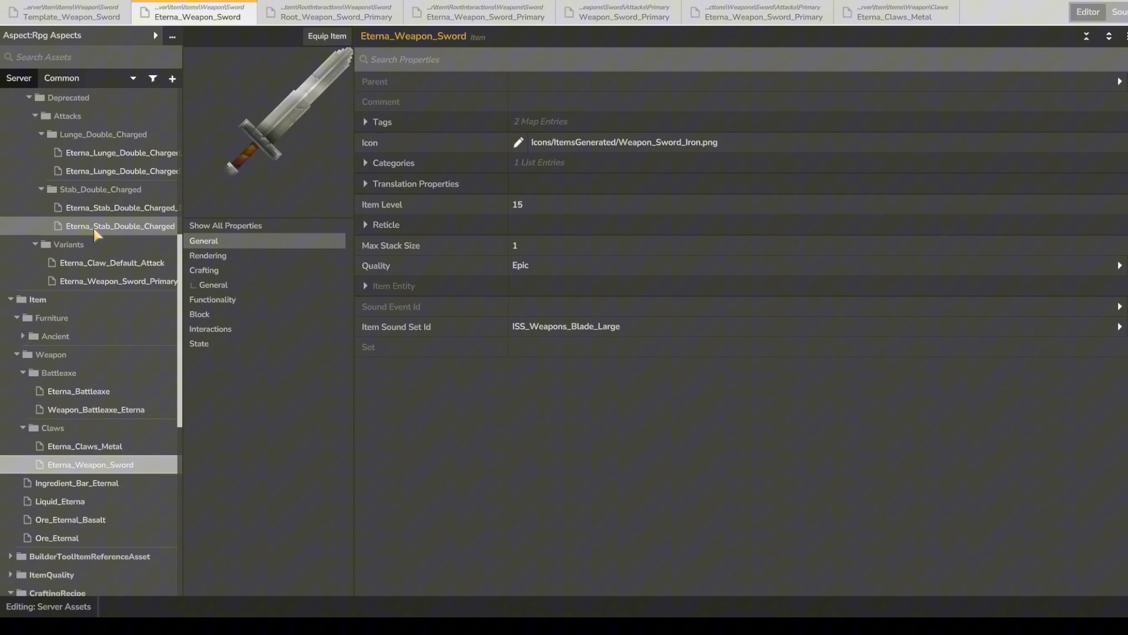
{"action": "left_click", "coordinate": [101, 281]}
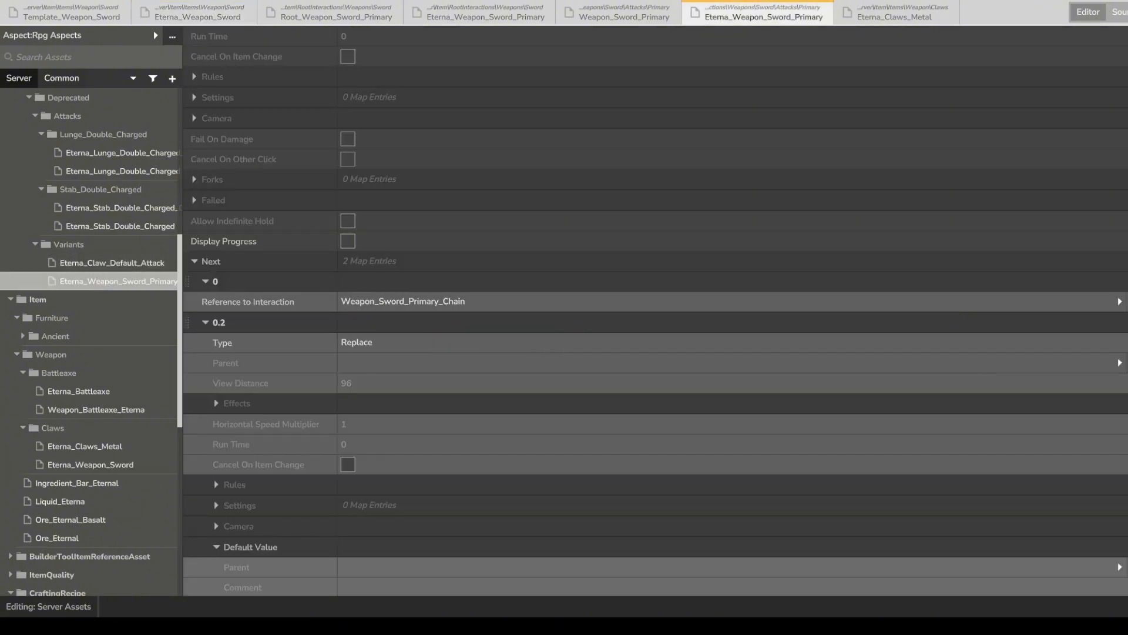
{"action": "left_click", "coordinate": [1120, 302]}
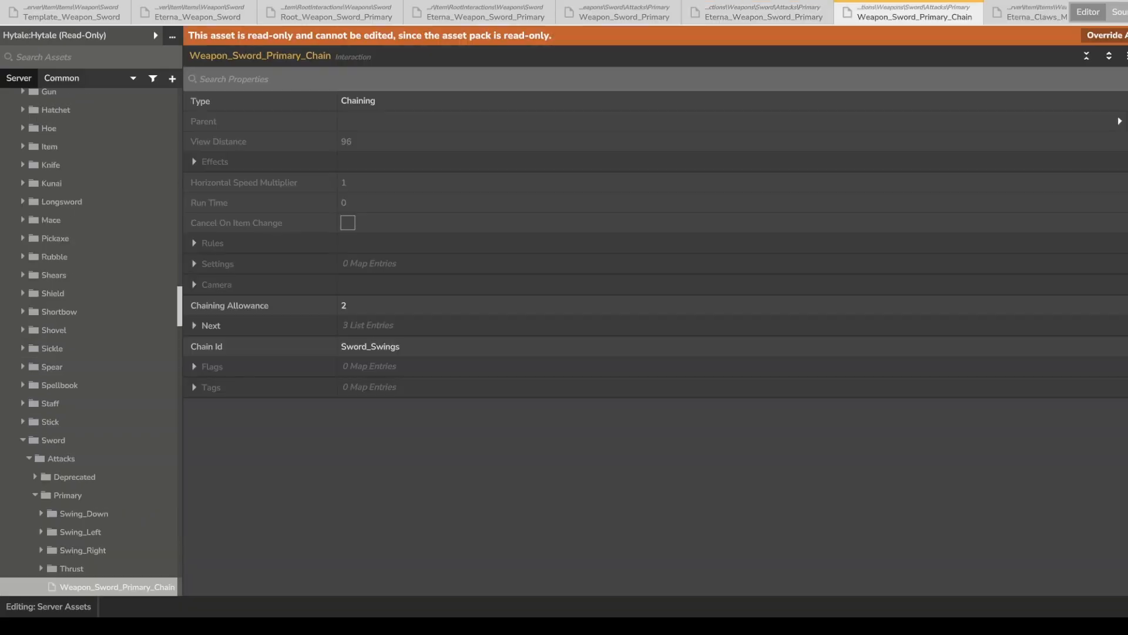
{"action": "left_click", "coordinate": [1094, 36]}
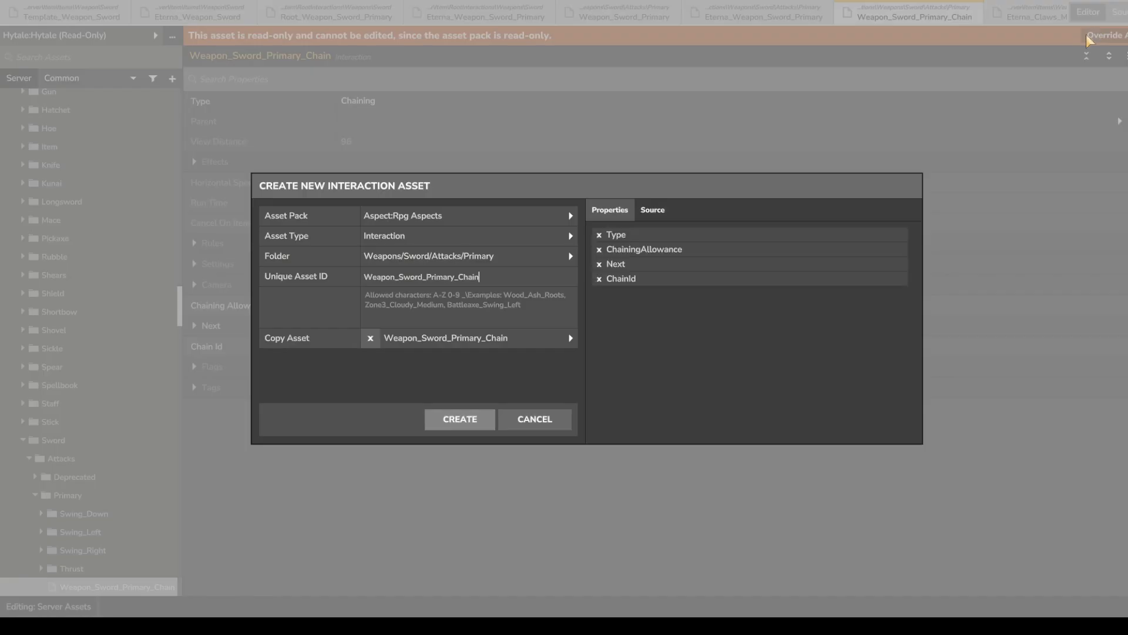
{"action": "double_click", "coordinate": [395, 277]}
{"action": "type", "text": "Etern"}
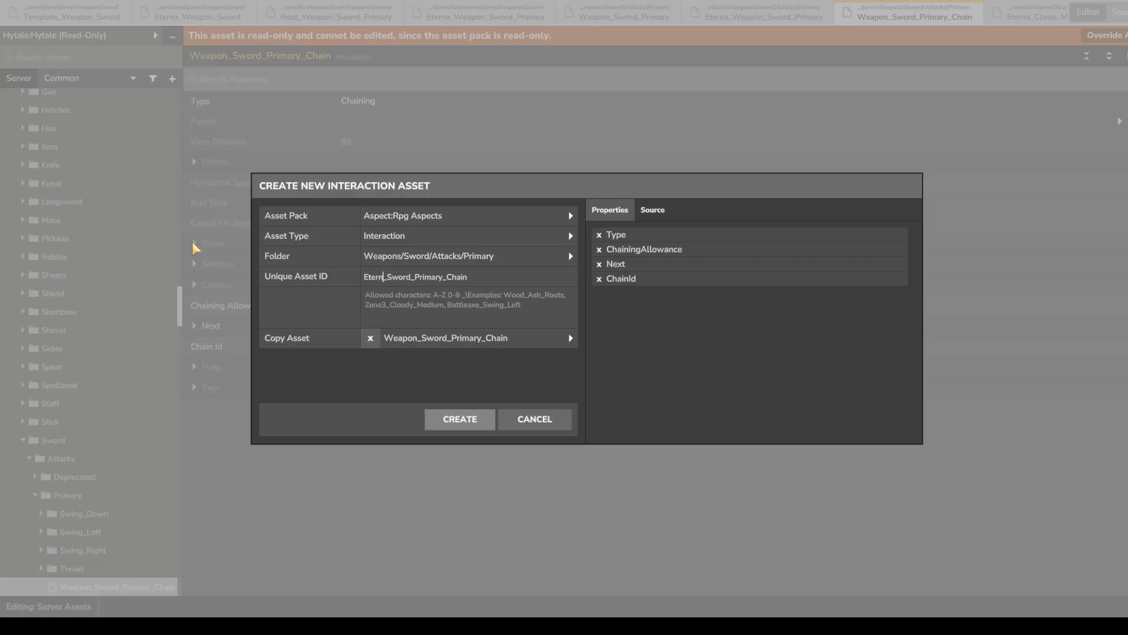
{"action": "type", "text": "a"}
{"action": "left_click", "coordinate": [470, 420]}
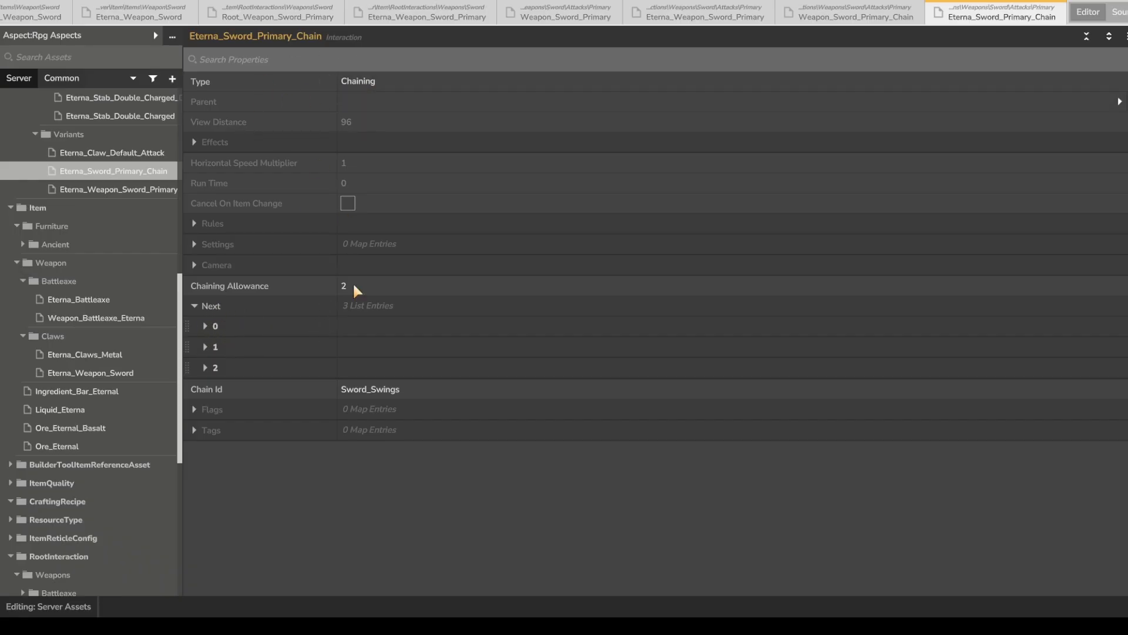
Examine the first Next entry of Eterna_Sword_Primary_Chain, checking its Replace properties and its Var value.
{"action": "left_click", "coordinate": [214, 326]}
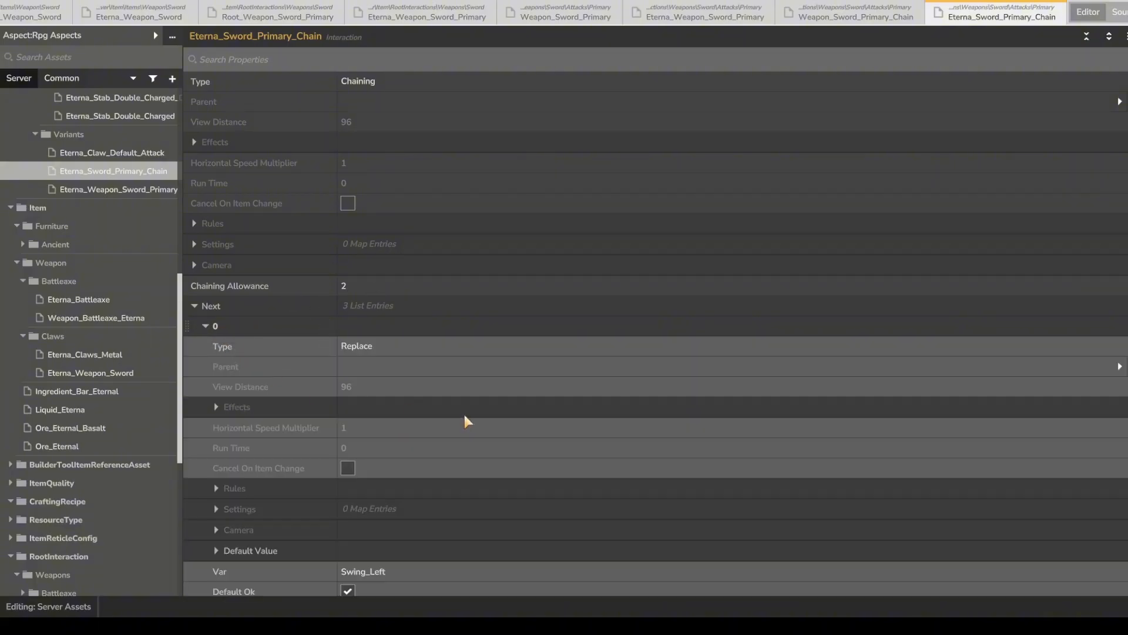
{"action": "scroll", "coordinate": [330, 389], "scroll_direction": "down", "scroll_amount": 3}
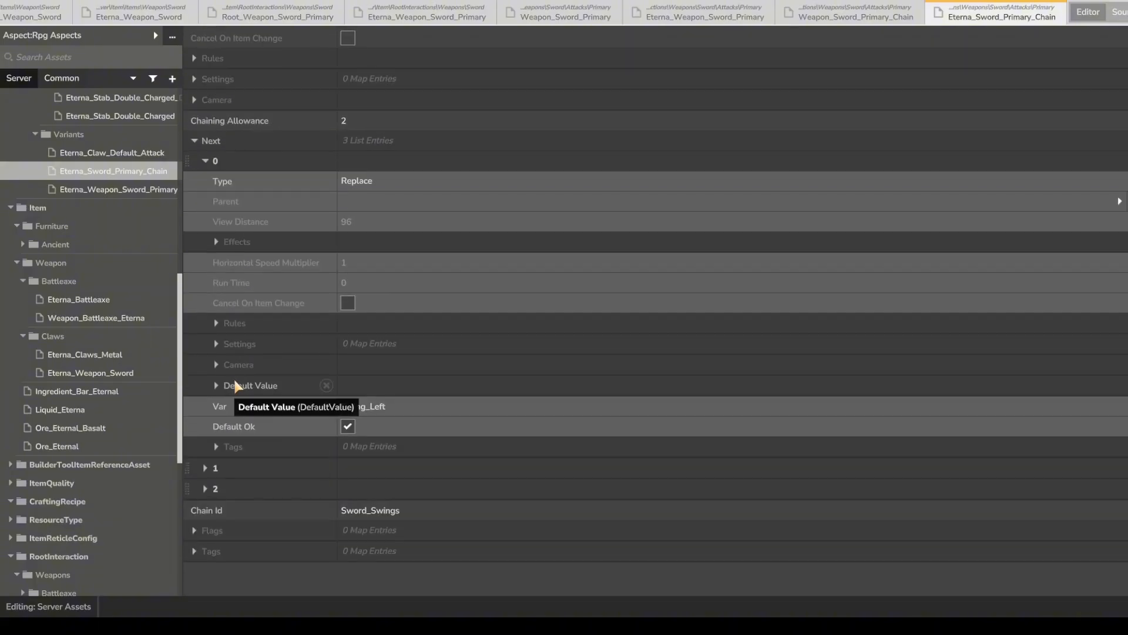
{"action": "left_click", "coordinate": [216, 161]}
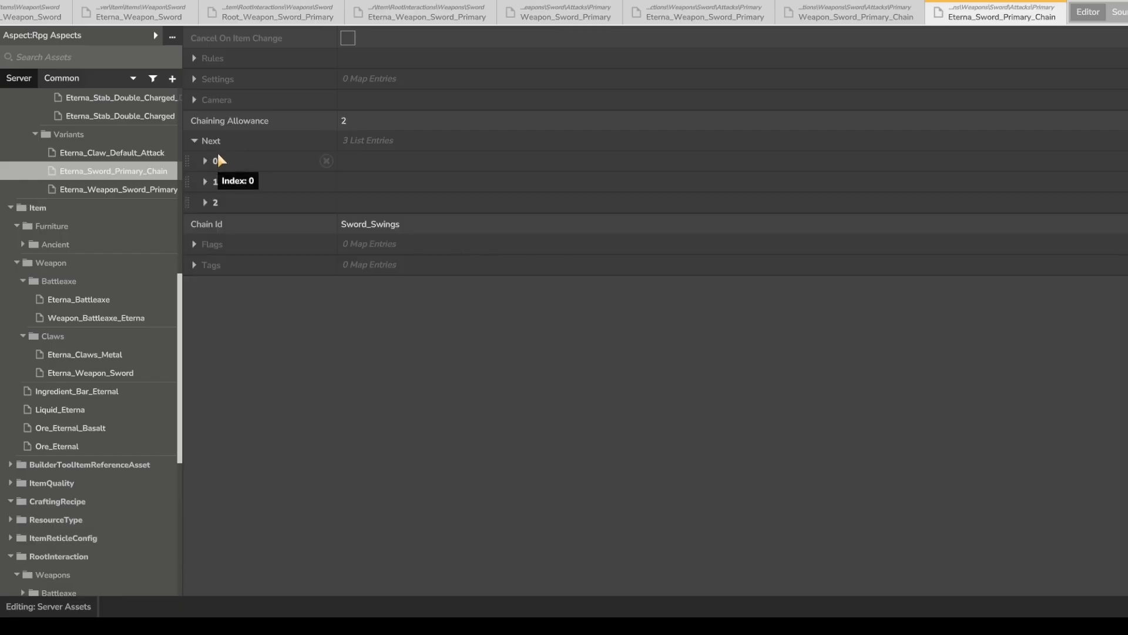
{"action": "left_click", "coordinate": [218, 162]}
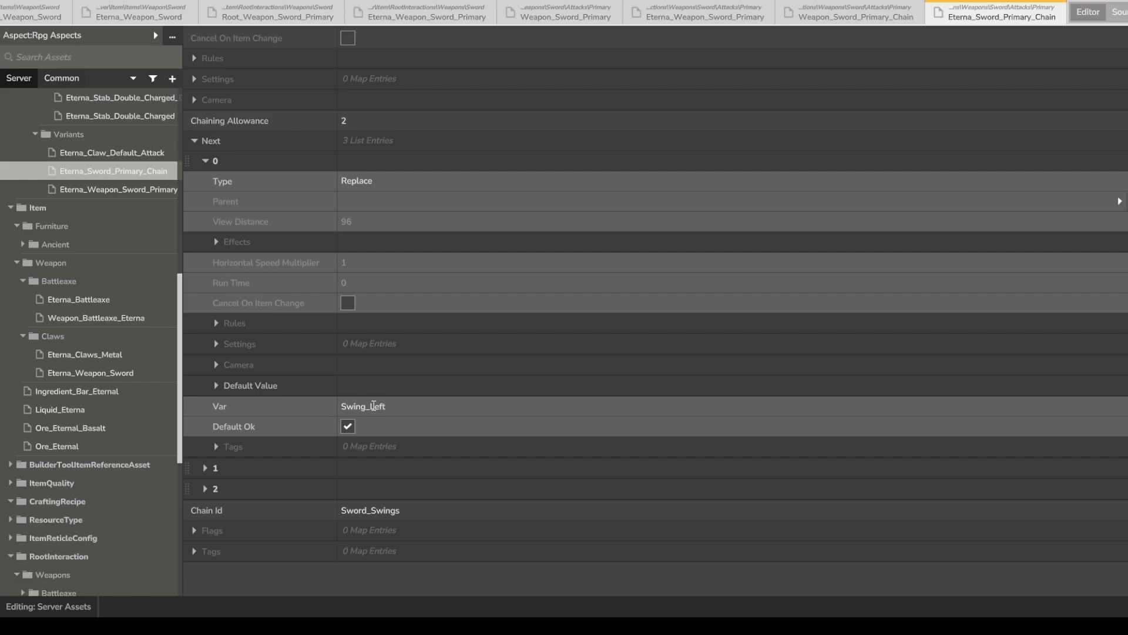
{"action": "left_click", "coordinate": [401, 404]}
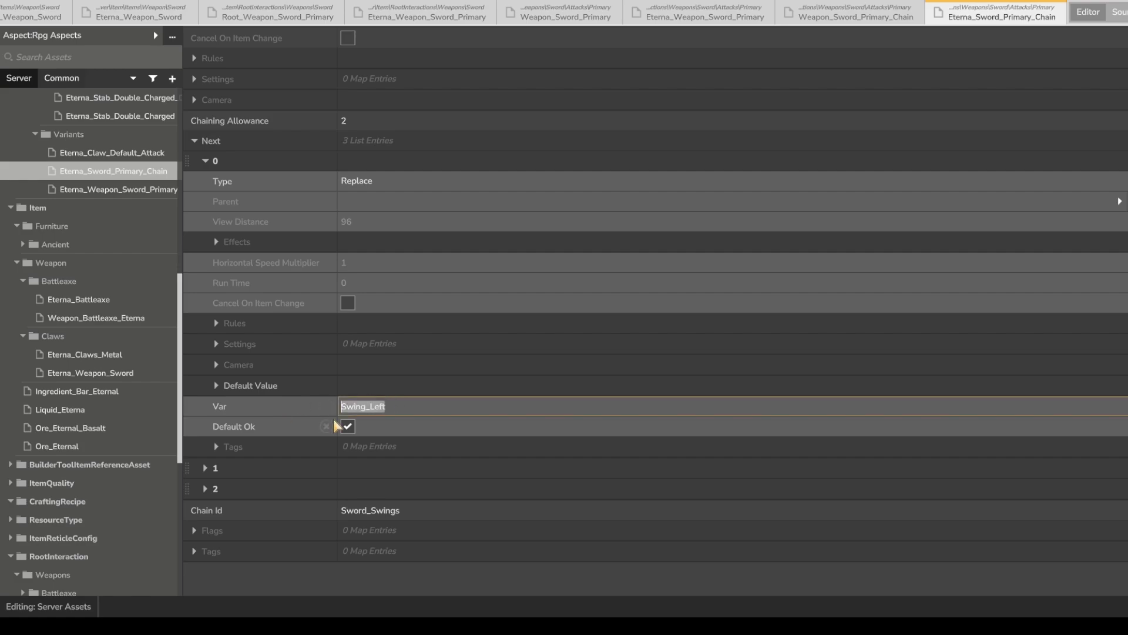
{"action": "left_click", "coordinate": [401, 407]}
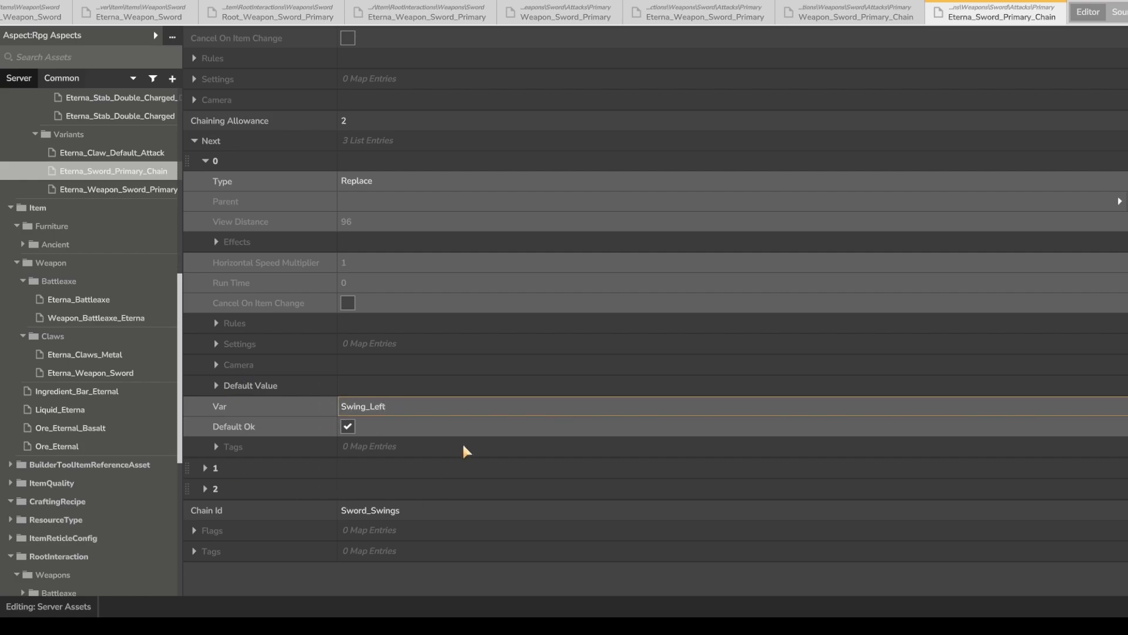
{"action": "left_click", "coordinate": [1013, 434]}
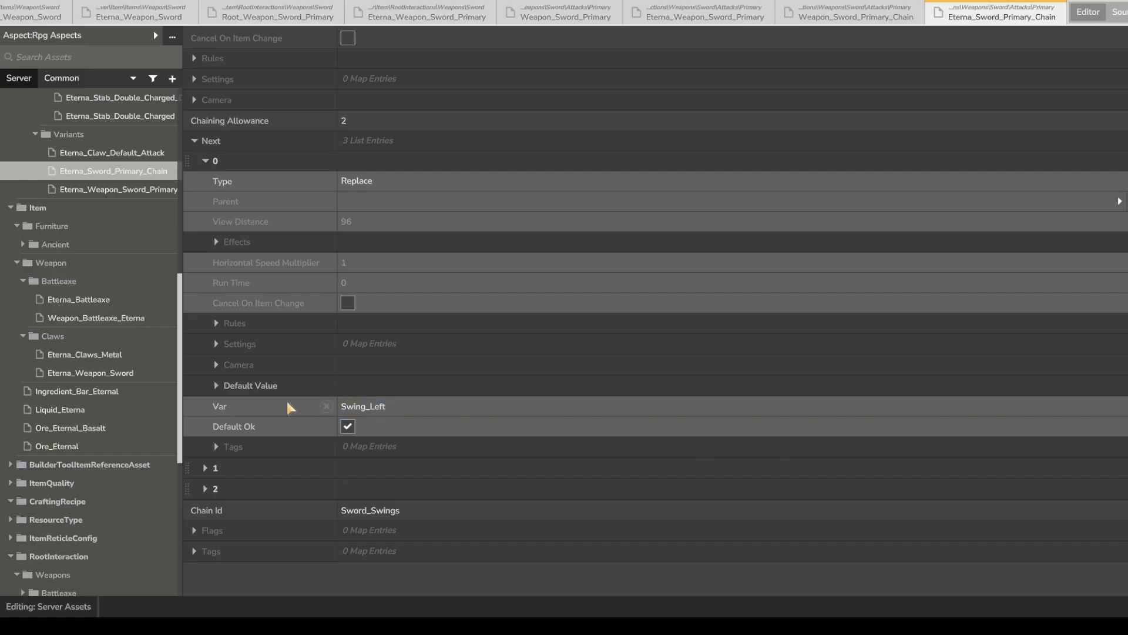
Expand the first Next entry's Default Value down to its first interaction to check which interaction it references.
{"action": "left_click", "coordinate": [274, 387]}
{"action": "left_click", "coordinate": [253, 469]}
{"action": "scroll", "coordinate": [306, 454], "scroll_direction": "down", "scroll_amount": 1}
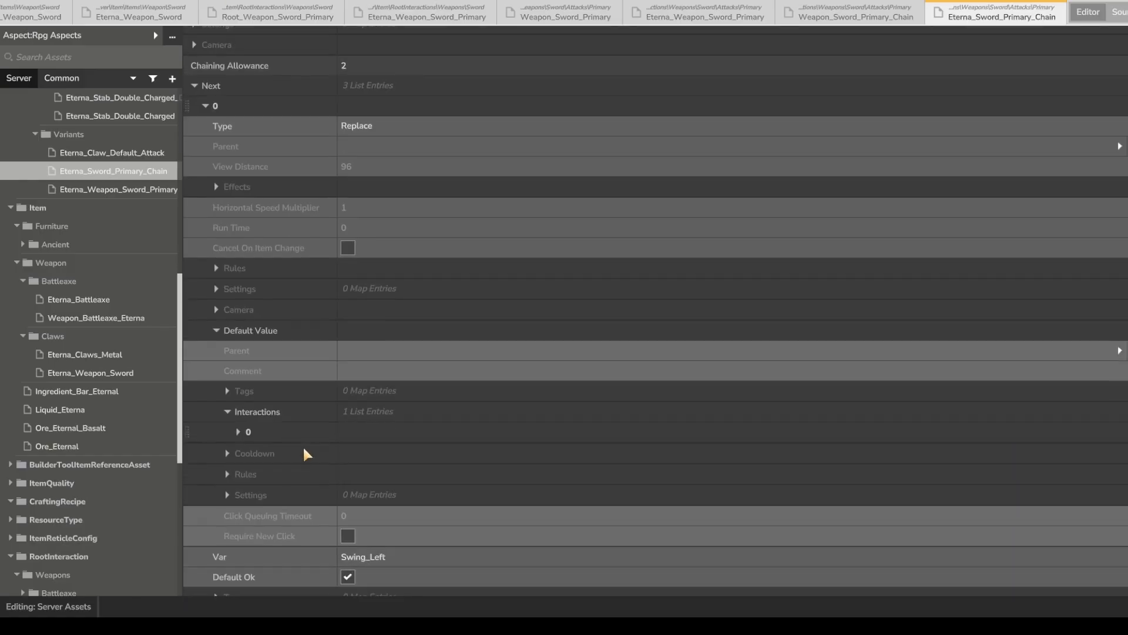
{"action": "left_click", "coordinate": [264, 435]}
{"action": "scroll", "coordinate": [277, 428], "scroll_direction": "down", "scroll_amount": 1}
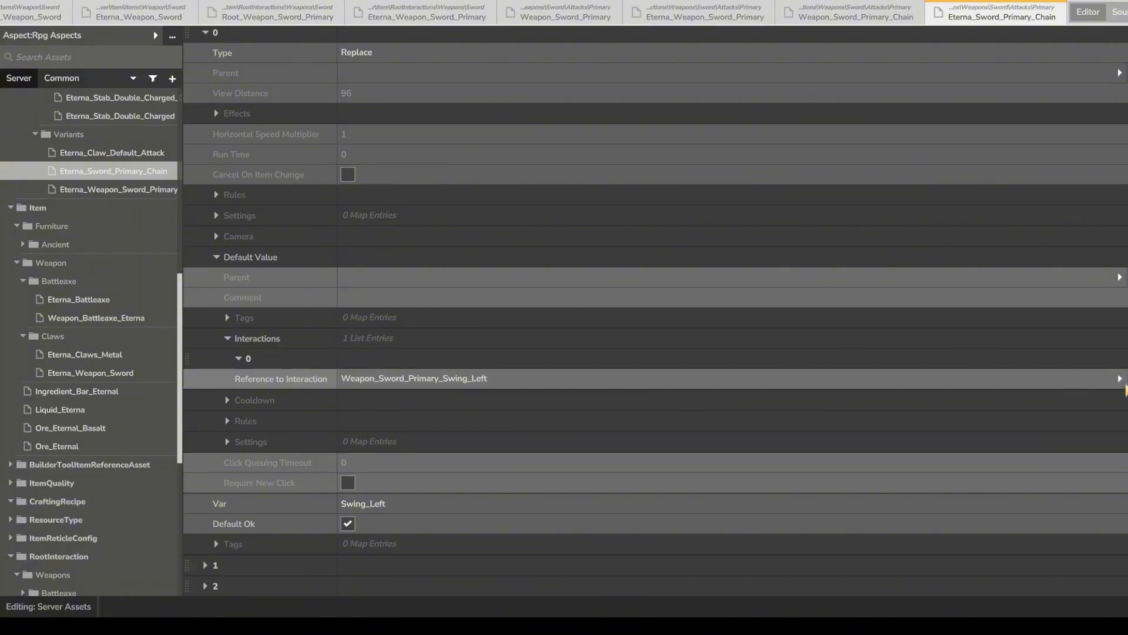
Override the referenced Weapon_Sword_Primary_Swing_Left interaction as a new asset named Eterna_Sword_Primary_Swing_Left.
{"action": "left_click", "coordinate": [1123, 381]}
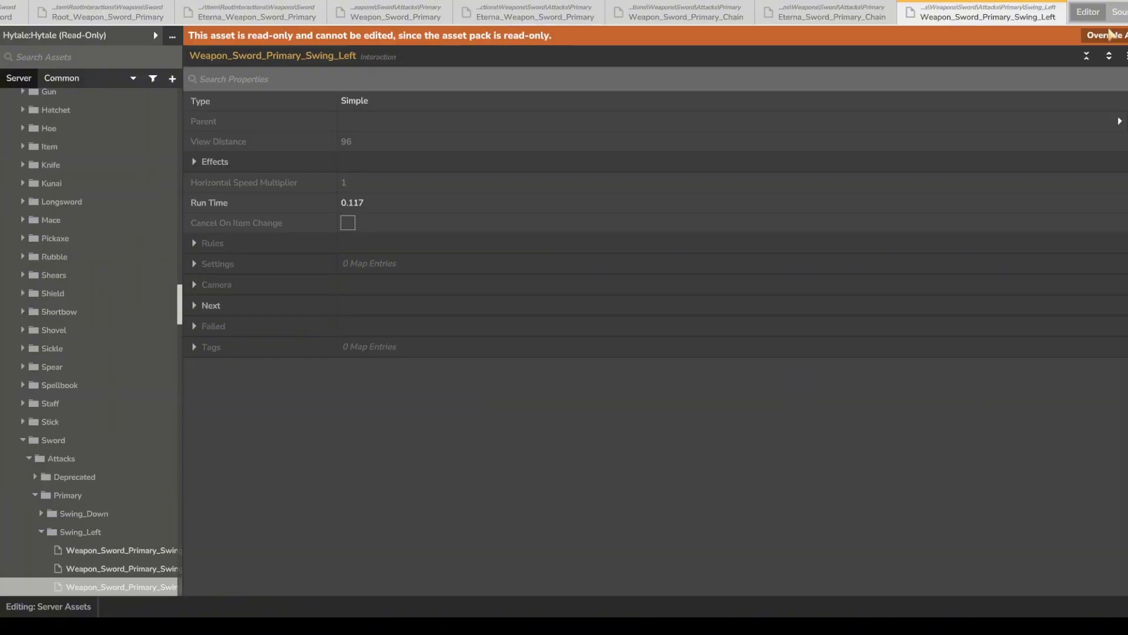
{"action": "left_click", "coordinate": [1110, 36]}
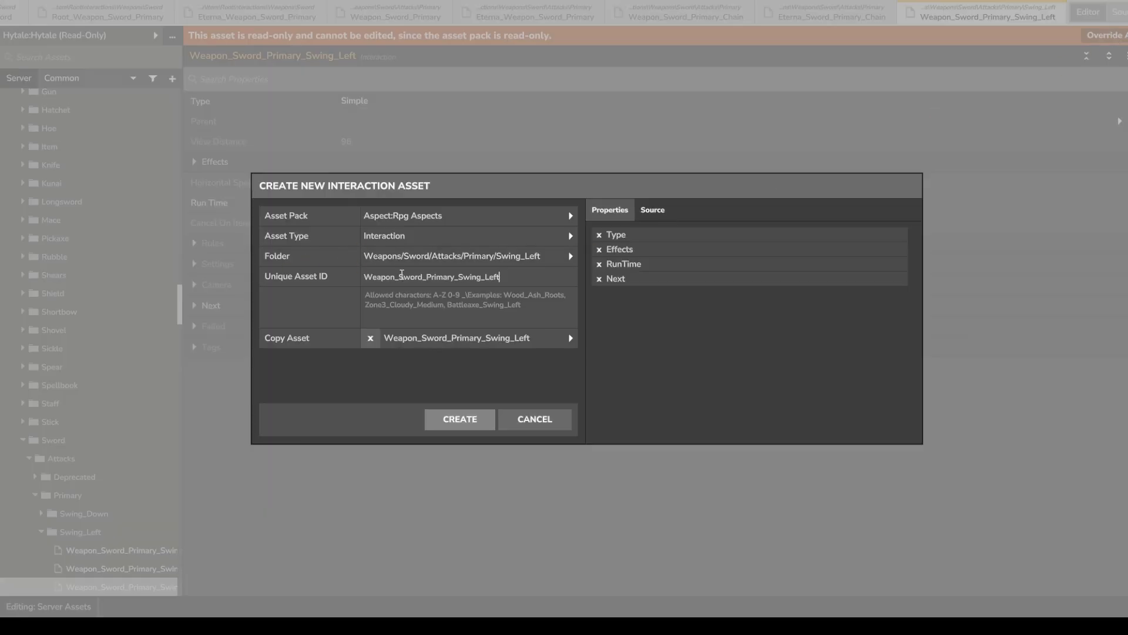
{"action": "double_click", "coordinate": [395, 277]}
{"action": "type", "text": "Eterna"}
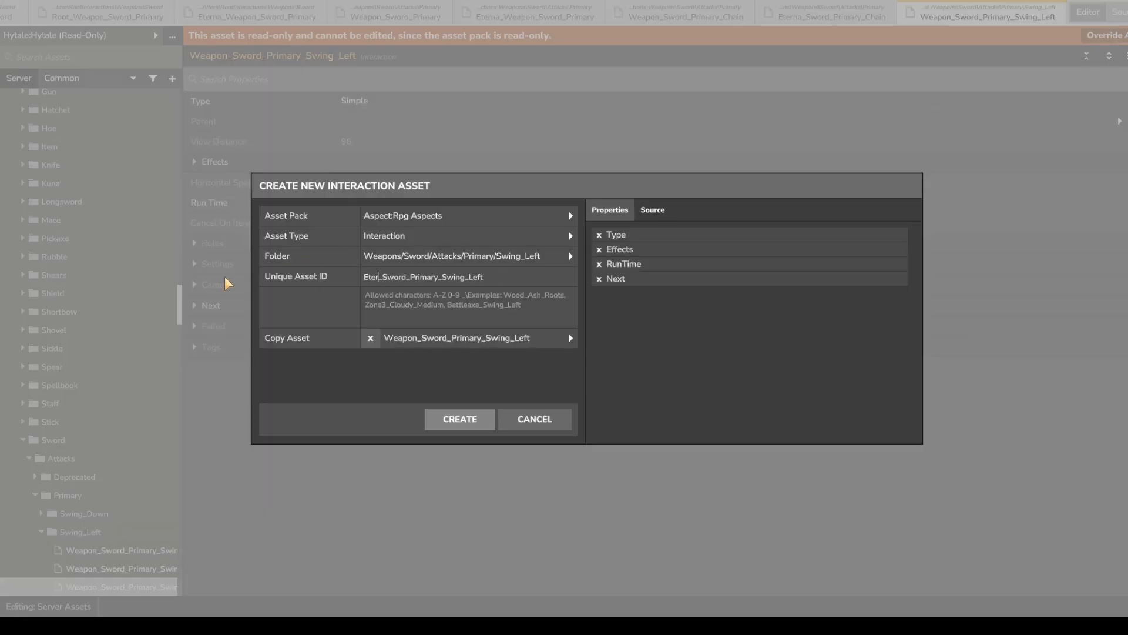
{"action": "left_click", "coordinate": [461, 419]}
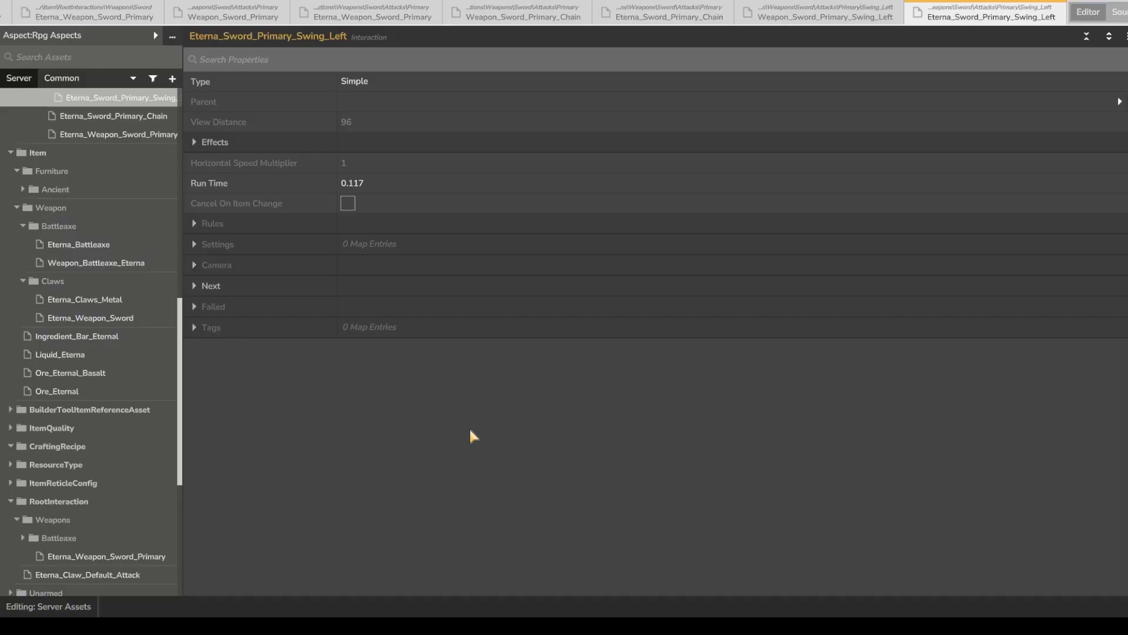
Locate Eterna_Sword_Primary_Swing_Left in the asset tree and examine its Effects sounds and item animation.
{"action": "scroll", "coordinate": [94, 144], "scroll_direction": "up", "scroll_amount": 3}
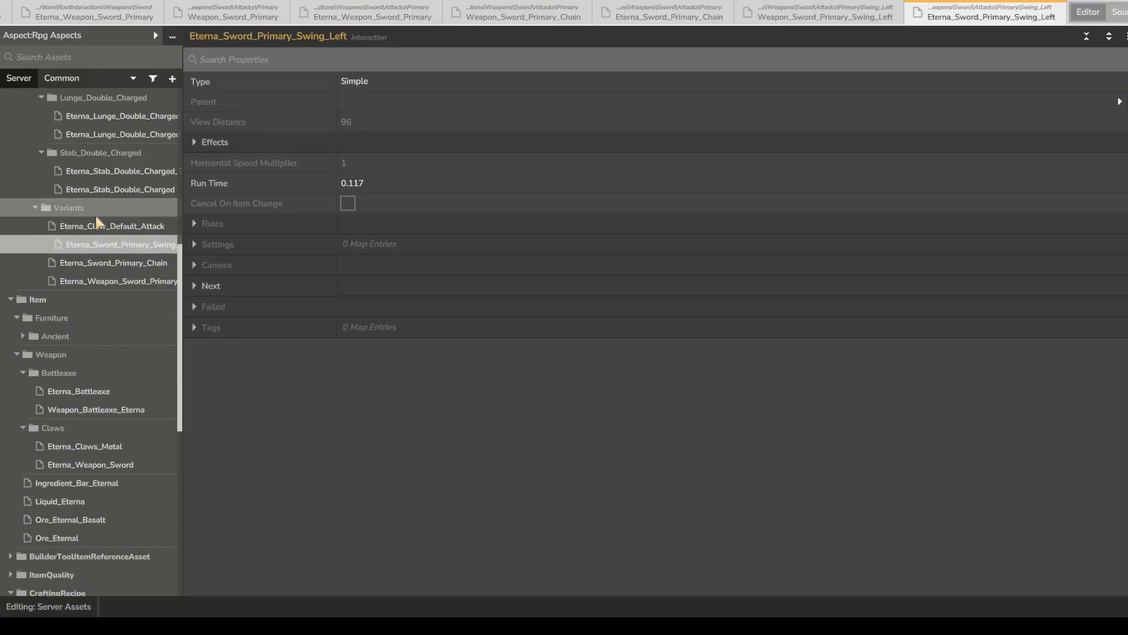
{"action": "left_click", "coordinate": [130, 269]}
{"action": "left_click", "coordinate": [135, 247]}
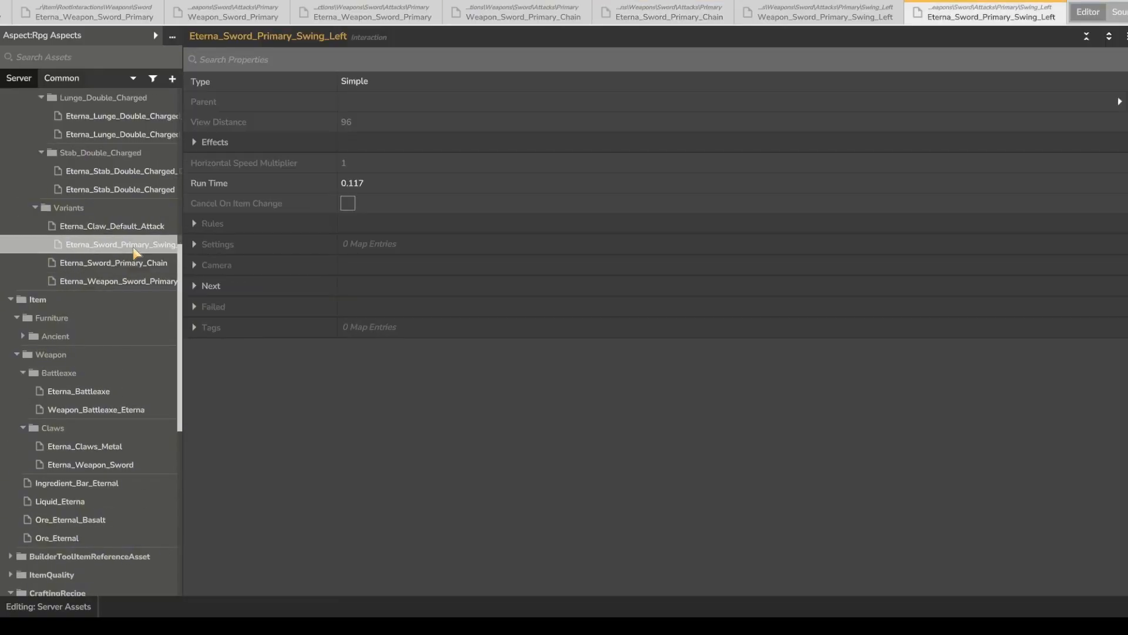
{"action": "left_click", "coordinate": [226, 142]}
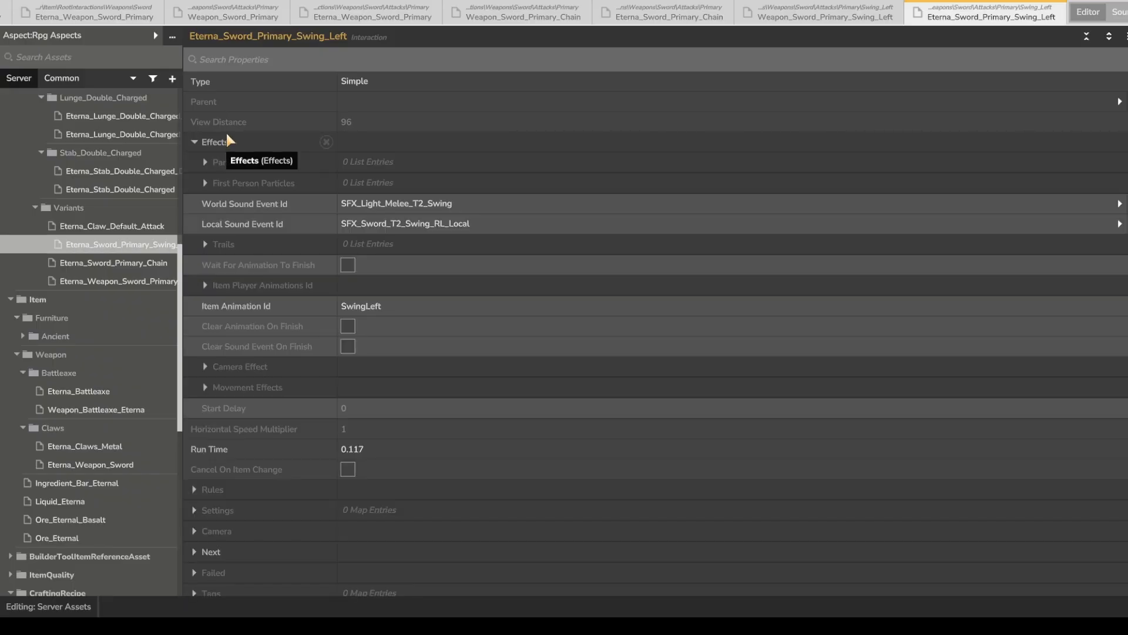
{"action": "scroll", "coordinate": [229, 300], "scroll_direction": "down", "scroll_amount": 2}
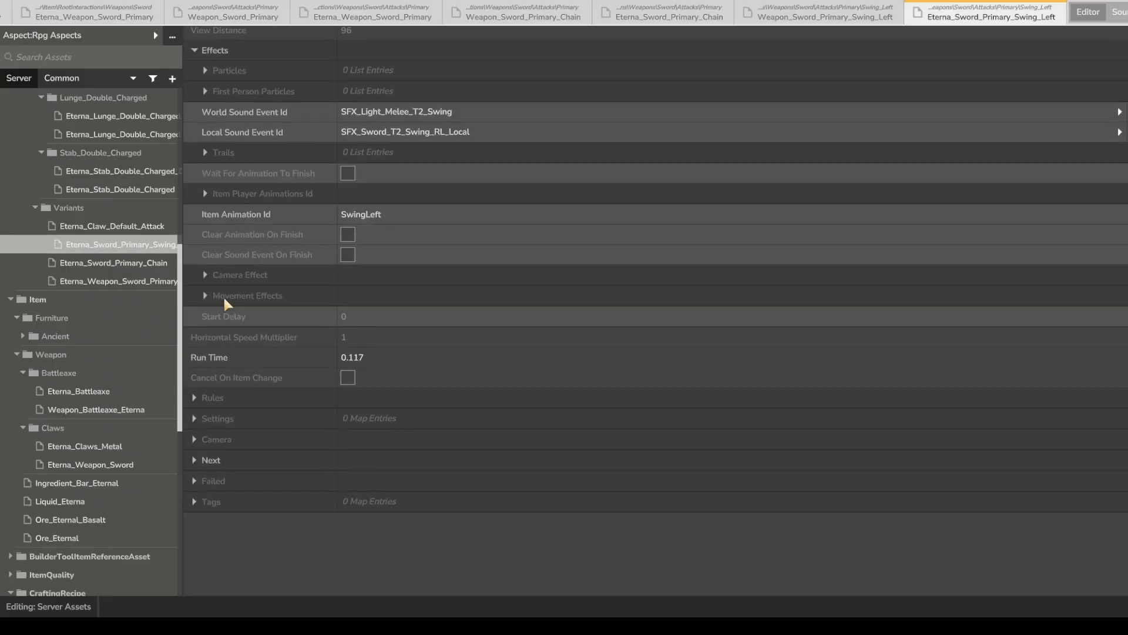
Expand Next in Eterna_Sword_Primary_Swing_Left down to the Default Value's first interaction to examine its reference.
{"action": "left_click", "coordinate": [207, 460]}
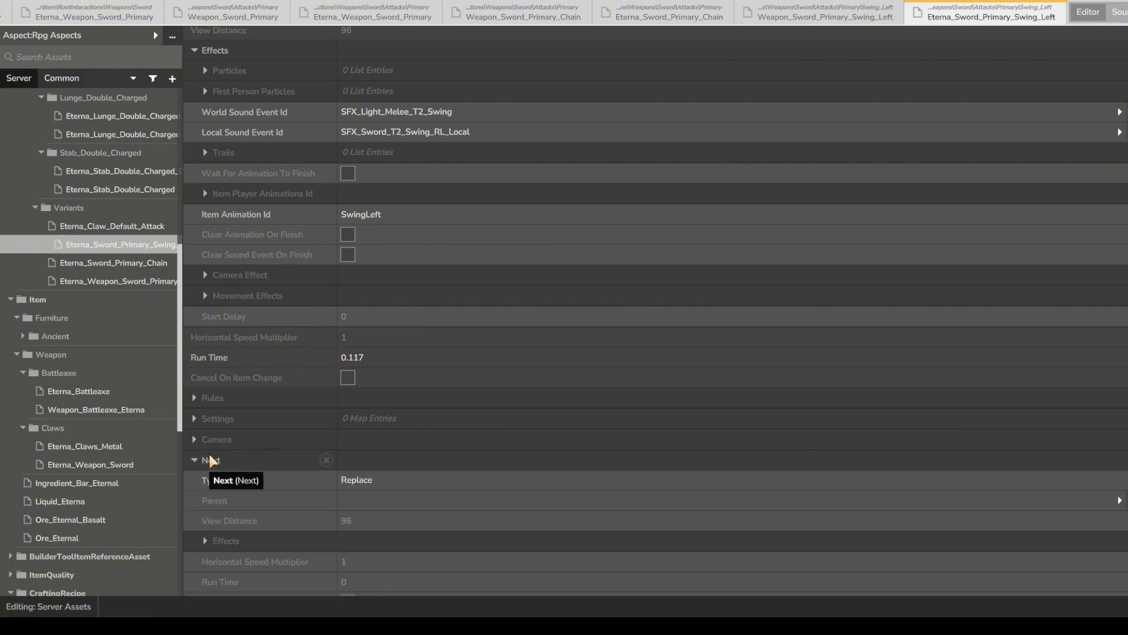
{"action": "scroll", "coordinate": [311, 475], "scroll_direction": "down", "scroll_amount": 2}
{"action": "scroll", "coordinate": [311, 475], "scroll_direction": "down", "scroll_amount": 4}
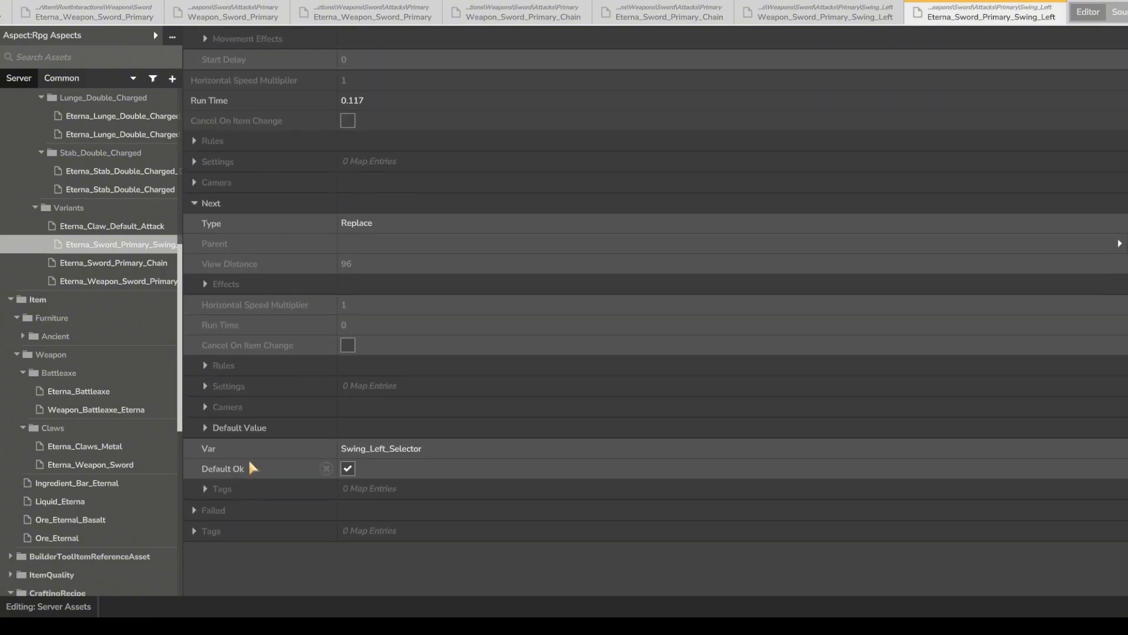
{"action": "left_click", "coordinate": [263, 433]}
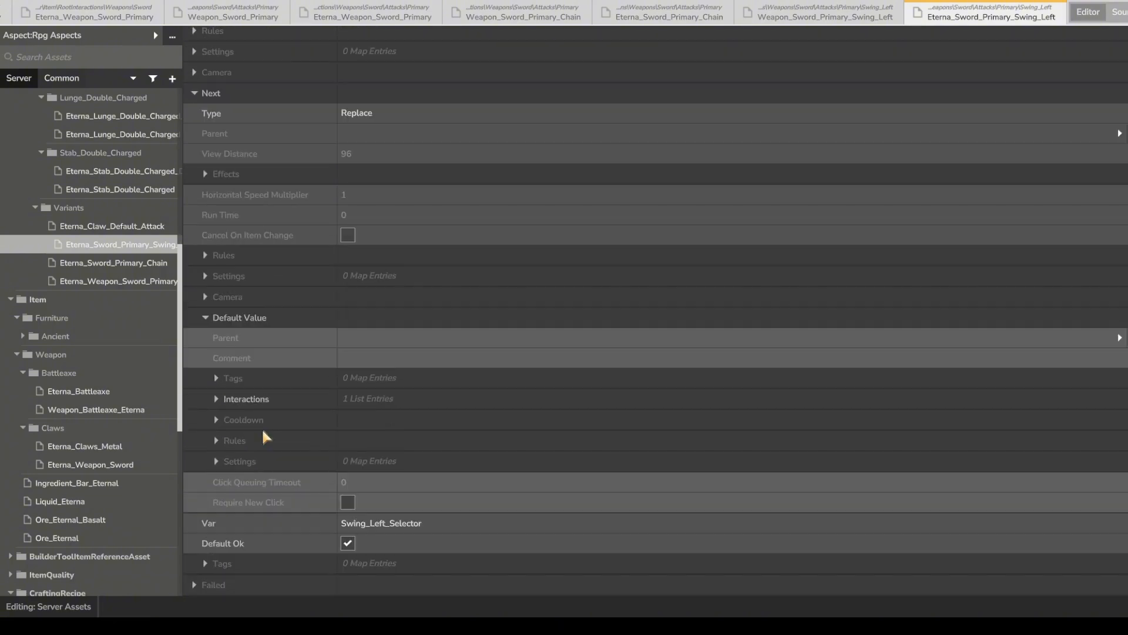
{"action": "left_click", "coordinate": [277, 402]}
{"action": "left_click", "coordinate": [281, 408]}
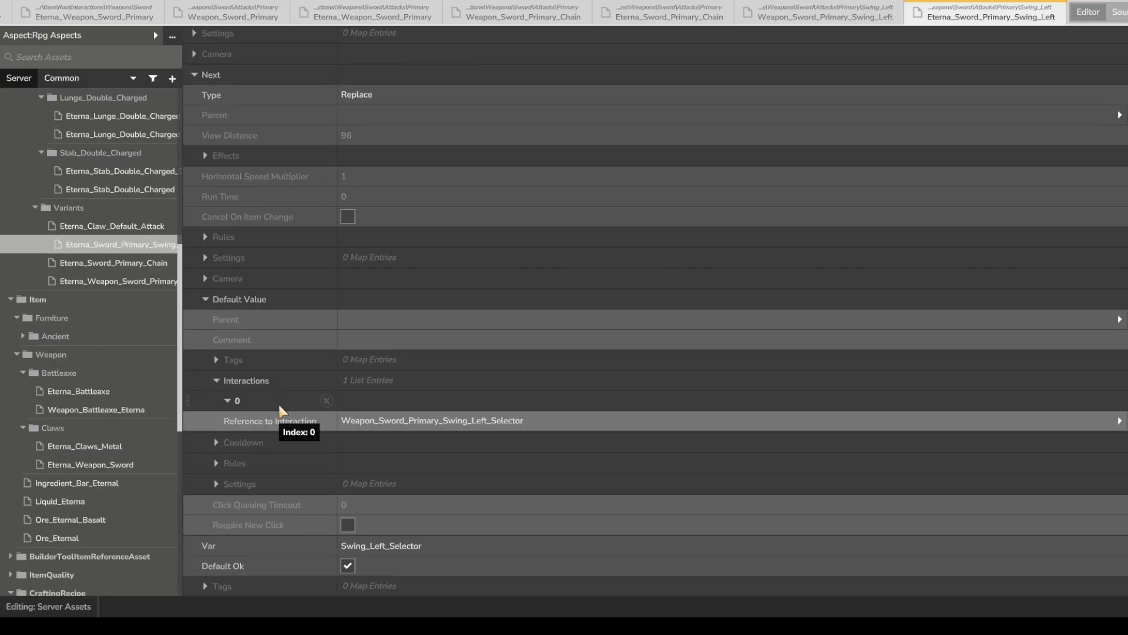
{"action": "scroll", "coordinate": [383, 428], "scroll_direction": "down", "scroll_amount": 3}
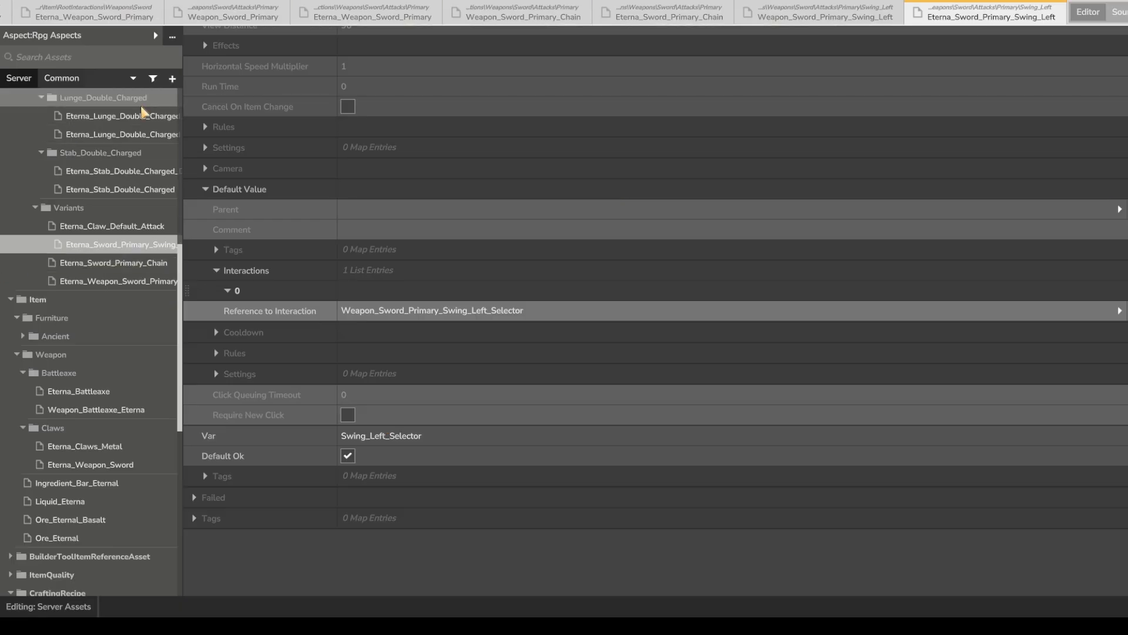
Widen the asset tree, collapse Daggers, and expand Battleaxe down to Primary's Downstrike folder to review its interaction files.
{"action": "left_click_drag", "start_coordinate": [182, 108], "coordinate": [252, 108]}
{"action": "scroll", "coordinate": [91, 199], "scroll_direction": "up", "scroll_amount": 5}
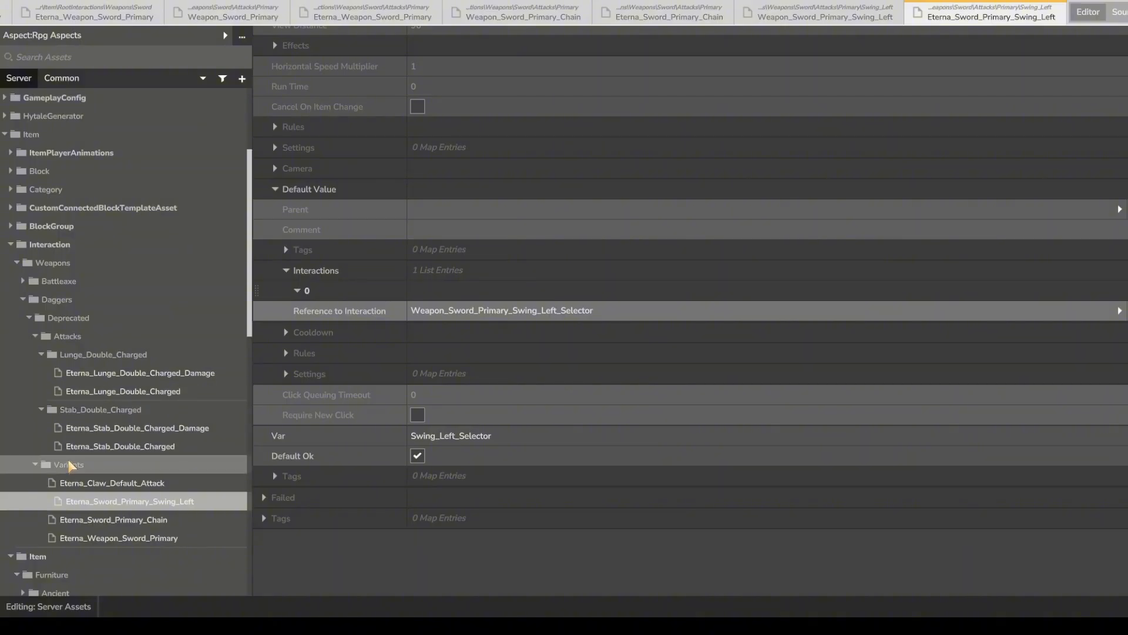
{"action": "left_click", "coordinate": [72, 277]}
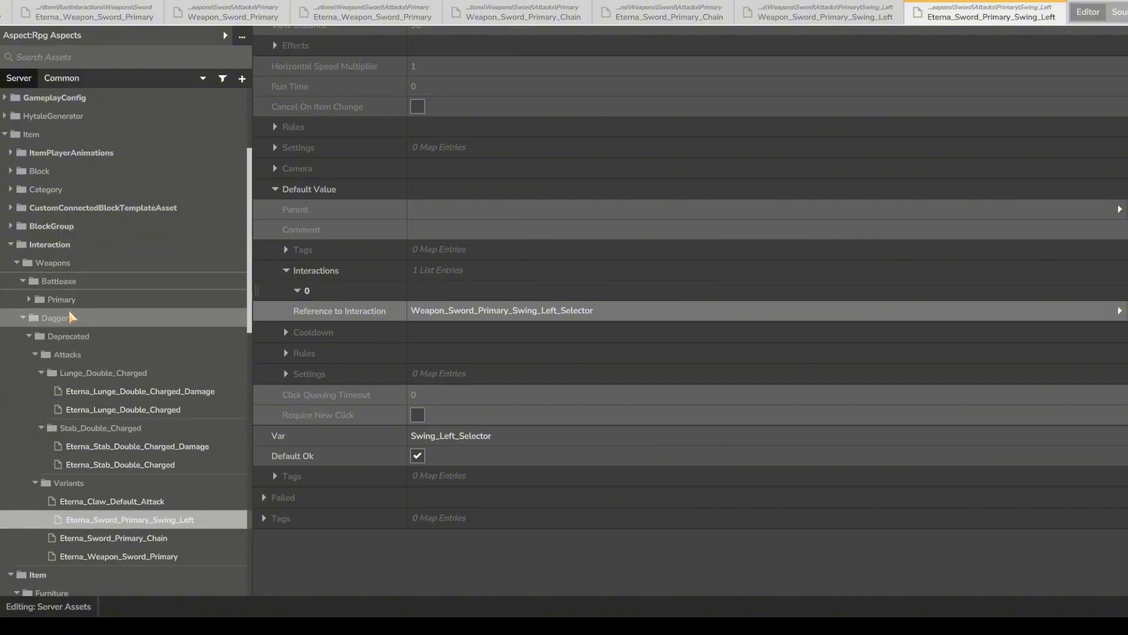
{"action": "left_click", "coordinate": [68, 313]}
{"action": "left_click", "coordinate": [70, 298]}
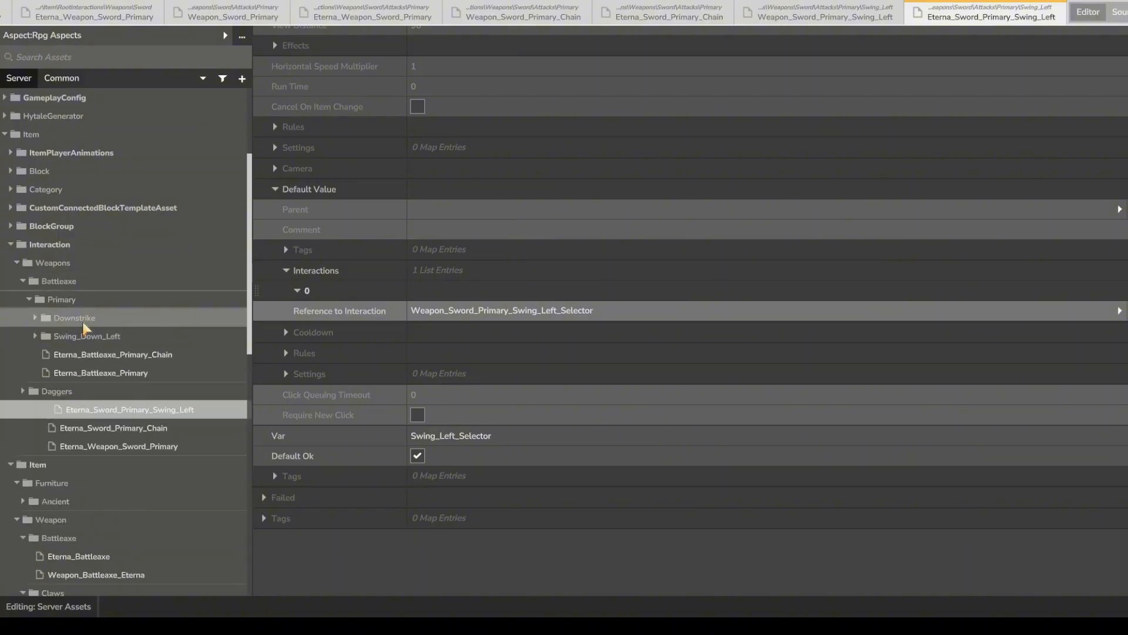
{"action": "left_click", "coordinate": [82, 322]}
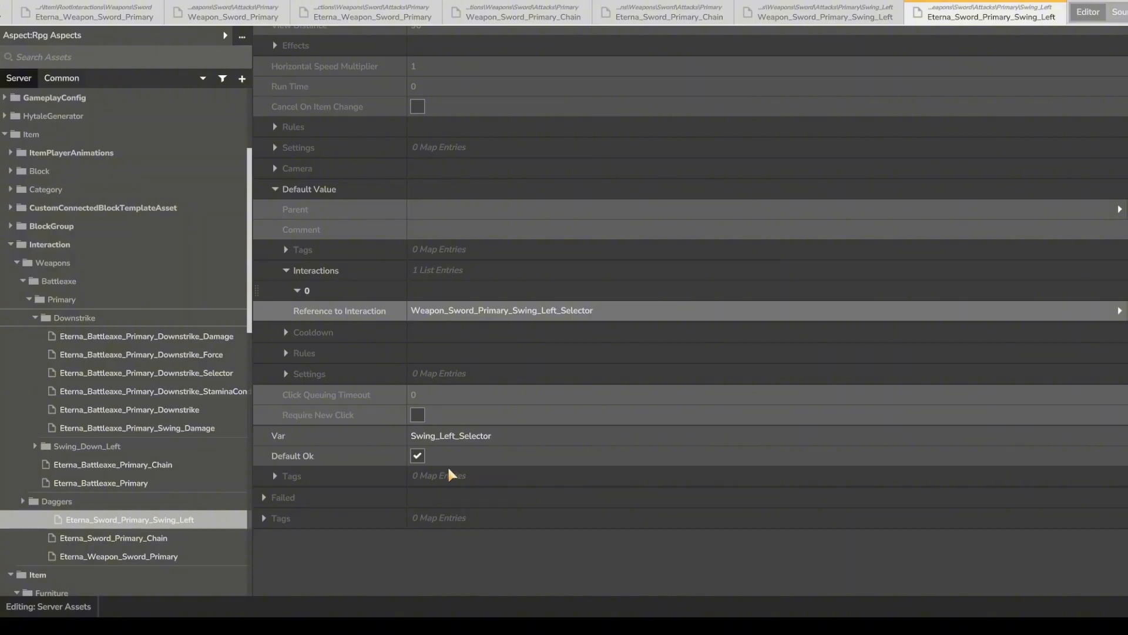
Check the Swing_Left_Selector variable and open the referenced Weapon_Sword_Primary_Swing_Left_Selector interaction.
{"action": "left_click", "coordinate": [510, 439]}
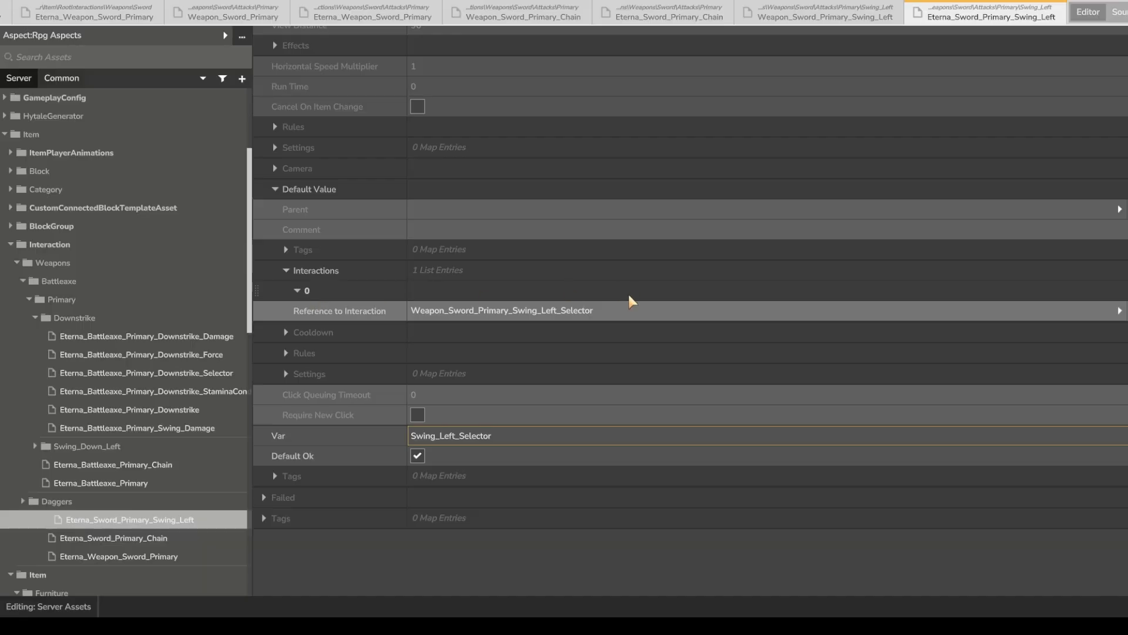
{"action": "left_click", "coordinate": [1057, 313]}
{"action": "key", "text": "Escape"}
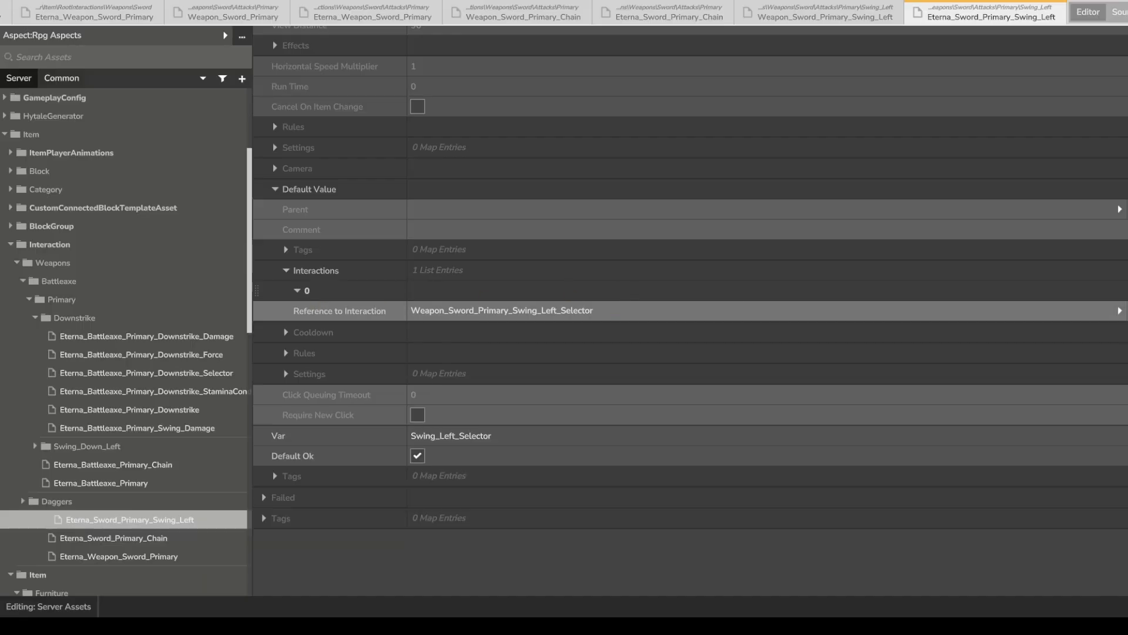
{"action": "left_click", "coordinate": [1120, 310]}
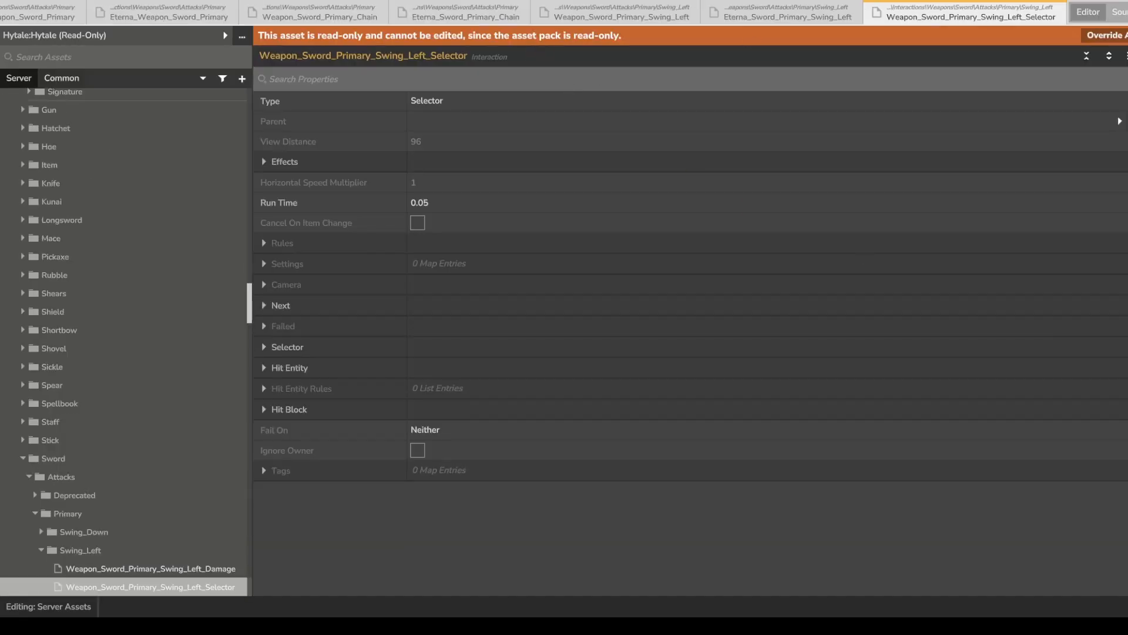
Override the read-only Weapon_Sword_Primary_Swing_Left_Selector as Eterna_Sword_Primary_Swing_Left_Selector in the Aspect:Rpg Aspects pack.
{"action": "left_click", "coordinate": [1104, 36]}
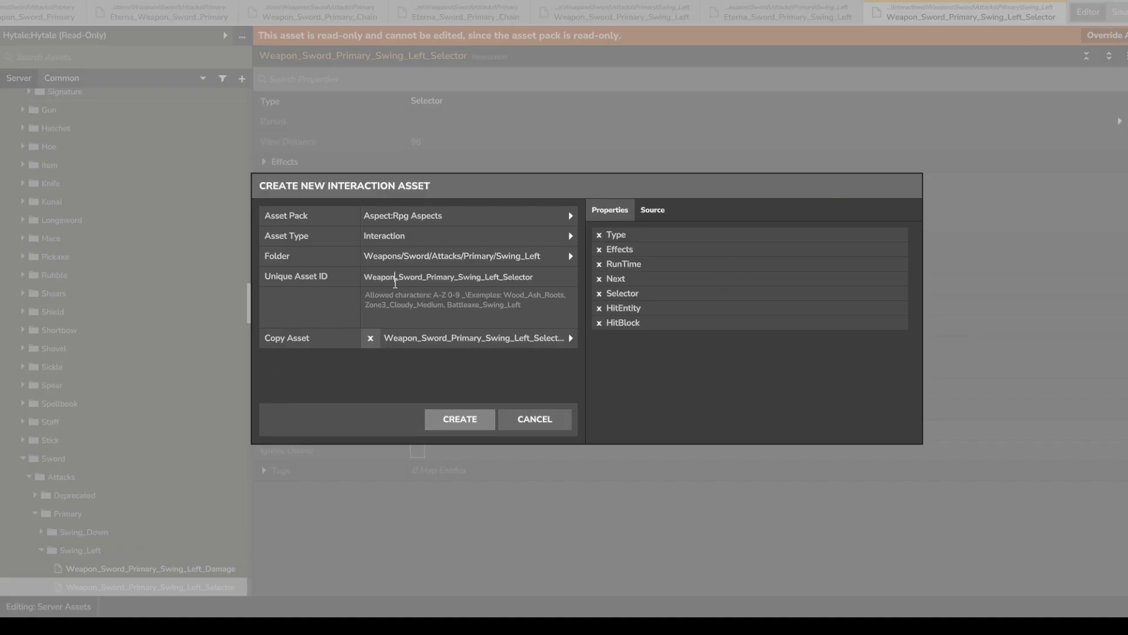
{"action": "left_click_drag", "start_coordinate": [395, 283], "coordinate": [317, 256]}
{"action": "type", "text": "Eterna"}
{"action": "left_click", "coordinate": [478, 415]}
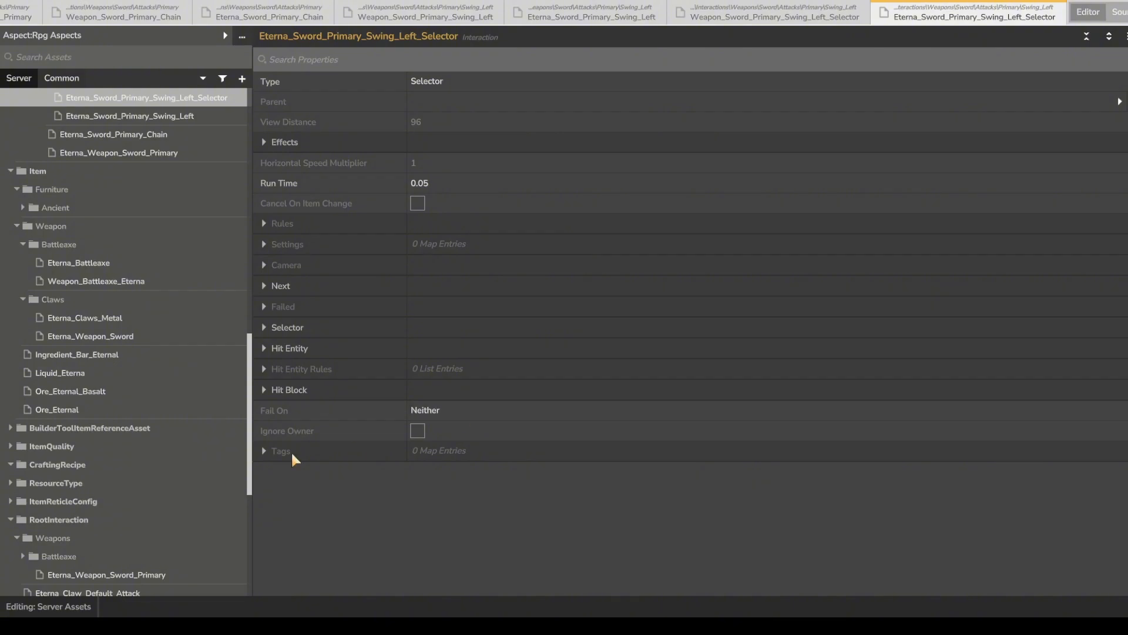
Expand Hit Entity in Eterna_Sword_Primary_Swing_Left_Selector down to the Default Value's first interaction to examine its reference.
{"action": "scroll", "coordinate": [49, 426], "scroll_direction": "up", "scroll_amount": 2}
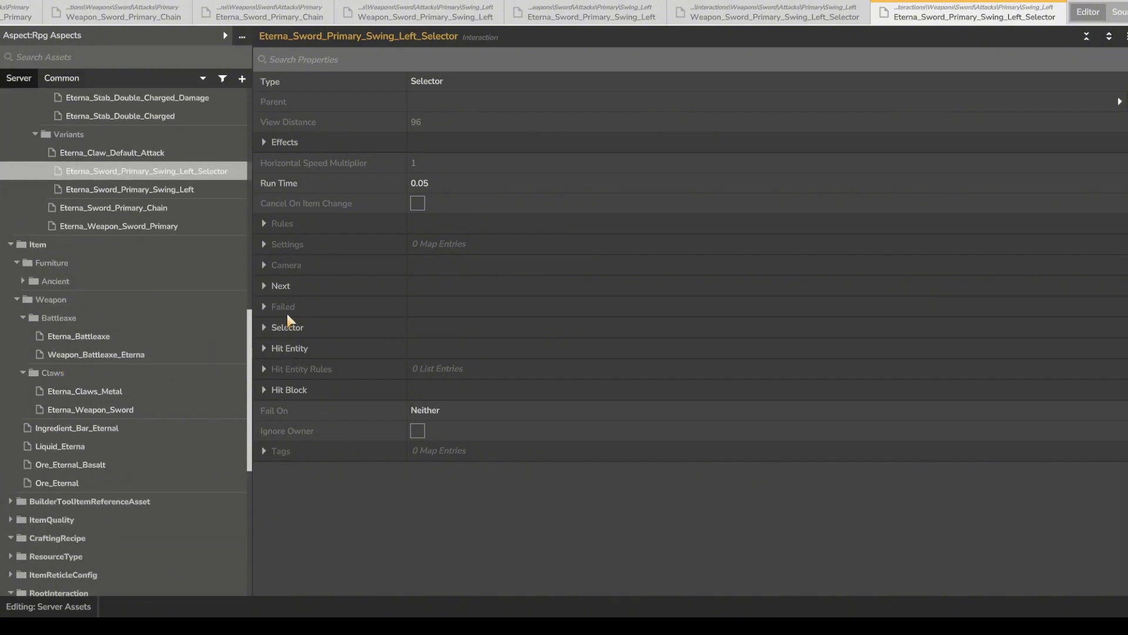
{"action": "left_click", "coordinate": [302, 349]}
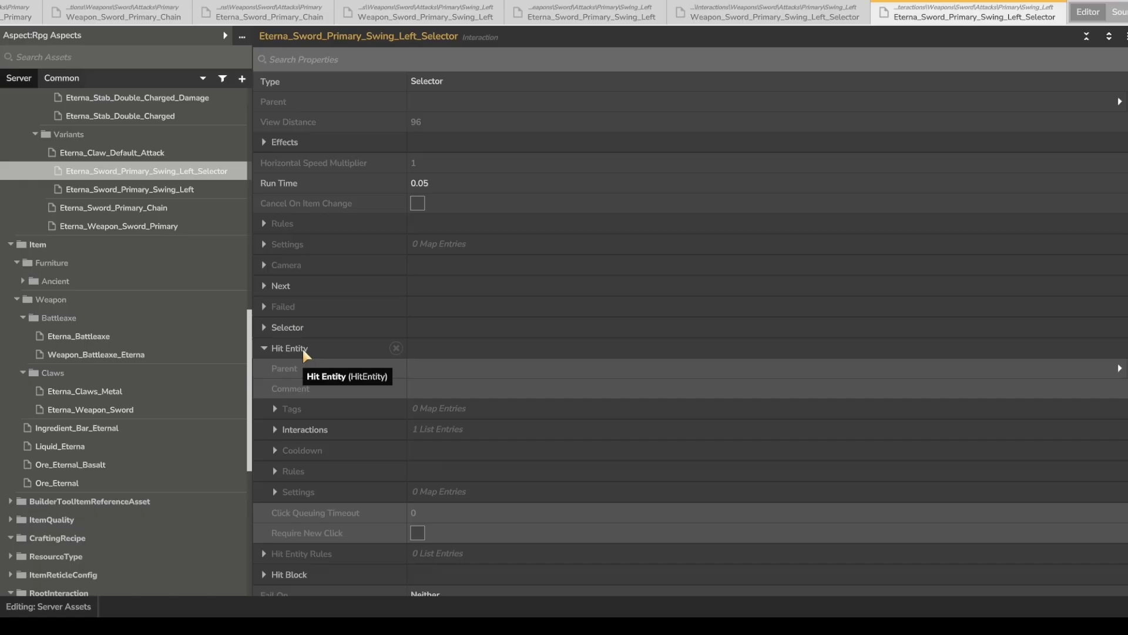
{"action": "left_click", "coordinate": [317, 429]}
{"action": "scroll", "coordinate": [337, 404], "scroll_direction": "down", "scroll_amount": 1}
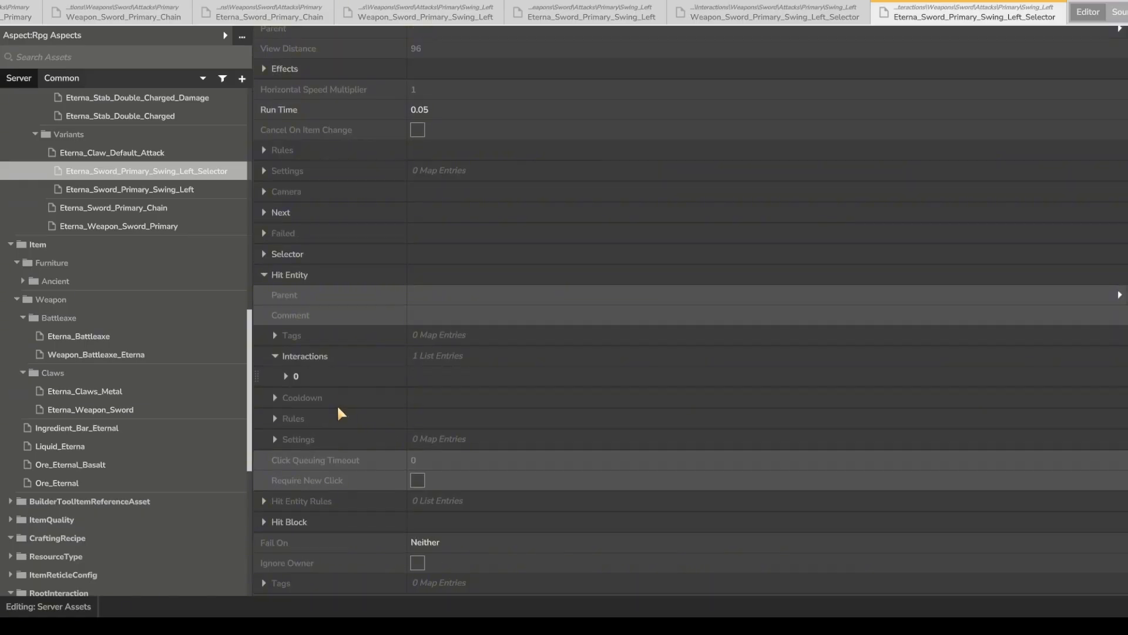
{"action": "left_click", "coordinate": [307, 377]}
{"action": "scroll", "coordinate": [320, 383], "scroll_direction": "down", "scroll_amount": 3}
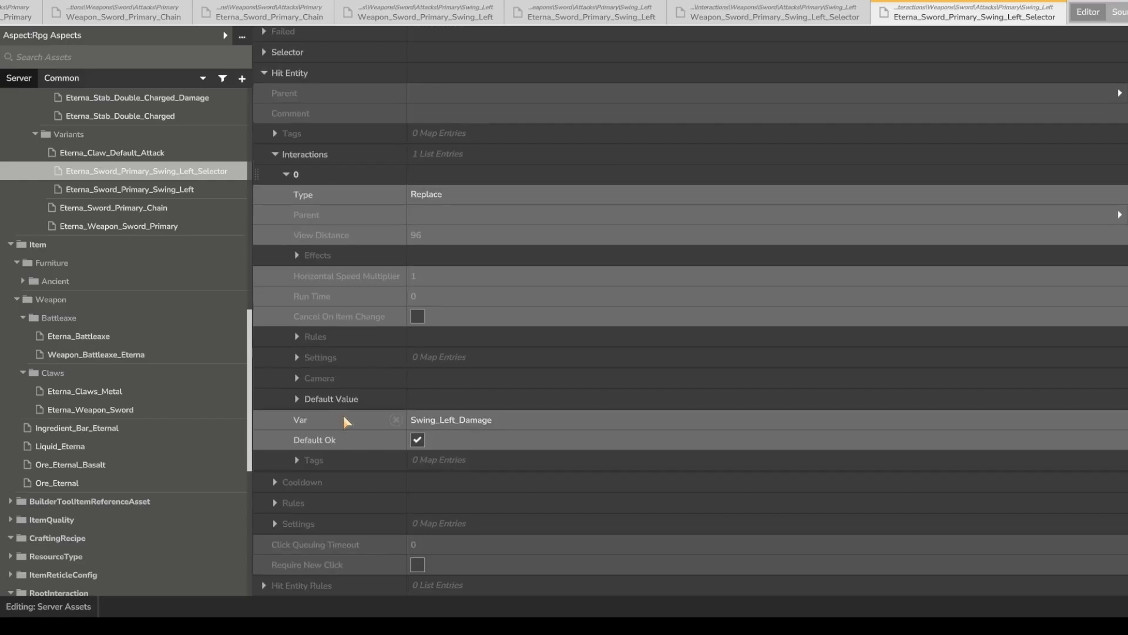
{"action": "left_click", "coordinate": [329, 398]}
{"action": "scroll", "coordinate": [330, 398], "scroll_direction": "down", "scroll_amount": 1}
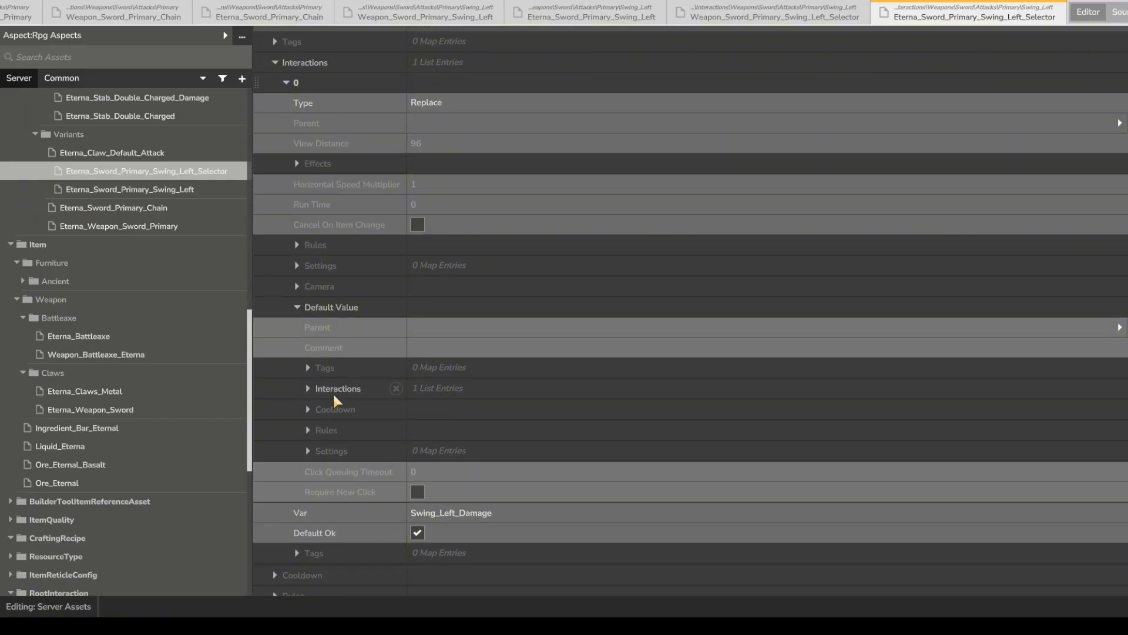
{"action": "left_click", "coordinate": [334, 395]}
{"action": "scroll", "coordinate": [337, 385], "scroll_direction": "down", "scroll_amount": 1}
{"action": "left_click", "coordinate": [342, 370]}
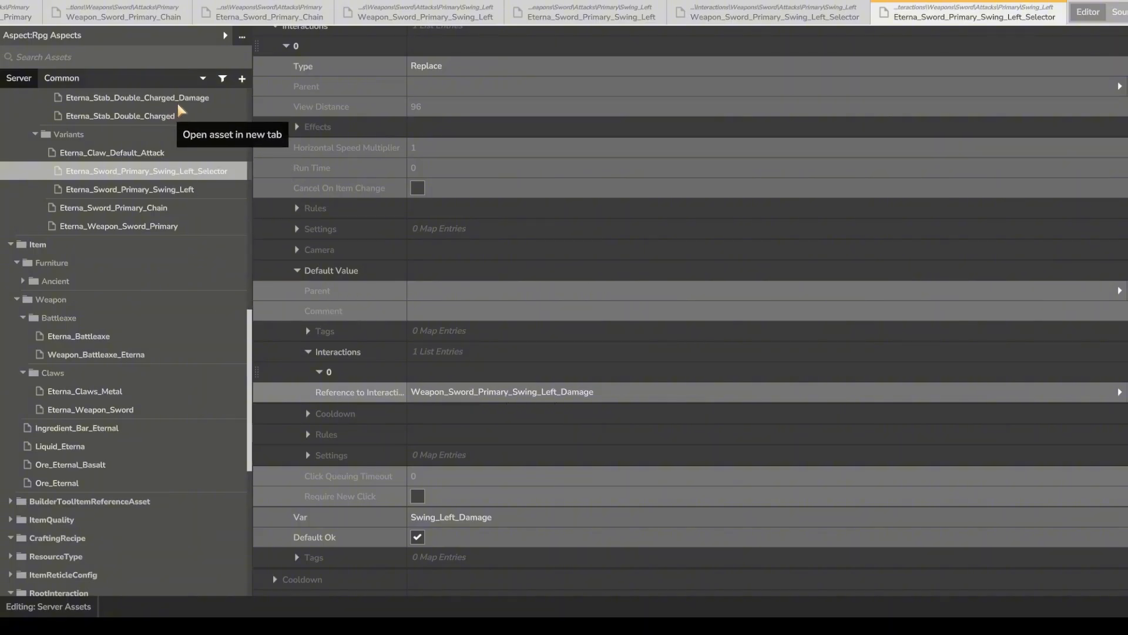
Open the referenced Weapon_Sword_Primary_Swing_Left_Damage interaction and locate it in the sword's Swing_Left folder.
{"action": "scroll", "coordinate": [178, 200], "scroll_direction": "up", "scroll_amount": 5}
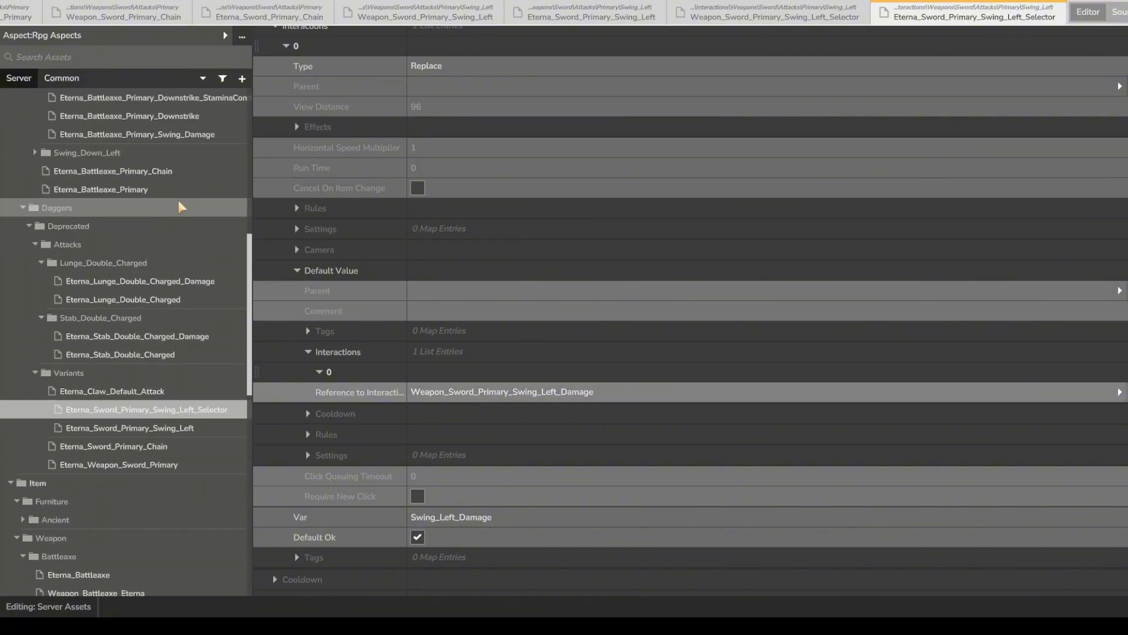
{"action": "scroll", "coordinate": [188, 253], "scroll_direction": "down", "scroll_amount": 2}
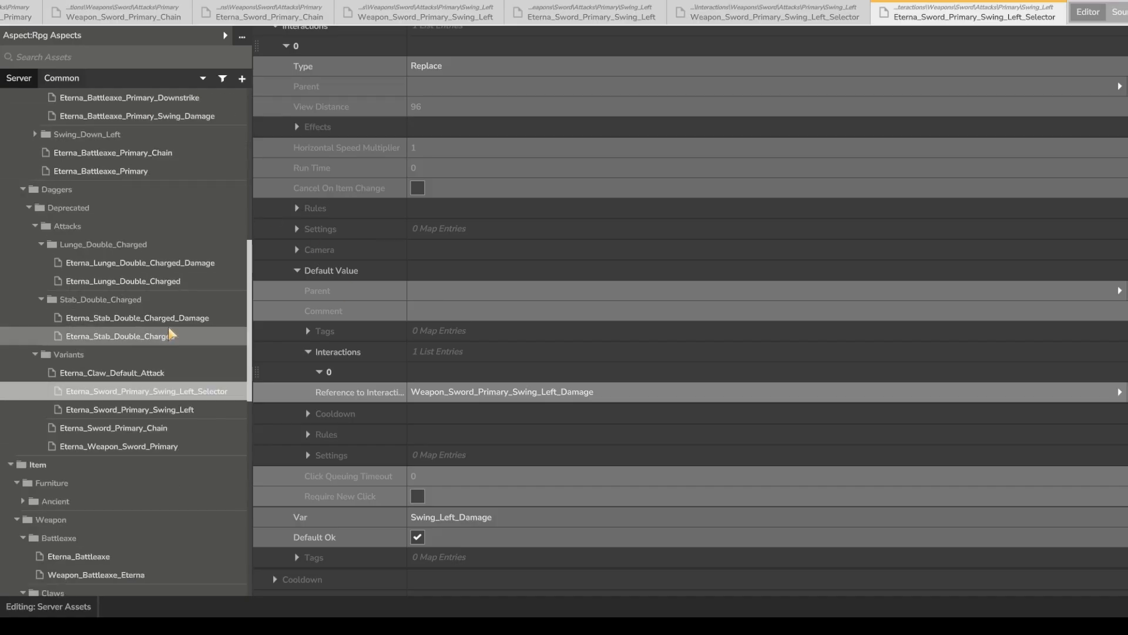
{"action": "left_click", "coordinate": [1120, 392]}
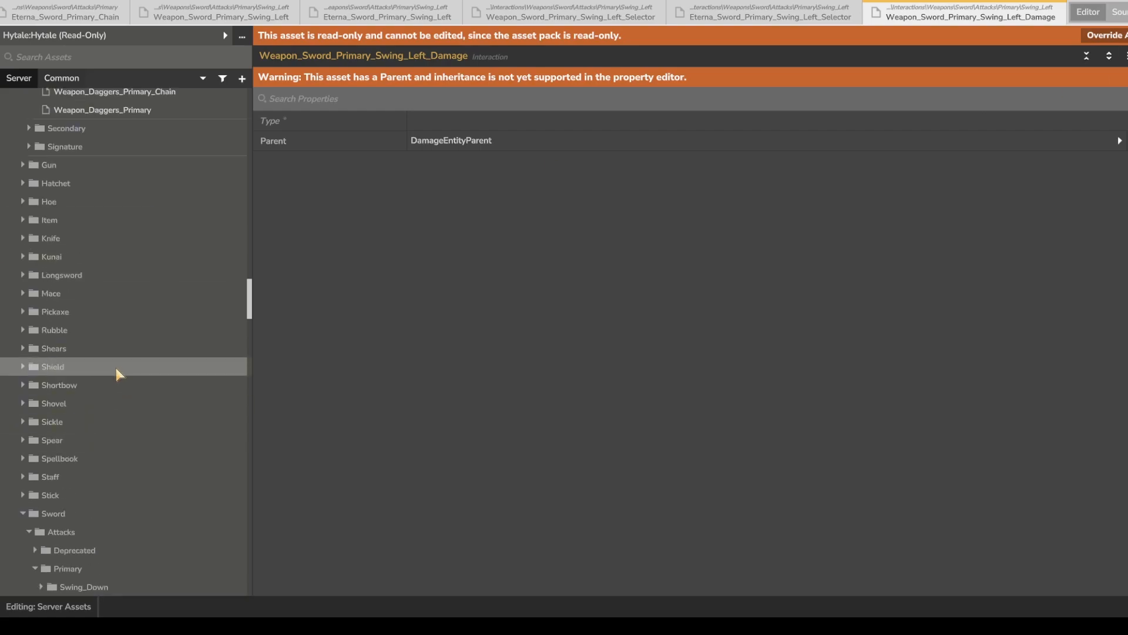
{"action": "scroll", "coordinate": [124, 412], "scroll_direction": "down", "scroll_amount": 3}
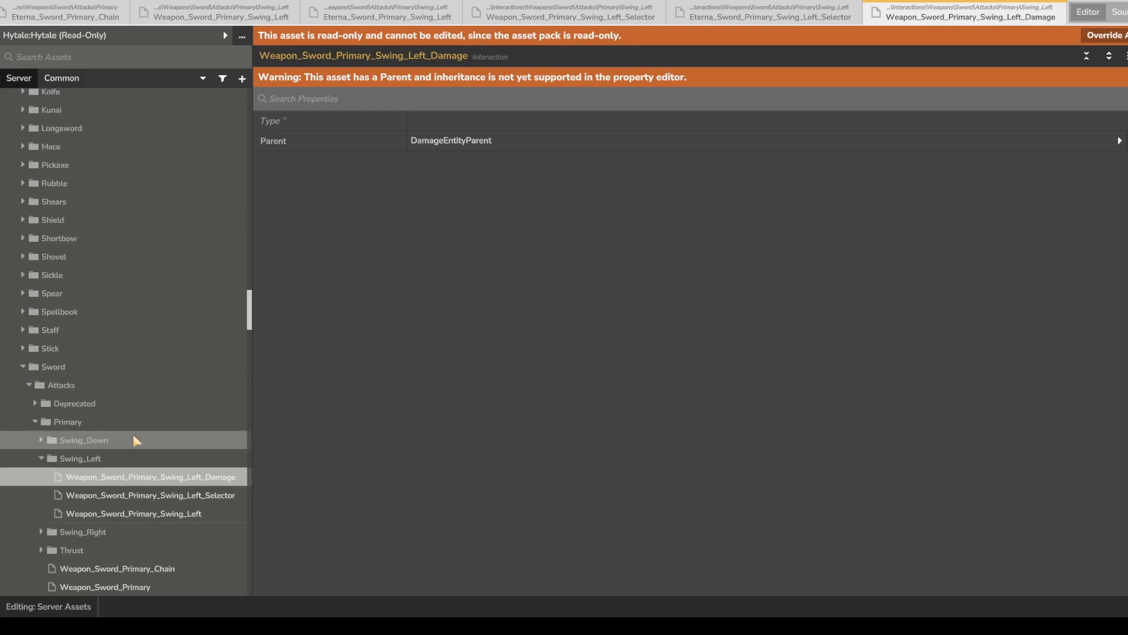
{"action": "left_click", "coordinate": [160, 494]}
{"action": "left_click", "coordinate": [168, 478]}
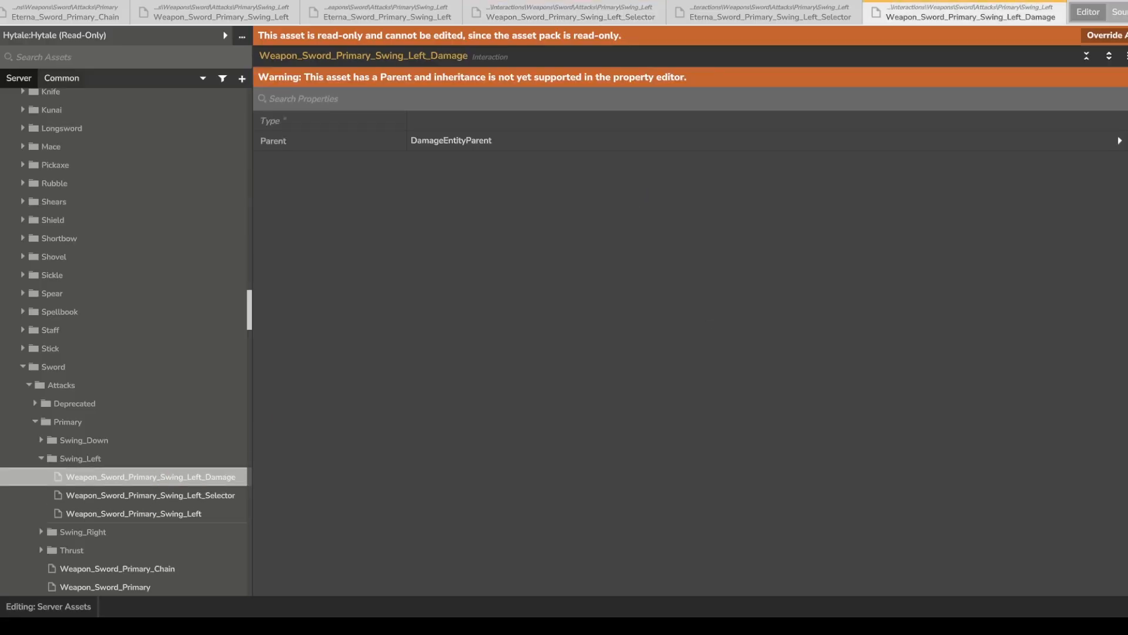
Override Weapon_Sword_Primary_Swing_Left_Damage as Eterna_Sword_Primary_Swing_Left_Damage in the Aspect:Rpg Aspects pack.
{"action": "left_click", "coordinate": [1105, 35]}
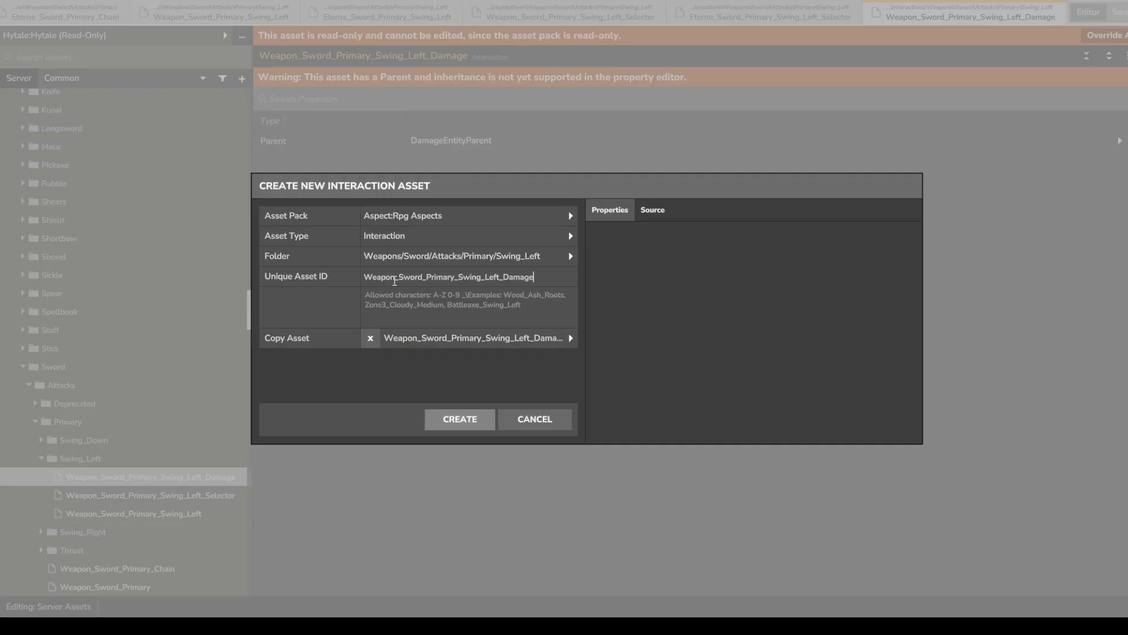
{"action": "left_click", "coordinate": [394, 257]}
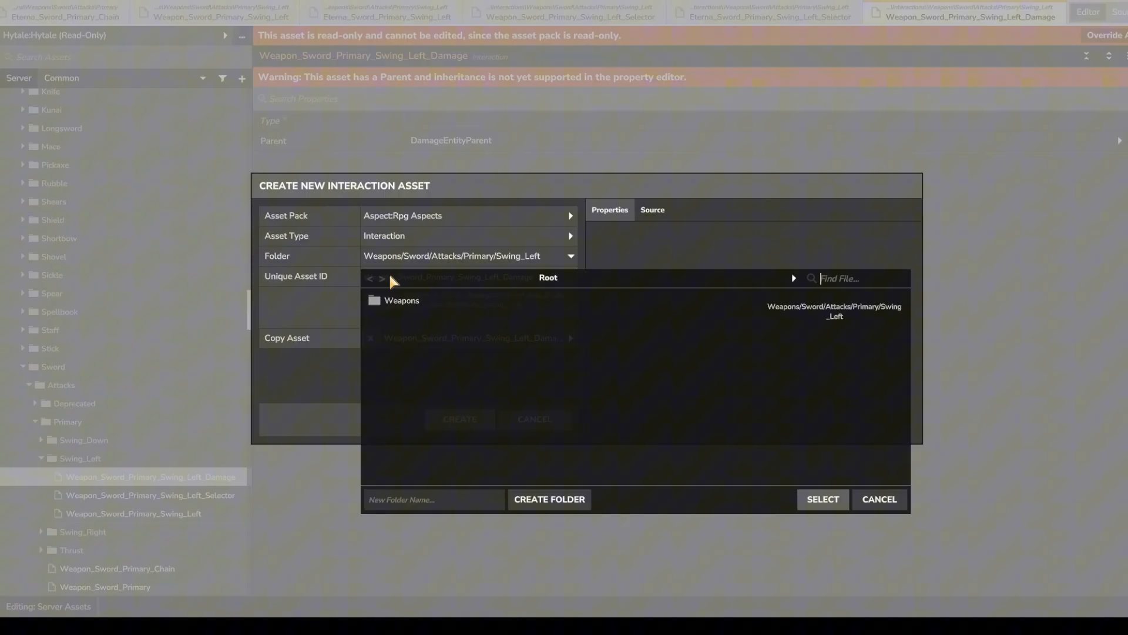
{"action": "left_click", "coordinate": [738, 239]}
{"action": "left_click_drag", "start_coordinate": [398, 277], "coordinate": [271, 271]}
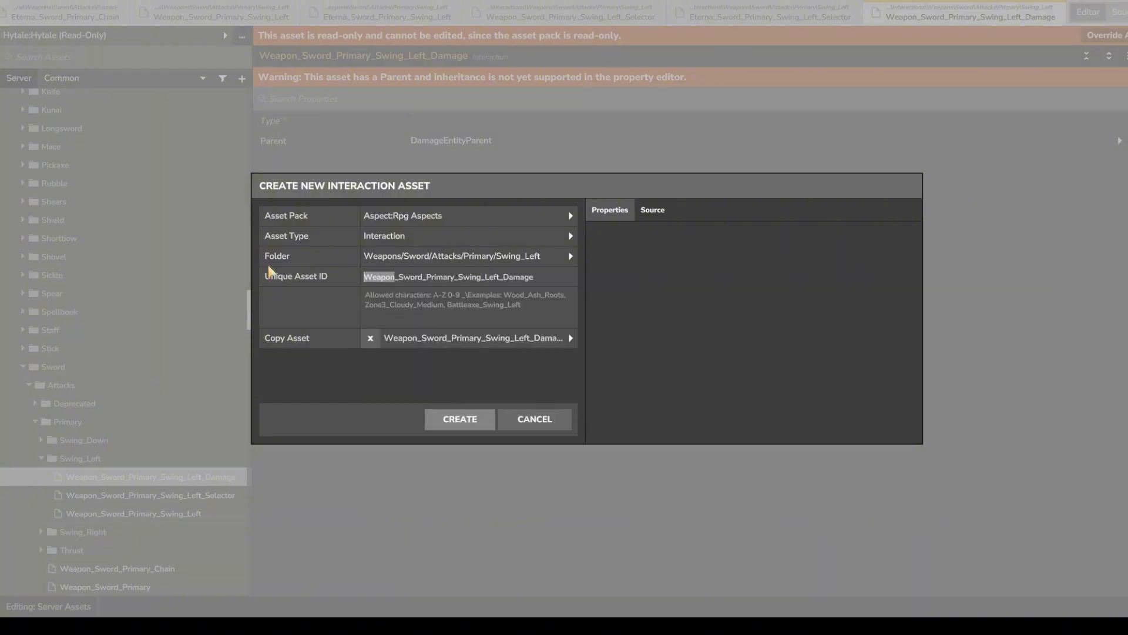
{"action": "type", "text": "Eterna"}
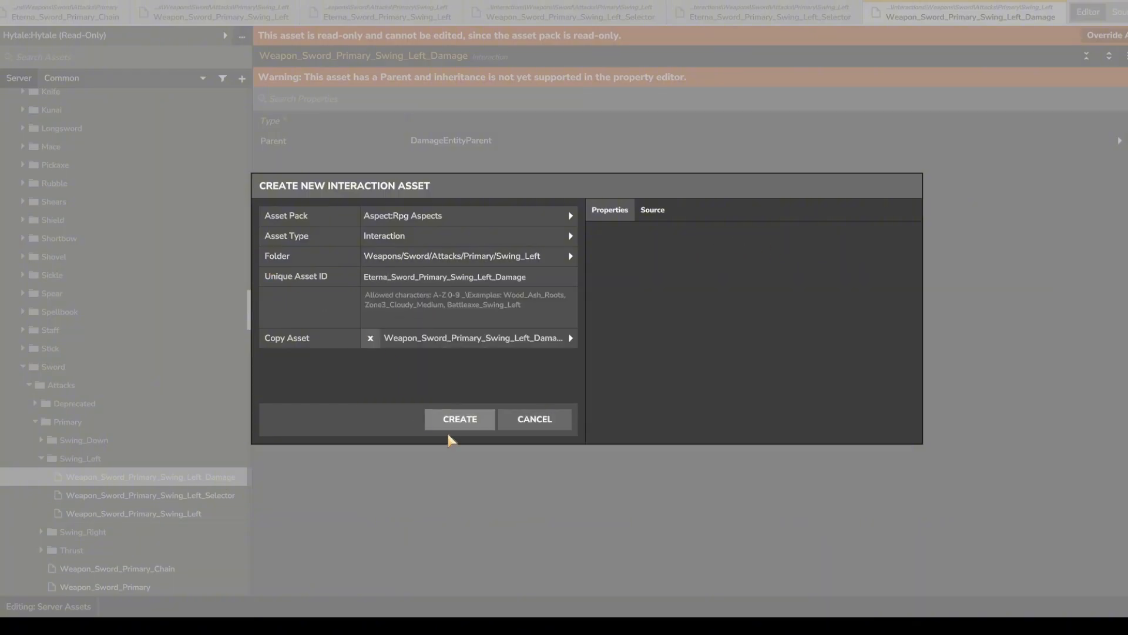
{"action": "left_click", "coordinate": [456, 418]}
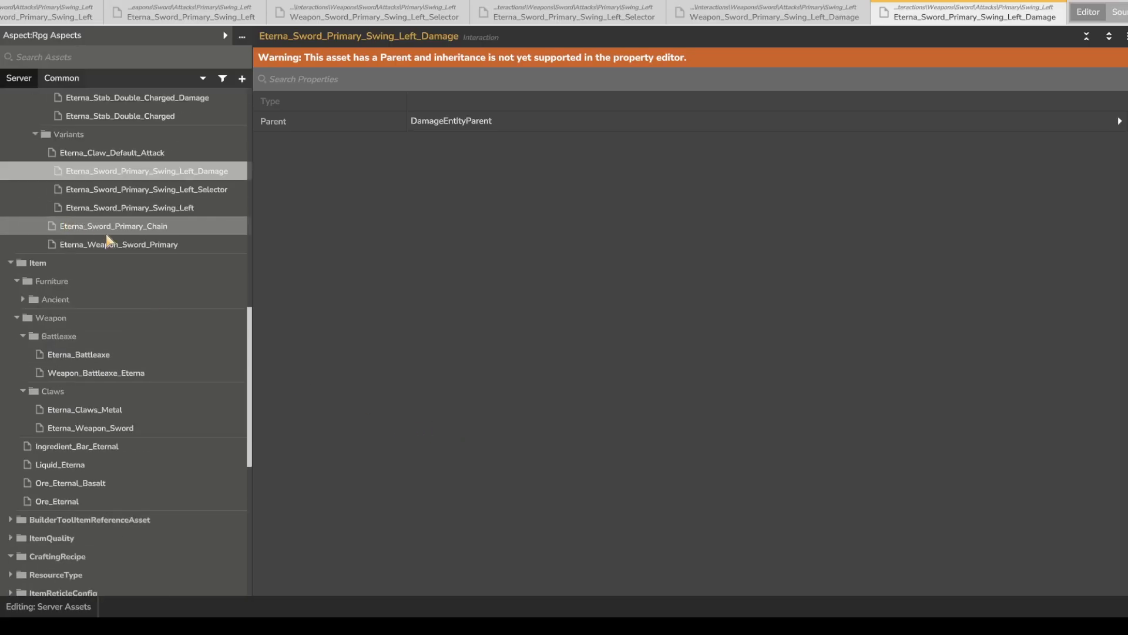
Review Eterna_Claw_Default_Attack, Eterna_Weapon_Sword_Primary and the Eterna sword's Swing_Left interactions, ending on Eterna_Sword_Primary_Swing_Left_Damage.
{"action": "scroll", "coordinate": [117, 235], "scroll_direction": "up", "scroll_amount": 3}
{"action": "left_click", "coordinate": [151, 225]}
{"action": "left_click", "coordinate": [148, 245]}
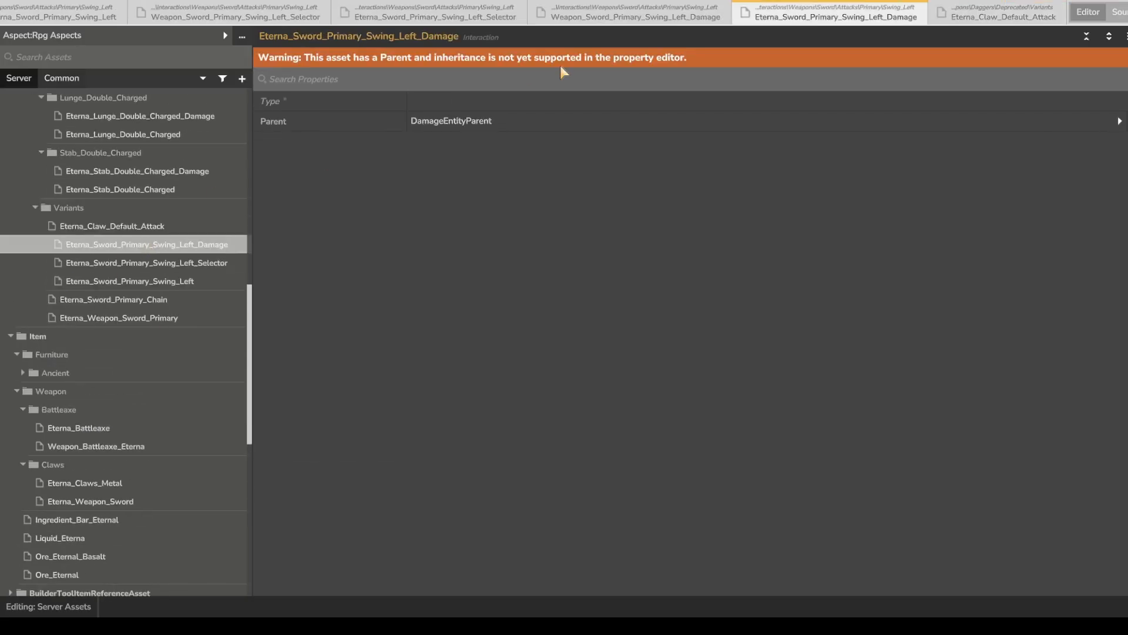
{"action": "left_click", "coordinate": [217, 320]}
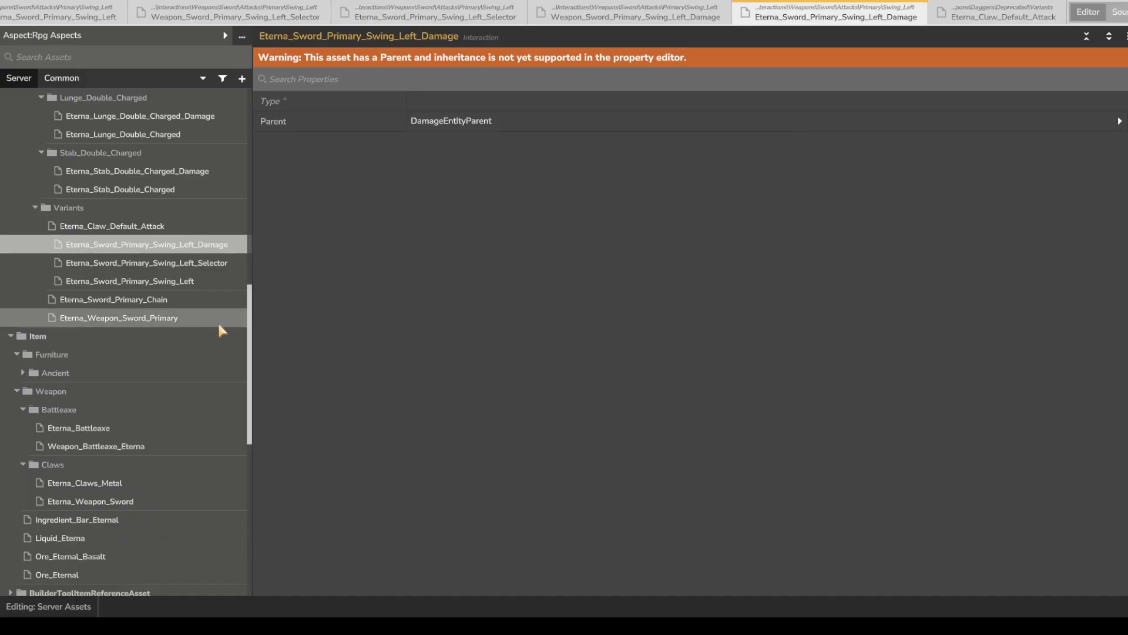
{"action": "left_click", "coordinate": [224, 263]}
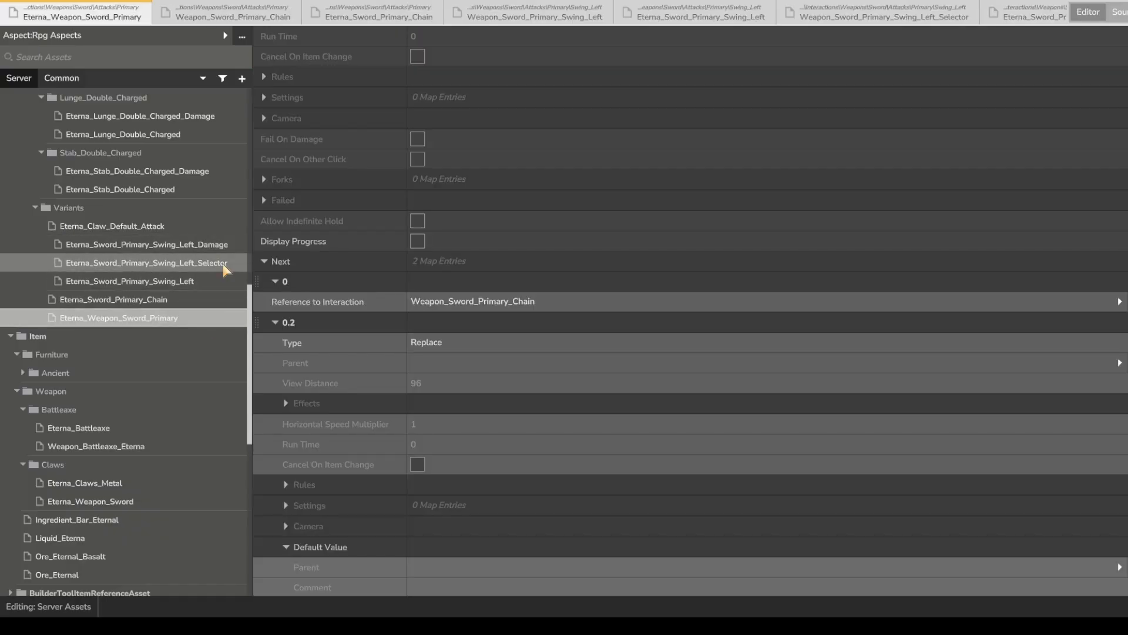
{"action": "right_click", "coordinate": [223, 265]}
{"action": "left_click", "coordinate": [184, 279]}
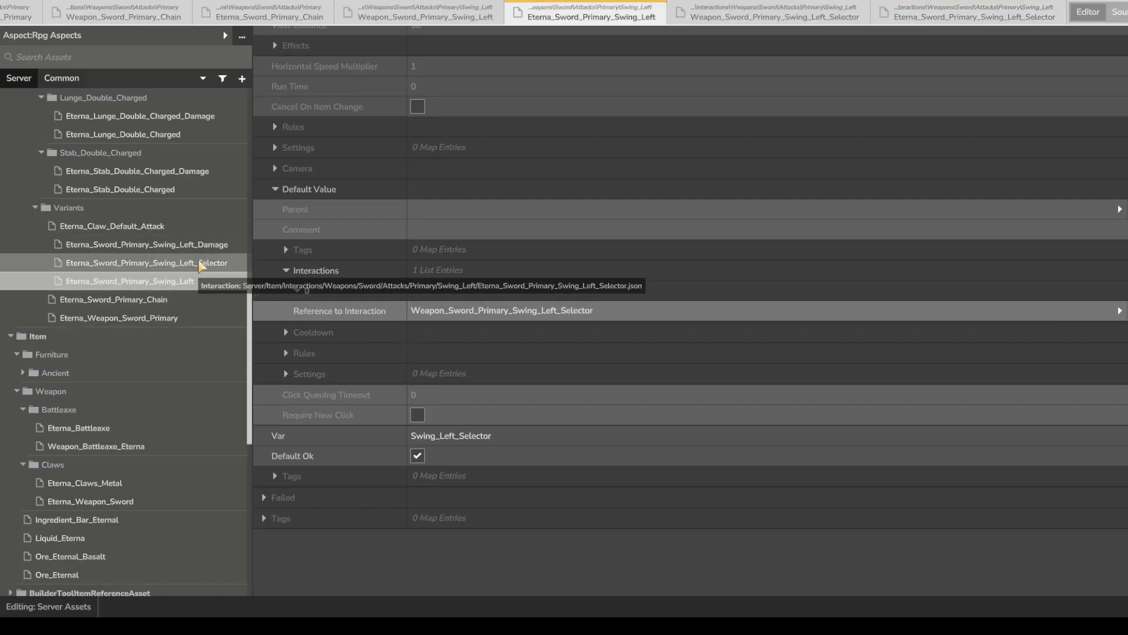
{"action": "left_click", "coordinate": [199, 261]}
{"action": "left_click", "coordinate": [208, 245]}
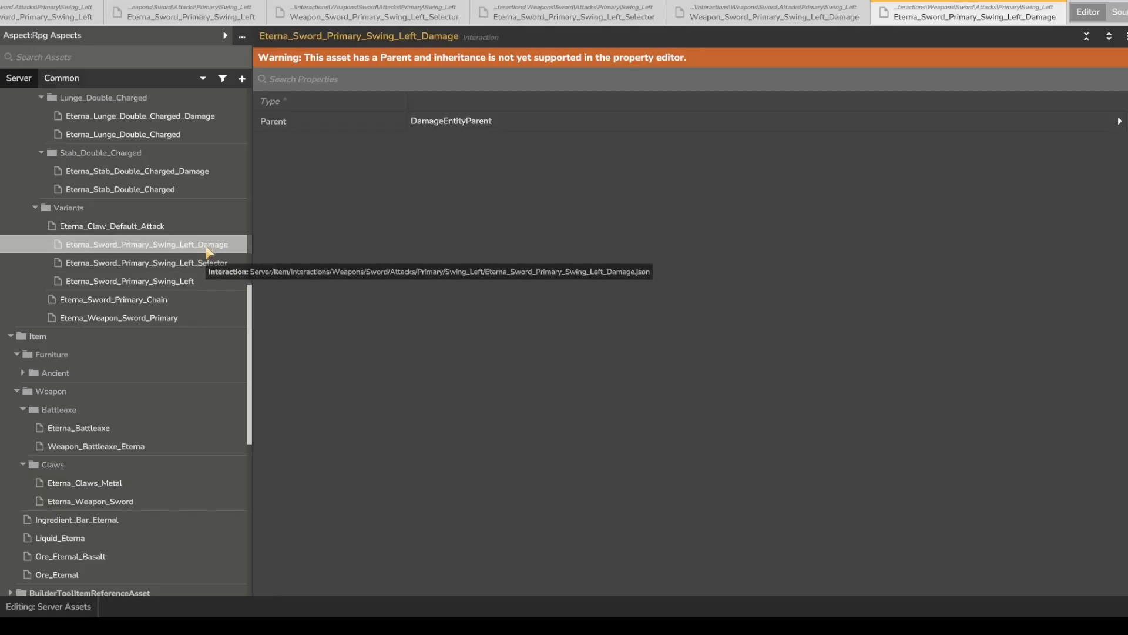
Delete the Eterna_Sword_Primary_Swing_Left_Damage interaction.
{"action": "right_click", "coordinate": [217, 244]}
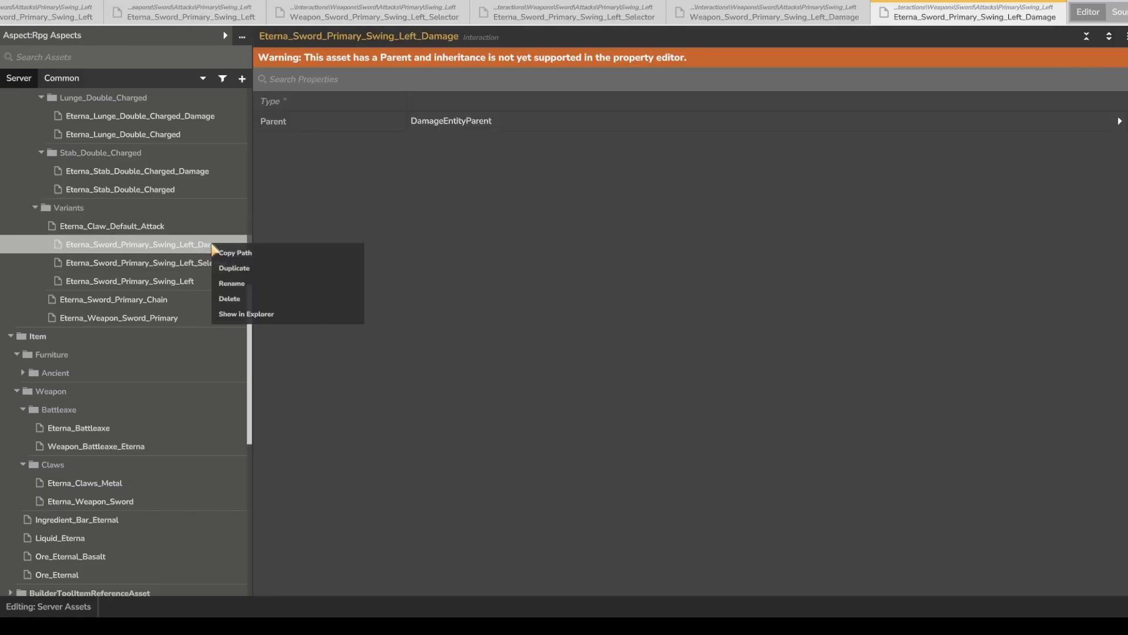
{"action": "left_click", "coordinate": [253, 298]}
{"action": "left_click", "coordinate": [657, 337]}
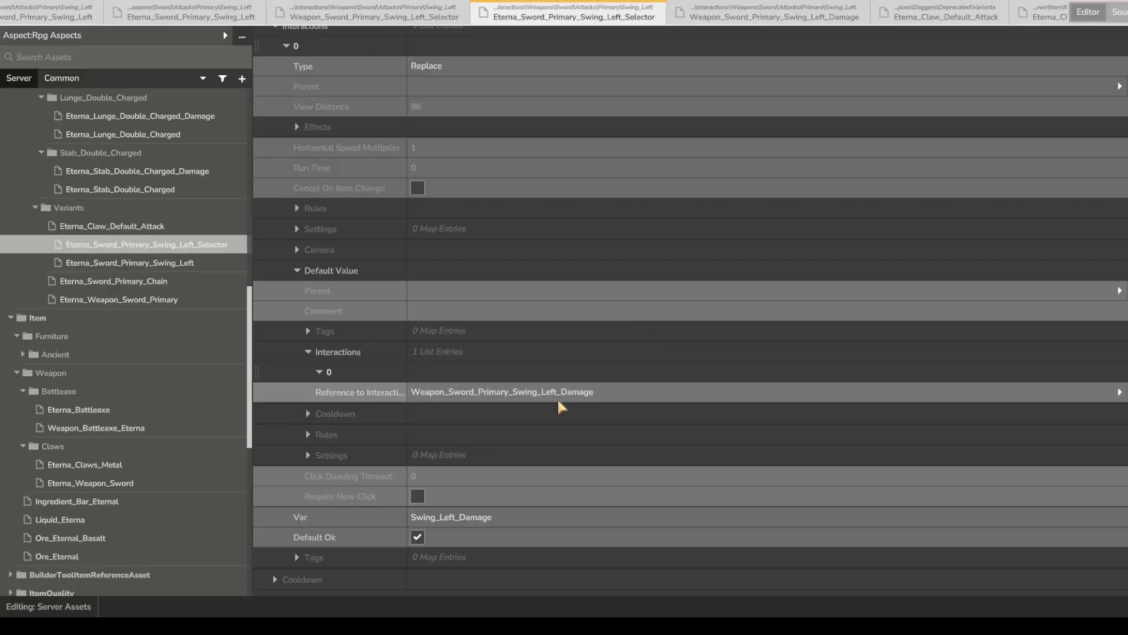
Open the existing Eterna_Lunge_Double_Charged_Damage interaction under Daggers and start duplicating it.
{"action": "scroll", "coordinate": [119, 242], "scroll_direction": "up", "scroll_amount": 3}
{"action": "scroll", "coordinate": [117, 241], "scroll_direction": "up", "scroll_amount": 1}
{"action": "scroll", "coordinate": [142, 215], "scroll_direction": "up", "scroll_amount": 5}
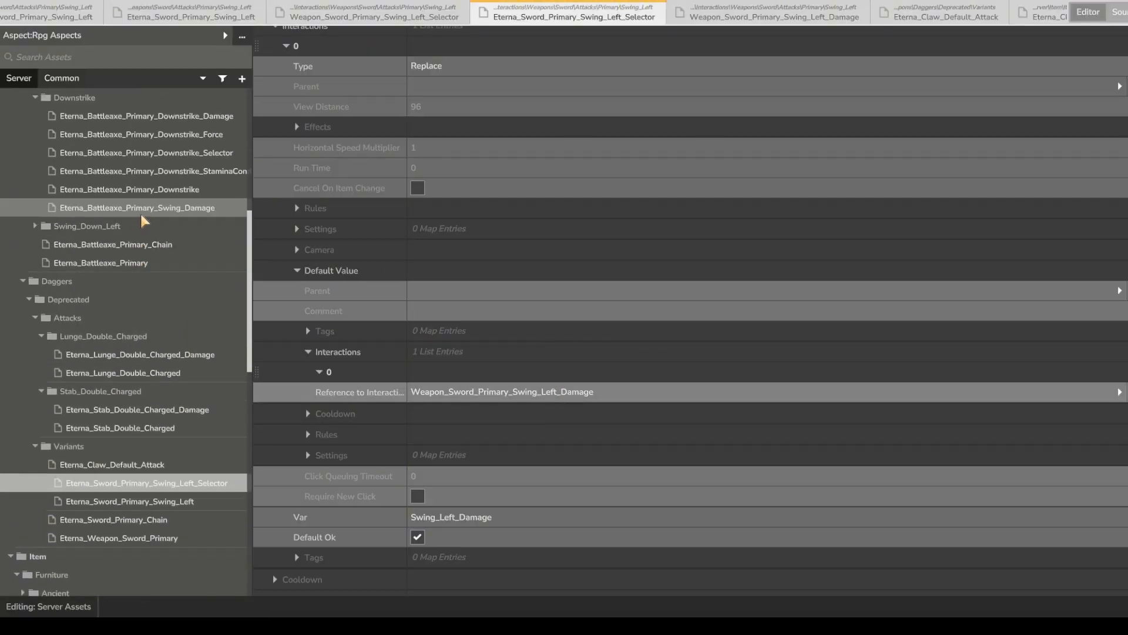
{"action": "scroll", "coordinate": [136, 212], "scroll_direction": "down", "scroll_amount": 1}
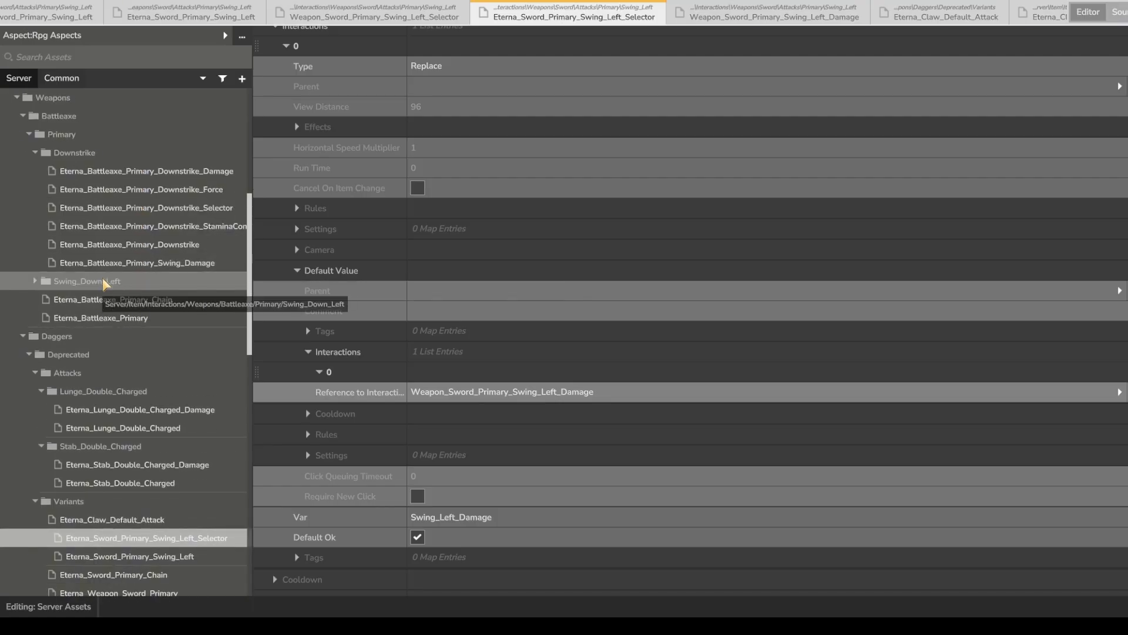
{"action": "scroll", "coordinate": [148, 298], "scroll_direction": "down", "scroll_amount": 2}
{"action": "left_click", "coordinate": [190, 339]}
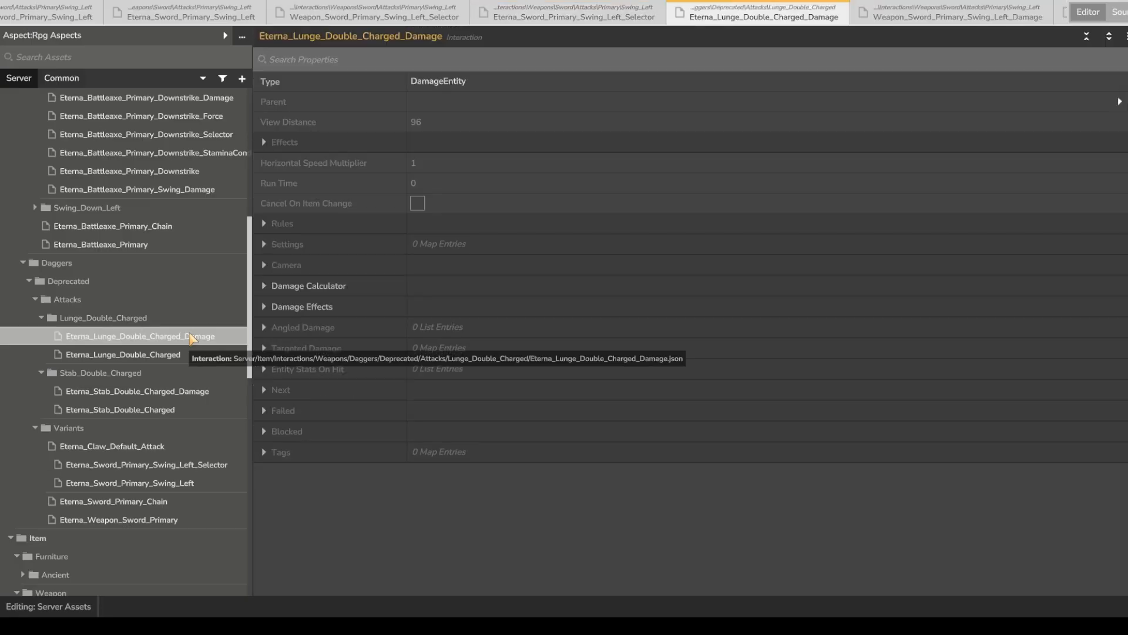
{"action": "scroll", "coordinate": [190, 338], "scroll_direction": "down", "scroll_amount": 1}
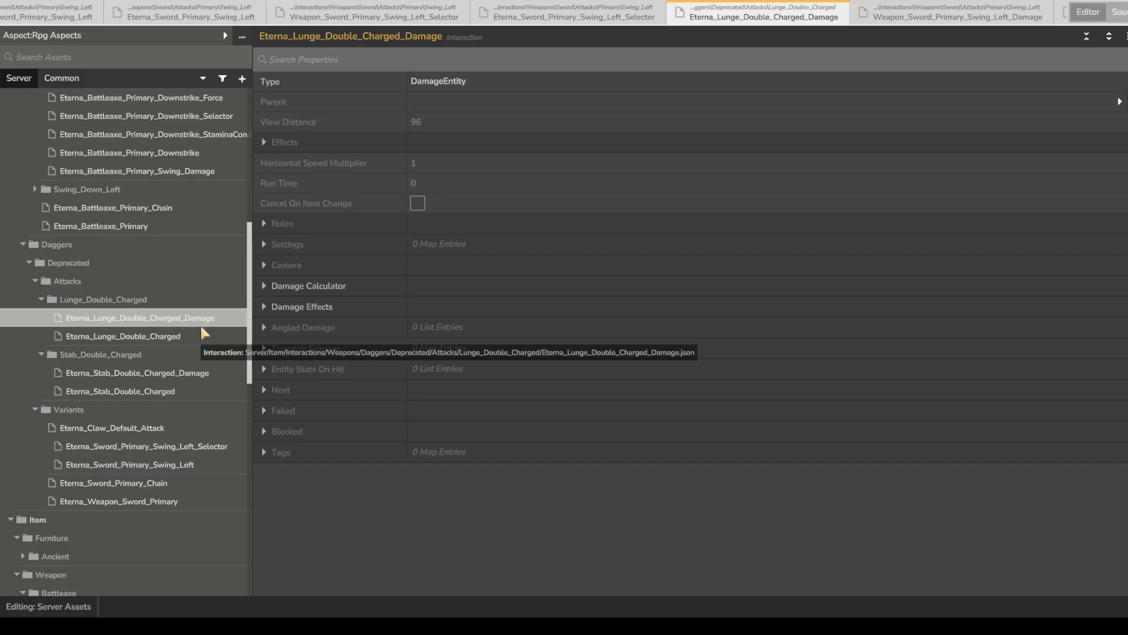
{"action": "right_click", "coordinate": [158, 322]}
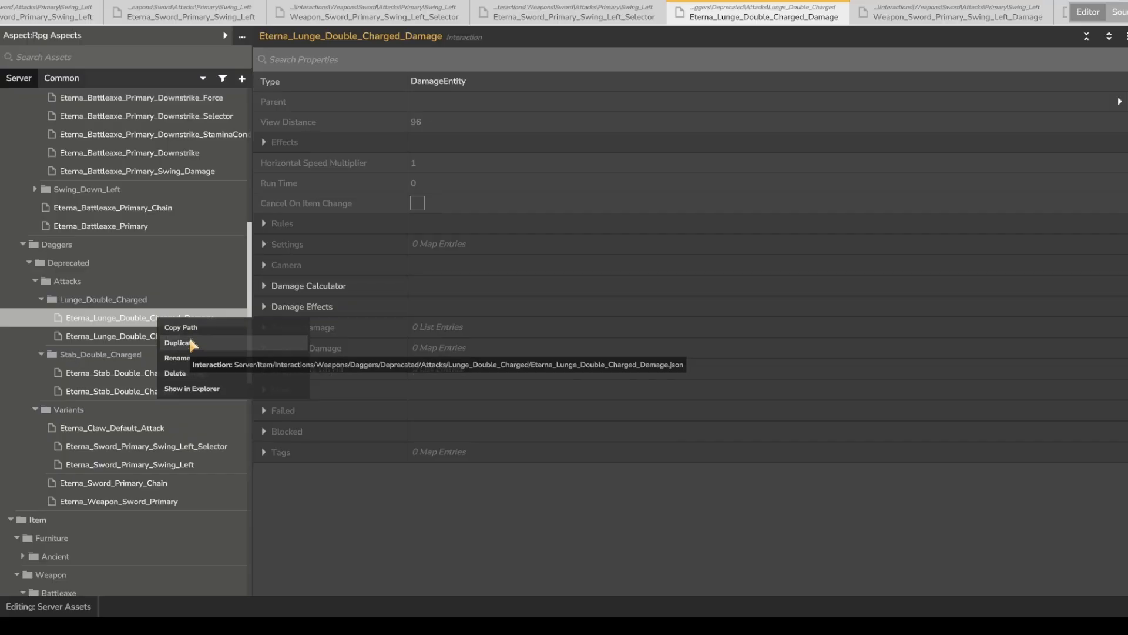
{"action": "left_click", "coordinate": [190, 337]}
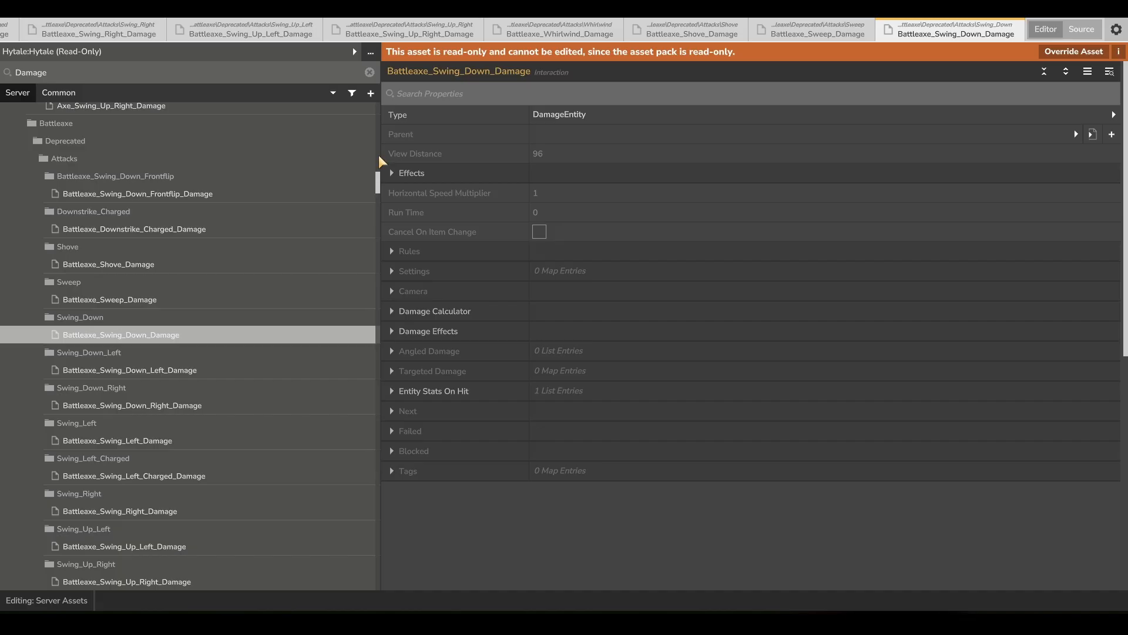
Switch to the Aspect:Rpg Aspects pack and back to Hytale:Hytale, and search its assets for "Damage".
{"action": "left_click", "coordinate": [91, 52]}
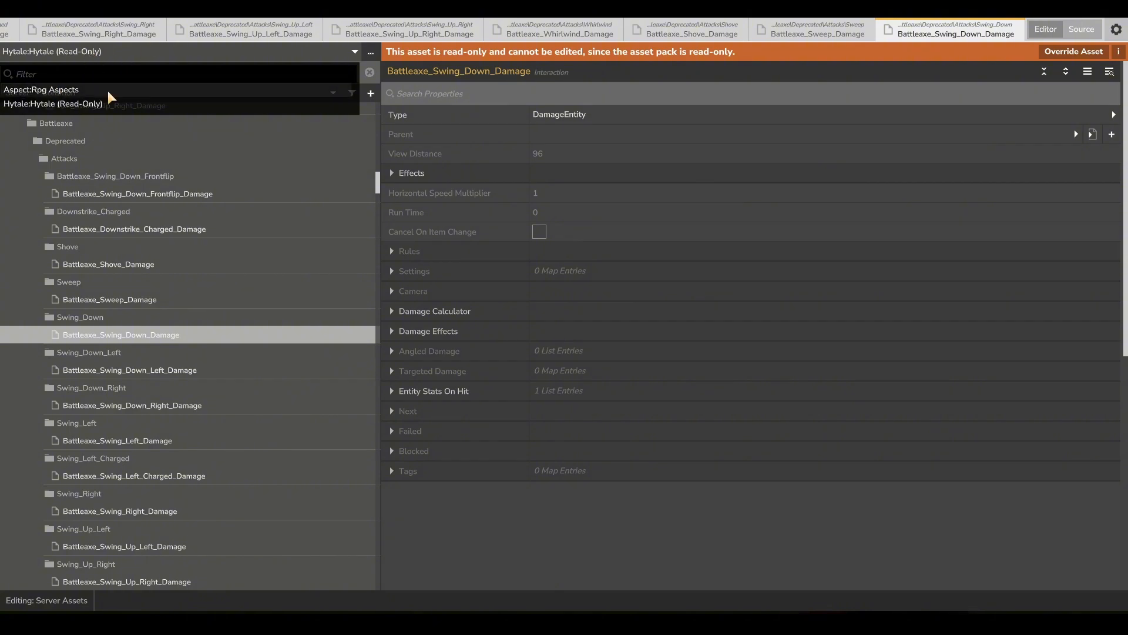
{"action": "left_click", "coordinate": [107, 91]}
{"action": "left_click", "coordinate": [113, 56]}
{"action": "left_click", "coordinate": [94, 105]}
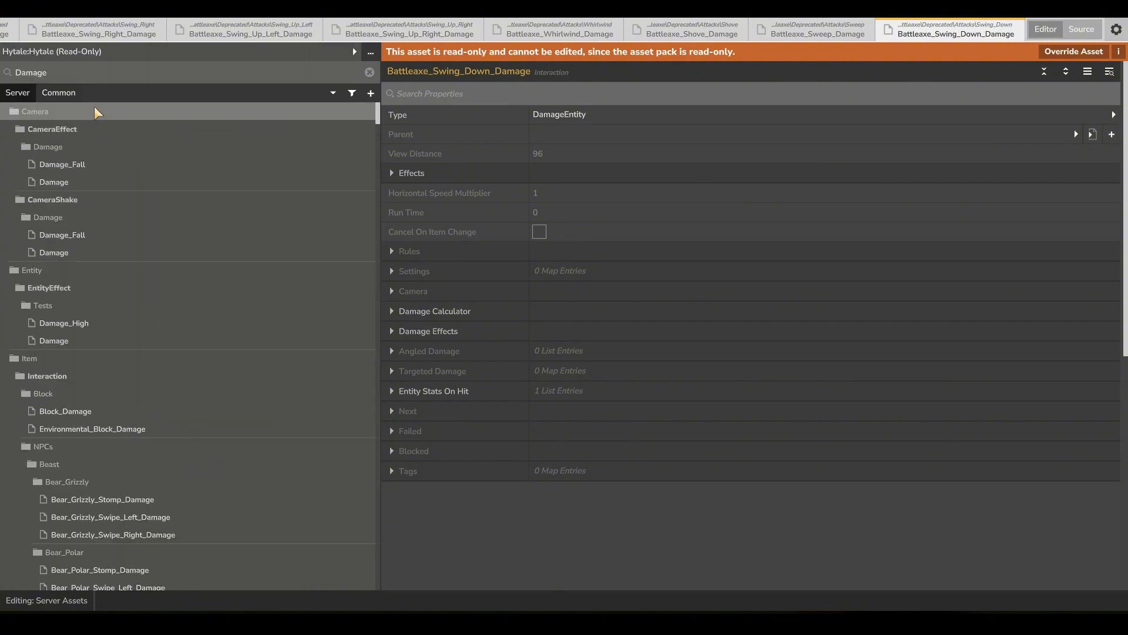
{"action": "left_click_drag", "start_coordinate": [88, 73], "coordinate": [2, 34]}
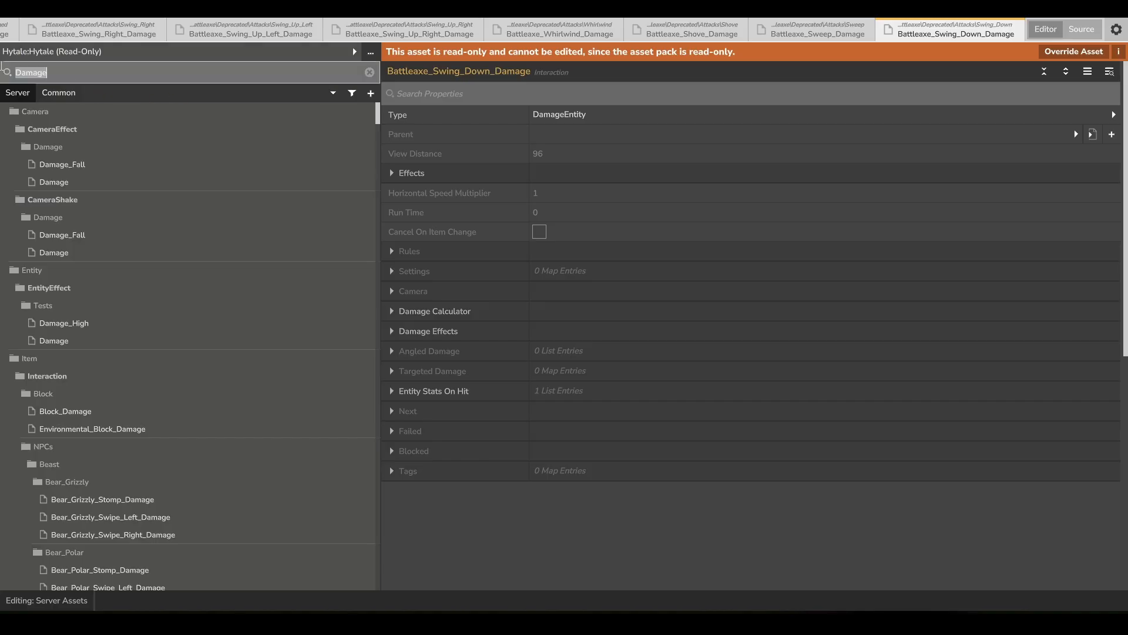
{"action": "type", "text": "Damage"}
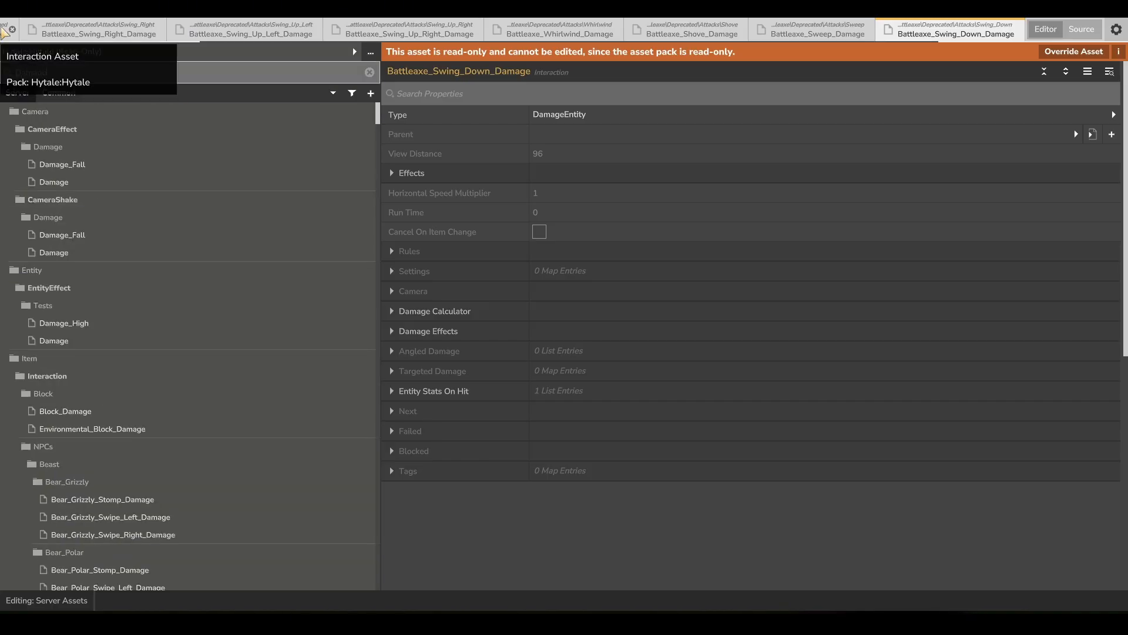
Browse the Hytale damage interactions and examine the mace's primary and deprecated swing damage assets, including Weapon_Mace_Primary_Swing_Up_Left_Charged_Damage and Mace_Swing_Left_Charged_Damage.
{"action": "scroll", "coordinate": [152, 235], "scroll_direction": "down", "scroll_amount": 6}
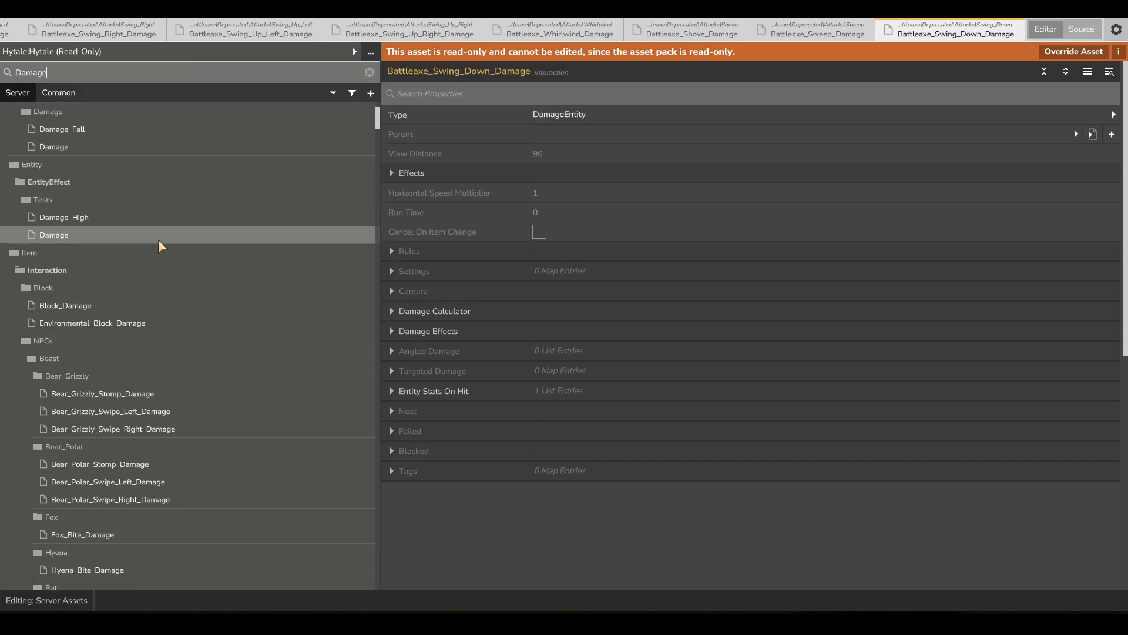
{"action": "scroll", "coordinate": [166, 324], "scroll_direction": "down", "scroll_amount": 3}
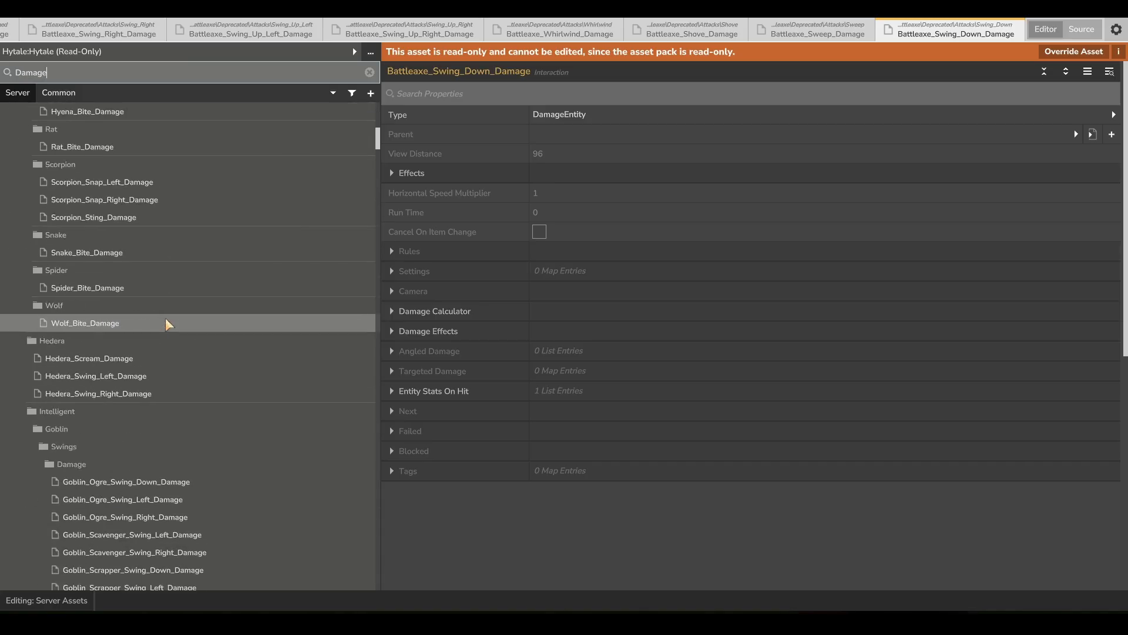
{"action": "scroll", "coordinate": [96, 365], "scroll_direction": "up", "scroll_amount": 5}
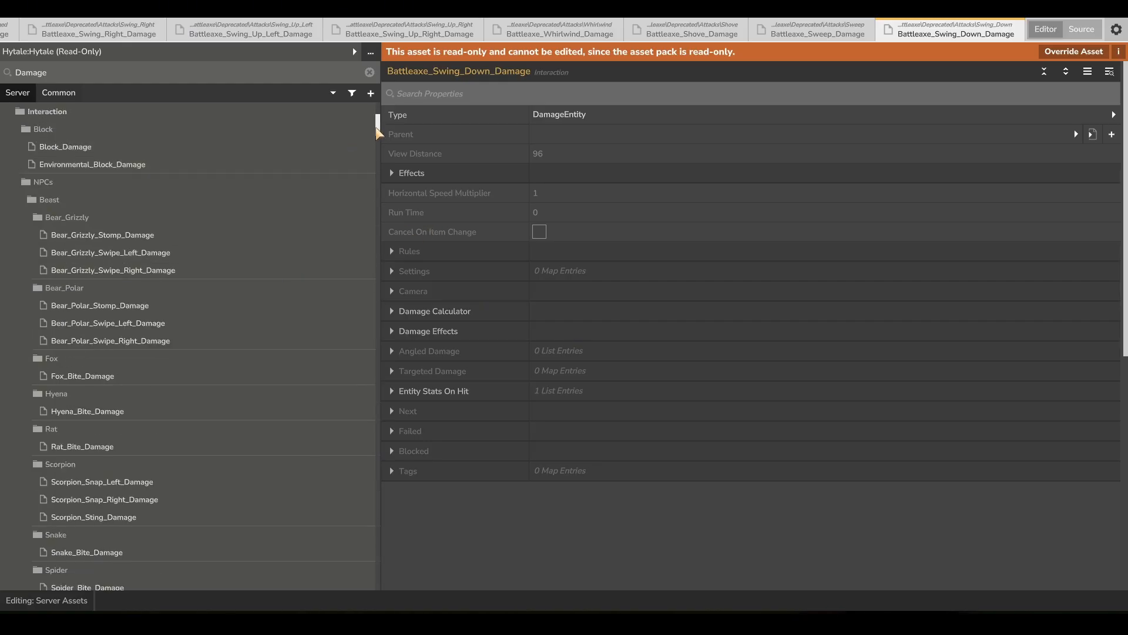
{"action": "left_click_drag", "start_coordinate": [378, 125], "coordinate": [398, 262]}
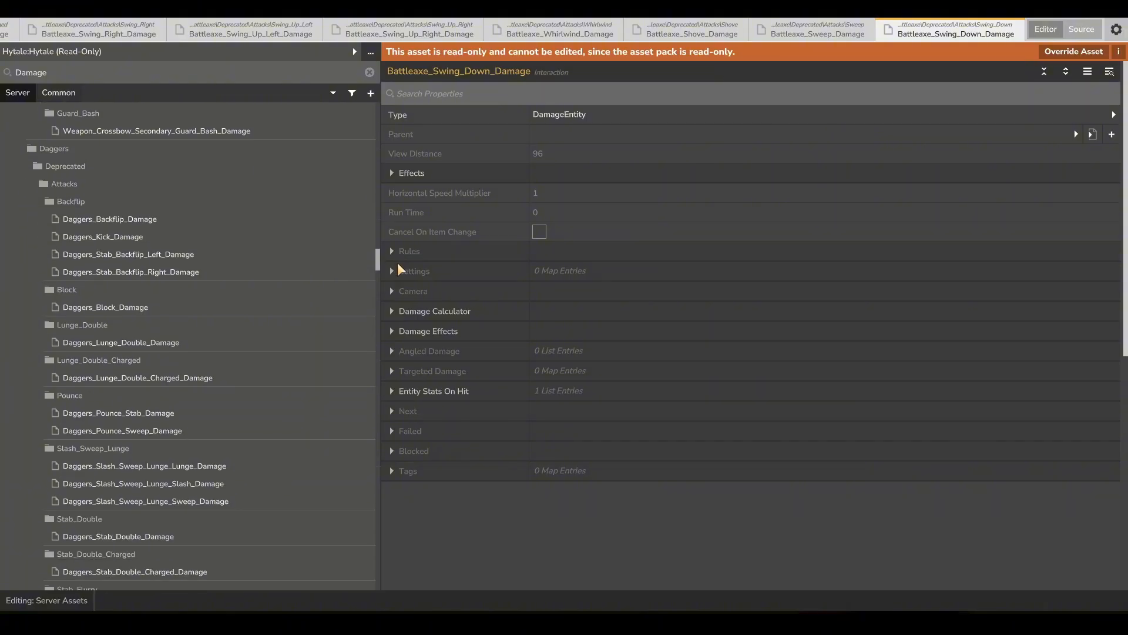
{"action": "scroll", "coordinate": [104, 358], "scroll_direction": "down", "scroll_amount": 3}
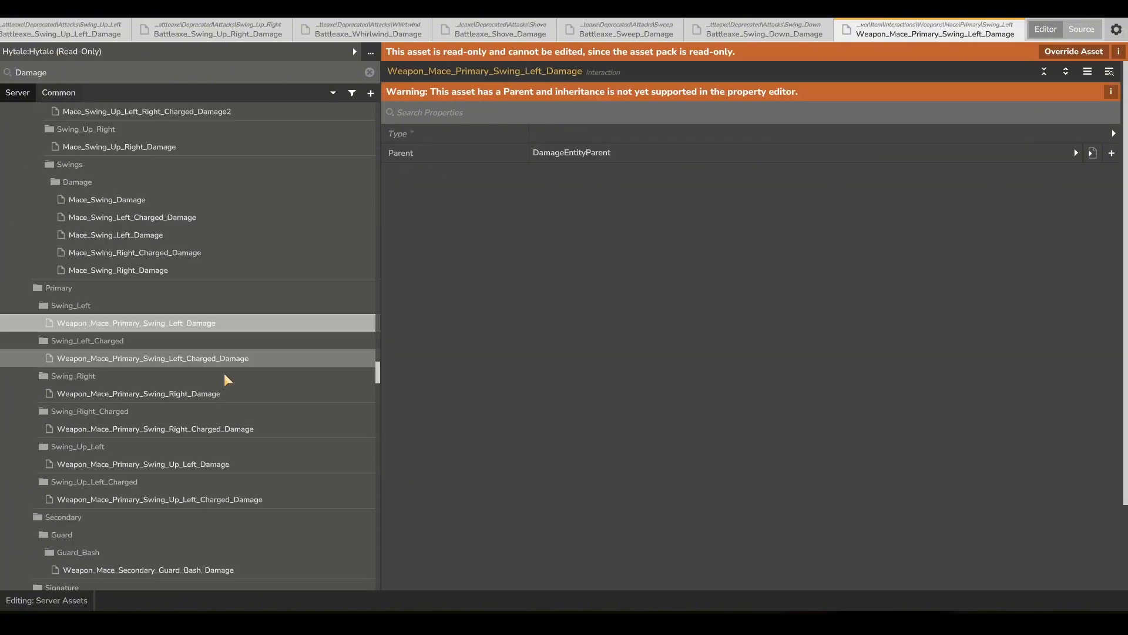
{"action": "left_click", "coordinate": [188, 357]}
{"action": "left_click", "coordinate": [204, 401]}
{"action": "left_click", "coordinate": [210, 429]}
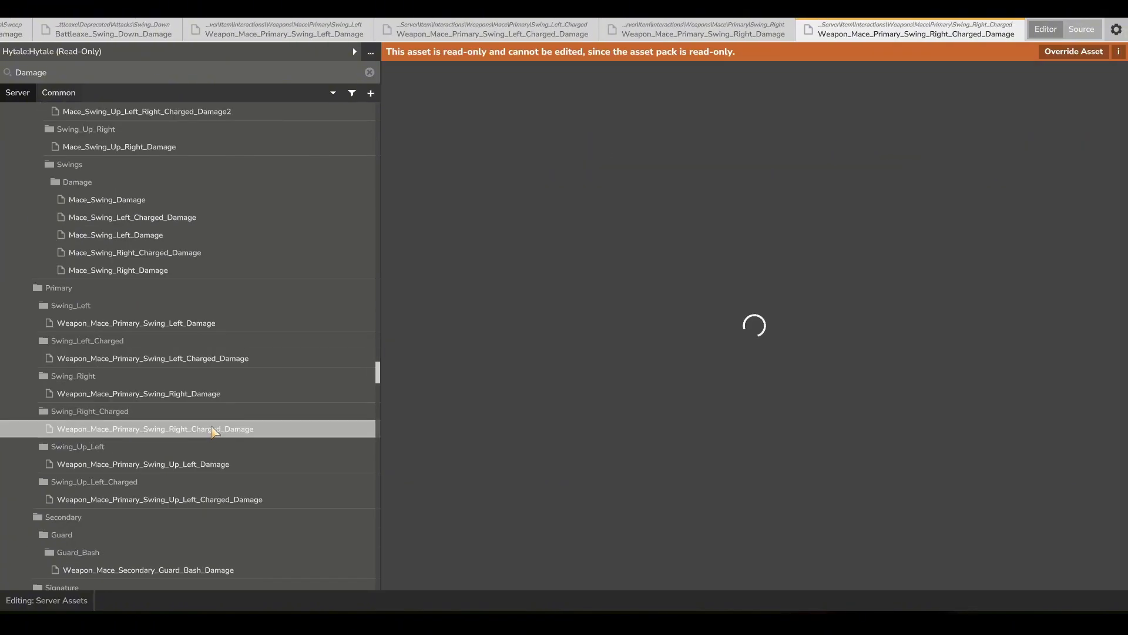
{"action": "left_click", "coordinate": [213, 464]}
{"action": "left_click", "coordinate": [235, 498]}
{"action": "scroll", "coordinate": [223, 464], "scroll_direction": "up", "scroll_amount": 3}
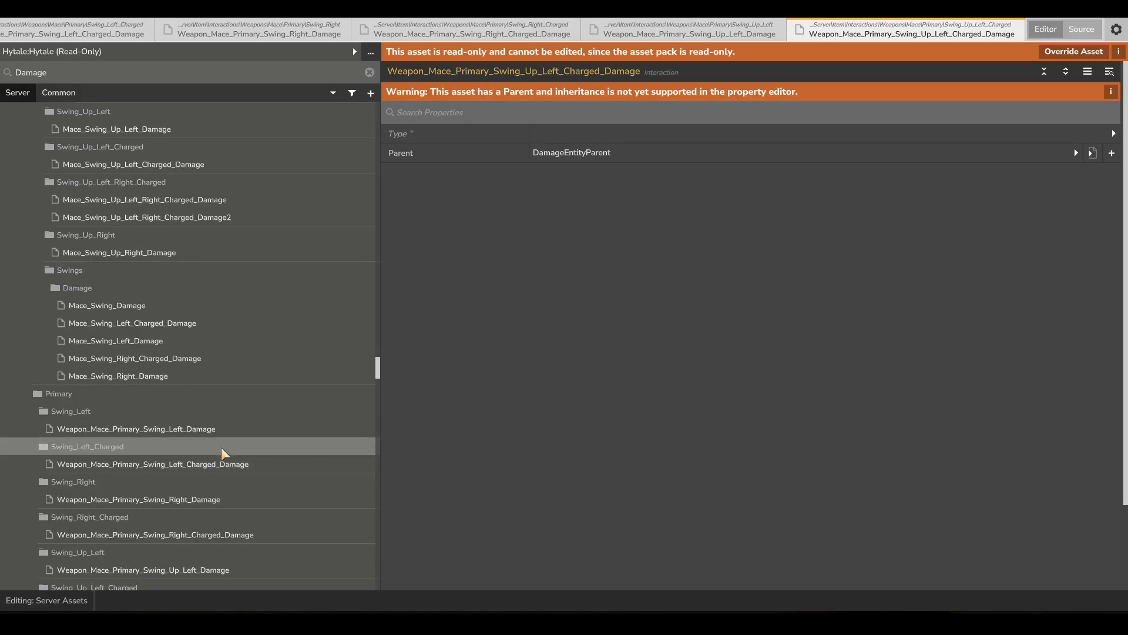
{"action": "left_click", "coordinate": [206, 375]}
{"action": "left_click", "coordinate": [216, 344]}
{"action": "scroll", "coordinate": [212, 353], "scroll_direction": "up", "scroll_amount": 6}
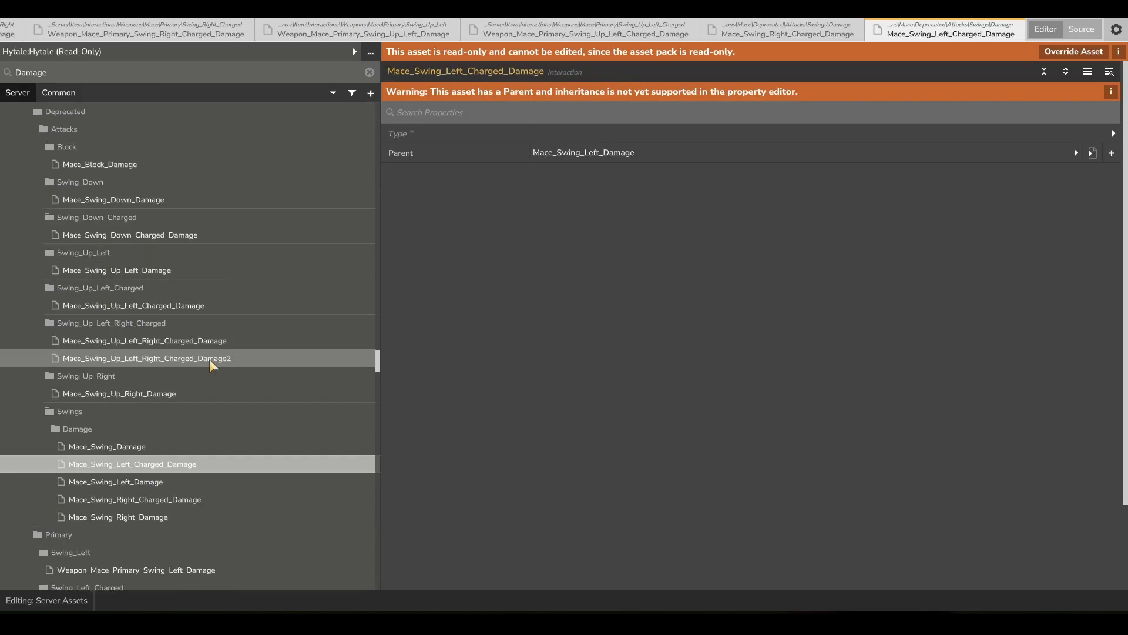
{"action": "left_click", "coordinate": [199, 447]}
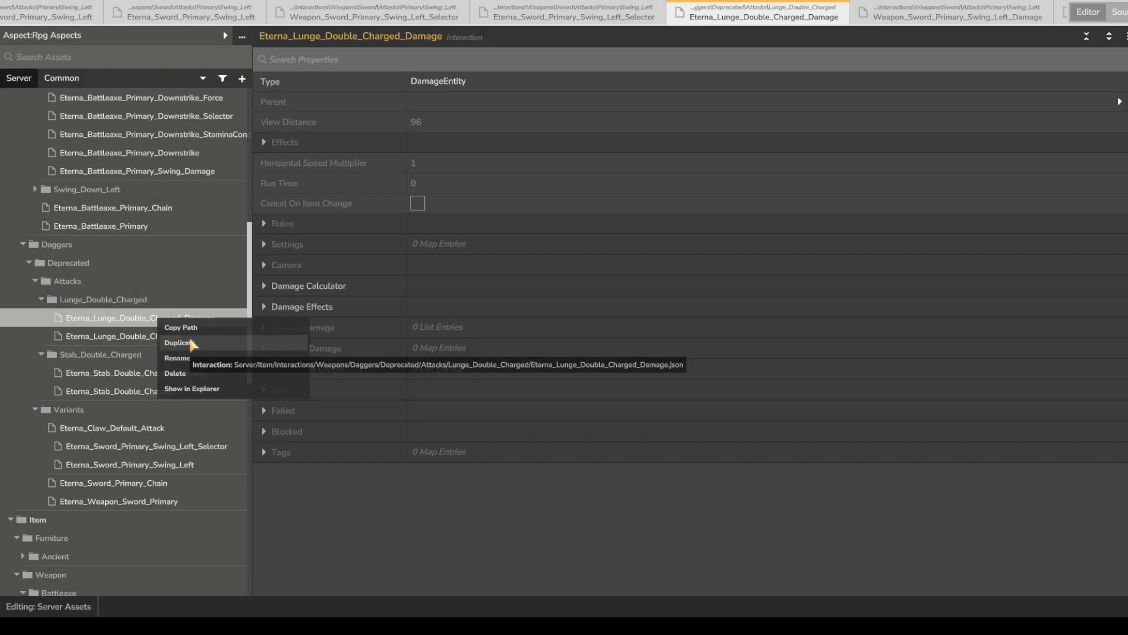
Duplicate Eterna_Lunge_Double_Charged_Damage in the Aspect:Rpg Aspects pack as a new interaction named Eterna_Sword_Swing_Left_Damage.
{"action": "left_click", "coordinate": [189, 337]}
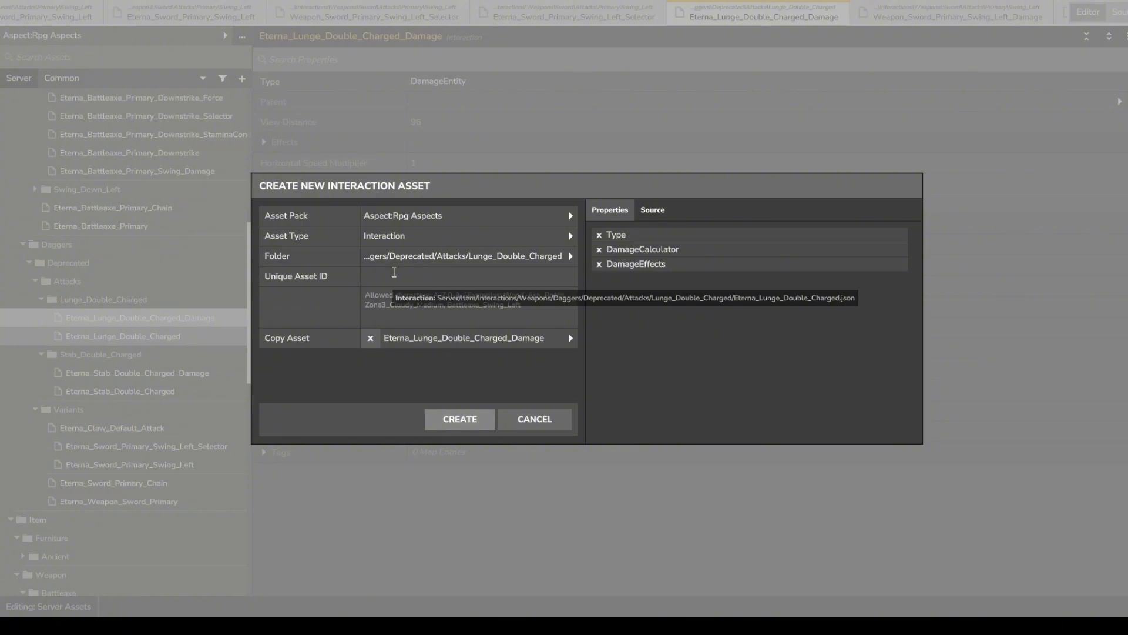
{"action": "type", "text": "Eterna_Sword_Swing_Left_Damage"}
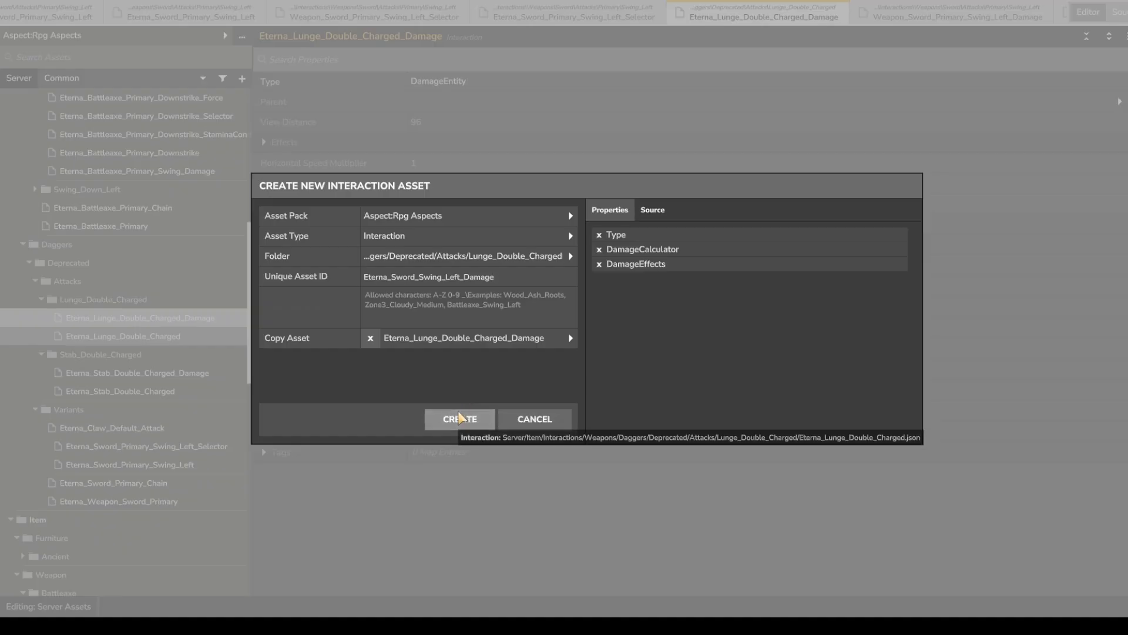
{"action": "left_click", "coordinate": [460, 417]}
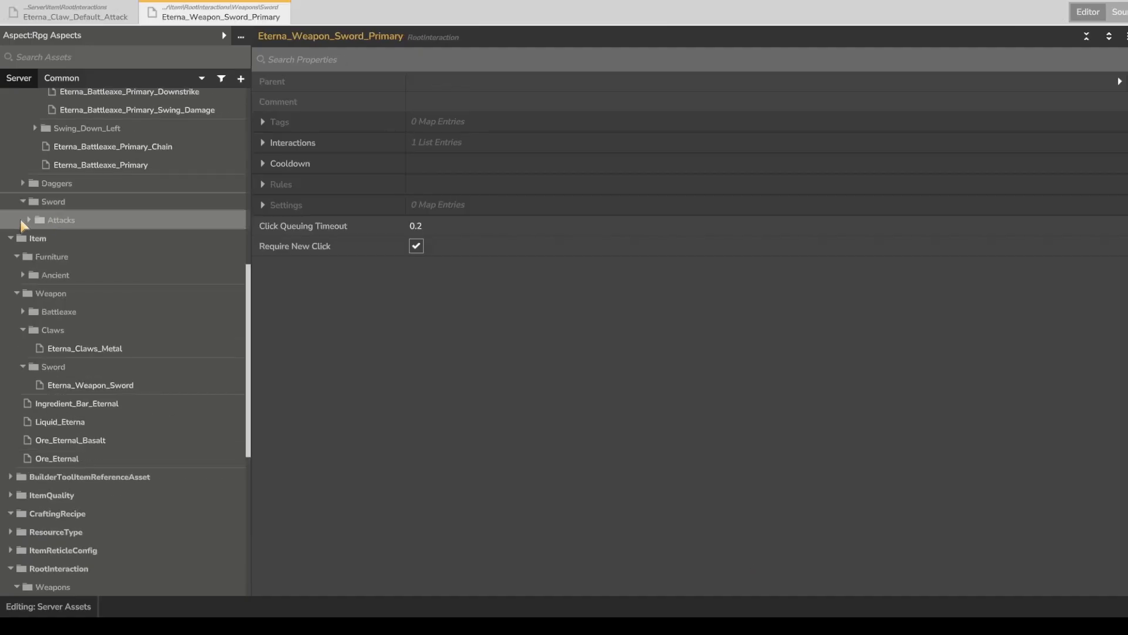
Expand the Sword attack folders down to Primary/Swing_Left and open the Eterna_Sword_Primary_Swing_Left_Selector interaction.
{"action": "left_click", "coordinate": [29, 220]}
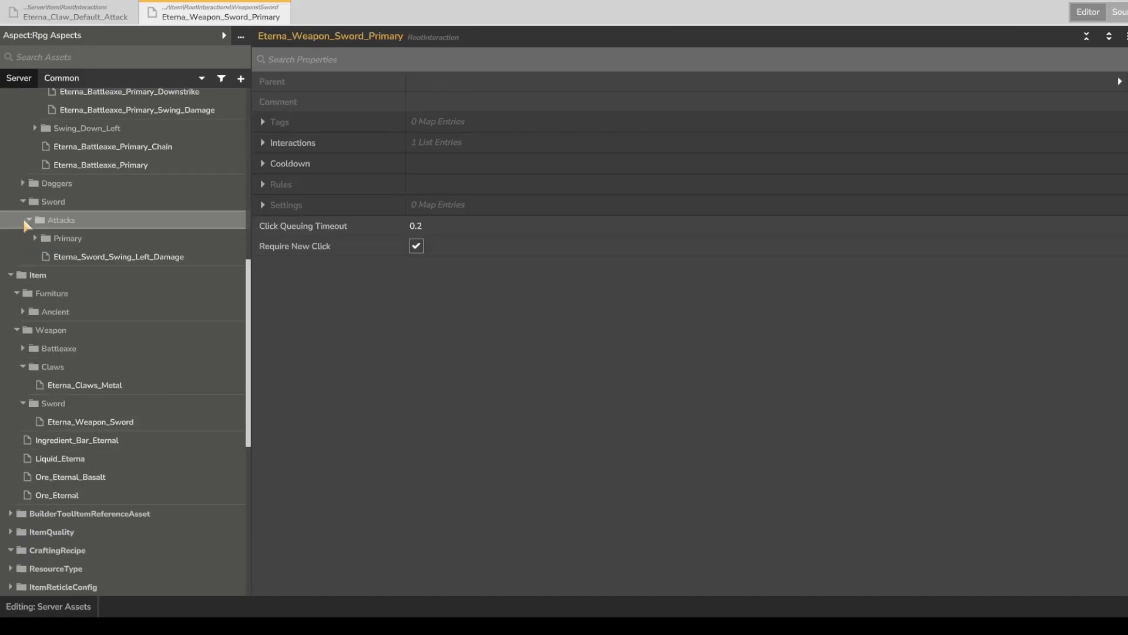
{"action": "left_click", "coordinate": [37, 245]}
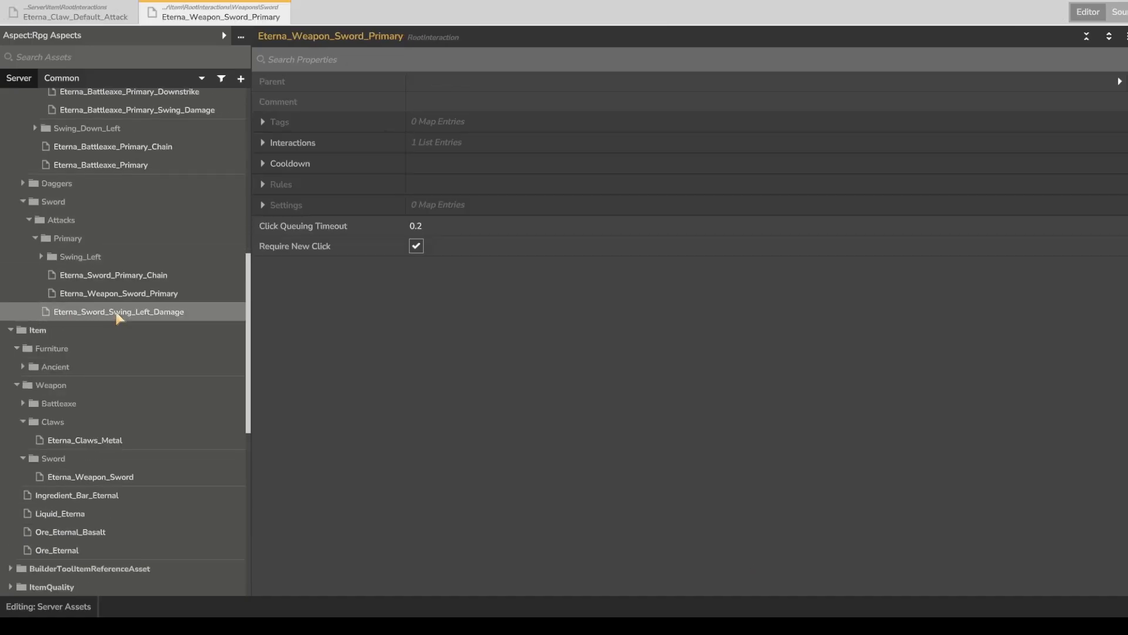
{"action": "left_click", "coordinate": [38, 260]}
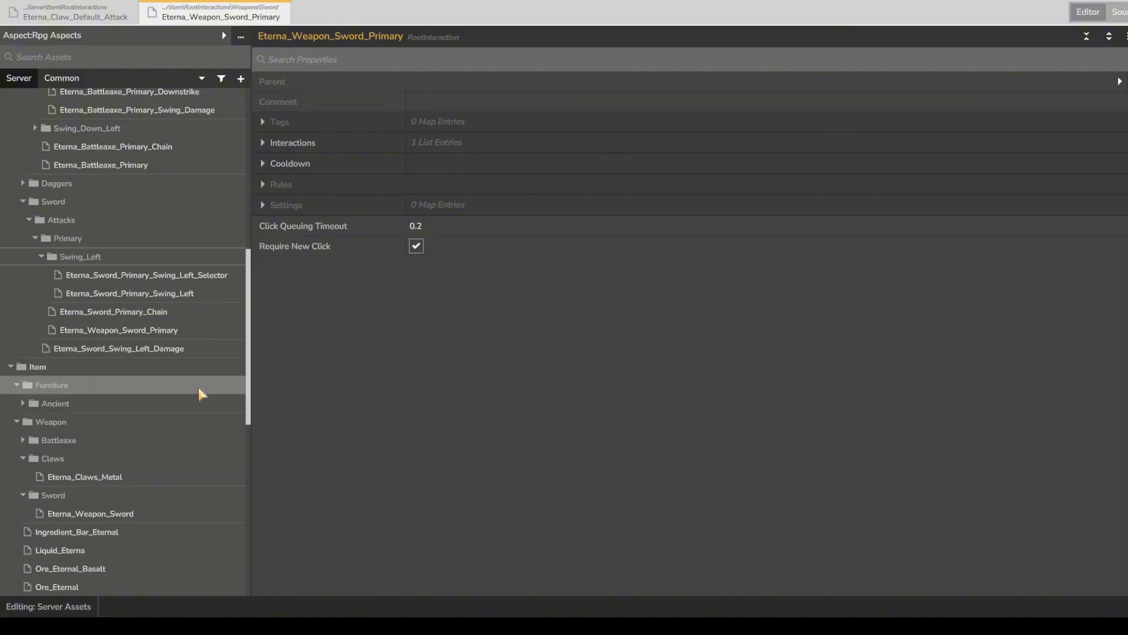
{"action": "left_click", "coordinate": [209, 281]}
{"action": "right_click", "coordinate": [209, 283]}
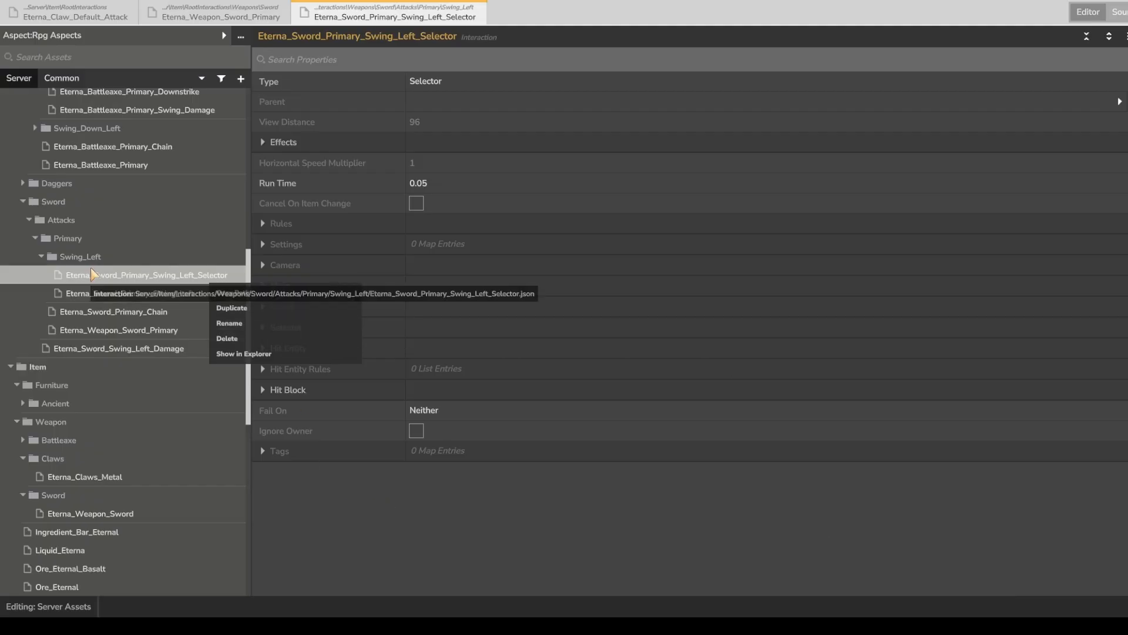
{"action": "left_click", "coordinate": [119, 291]}
{"action": "left_click", "coordinate": [118, 281]}
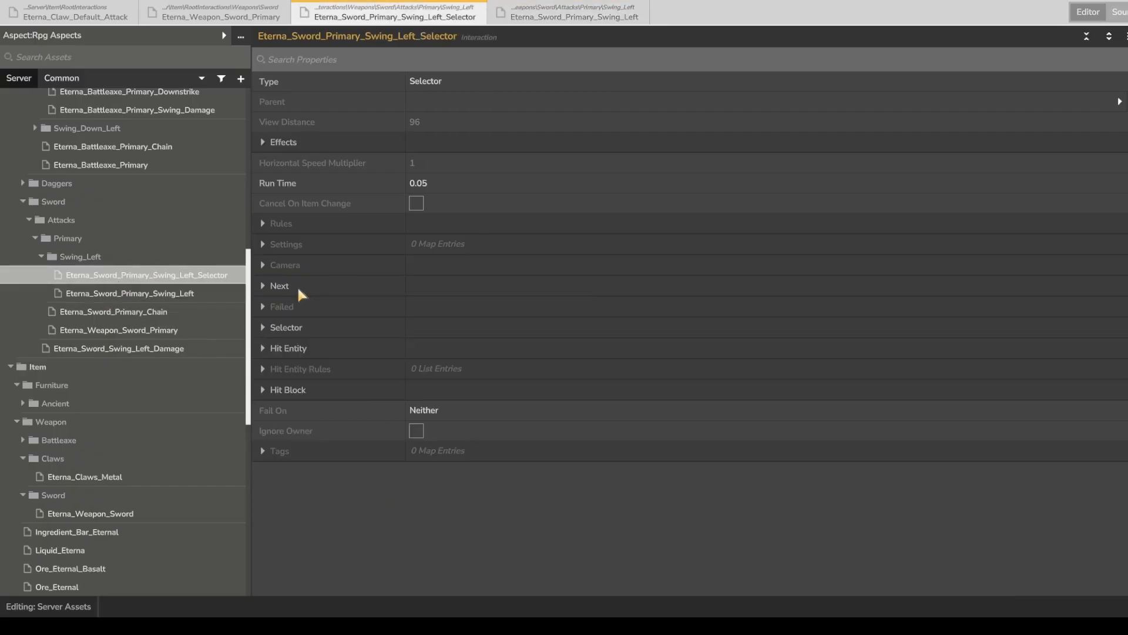
In the selector's Hit Entity interaction, set the Default Value's interaction reference to Eterna_Sword_Swing_Left_Damage from the Aspect:Rpg Aspects pack.
{"action": "left_click", "coordinate": [299, 351]}
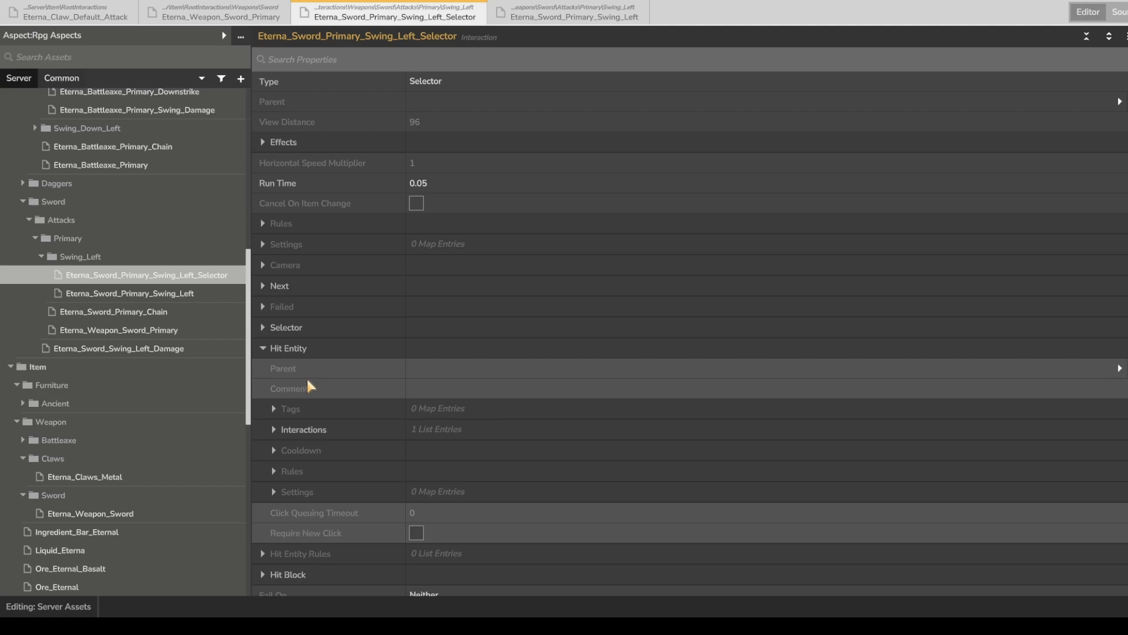
{"action": "left_click", "coordinate": [299, 427]}
{"action": "scroll", "coordinate": [306, 419], "scroll_direction": "down", "scroll_amount": 2}
{"action": "left_click", "coordinate": [312, 341]}
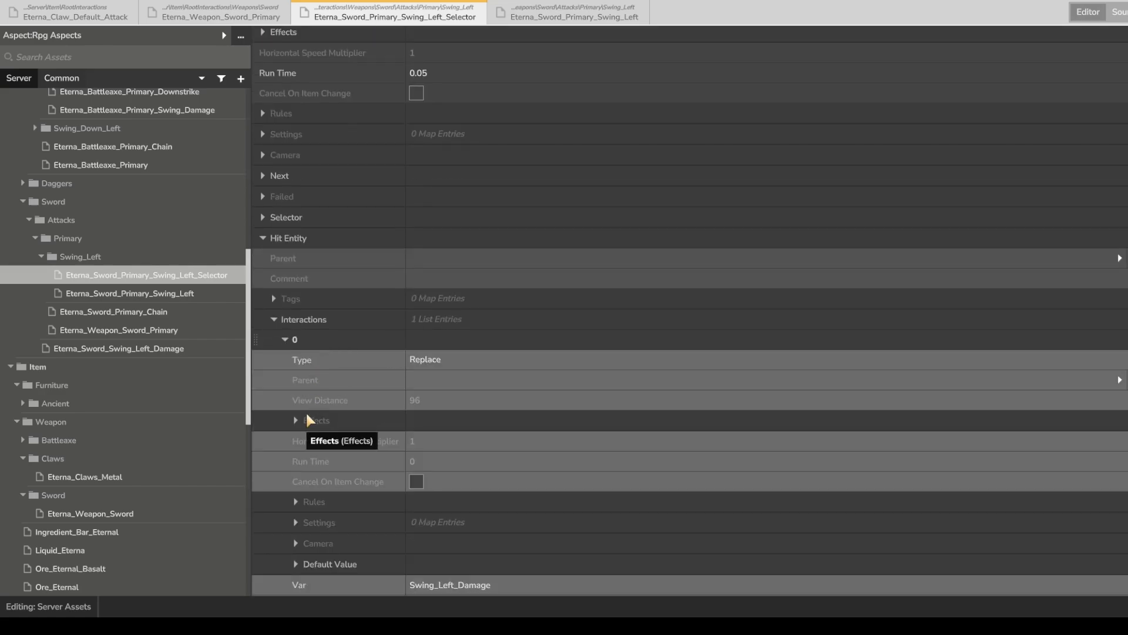
{"action": "scroll", "coordinate": [298, 422], "scroll_direction": "down", "scroll_amount": 3}
{"action": "scroll", "coordinate": [344, 450], "scroll_direction": "down", "scroll_amount": 3}
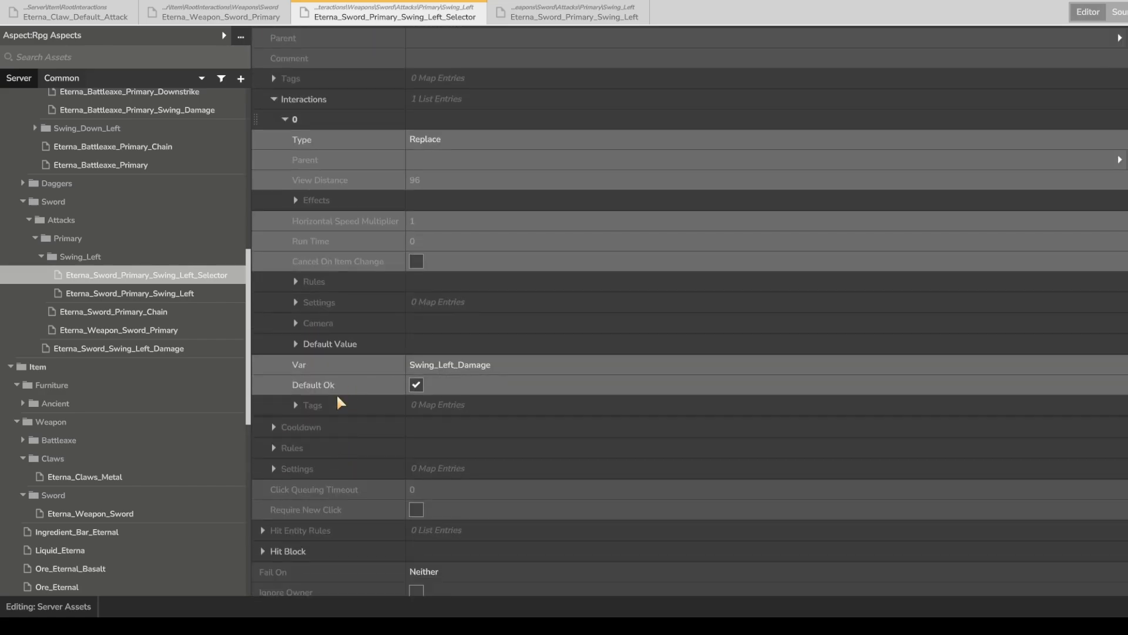
{"action": "left_click", "coordinate": [326, 345]}
{"action": "left_click", "coordinate": [322, 388]}
{"action": "scroll", "coordinate": [323, 410], "scroll_direction": "down", "scroll_amount": 1}
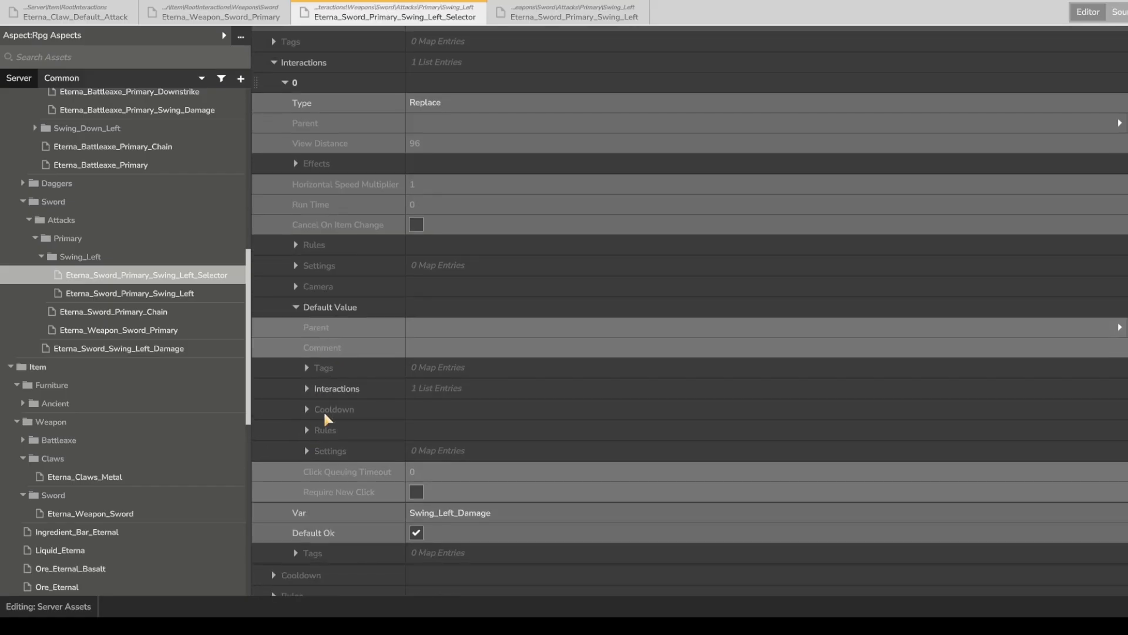
{"action": "scroll", "coordinate": [335, 353], "scroll_direction": "down", "scroll_amount": 2}
{"action": "left_click", "coordinate": [332, 319]}
{"action": "scroll", "coordinate": [412, 341], "scroll_direction": "down", "scroll_amount": 1}
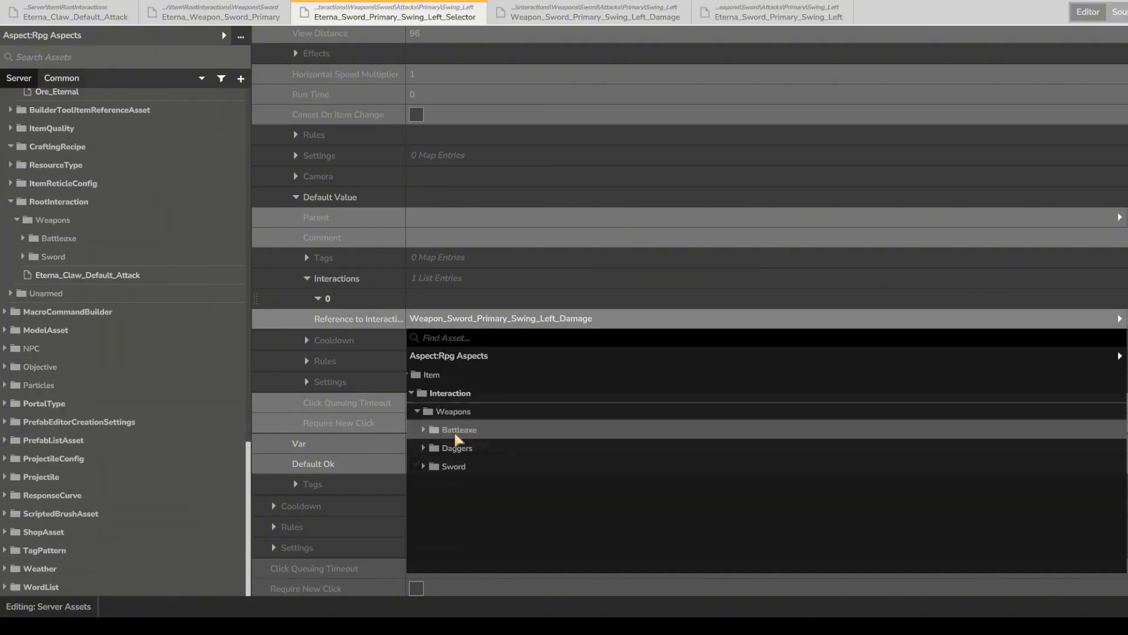
{"action": "left_click", "coordinate": [458, 466]}
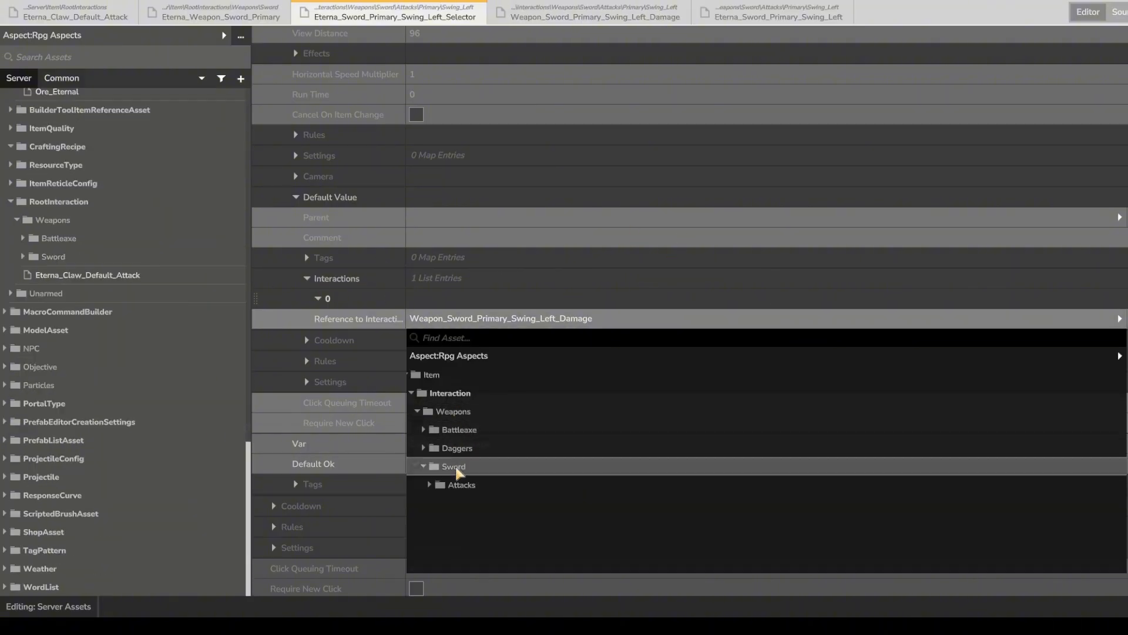
{"action": "left_click", "coordinate": [462, 485]}
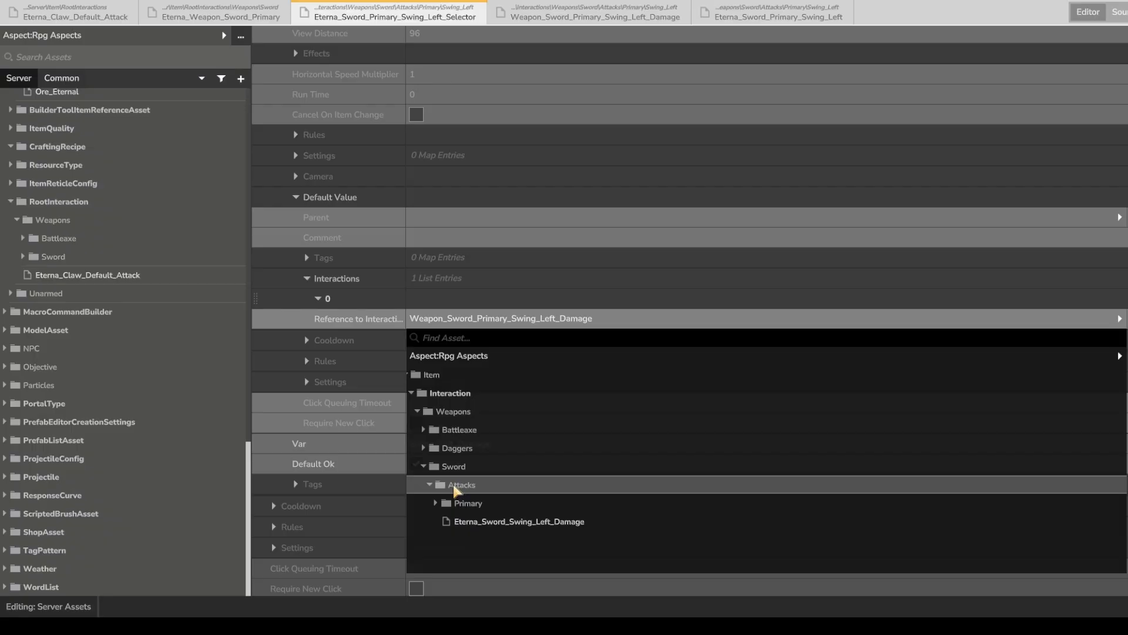
{"action": "left_click", "coordinate": [517, 523]}
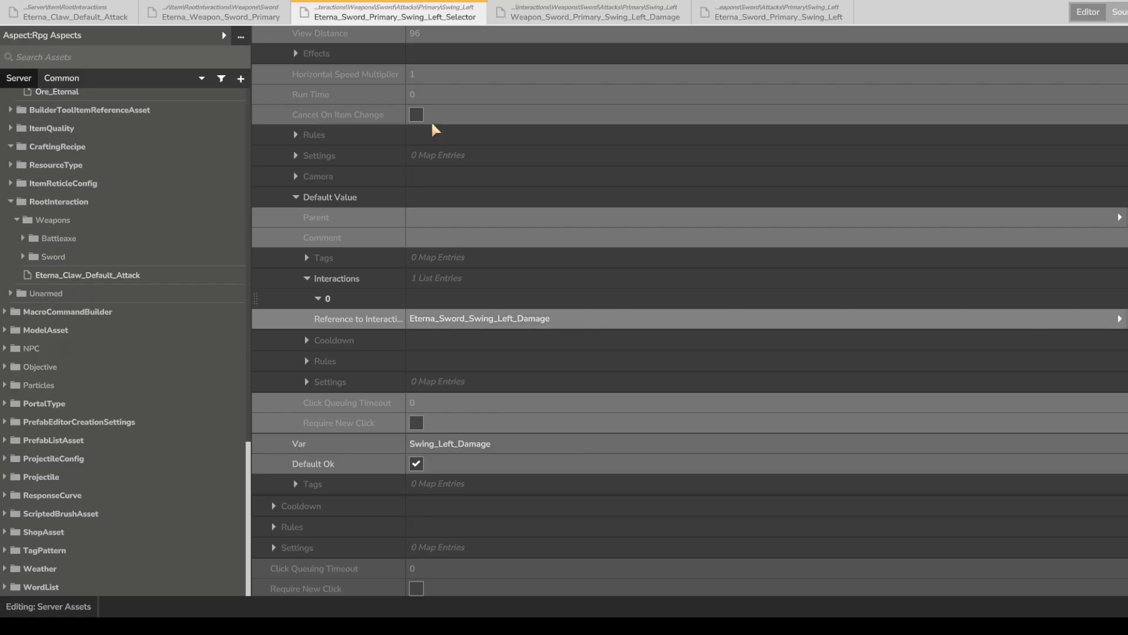
Set the Physical base damage of Eterna_Sword_Swing_Left_Damage to 15 in its Damage Calculator.
{"action": "scroll", "coordinate": [86, 277], "scroll_direction": "up", "scroll_amount": 5}
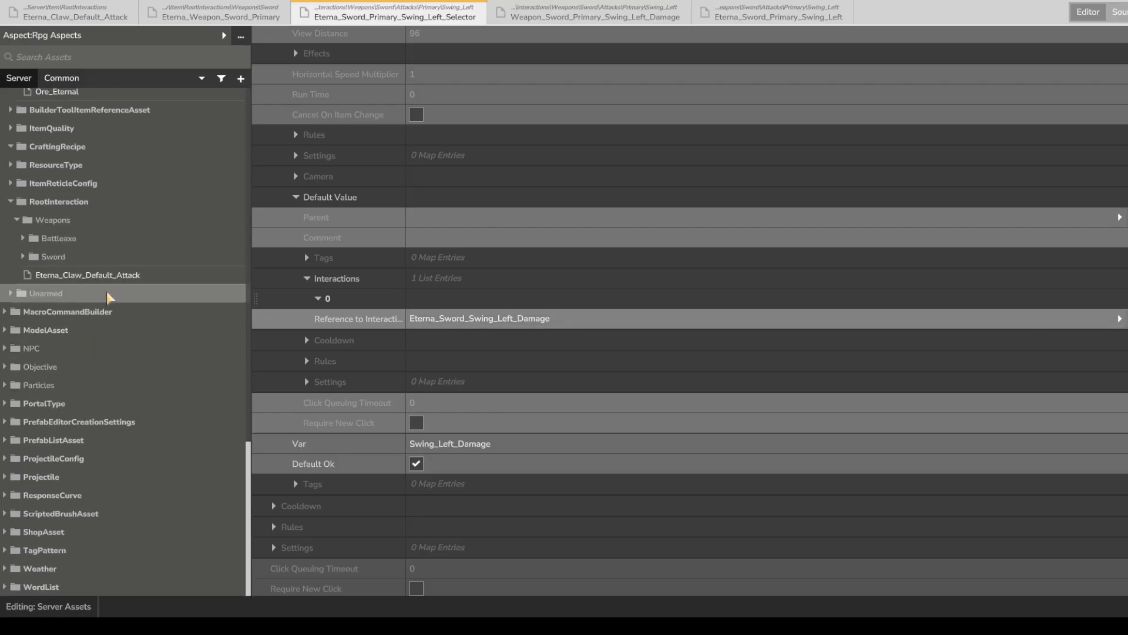
{"action": "left_click", "coordinate": [73, 441]}
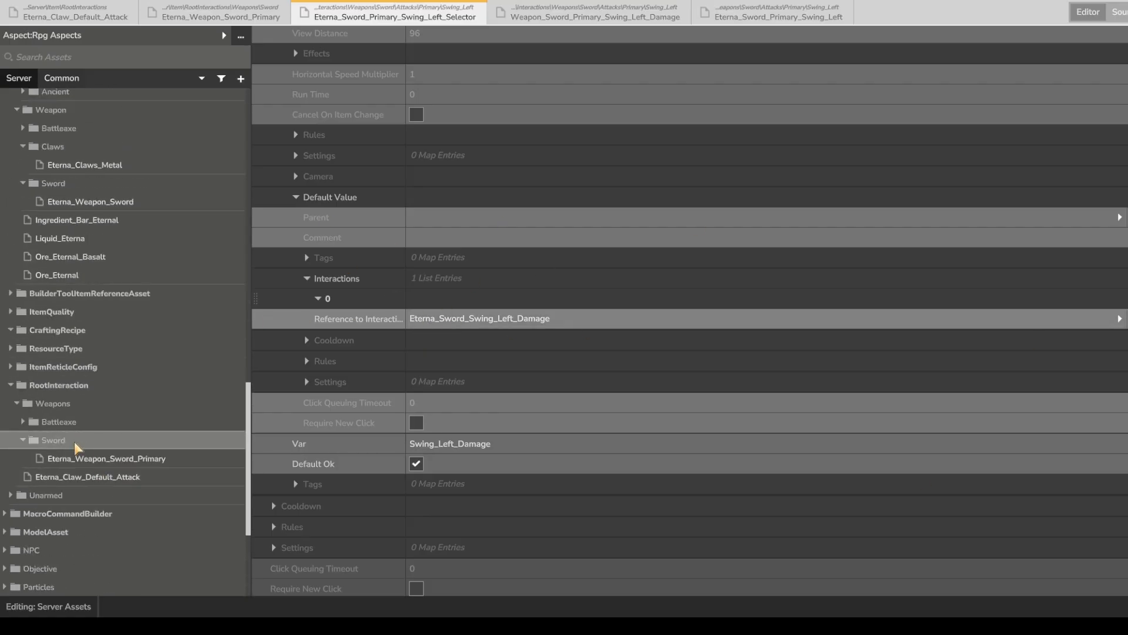
{"action": "scroll", "coordinate": [87, 299], "scroll_direction": "up", "scroll_amount": 7}
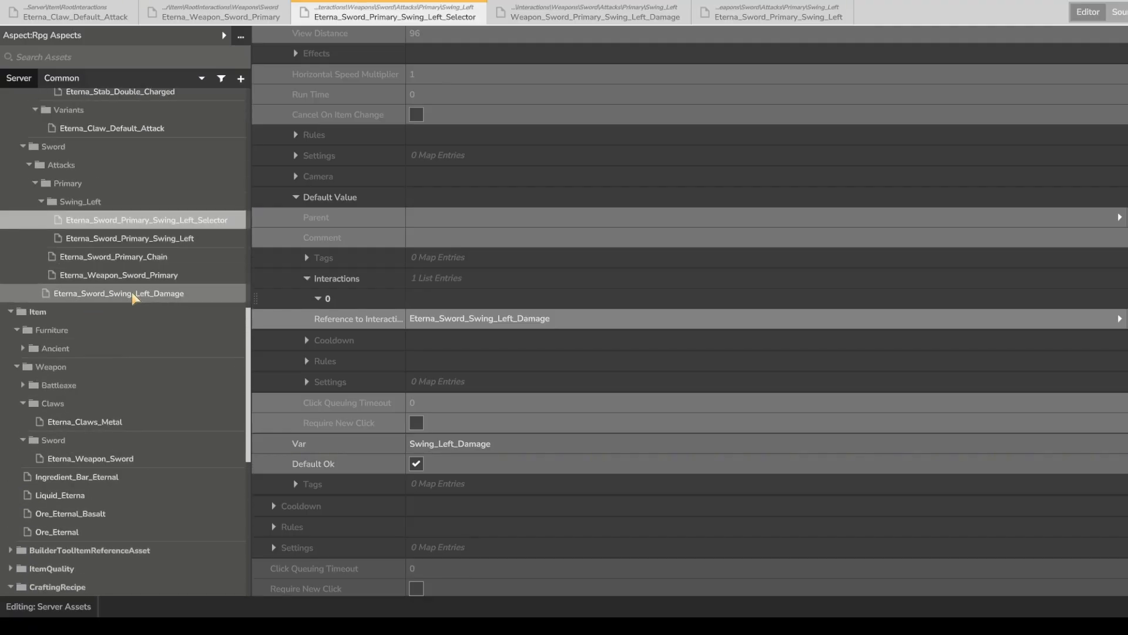
{"action": "left_click", "coordinate": [132, 292]}
{"action": "left_click", "coordinate": [310, 286]}
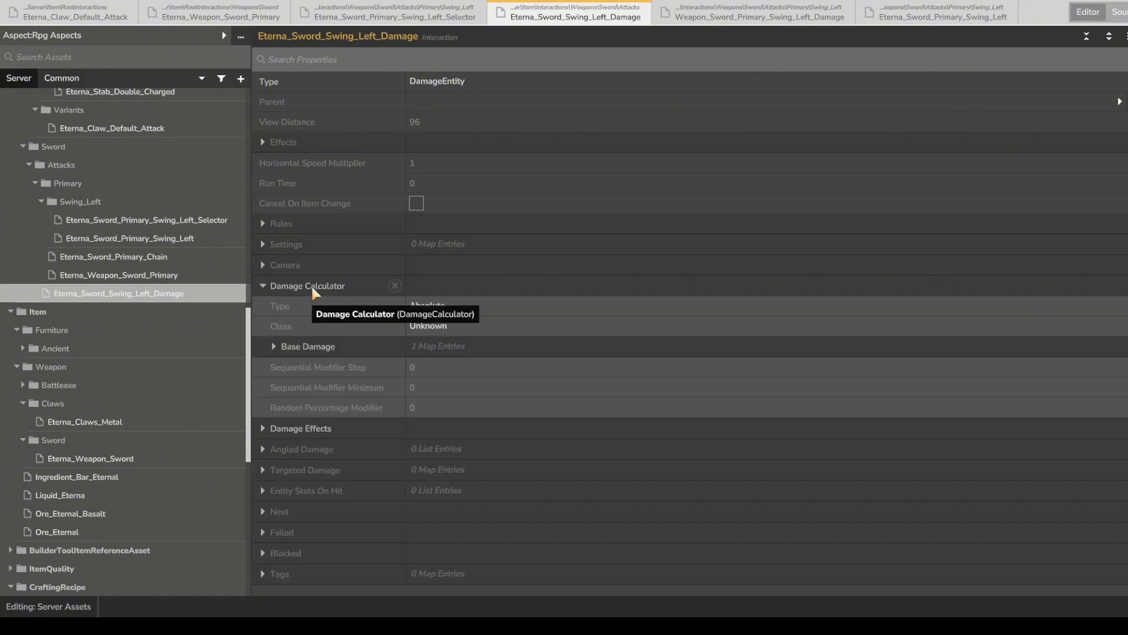
{"action": "left_click", "coordinate": [338, 347]}
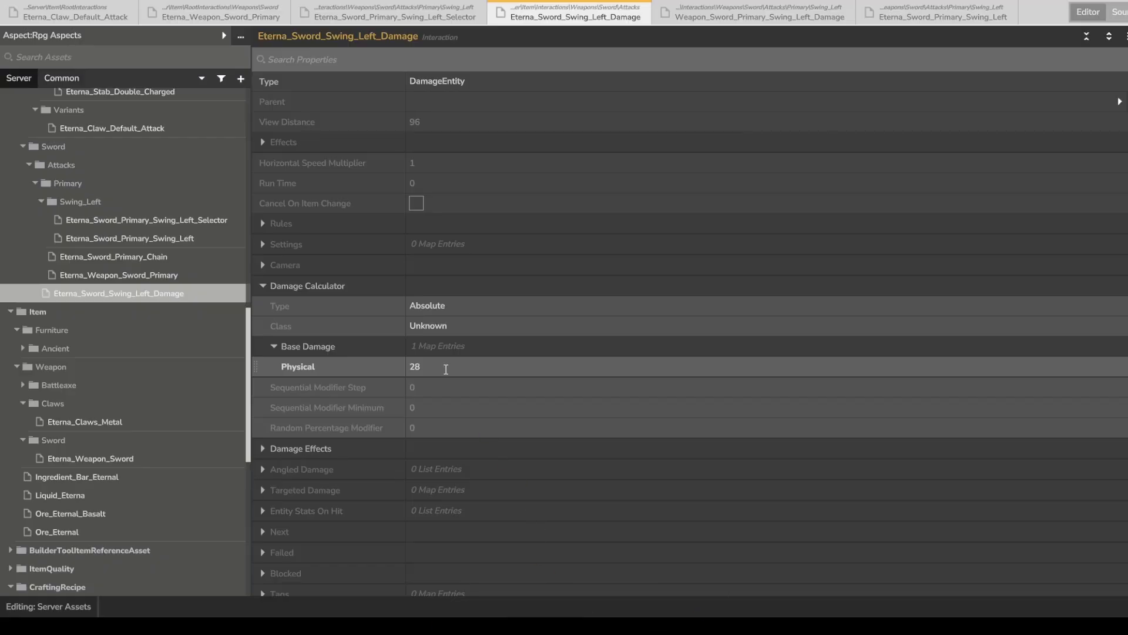
{"action": "left_click_drag", "start_coordinate": [446, 368], "coordinate": [289, 367]}
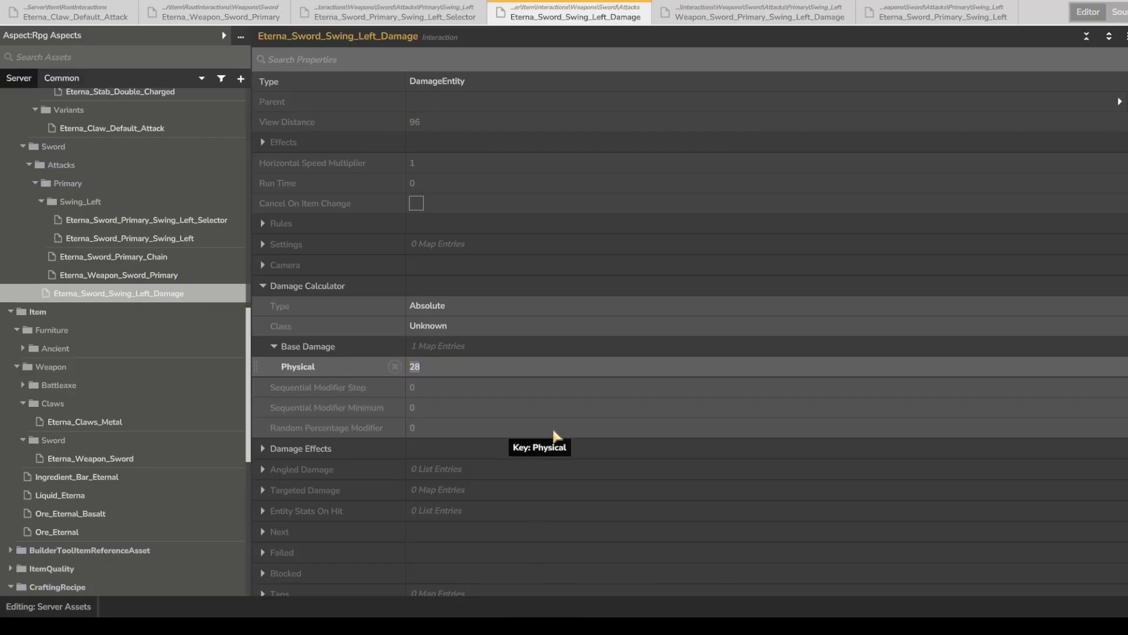
{"action": "left_click", "coordinate": [439, 367]}
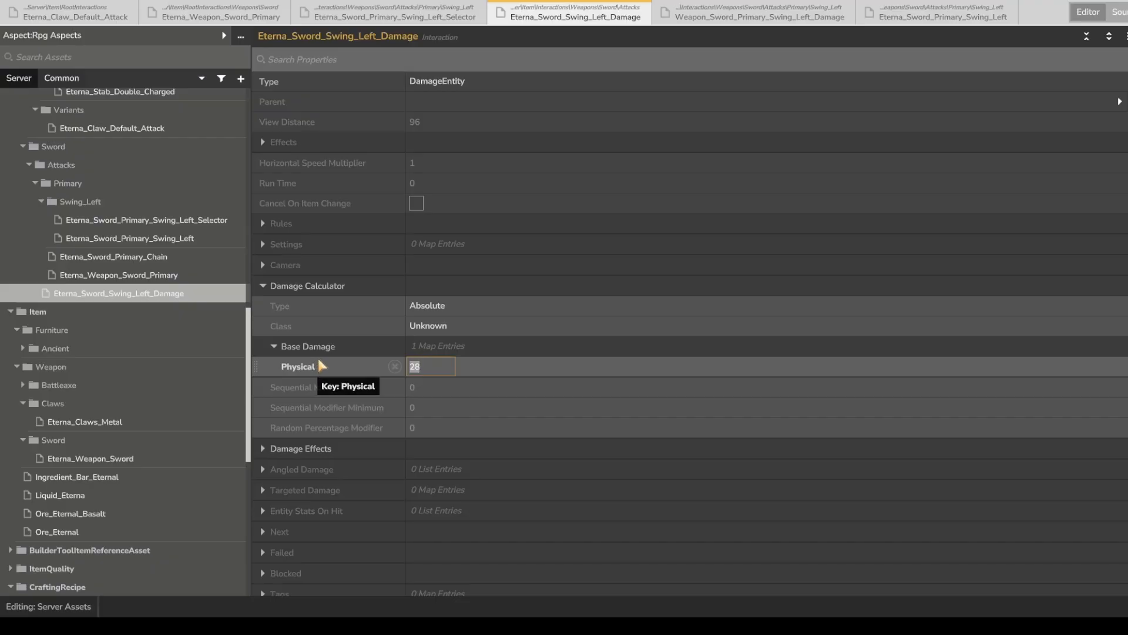
{"action": "type", "text": "15"}
{"action": "key", "text": "Return"}
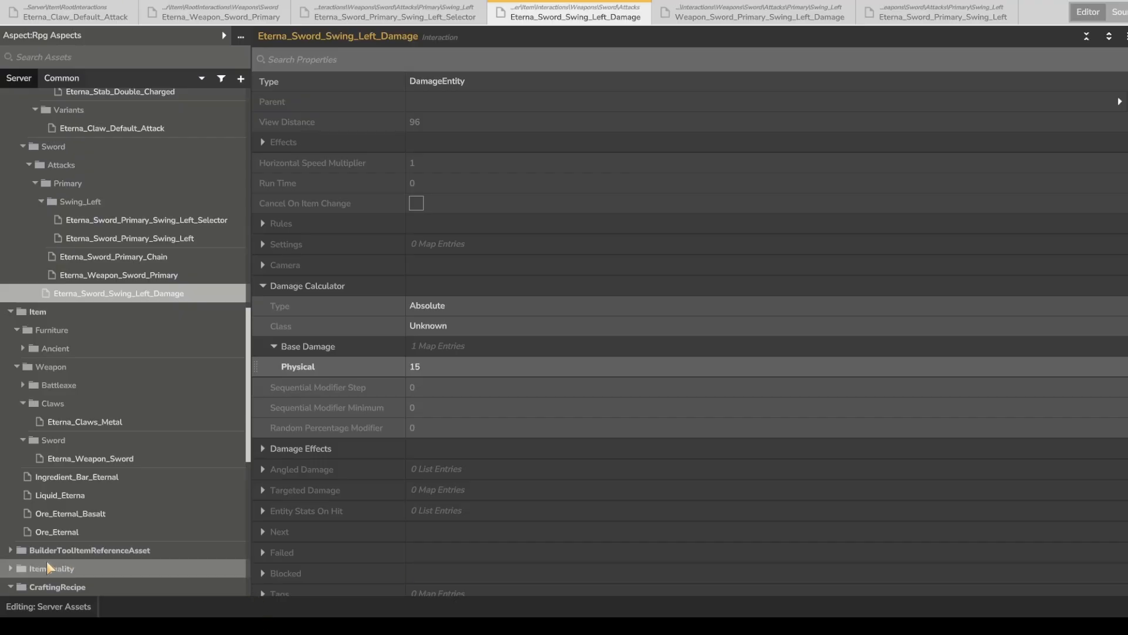
In the Eterna_Weapon_Sword_Primary interaction, set the Next entry 0 reference to Eterna_Sword_Primary_Chain from the Aspect:Rpg Aspects pack.
{"action": "left_click", "coordinate": [103, 272]}
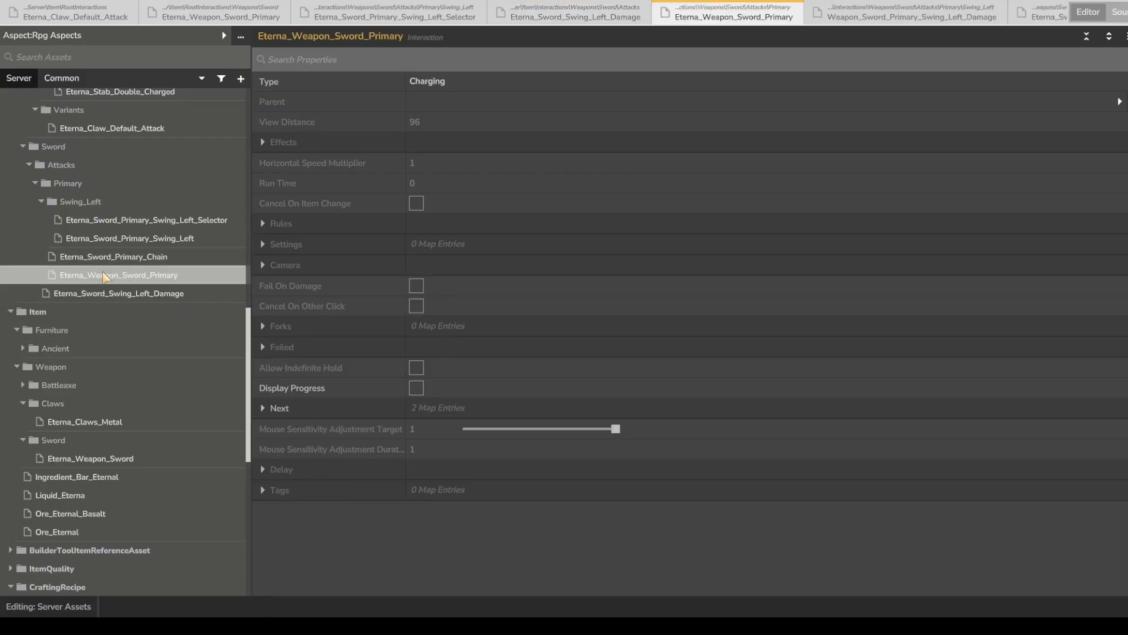
{"action": "left_click", "coordinate": [272, 407]}
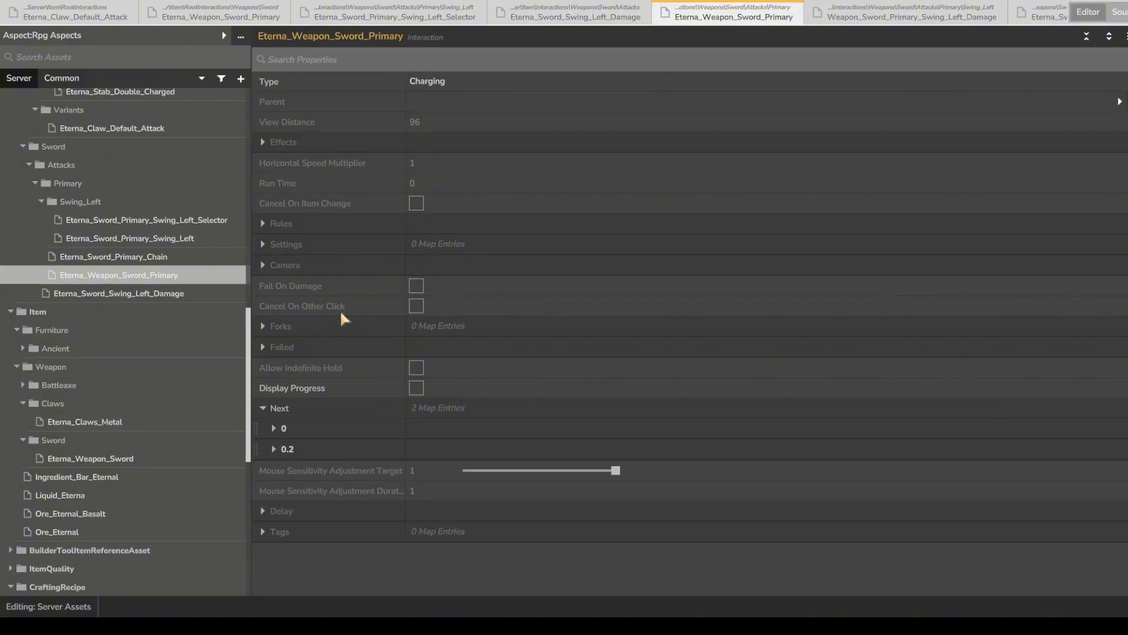
{"action": "left_click", "coordinate": [302, 449]}
{"action": "left_click", "coordinate": [320, 407]}
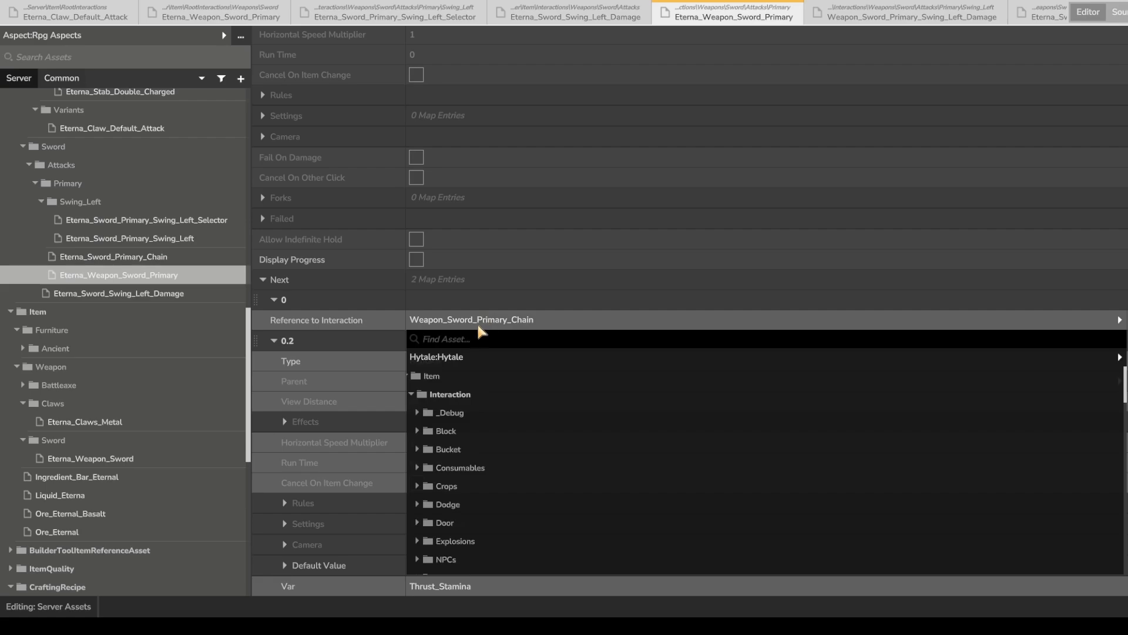
{"action": "scroll", "coordinate": [457, 399], "scroll_direction": "down", "scroll_amount": 5}
{"action": "scroll", "coordinate": [455, 403], "scroll_direction": "down", "scroll_amount": 2}
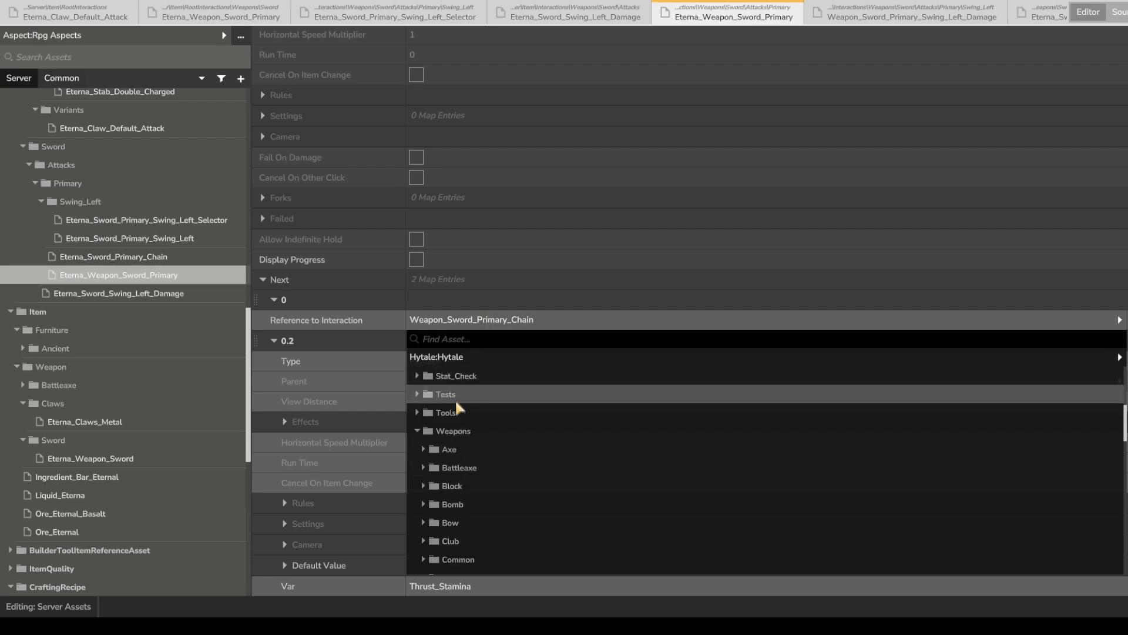
{"action": "scroll", "coordinate": [470, 403], "scroll_direction": "down", "scroll_amount": 3}
{"action": "scroll", "coordinate": [470, 390], "scroll_direction": "up", "scroll_amount": 6}
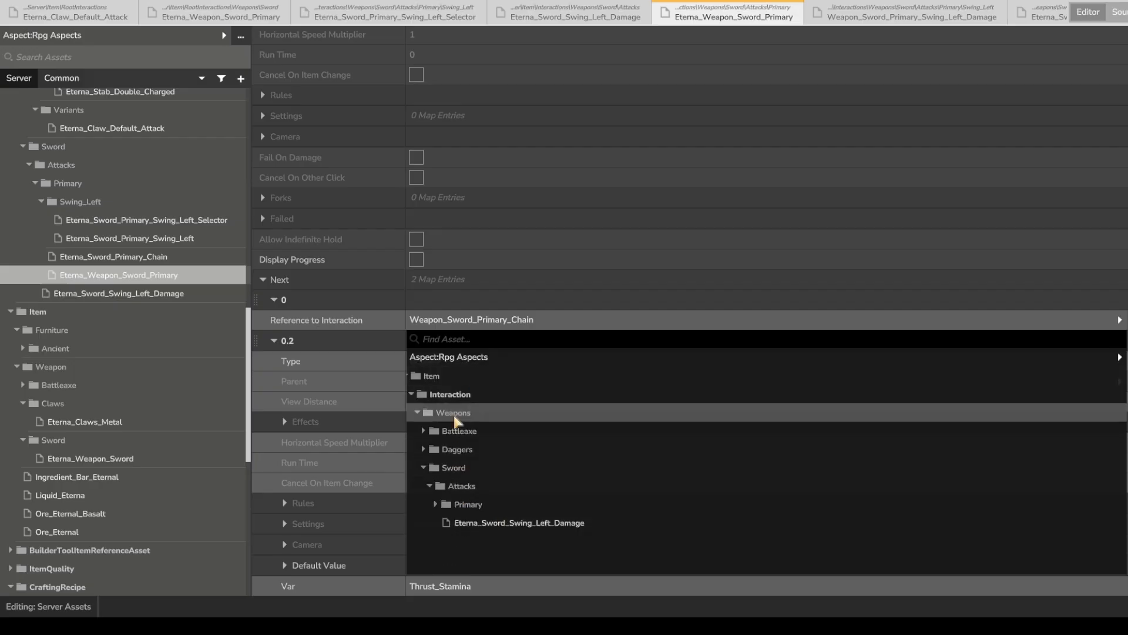
{"action": "left_click", "coordinate": [466, 504]}
{"action": "left_click", "coordinate": [497, 529]}
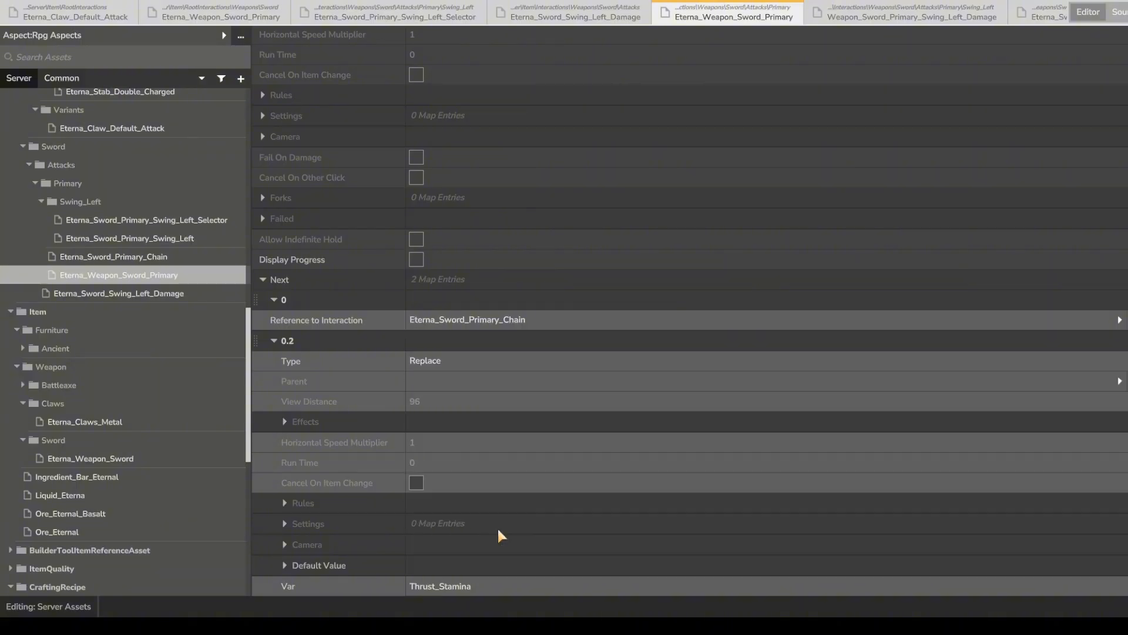
In Eterna_Sword_Primary_Chain, set the first Next entry's Default Value interaction reference to Eterna_Sword_Primary_Swing_Left from the Aspect:Rpg Aspects pack.
{"action": "left_click", "coordinate": [185, 258]}
{"action": "left_click", "coordinate": [280, 306]}
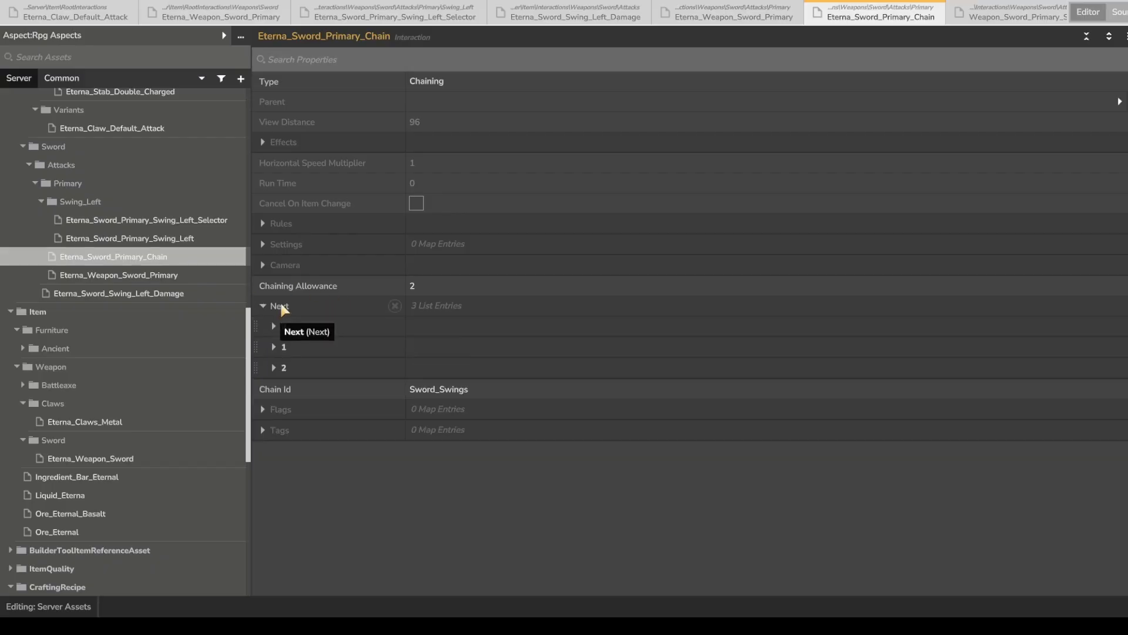
{"action": "left_click", "coordinate": [303, 326]}
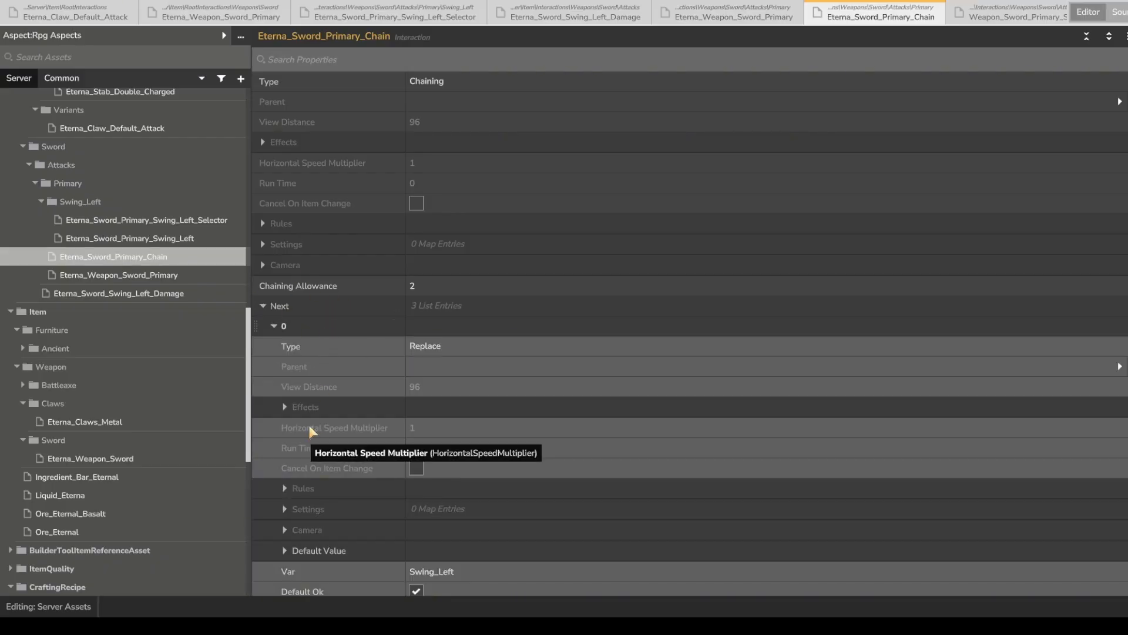
{"action": "scroll", "coordinate": [316, 421], "scroll_direction": "down", "scroll_amount": 2}
{"action": "left_click", "coordinate": [310, 442]}
{"action": "scroll", "coordinate": [310, 441], "scroll_direction": "down", "scroll_amount": 7}
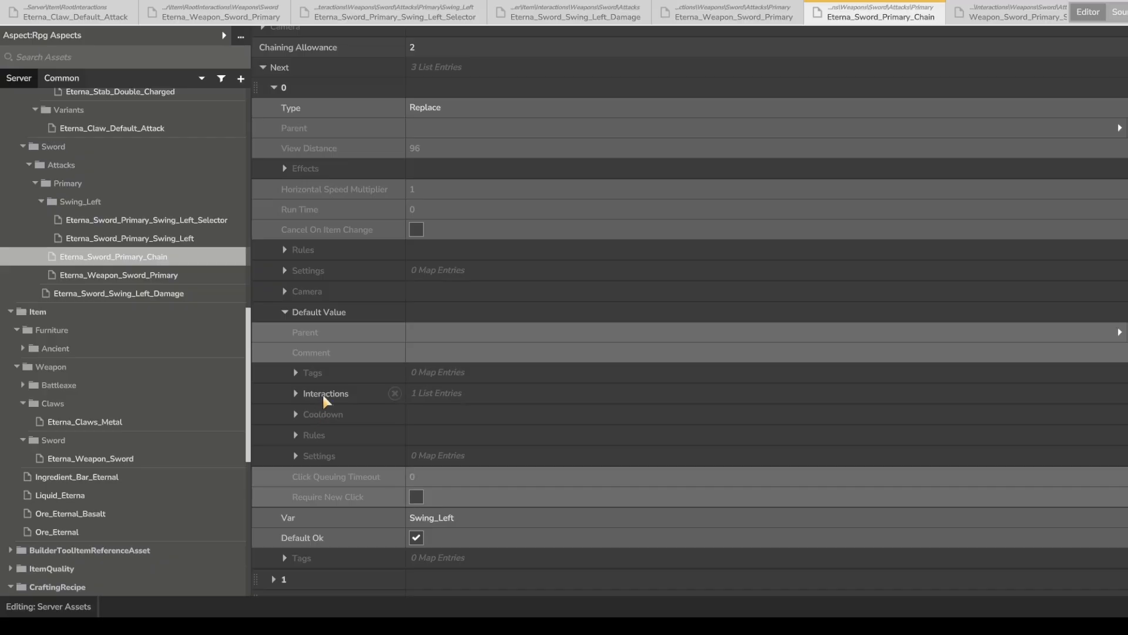
{"action": "left_click", "coordinate": [322, 393]}
{"action": "scroll", "coordinate": [321, 399], "scroll_direction": "down", "scroll_amount": 1}
{"action": "left_click", "coordinate": [322, 394]}
{"action": "scroll", "coordinate": [326, 389], "scroll_direction": "down", "scroll_amount": 2}
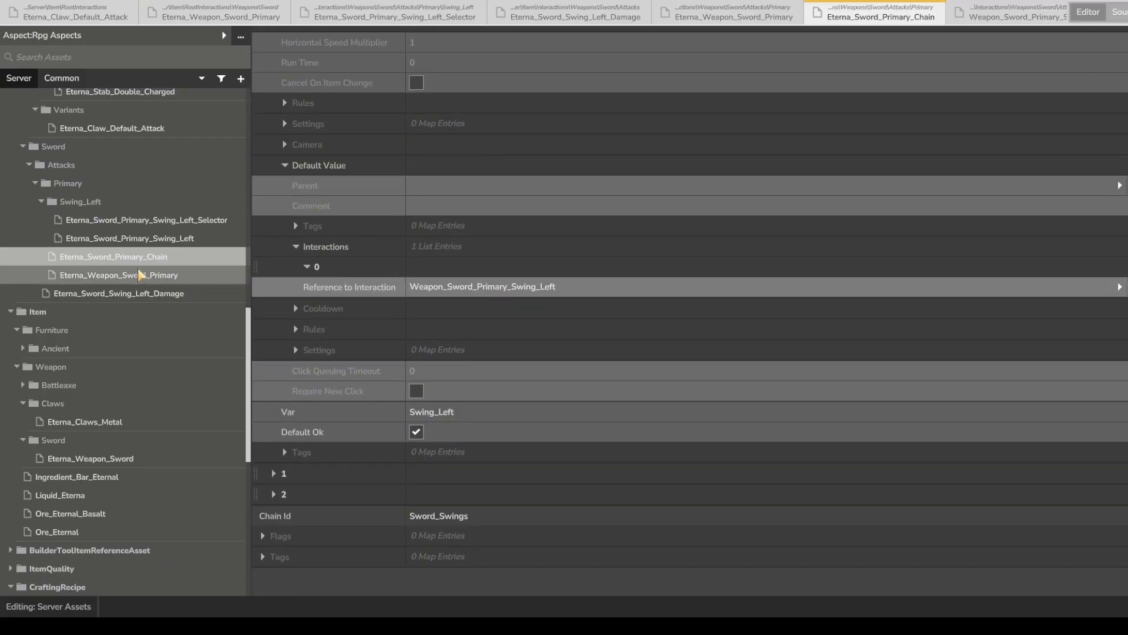
{"action": "left_click", "coordinate": [479, 289]}
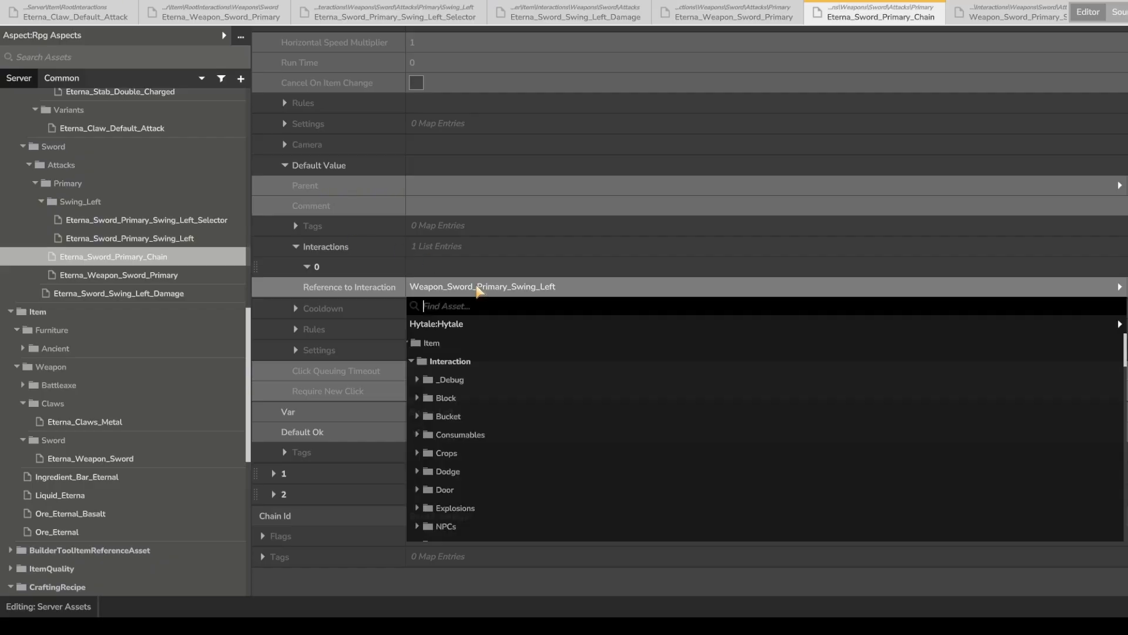
{"action": "left_click", "coordinate": [465, 323]}
{"action": "left_click", "coordinate": [458, 347]}
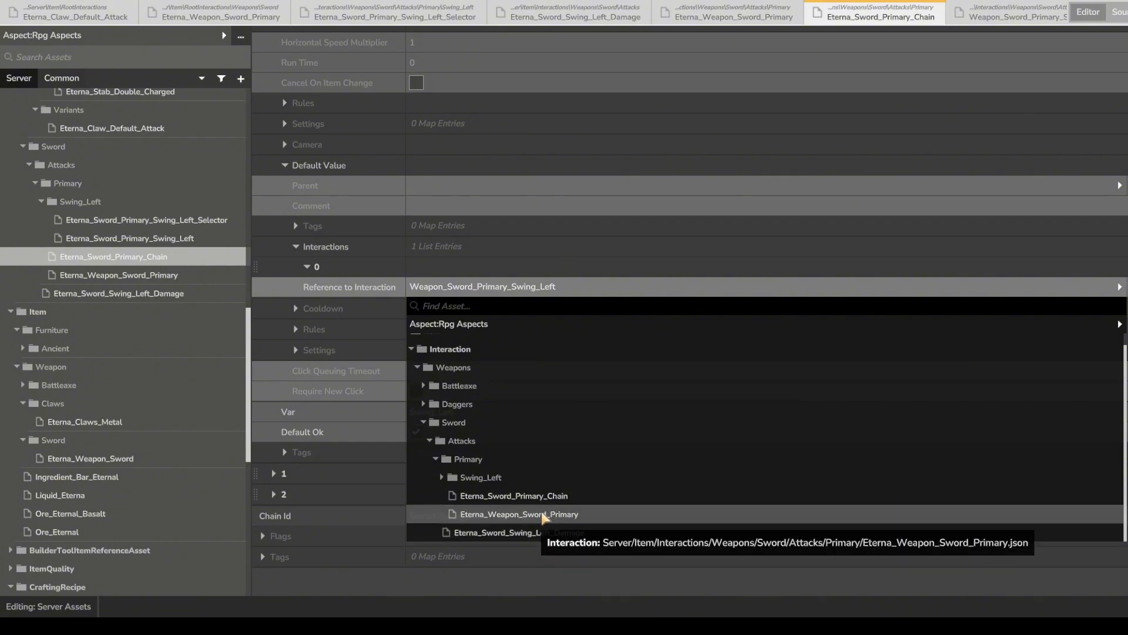
{"action": "left_click", "coordinate": [464, 478]}
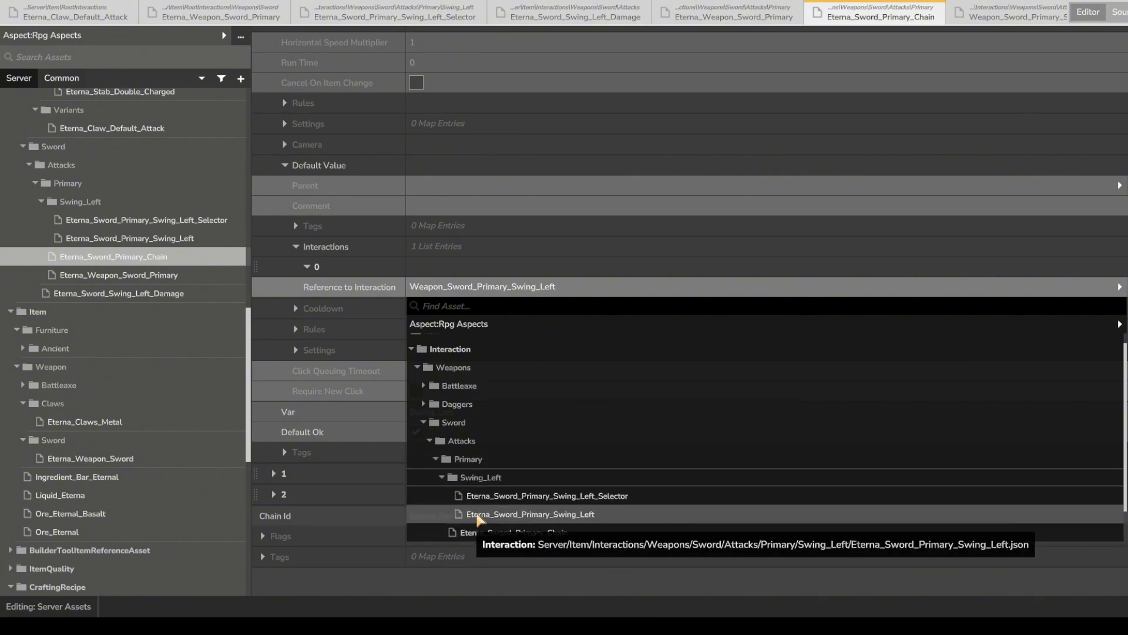
{"action": "left_click", "coordinate": [478, 515]}
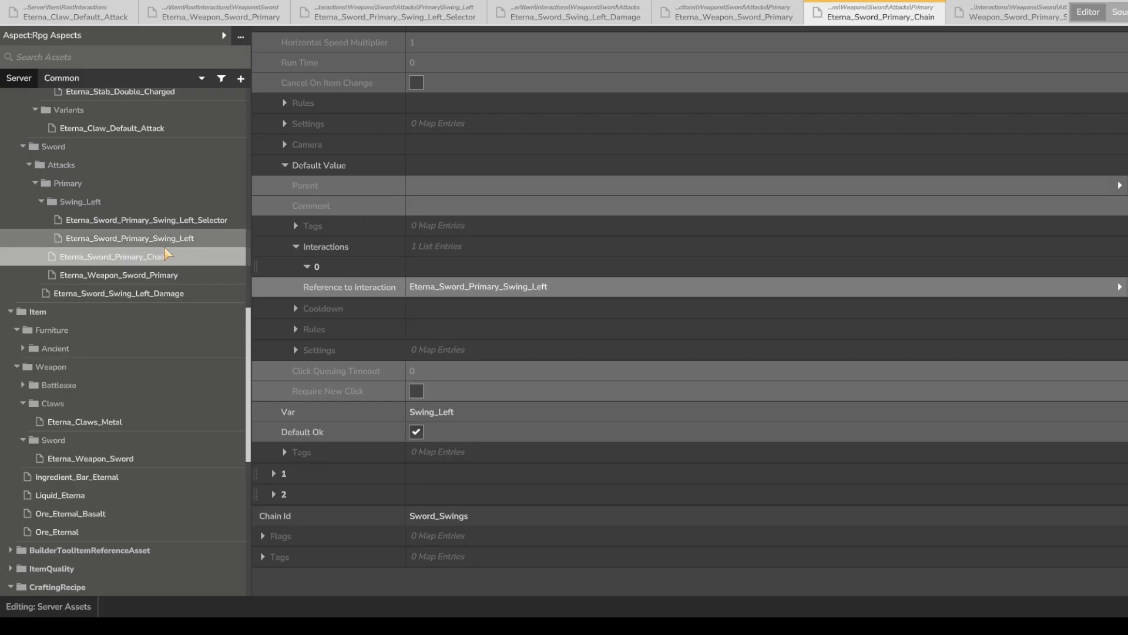
In Eterna_Sword_Primary_Swing_Left, set the Next Default Value's interaction reference to Eterna_Sword_Primary_Swing_Left_Selector from the Aspect:Rpg Aspects pack.
{"action": "left_click", "coordinate": [167, 238]}
{"action": "left_click", "coordinate": [288, 287]}
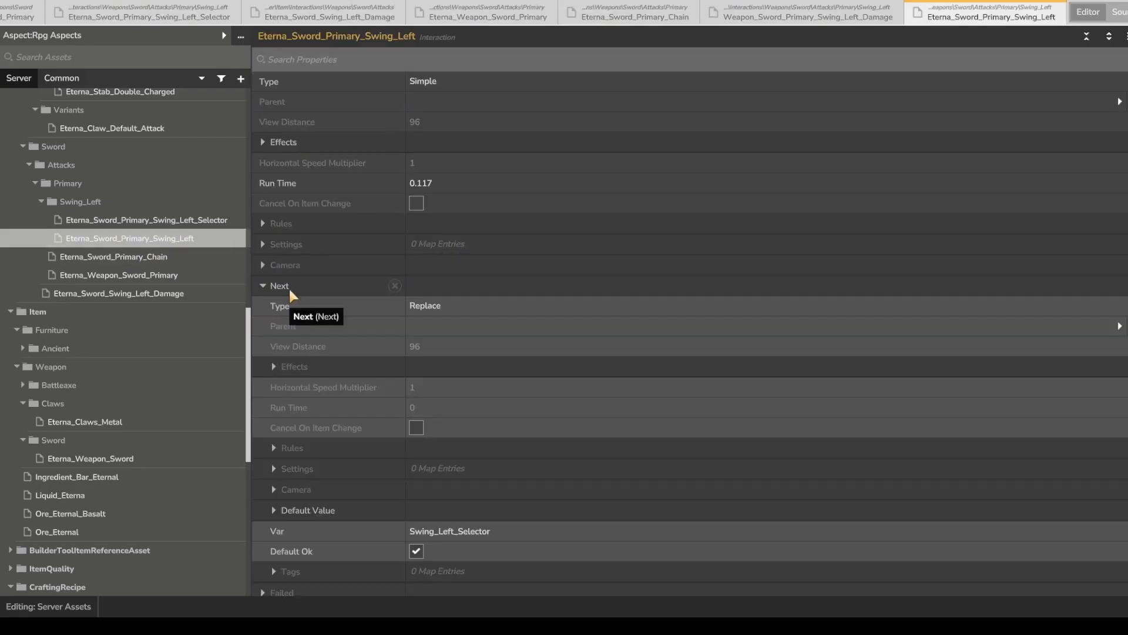
{"action": "scroll", "coordinate": [305, 295], "scroll_direction": "down", "scroll_amount": 2}
{"action": "left_click", "coordinate": [309, 400]}
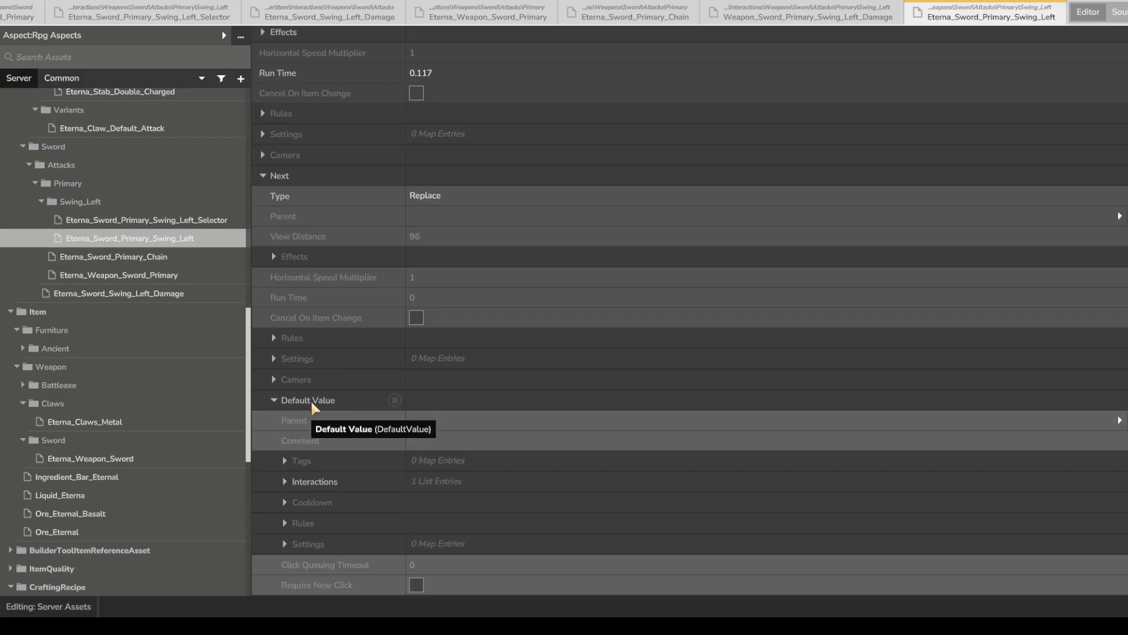
{"action": "scroll", "coordinate": [310, 394], "scroll_direction": "down", "scroll_amount": 2}
{"action": "left_click", "coordinate": [317, 371]}
{"action": "scroll", "coordinate": [329, 353], "scroll_direction": "down", "scroll_amount": 2}
{"action": "left_click", "coordinate": [304, 296]}
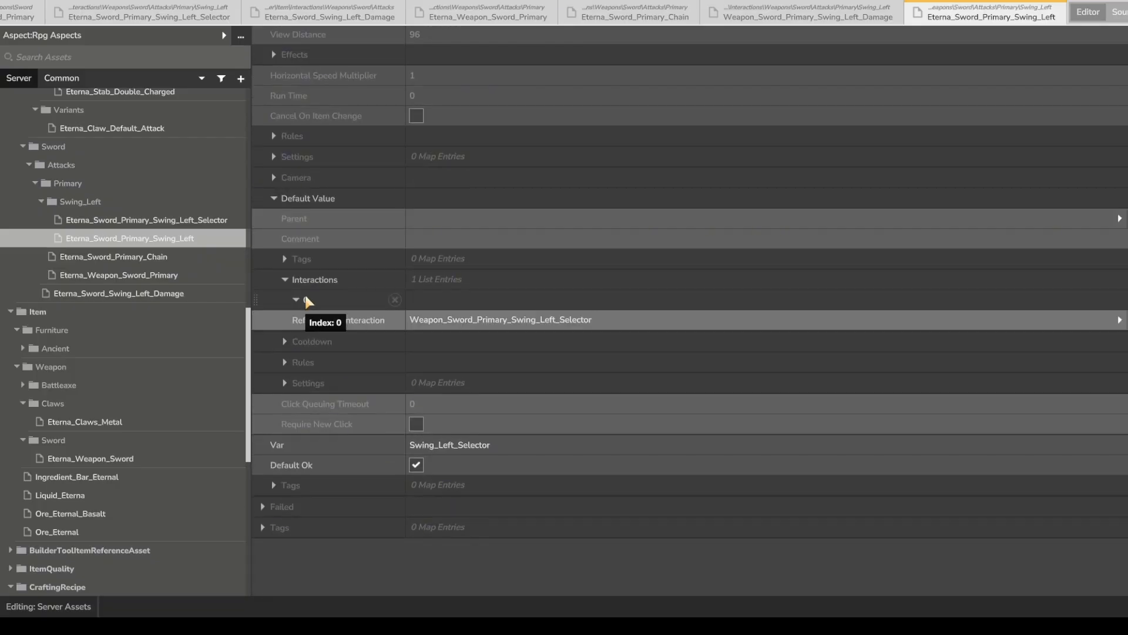
{"action": "left_click", "coordinate": [452, 320]}
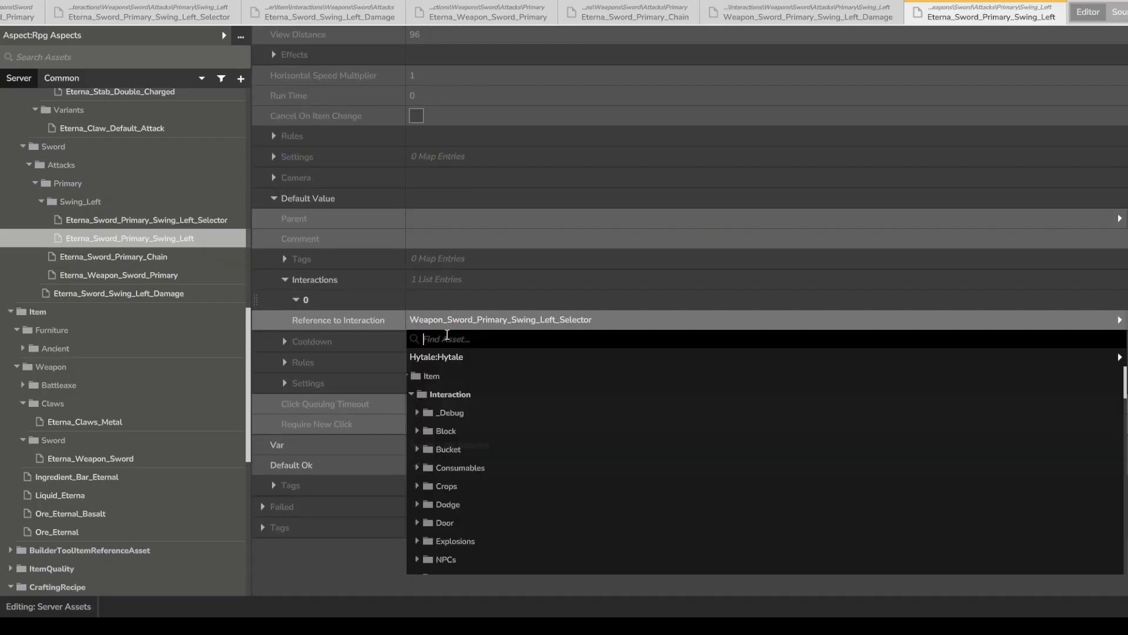
{"action": "left_click", "coordinate": [452, 358]}
{"action": "left_click", "coordinate": [444, 377]}
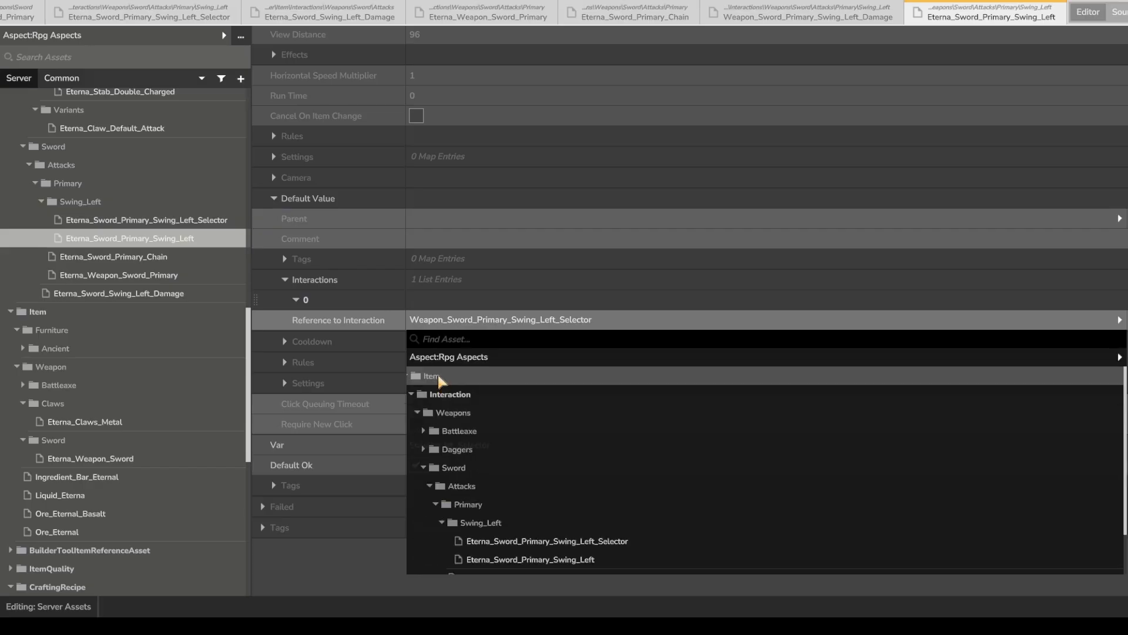
{"action": "scroll", "coordinate": [453, 471], "scroll_direction": "down", "scroll_amount": 1}
{"action": "left_click", "coordinate": [521, 493]}
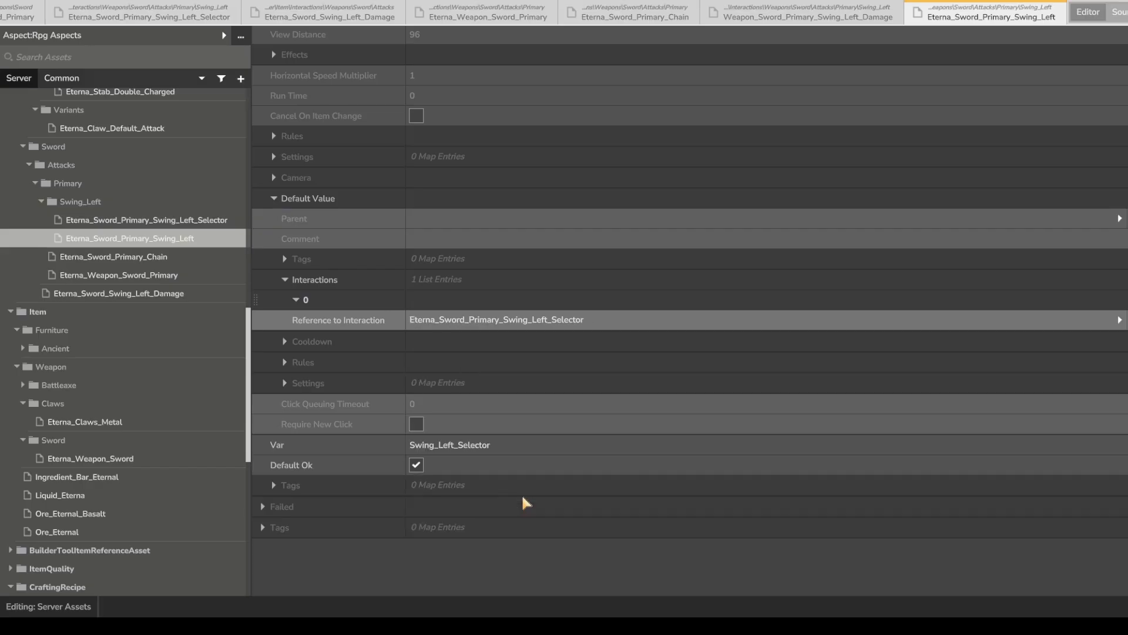
Review the Eterna sword's left-swing interactions, including the selector, Eterna_Sword_Primary_Swing_Left and Eterna_Sword_Swing_Left_Damage.
{"action": "left_click", "coordinate": [197, 221]}
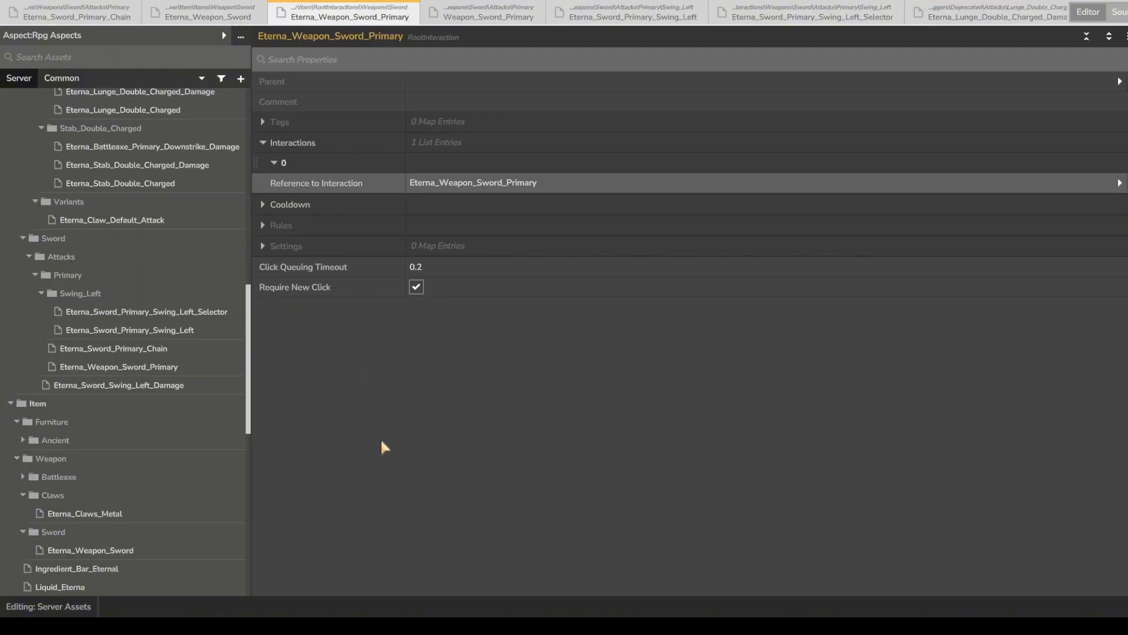
{"action": "scroll", "coordinate": [224, 410], "scroll_direction": "down", "scroll_amount": 1}
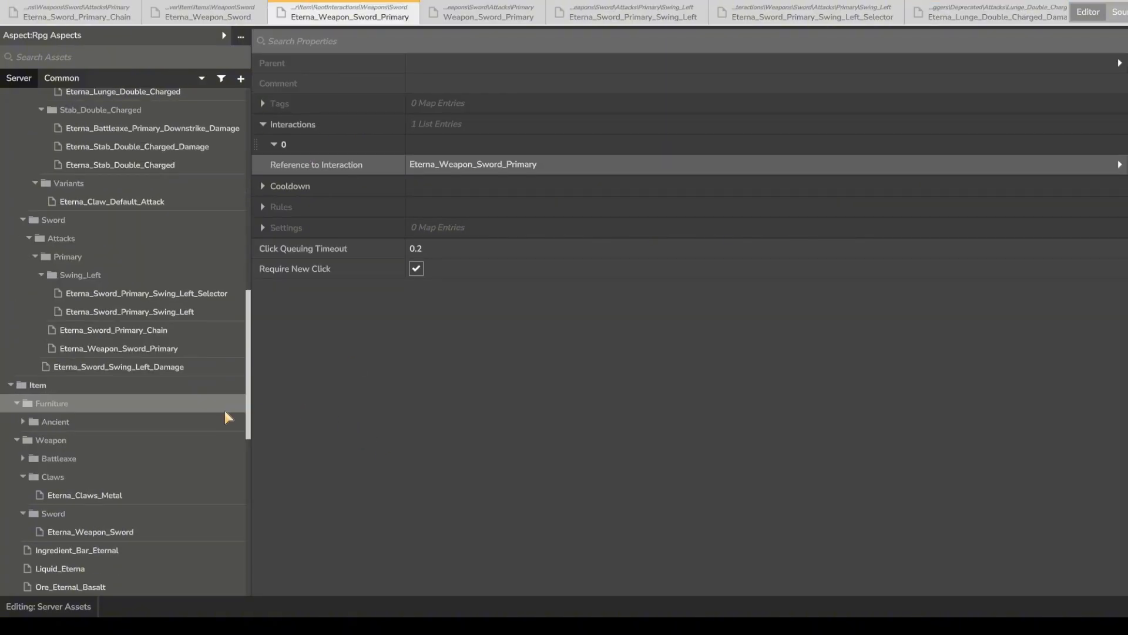
{"action": "scroll", "coordinate": [220, 411], "scroll_direction": "up", "scroll_amount": 1}
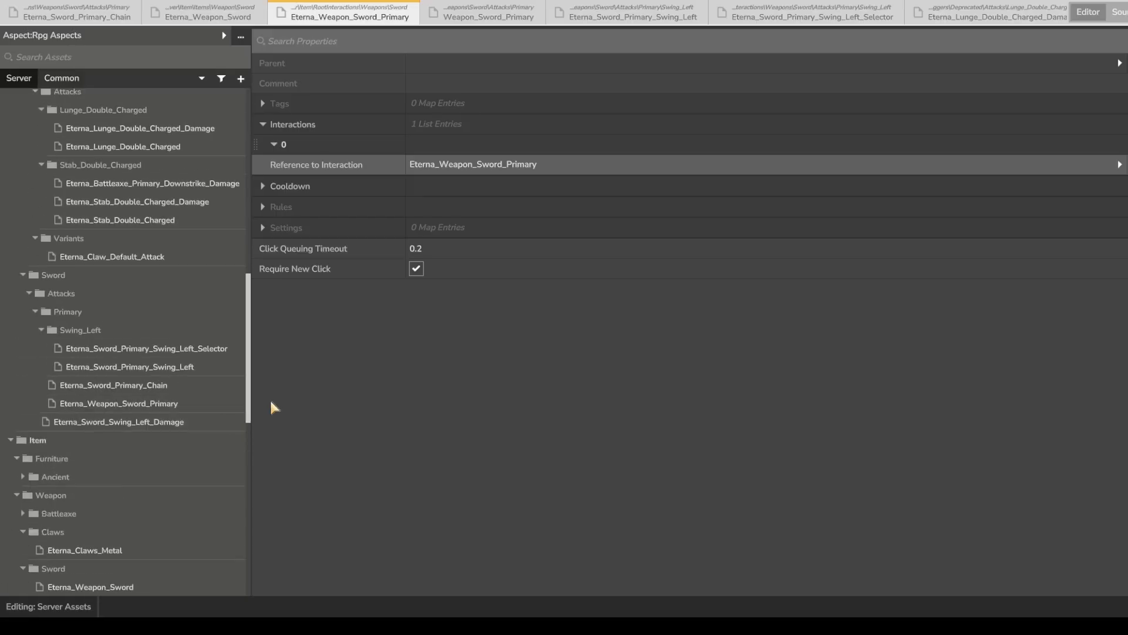
{"action": "scroll", "coordinate": [121, 296], "scroll_direction": "down", "scroll_amount": 1}
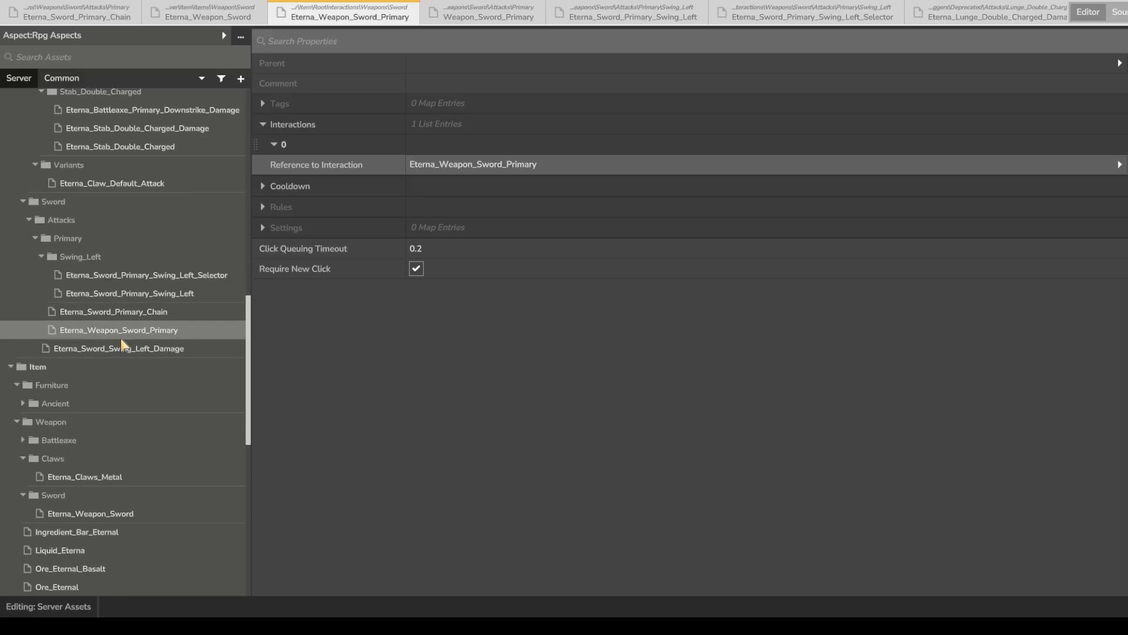
{"action": "left_click", "coordinate": [152, 291]}
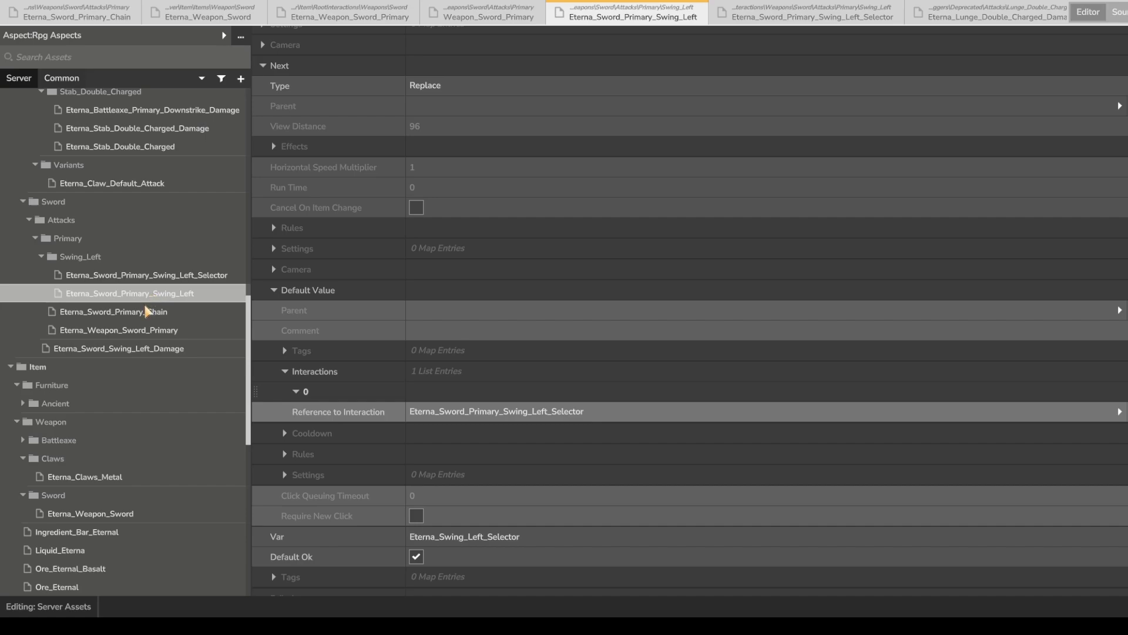
{"action": "left_click", "coordinate": [132, 347]}
{"action": "scroll", "coordinate": [138, 327], "scroll_direction": "up", "scroll_amount": 1}
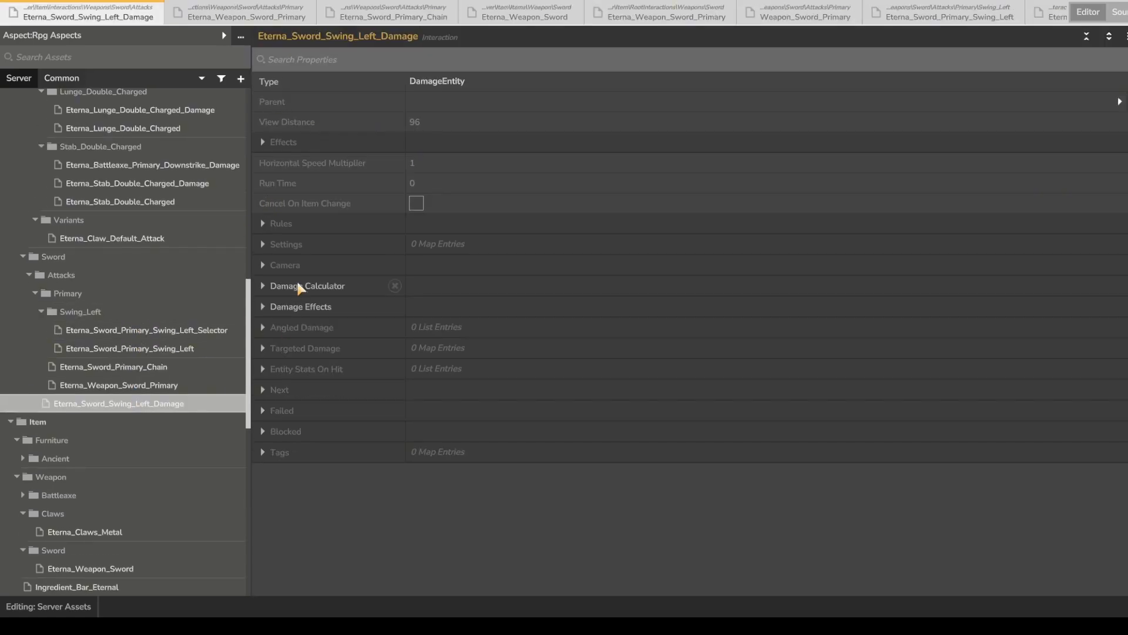
{"action": "scroll", "coordinate": [147, 318], "scroll_direction": "up", "scroll_amount": 2}
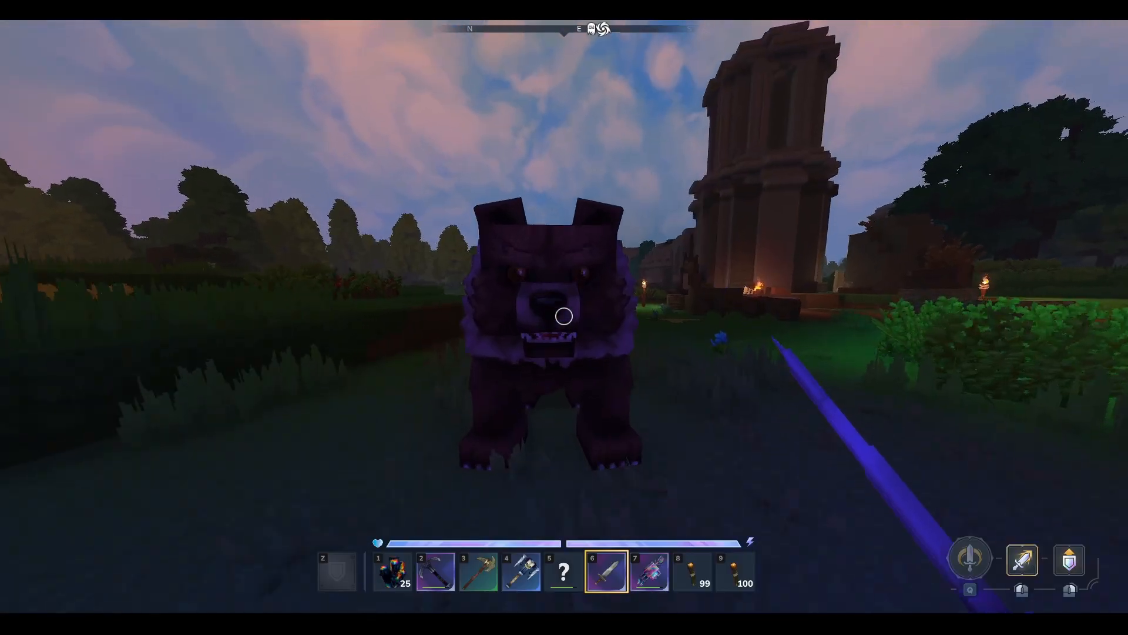
Switch to the game and strike the bear repeatedly with the Eterna sword to test its primary attack.
{"action": "left_click", "coordinate": [564, 316]}
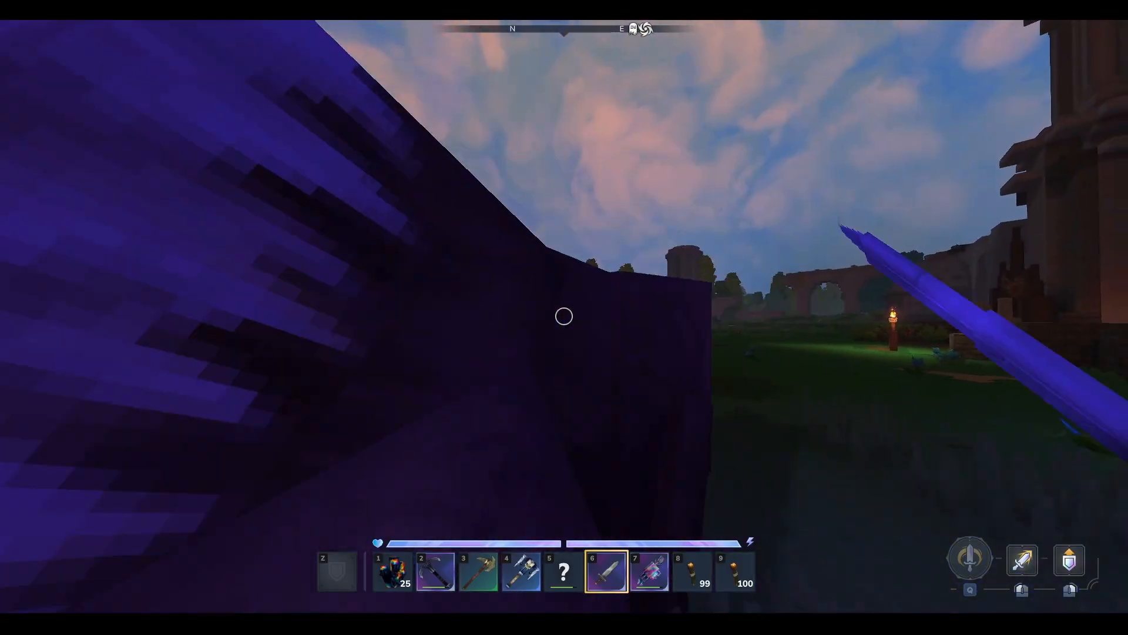
{"action": "left_click", "coordinate": [565, 316]}
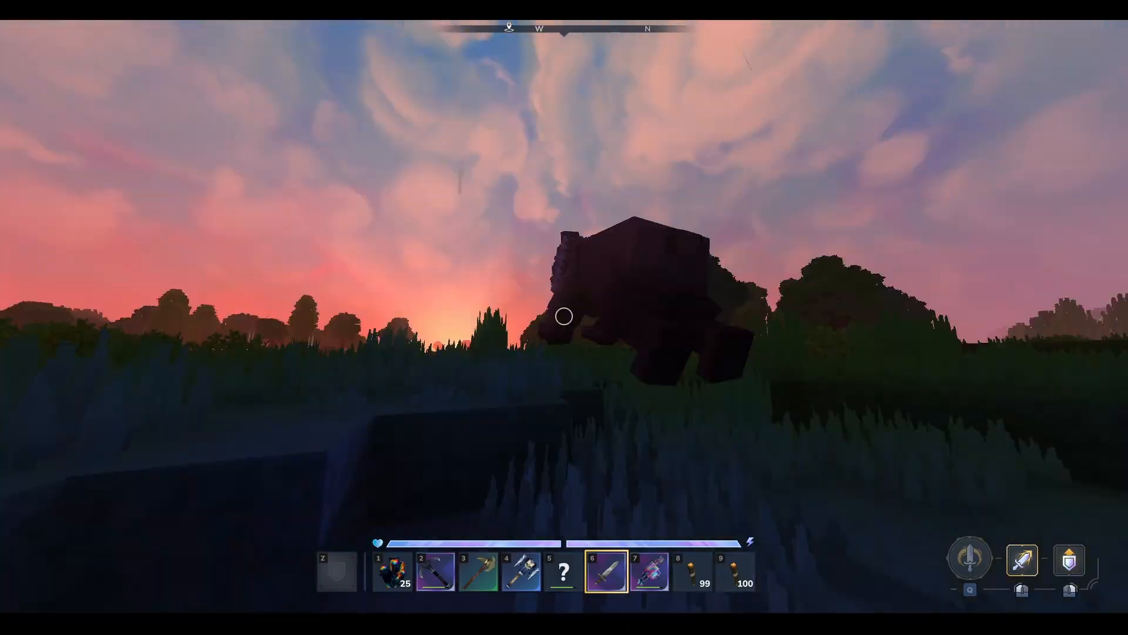
{"action": "left_click", "coordinate": [564, 317]}
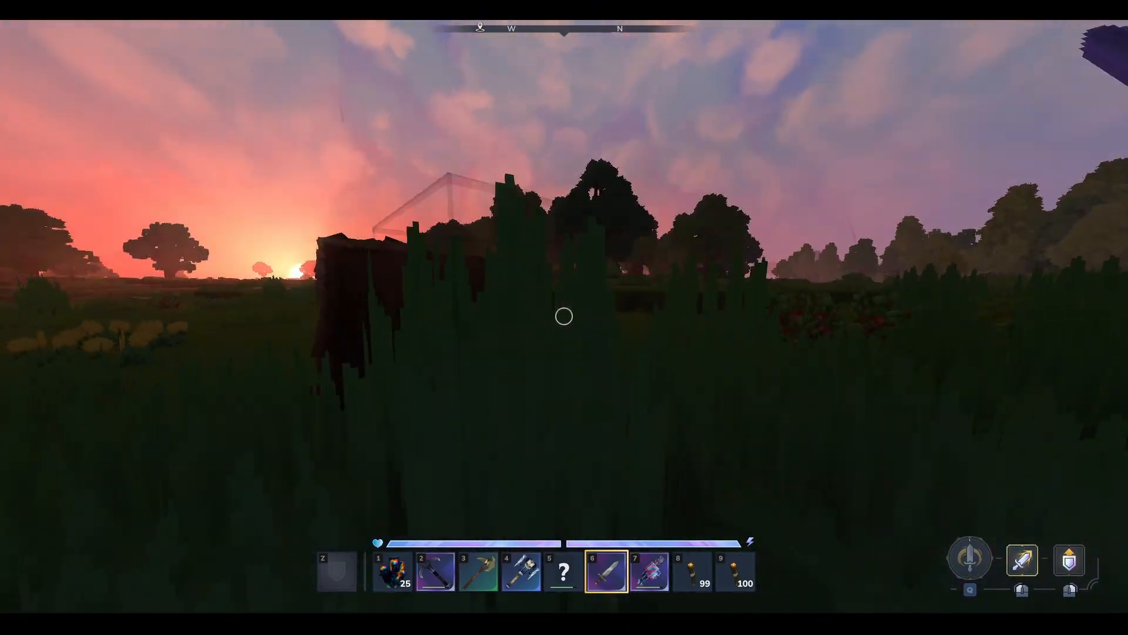
{"action": "left_click", "coordinate": [565, 316]}
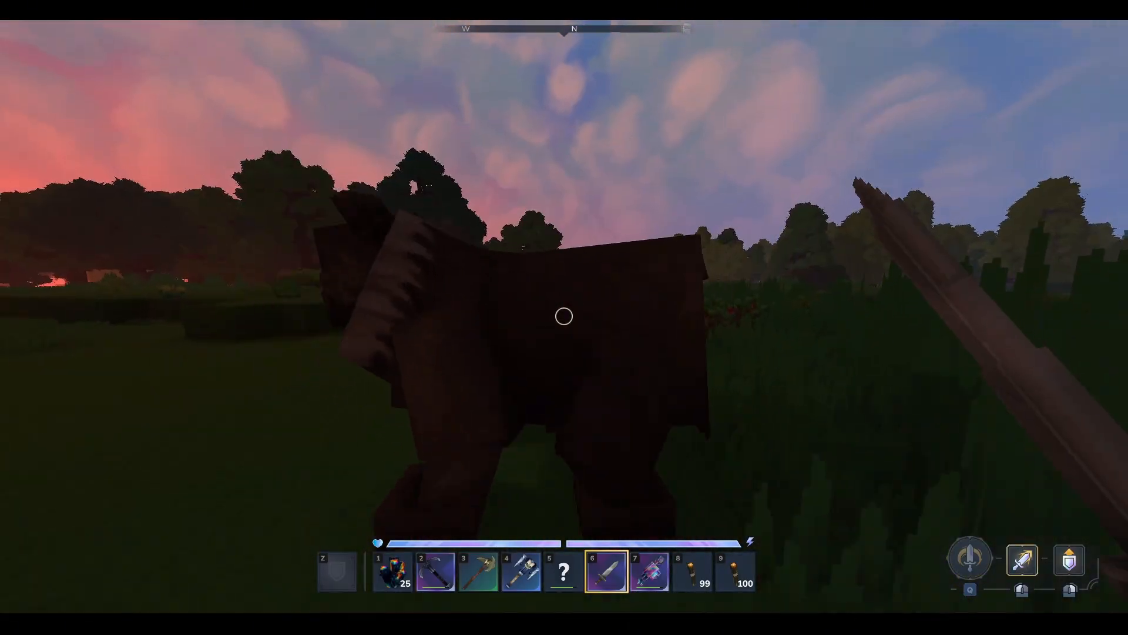
{"action": "left_click", "coordinate": [564, 317]}
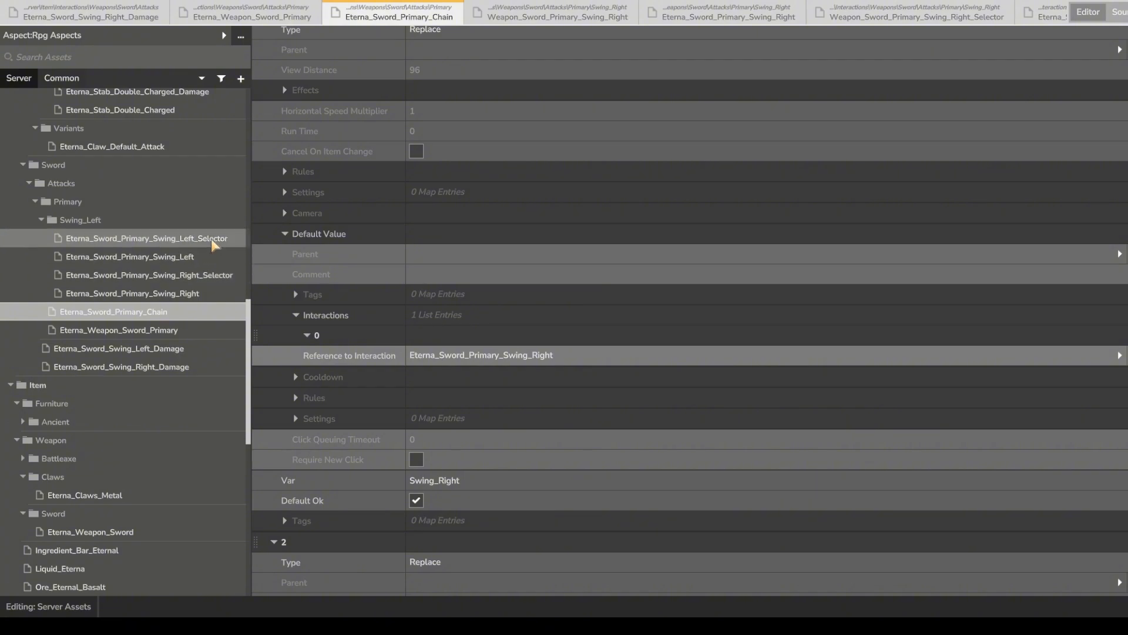
Return to the Asset Editor and open the Eterna_Weapon_Sword item to examine its interactions.
{"action": "scroll", "coordinate": [173, 338], "scroll_direction": "down", "scroll_amount": 3}
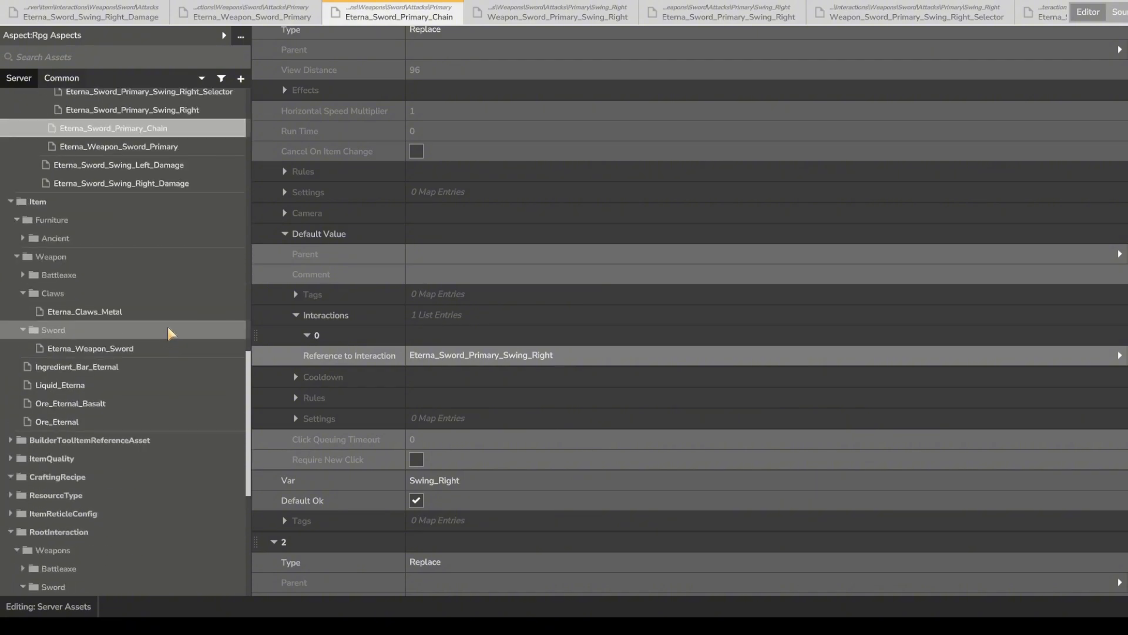
{"action": "scroll", "coordinate": [167, 329], "scroll_direction": "up", "scroll_amount": 1}
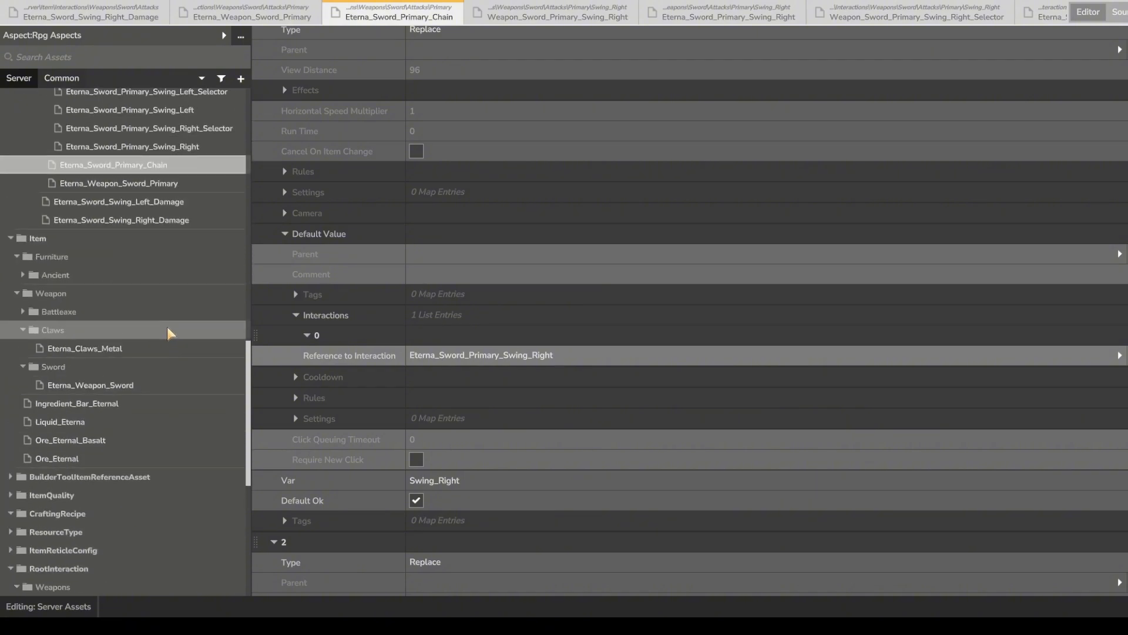
{"action": "left_click", "coordinate": [126, 384]}
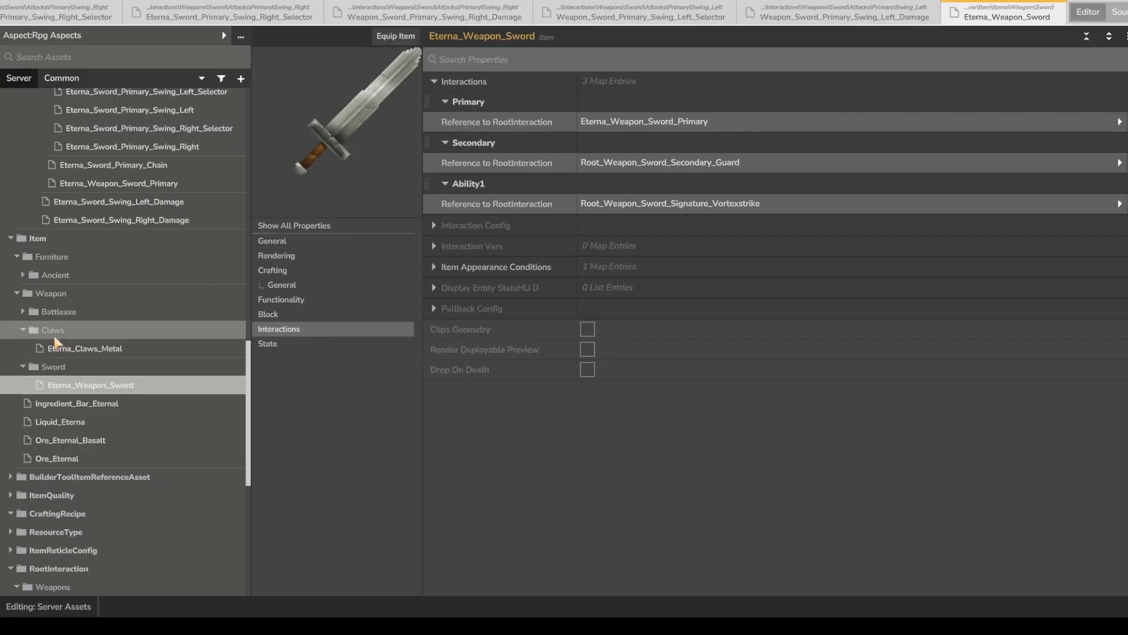
{"action": "left_click", "coordinate": [54, 336]}
{"action": "left_click", "coordinate": [62, 343]}
{"action": "left_click", "coordinate": [58, 294]}
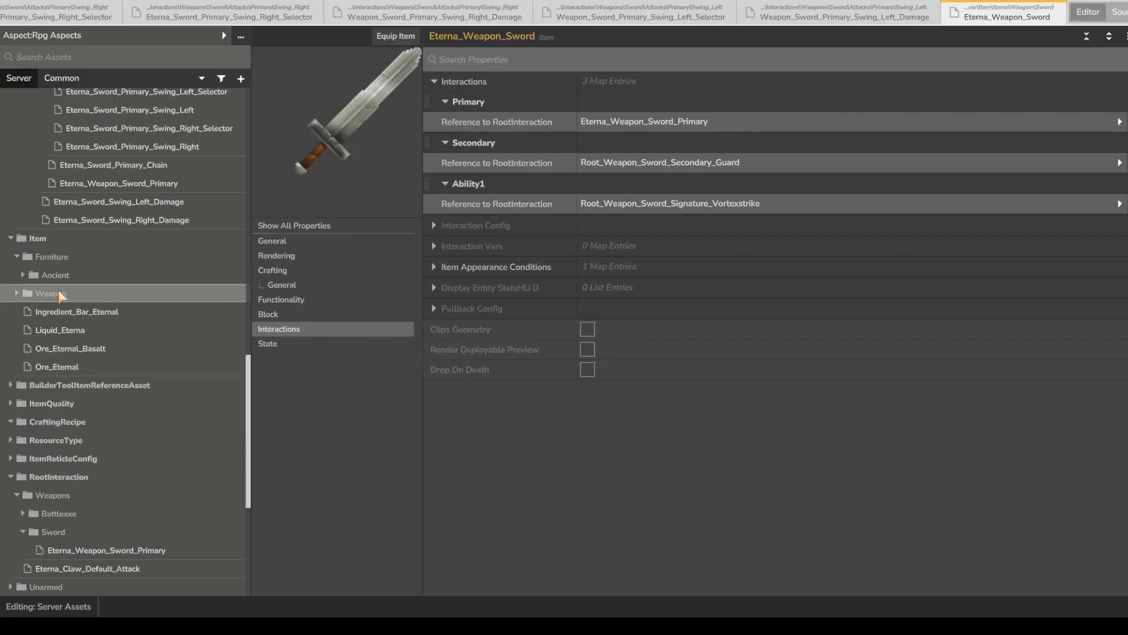
{"action": "left_click", "coordinate": [56, 292]}
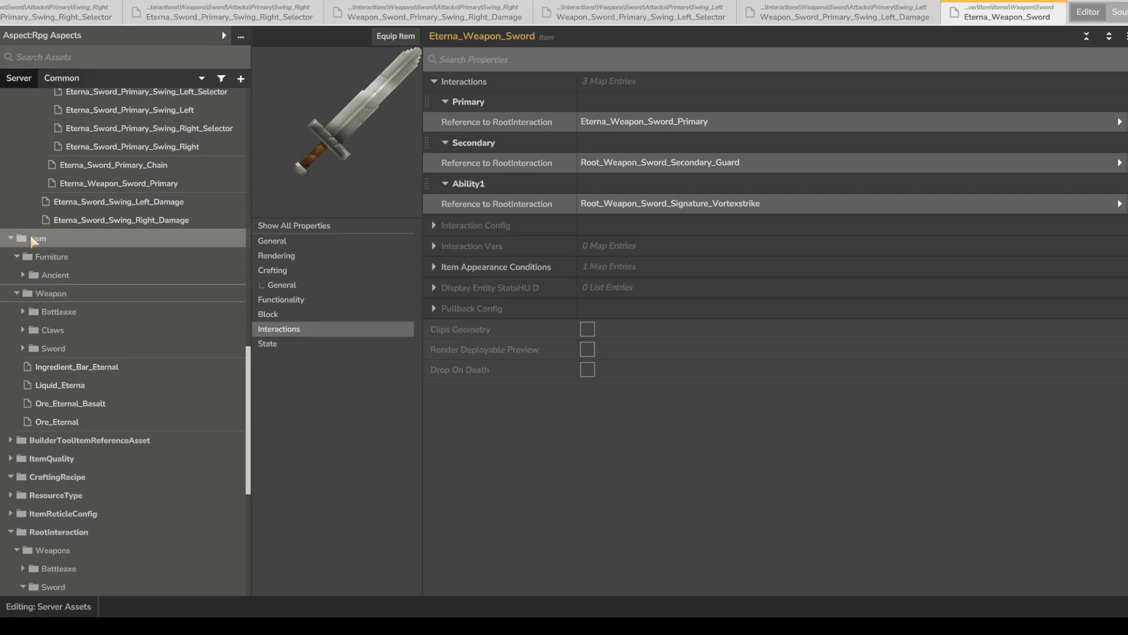
{"action": "left_click", "coordinate": [42, 349]}
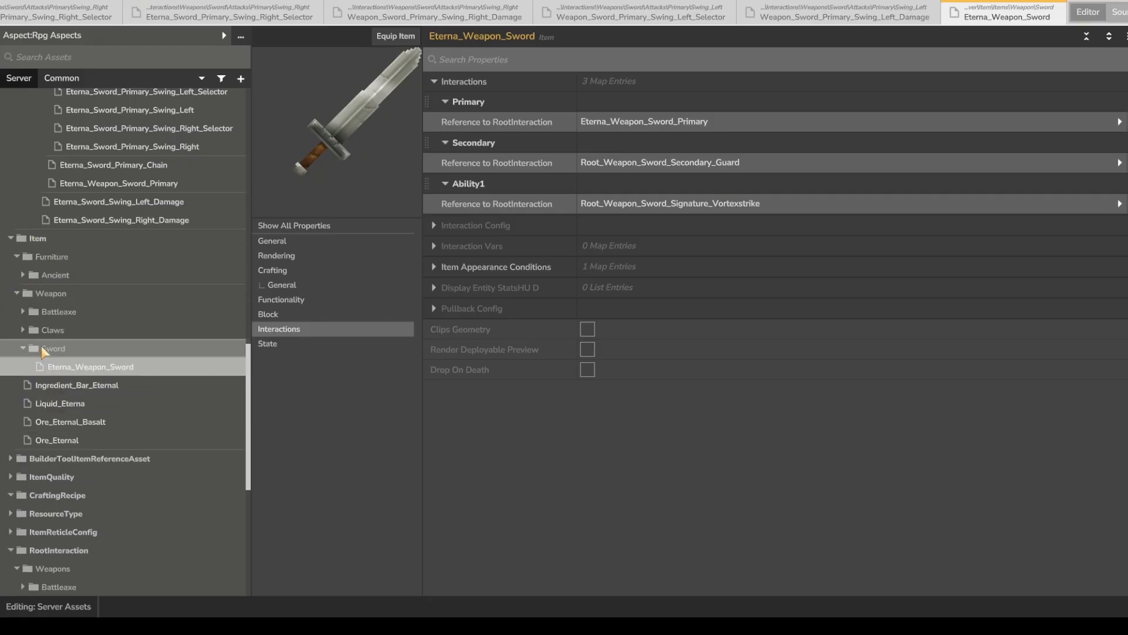
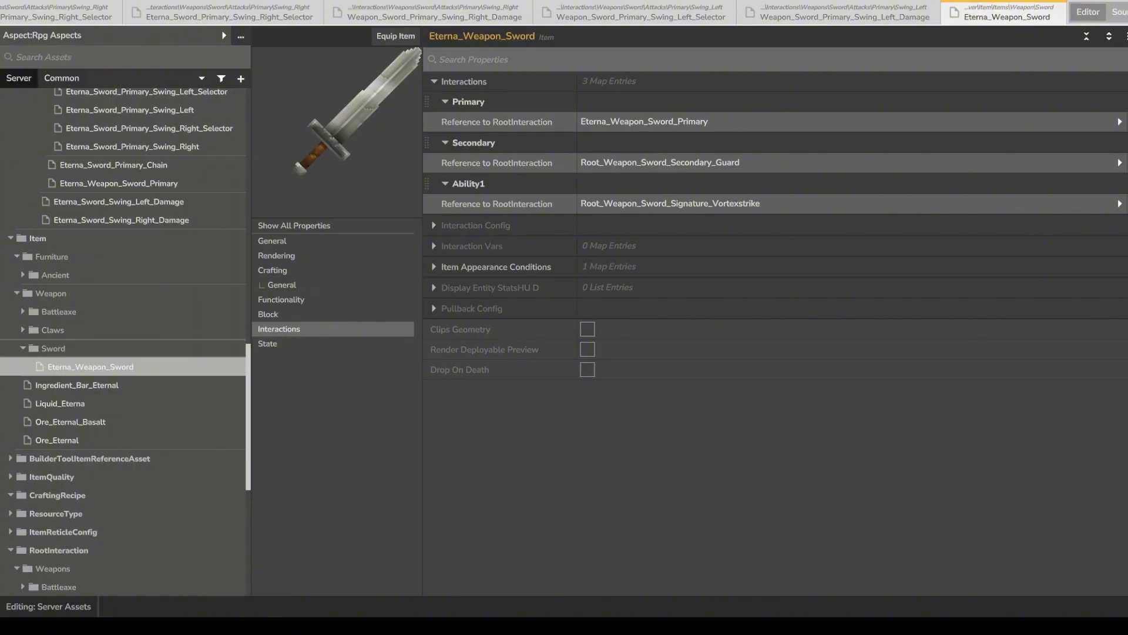
Open the Eterna sword's primary root interaction, Eterna_Weapon_Sword_Primary, and set its Cooldown to 0.1.
{"action": "left_click", "coordinate": [1120, 121]}
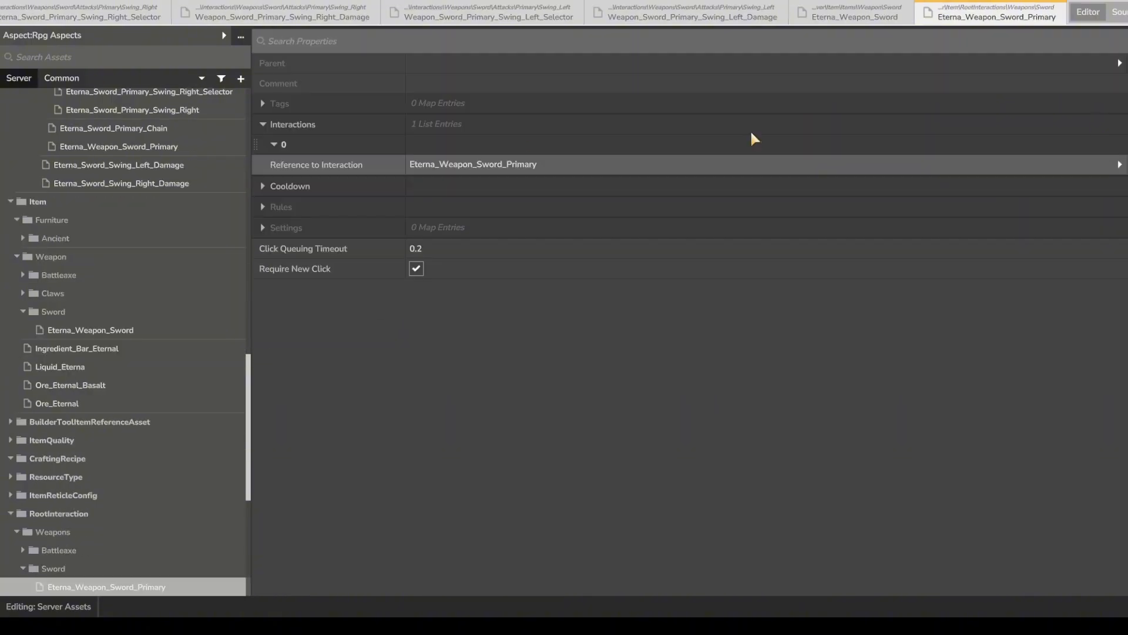
{"action": "left_click", "coordinate": [305, 146]}
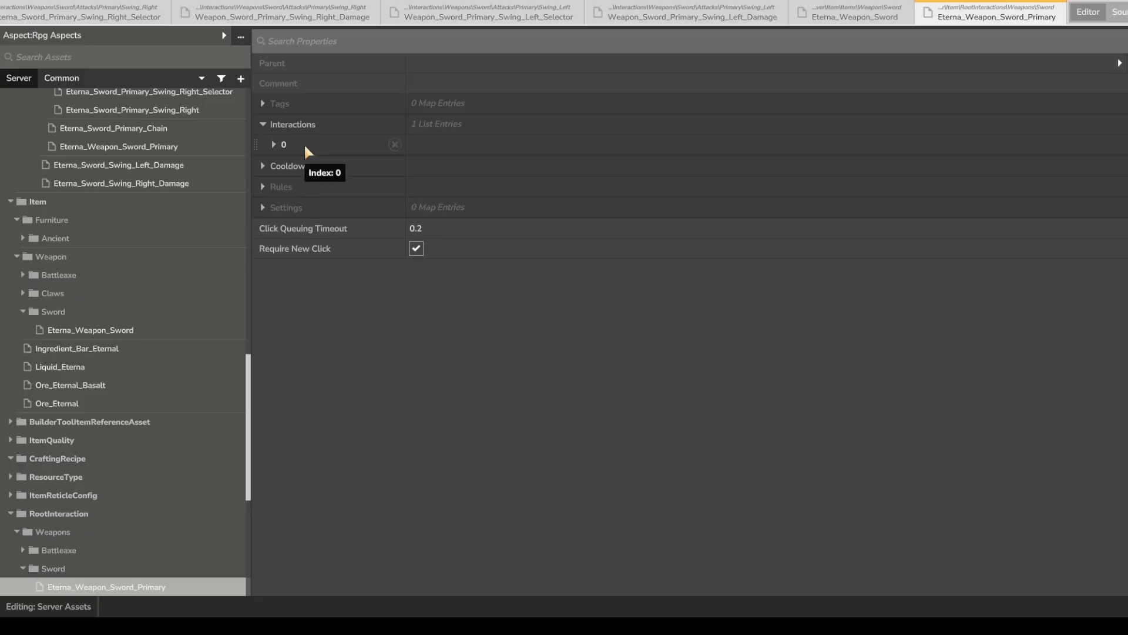
{"action": "left_click", "coordinate": [302, 147]}
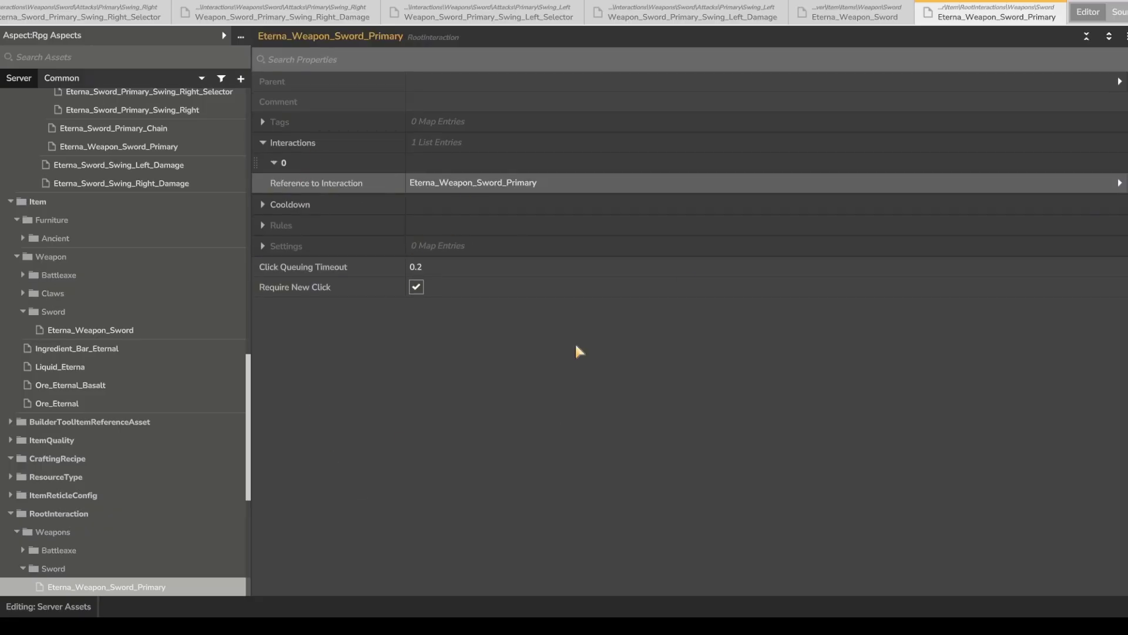
{"action": "left_click", "coordinate": [350, 203]}
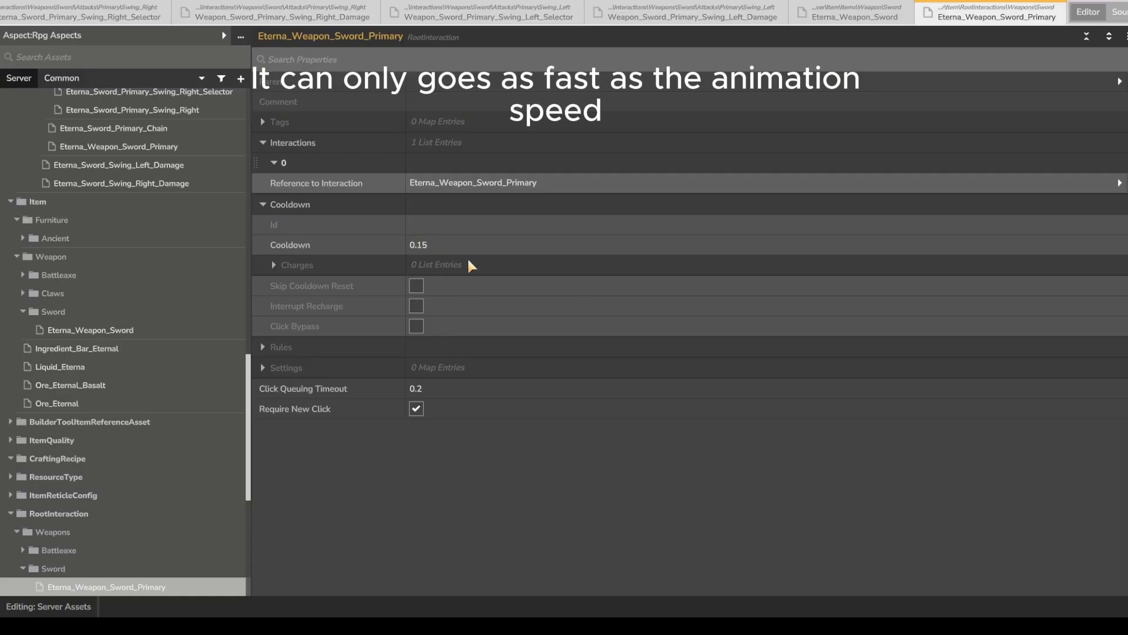
{"action": "left_click", "coordinate": [432, 245]}
{"action": "key", "text": "BackSpace"}
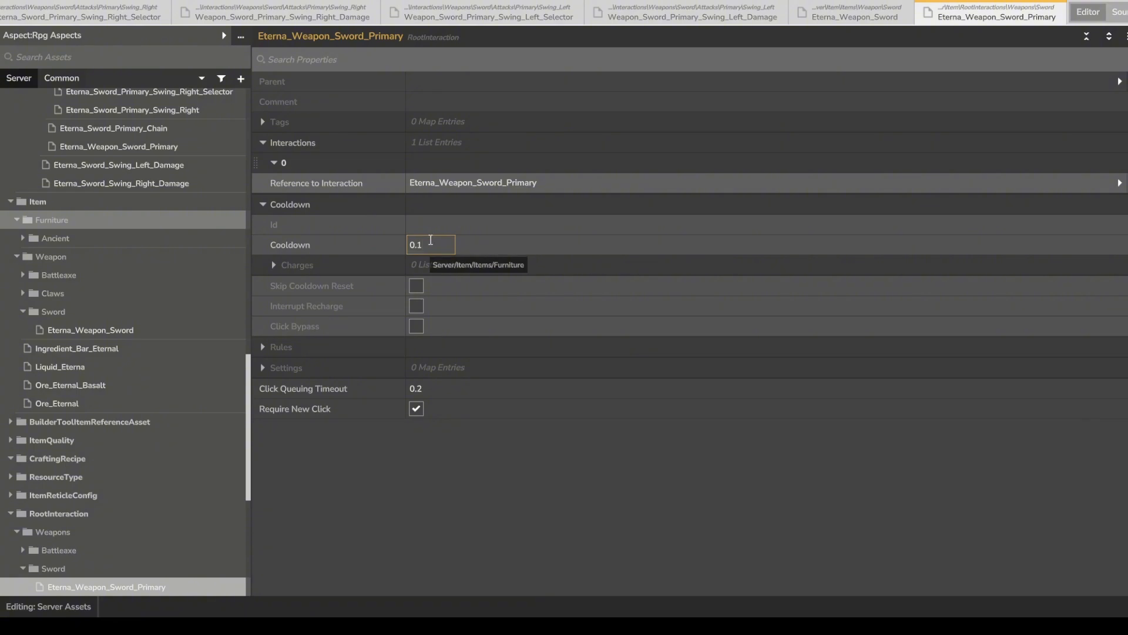
{"action": "left_click", "coordinate": [330, 260]}
{"action": "left_click", "coordinate": [324, 263]}
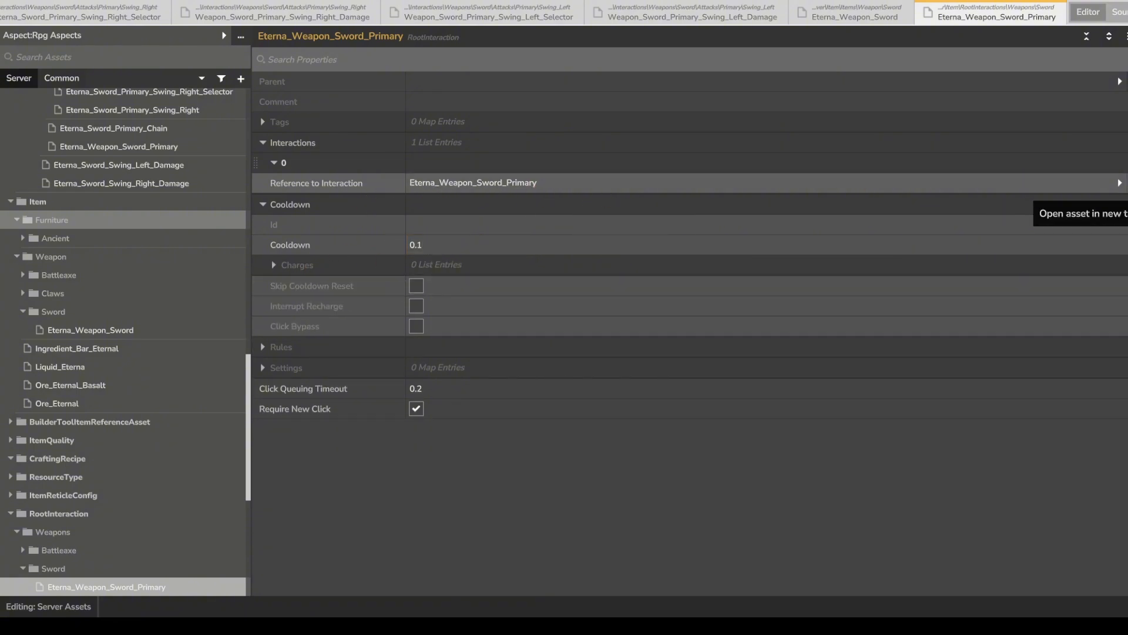
Open the referenced Eterna_Weapon_Sword_Primary interaction and examine its Next entries 0 and 0.2, including the default interaction of the 0.2 entry.
{"action": "left_click", "coordinate": [1120, 183]}
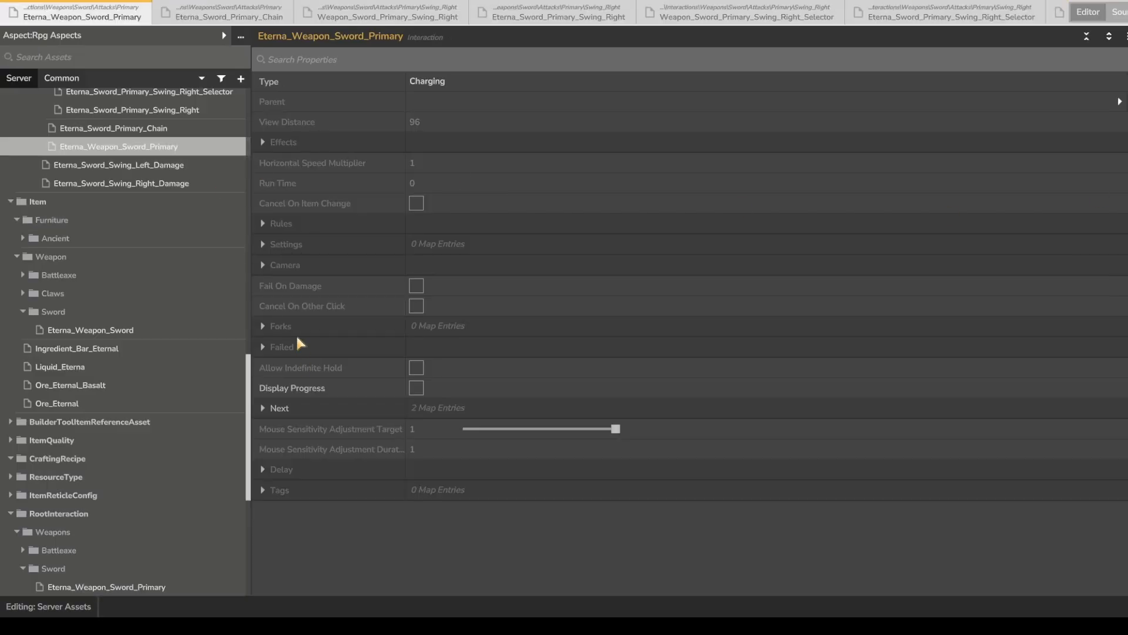
{"action": "left_click", "coordinate": [288, 408]}
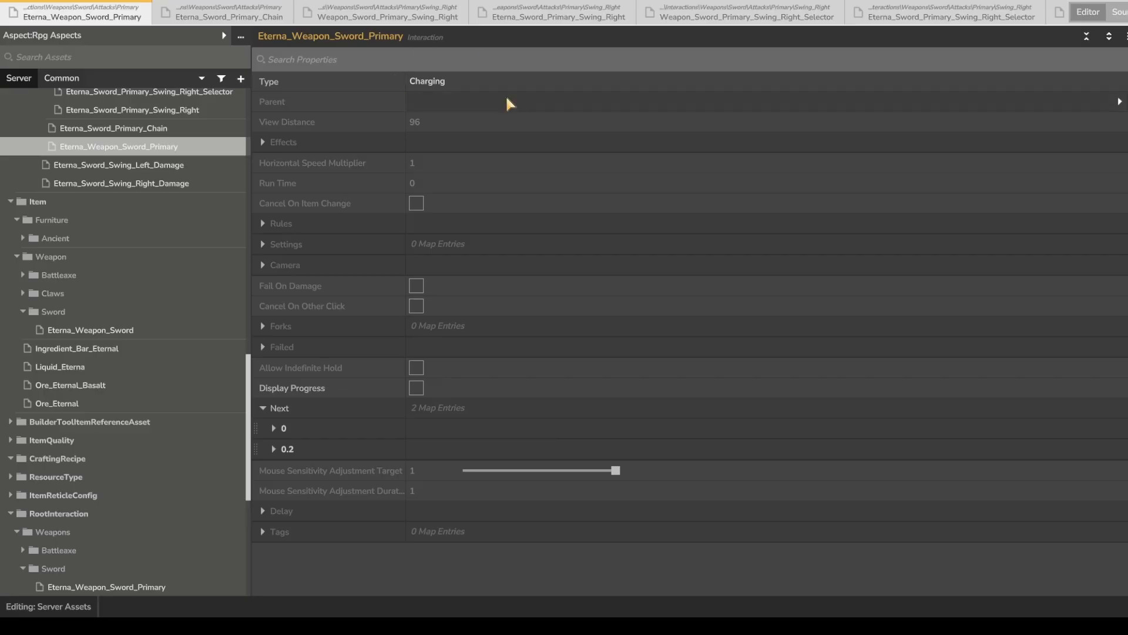
{"action": "scroll", "coordinate": [459, 263], "scroll_direction": "down", "scroll_amount": 3}
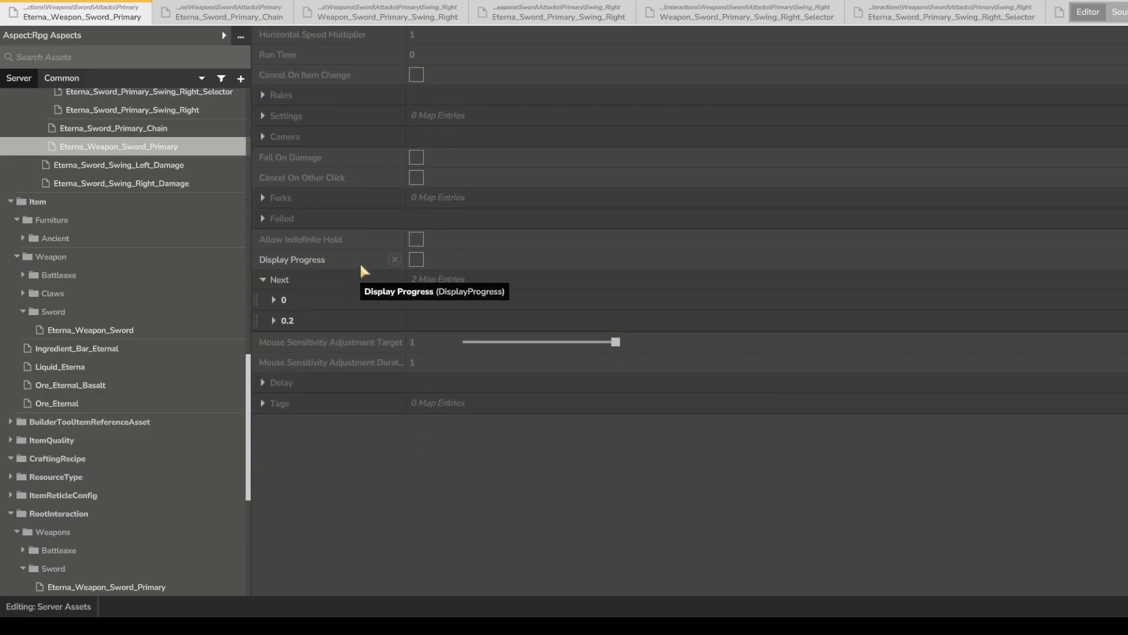
{"action": "left_click", "coordinate": [323, 298]}
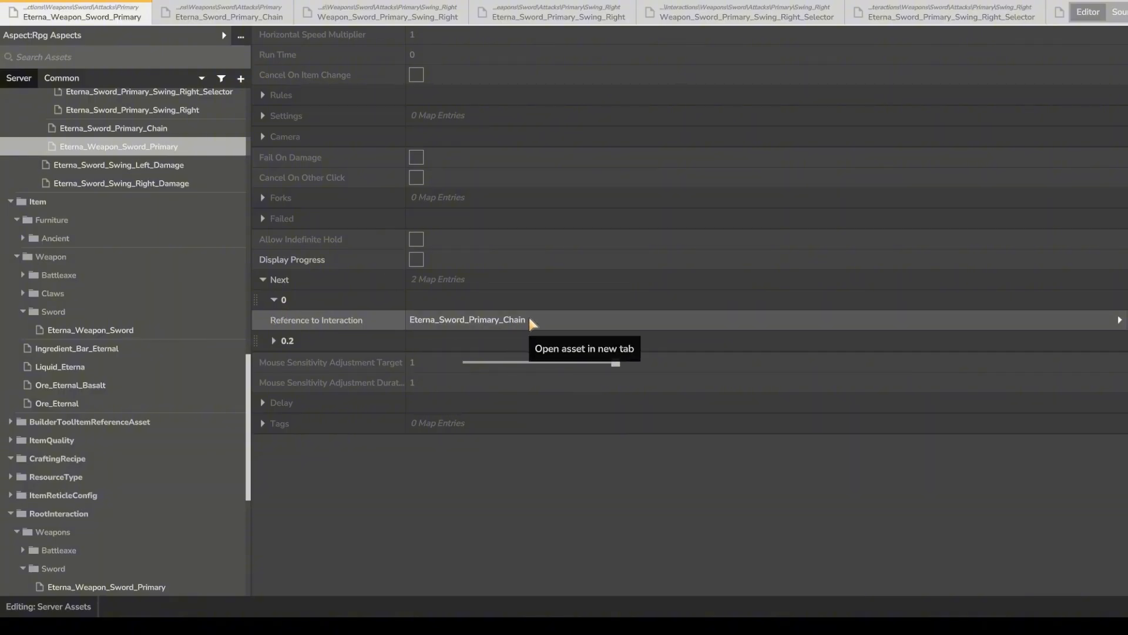
{"action": "left_click", "coordinate": [287, 340]}
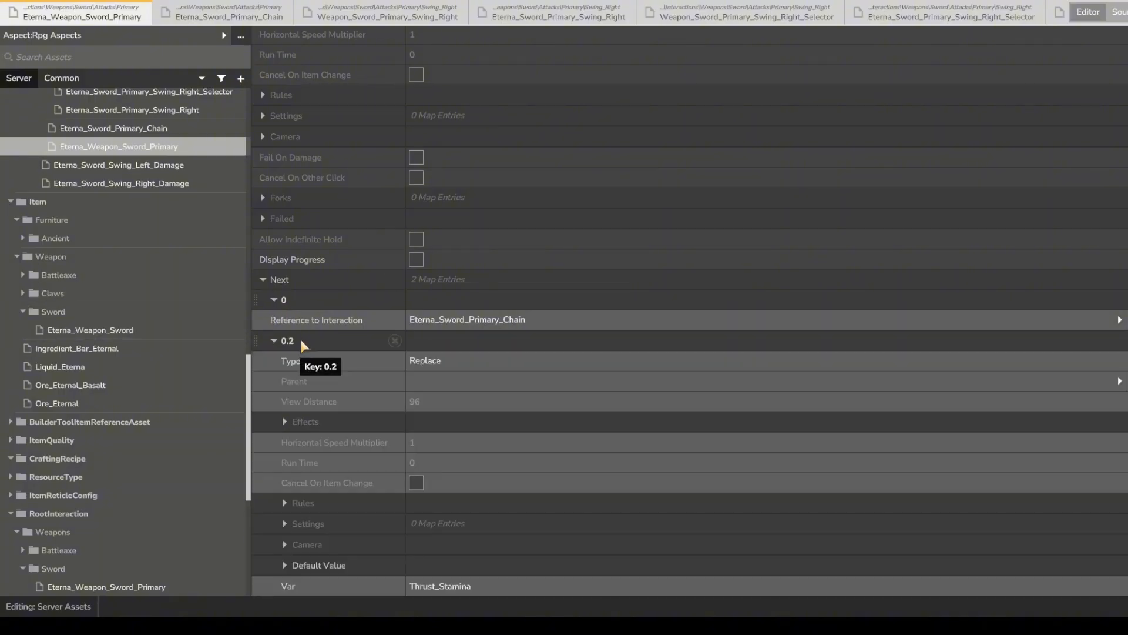
{"action": "scroll", "coordinate": [312, 346], "scroll_direction": "down", "scroll_amount": 5}
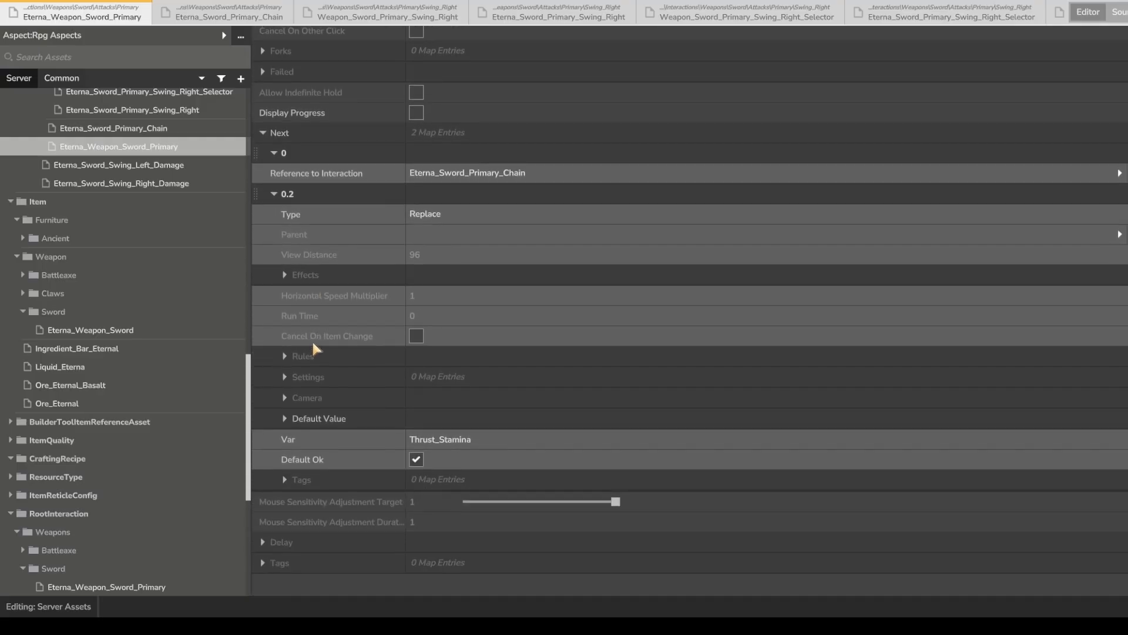
{"action": "left_click", "coordinate": [331, 424]}
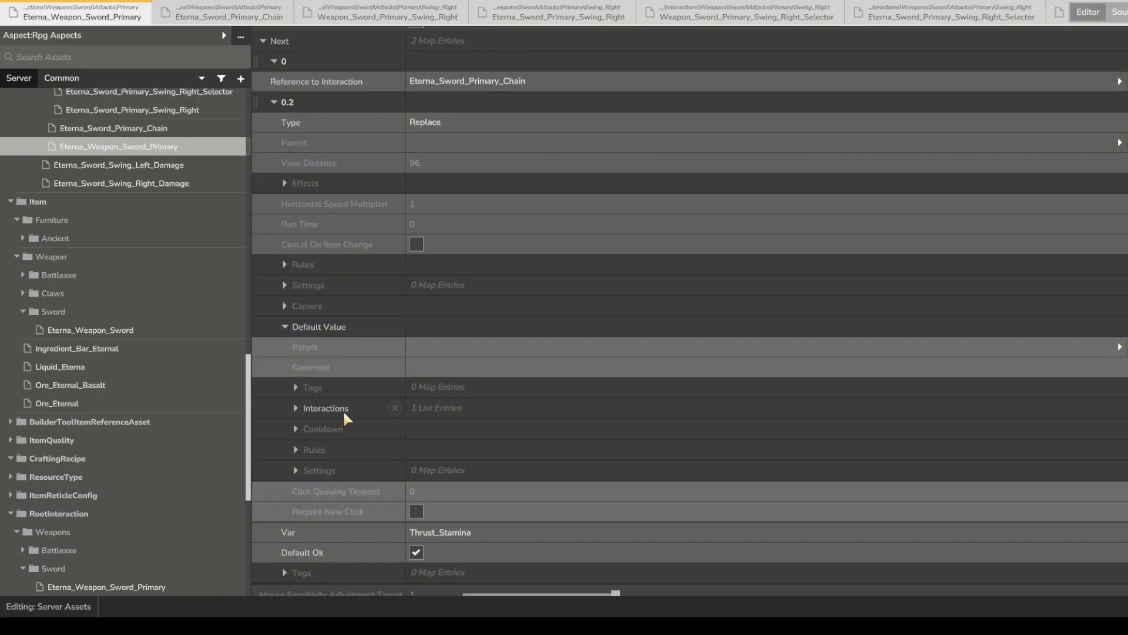
{"action": "left_click", "coordinate": [343, 410]}
{"action": "scroll", "coordinate": [345, 411], "scroll_direction": "down", "scroll_amount": 2}
{"action": "left_click", "coordinate": [355, 334]}
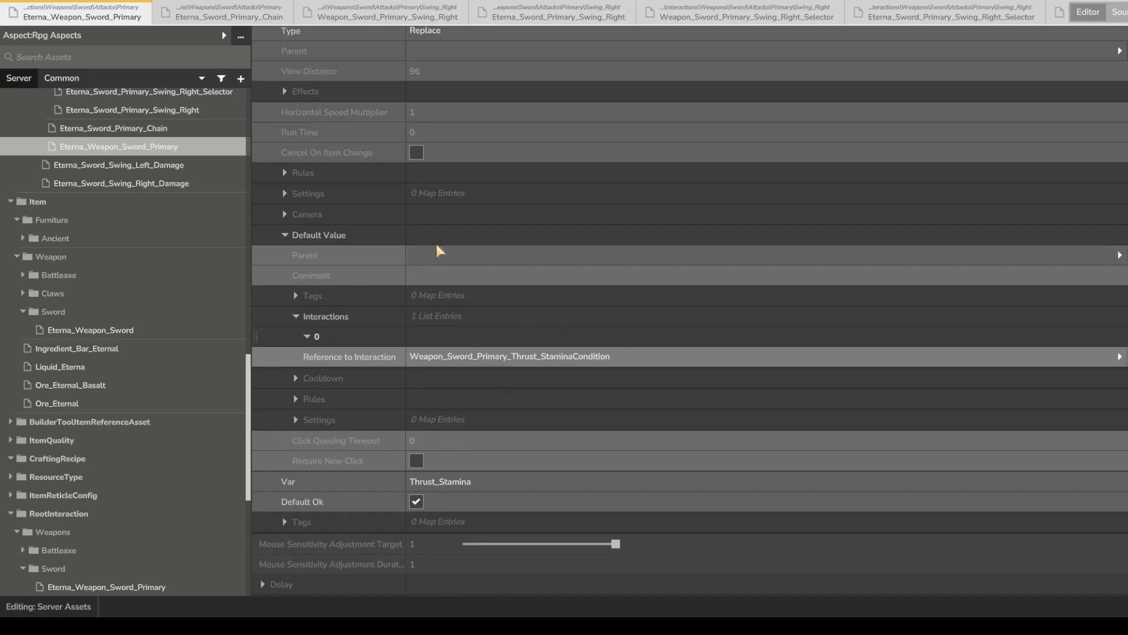
{"action": "scroll", "coordinate": [358, 355], "scroll_direction": "up", "scroll_amount": 8}
{"action": "scroll", "coordinate": [358, 355], "scroll_direction": "up", "scroll_amount": 10}
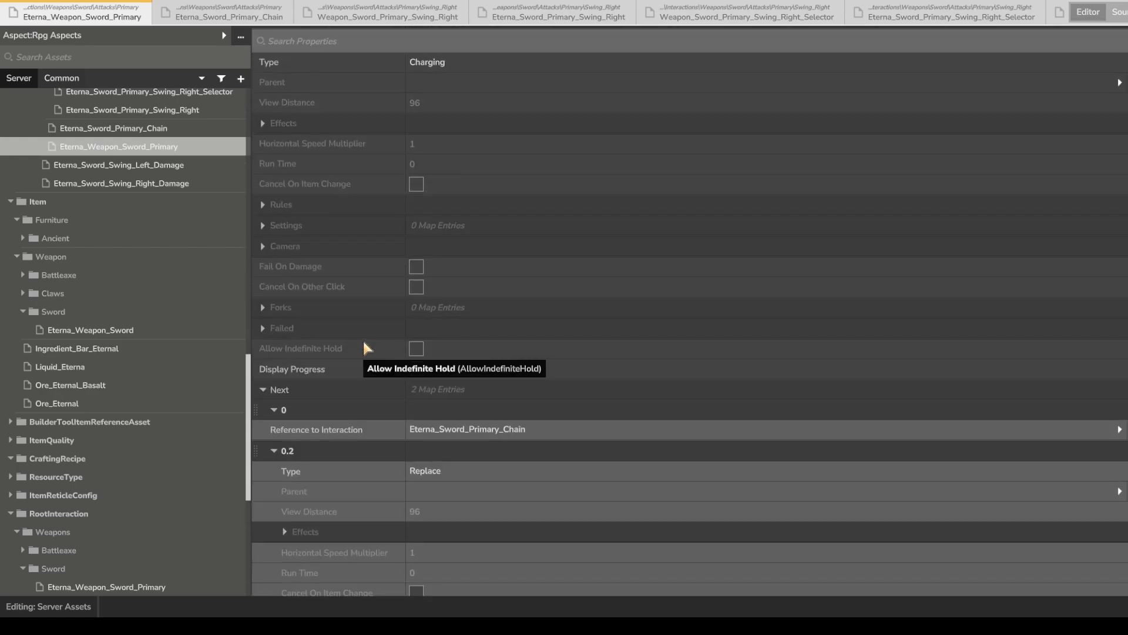
{"action": "scroll", "coordinate": [363, 340], "scroll_direction": "down", "scroll_amount": 15}
{"action": "scroll", "coordinate": [386, 348], "scroll_direction": "down", "scroll_amount": 5}
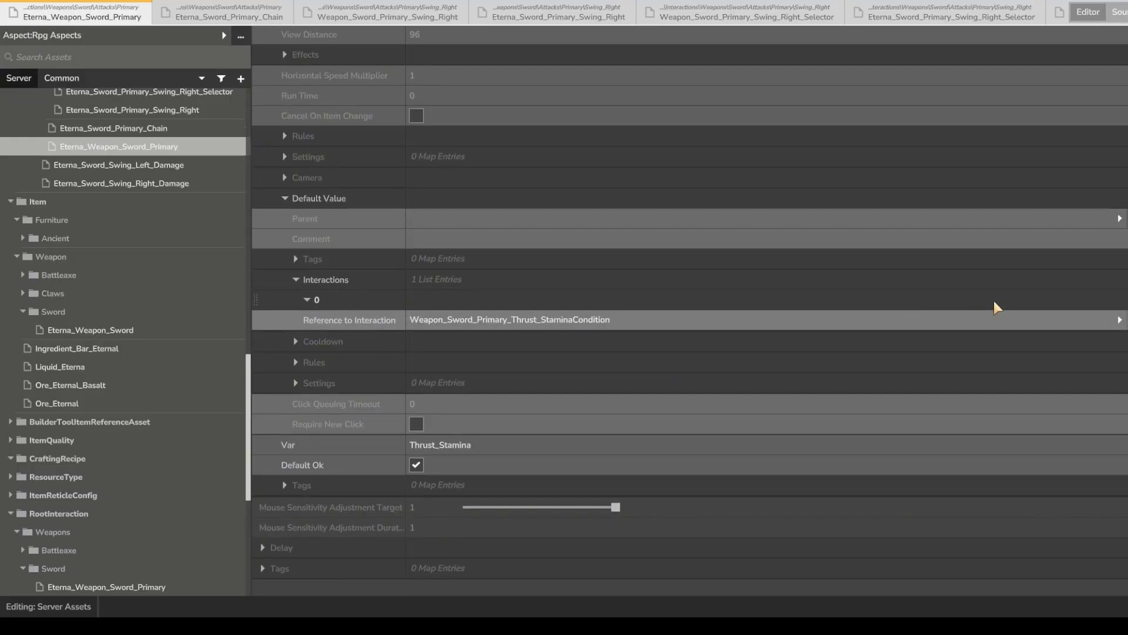
Override Weapon_Sword_Primary_Thrust_StaminaCondition as a new interaction named Eterna_Sword_Primary_Thrust_StaminaCondition in the Aspect:Rpg Aspects pack.
{"action": "left_click", "coordinate": [1120, 319]}
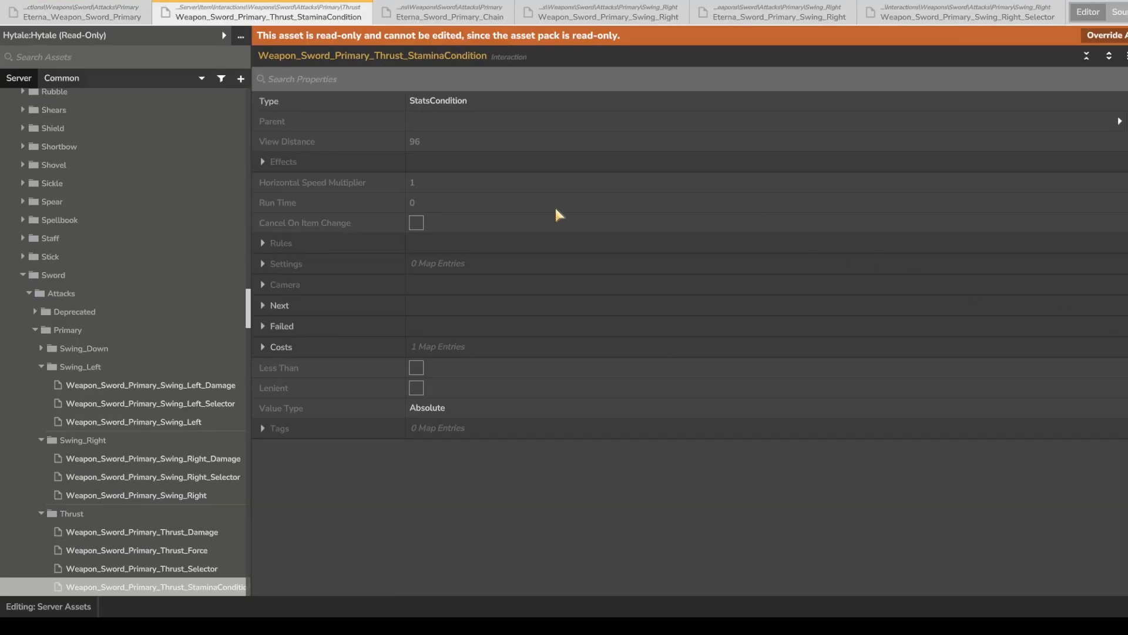
{"action": "left_click", "coordinate": [1105, 36]}
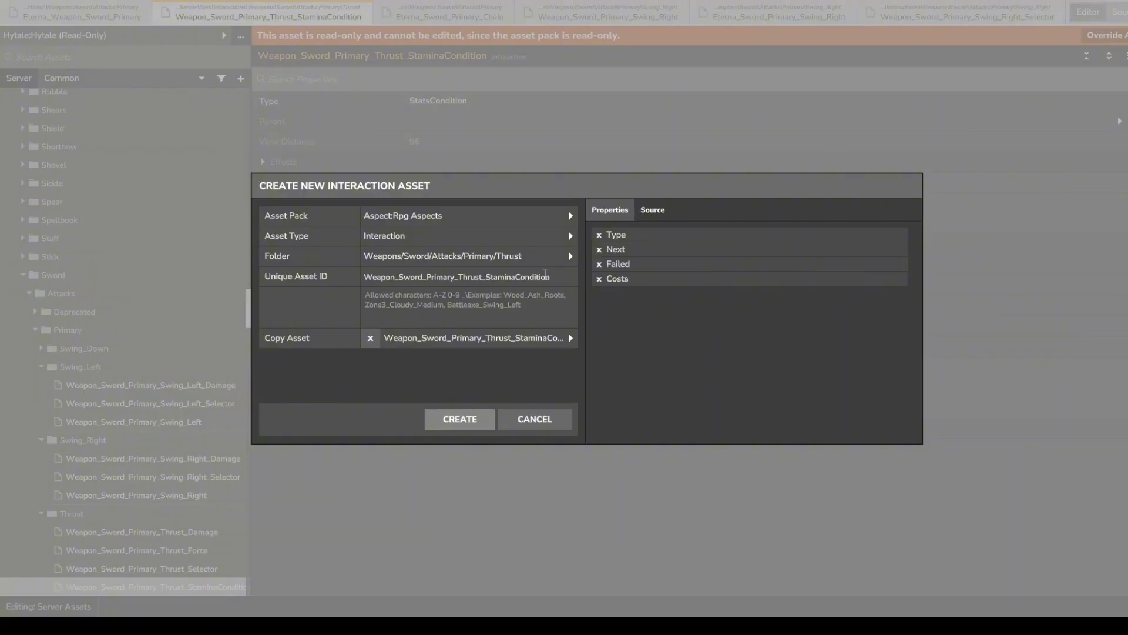
{"action": "left_click", "coordinate": [408, 279]}
{"action": "left_click_drag", "start_coordinate": [398, 281], "coordinate": [233, 235]}
{"action": "type", "text": "Eterna"}
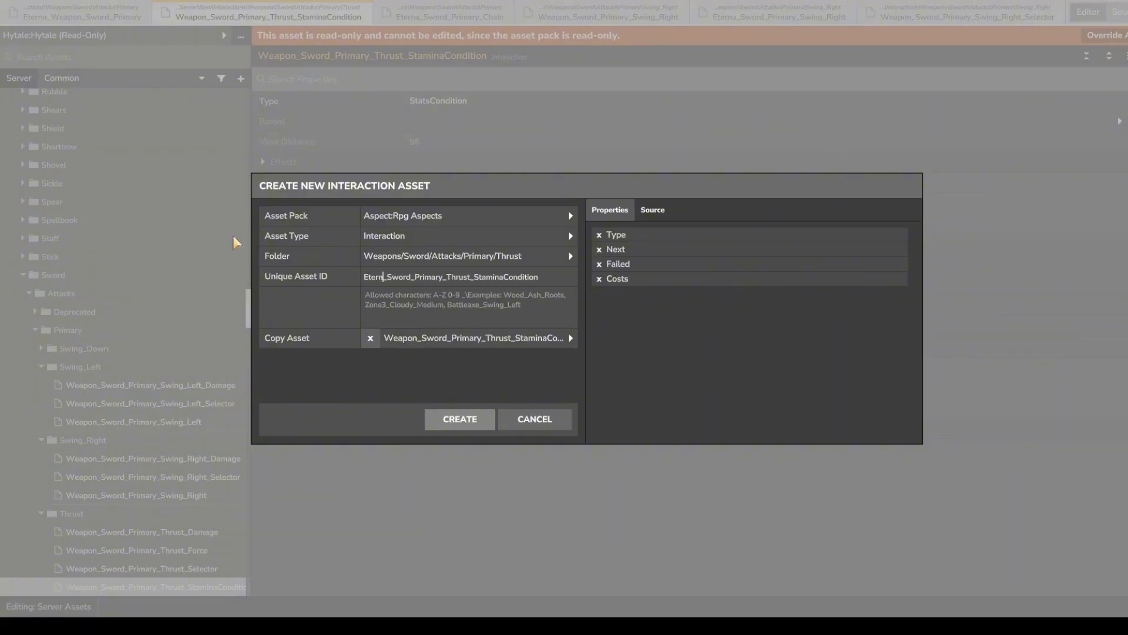
{"action": "left_click", "coordinate": [470, 420]}
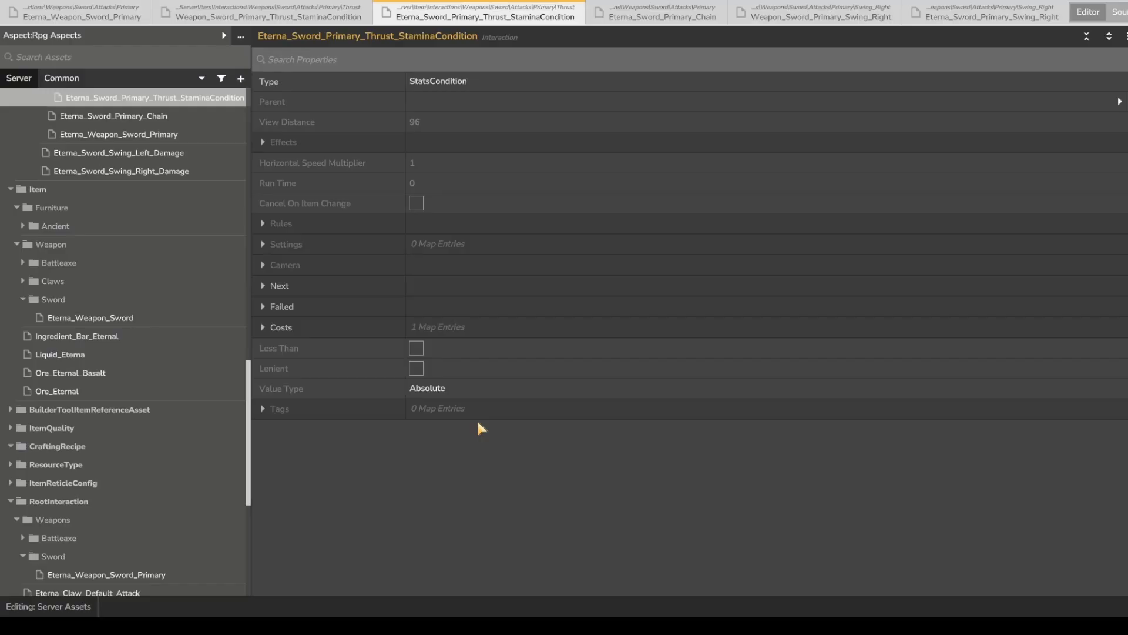
Examine the nested Next settings of Eterna_Sword_Primary_Thrust_StaminaCondition, down to the interaction referenced in the Replace entry's Default Value.
{"action": "scroll", "coordinate": [72, 273], "scroll_direction": "up", "scroll_amount": 4}
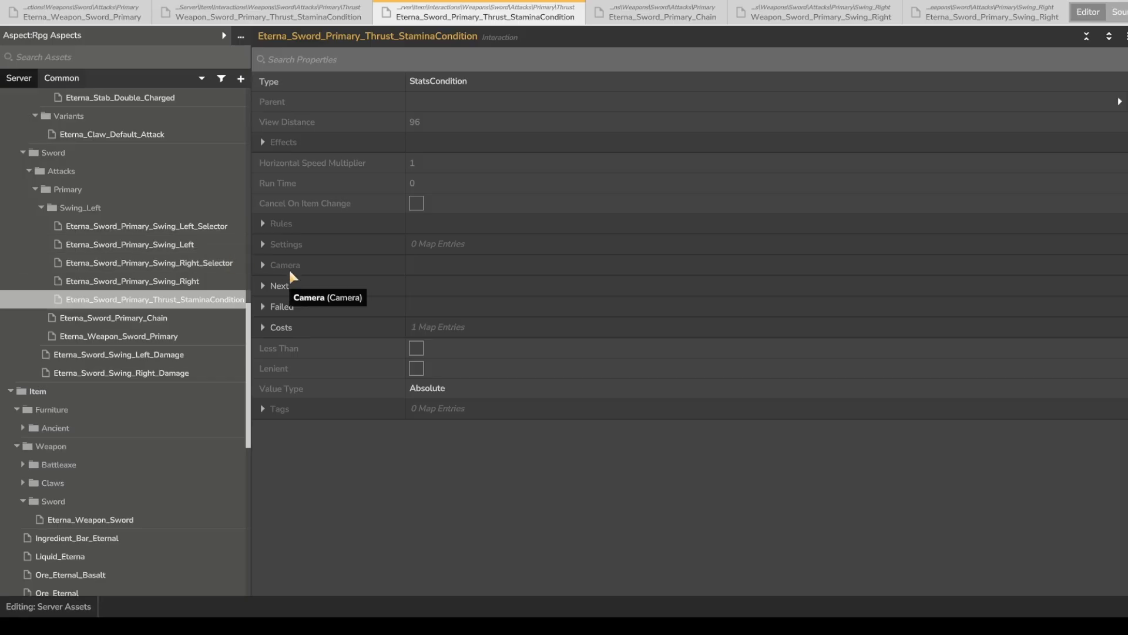
{"action": "left_click", "coordinate": [288, 286]}
{"action": "scroll", "coordinate": [382, 306], "scroll_direction": "down", "scroll_amount": 2}
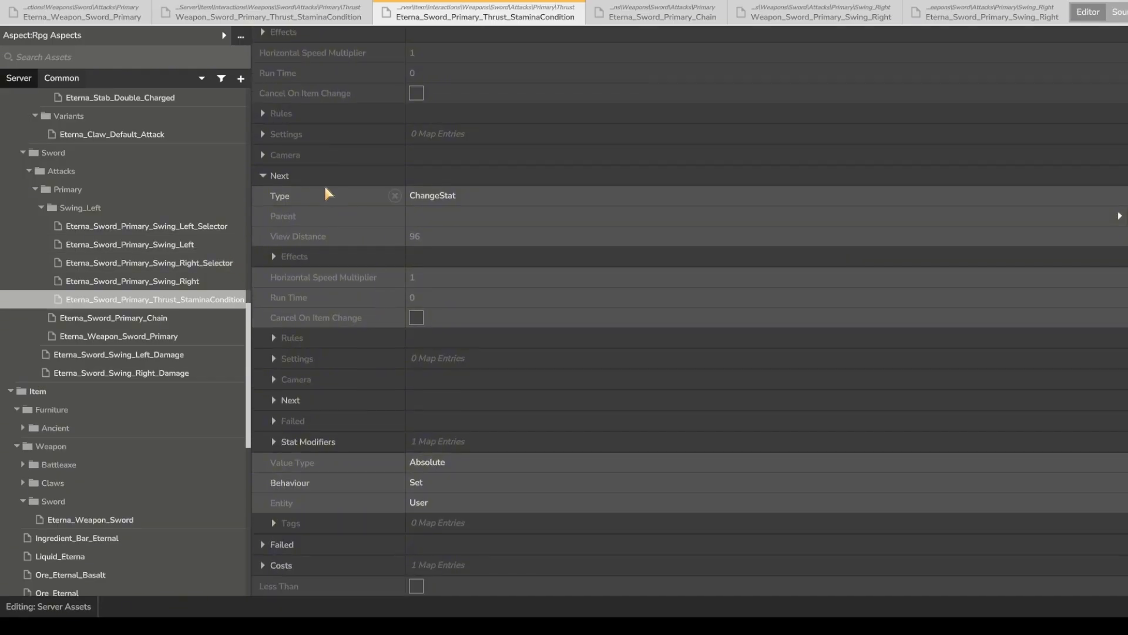
{"action": "scroll", "coordinate": [351, 382], "scroll_direction": "down", "scroll_amount": 1}
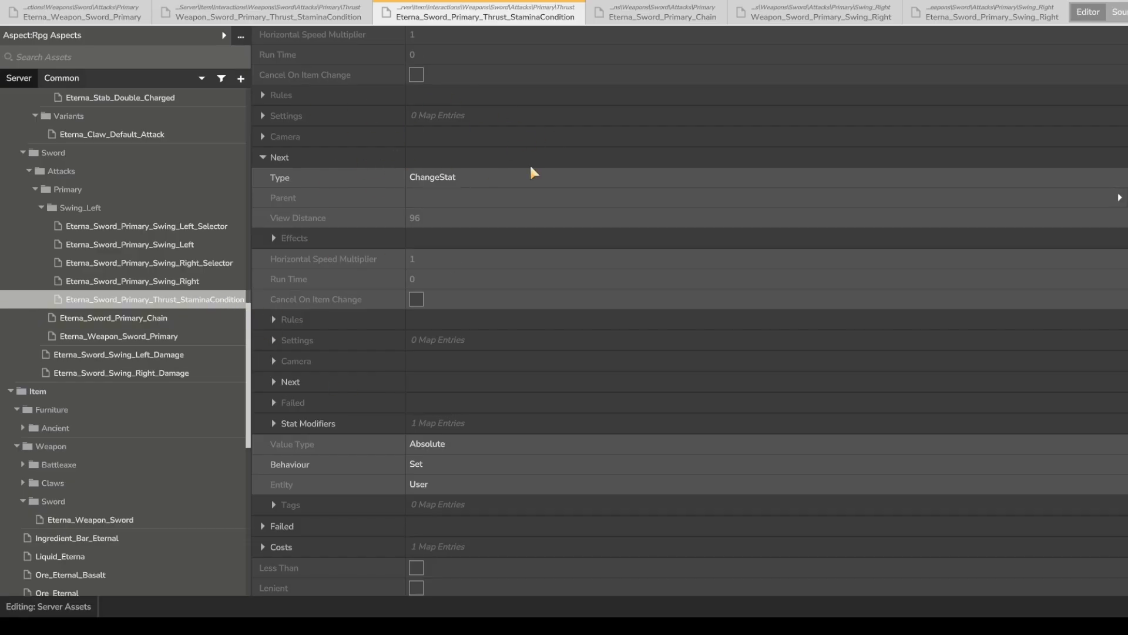
{"action": "left_click", "coordinate": [328, 415]}
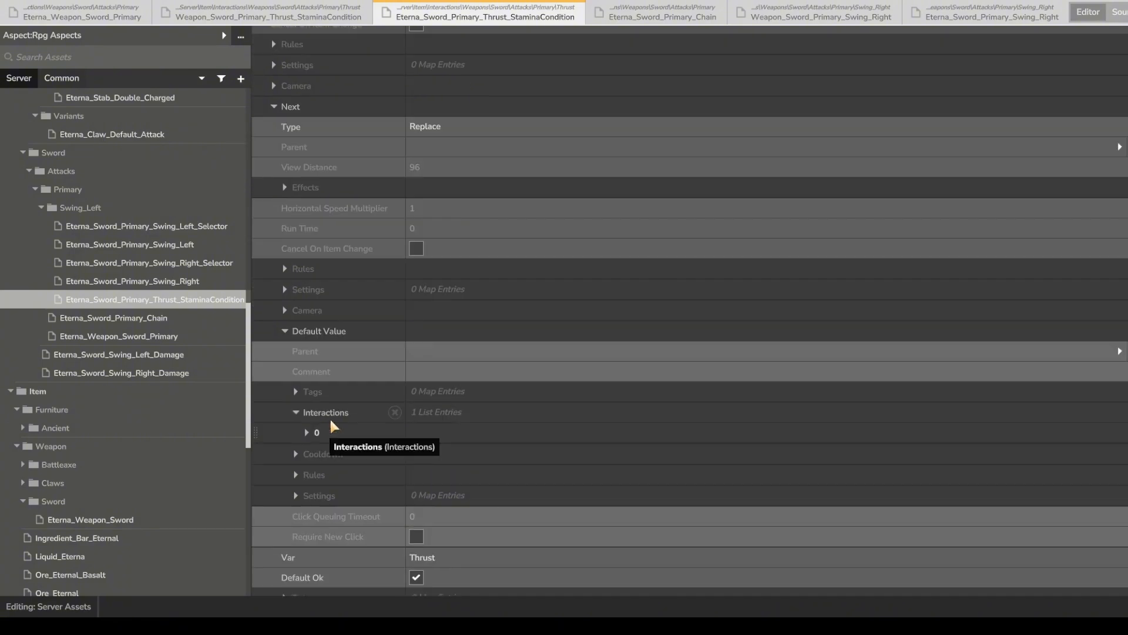
{"action": "scroll", "coordinate": [352, 385], "scroll_direction": "down", "scroll_amount": 2}
{"action": "left_click", "coordinate": [359, 339]}
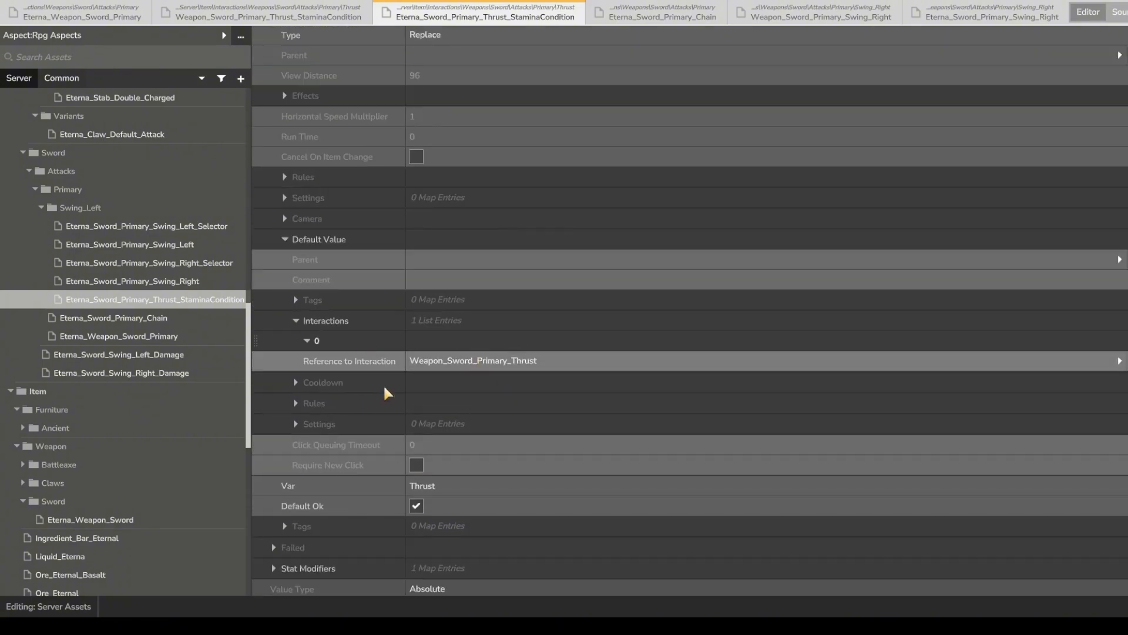
{"action": "scroll", "coordinate": [412, 344], "scroll_direction": "down", "scroll_amount": 1}
{"action": "scroll", "coordinate": [376, 300], "scroll_direction": "down", "scroll_amount": 1}
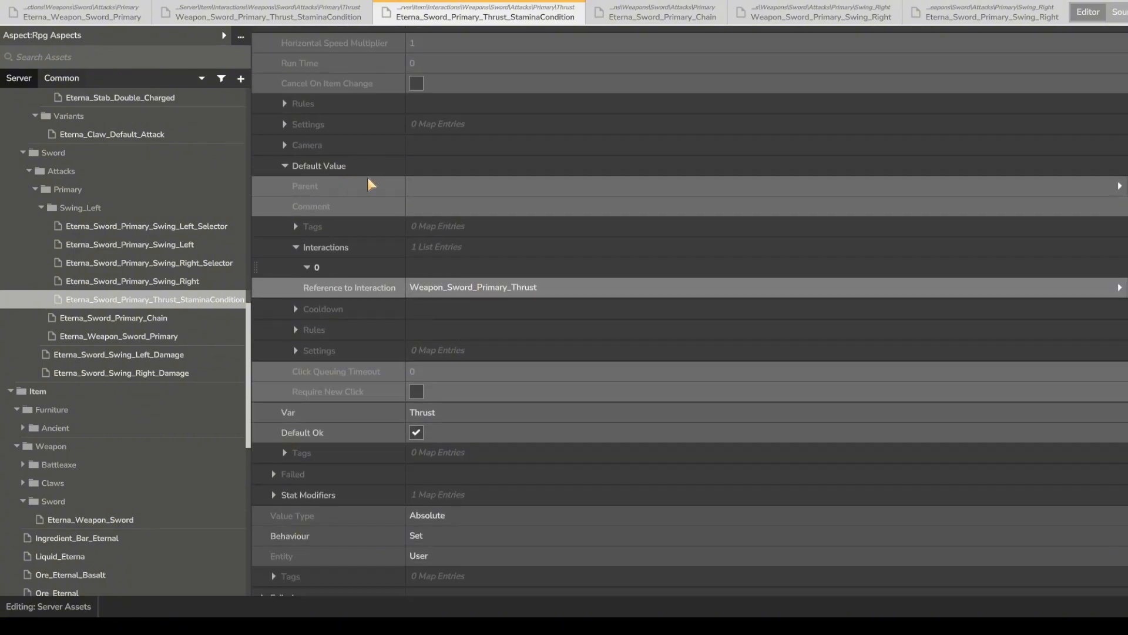
Open the referenced Weapon_Sword_Primary_Thrust interaction and start overriding it in the Aspect:Rpg Aspects pack.
{"action": "left_click", "coordinate": [1126, 289]}
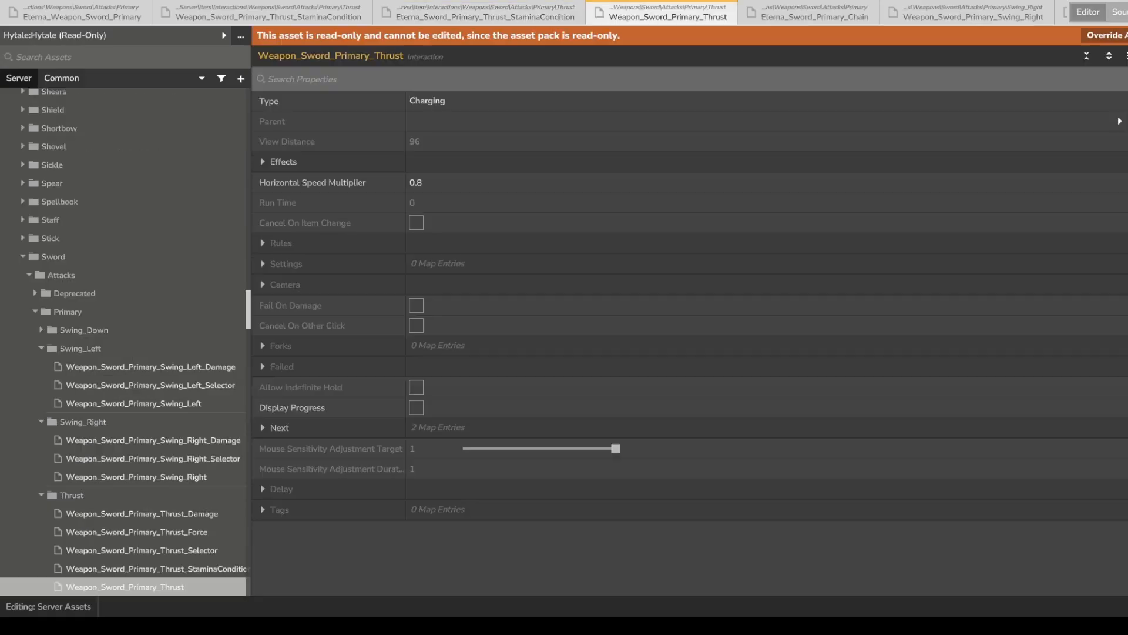
{"action": "left_click", "coordinate": [1113, 35]}
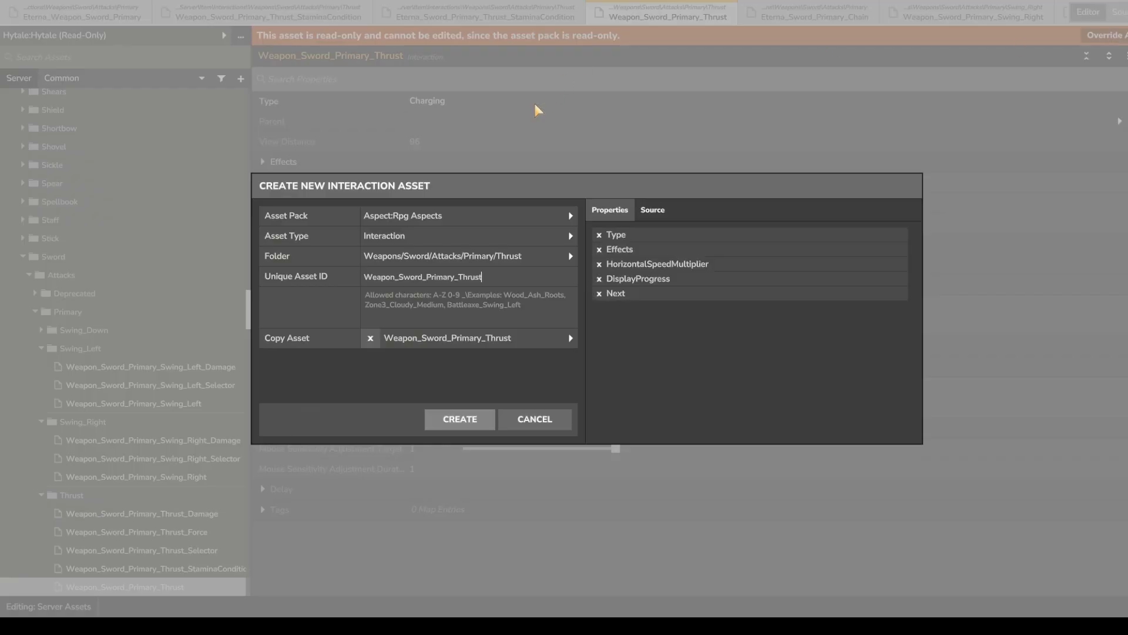
Create the interaction asset Eterna_Sword_Primary_Thrust as a copy of Weapon_Sword_Primary_Thrust in the Aspect:Rpg Aspects pack.
{"action": "left_click_drag", "start_coordinate": [397, 281], "coordinate": [304, 256]}
{"action": "type", "text": "Eterna"}
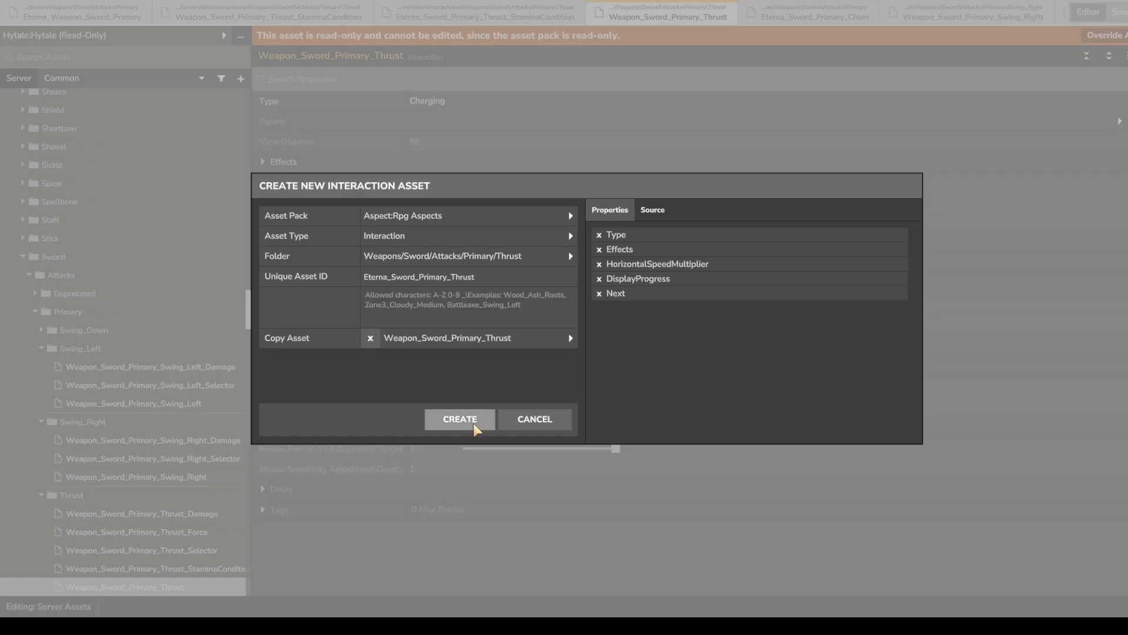
{"action": "left_click", "coordinate": [467, 420]}
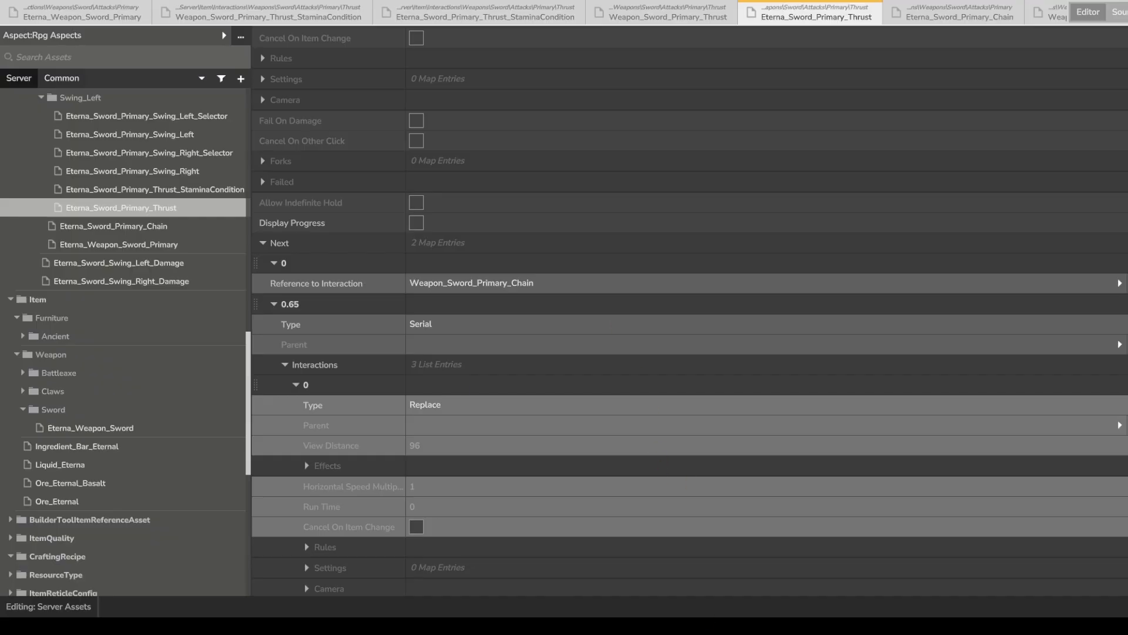
{"action": "scroll", "coordinate": [121, 124], "scroll_direction": "up", "scroll_amount": 1}
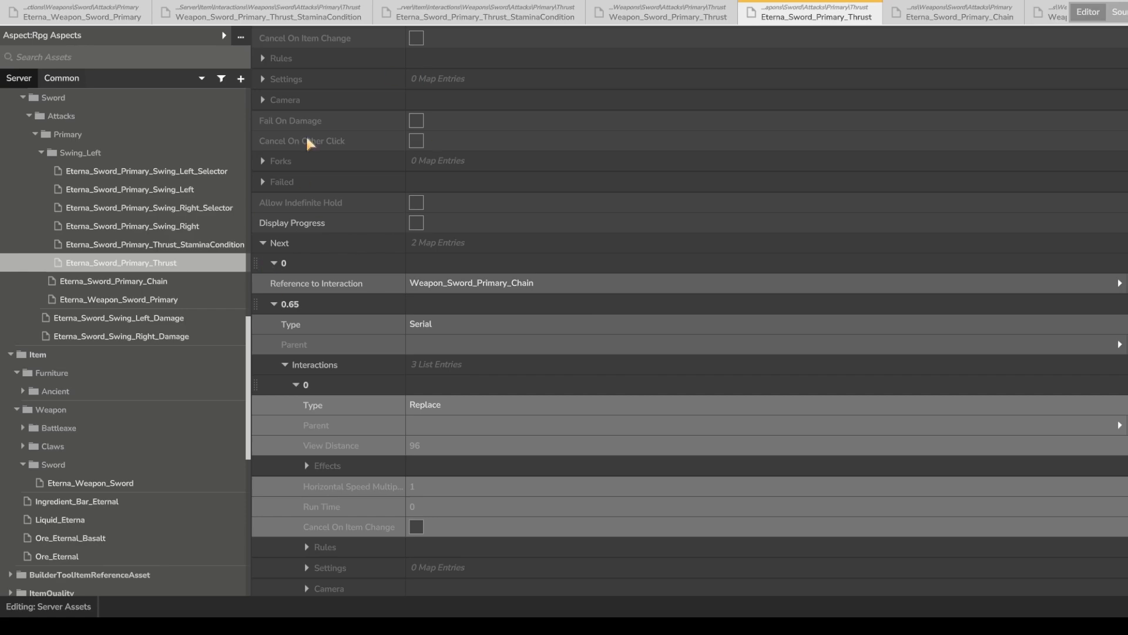
{"action": "scroll", "coordinate": [429, 383], "scroll_direction": "up", "scroll_amount": 1}
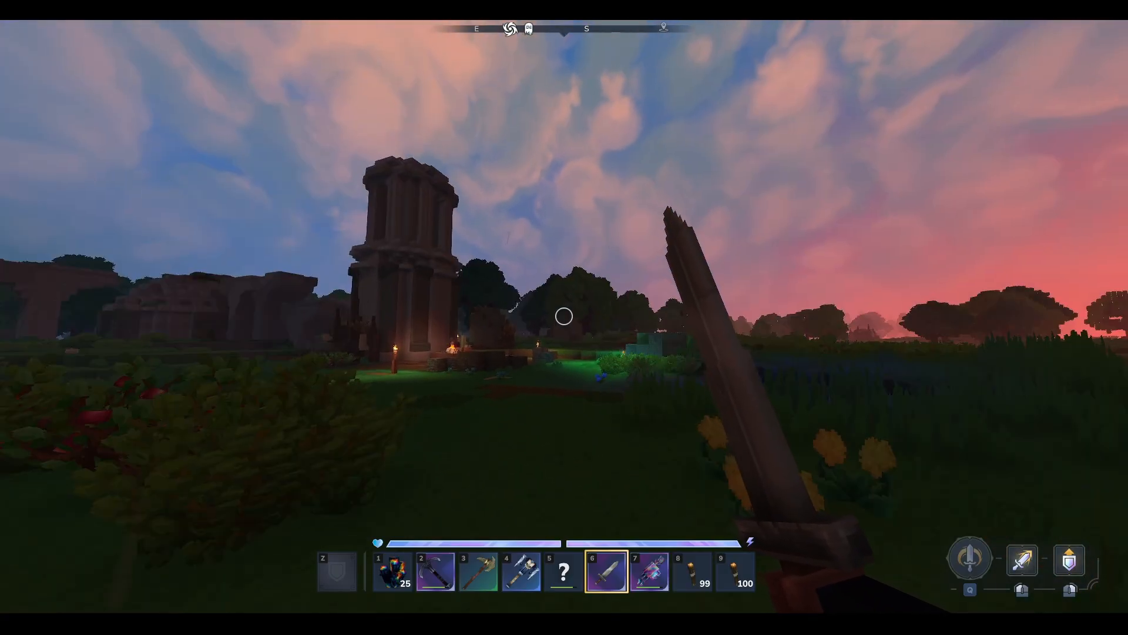
Switch to the game and test the equipped sword's primary attacks while moving through the field.
{"action": "left_click", "coordinate": [564, 316]}
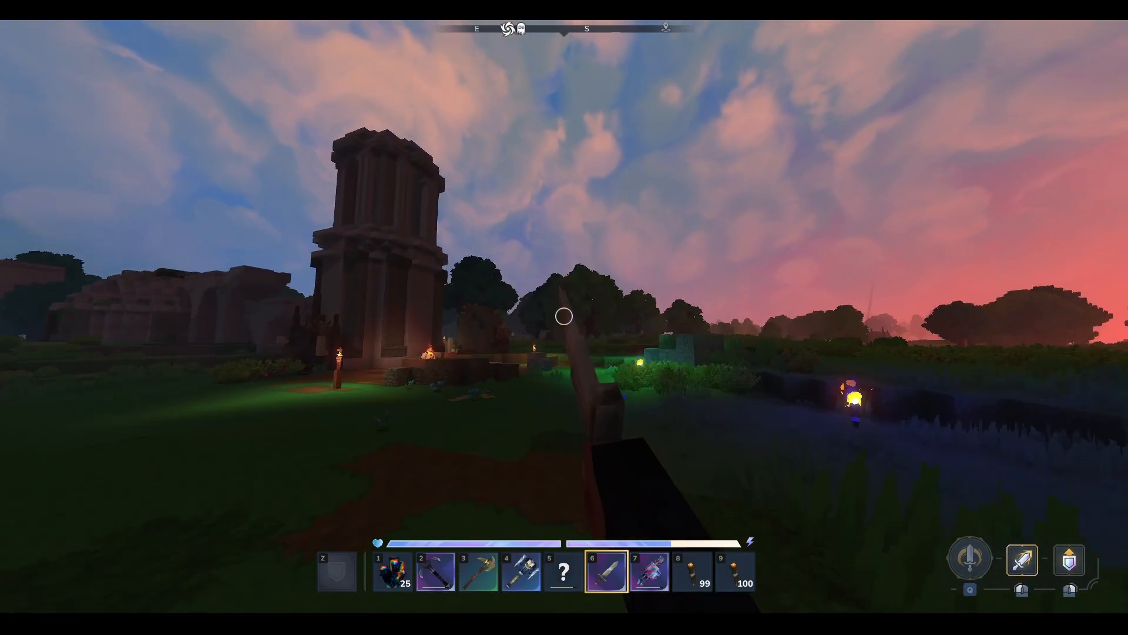
{"action": "key", "text": "w"}
{"action": "key", "text": "w"}
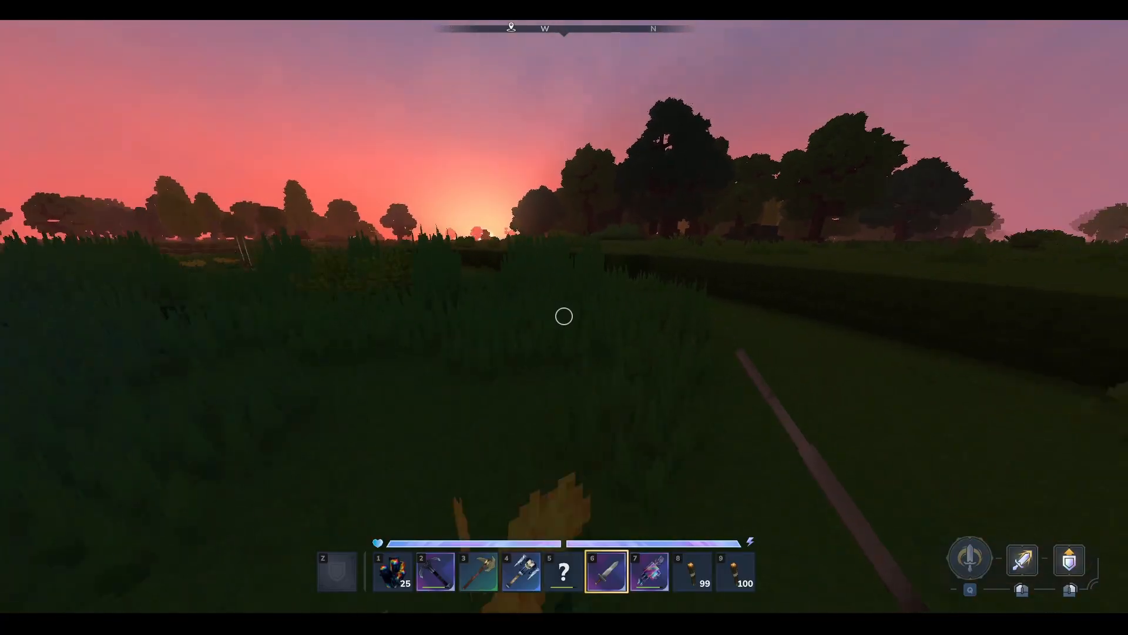
{"action": "left_click", "coordinate": [564, 317]}
{"action": "key", "text": "w"}
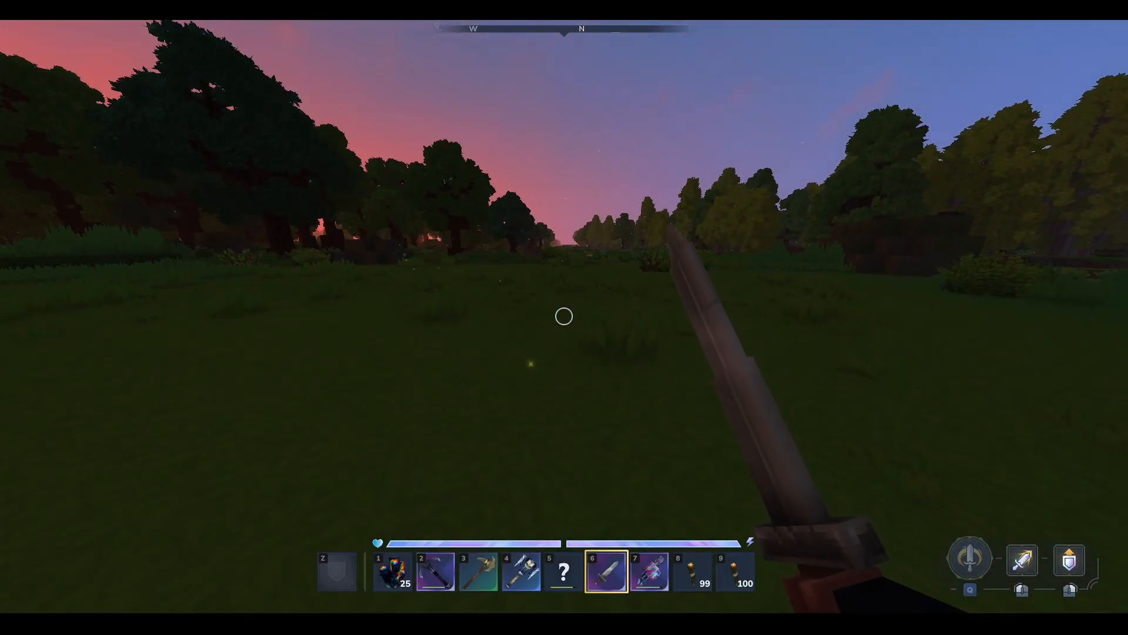
{"action": "key", "text": "w"}
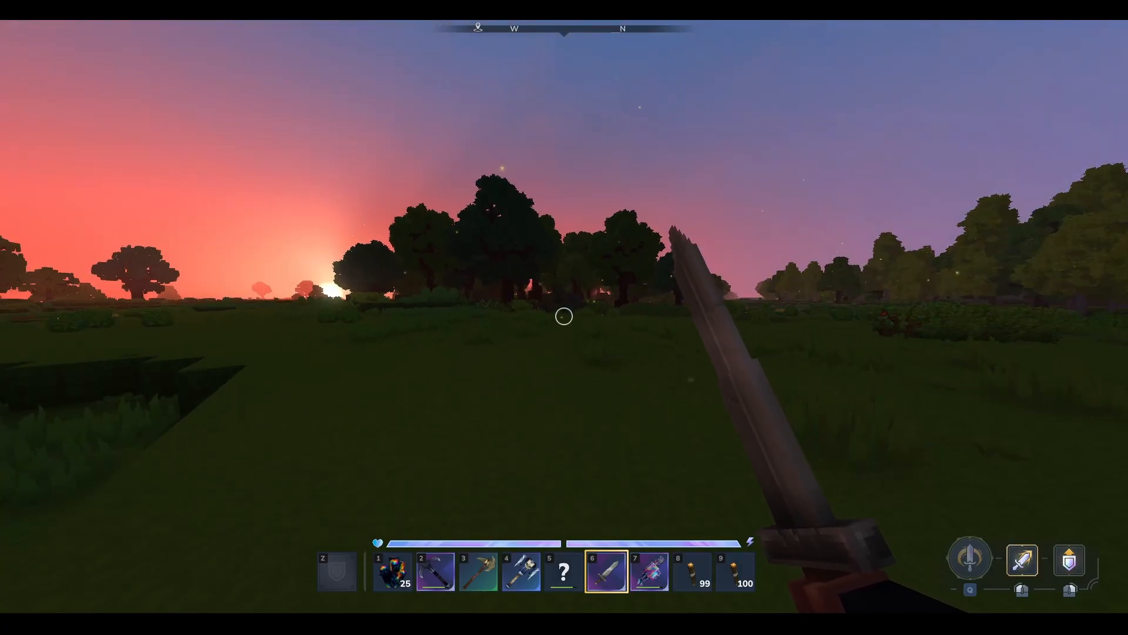
{"action": "left_click", "coordinate": [564, 316]}
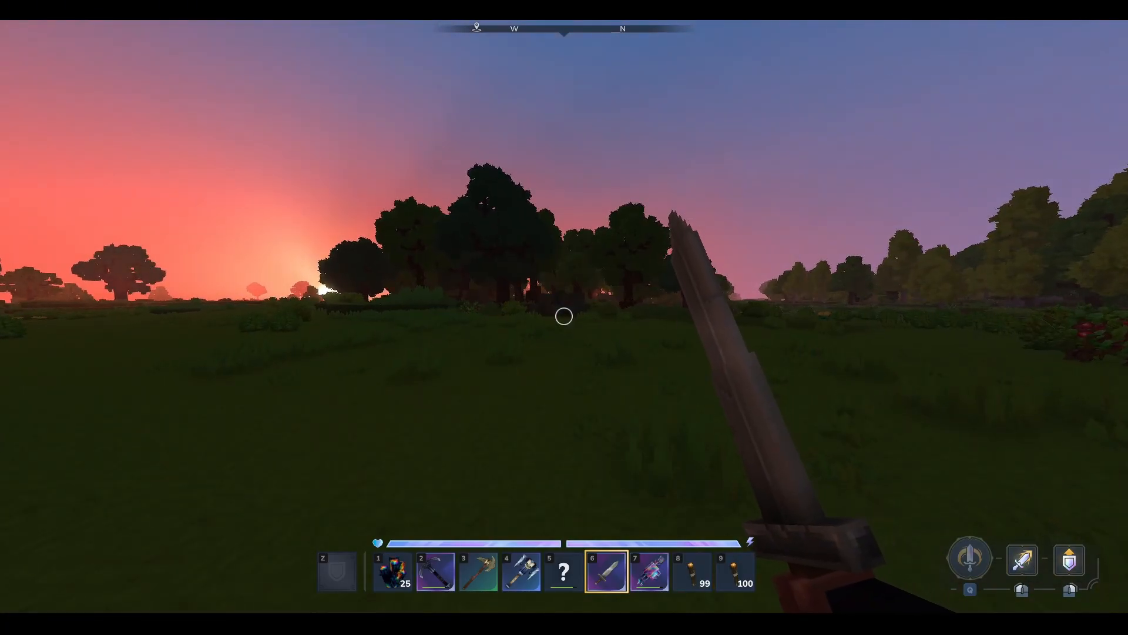
{"action": "left_click", "coordinate": [564, 316]}
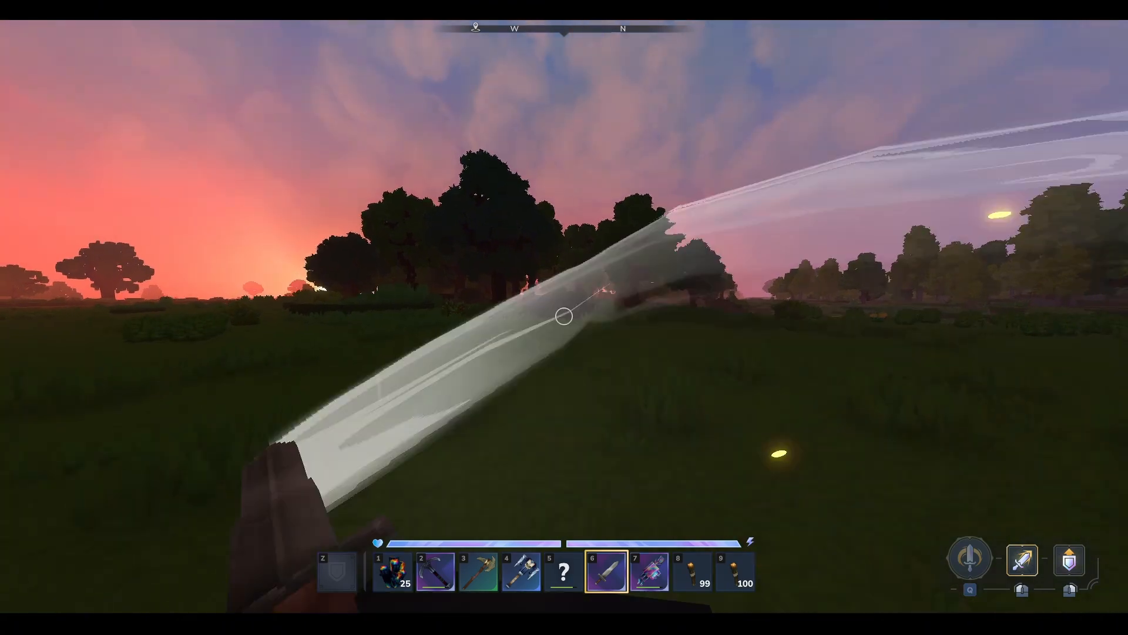
{"action": "key", "text": "w"}
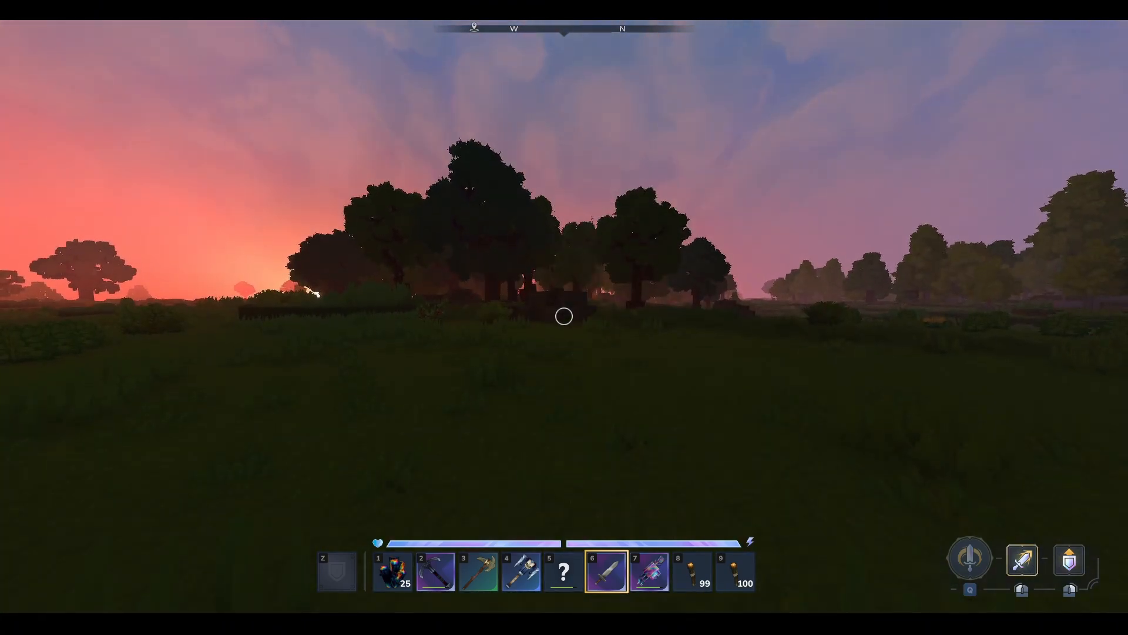
{"action": "left_click", "coordinate": [564, 316]}
{"action": "key", "text": "w"}
{"action": "left_click", "coordinate": [565, 317]}
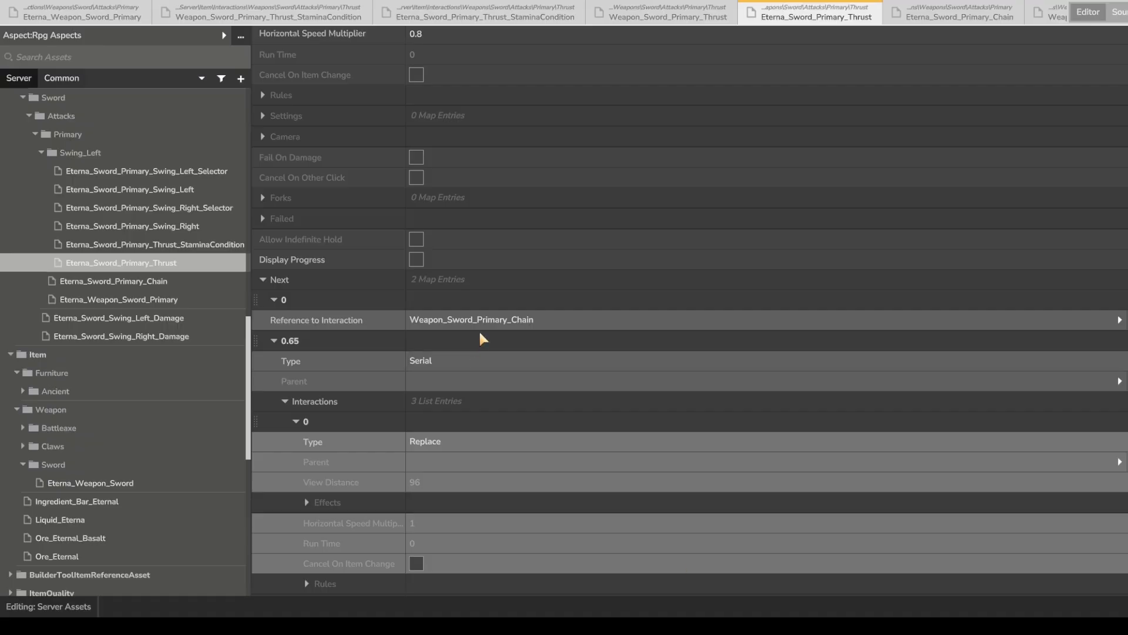
Set the interaction reference of Next entry 0 to Eterna_Sword_Primary_Chain from the Aspect:Rpg Aspects pack.
{"action": "left_click", "coordinate": [491, 321]}
{"action": "left_click", "coordinate": [450, 357]}
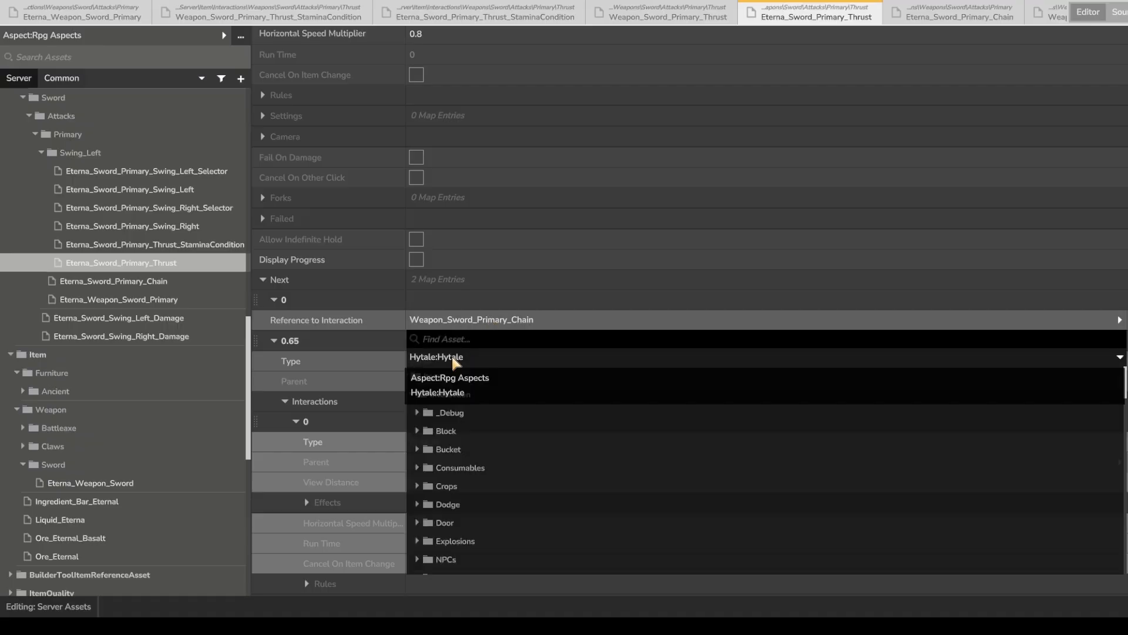
{"action": "left_click", "coordinate": [453, 375]}
{"action": "scroll", "coordinate": [525, 509], "scroll_direction": "down", "scroll_amount": 3}
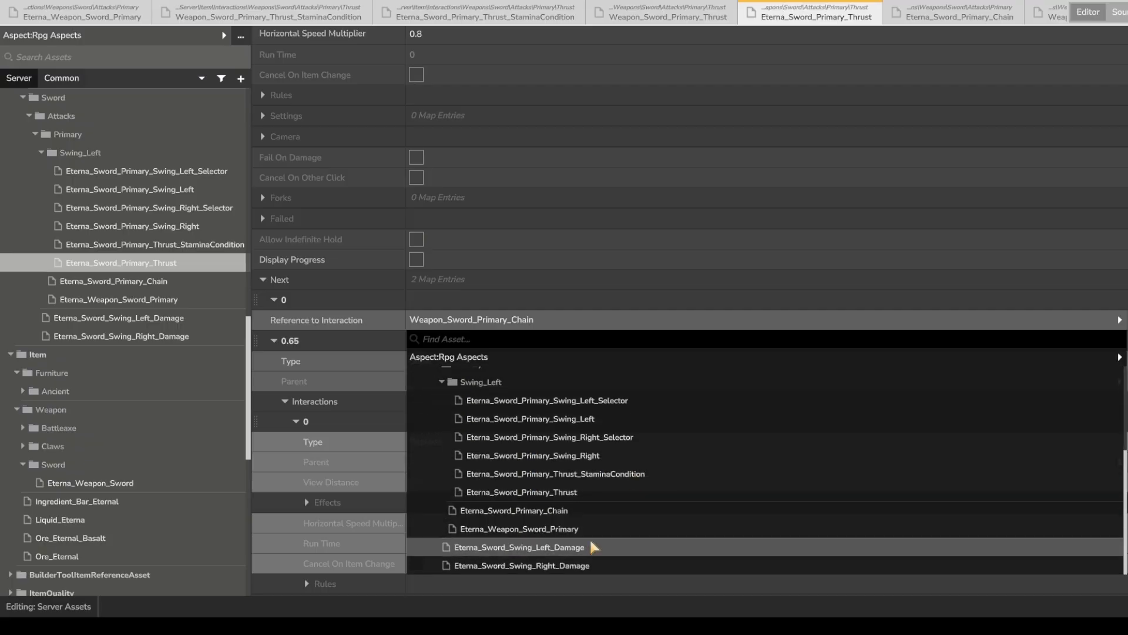
{"action": "left_click", "coordinate": [546, 529]}
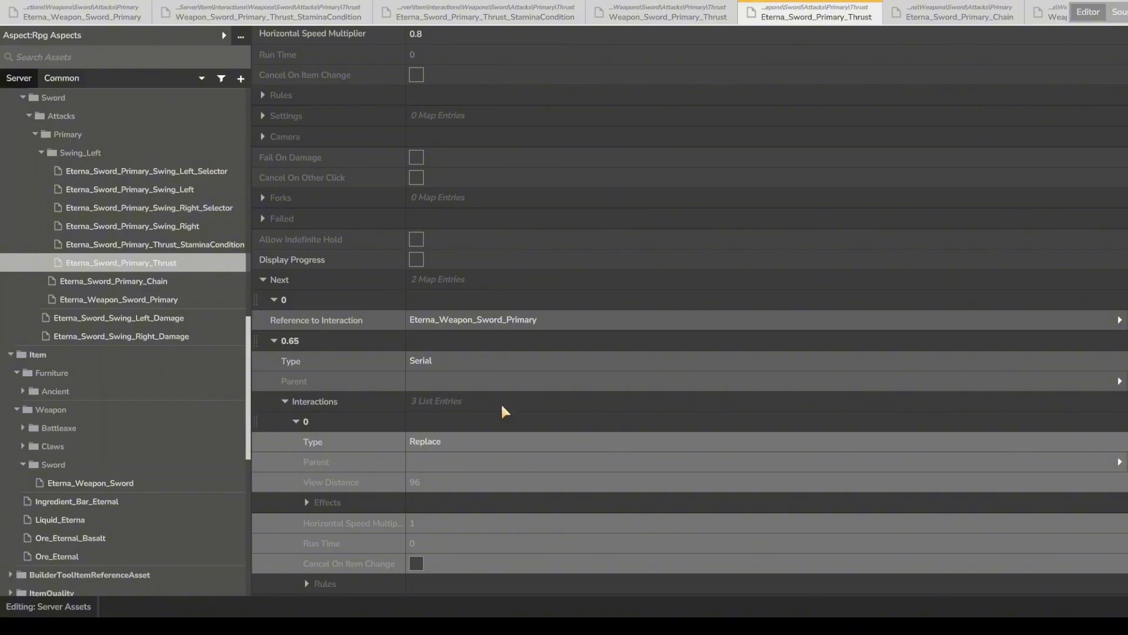
{"action": "left_click", "coordinate": [527, 322]}
{"action": "scroll", "coordinate": [520, 459], "scroll_direction": "down", "scroll_amount": 3}
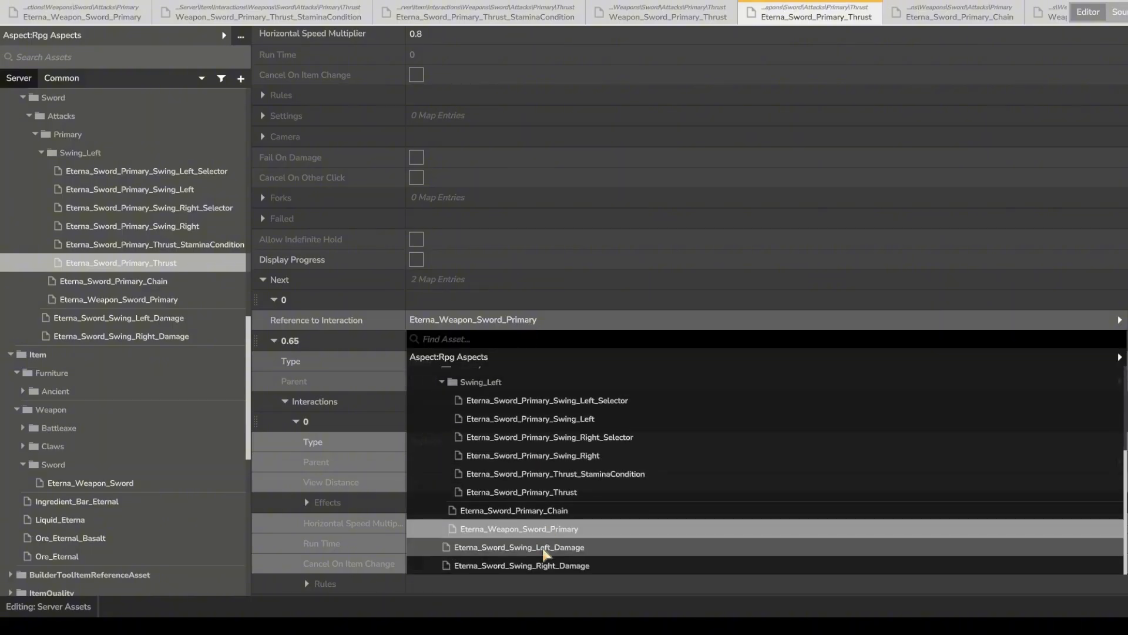
{"action": "left_click", "coordinate": [553, 512]}
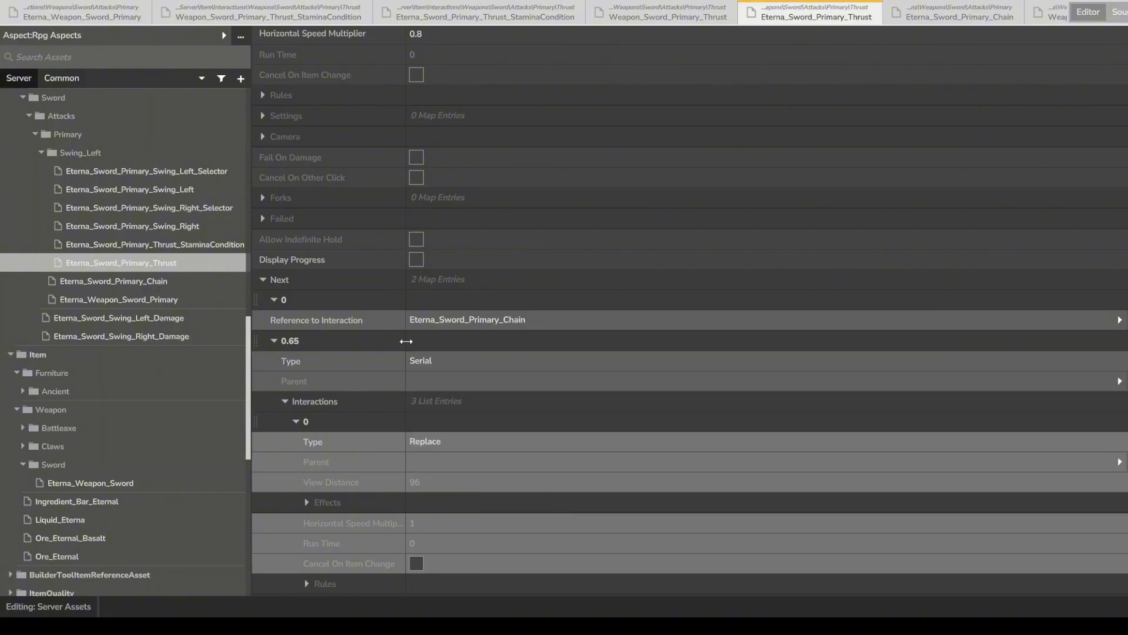
Examine the serial interactions under Next entry 0.65, including the Thrust_StaminaRegenDelay default value and its stat modifiers.
{"action": "left_click", "coordinate": [279, 341]}
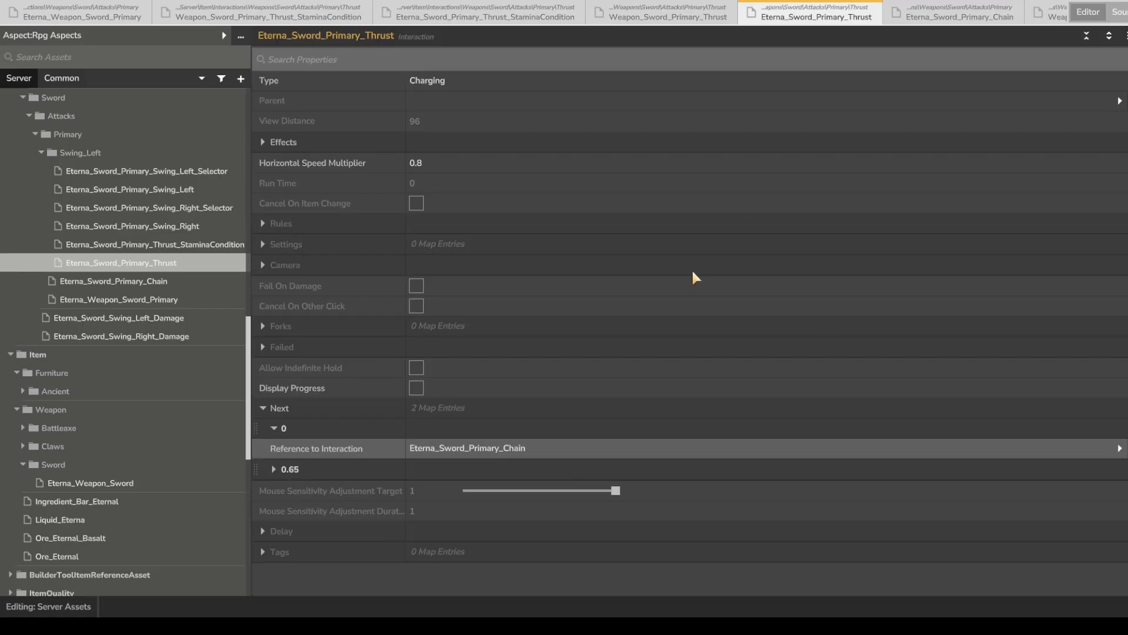
{"action": "left_click", "coordinate": [285, 469]}
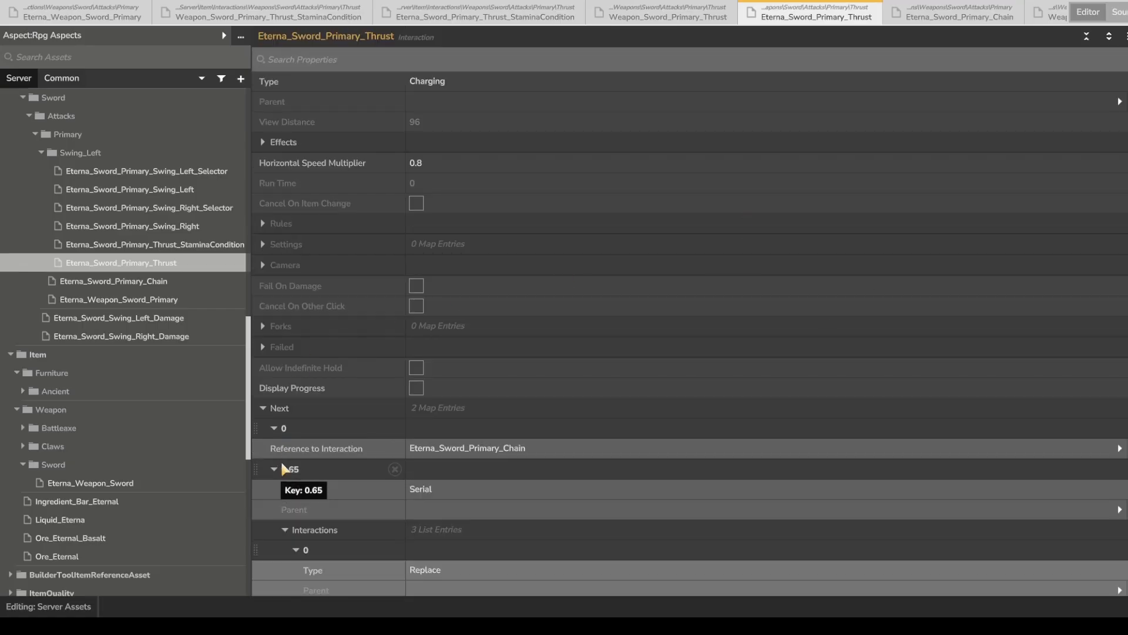
{"action": "scroll", "coordinate": [305, 464], "scroll_direction": "down", "scroll_amount": 6}
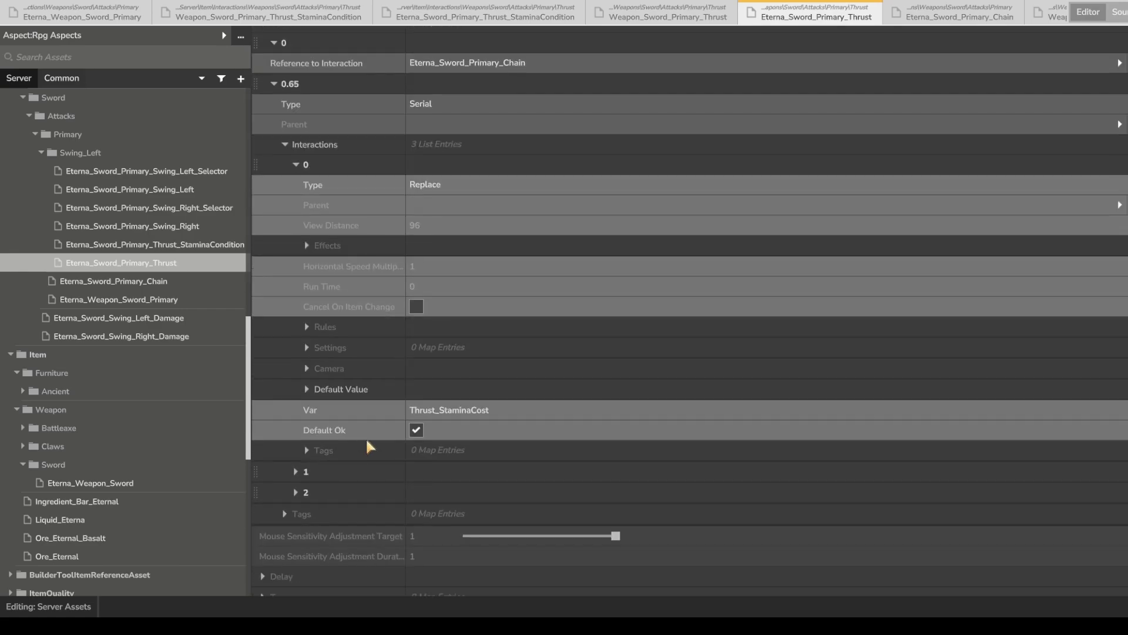
{"action": "left_click", "coordinate": [298, 472]}
{"action": "scroll", "coordinate": [298, 470], "scroll_direction": "down", "scroll_amount": 4}
{"action": "scroll", "coordinate": [301, 453], "scroll_direction": "down", "scroll_amount": 2}
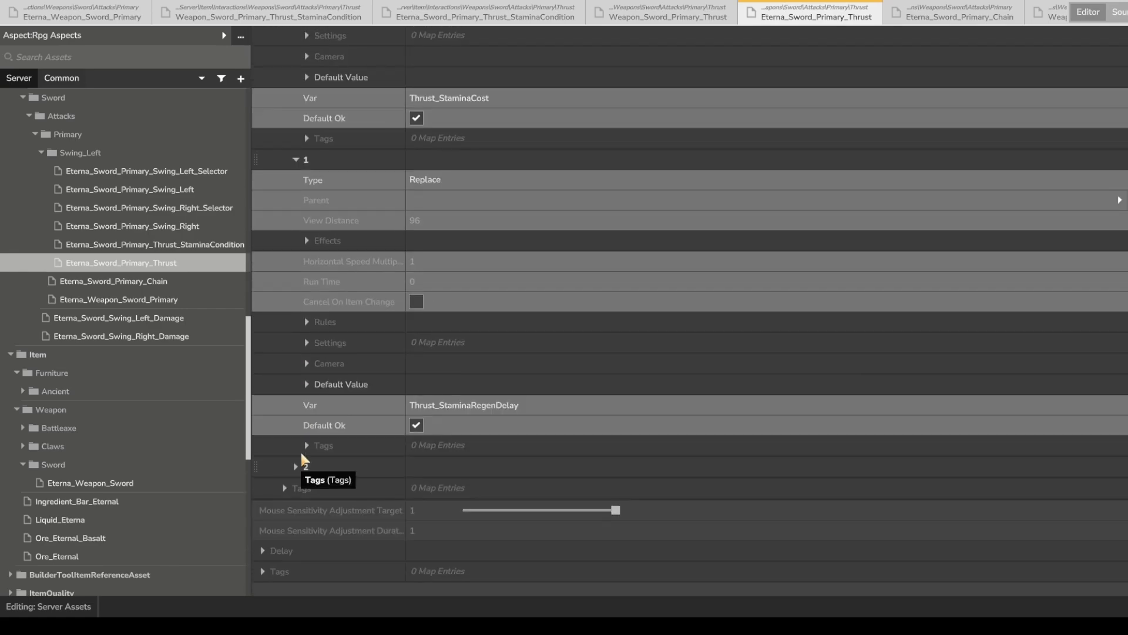
{"action": "left_click", "coordinate": [306, 385]}
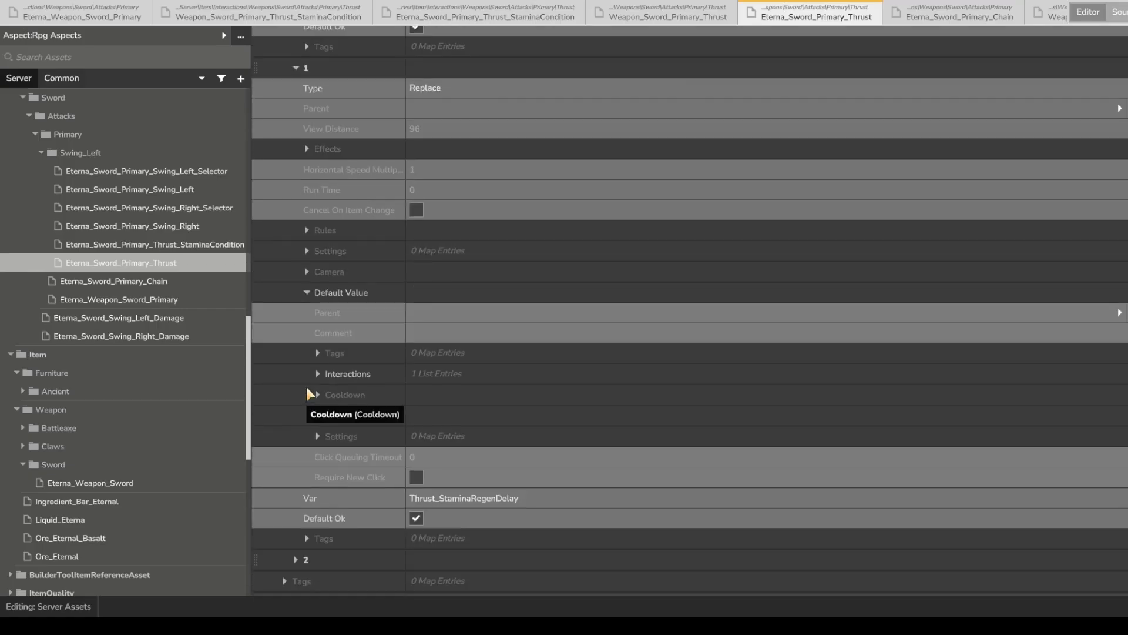
{"action": "left_click", "coordinate": [326, 373]}
{"action": "left_click", "coordinate": [330, 394]}
{"action": "scroll", "coordinate": [432, 404], "scroll_direction": "down", "scroll_amount": 4}
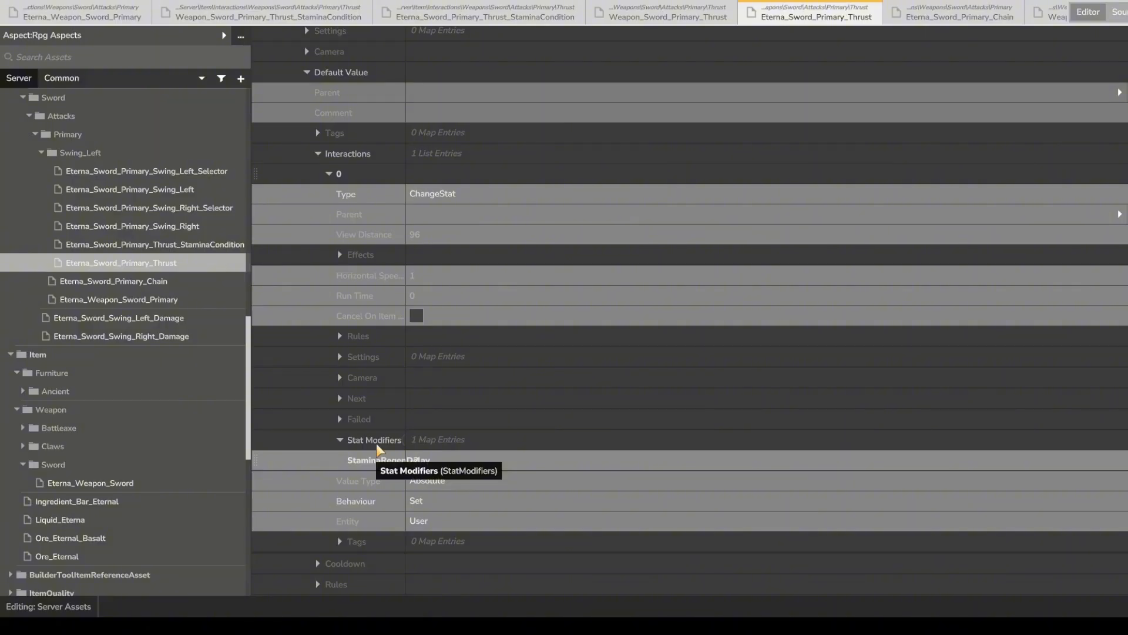
{"action": "scroll", "coordinate": [376, 443], "scroll_direction": "down", "scroll_amount": 2}
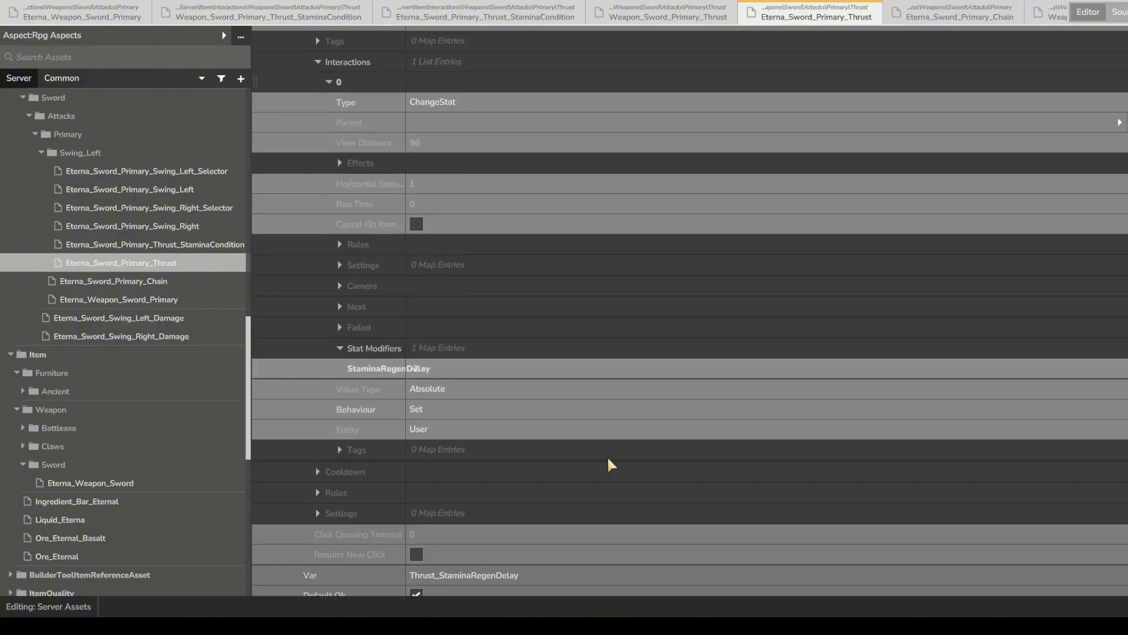
{"action": "scroll", "coordinate": [357, 441], "scroll_direction": "down", "scroll_amount": 4}
{"action": "left_click", "coordinate": [338, 456]}
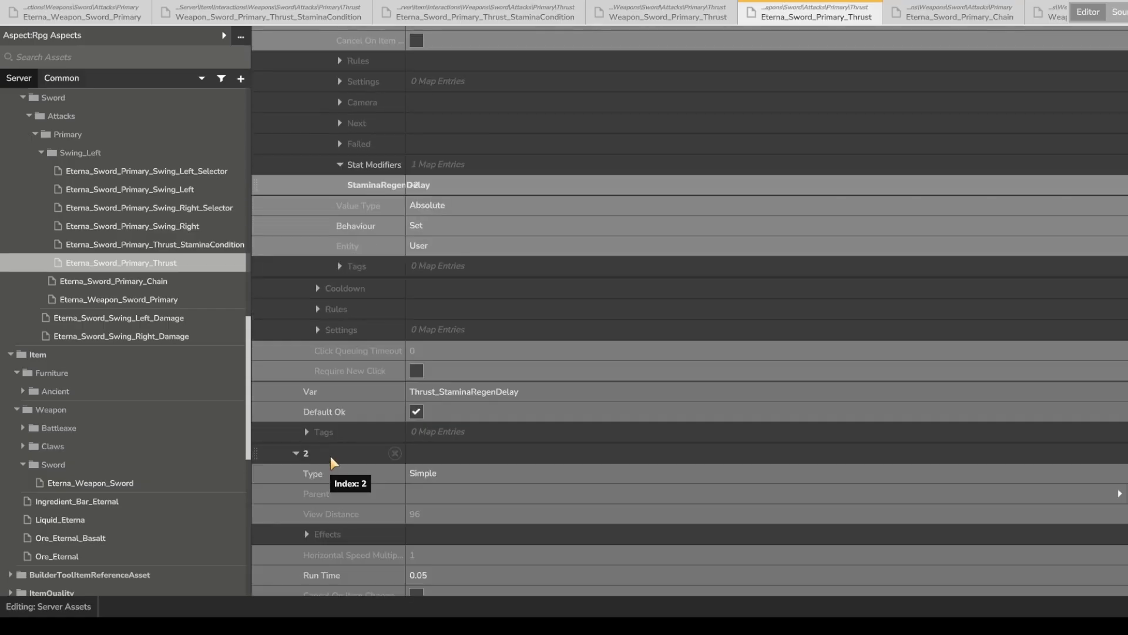
{"action": "scroll", "coordinate": [332, 456], "scroll_direction": "down", "scroll_amount": 5}
Examine the two default interactions of Thrust_StaminaCost, checking the applied effect's reference and the stamina stat modifier.
{"action": "scroll", "coordinate": [352, 382], "scroll_direction": "up", "scroll_amount": 9}
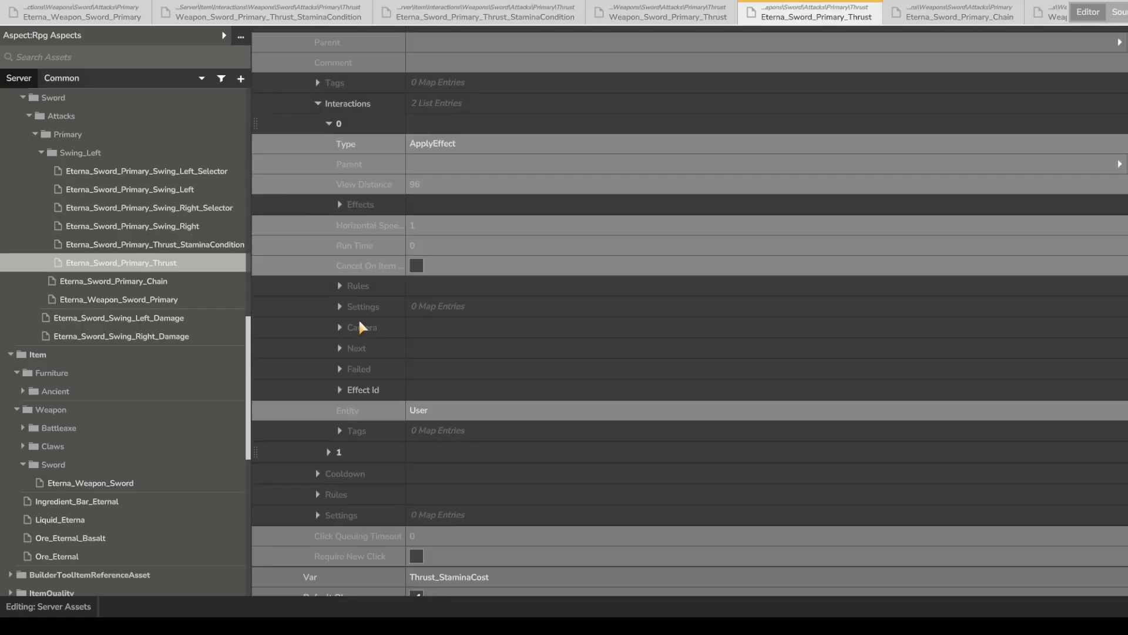
{"action": "left_click", "coordinate": [376, 204]}
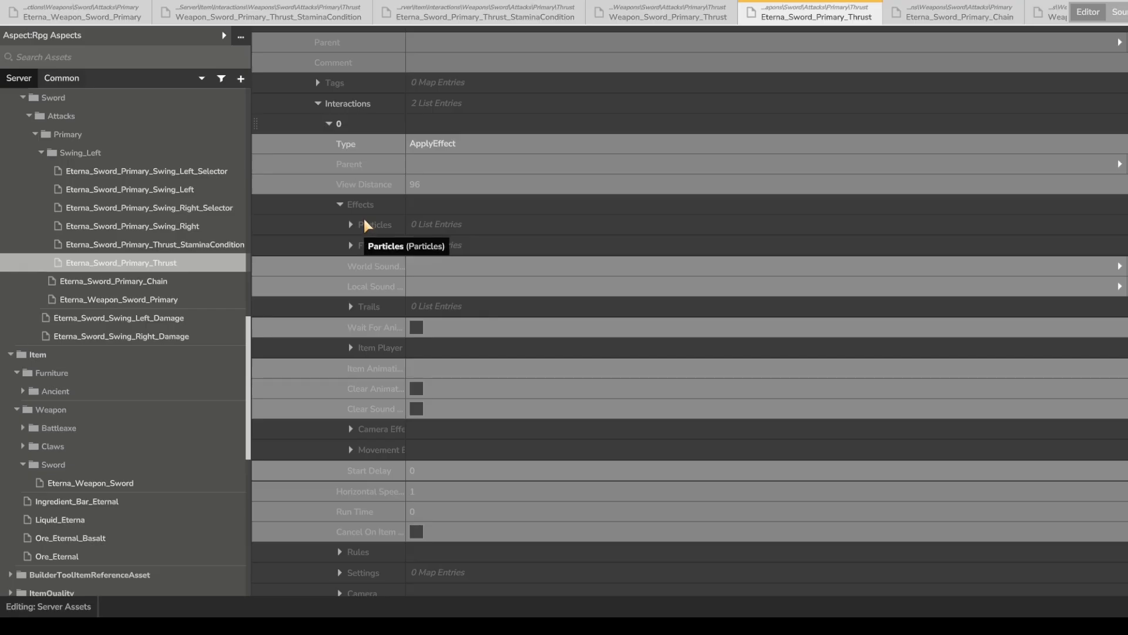
{"action": "left_click", "coordinate": [371, 204]}
{"action": "scroll", "coordinate": [371, 208], "scroll_direction": "down", "scroll_amount": 2}
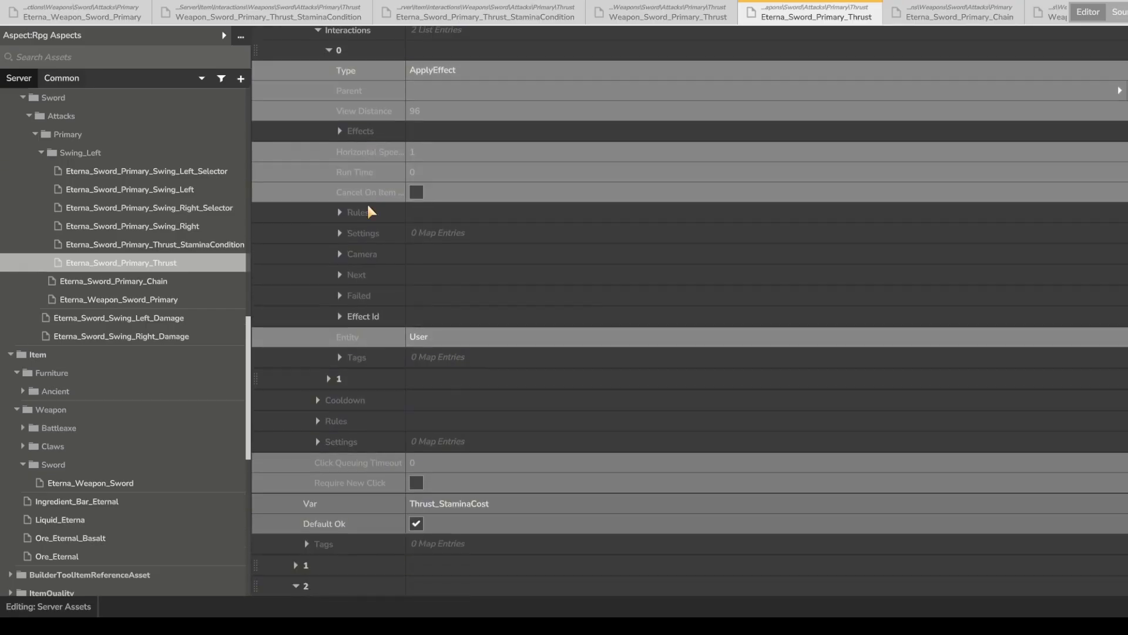
{"action": "left_click", "coordinate": [374, 316]}
{"action": "scroll", "coordinate": [375, 310], "scroll_direction": "down", "scroll_amount": 2}
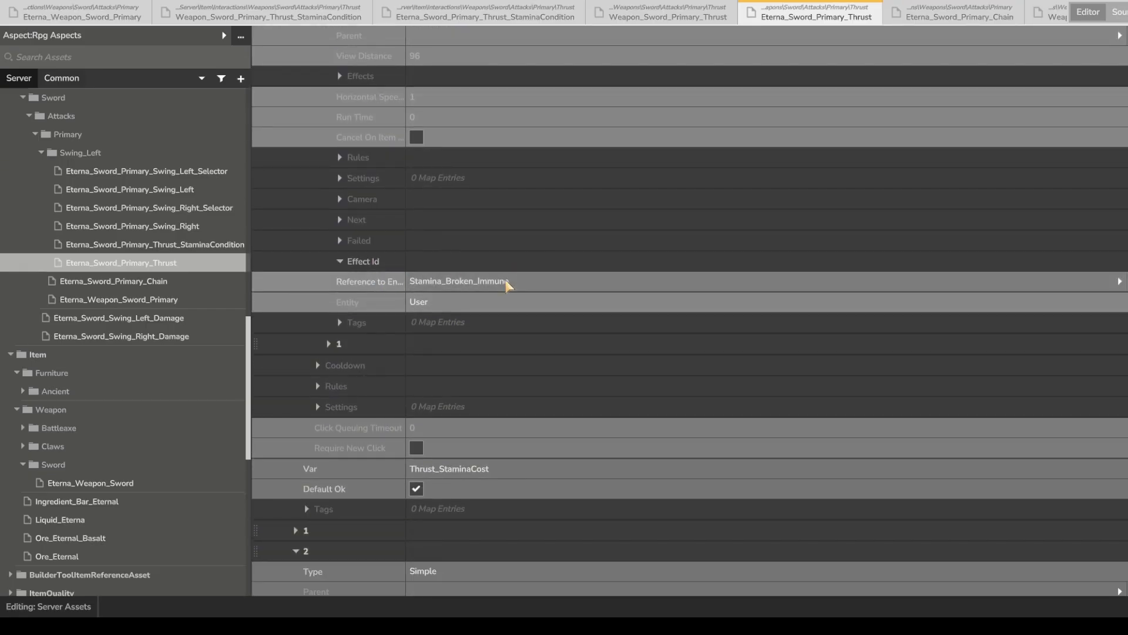
{"action": "left_click", "coordinate": [508, 282]}
{"action": "scroll", "coordinate": [506, 285], "scroll_direction": "up", "scroll_amount": 3}
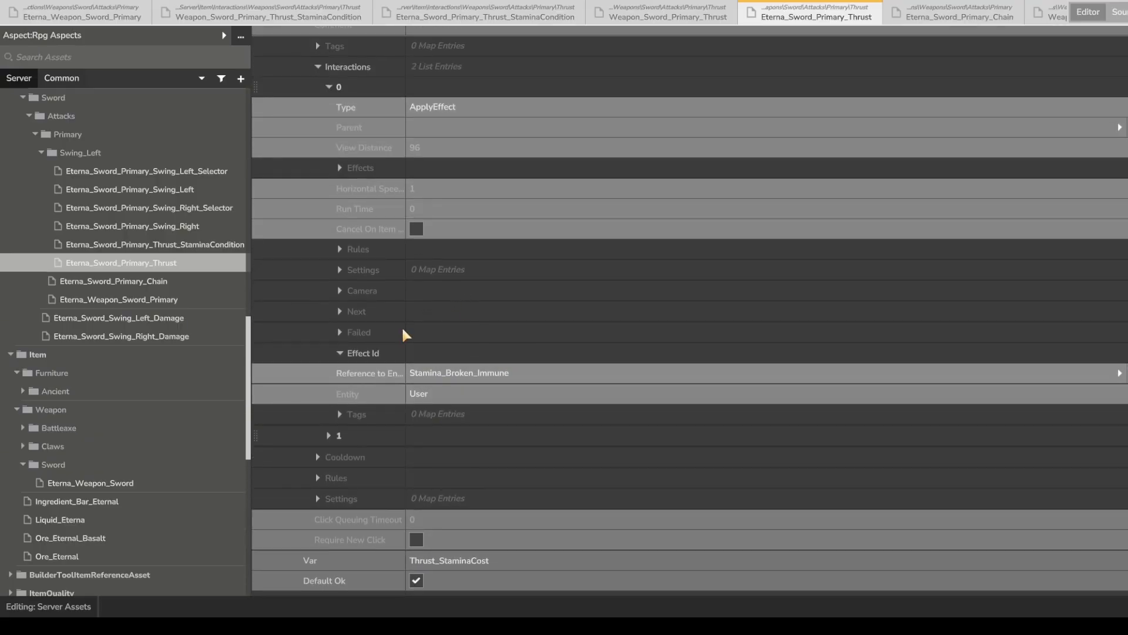
{"action": "left_click", "coordinate": [358, 351]}
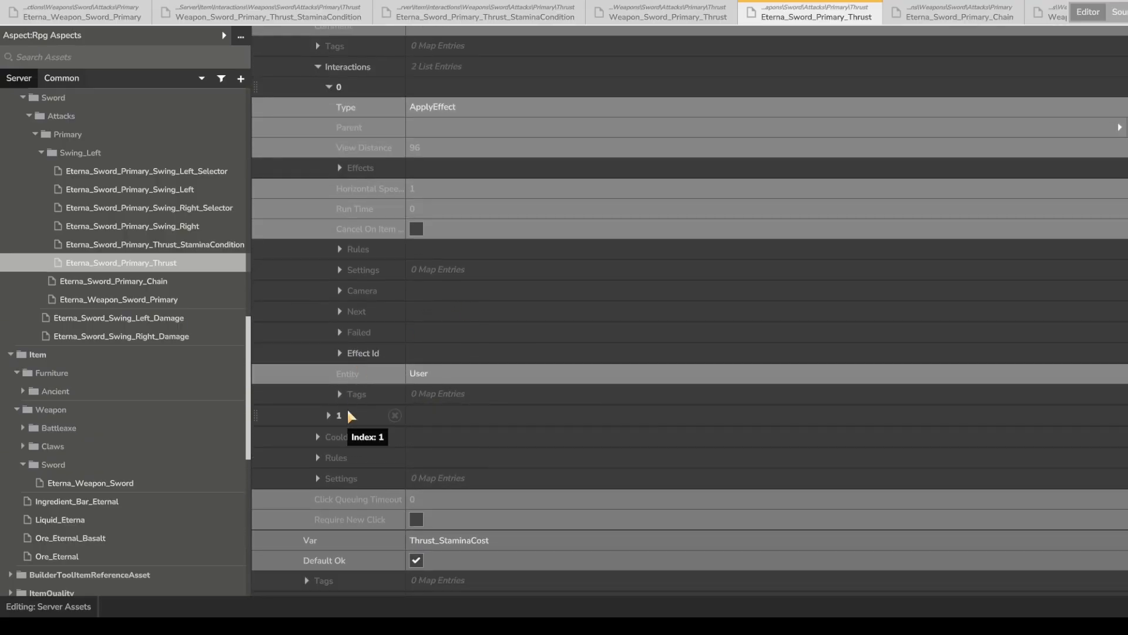
{"action": "left_click", "coordinate": [347, 413]}
{"action": "scroll", "coordinate": [354, 400], "scroll_direction": "down", "scroll_amount": 3}
{"action": "scroll", "coordinate": [358, 393], "scroll_direction": "down", "scroll_amount": 6}
{"action": "left_click", "coordinate": [358, 392]}
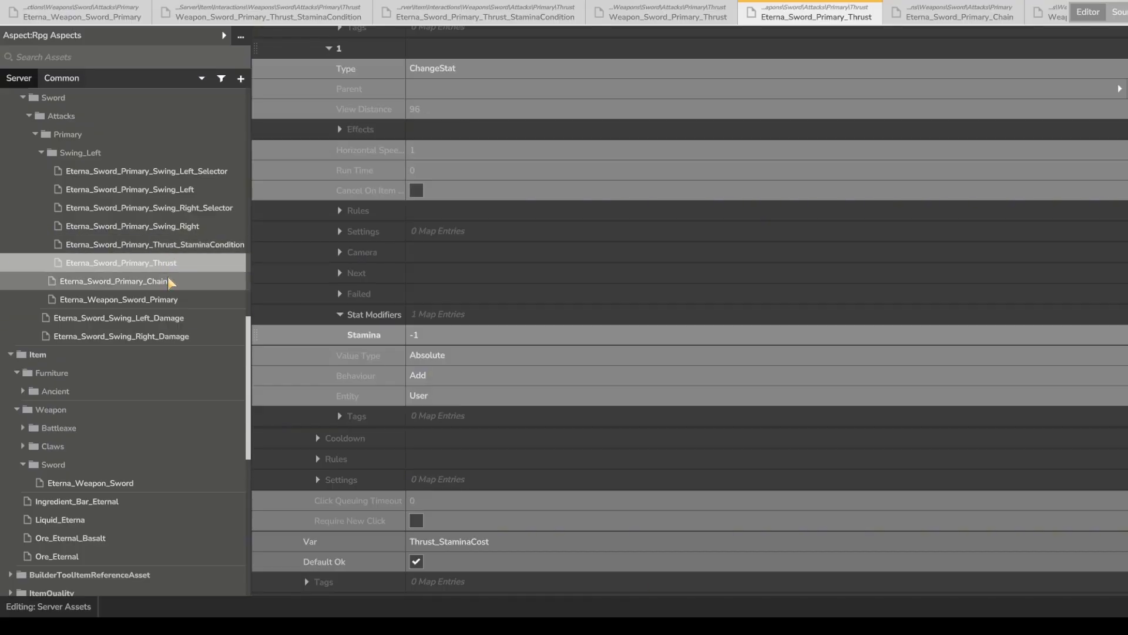
In Eterna_Weapon_Sword_Primary, point the Thrust_Stamina default interaction reference to the Eterna thrust stamina condition from the Aspect:Rpg Aspects pack.
{"action": "left_click", "coordinate": [167, 287]}
{"action": "left_click", "coordinate": [173, 300]}
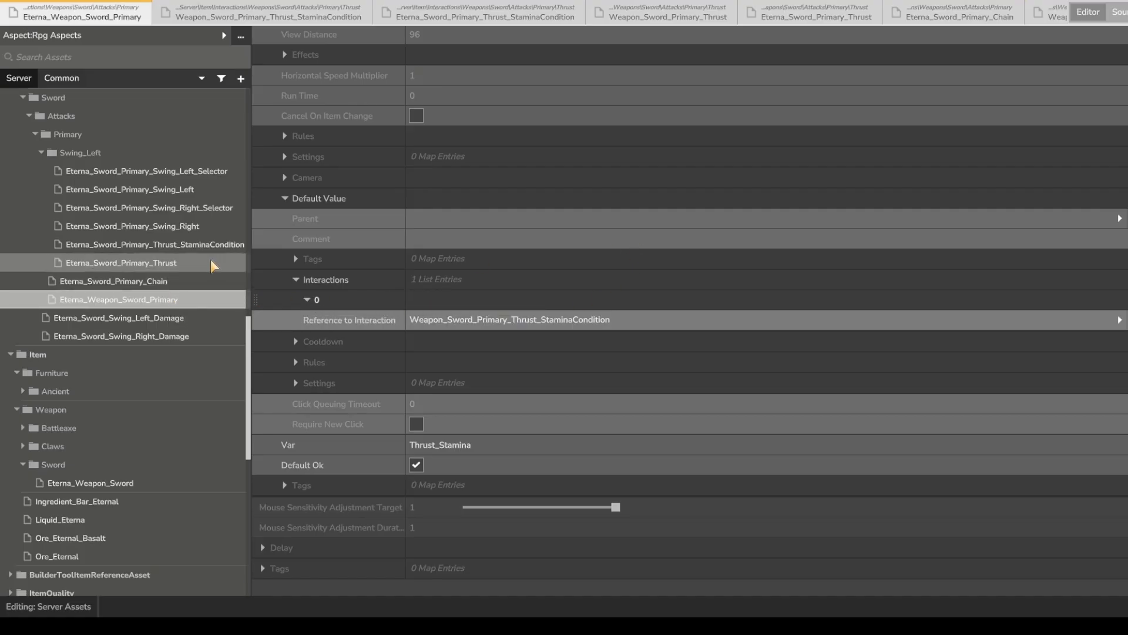
{"action": "scroll", "coordinate": [347, 188], "scroll_direction": "up", "scroll_amount": 3}
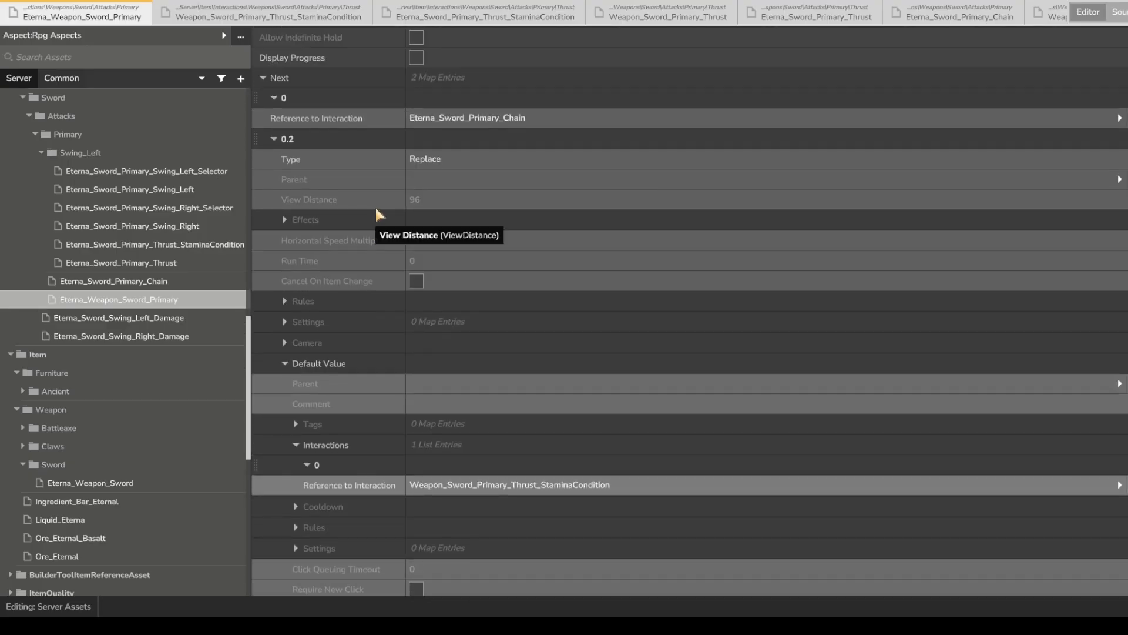
{"action": "scroll", "coordinate": [318, 144], "scroll_direction": "down", "scroll_amount": 3}
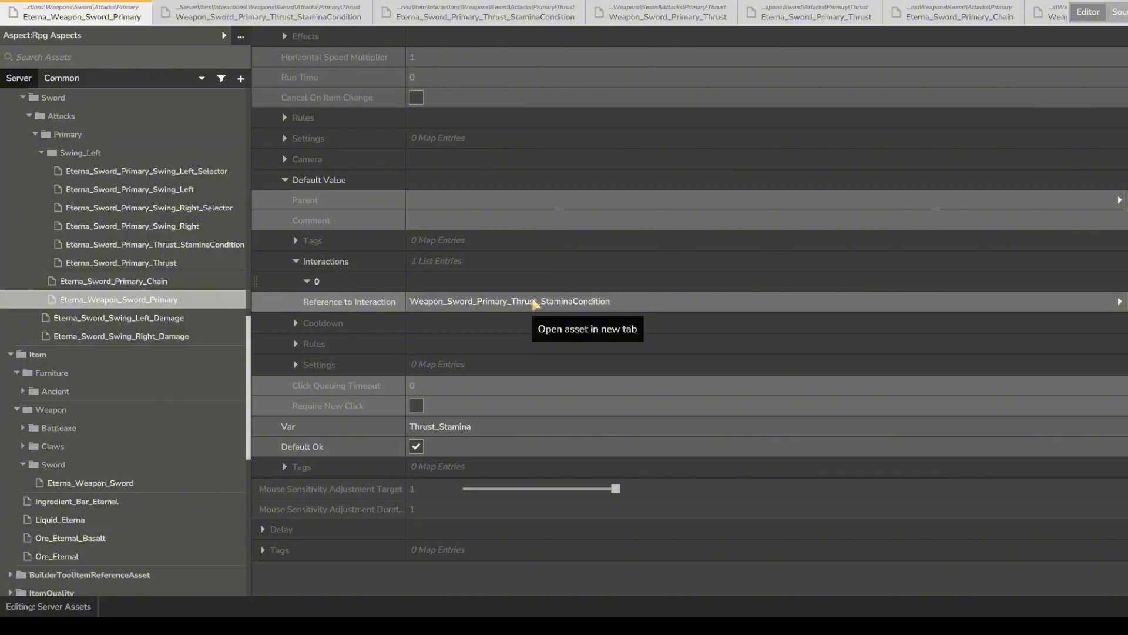
{"action": "left_click", "coordinate": [535, 301]}
{"action": "left_click", "coordinate": [478, 339]}
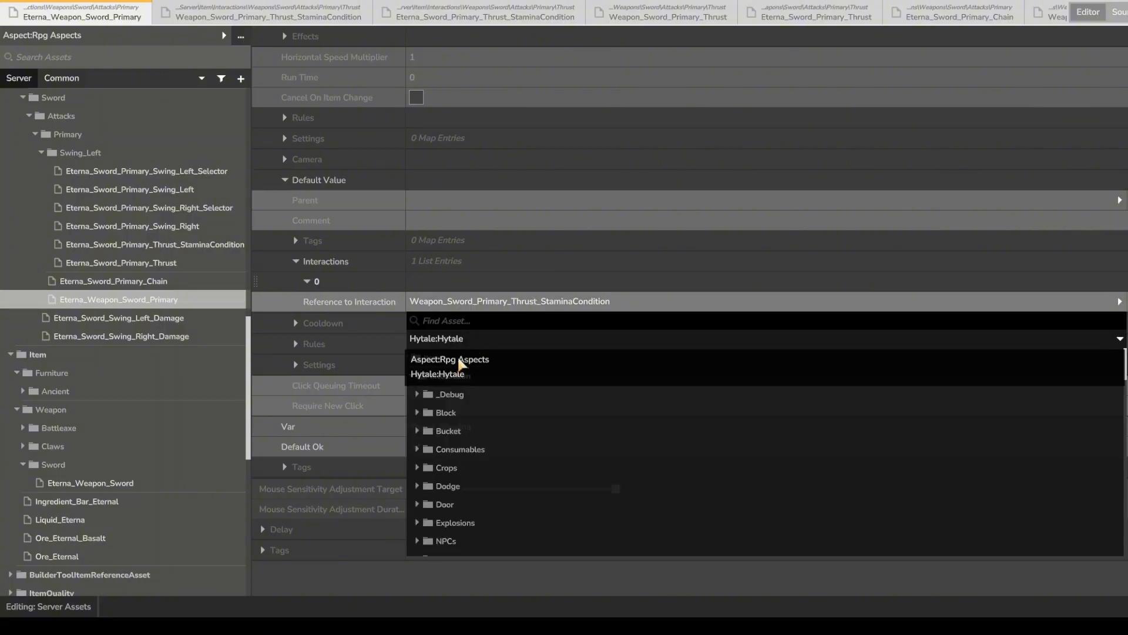
{"action": "left_click", "coordinate": [462, 359]}
{"action": "scroll", "coordinate": [723, 496], "scroll_direction": "down", "scroll_amount": 1}
Examine the Thrust_StaminaRegenDelay default value and the simple interaction following it in Eterna_Sword_Primary_Thrust.
{"action": "scroll", "coordinate": [723, 500], "scroll_direction": "down", "scroll_amount": 3}
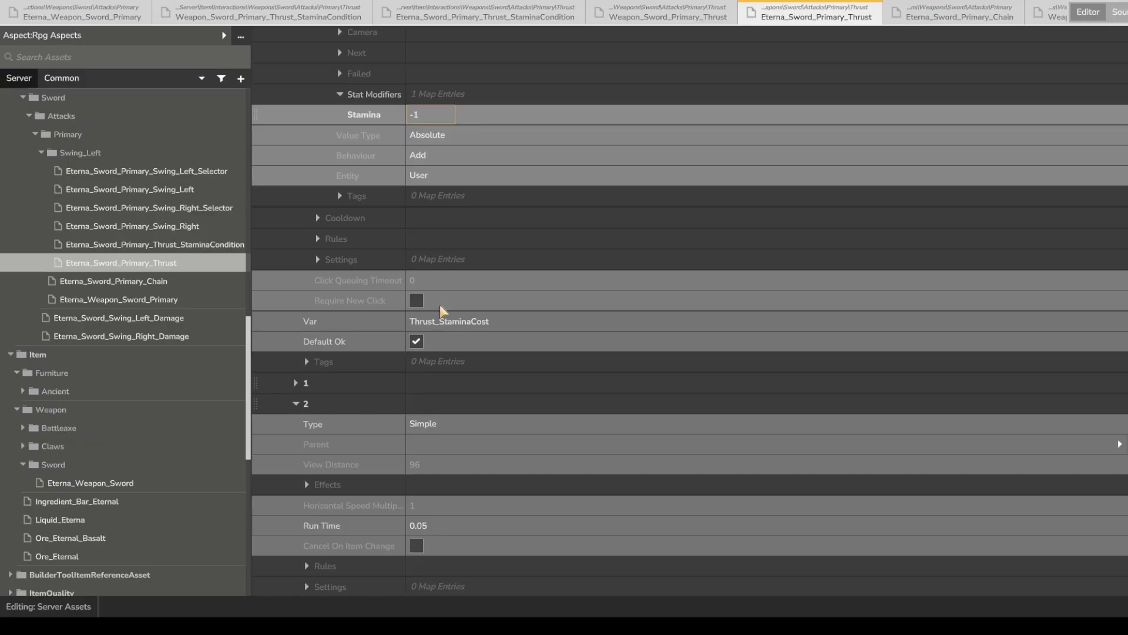
{"action": "left_click", "coordinate": [295, 383]}
{"action": "scroll", "coordinate": [353, 370], "scroll_direction": "down", "scroll_amount": 5}
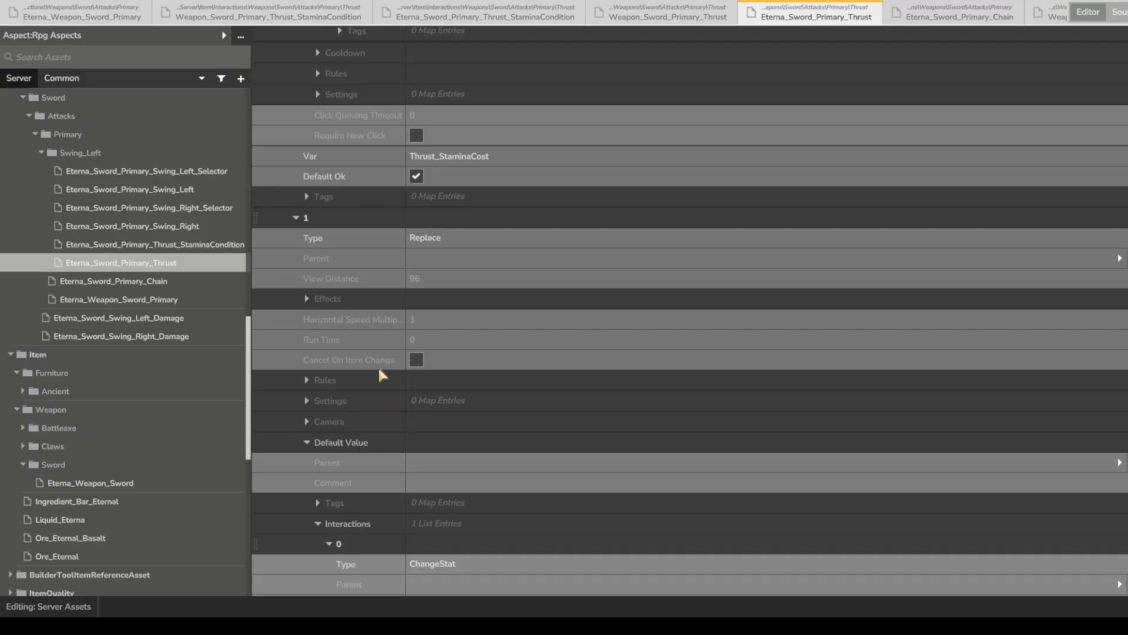
{"action": "left_click", "coordinate": [319, 388]}
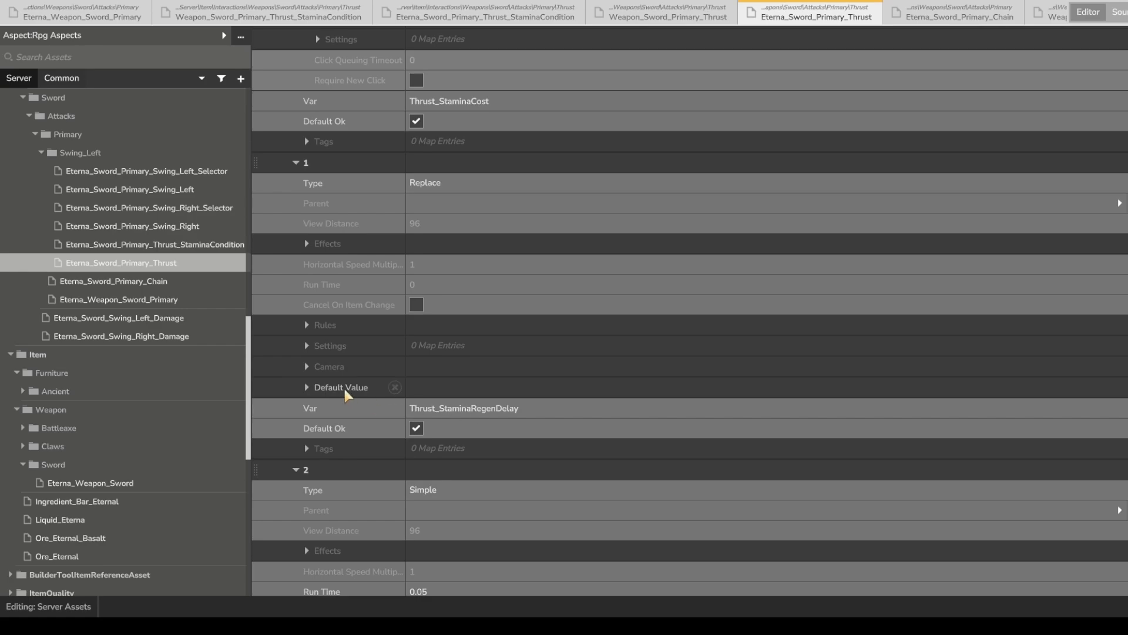
{"action": "left_click", "coordinate": [344, 388]}
{"action": "scroll", "coordinate": [349, 391], "scroll_direction": "down", "scroll_amount": 3}
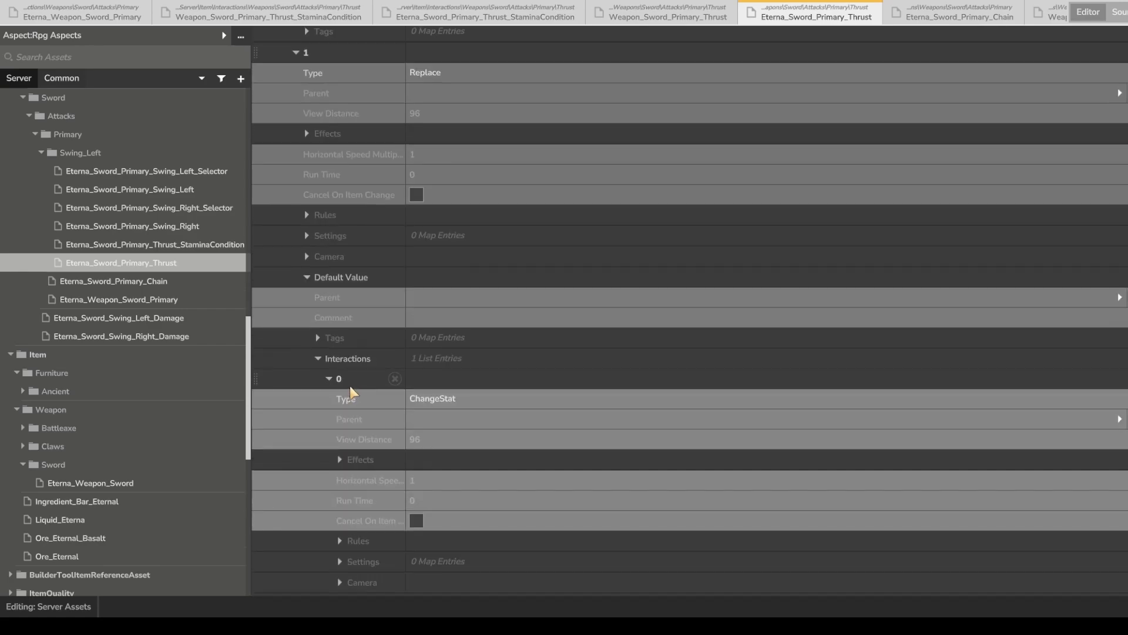
{"action": "left_click", "coordinate": [350, 277]}
{"action": "scroll", "coordinate": [399, 329], "scroll_direction": "down", "scroll_amount": 2}
{"action": "scroll", "coordinate": [456, 344], "scroll_direction": "down", "scroll_amount": 3}
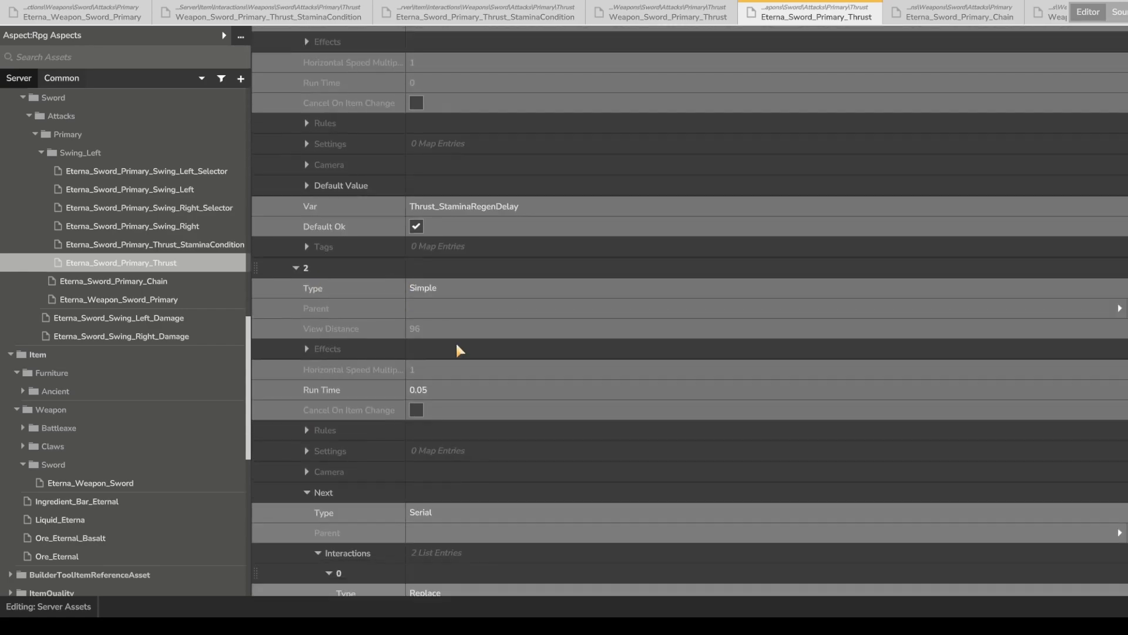
{"action": "left_click", "coordinate": [310, 244]}
{"action": "left_click", "coordinate": [307, 249]}
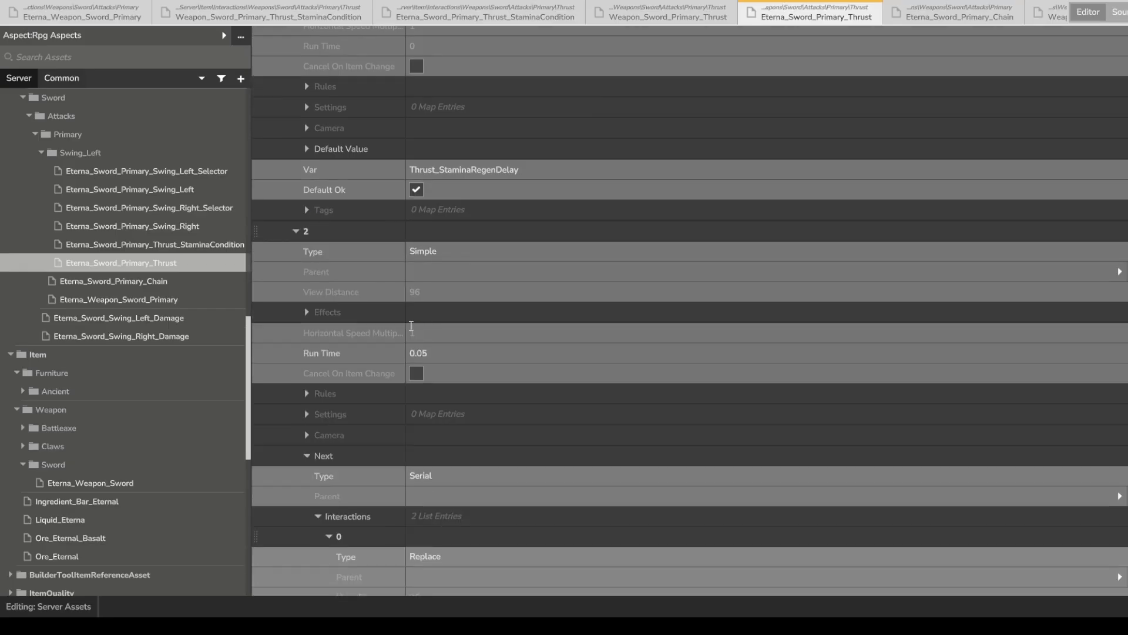
{"action": "scroll", "coordinate": [403, 327], "scroll_direction": "down", "scroll_amount": 6}
{"action": "scroll", "coordinate": [369, 318], "scroll_direction": "down", "scroll_amount": 3}
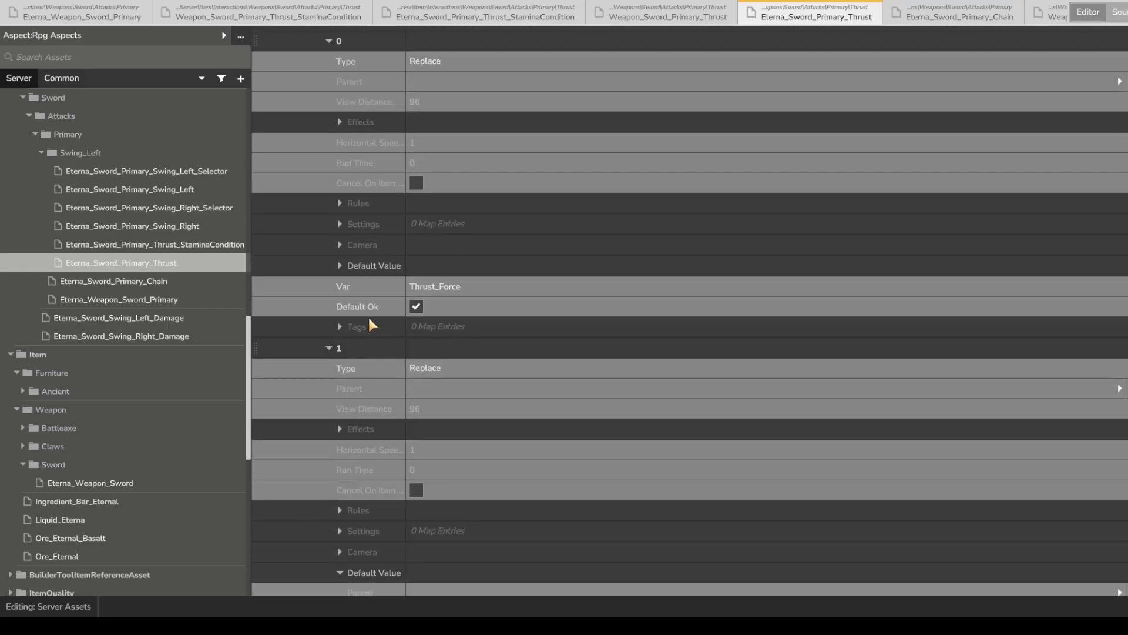
Expand the Thrust_Force default value's interaction and open its referenced asset, Weapon_Sword_Primary_Thrust_Force.
{"action": "left_click", "coordinate": [337, 265]}
{"action": "left_click", "coordinate": [369, 345]}
{"action": "scroll", "coordinate": [552, 404], "scroll_direction": "down", "scroll_amount": 1}
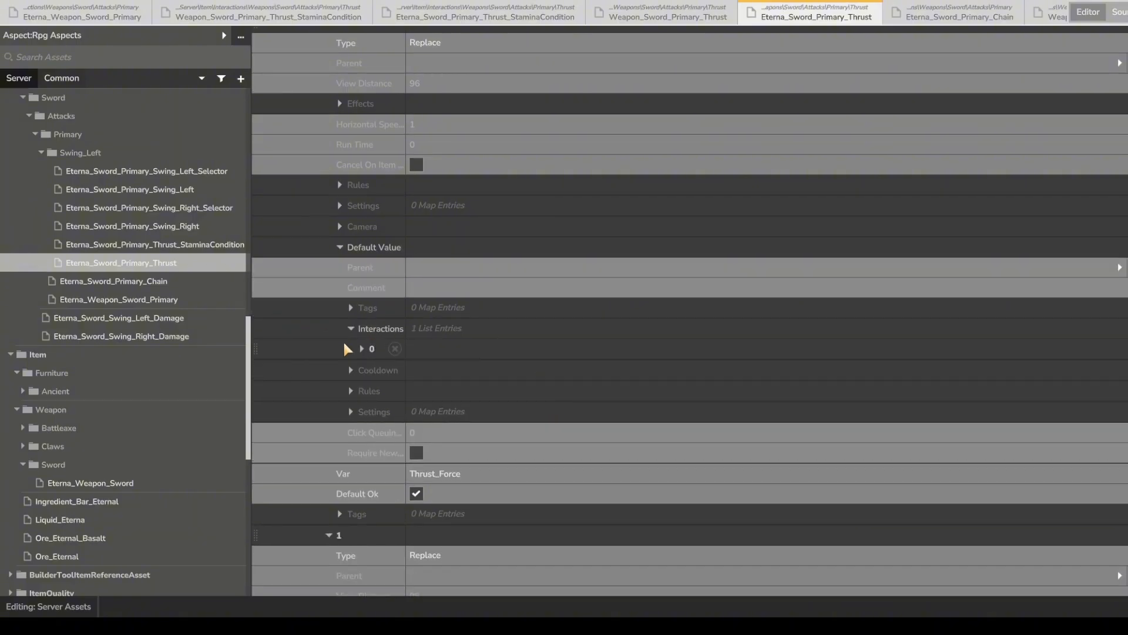
{"action": "left_click", "coordinate": [361, 348]}
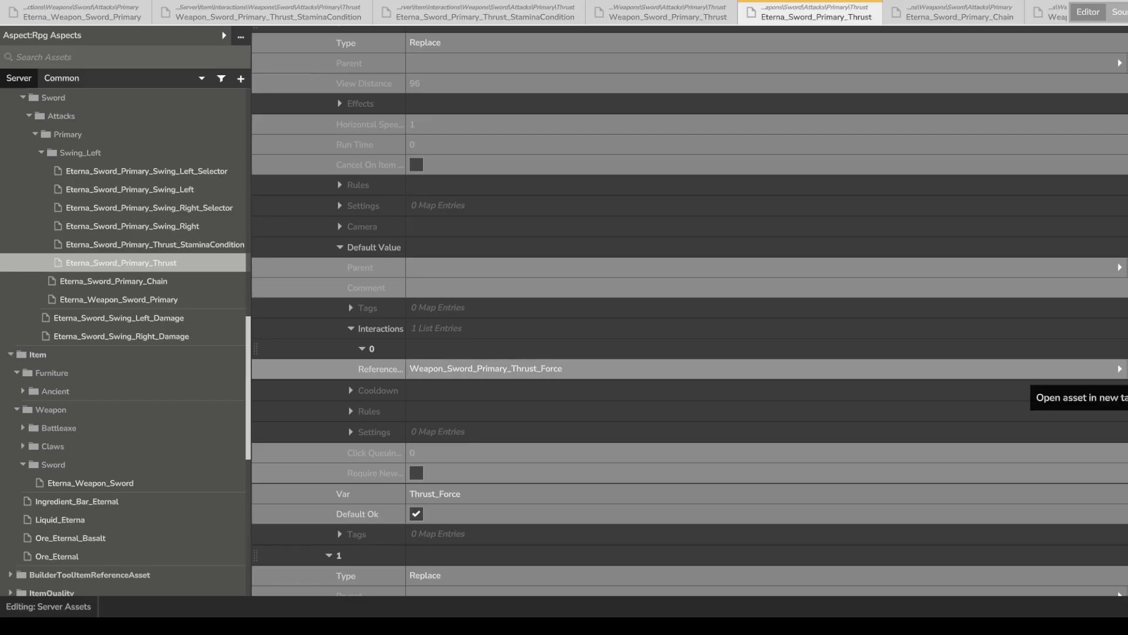
{"action": "left_click", "coordinate": [1120, 368]}
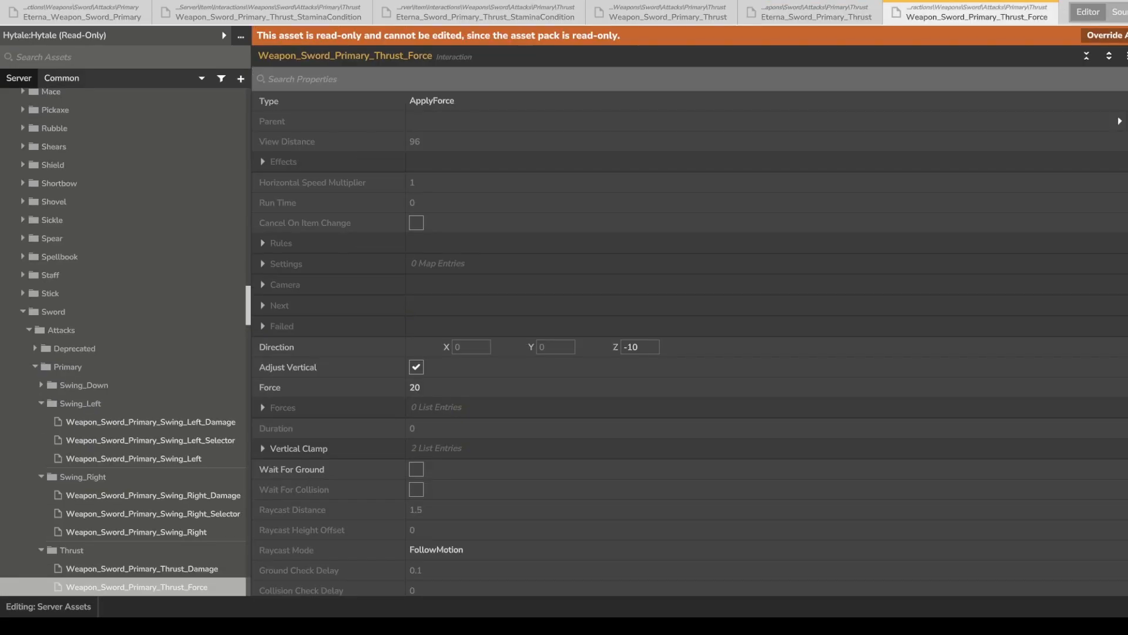
Create a copy of the read-only thrust force interaction in the Aspect:Rpg Aspects pack with the ID Eterna_Sword_Primary_Thrust_Force.
{"action": "left_click", "coordinate": [1103, 36]}
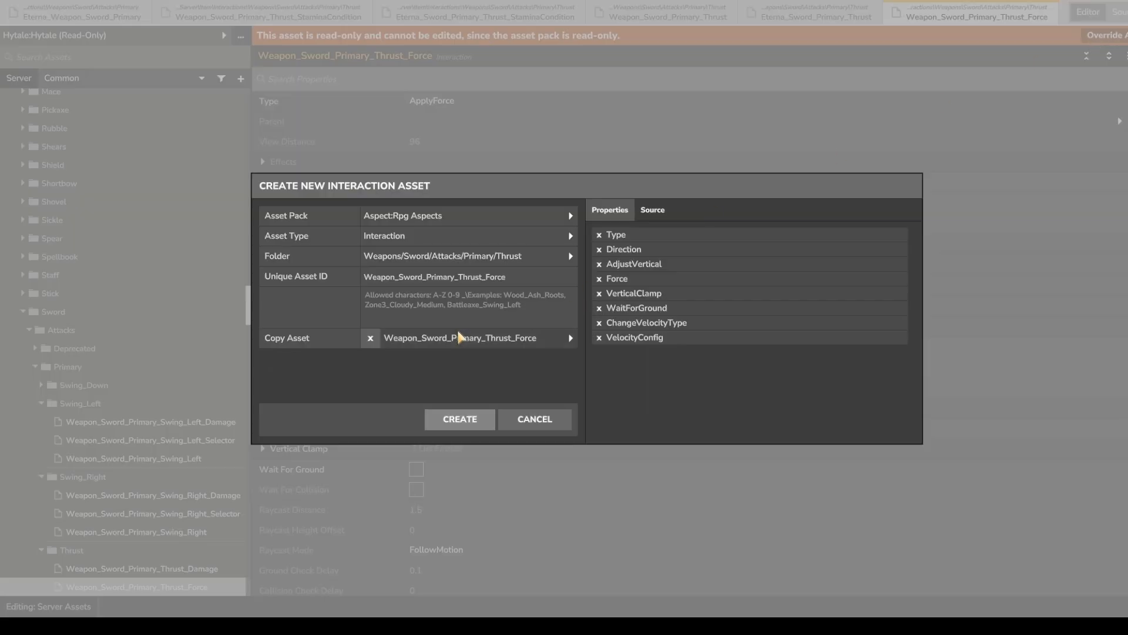
{"action": "double_click", "coordinate": [399, 277]}
{"action": "type", "text": "Eterna"}
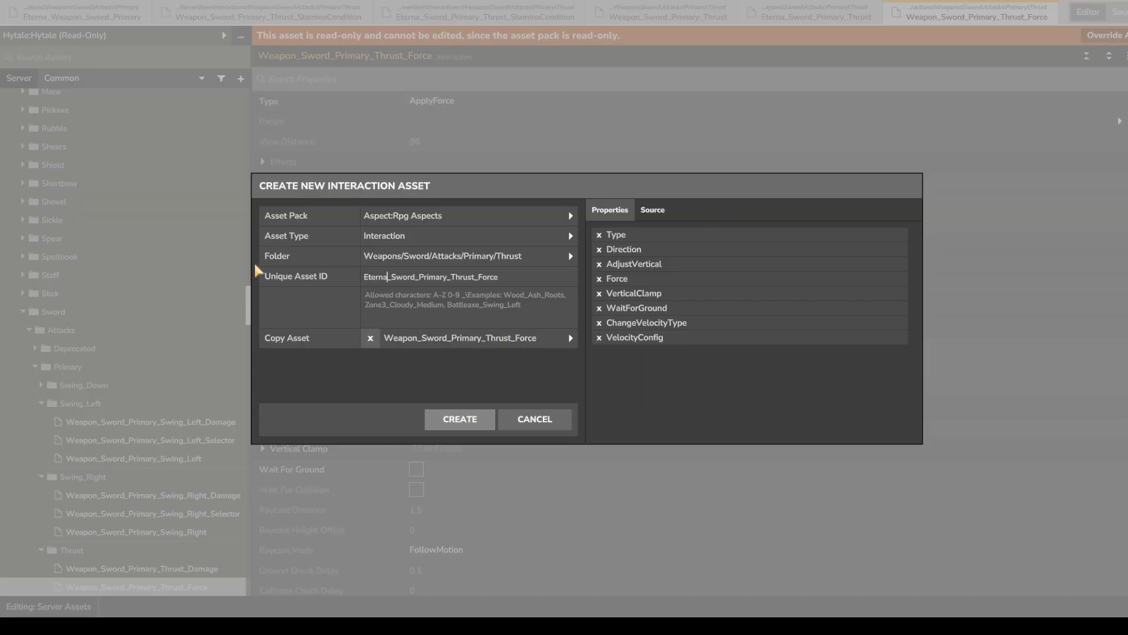
{"action": "left_click", "coordinate": [458, 418]}
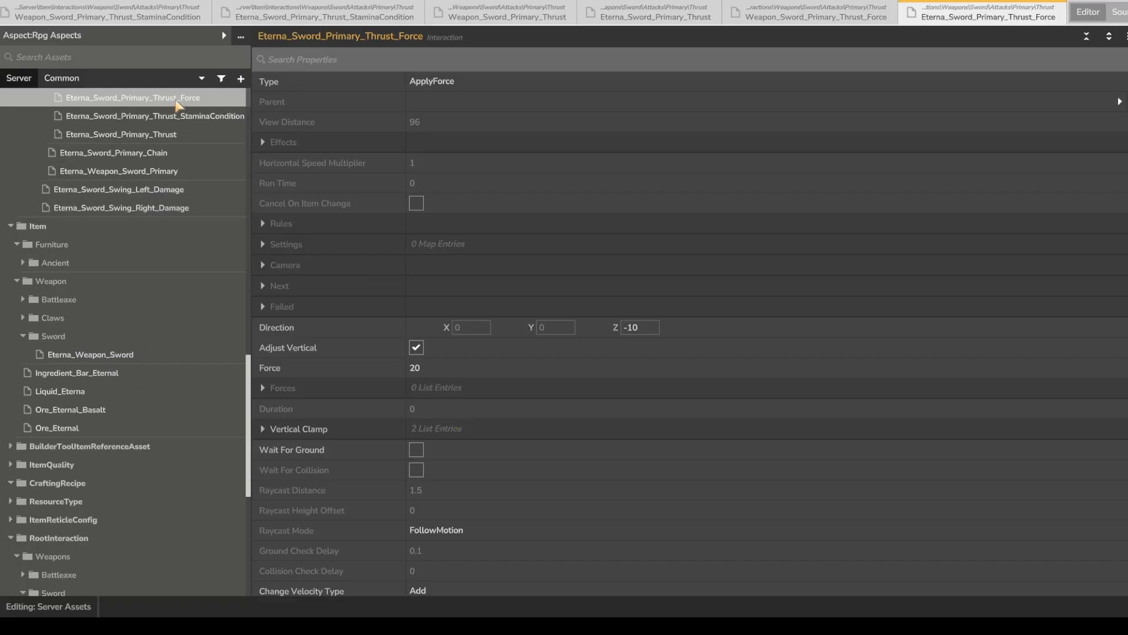
In Eterna_Sword_Primary_Thrust, set the Thrust_Force default interaction reference to Eterna_Sword_Primary_Thrust_Force from the Aspect:Rpg Aspects pack.
{"action": "left_click", "coordinate": [186, 134]}
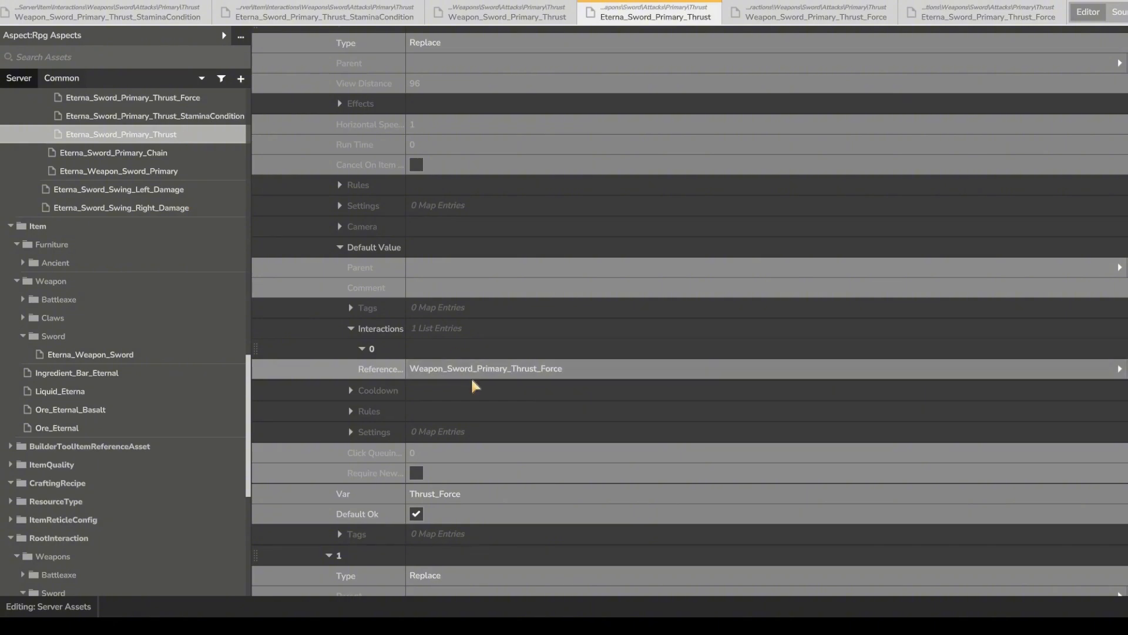
{"action": "left_click", "coordinate": [1120, 368]}
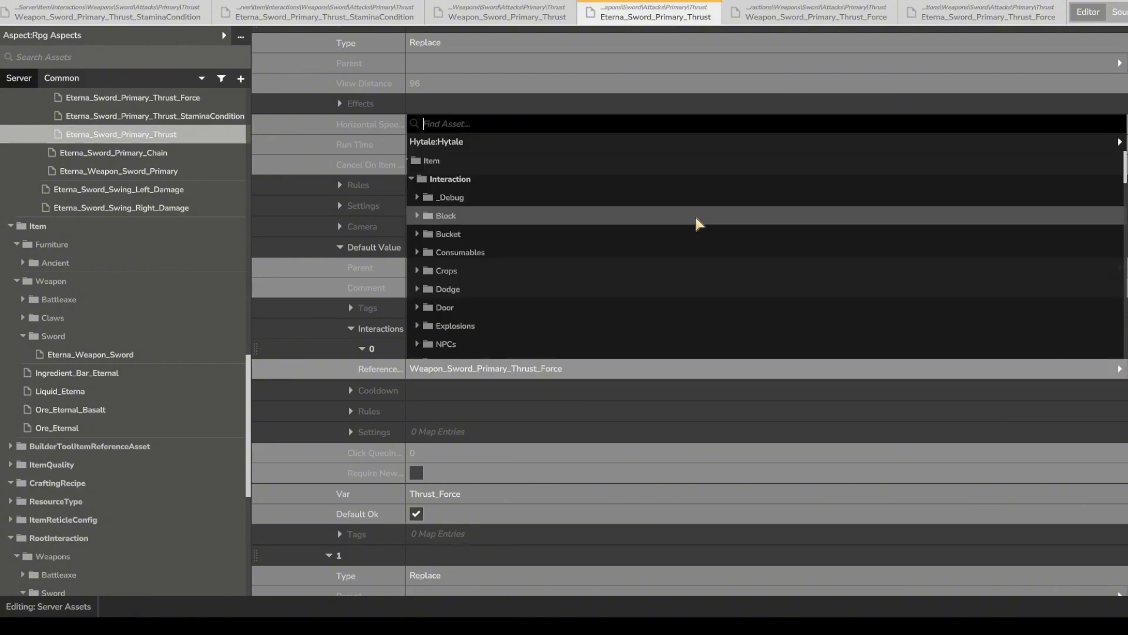
{"action": "left_click", "coordinate": [492, 141]}
{"action": "left_click", "coordinate": [464, 162]}
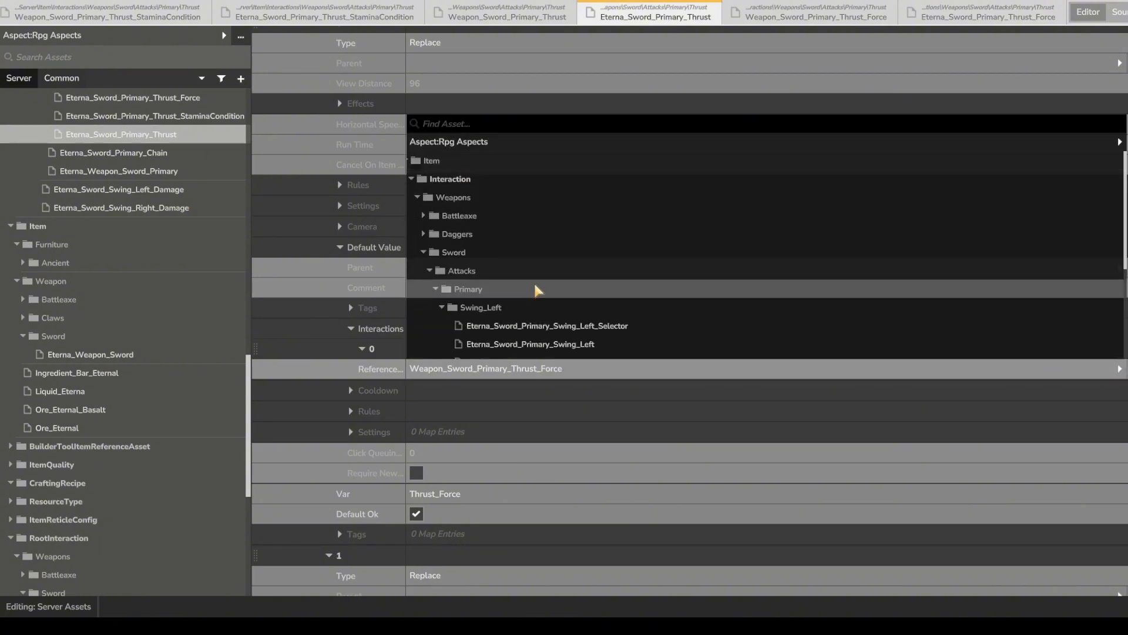
{"action": "scroll", "coordinate": [541, 282], "scroll_direction": "down", "scroll_amount": 3}
{"action": "left_click", "coordinate": [568, 253]}
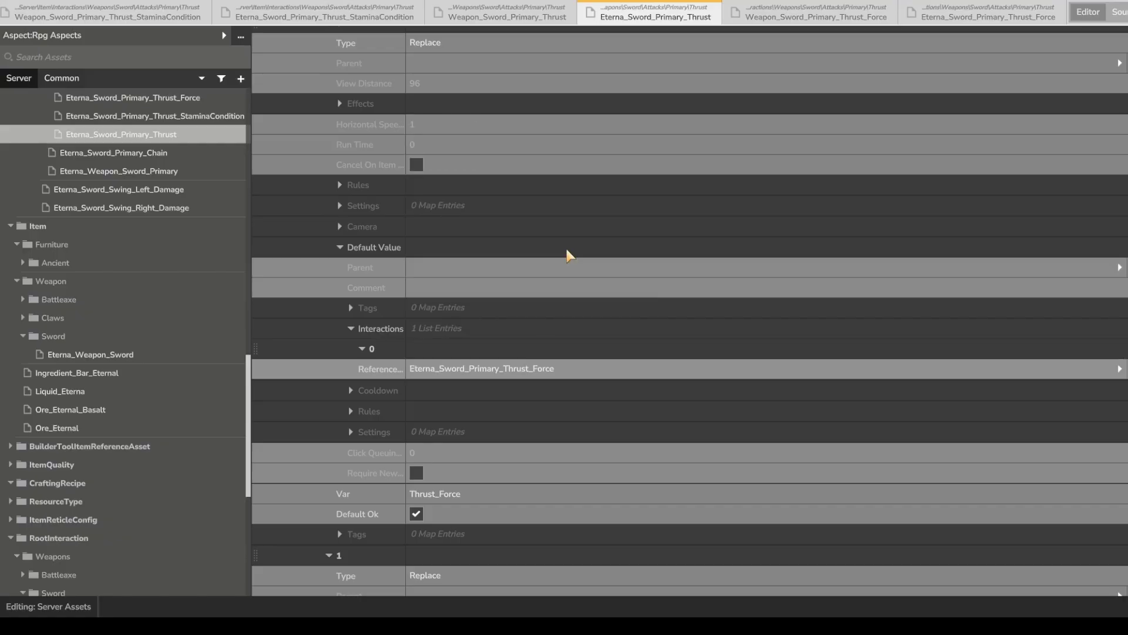
Set the Force value of Eterna_Sword_Primary_Thrust_Force to 75.
{"action": "left_click", "coordinate": [176, 99]}
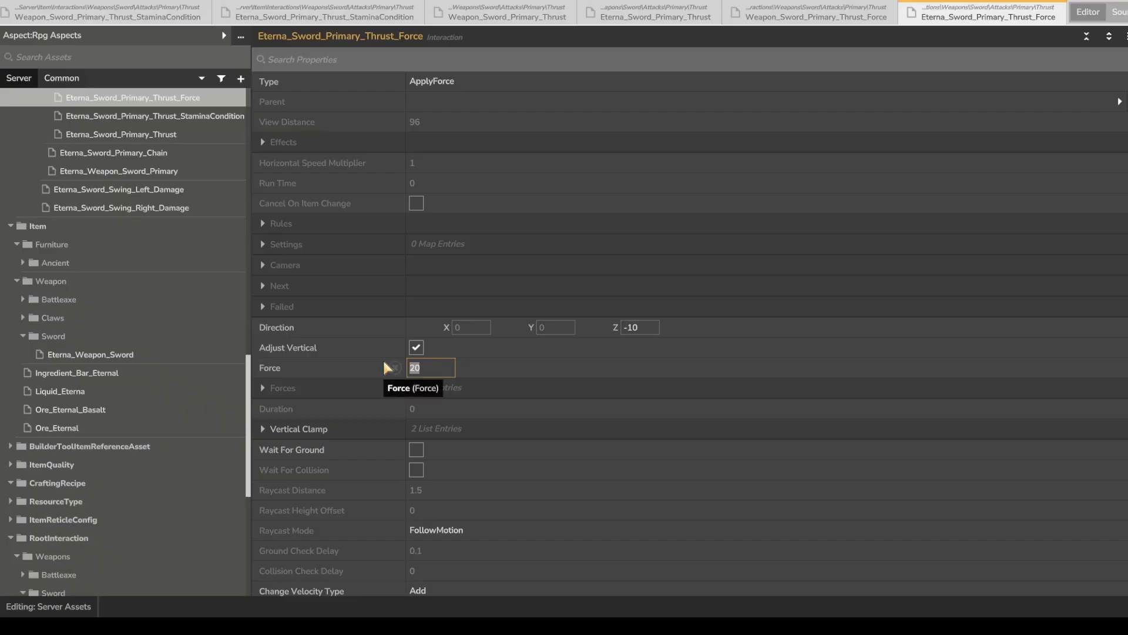
{"action": "type", "text": "55"}
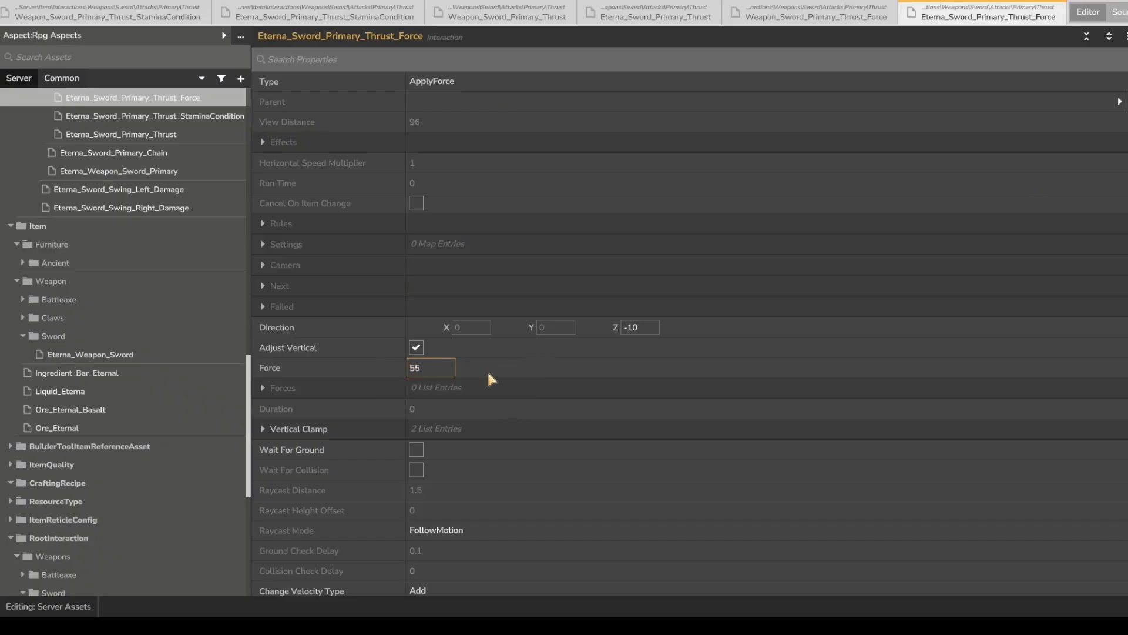
{"action": "type", "text": "75"}
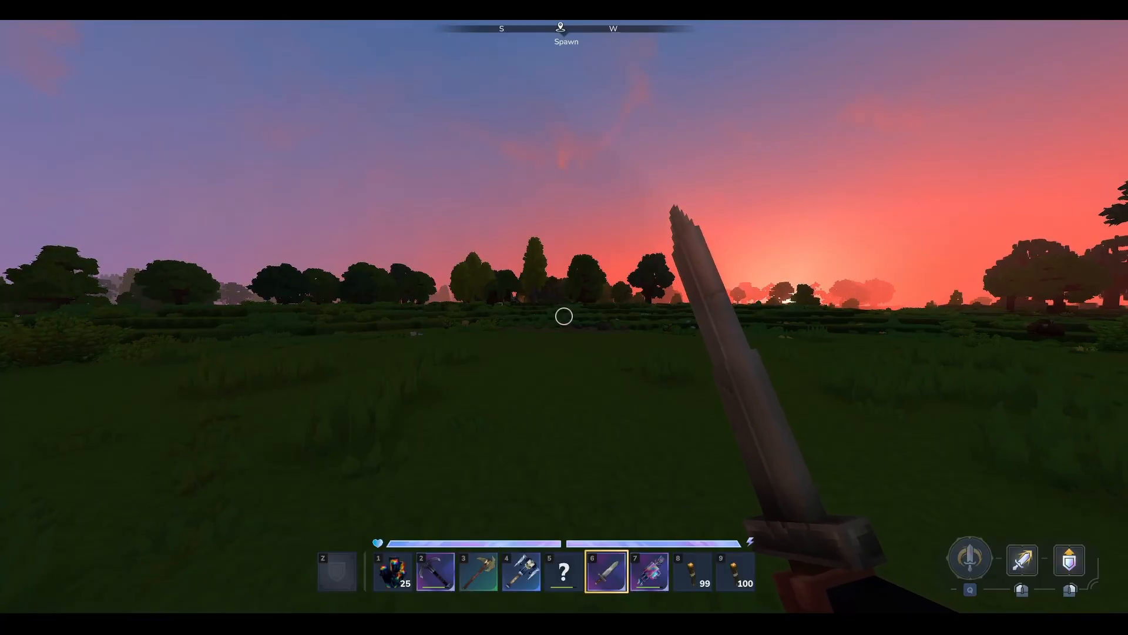
Switch to the game and test the sword's primary attack chain and thrust force across the field and forest.
{"action": "left_click", "coordinate": [564, 317]}
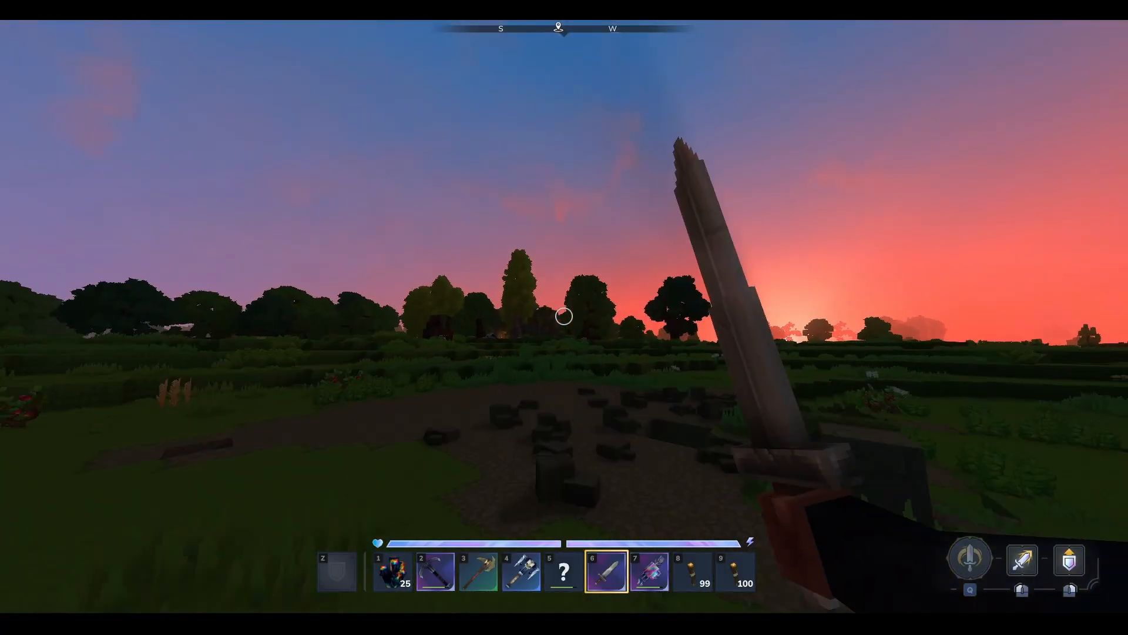
{"action": "left_click", "coordinate": [565, 317]}
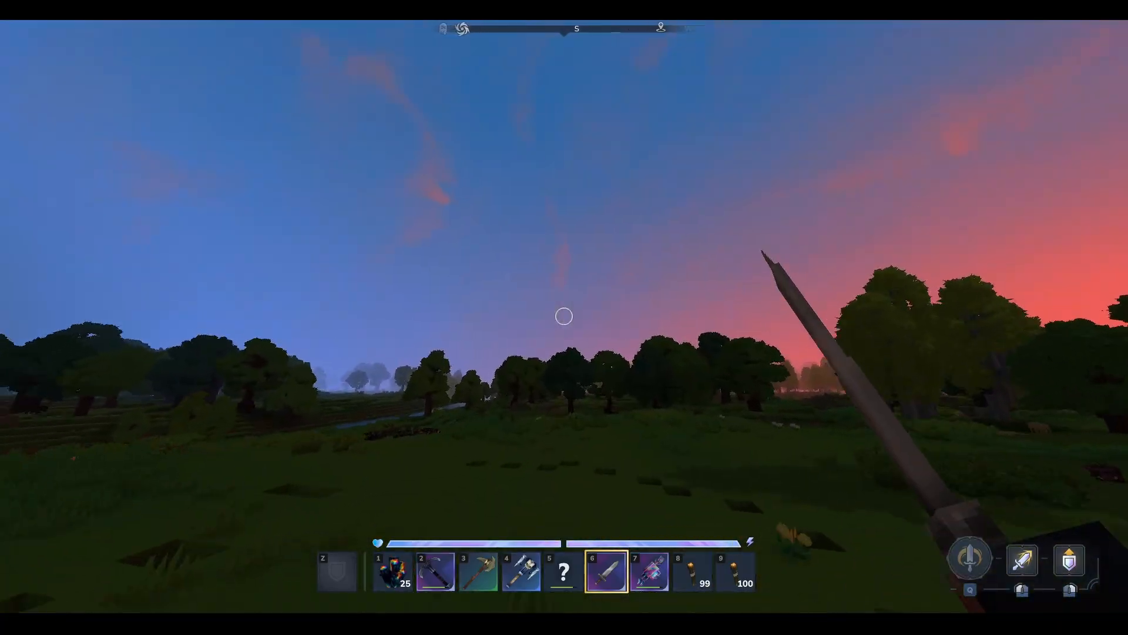
{"action": "left_click", "coordinate": [565, 317]}
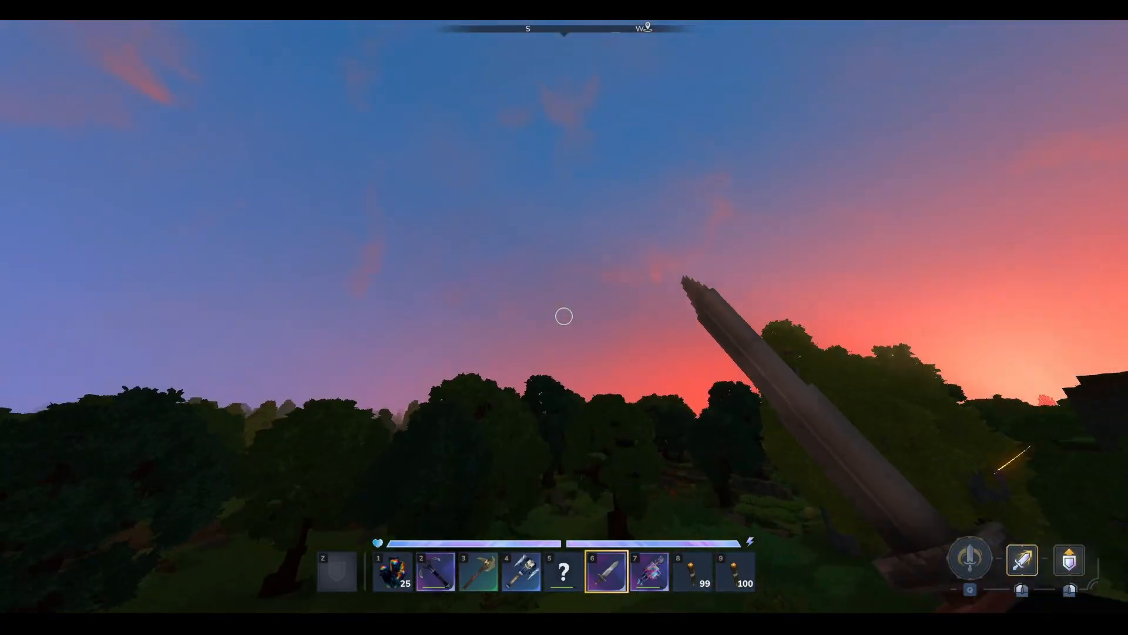
{"action": "left_click", "coordinate": [564, 316]}
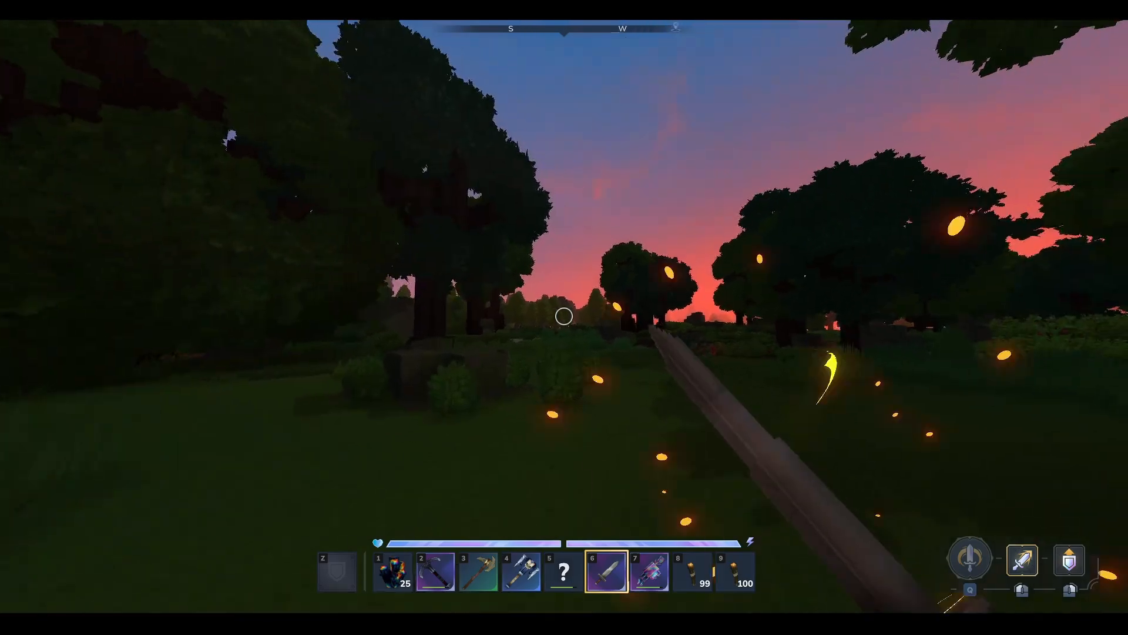
{"action": "left_click", "coordinate": [564, 317]}
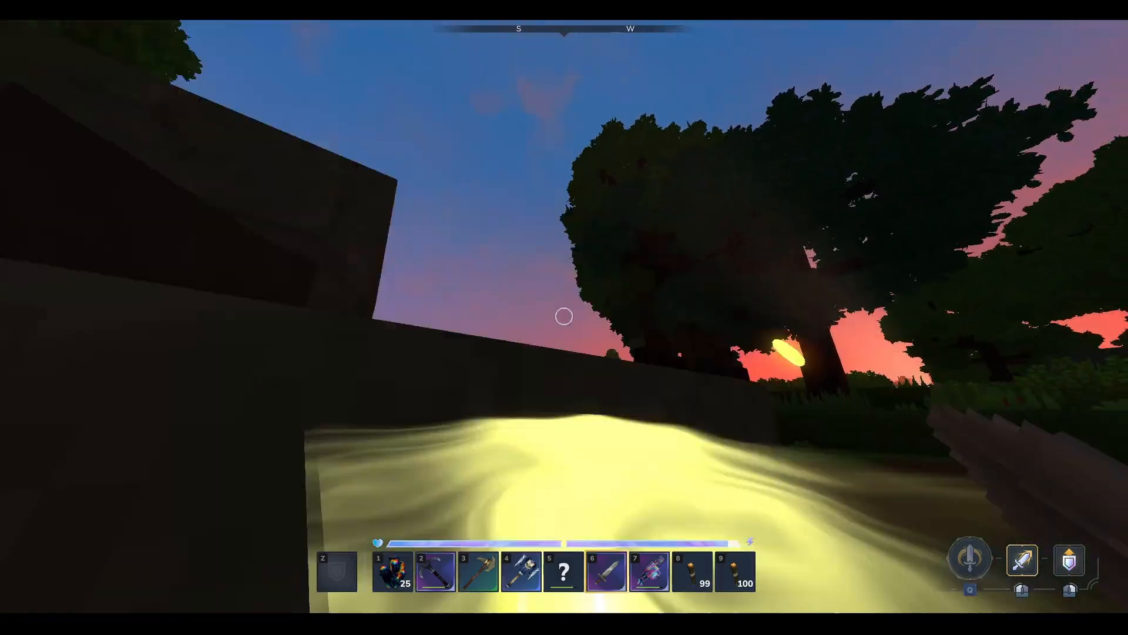
{"action": "left_click", "coordinate": [565, 316]}
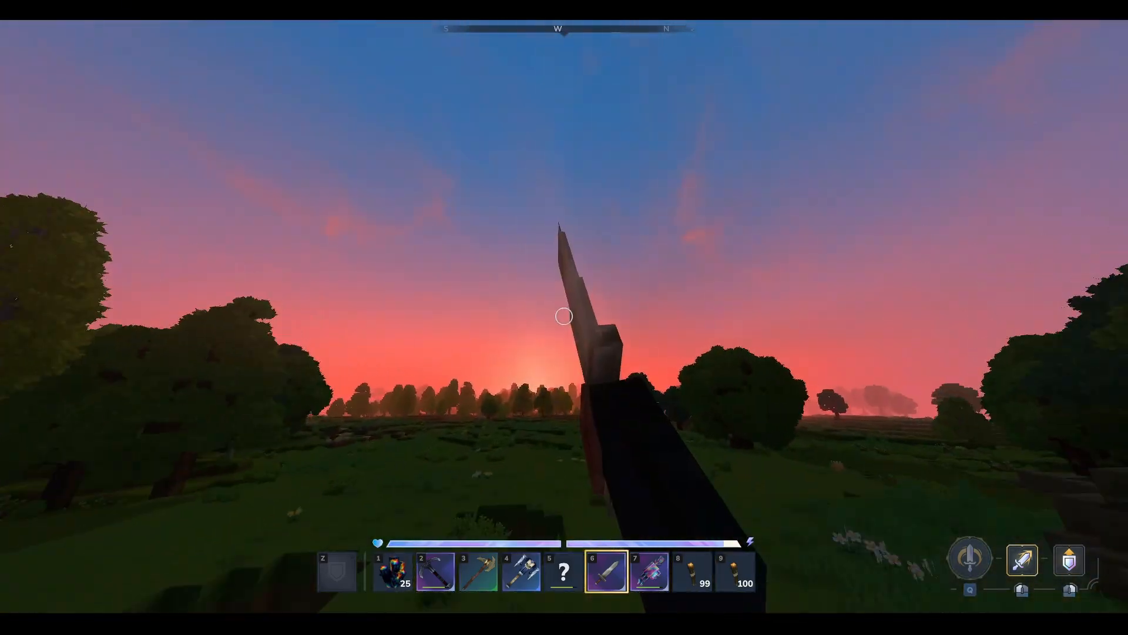
{"action": "left_click", "coordinate": [564, 316]}
{"action": "key", "text": "w"}
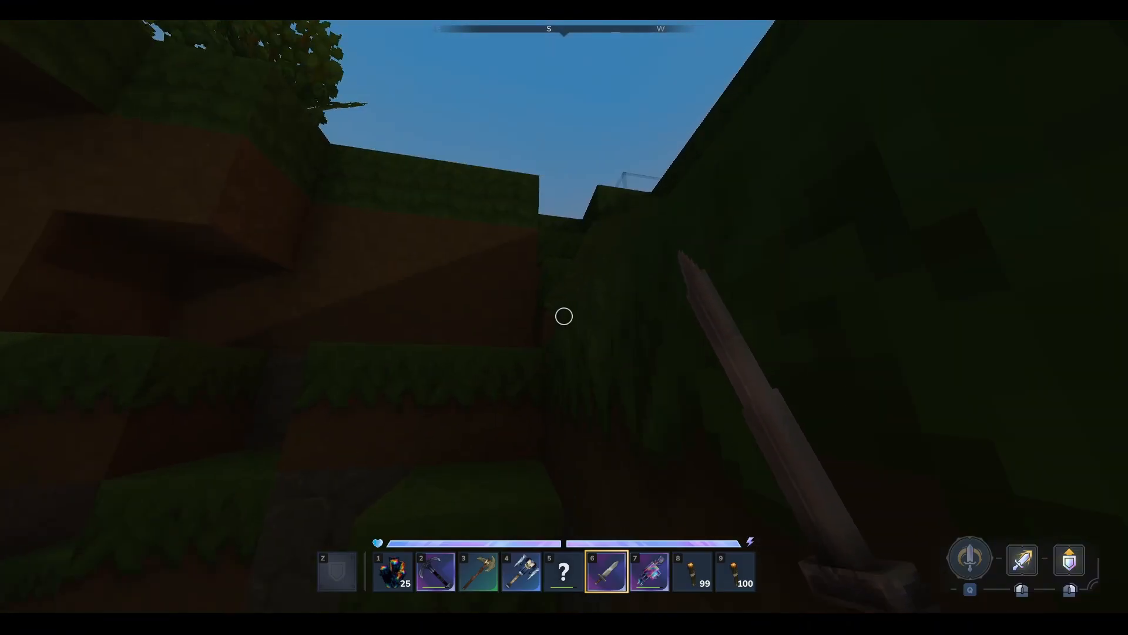
{"action": "left_click", "coordinate": [564, 316]}
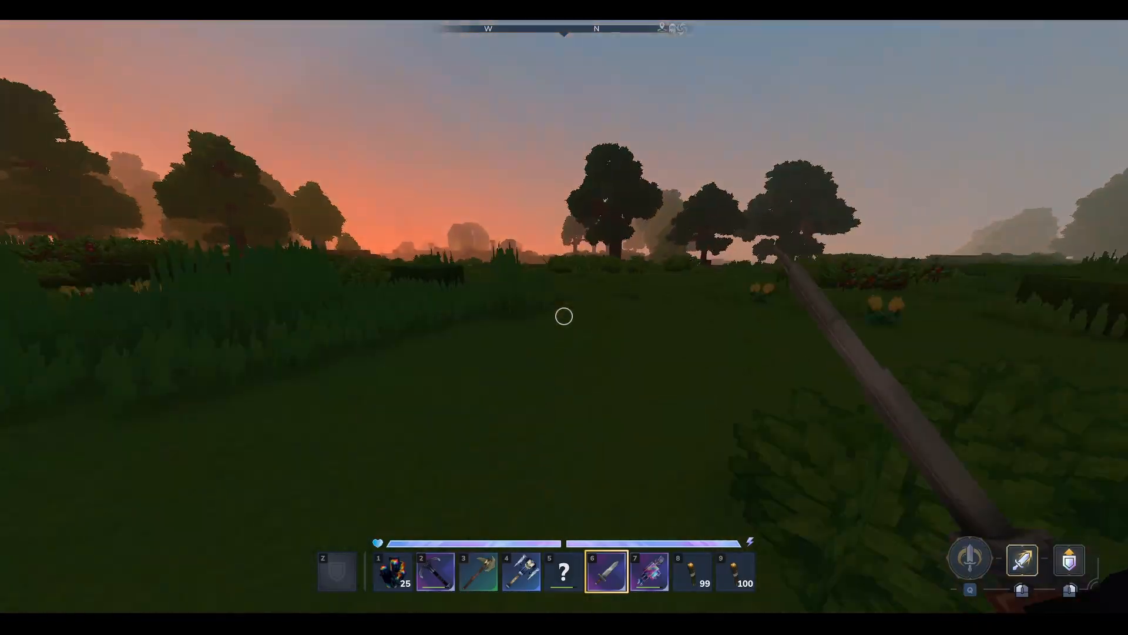
{"action": "left_click", "coordinate": [564, 316]}
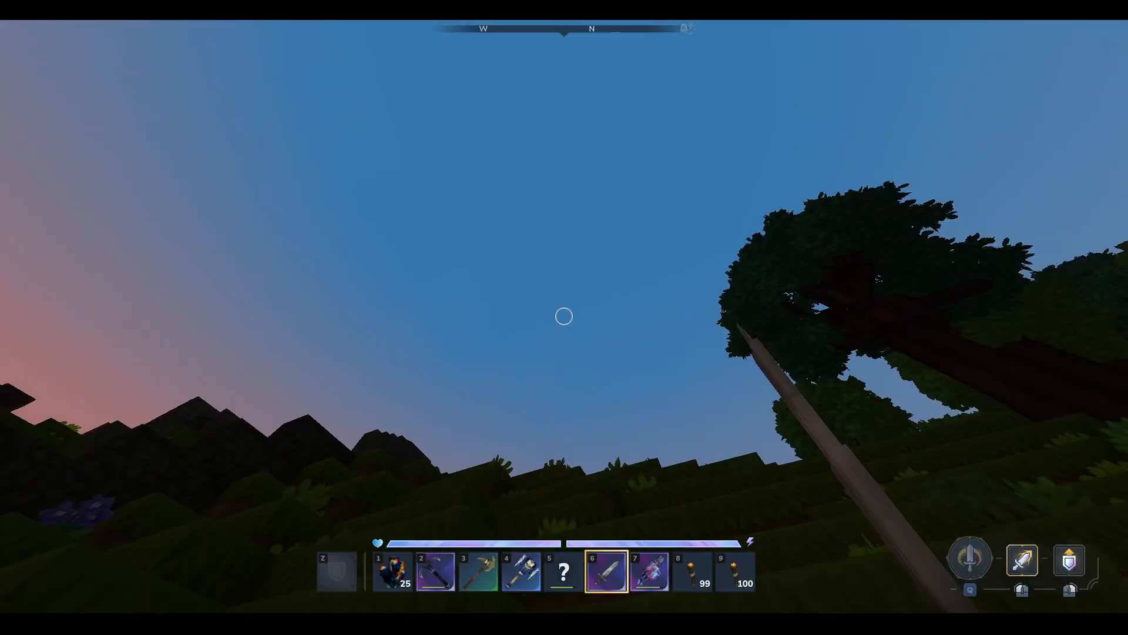
{"action": "left_click", "coordinate": [565, 316]}
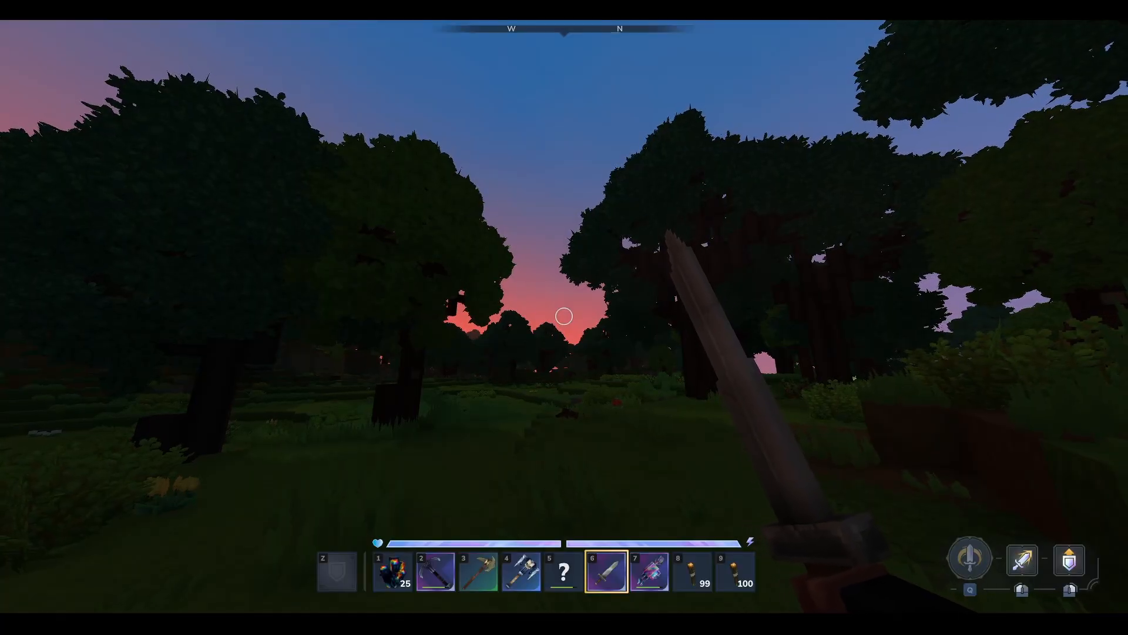
{"action": "key", "text": "w"}
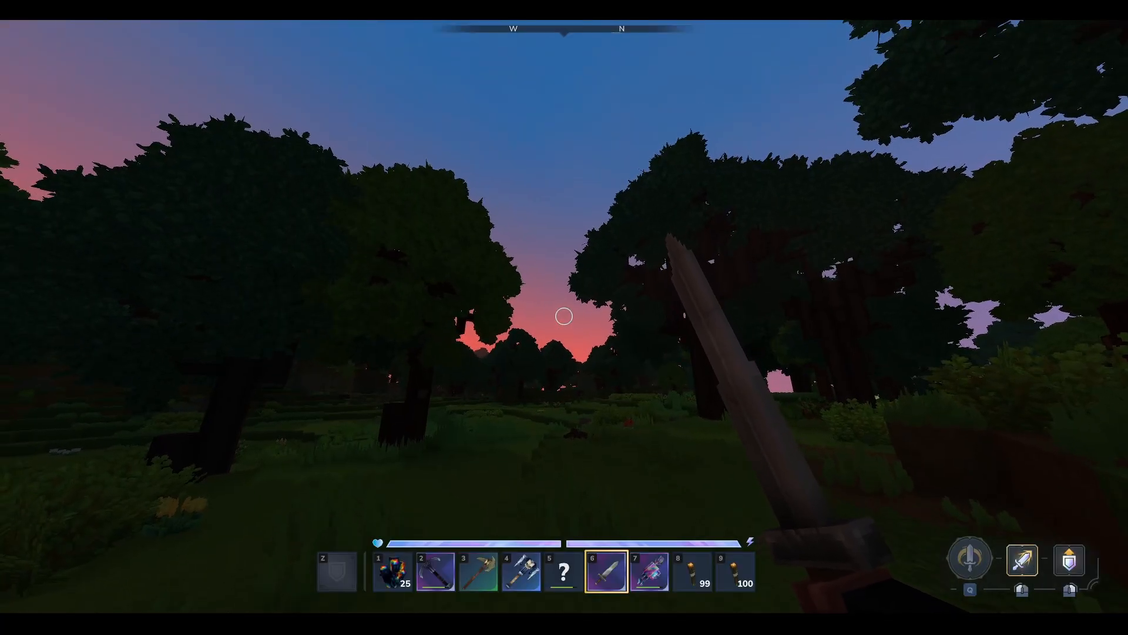
Keep testing the sword's attack chain and thrust lunge in several directions across the open field.
{"action": "left_click", "coordinate": [564, 316]}
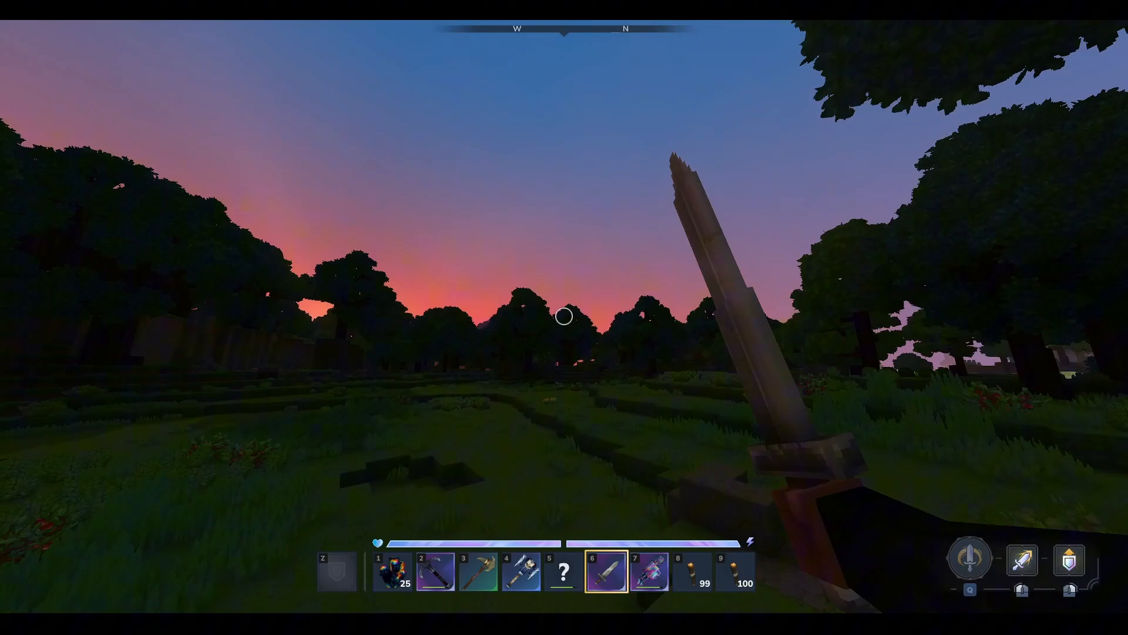
{"action": "left_click", "coordinate": [564, 316]}
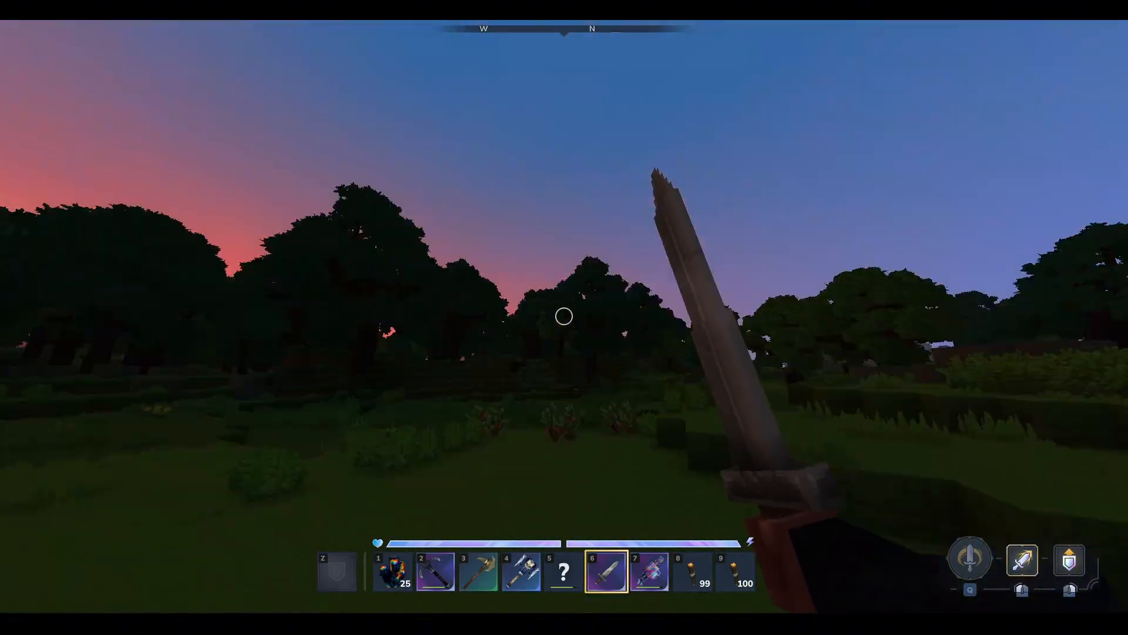
{"action": "left_click", "coordinate": [564, 316]}
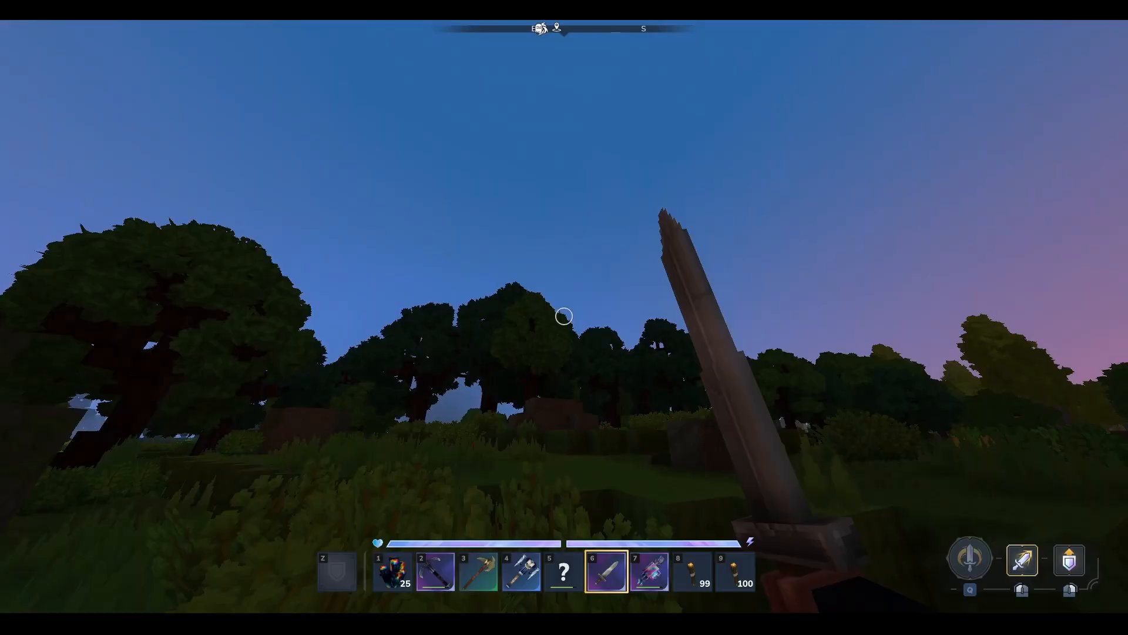
{"action": "left_click", "coordinate": [564, 316]}
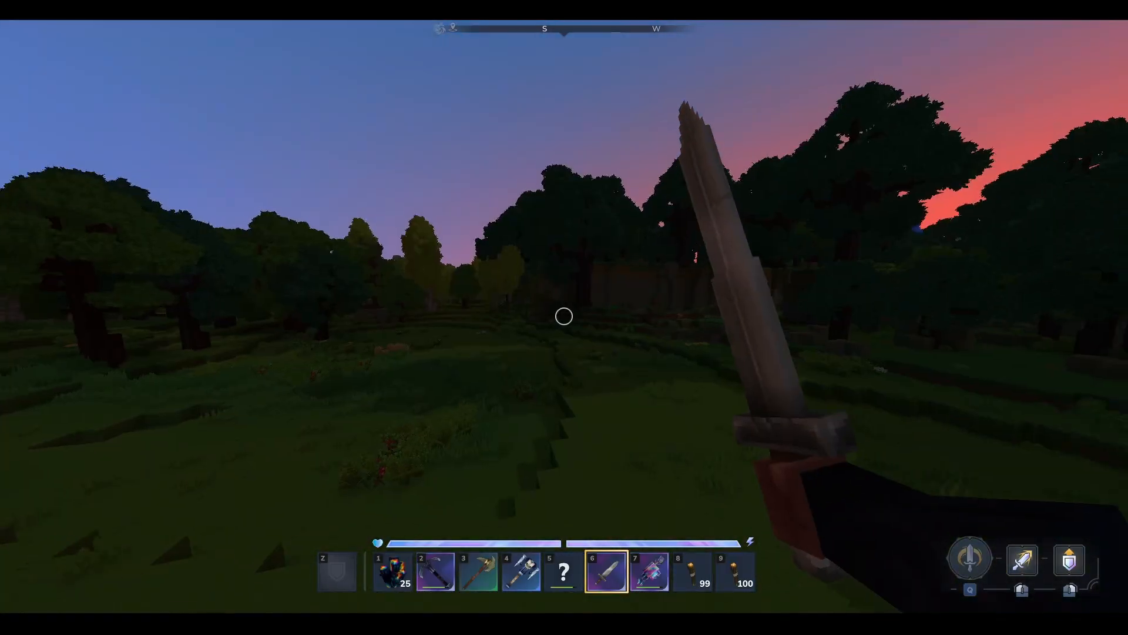
{"action": "left_click", "coordinate": [564, 316]}
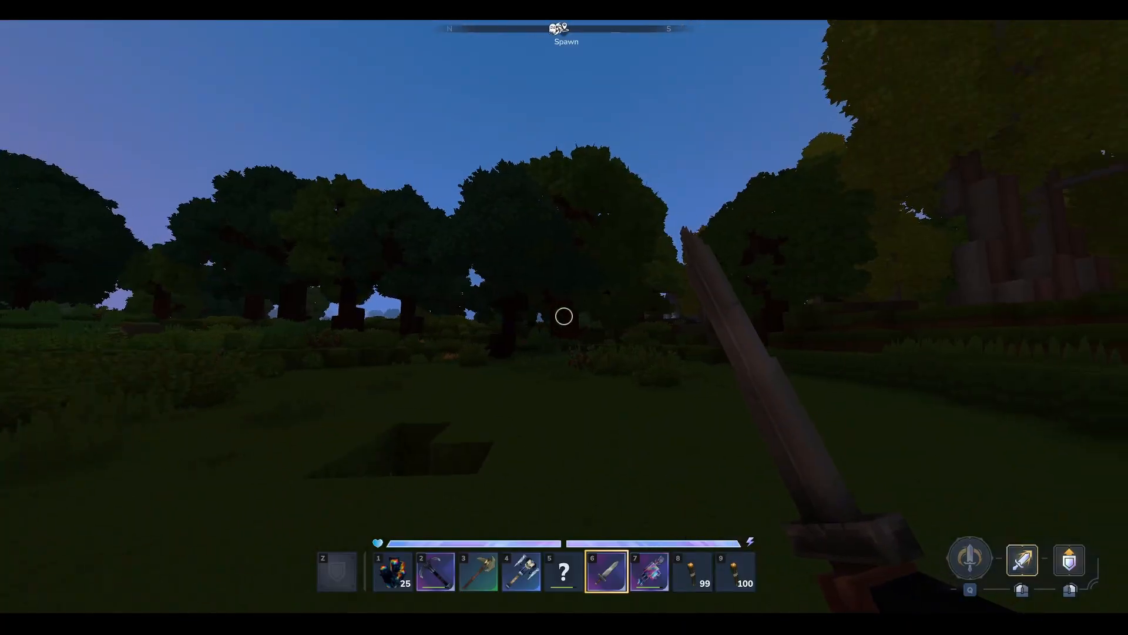
{"action": "left_click", "coordinate": [565, 316]}
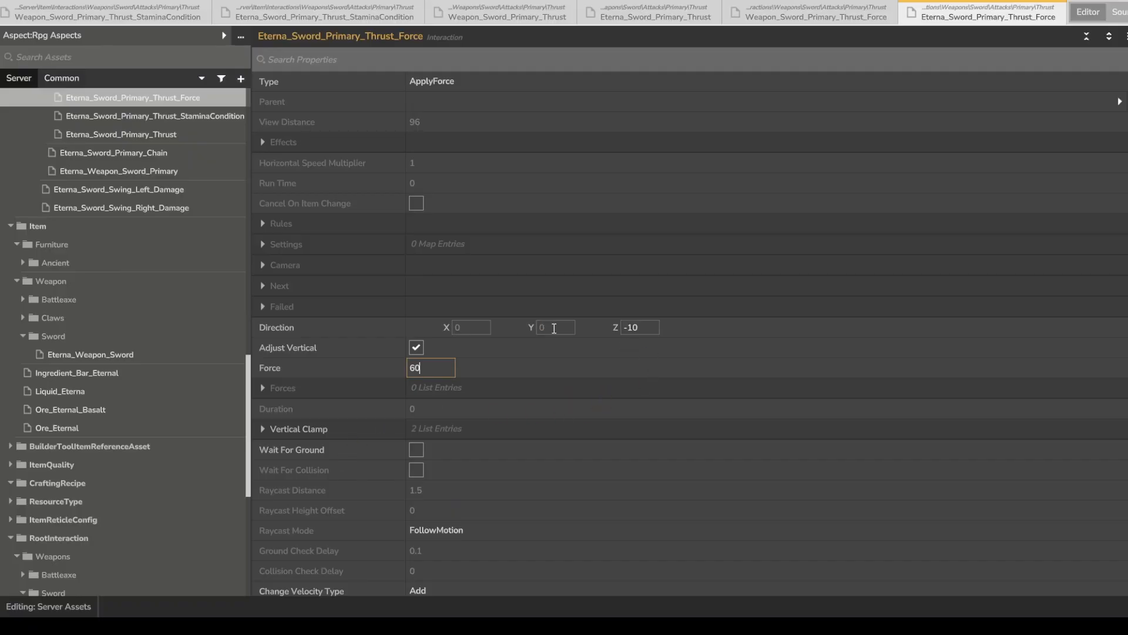
Set the Direction Y value of Eterna_Sword_Primary_Thrust_Force to 1.
{"action": "type", "text": "1"}
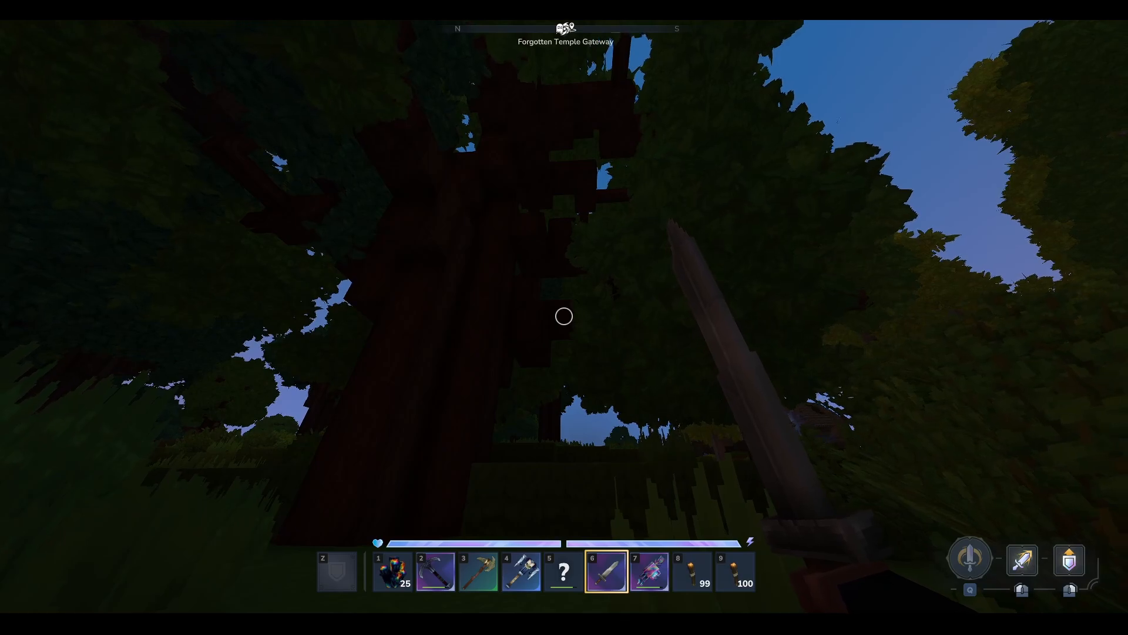
Switch to the game and test the thrust's upward lift and forward lunge around the forest, the stone ruin and the field.
{"action": "left_click", "coordinate": [564, 316]}
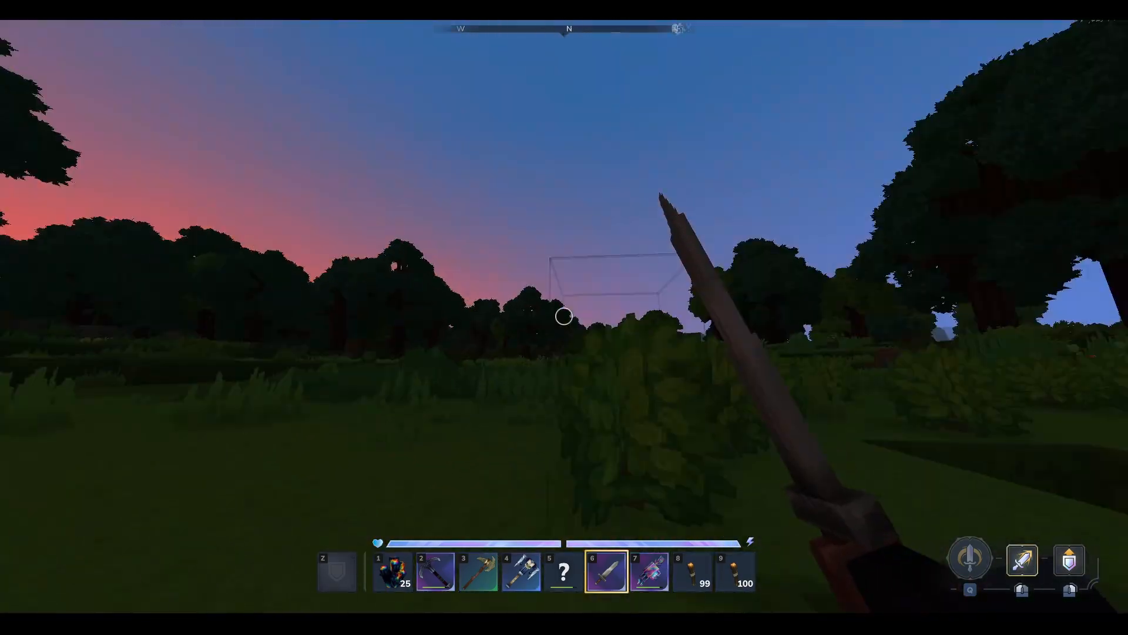
{"action": "left_click", "coordinate": [564, 316]}
{"action": "left_click", "coordinate": [565, 317]}
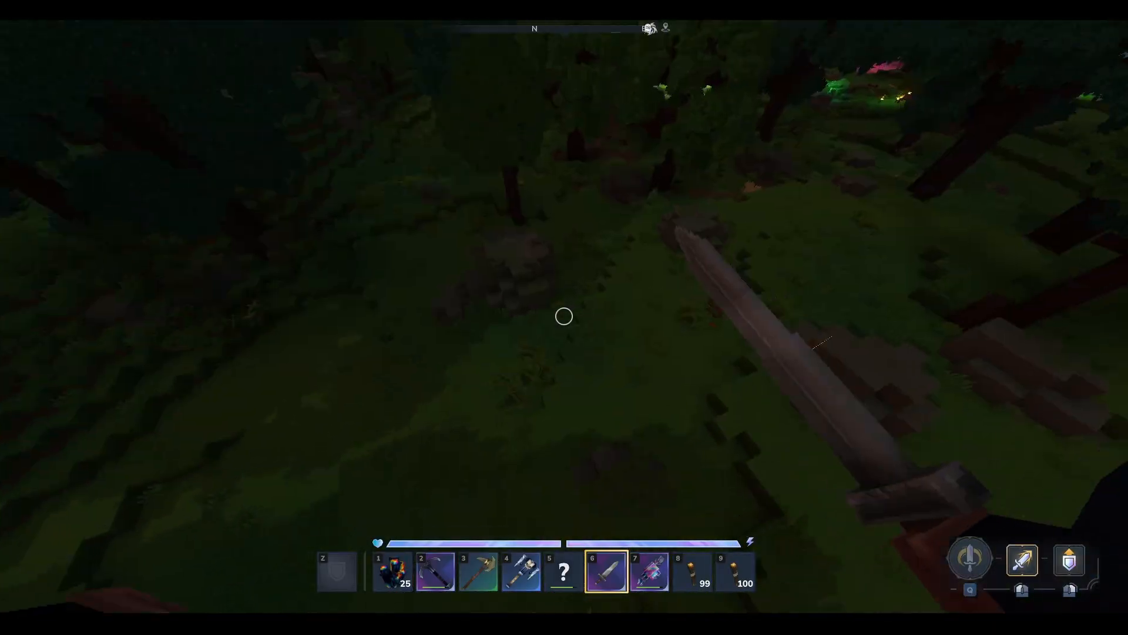
{"action": "left_click", "coordinate": [565, 316]}
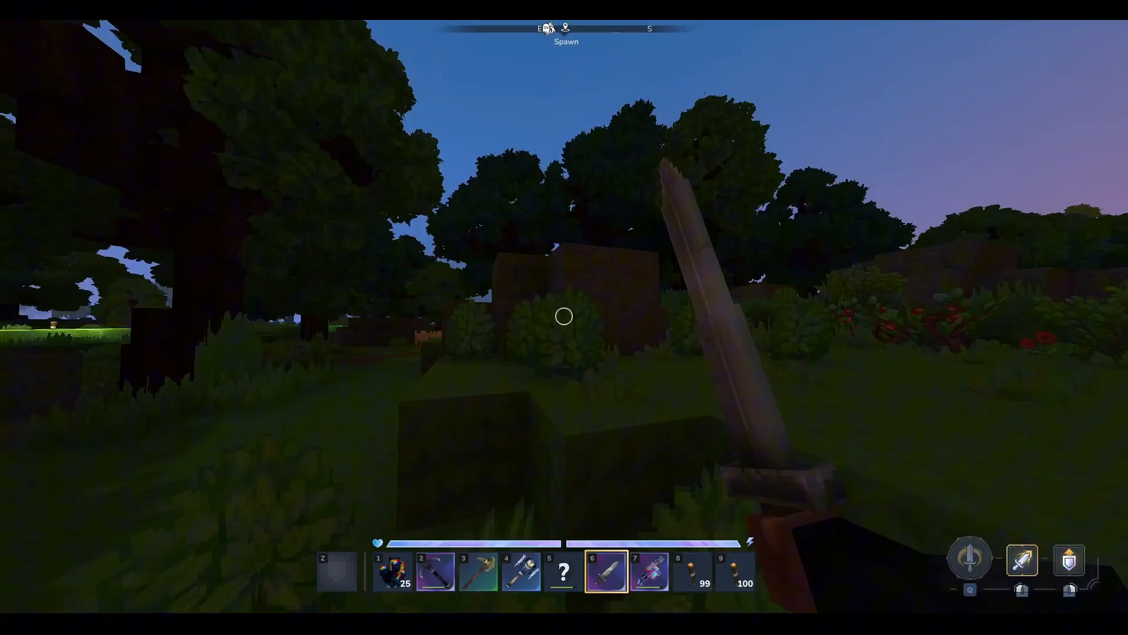
{"action": "left_click", "coordinate": [564, 316]}
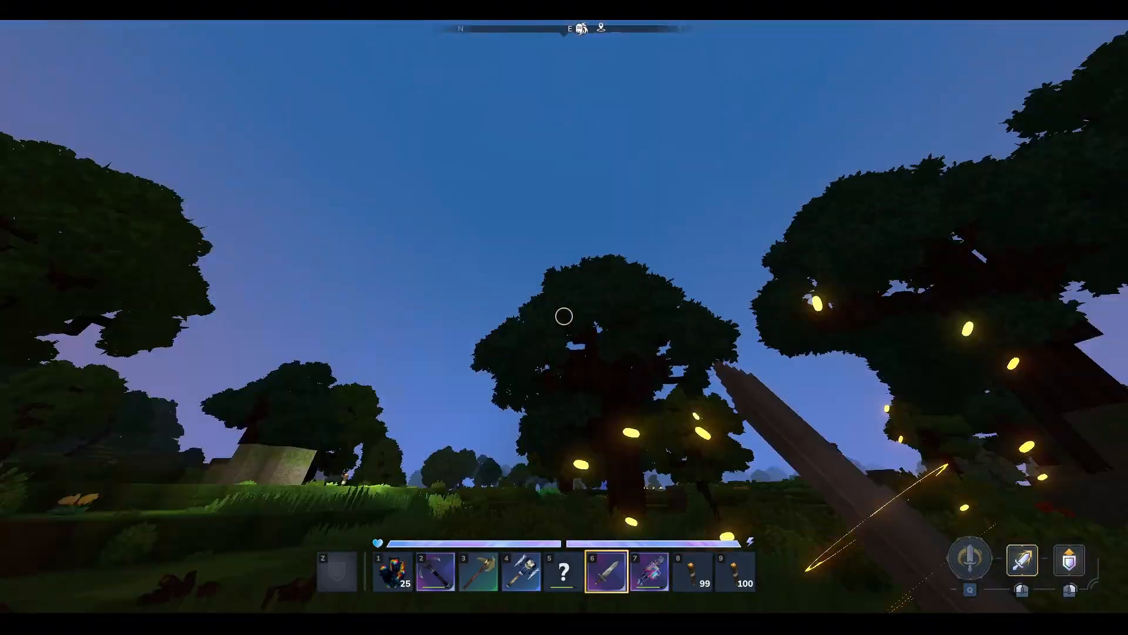
{"action": "left_click", "coordinate": [564, 316]}
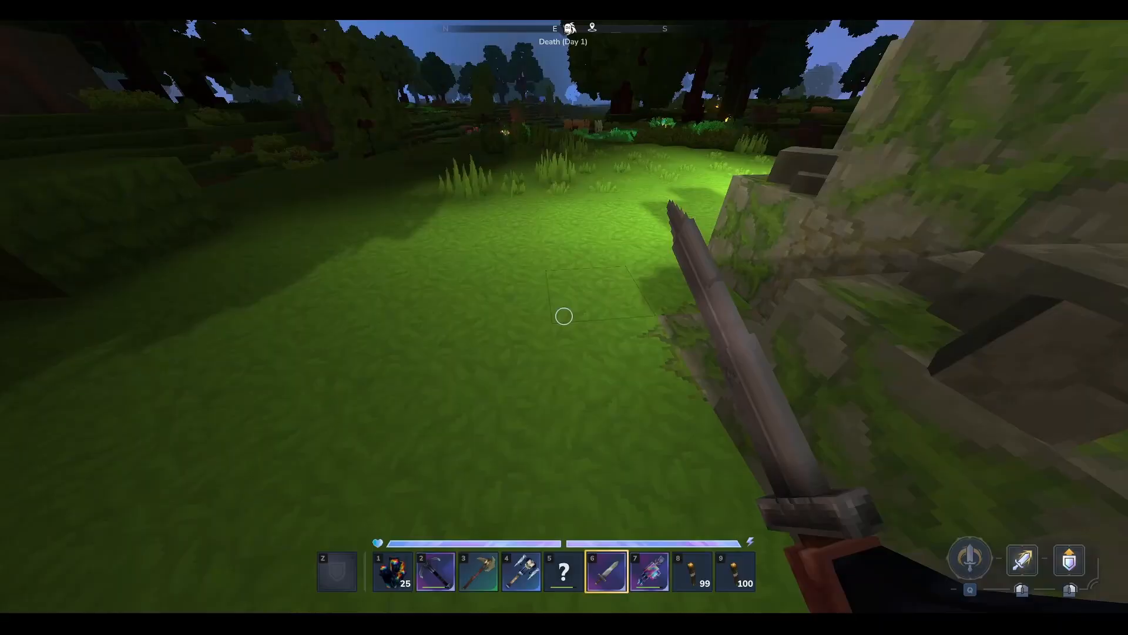
{"action": "left_click", "coordinate": [564, 316]}
{"action": "key", "text": "w"}
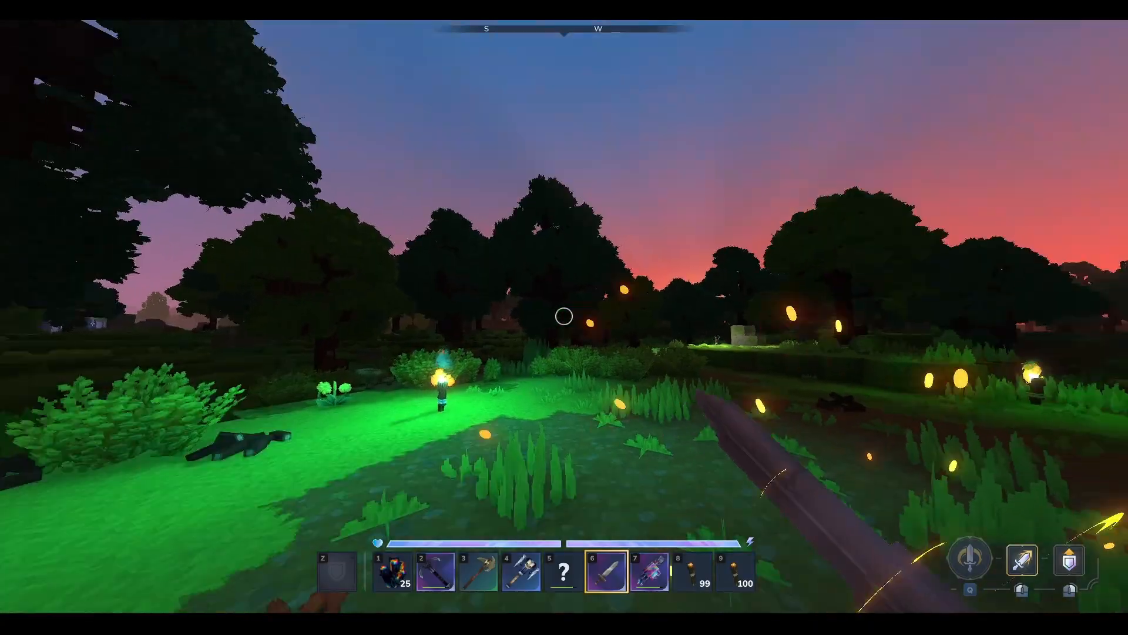
{"action": "left_click", "coordinate": [564, 316]}
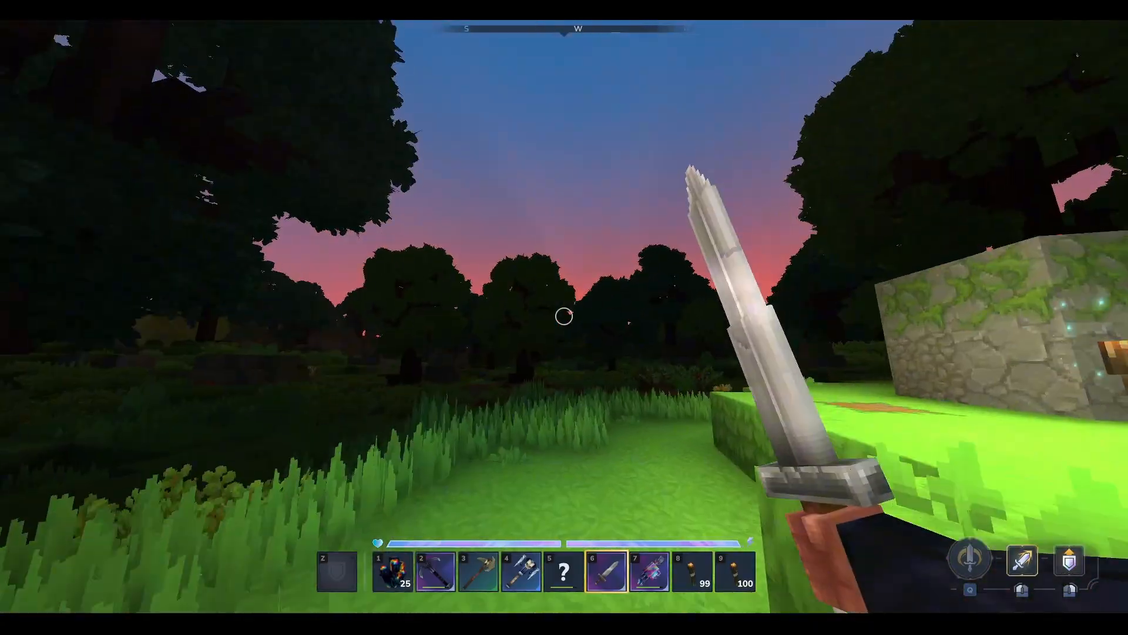
{"action": "left_click", "coordinate": [564, 316]}
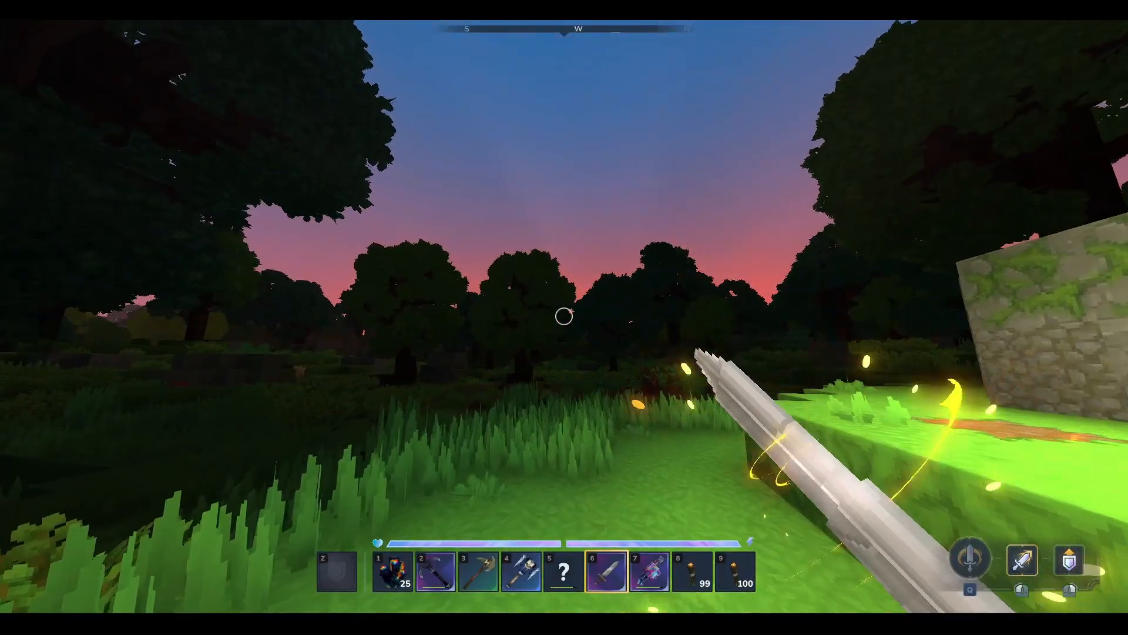
{"action": "key", "text": "w"}
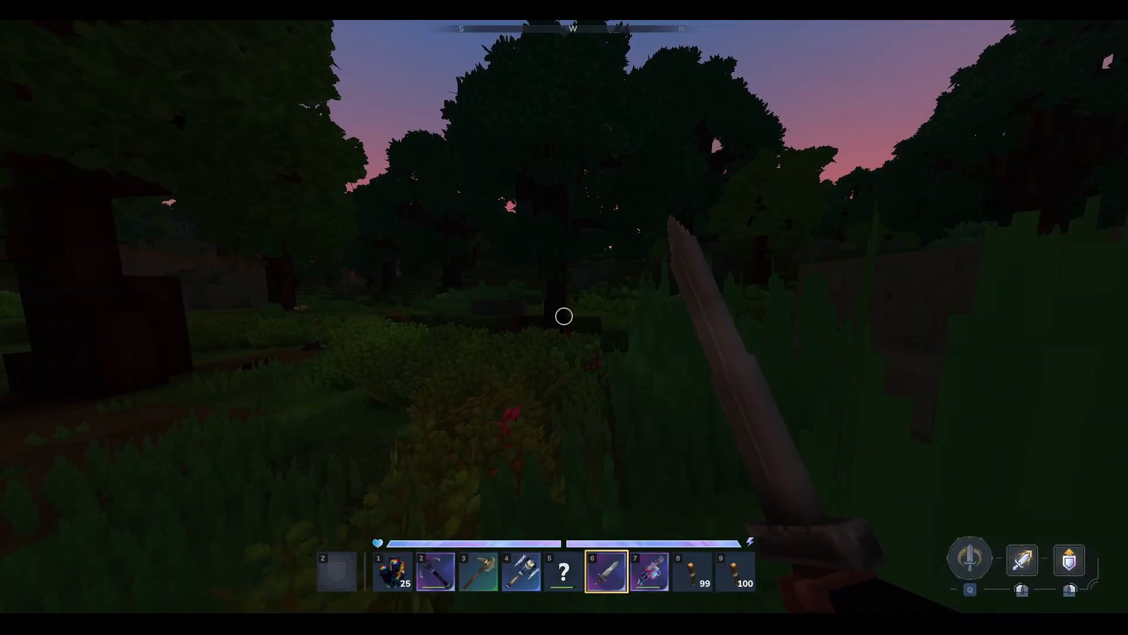
{"action": "left_click", "coordinate": [564, 316]}
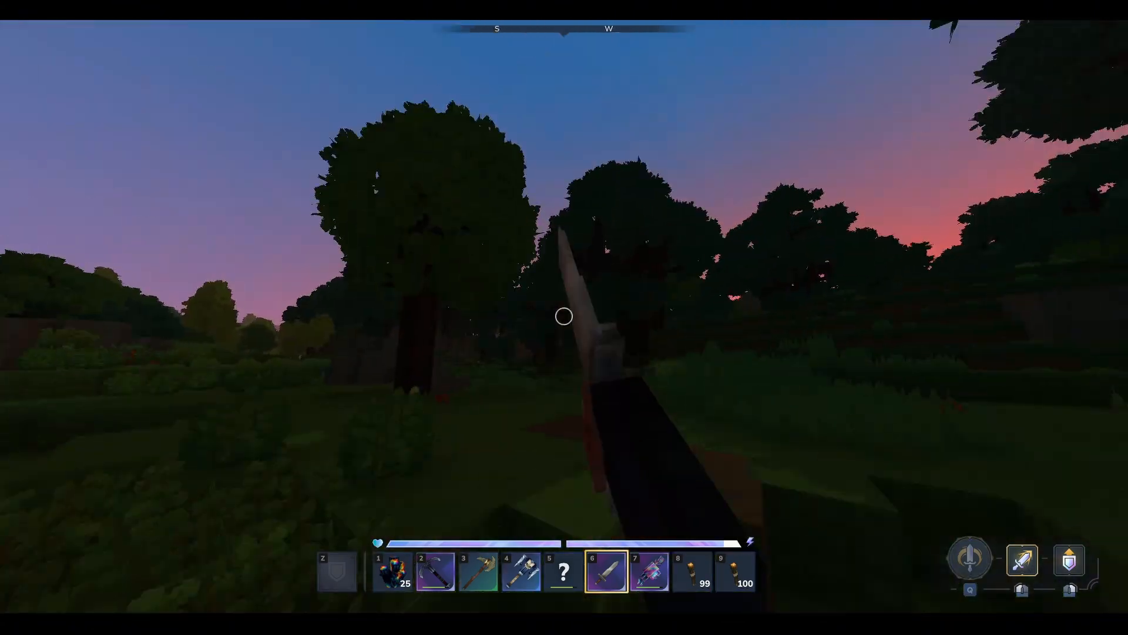
{"action": "left_click", "coordinate": [564, 316]}
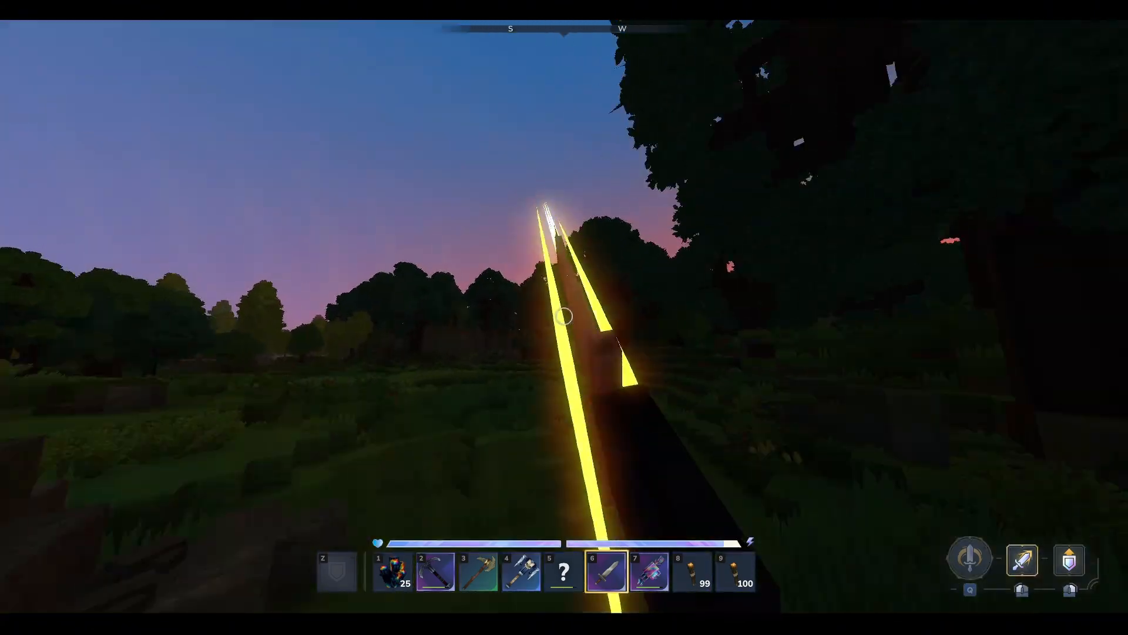
{"action": "left_click", "coordinate": [564, 316]}
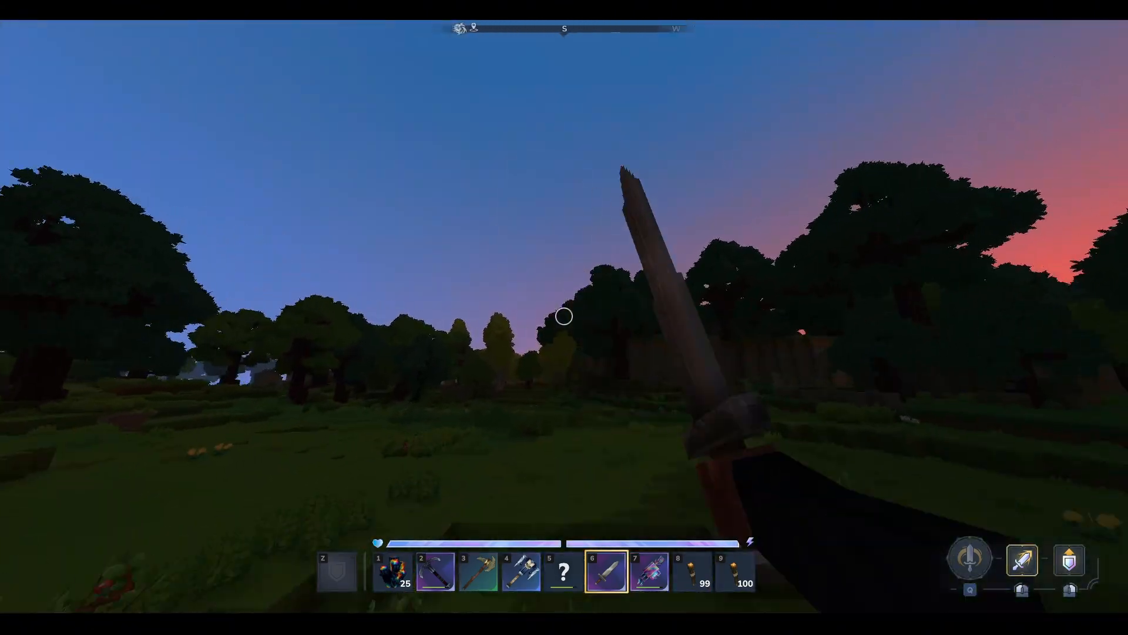
{"action": "left_click", "coordinate": [565, 317]}
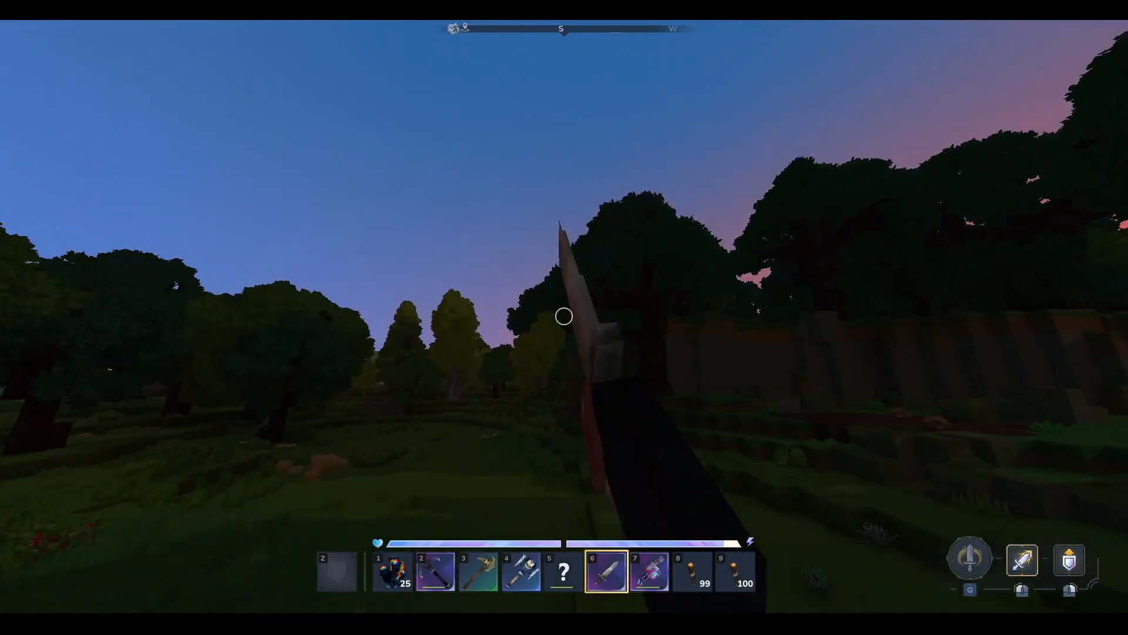
{"action": "key", "text": "w"}
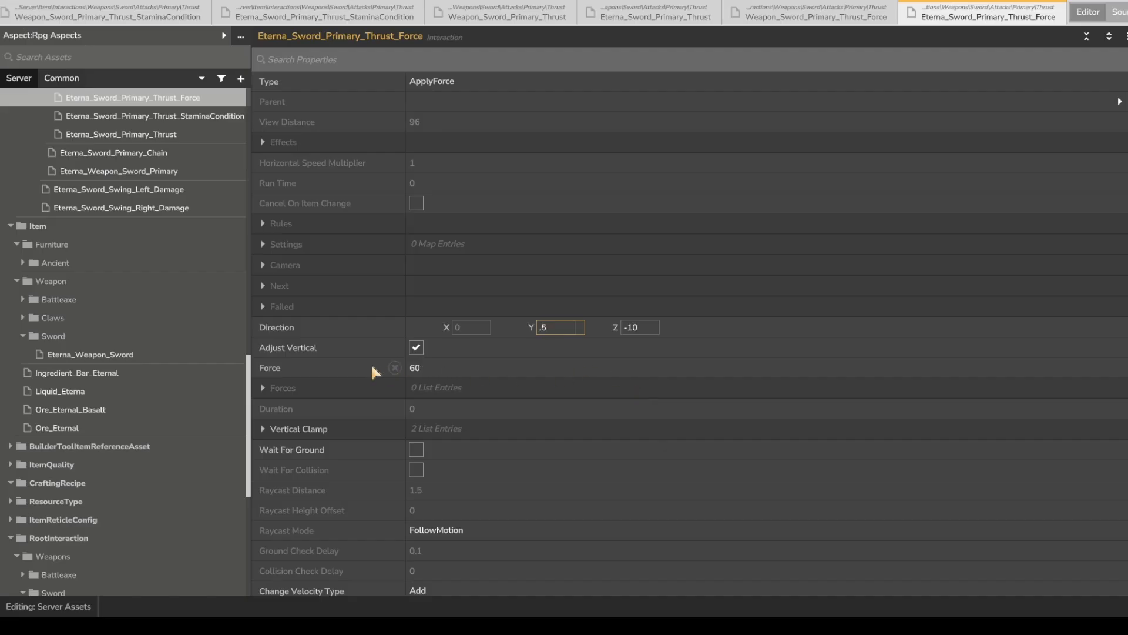
Add one entry to the Forces list of Eterna_Sword_Primary_Thrust_Force and expand it.
{"action": "left_click", "coordinate": [304, 389]}
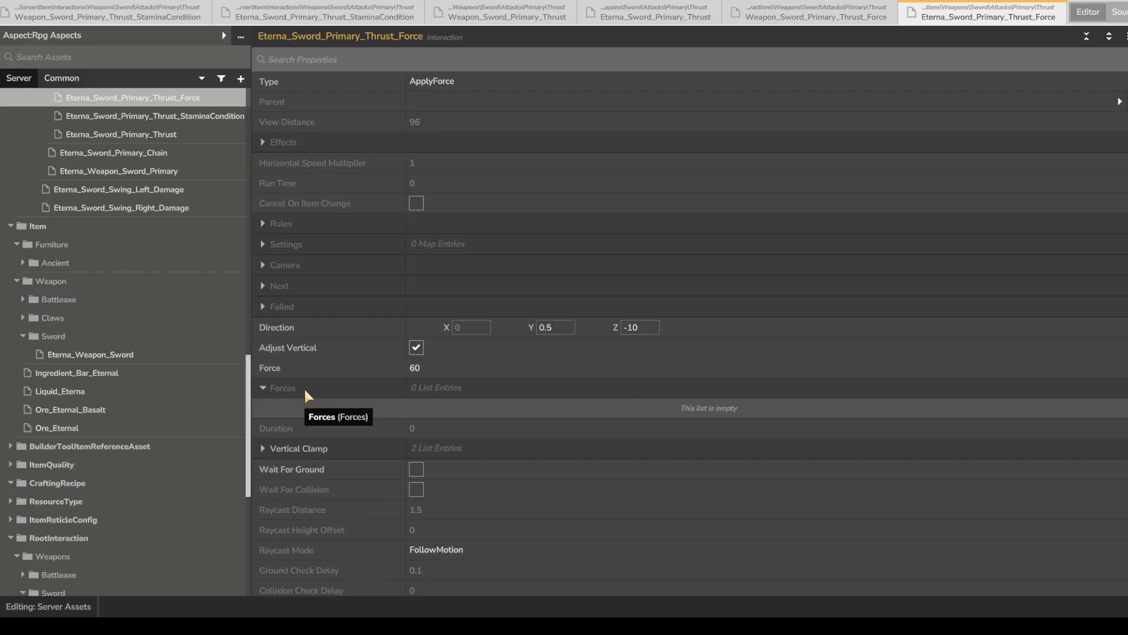
{"action": "left_click", "coordinate": [305, 389]}
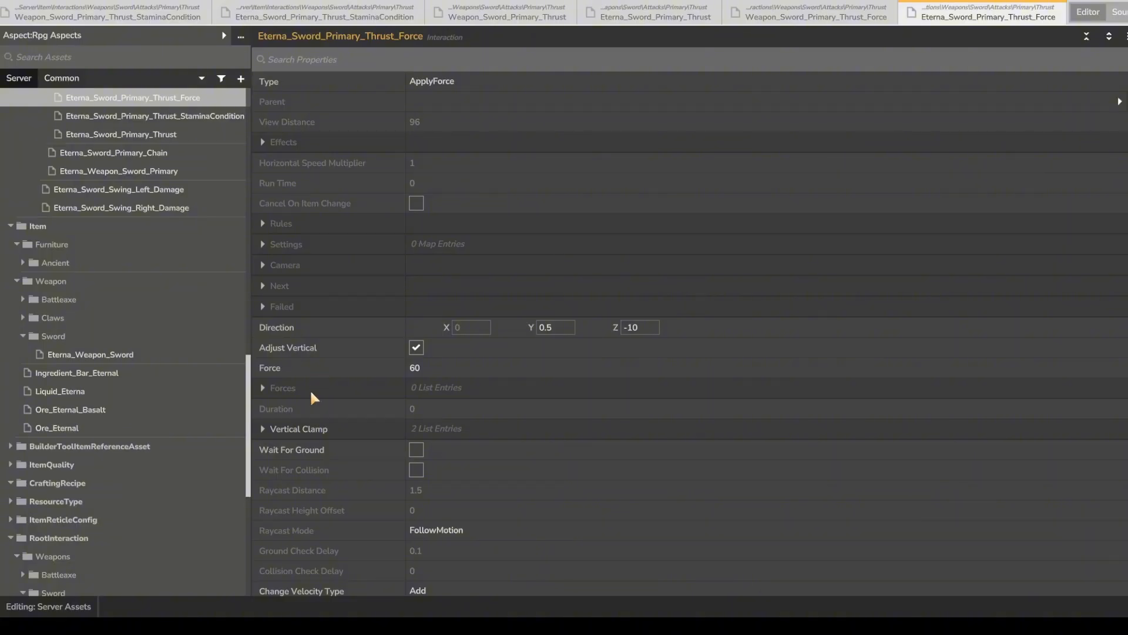
{"action": "left_click", "coordinate": [311, 390]}
{"action": "left_click", "coordinate": [1120, 388]}
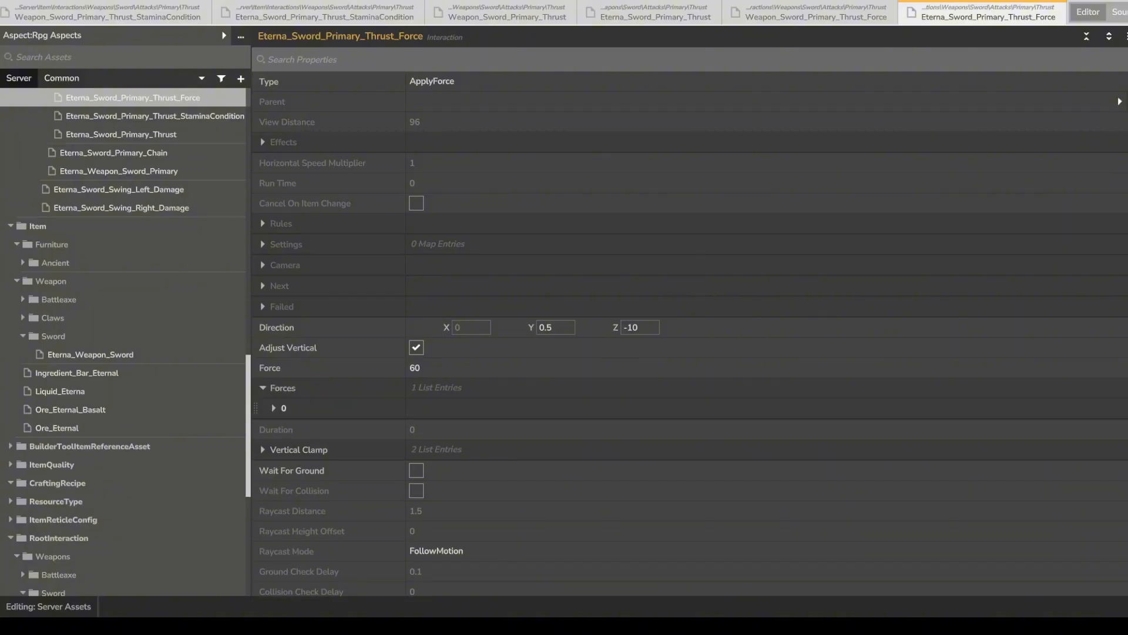
{"action": "left_click", "coordinate": [308, 408]}
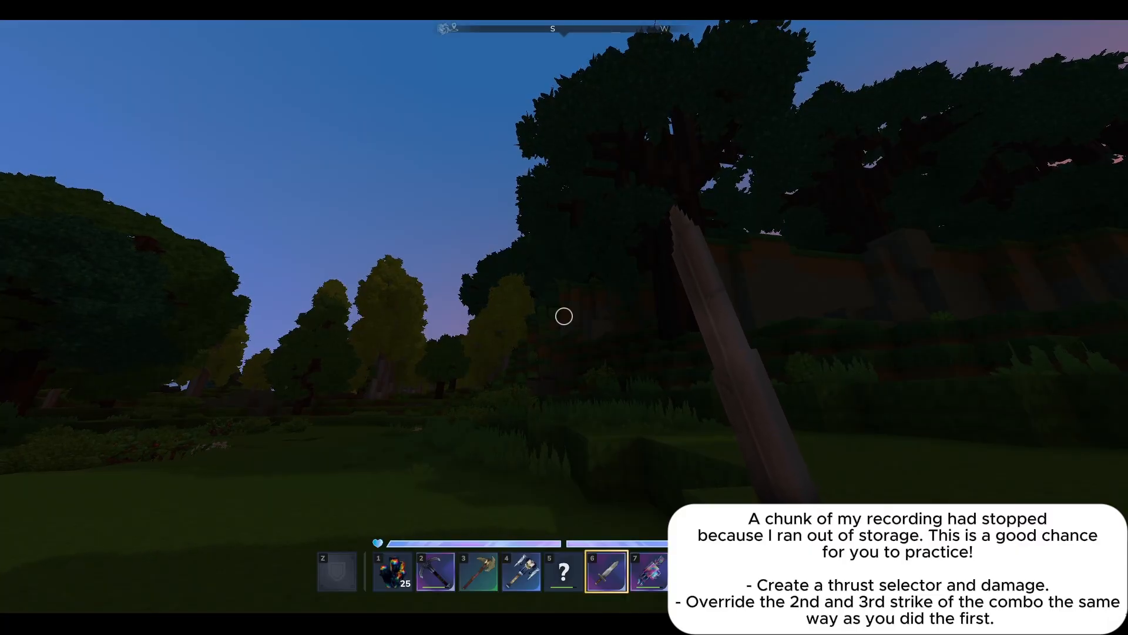
Switch to the game, test the sword's attack, and run the /spawn command in the chat.
{"action": "left_click", "coordinate": [564, 316]}
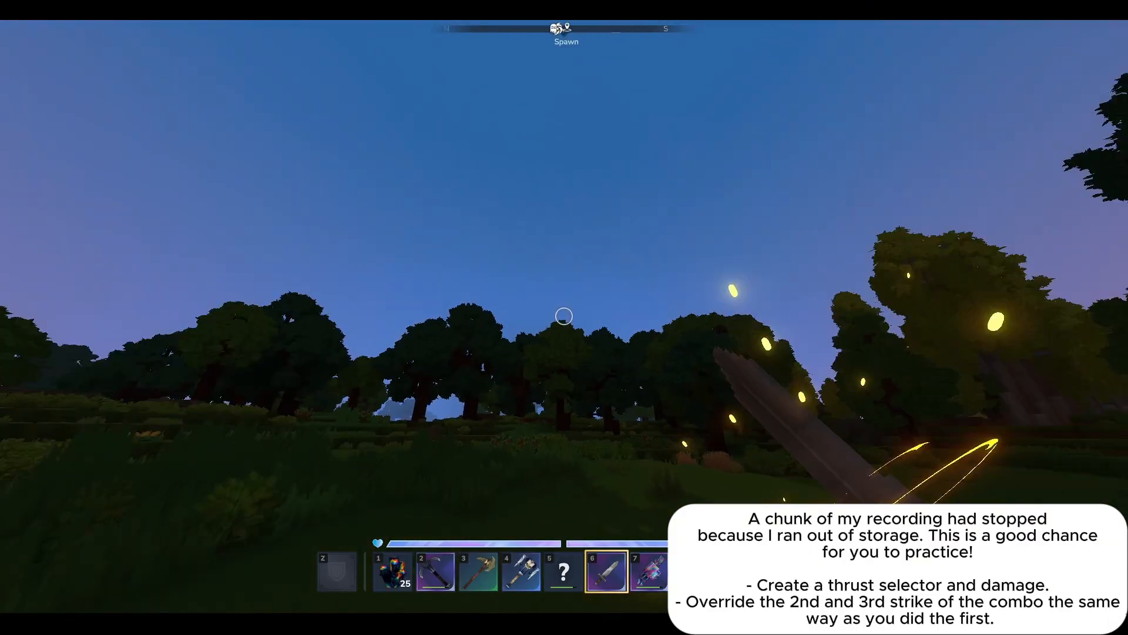
{"action": "key", "text": "slash"}
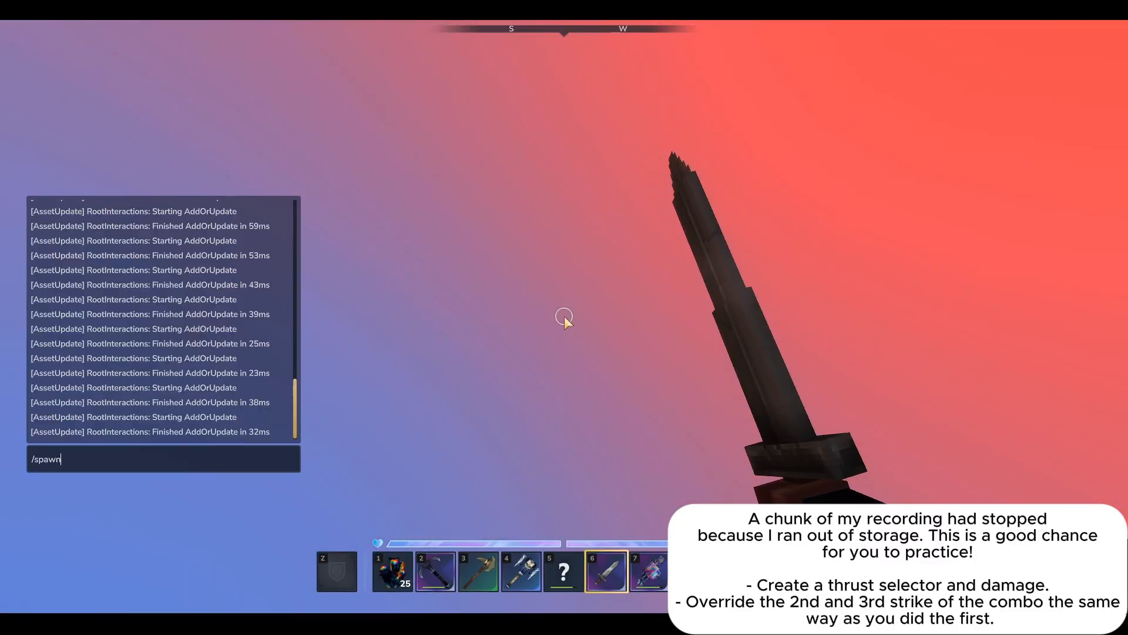
{"action": "type", "text": "spawn"}
{"action": "key", "text": "Return"}
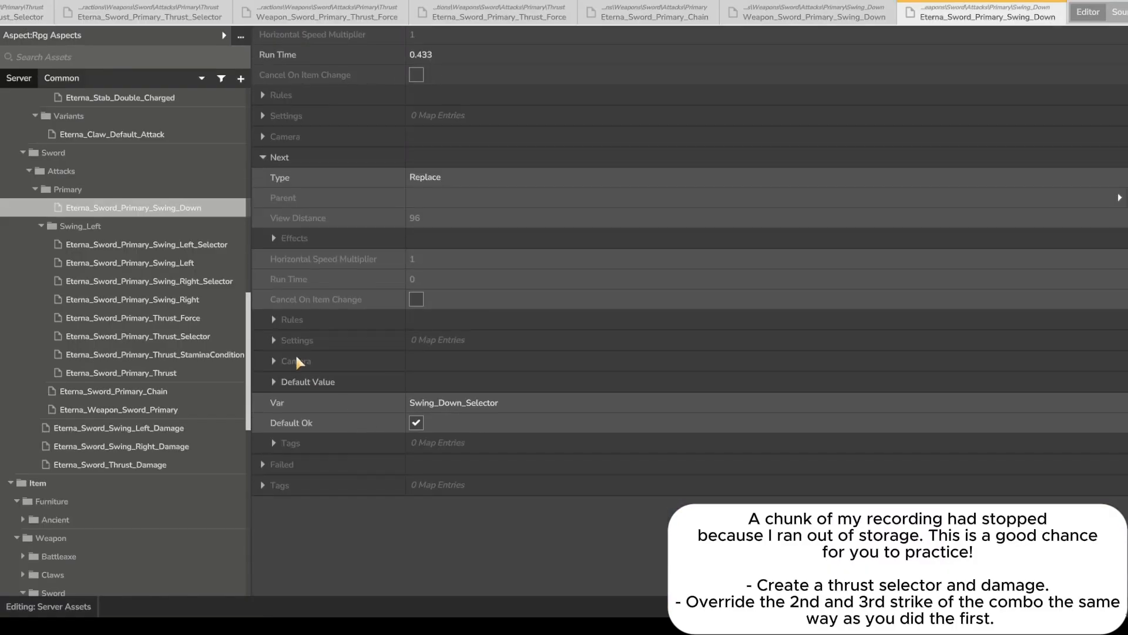
Copy the selector referenced by Eterna_Sword_Primary_Swing_Down's default value into the Aspect:Rpg Aspects pack with the ID Eterna_Sword_Primary_Swing_Down_Selector.
{"action": "left_click", "coordinate": [303, 381]}
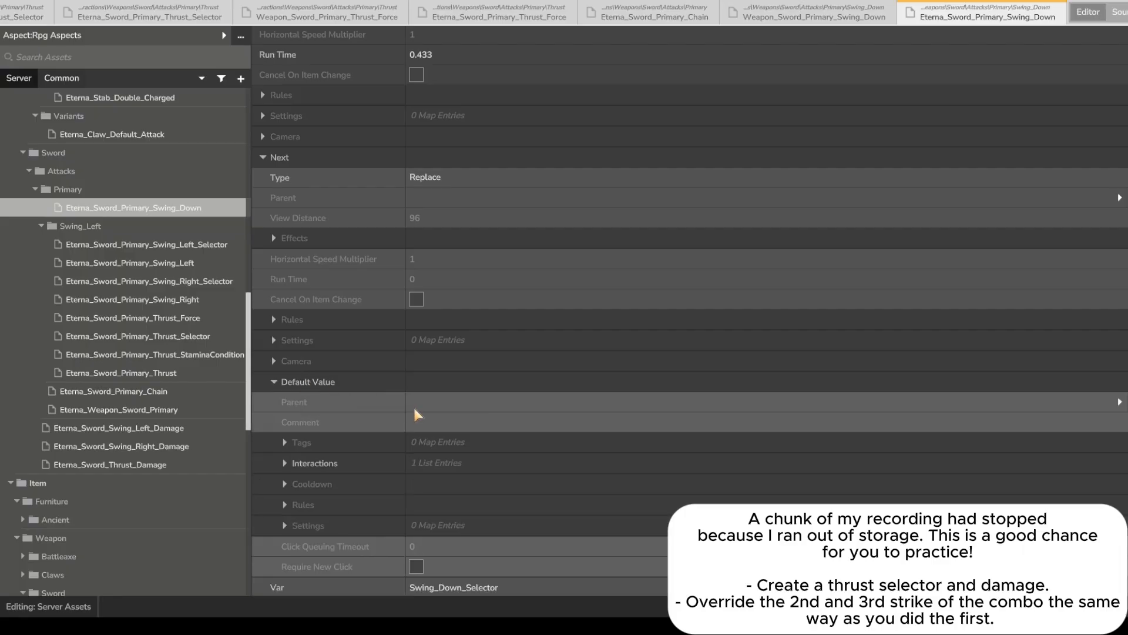
{"action": "left_click", "coordinate": [316, 464]}
{"action": "scroll", "coordinate": [340, 454], "scroll_direction": "down", "scroll_amount": 3}
{"action": "left_click", "coordinate": [343, 391]}
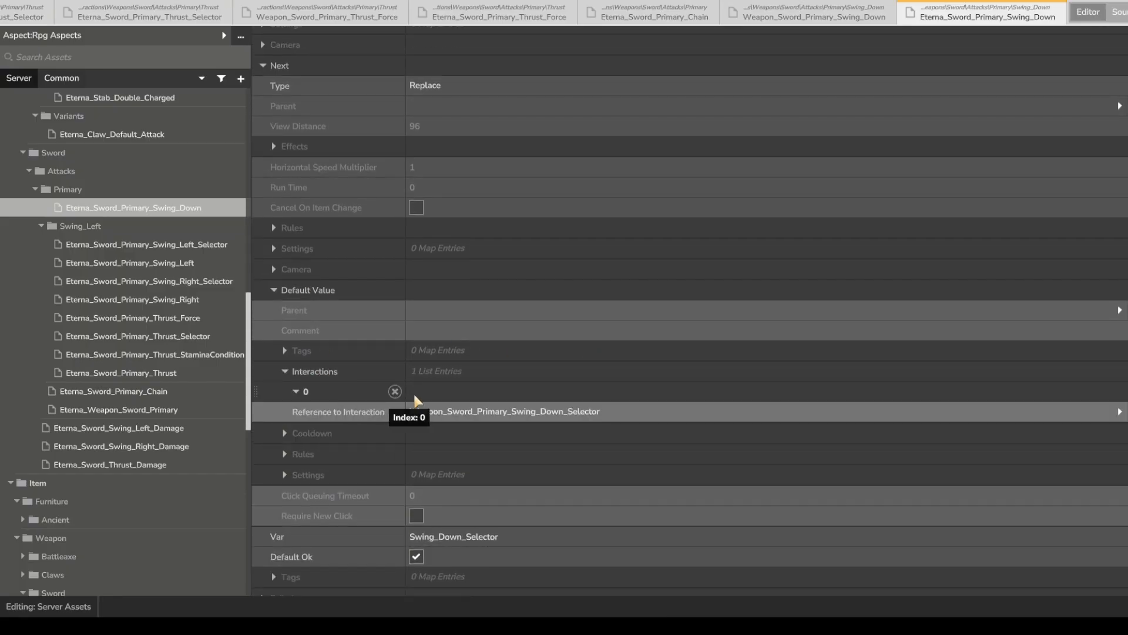
{"action": "left_click", "coordinate": [1119, 411]}
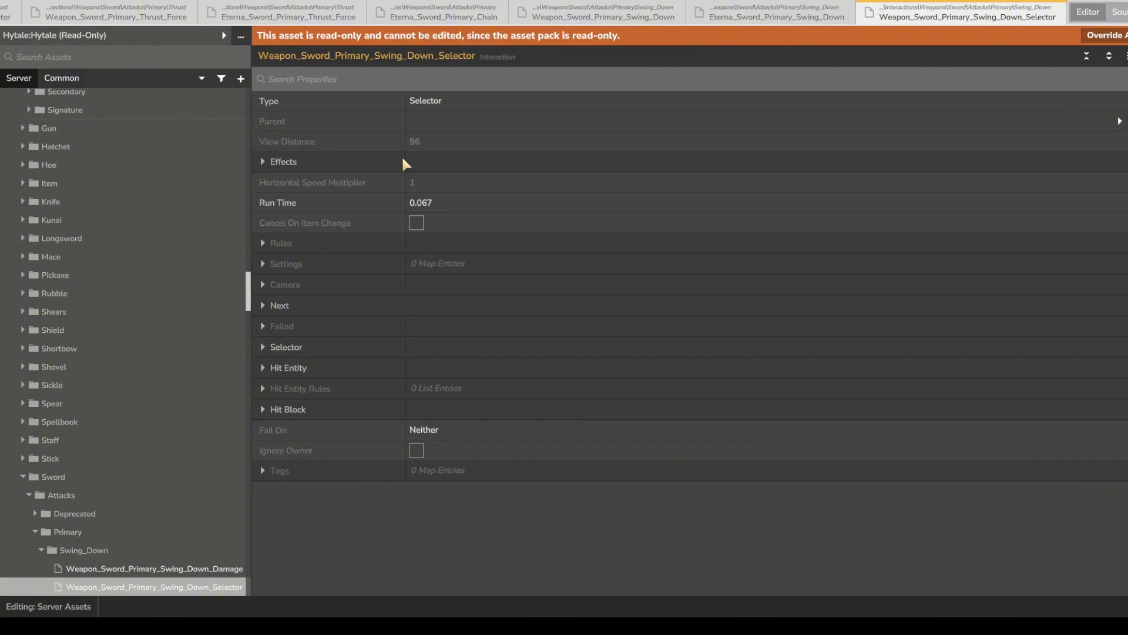
{"action": "left_click", "coordinate": [1105, 37]}
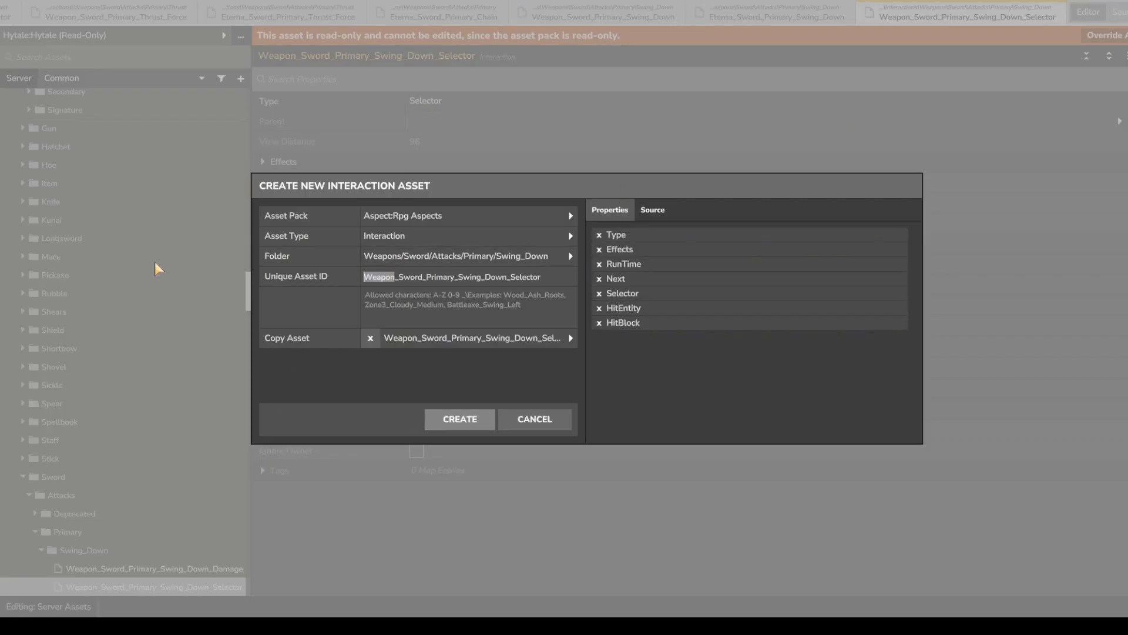
{"action": "left_click", "coordinate": [452, 413]}
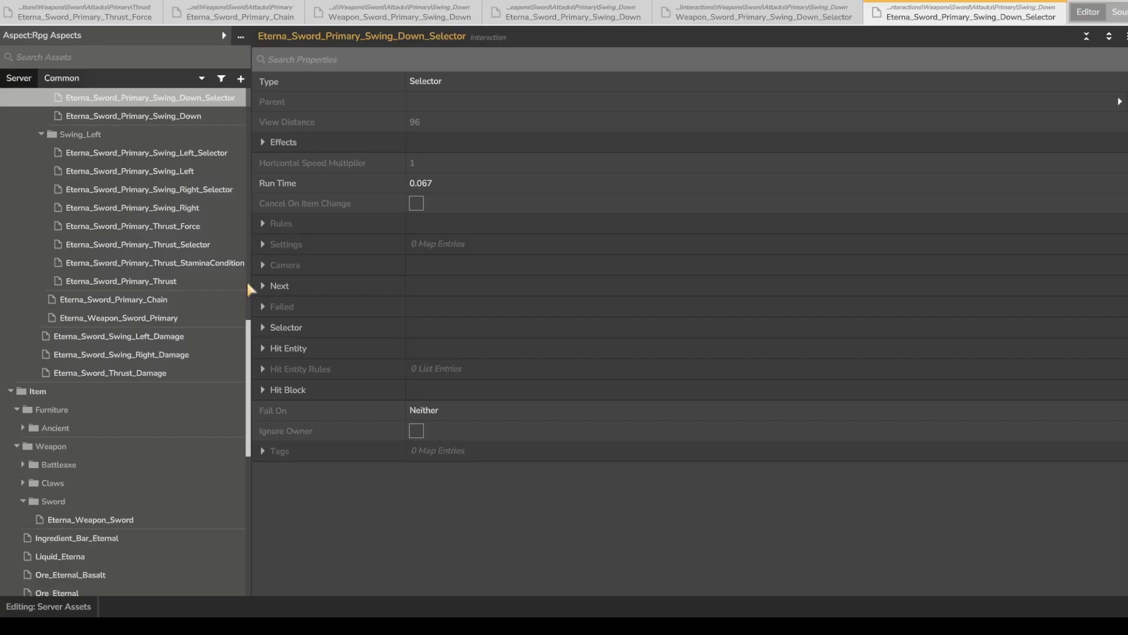
Inspect the swing-down selector's Hit Entity settings and the existing Eterna thrust, swing-right and swing-left damage interactions.
{"action": "scroll", "coordinate": [237, 266], "scroll_direction": "up", "scroll_amount": 2}
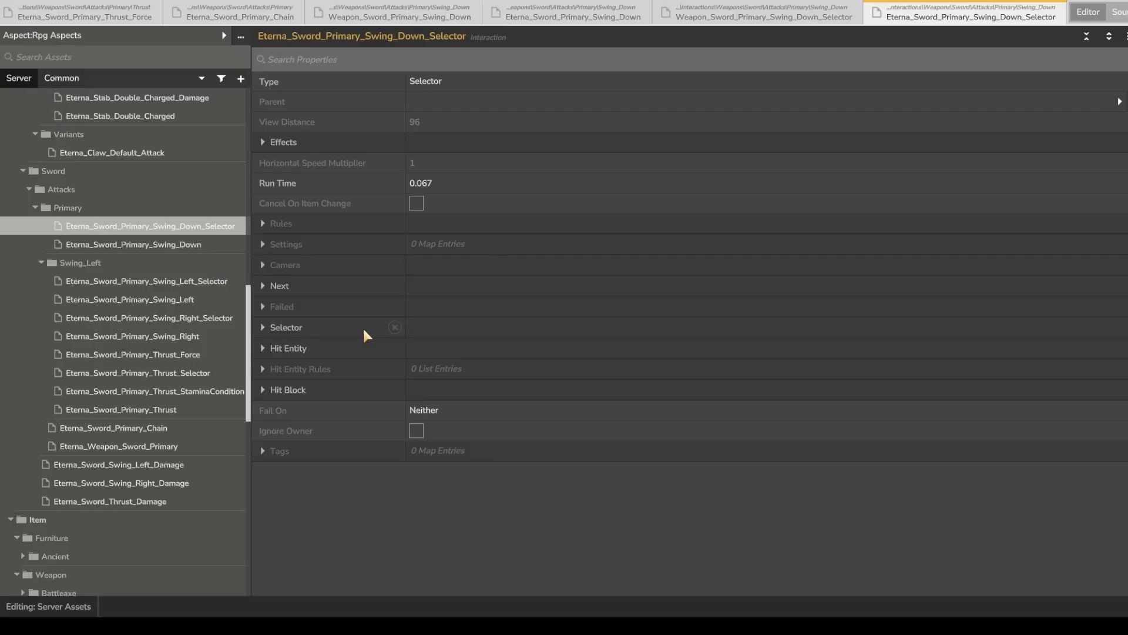
{"action": "left_click", "coordinate": [309, 348]}
{"action": "scroll", "coordinate": [308, 317], "scroll_direction": "down", "scroll_amount": 2}
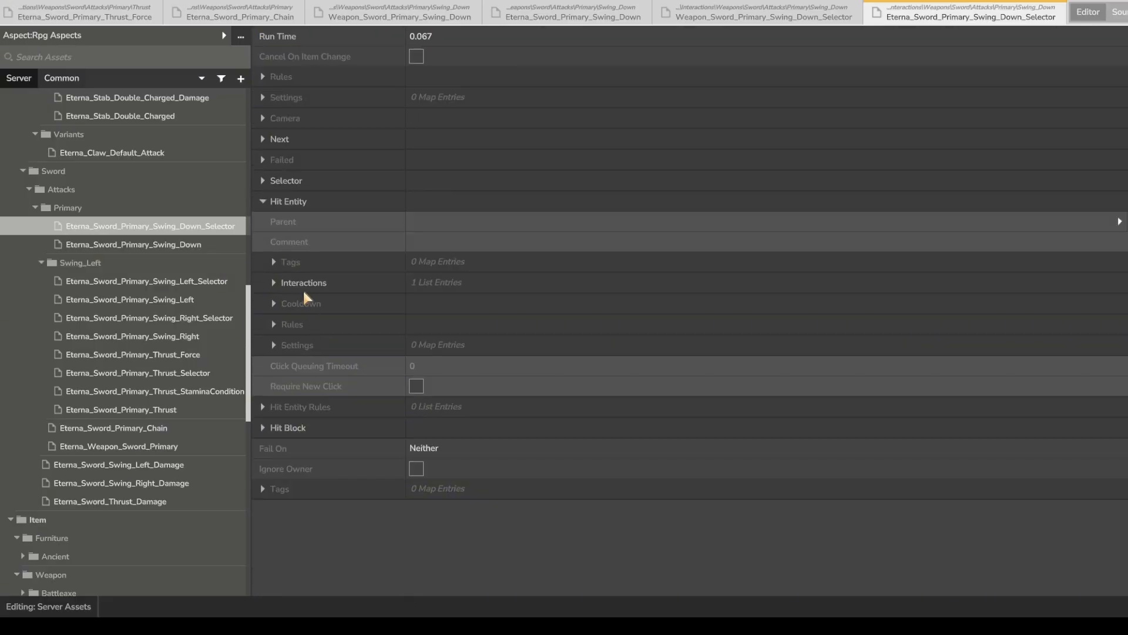
{"action": "left_click", "coordinate": [157, 501]}
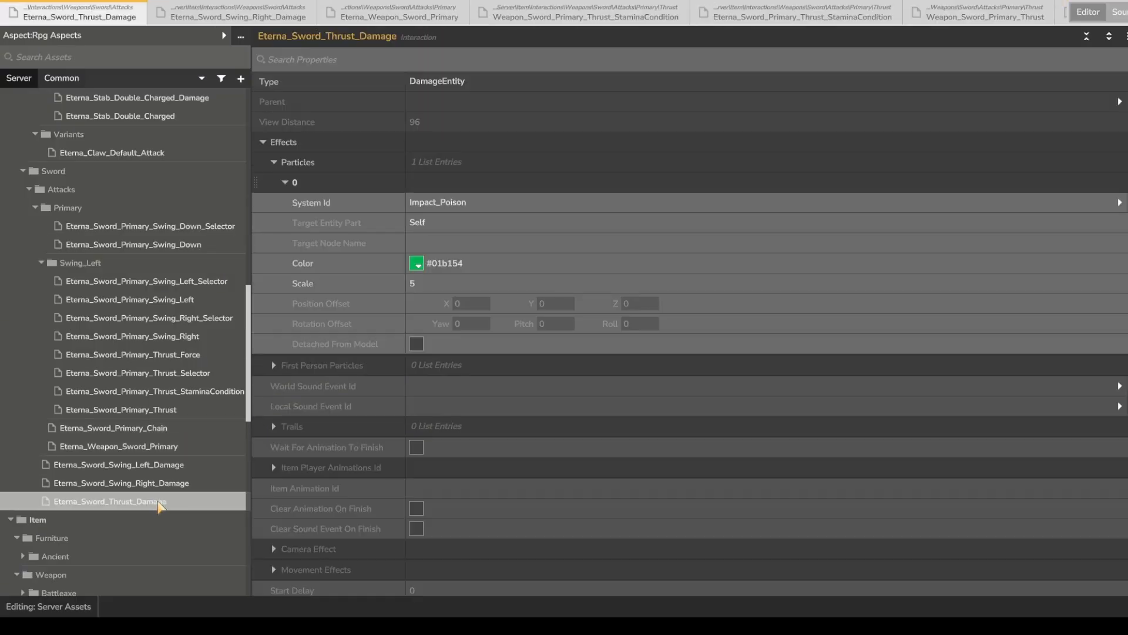
{"action": "left_click", "coordinate": [174, 481]}
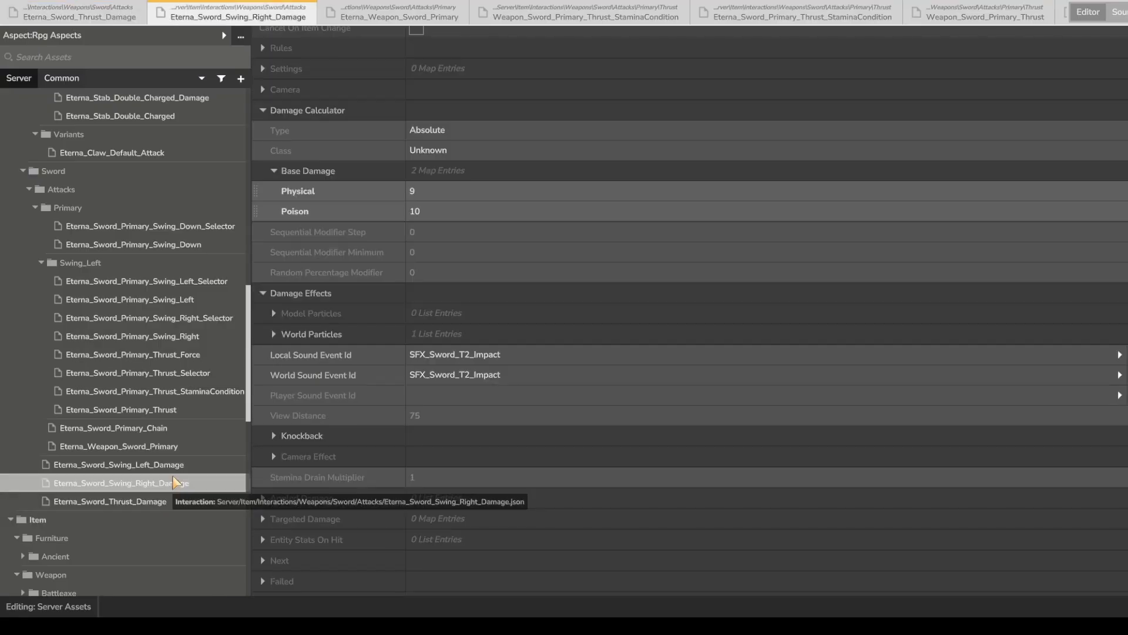
{"action": "left_click", "coordinate": [184, 464]}
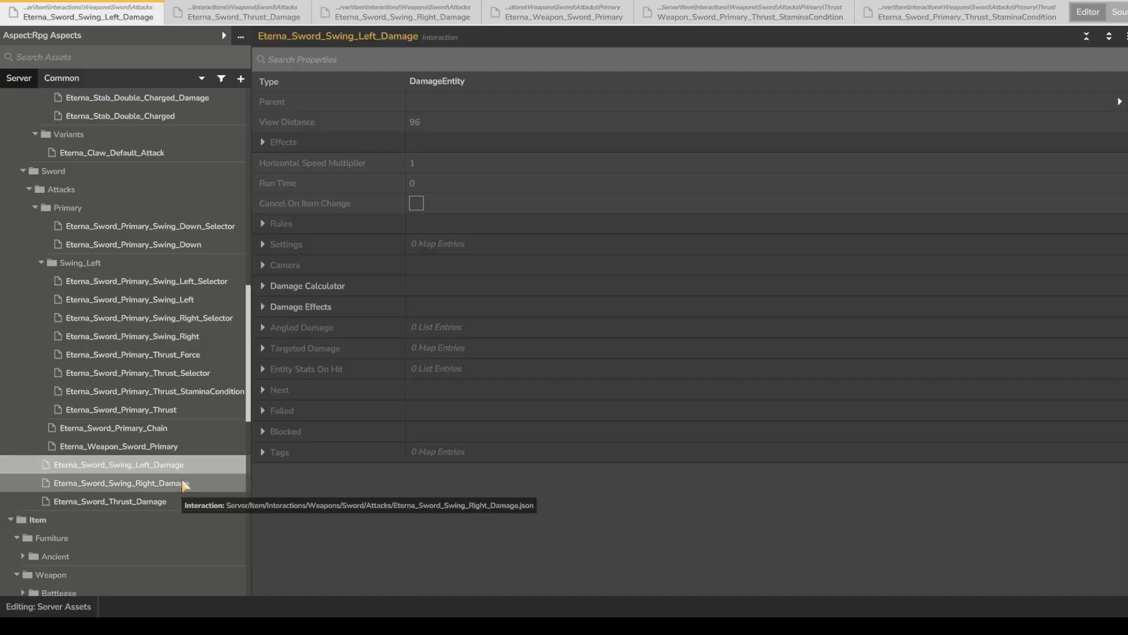
Clear the Explosion_Big entry from the Particles effects of Eterna_Sword_Swing_Right_Damage.
{"action": "left_click", "coordinate": [184, 482]}
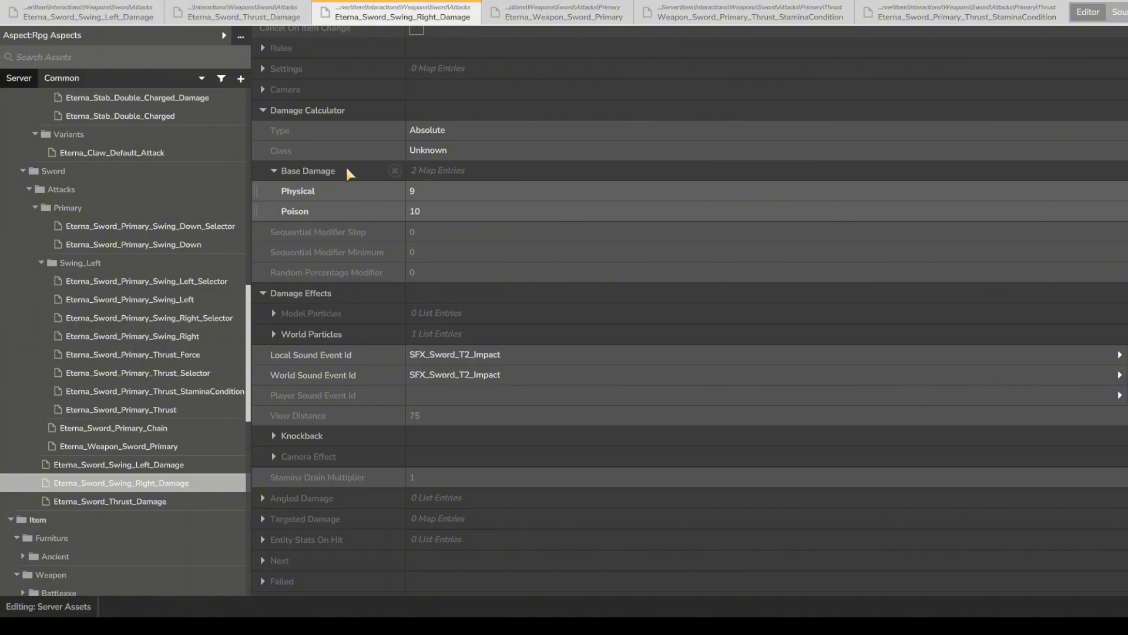
{"action": "scroll", "coordinate": [347, 168], "scroll_direction": "up", "scroll_amount": 1}
{"action": "scroll", "coordinate": [352, 174], "scroll_direction": "down", "scroll_amount": 1}
{"action": "scroll", "coordinate": [360, 219], "scroll_direction": "up", "scroll_amount": 3}
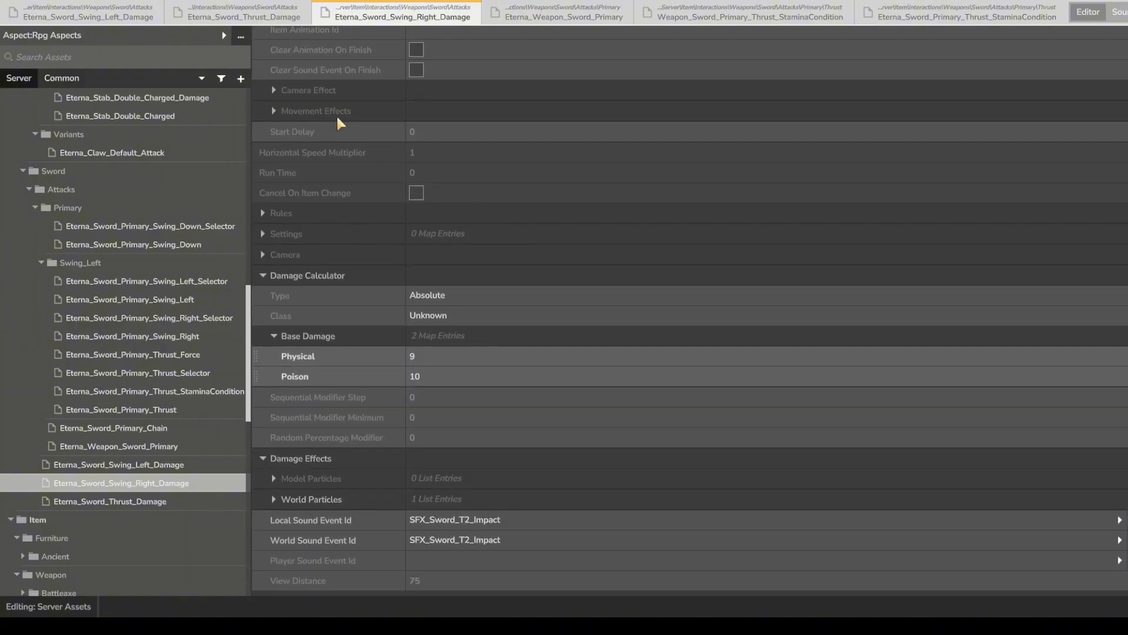
{"action": "scroll", "coordinate": [336, 114], "scroll_direction": "up", "scroll_amount": 8}
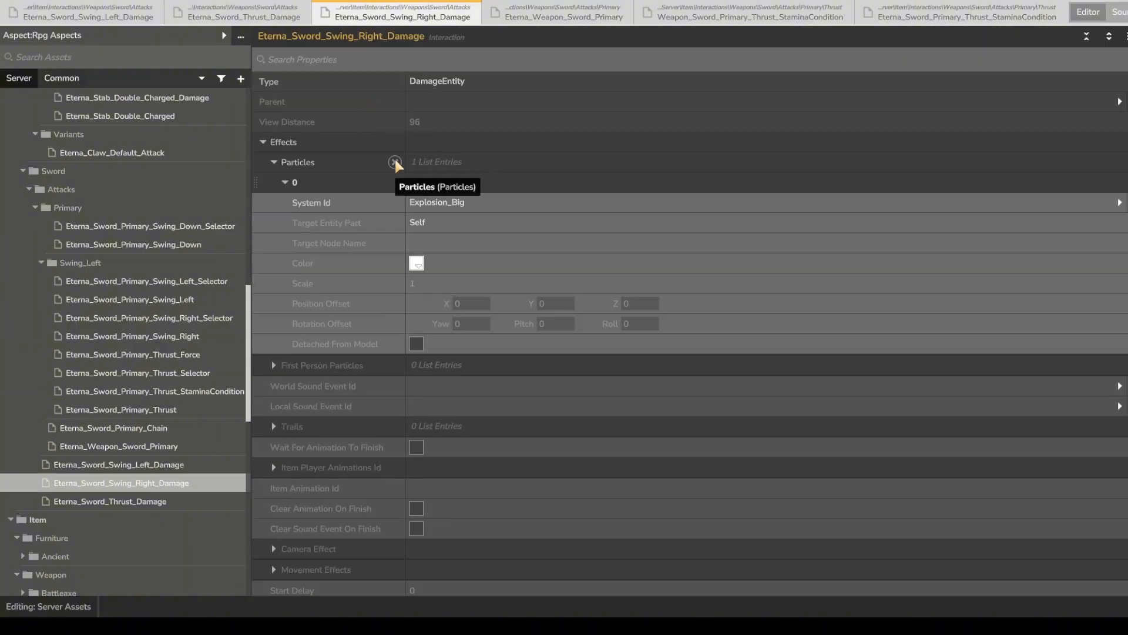
{"action": "left_click", "coordinate": [394, 161]}
{"action": "scroll", "coordinate": [299, 185], "scroll_direction": "down", "scroll_amount": 1}
{"action": "left_click", "coordinate": [298, 129]}
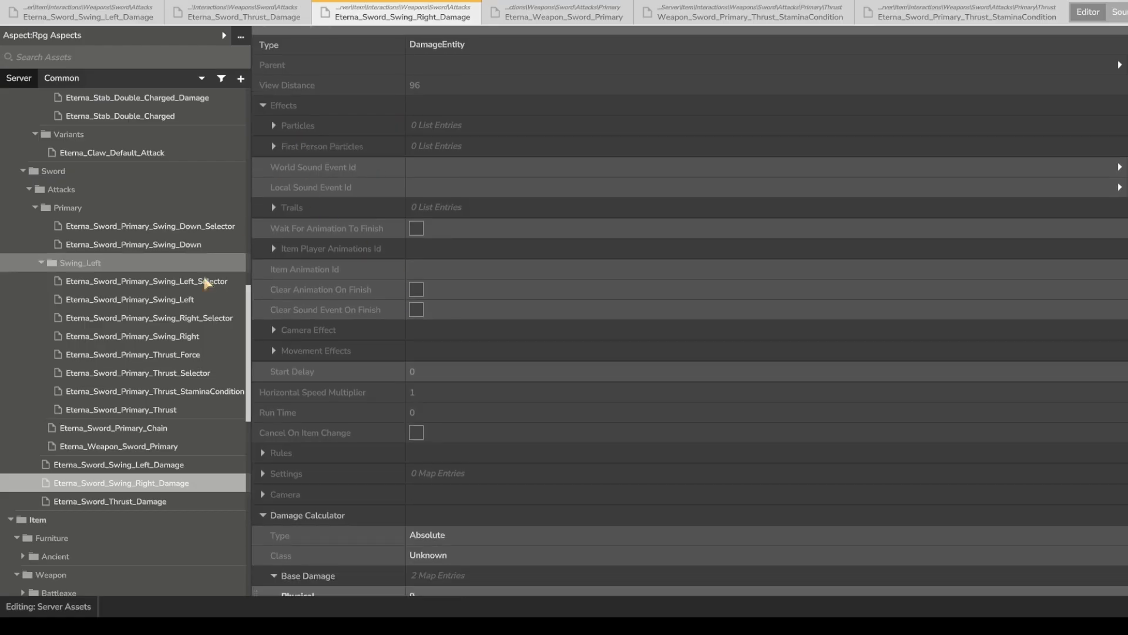
Copy Eterna_Sword_Swing_Right_Damage into a new interaction asset with the ID Eterna_Sword_Swing_Down_Damage in Weapons/Sword/Attacks.
{"action": "right_click", "coordinate": [180, 484]}
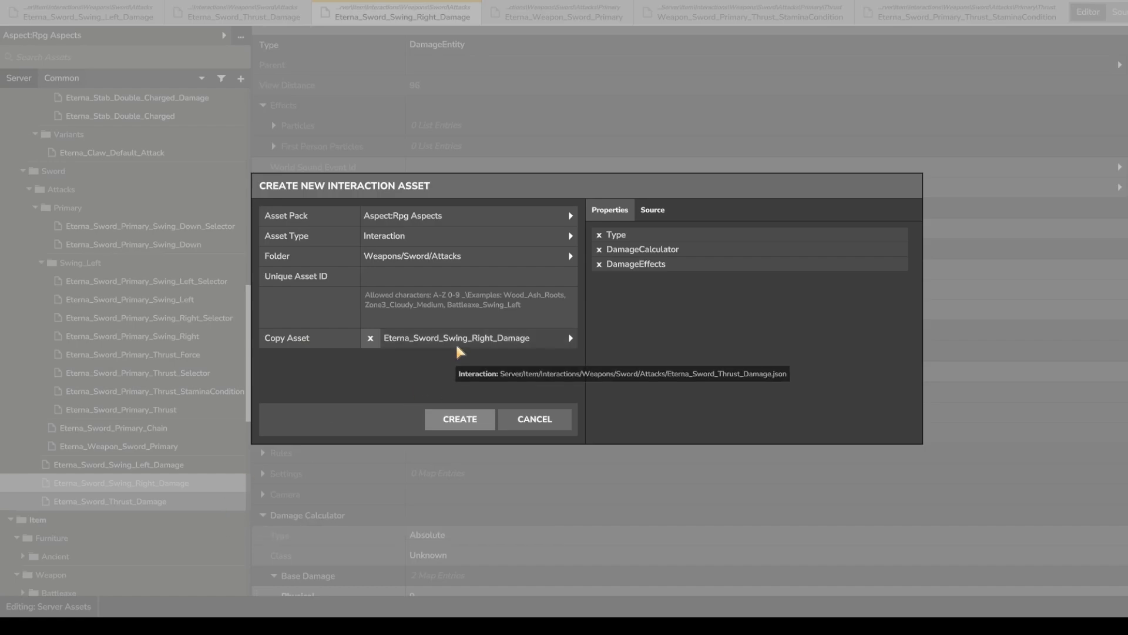
{"action": "left_click", "coordinate": [381, 273]}
{"action": "type", "text": "Et"}
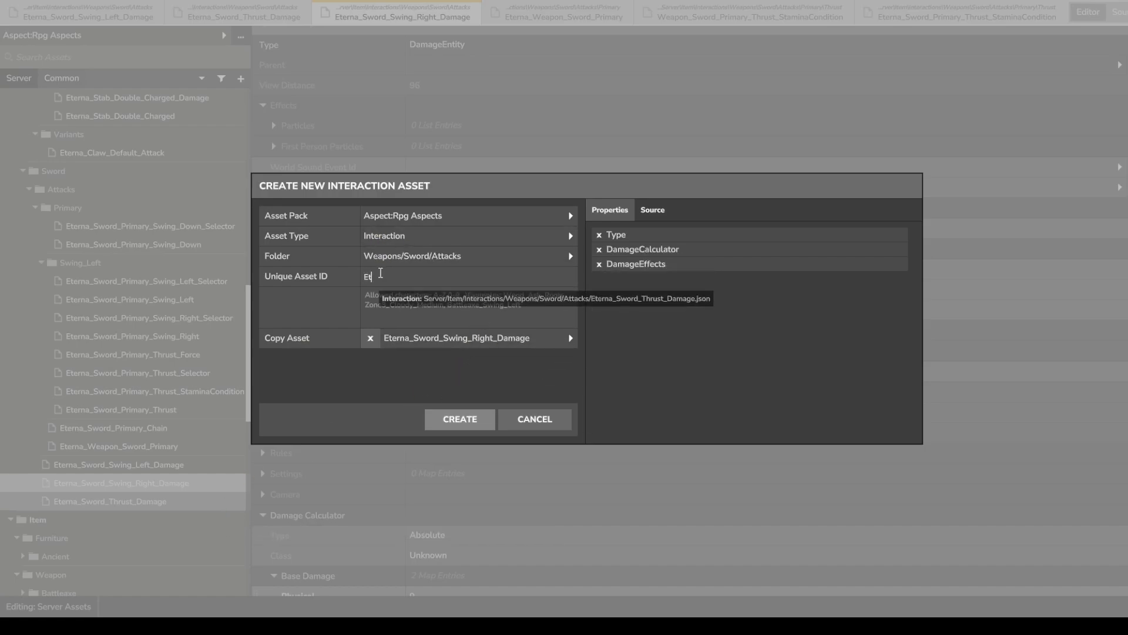
{"action": "type", "text": "erna_Sword_Swing_Down_Damage"}
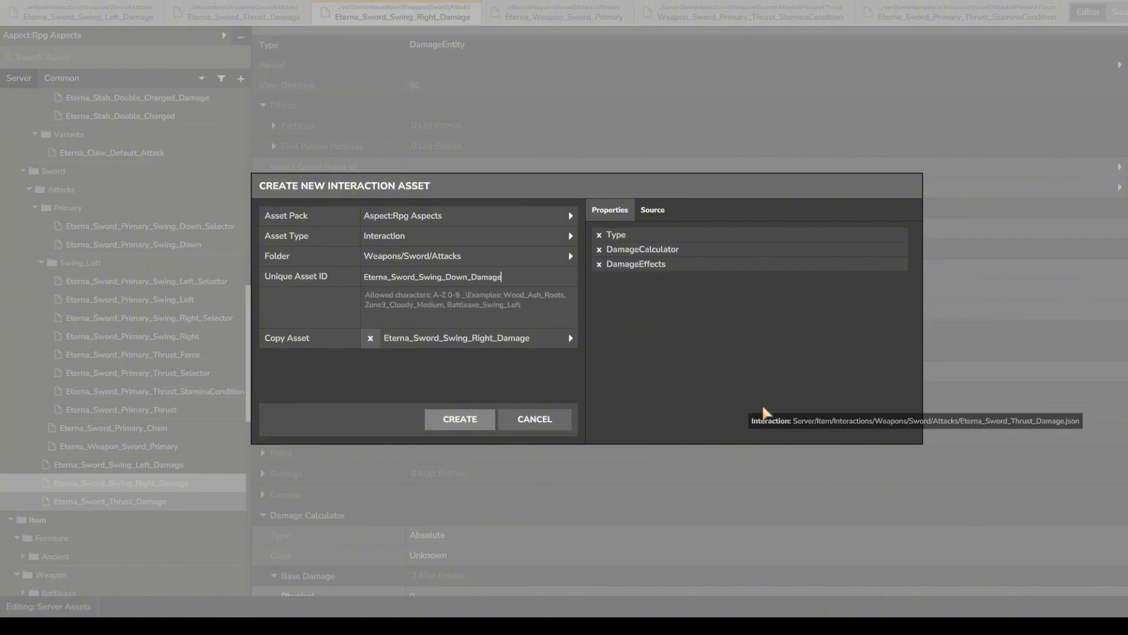
{"action": "left_click", "coordinate": [454, 414]}
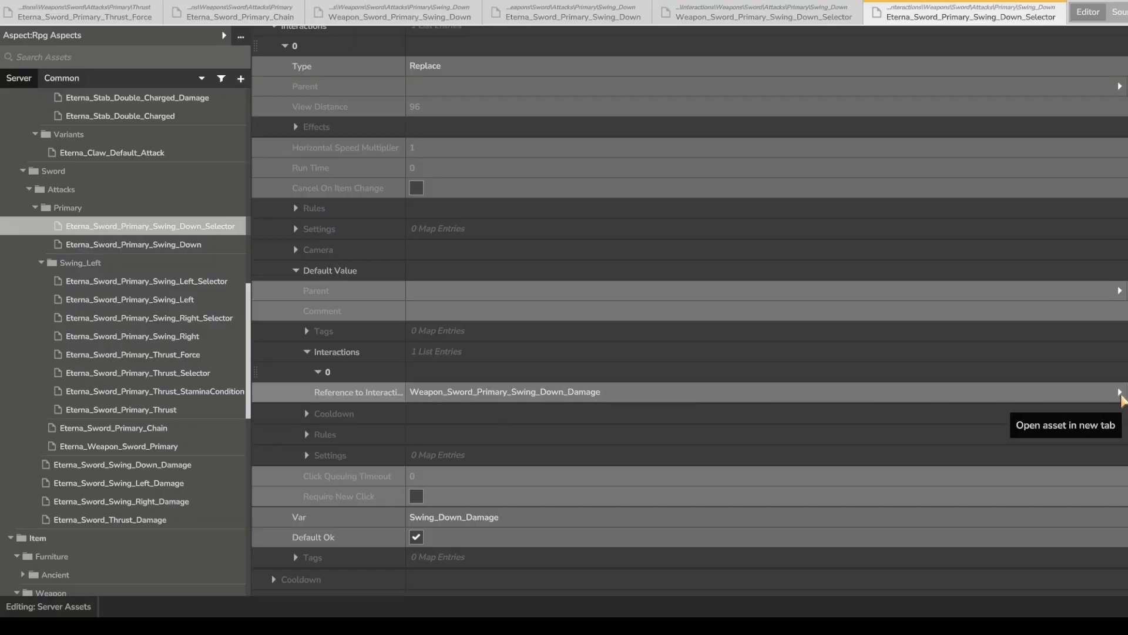
Point the Hit Entity default value's interaction reference in Eterna_Sword_Primary_Swing_Down_Selector to Eterna_Sword_Swing_Down_Damage from the Aspect:Rpg Aspects pack.
{"action": "left_click", "coordinate": [1111, 392]}
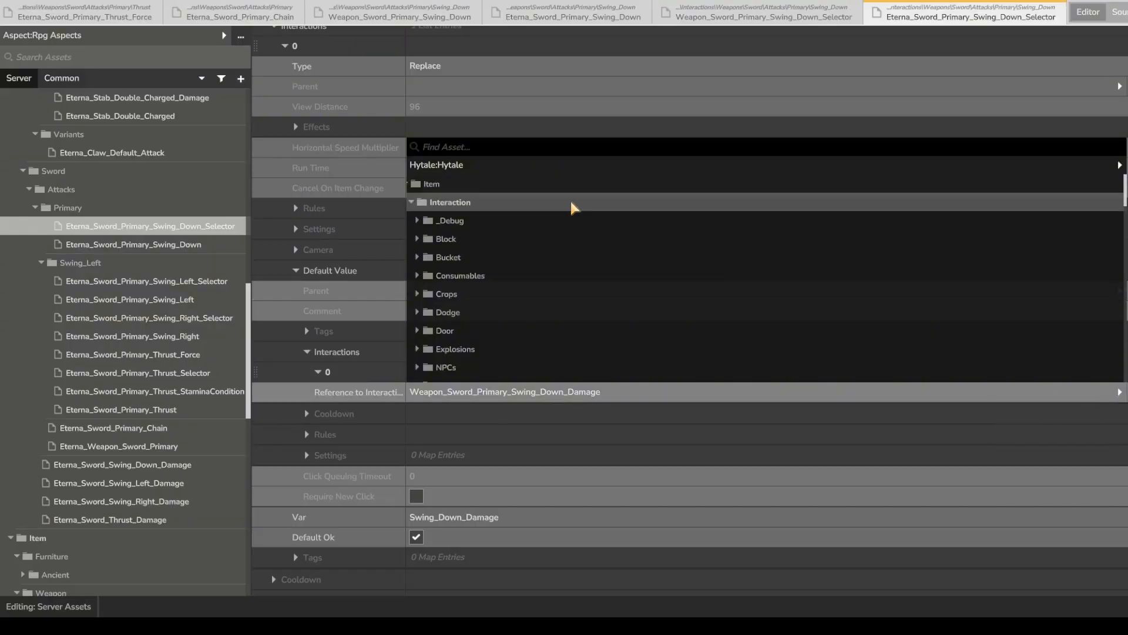
{"action": "left_click", "coordinate": [486, 163]}
{"action": "left_click", "coordinate": [469, 185]}
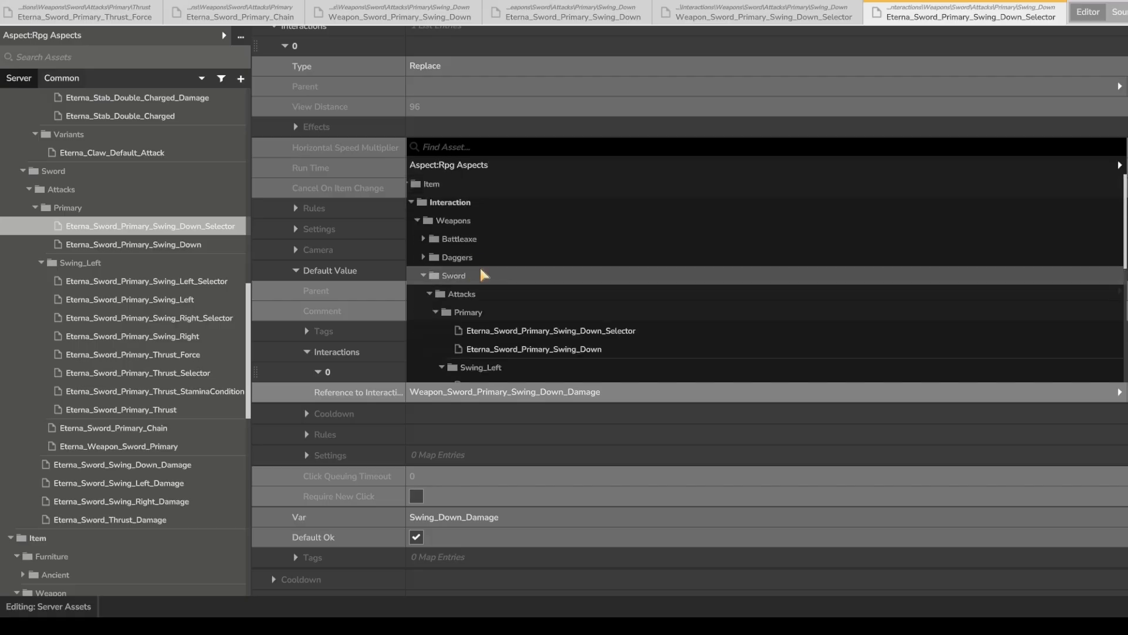
{"action": "scroll", "coordinate": [480, 281], "scroll_direction": "down", "scroll_amount": 2}
{"action": "scroll", "coordinate": [481, 281], "scroll_direction": "up", "scroll_amount": 2}
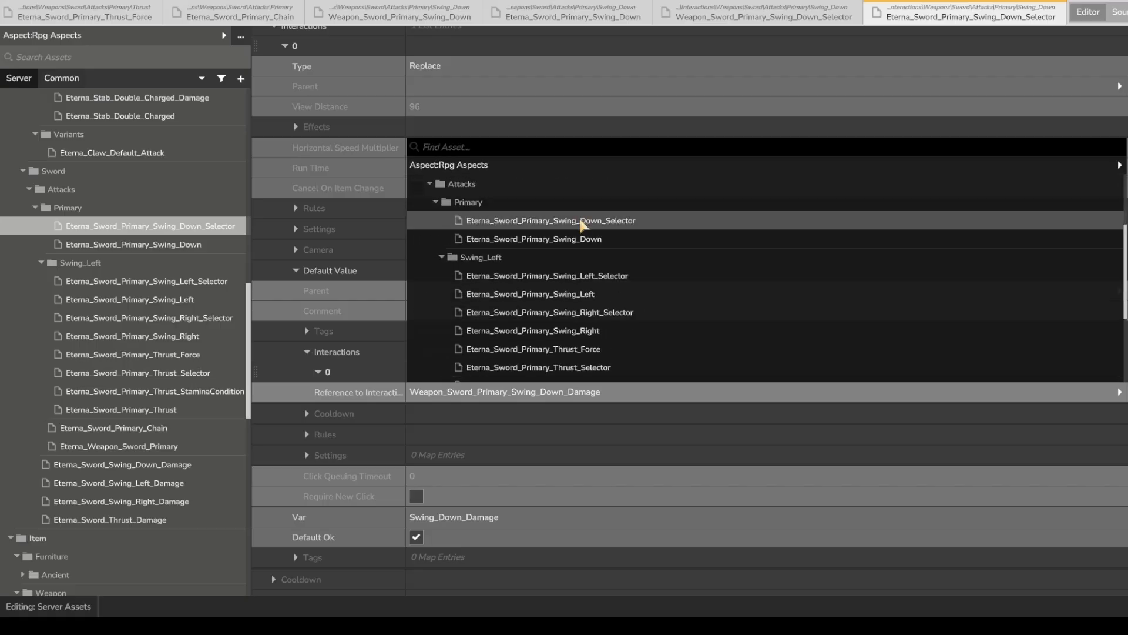
{"action": "scroll", "coordinate": [573, 229], "scroll_direction": "down", "scroll_amount": 2}
{"action": "scroll", "coordinate": [574, 234], "scroll_direction": "down", "scroll_amount": 2}
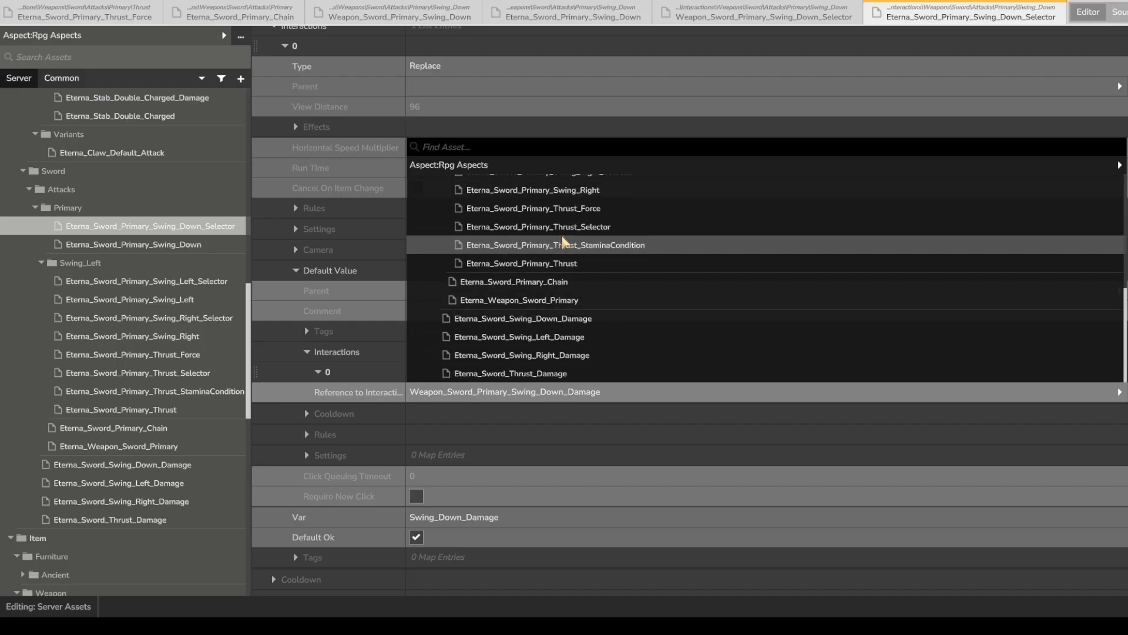
{"action": "left_click", "coordinate": [567, 320]}
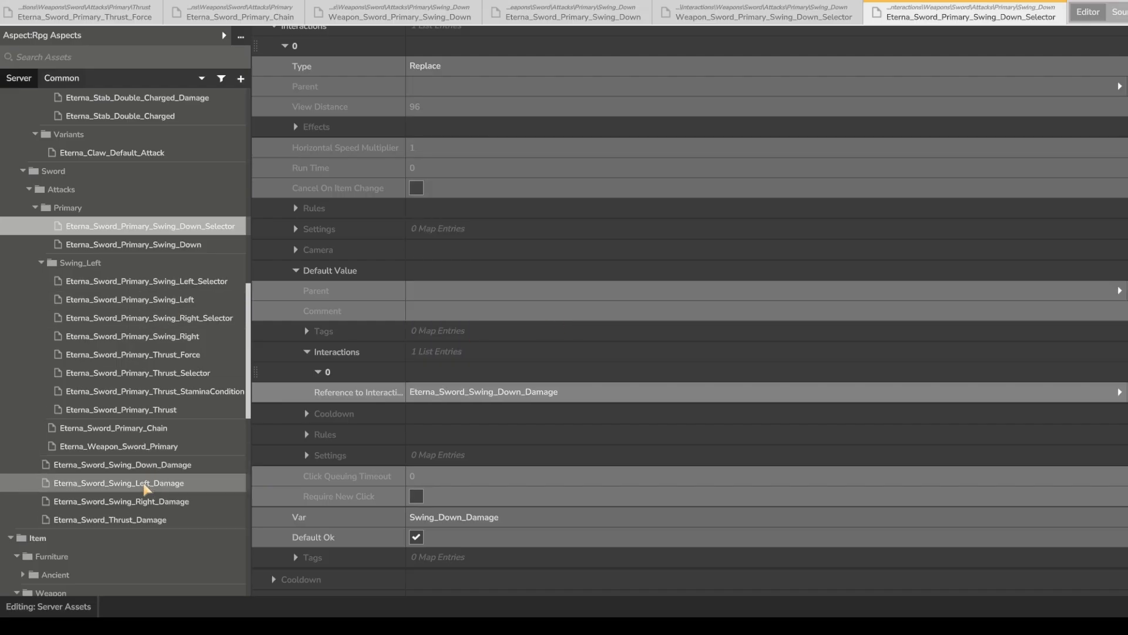
Remove the Physical entry from the Base Damage of Eterna_Sword_Swing_Down_Damage's Damage Calculator.
{"action": "left_click", "coordinate": [150, 466]}
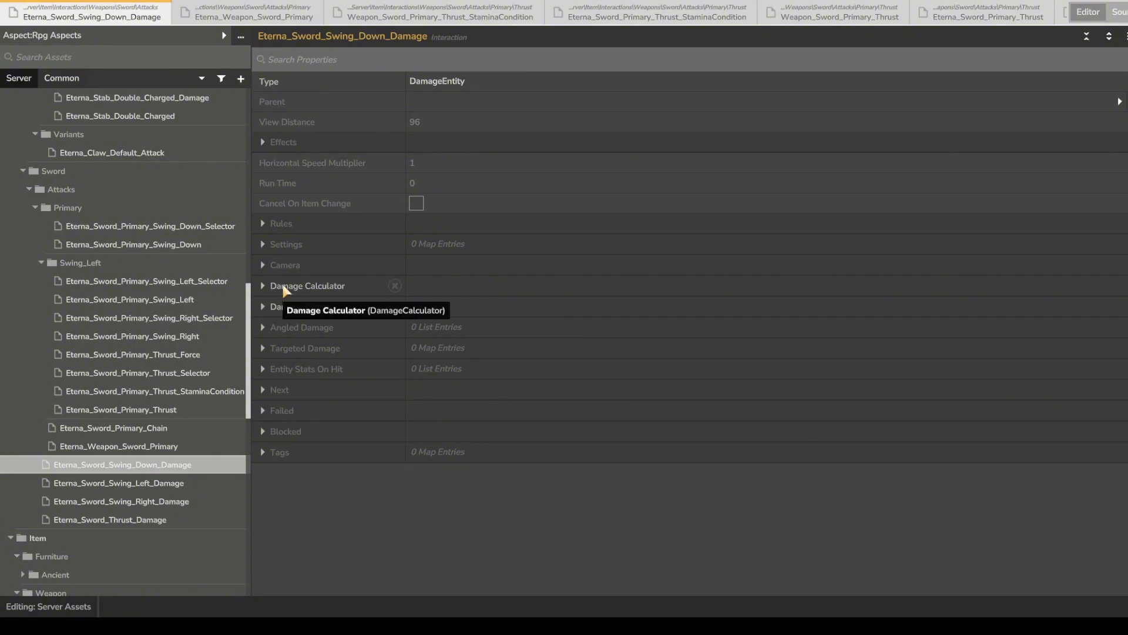
{"action": "left_click", "coordinate": [287, 305]}
{"action": "left_click", "coordinate": [351, 302]}
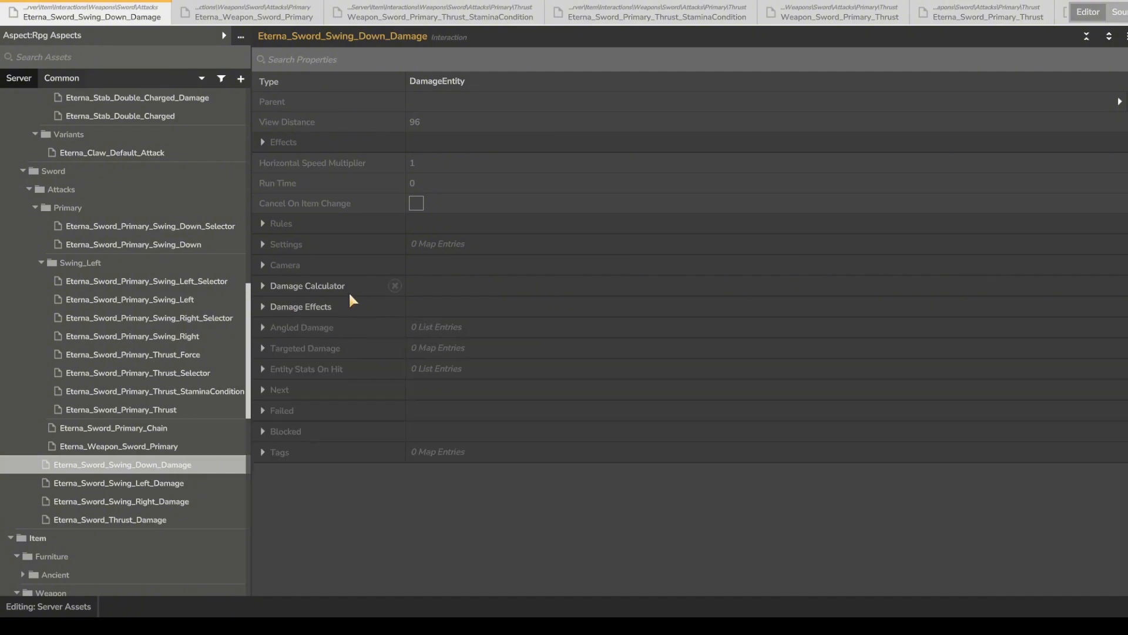
{"action": "left_click", "coordinate": [349, 293]}
{"action": "left_click", "coordinate": [303, 346]}
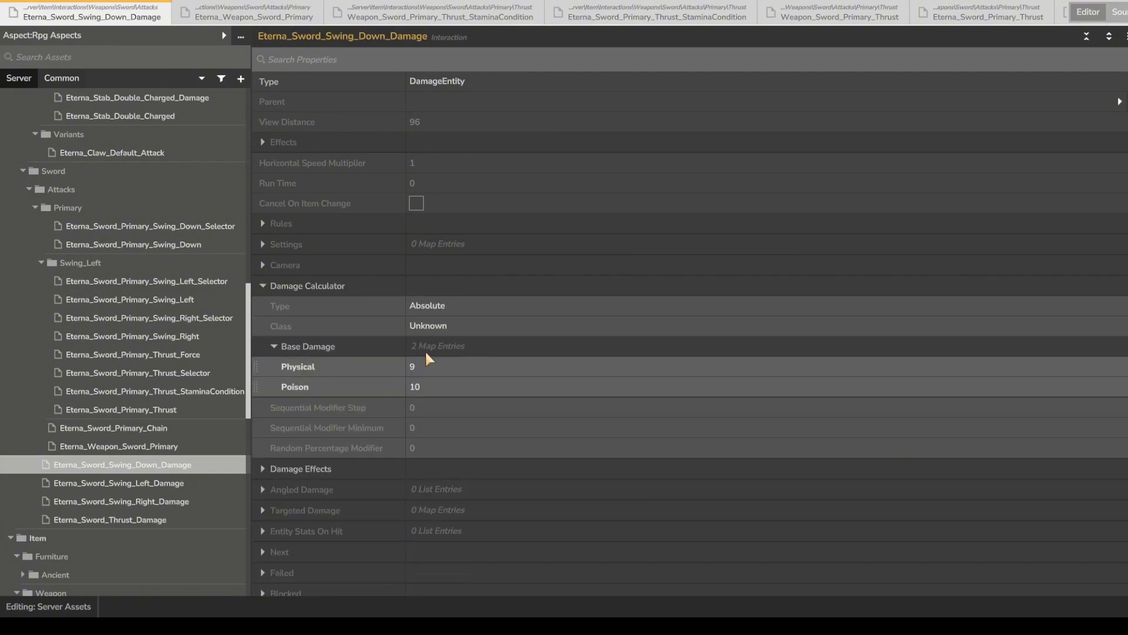
{"action": "left_click", "coordinate": [421, 365]}
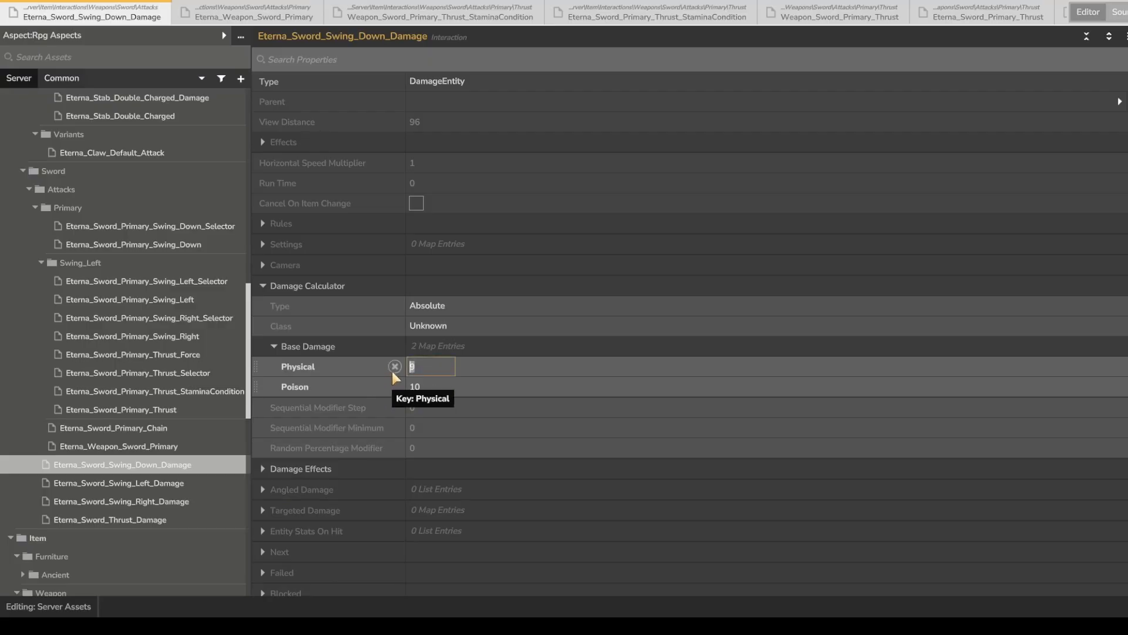
{"action": "left_click", "coordinate": [394, 367]}
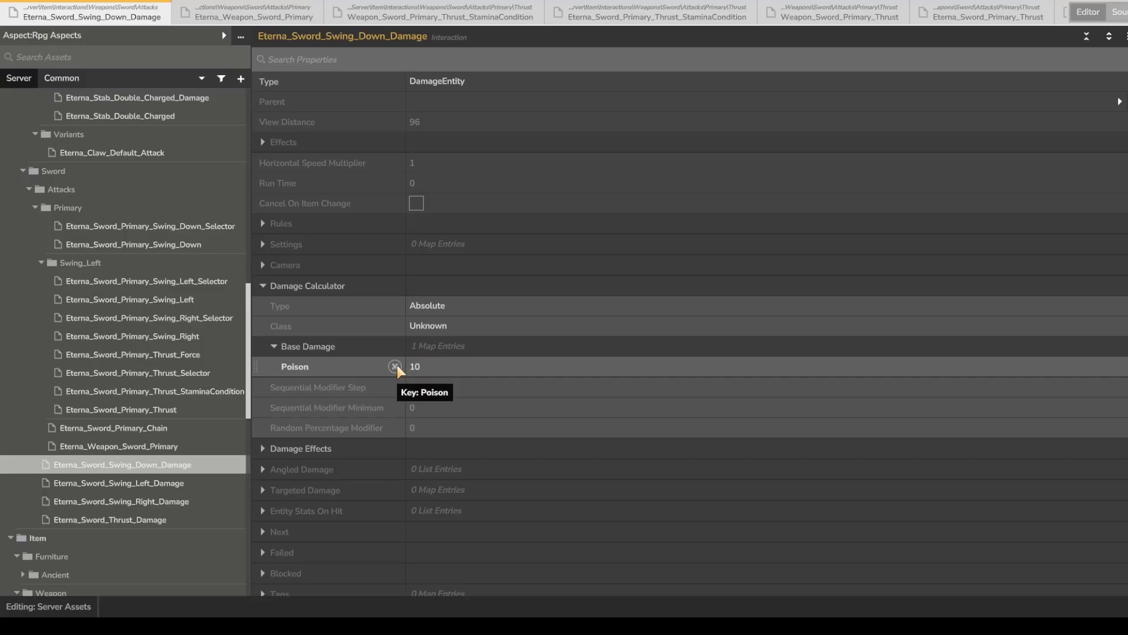
Set the Poison base damage of Eterna_Sword_Swing_Down_Damage to 26.
{"action": "left_click", "coordinate": [419, 366]}
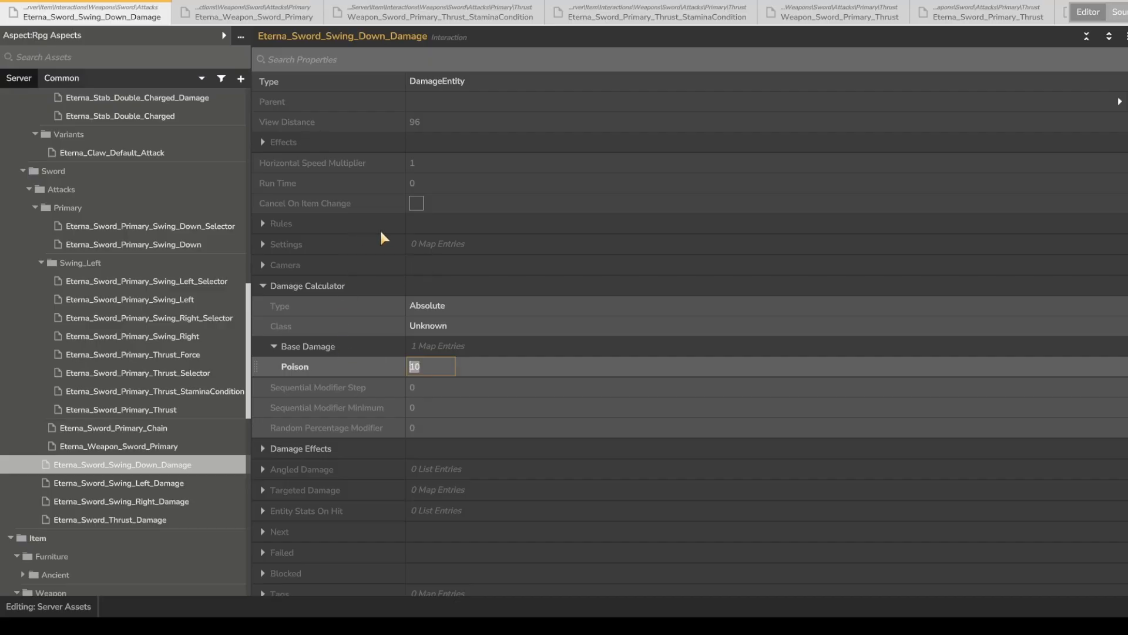
{"action": "type", "text": "35"}
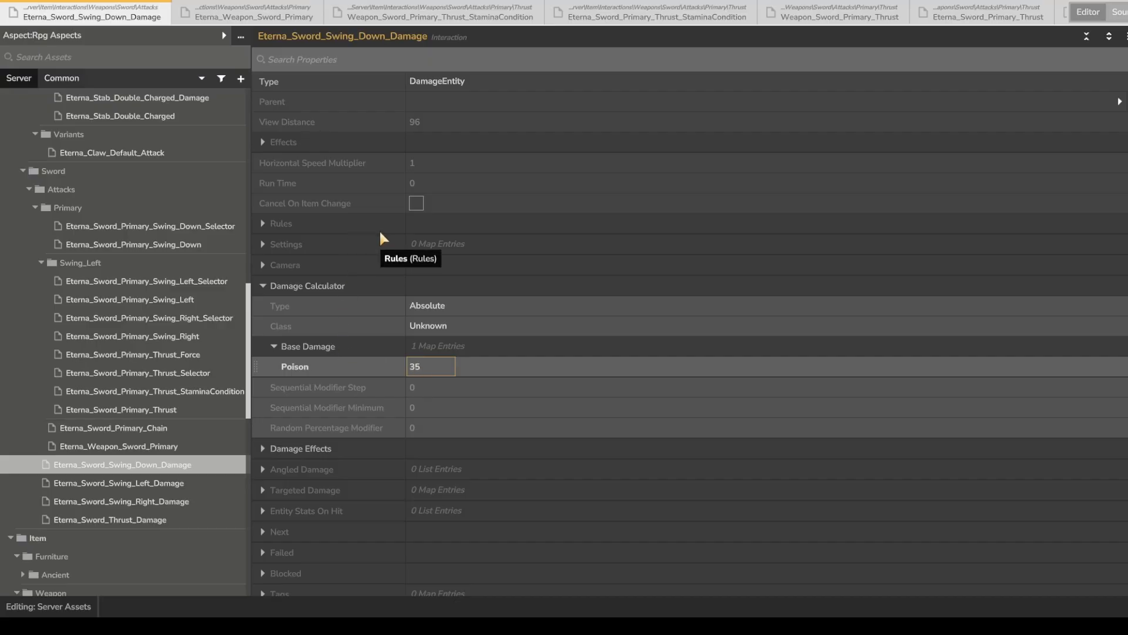
{"action": "left_click_drag", "start_coordinate": [433, 369], "coordinate": [330, 346]}
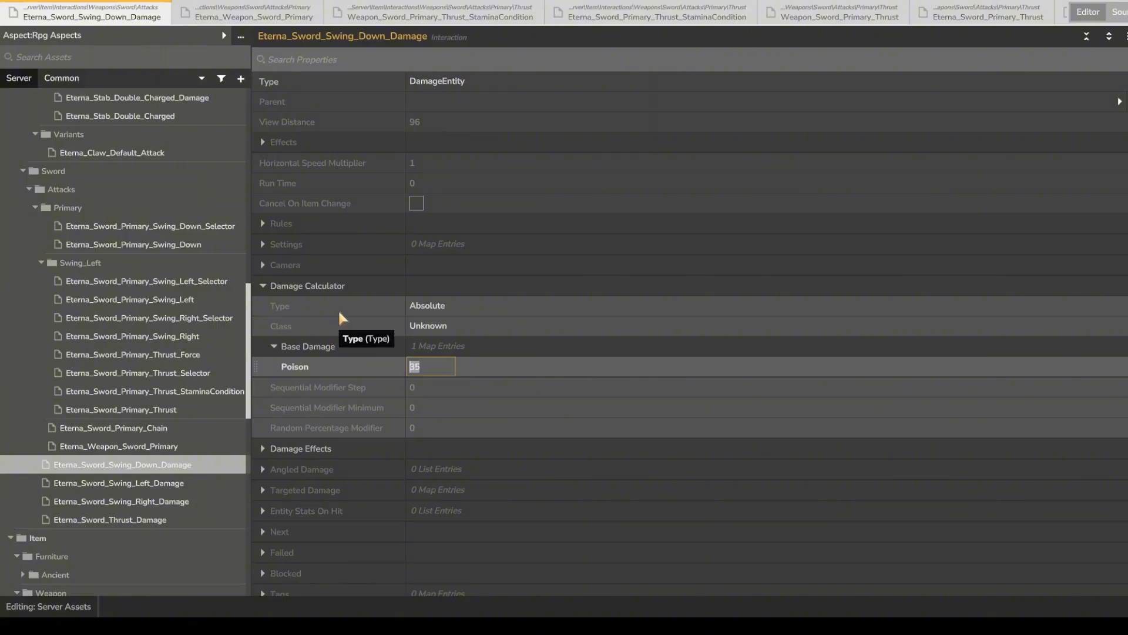
{"action": "type", "text": "26"}
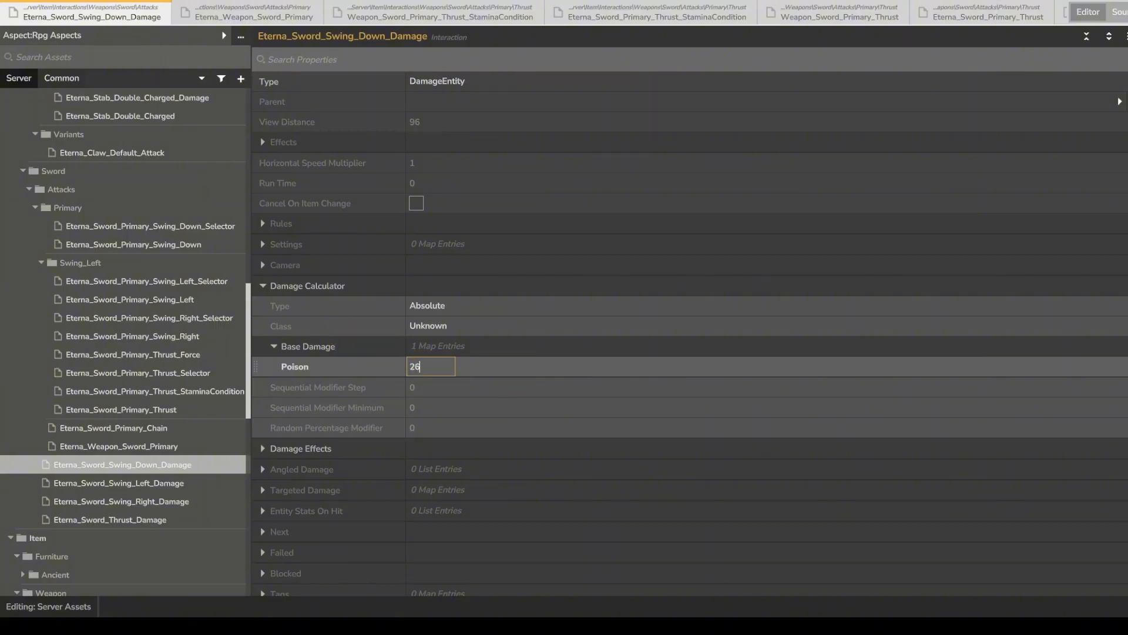
{"action": "left_click", "coordinate": [601, 368]}
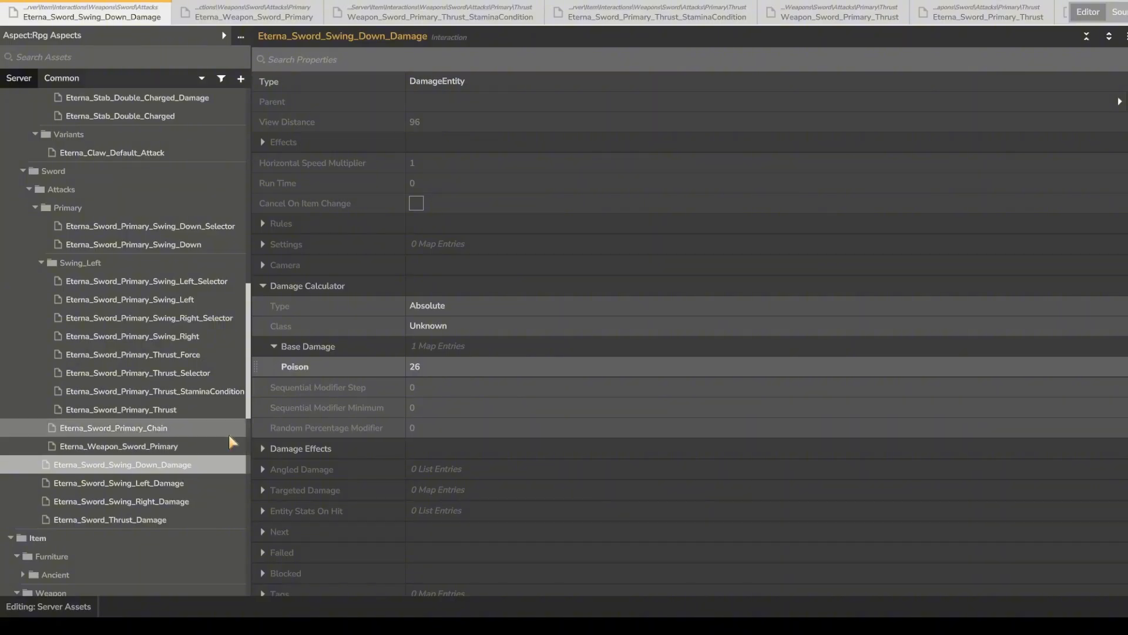
Point the Next default value's interaction reference in Eterna_Sword_Primary_Swing_Down to Eterna_Sword_Primary_Swing_Down_Selector from the Aspect:Rpg Aspects pack.
{"action": "scroll", "coordinate": [229, 435], "scroll_direction": "up", "scroll_amount": 4}
{"action": "scroll", "coordinate": [140, 497], "scroll_direction": "down", "scroll_amount": 3}
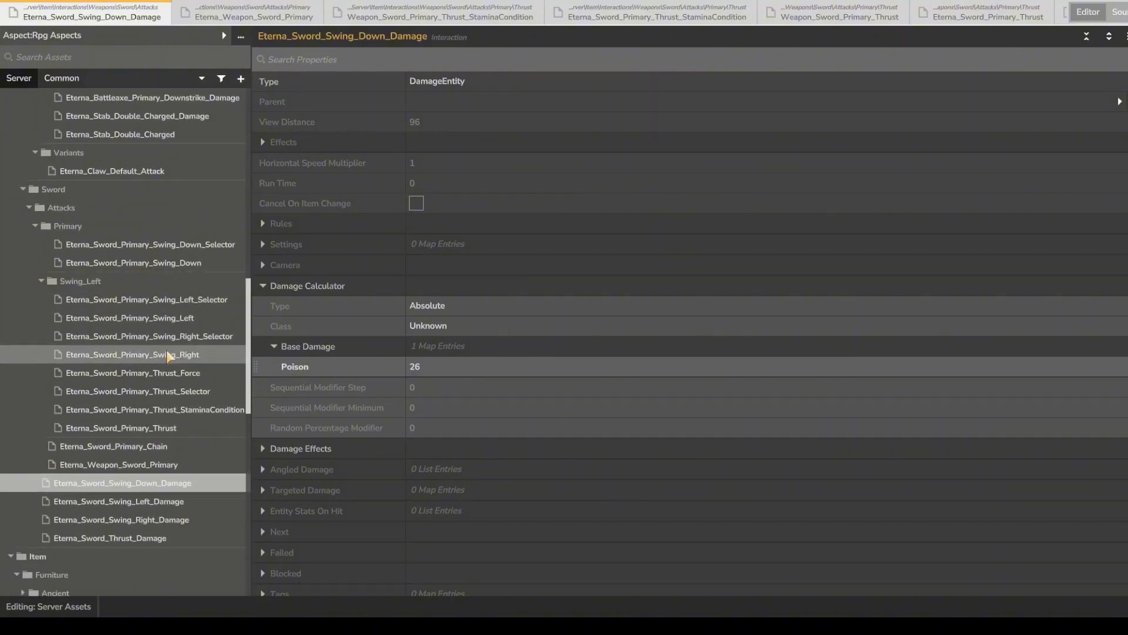
{"action": "scroll", "coordinate": [159, 461], "scroll_direction": "up", "scroll_amount": 3}
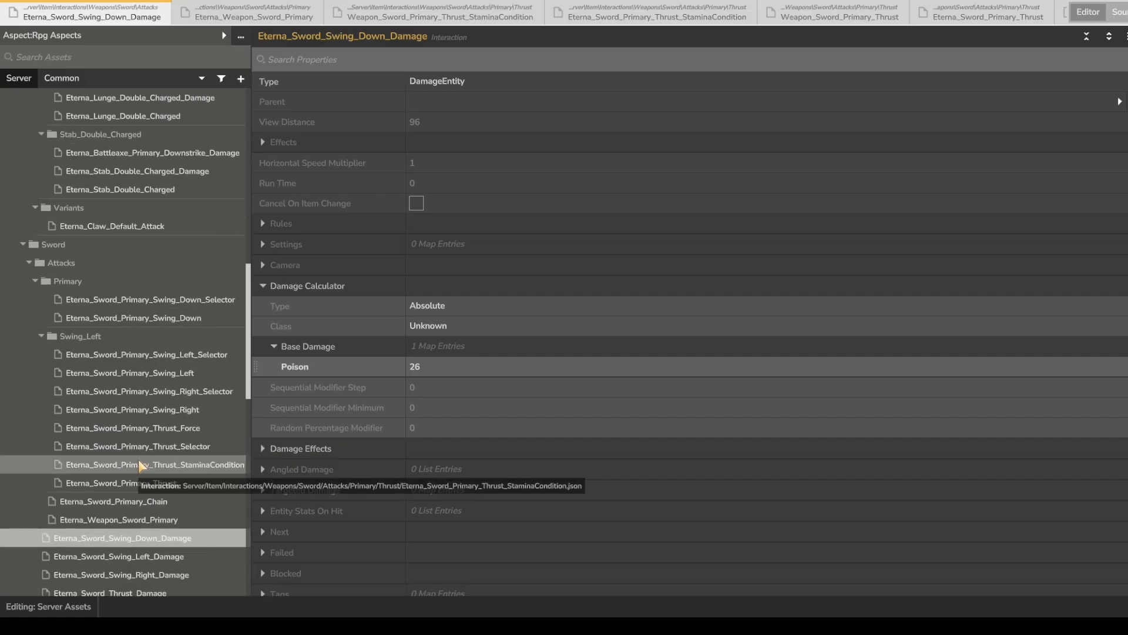
{"action": "left_click", "coordinate": [194, 318]}
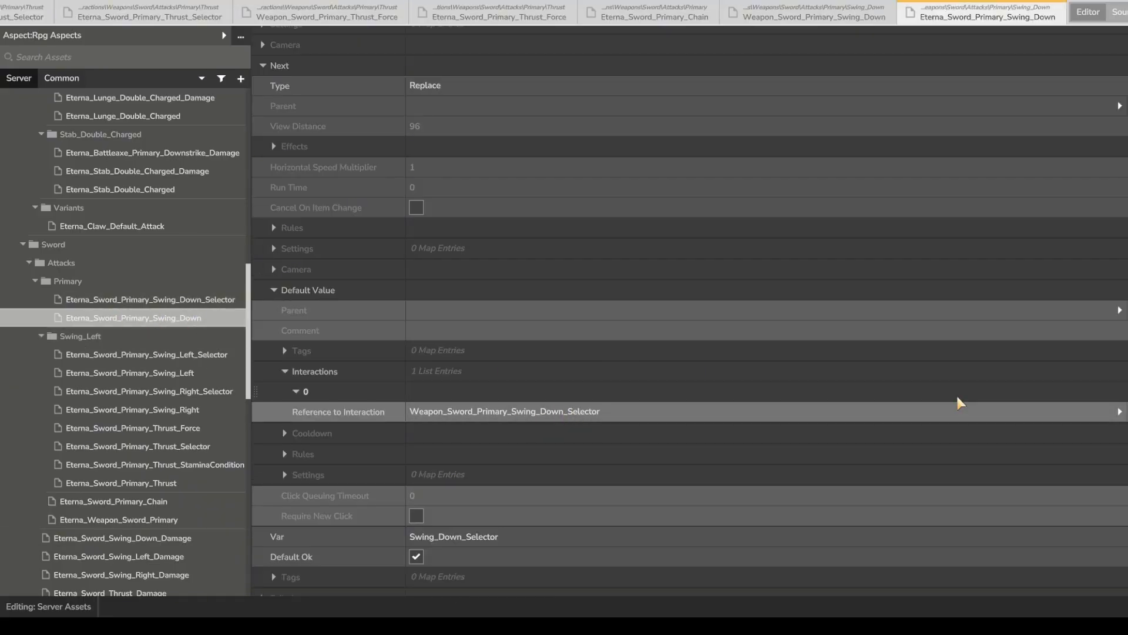
{"action": "left_click", "coordinate": [893, 415]}
{"action": "scroll", "coordinate": [432, 253], "scroll_direction": "down", "scroll_amount": 4}
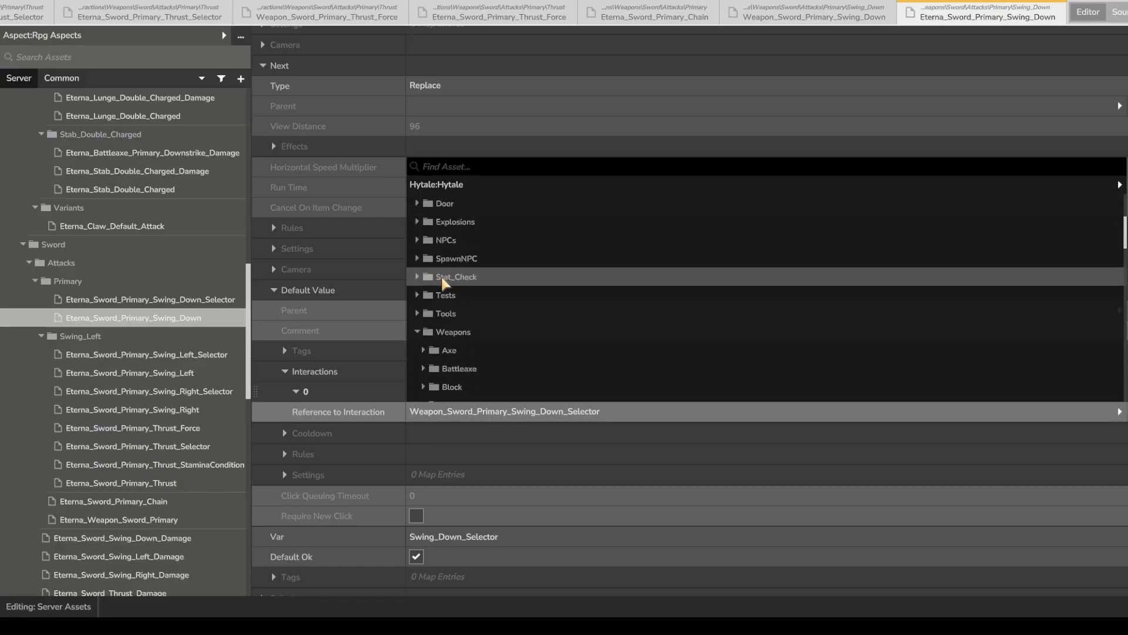
{"action": "scroll", "coordinate": [470, 244], "scroll_direction": "up", "scroll_amount": 4}
{"action": "left_click", "coordinate": [520, 178]}
{"action": "left_click", "coordinate": [485, 203]}
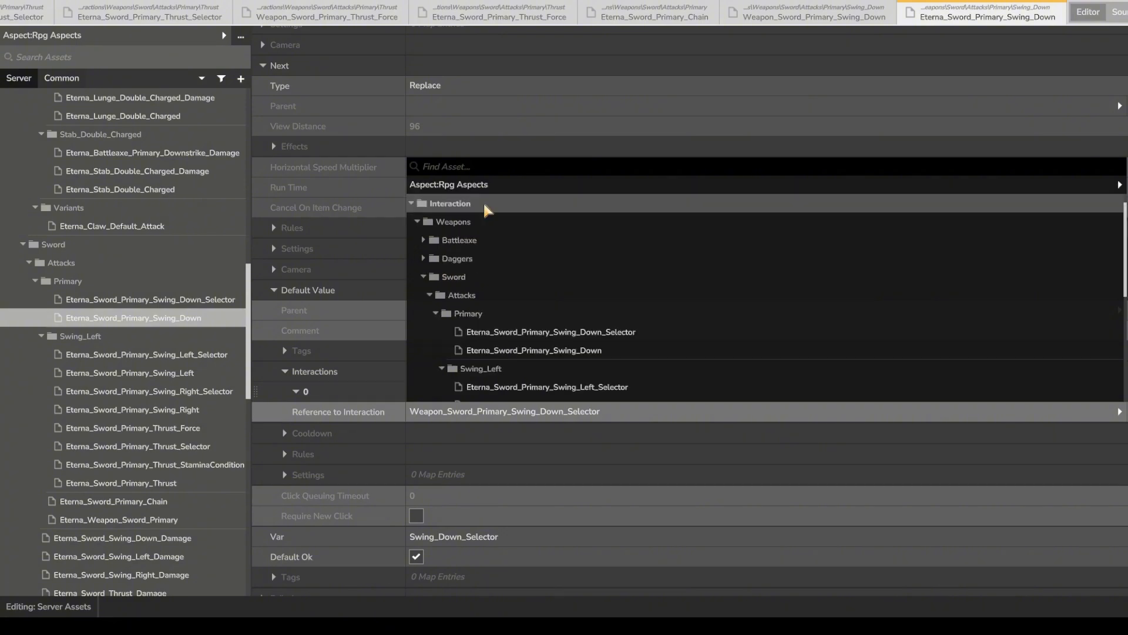
{"action": "scroll", "coordinate": [494, 247], "scroll_direction": "down", "scroll_amount": 2}
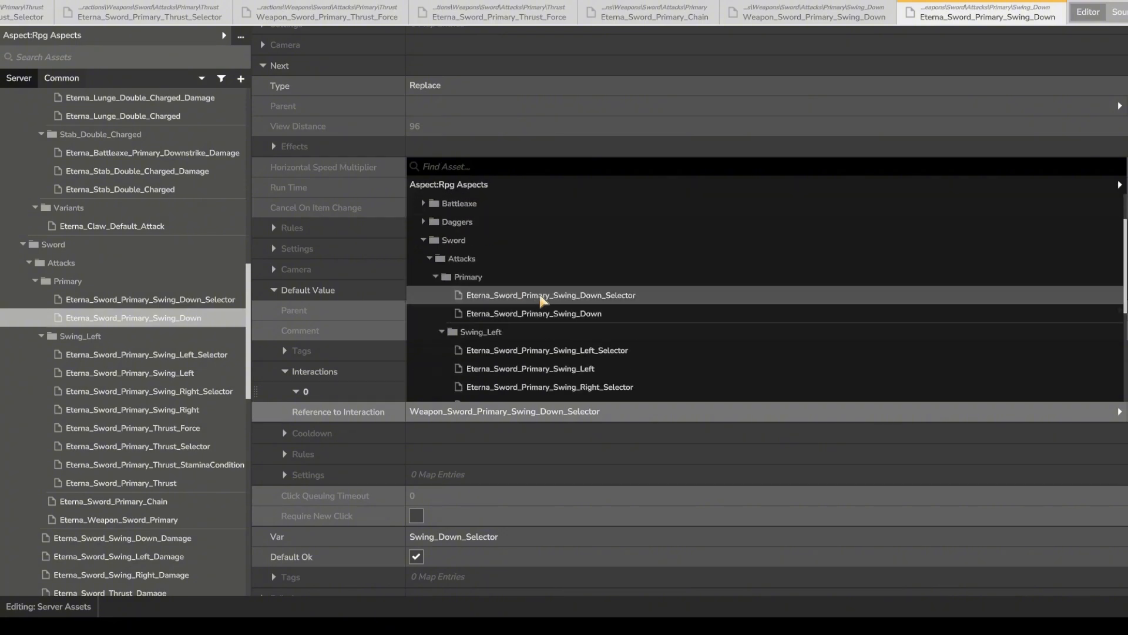
{"action": "left_click", "coordinate": [542, 295]}
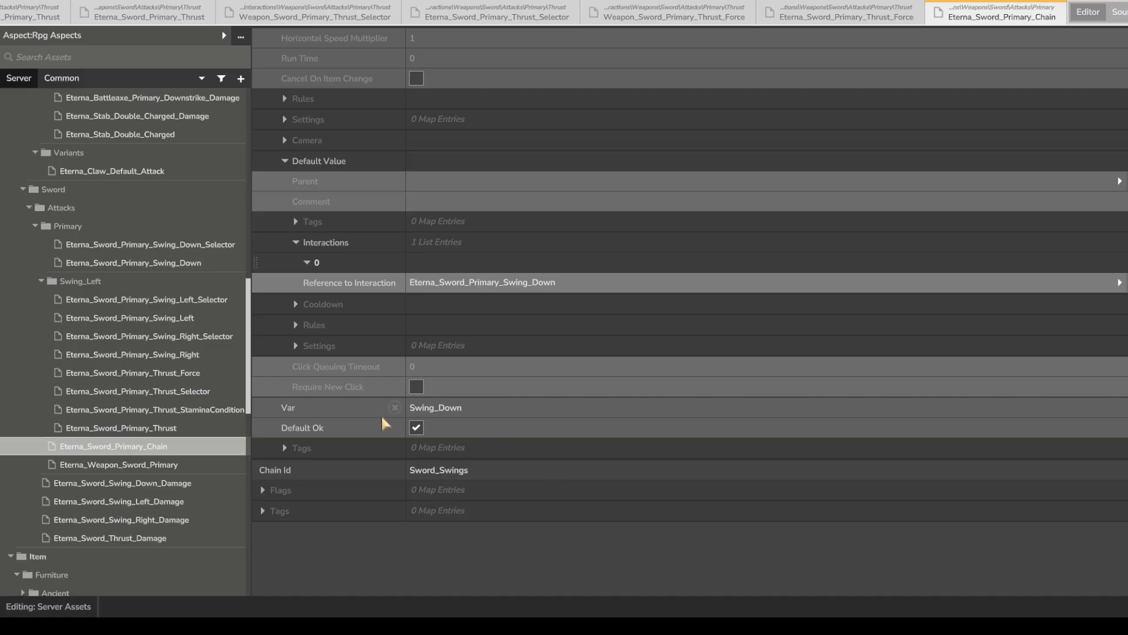
Check the interaction references in Eterna_Sword_Primary_Chain and open the Eterna_Weapon_Sword item from the Sword weapon folder.
{"action": "scroll", "coordinate": [117, 317], "scroll_direction": "up", "scroll_amount": 1}
{"action": "scroll", "coordinate": [353, 308], "scroll_direction": "up", "scroll_amount": 4}
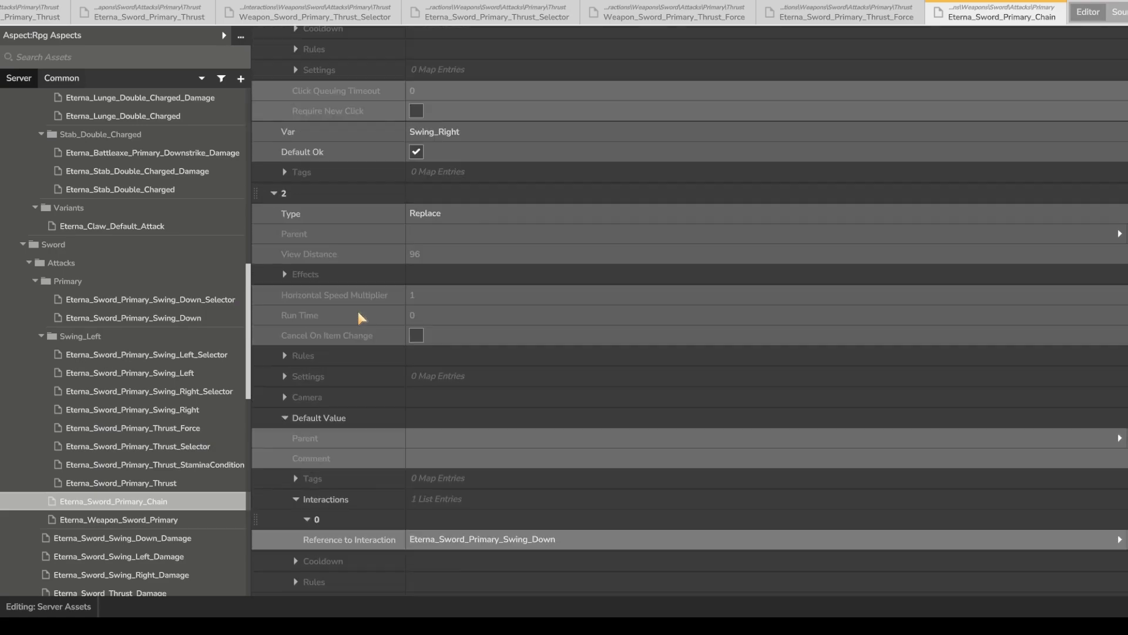
{"action": "scroll", "coordinate": [353, 310], "scroll_direction": "up", "scroll_amount": 2}
{"action": "scroll", "coordinate": [194, 409], "scroll_direction": "down", "scroll_amount": 2}
{"action": "scroll", "coordinate": [201, 369], "scroll_direction": "up", "scroll_amount": 5}
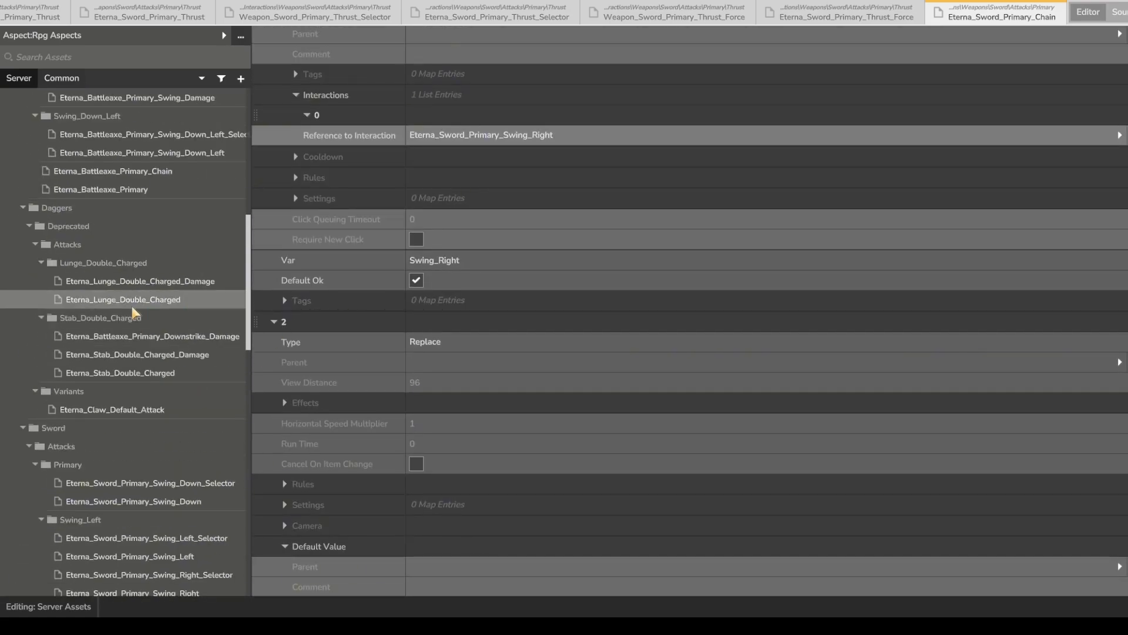
{"action": "scroll", "coordinate": [76, 277], "scroll_direction": "up", "scroll_amount": 10}
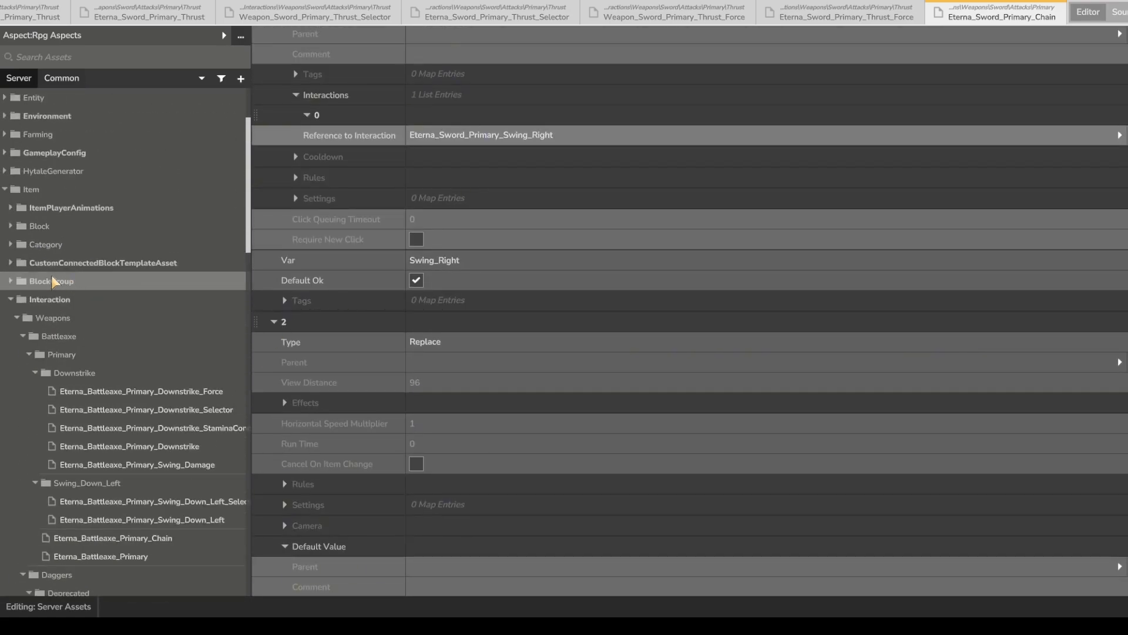
{"action": "scroll", "coordinate": [51, 276], "scroll_direction": "up", "scroll_amount": 1}
{"action": "left_click", "coordinate": [11, 336]}
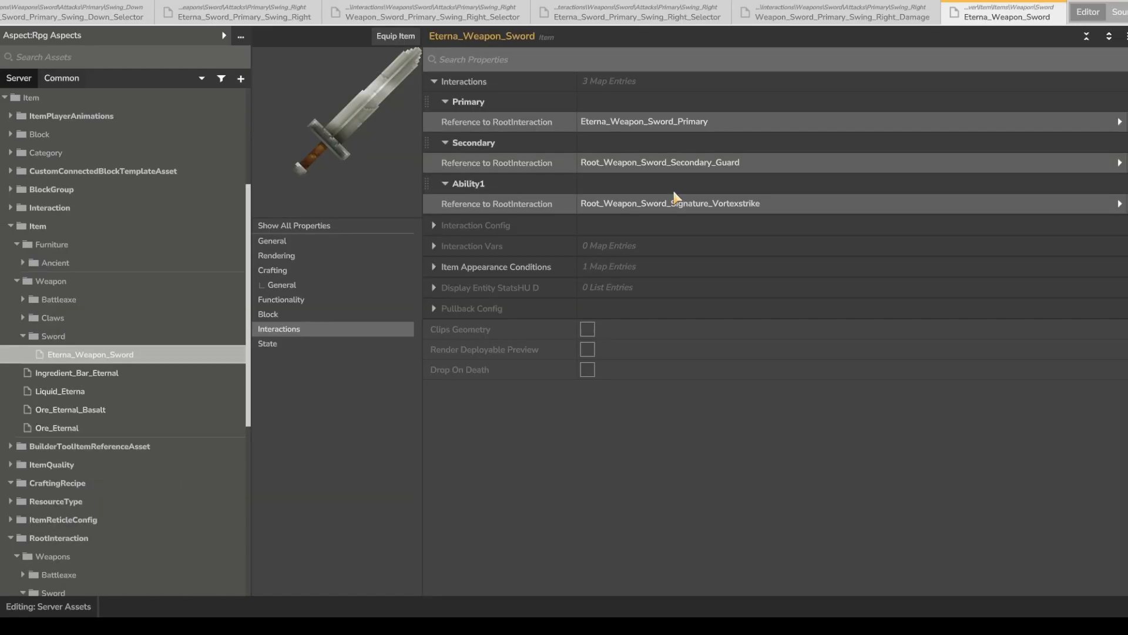
Set the translation name key of Eterna_Weapon_Sword to server.items.Eterna_Weapon_Sword.name.
{"action": "left_click", "coordinate": [287, 241]}
{"action": "left_click", "coordinate": [308, 329]}
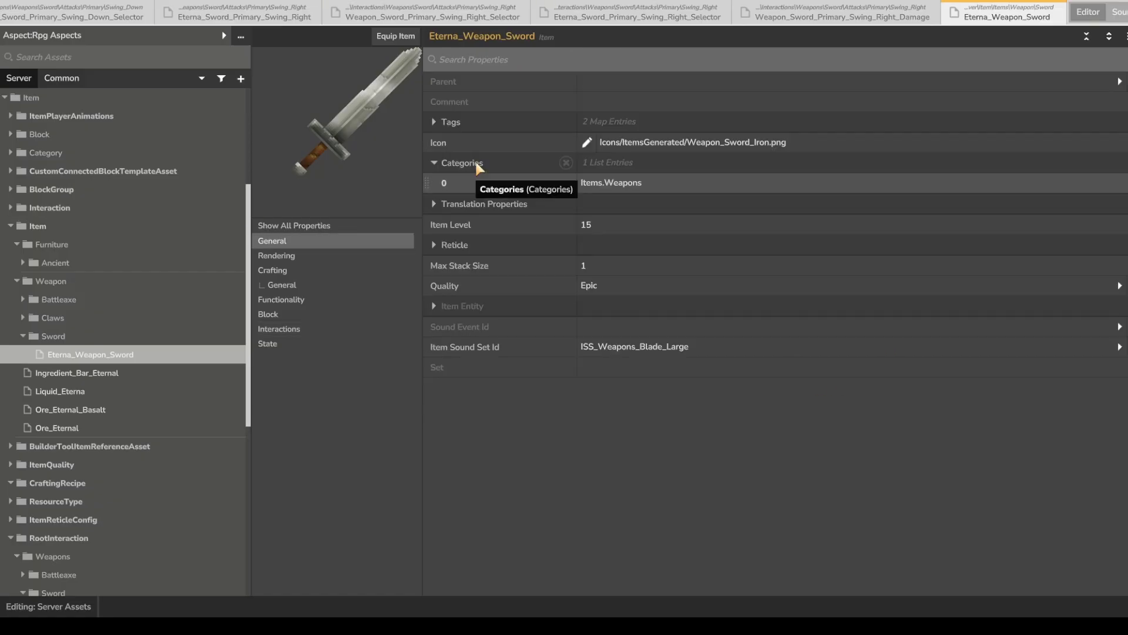
{"action": "left_click", "coordinate": [474, 162]}
{"action": "left_click", "coordinate": [495, 188]}
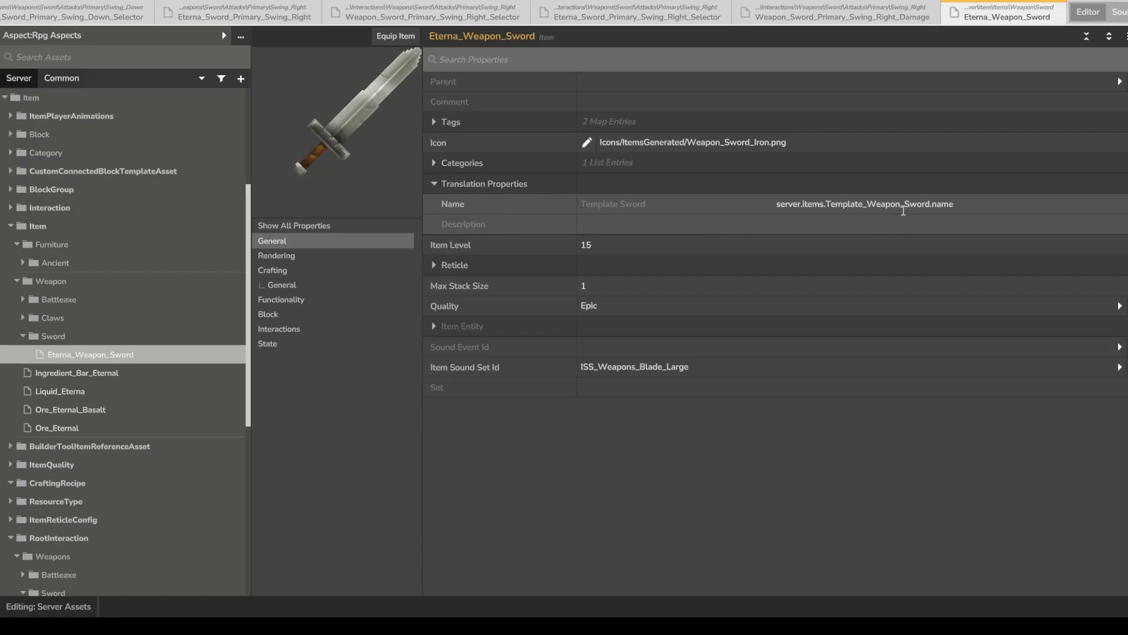
{"action": "left_click", "coordinate": [863, 204]}
{"action": "left_click_drag", "start_coordinate": [863, 204], "coordinate": [827, 203]}
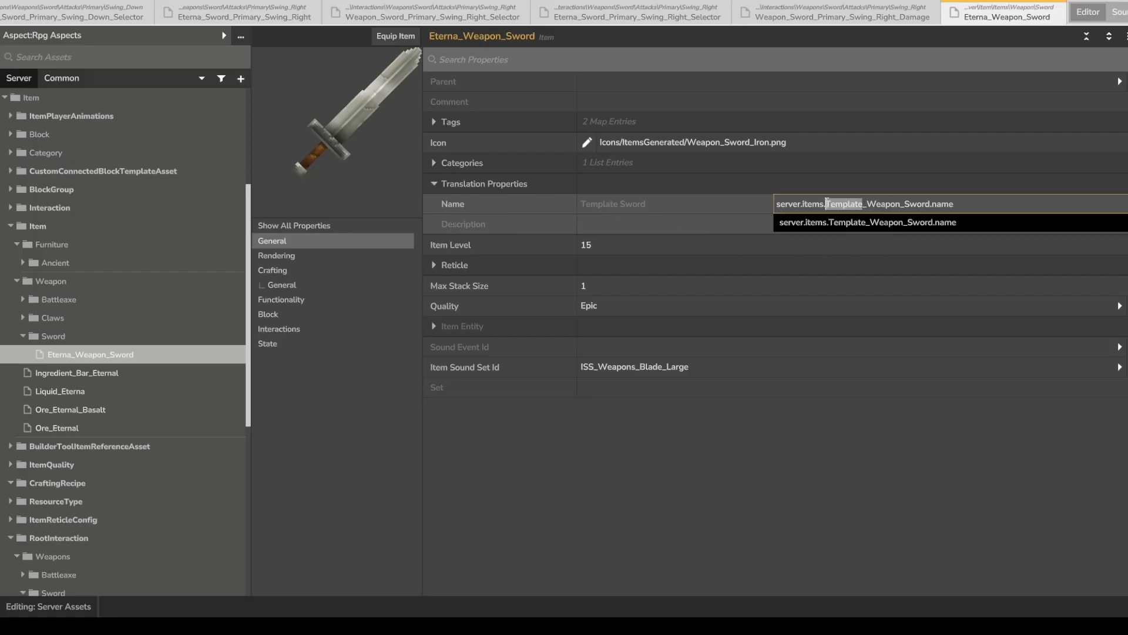
{"action": "key", "text": "BackSpace"}
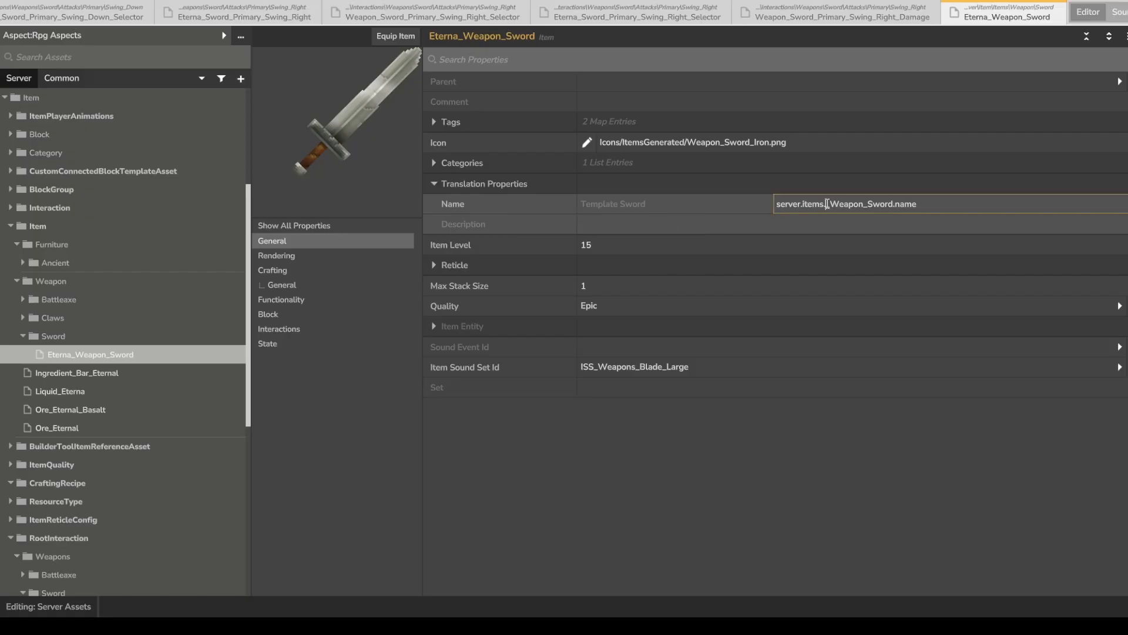
{"action": "type", "text": "Eterna_"}
{"action": "key", "text": "Return"}
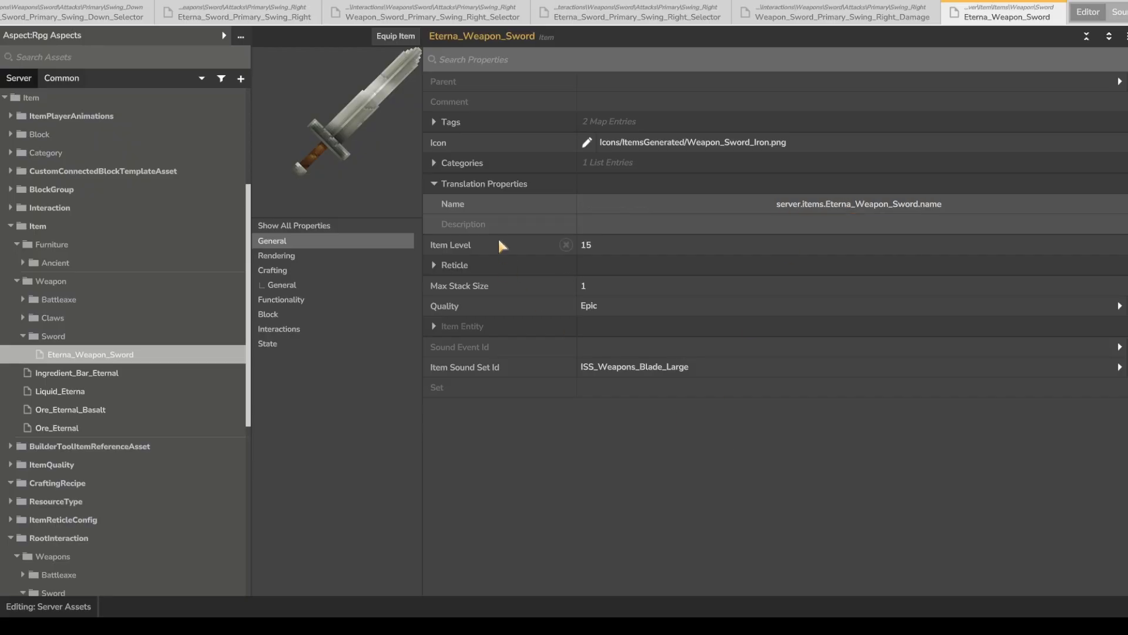
{"action": "left_click", "coordinate": [435, 265]}
{"action": "left_click", "coordinate": [435, 266]}
{"action": "left_click", "coordinate": [441, 163]}
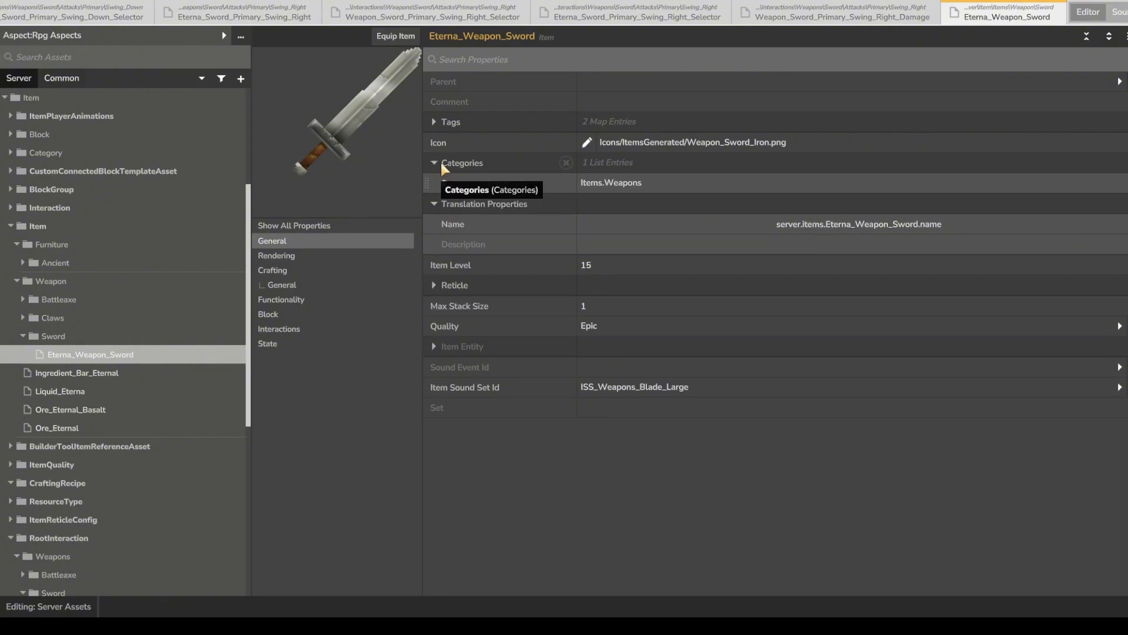
{"action": "right_click", "coordinate": [441, 162]}
{"action": "left_click", "coordinate": [574, 544]}
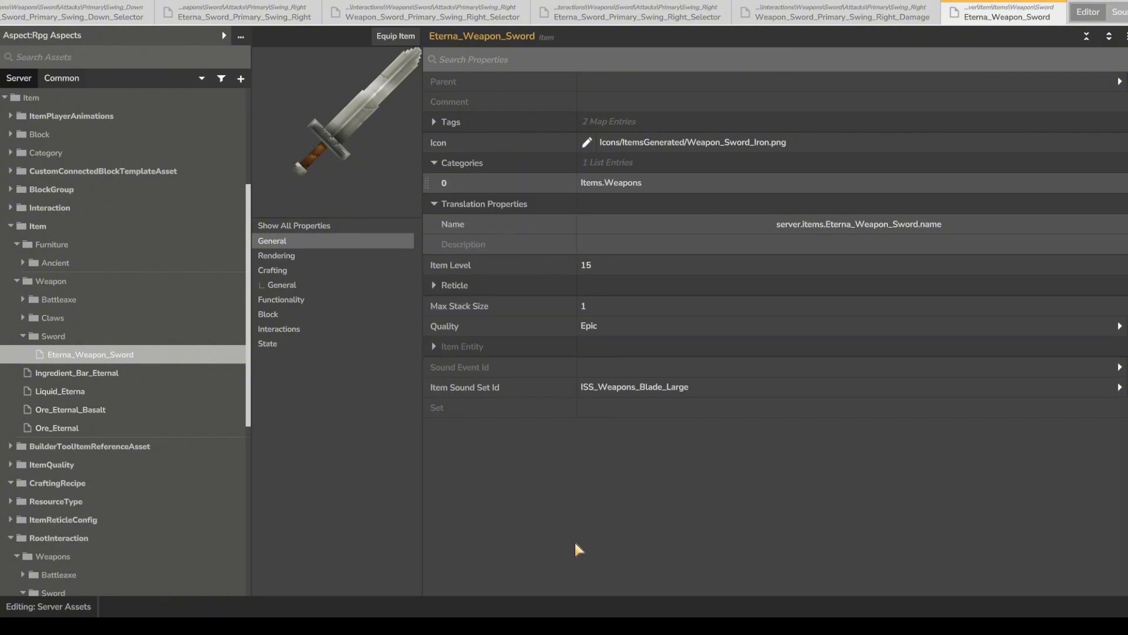
{"action": "left_click", "coordinate": [300, 256]}
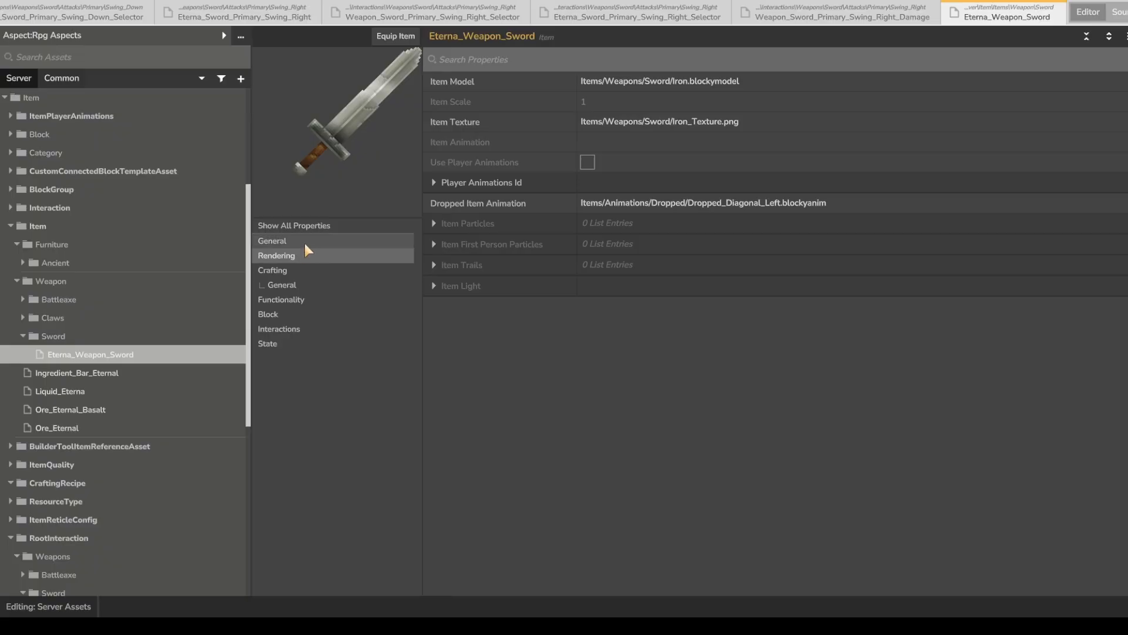
Set the Max Durability of Eterna_Weapon_Sword to 1800 and its Durability Loss On Hit to 0.5.
{"action": "left_click", "coordinate": [303, 300]}
{"action": "left_click", "coordinate": [592, 306]}
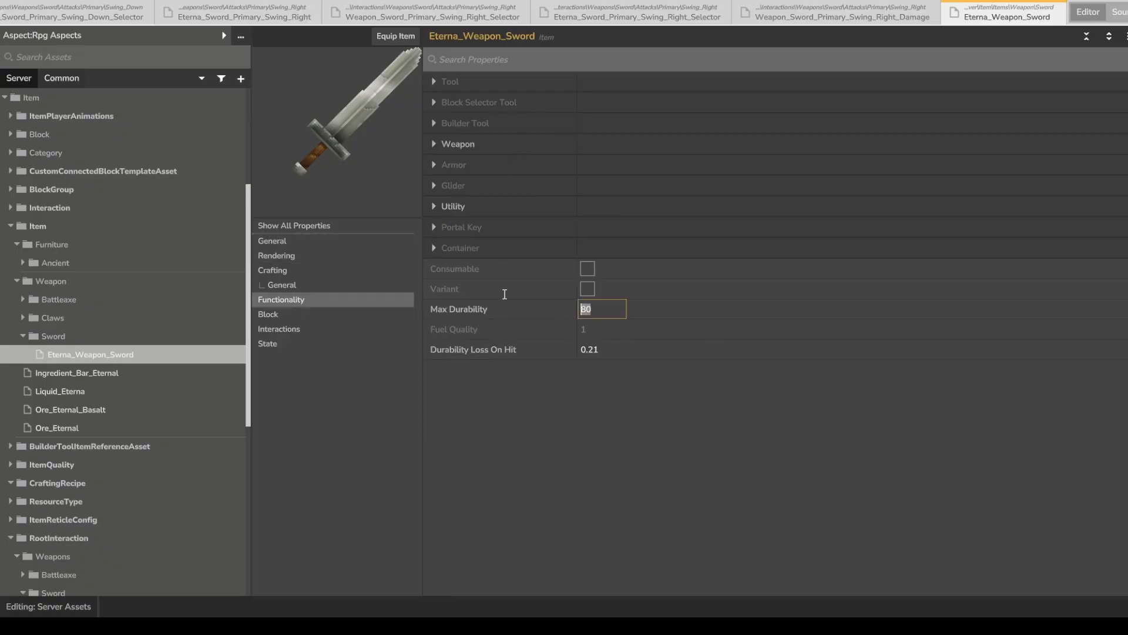
{"action": "type", "text": "10000"}
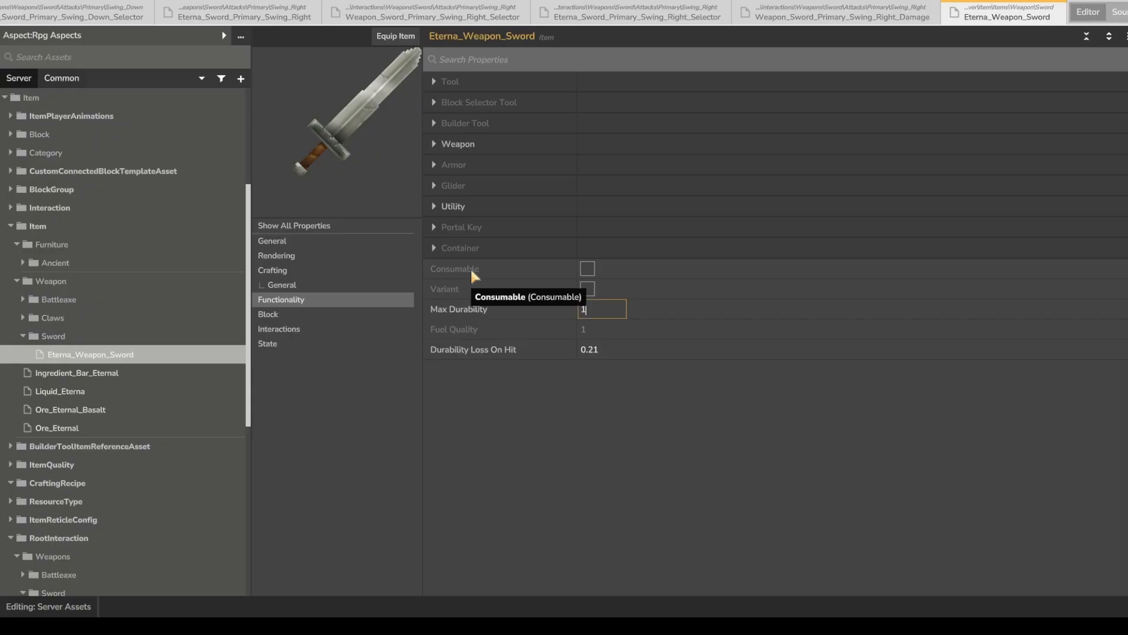
{"action": "key", "text": "BackSpace"}
{"action": "key", "text": "BackSpace"}
{"action": "key", "text": "BackSpace"}
{"action": "key", "text": "BackSpace"}
{"action": "type", "text": "800"}
{"action": "left_click", "coordinate": [601, 349]}
{"action": "type", "text": "0.5"}
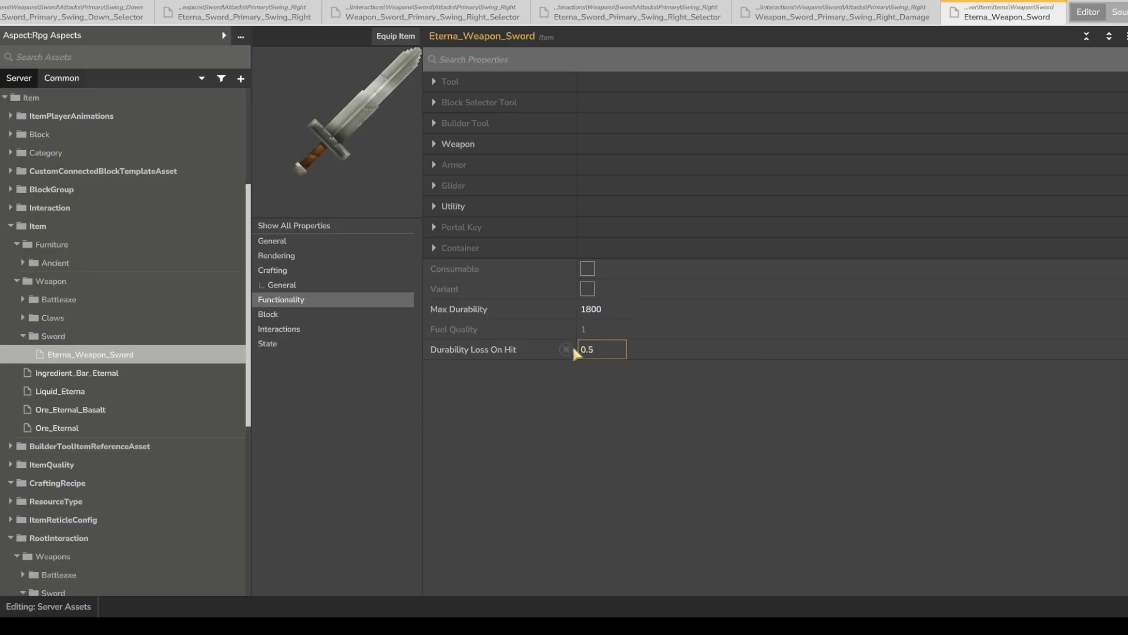
{"action": "key", "text": "Return"}
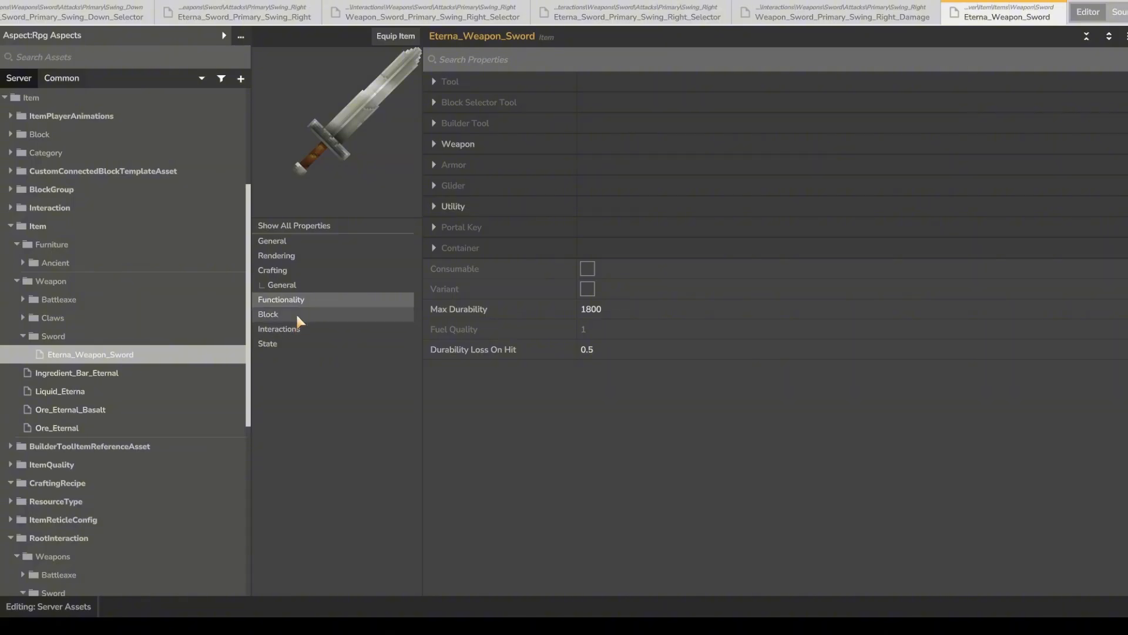
Add the Stamina stat type from the Hytale:Hytale pack to the Weapon Stat Modifiers of Eterna_Weapon_Sword.
{"action": "left_click", "coordinate": [458, 144]}
{"action": "left_click", "coordinate": [473, 164]}
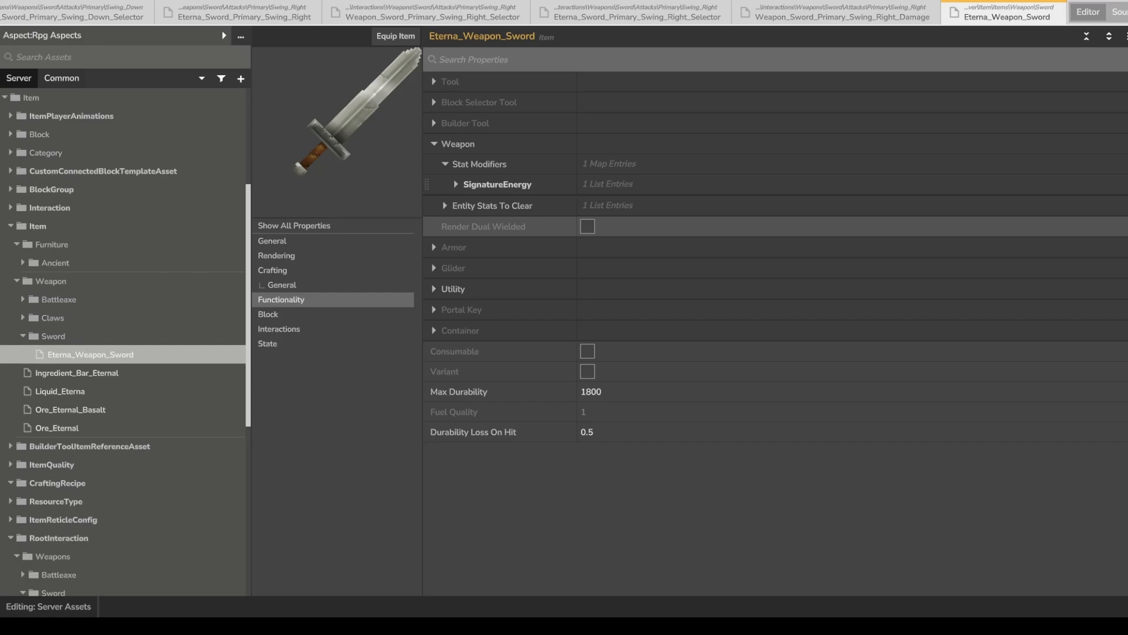
{"action": "left_click", "coordinate": [1125, 164]}
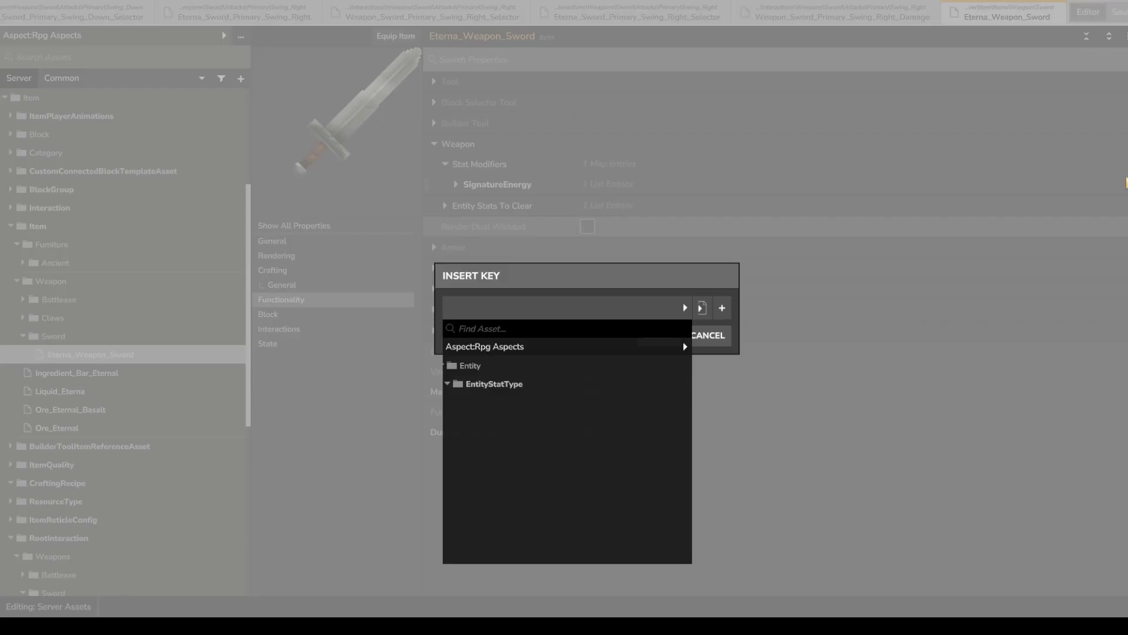
{"action": "left_click", "coordinate": [579, 348]}
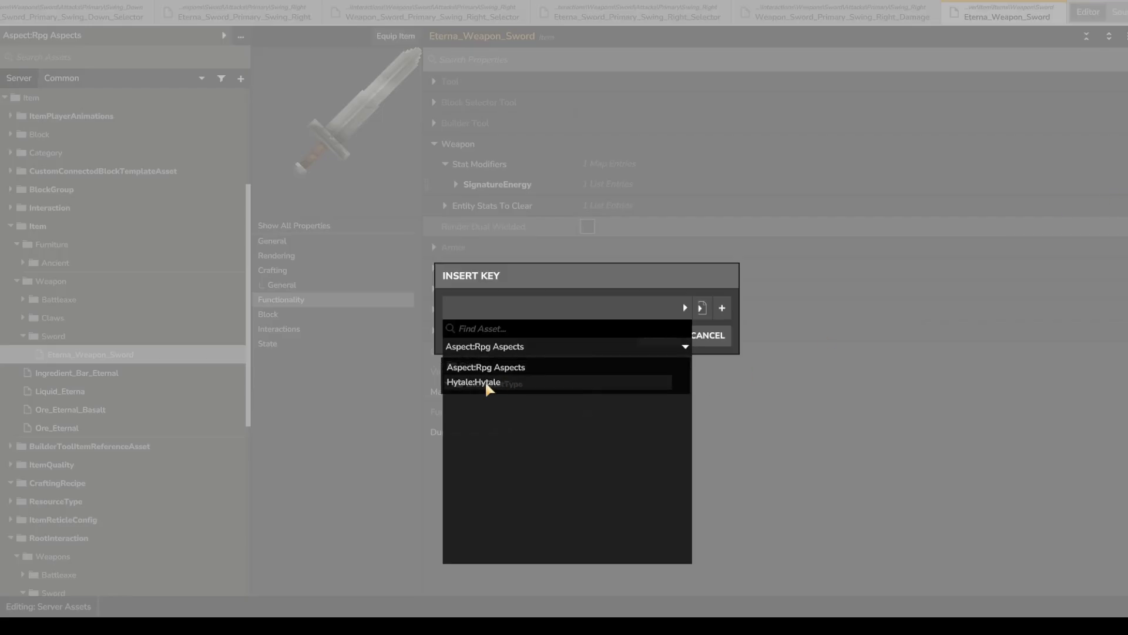
{"action": "left_click", "coordinate": [462, 383]}
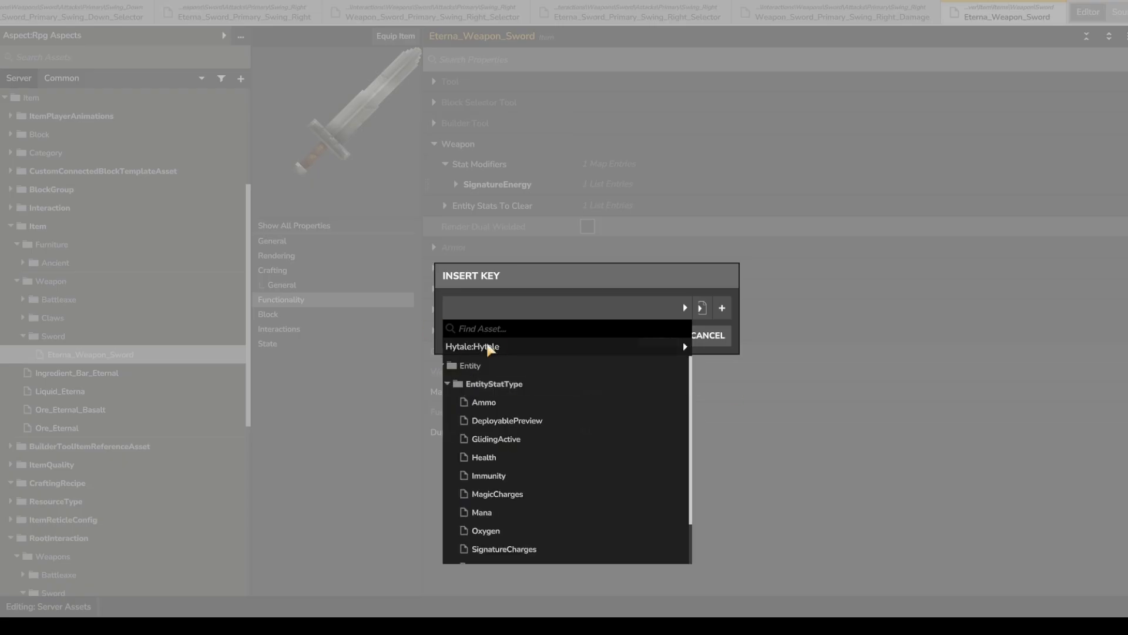
{"action": "scroll", "coordinate": [565, 390], "scroll_direction": "down", "scroll_amount": 2}
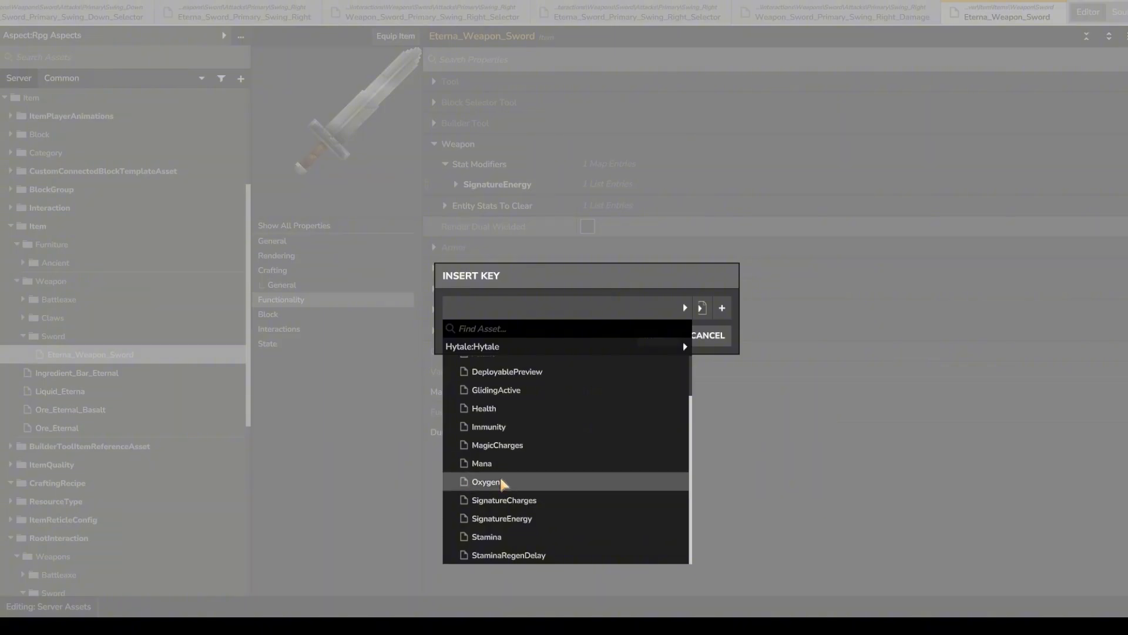
{"action": "scroll", "coordinate": [514, 397], "scroll_direction": "up", "scroll_amount": 2}
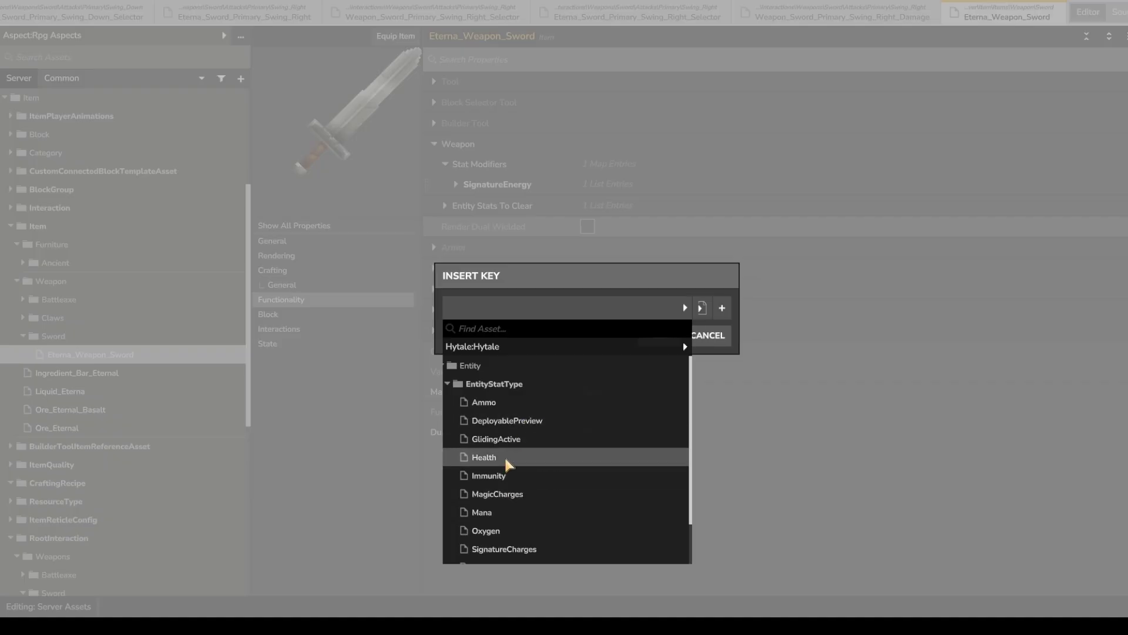
{"action": "scroll", "coordinate": [482, 465], "scroll_direction": "down", "scroll_amount": 2}
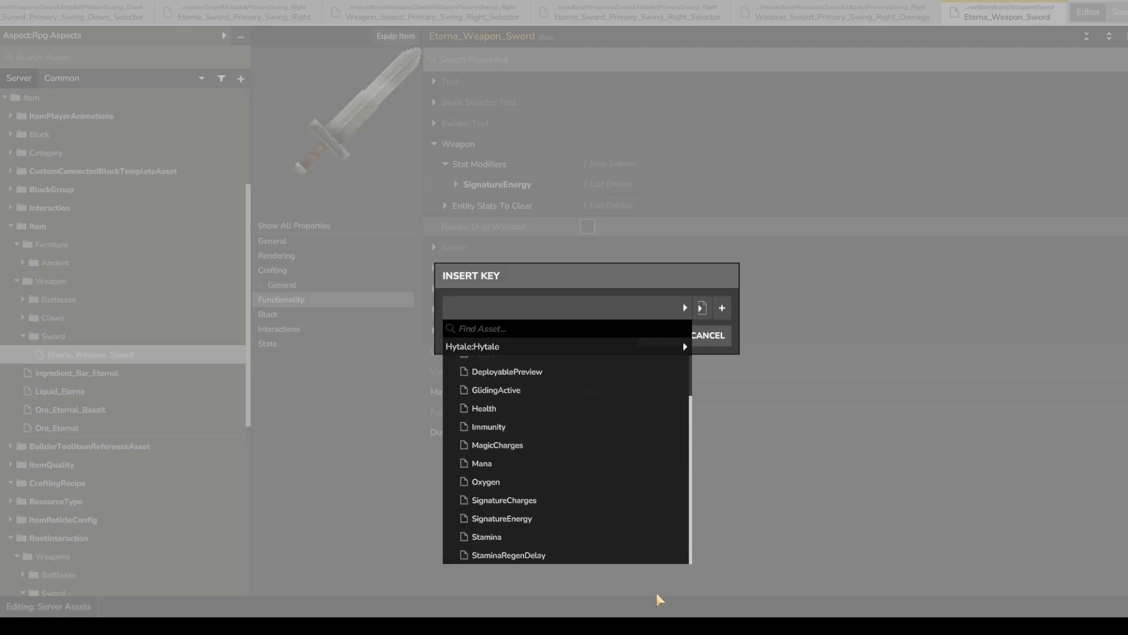
{"action": "left_click", "coordinate": [503, 537]}
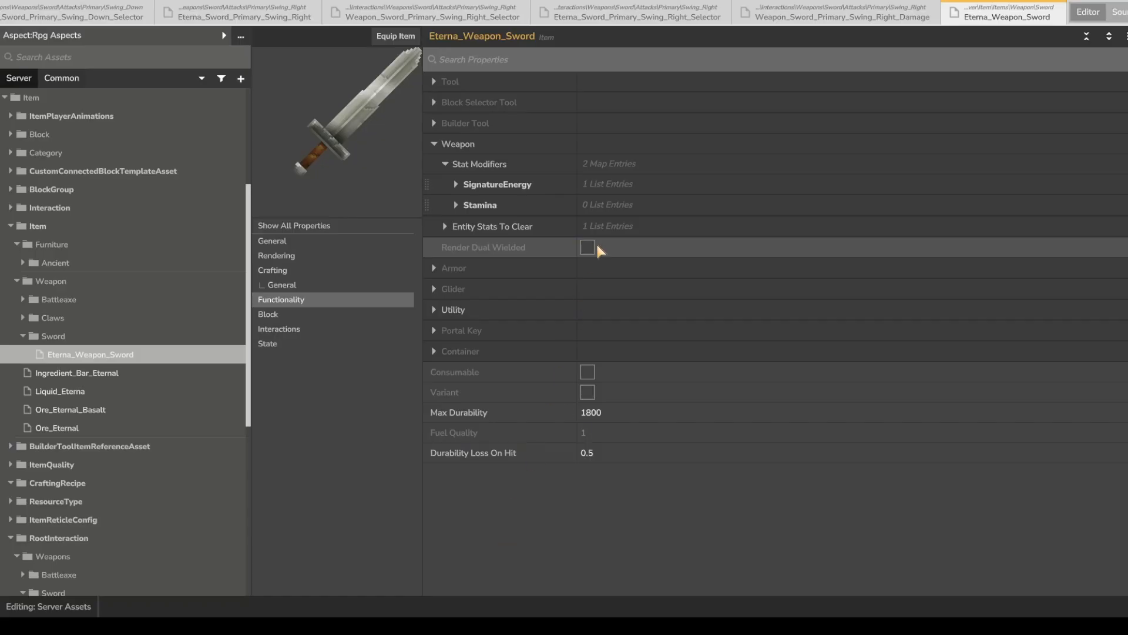
Add an entry to the Stamina modifier with the Additive calculation type and an amount of 10.
{"action": "left_click", "coordinate": [503, 207]}
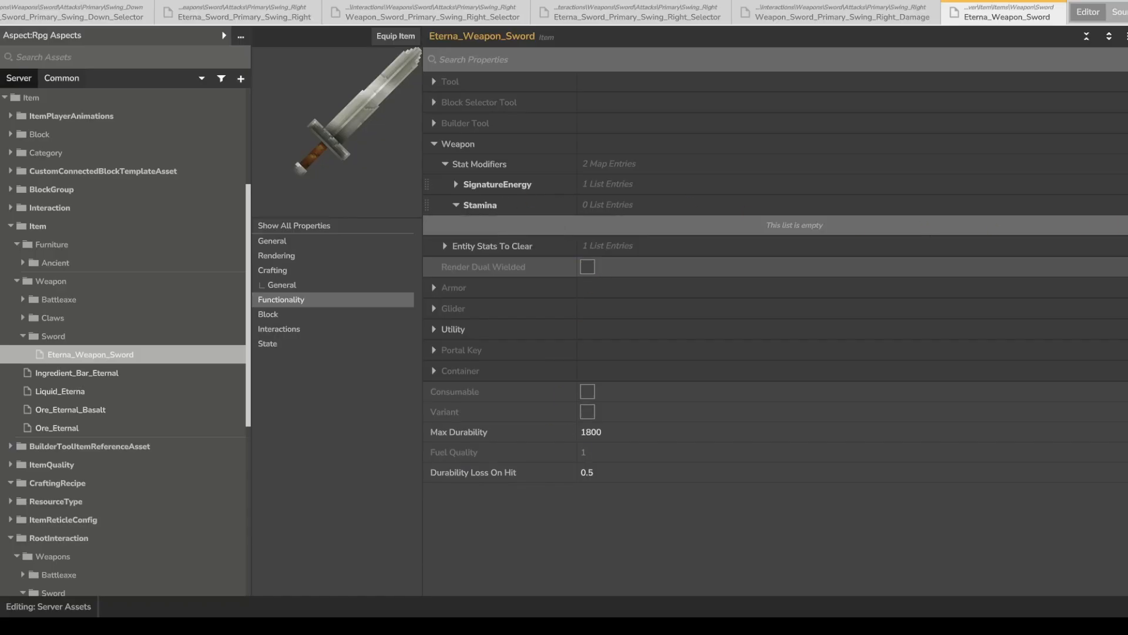
{"action": "left_click", "coordinate": [1127, 205]}
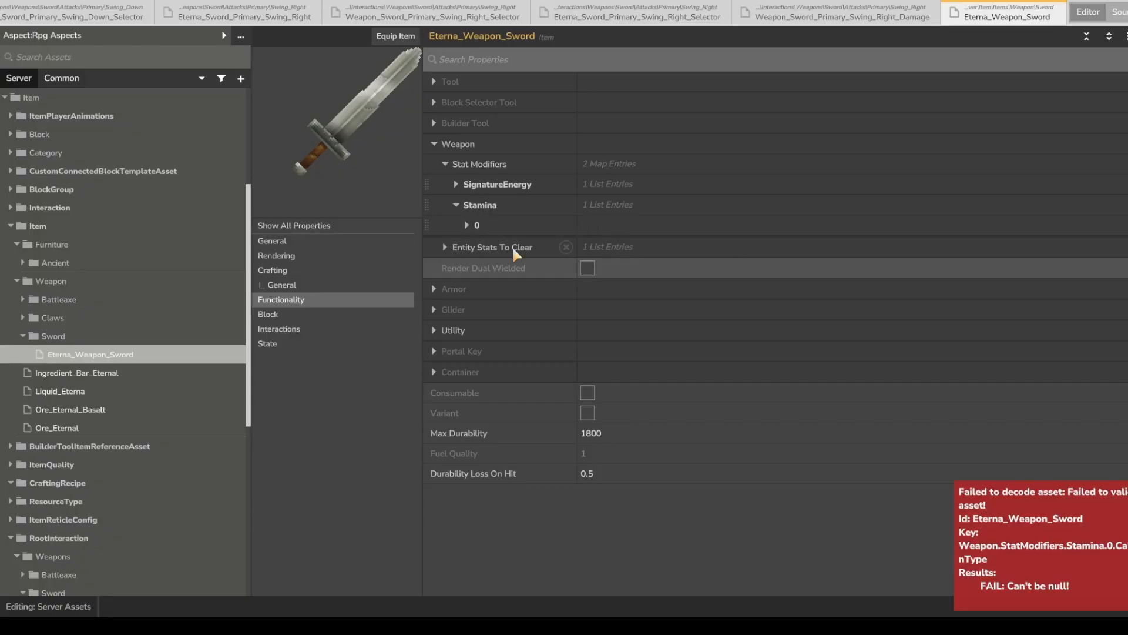
{"action": "left_click", "coordinate": [487, 226]}
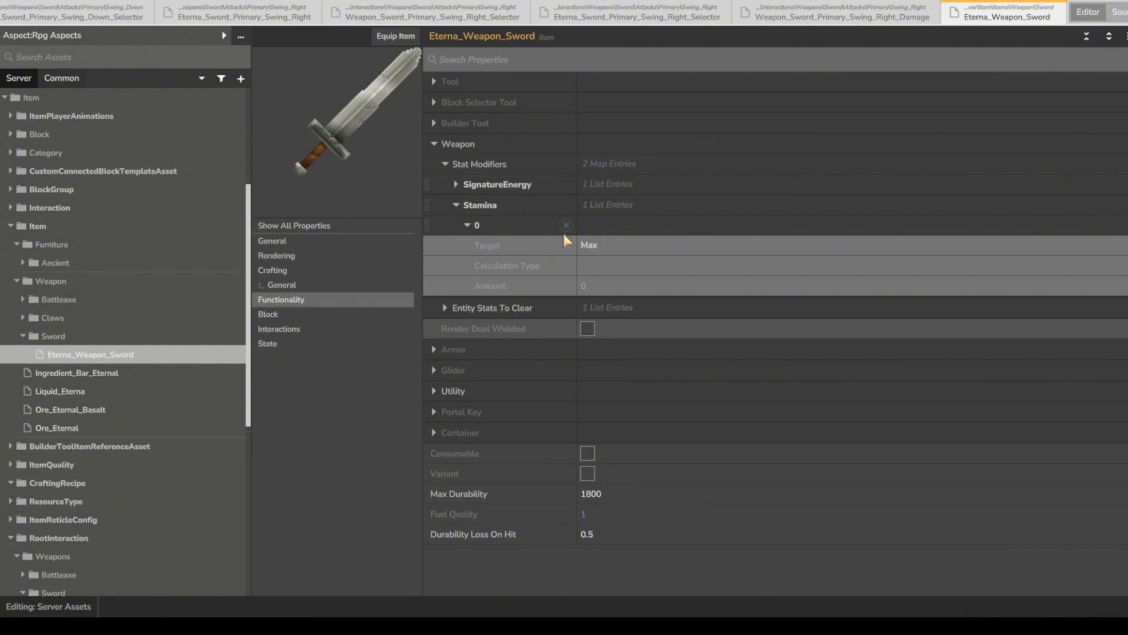
{"action": "left_click", "coordinate": [634, 269]}
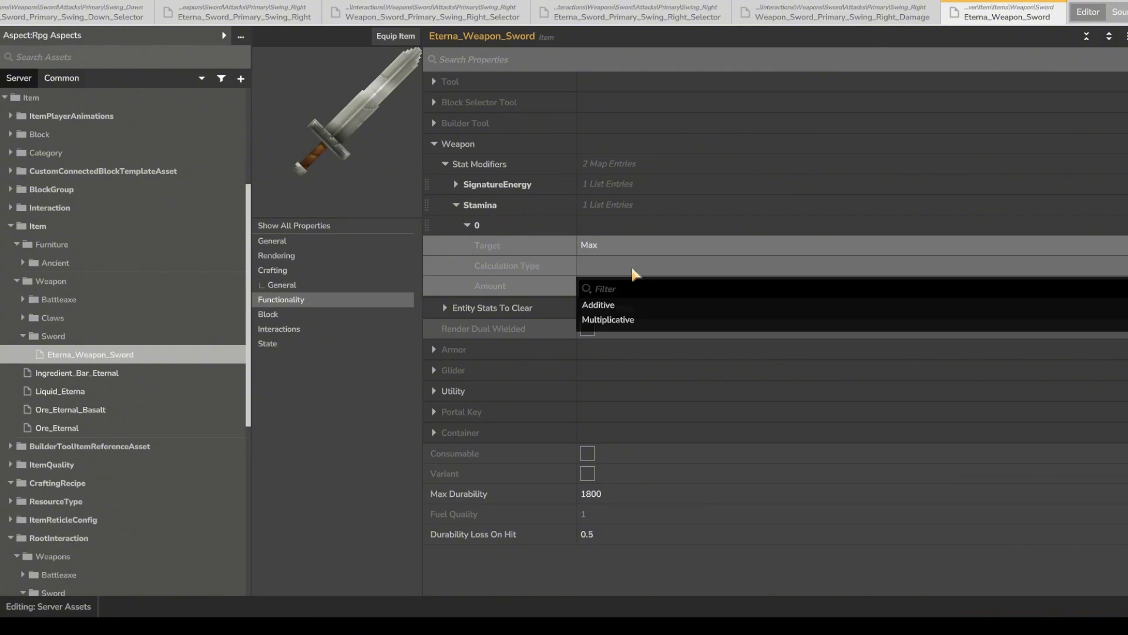
{"action": "left_click", "coordinate": [615, 303]}
{"action": "left_click", "coordinate": [607, 287]}
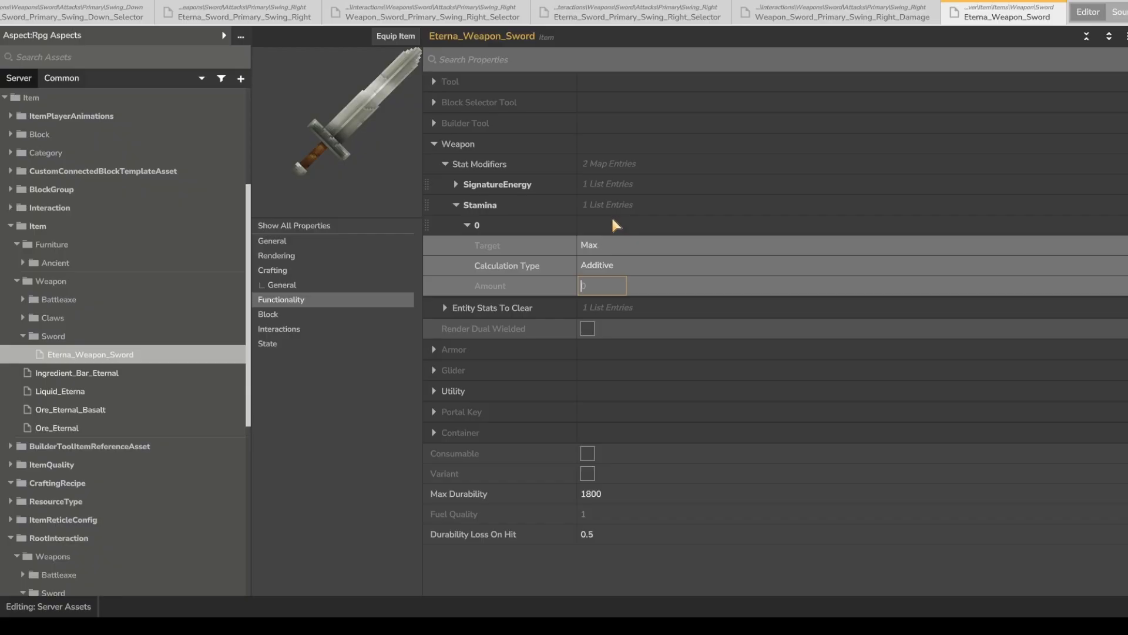
{"action": "type", "text": "10"}
{"action": "left_click", "coordinate": [355, 461]}
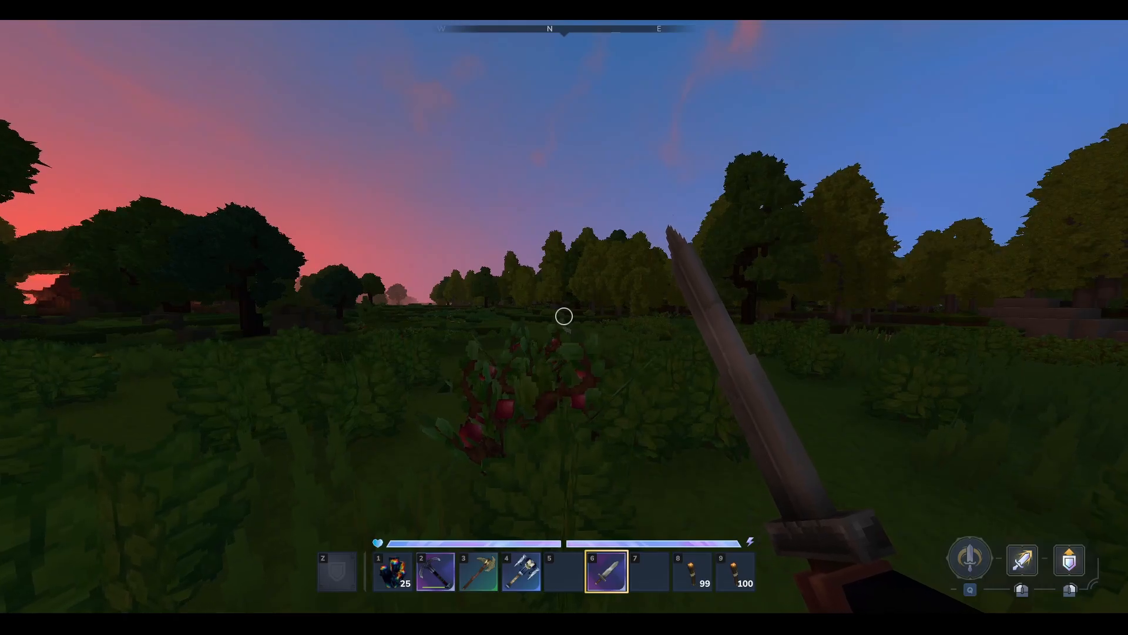
Switch between the sword and empty hotbar slots in the game world, and check the character's Stamina stat in the inventory with the sword held.
{"action": "scroll", "coordinate": [565, 316], "scroll_direction": "down", "scroll_amount": 1}
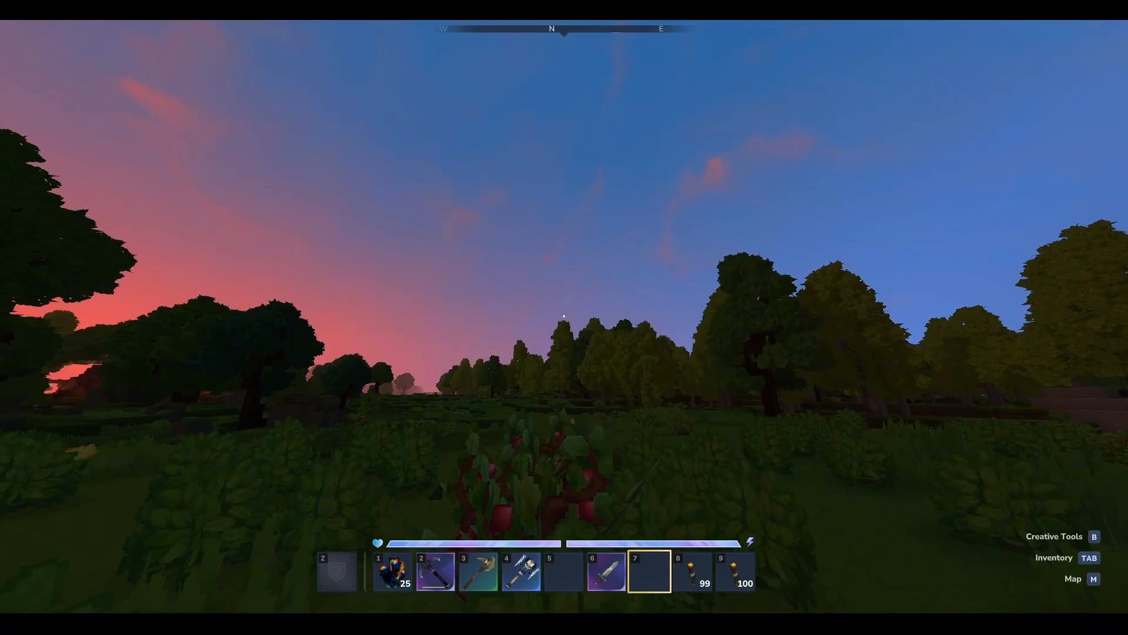
{"action": "scroll", "coordinate": [565, 316], "scroll_direction": "up", "scroll_amount": 1}
{"action": "key", "text": "w"}
{"action": "key", "text": "w"}
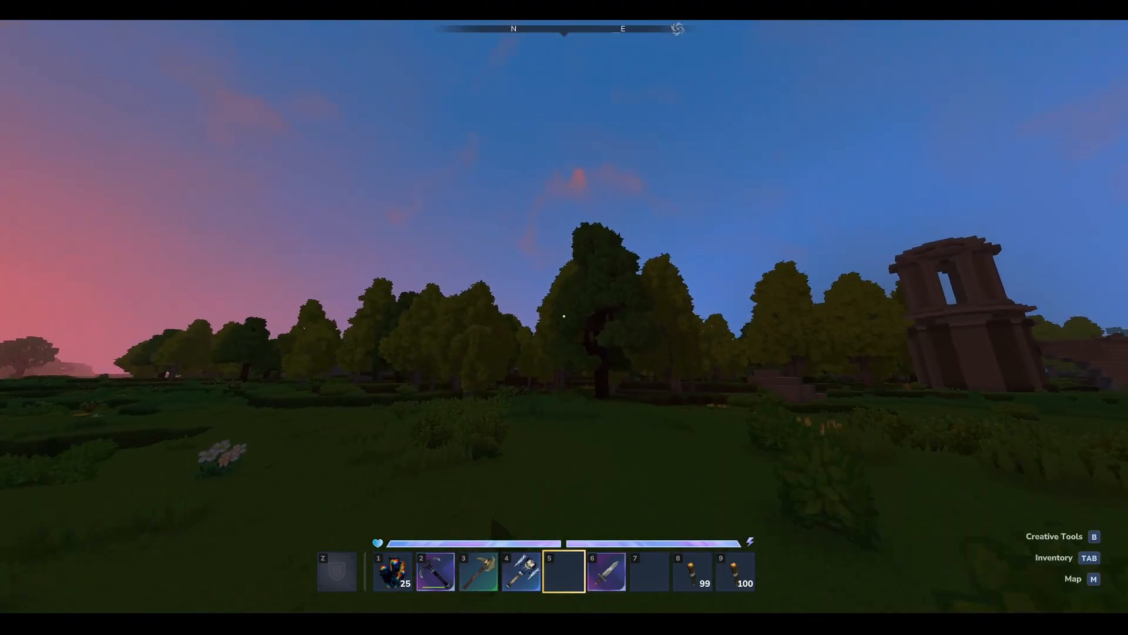
{"action": "key", "text": "w"}
{"action": "scroll", "coordinate": [564, 316], "scroll_direction": "up", "scroll_amount": 1}
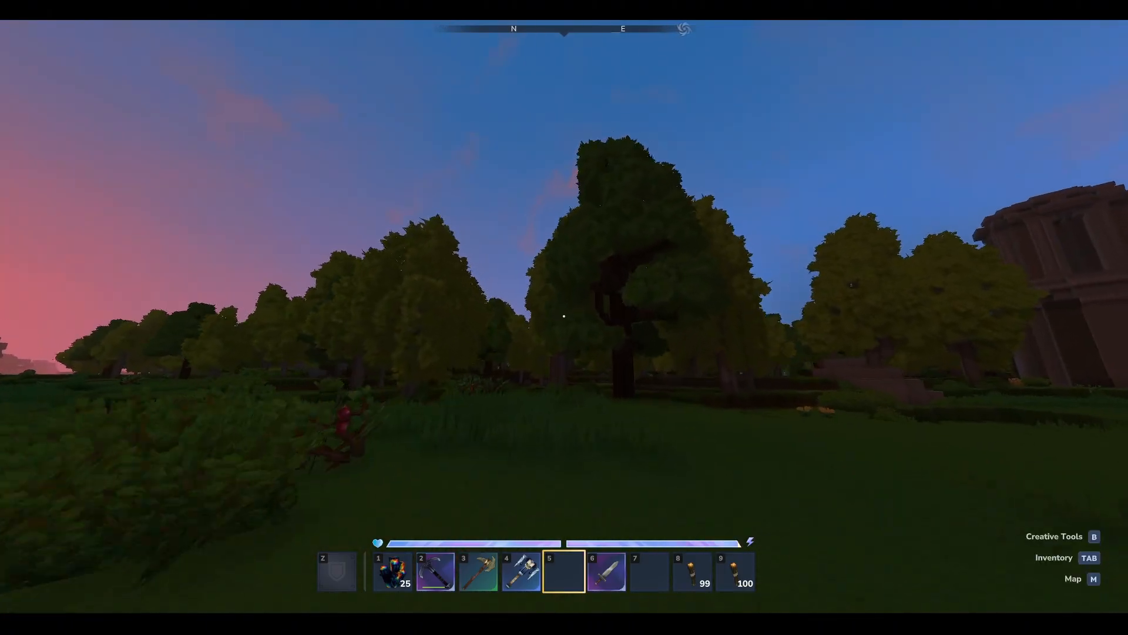
{"action": "scroll", "coordinate": [564, 317], "scroll_direction": "down", "scroll_amount": 1}
{"action": "key", "text": "w"}
{"action": "scroll", "coordinate": [564, 316], "scroll_direction": "up", "scroll_amount": 1}
{"action": "scroll", "coordinate": [564, 316], "scroll_direction": "down", "scroll_amount": 1}
{"action": "scroll", "coordinate": [564, 316], "scroll_direction": "up", "scroll_amount": 1}
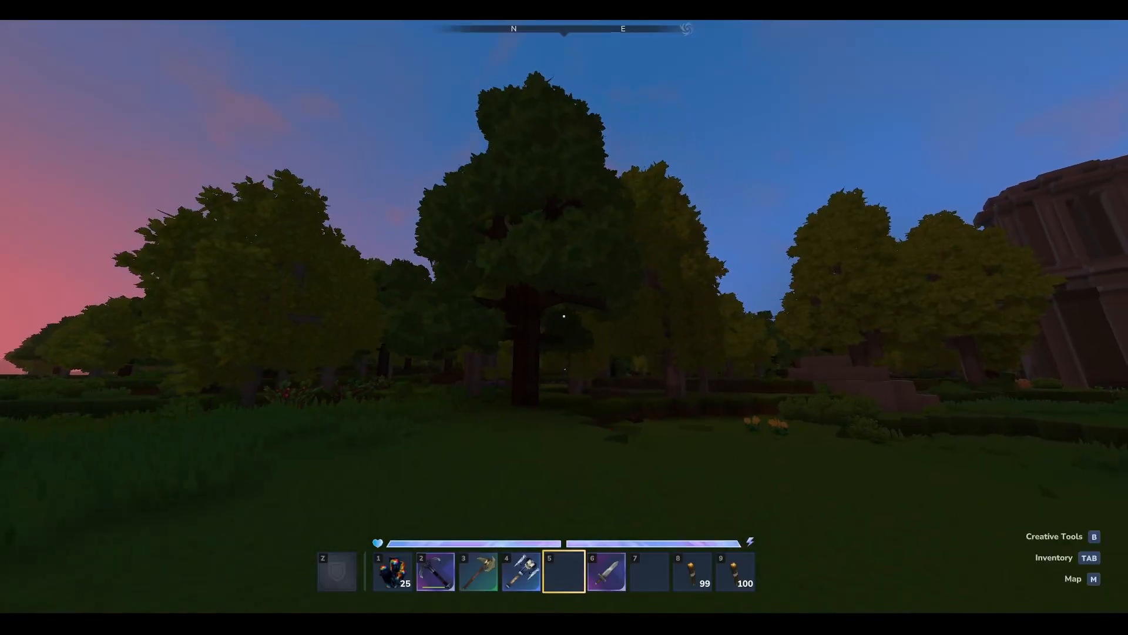
{"action": "scroll", "coordinate": [564, 317], "scroll_direction": "down", "scroll_amount": 1}
{"action": "key", "text": "Tab"}
{"action": "mouse_move", "coordinate": [619, 568]}
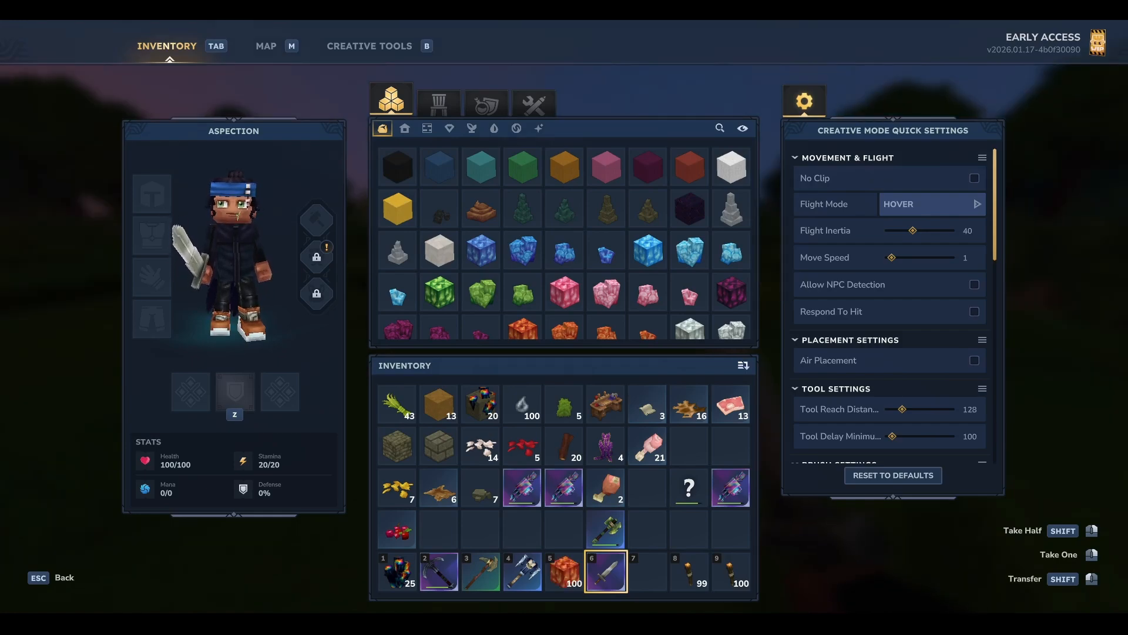
Reopen the inventory and compare the character's Stamina stat with the sword picked up and put back in its hotbar slot.
{"action": "key", "text": "Escape"}
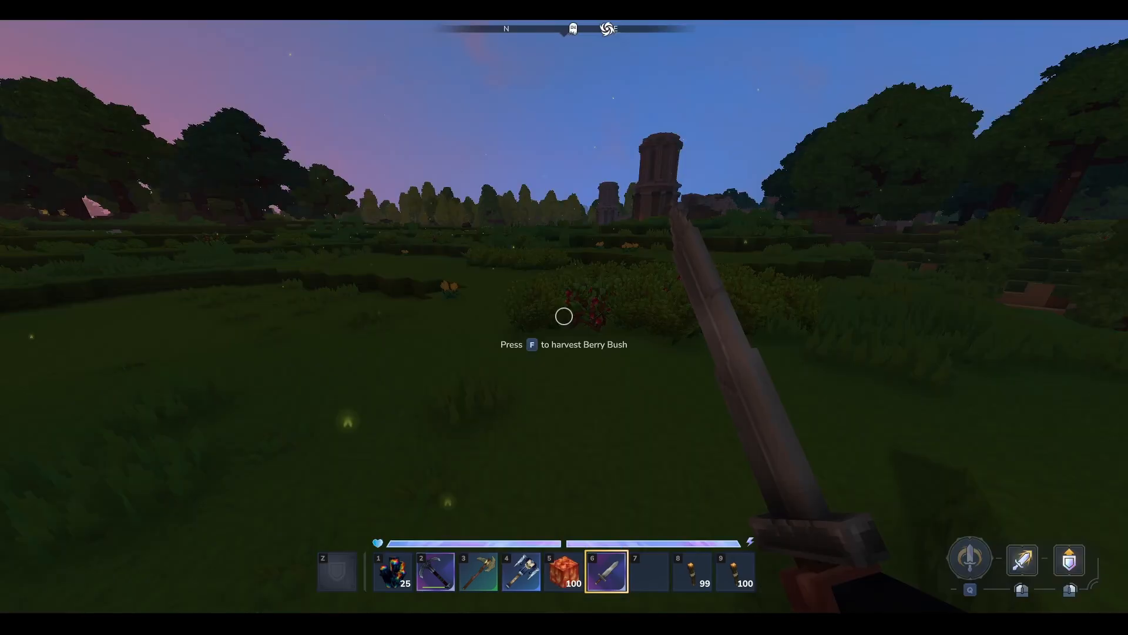
{"action": "key", "text": "Tab"}
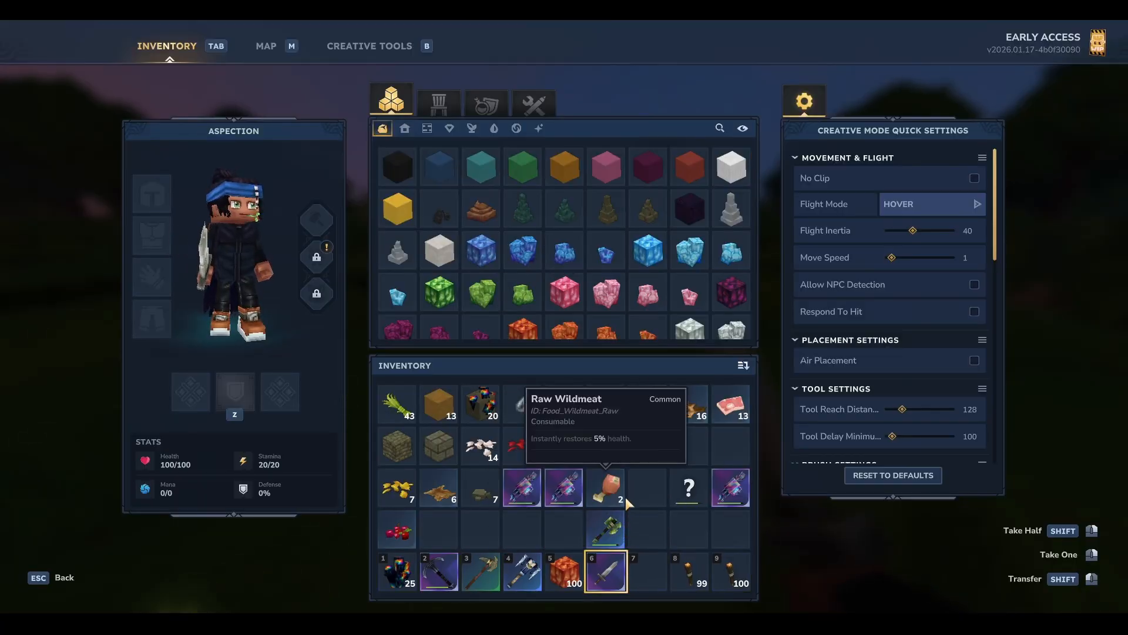
{"action": "left_click", "coordinate": [607, 579]}
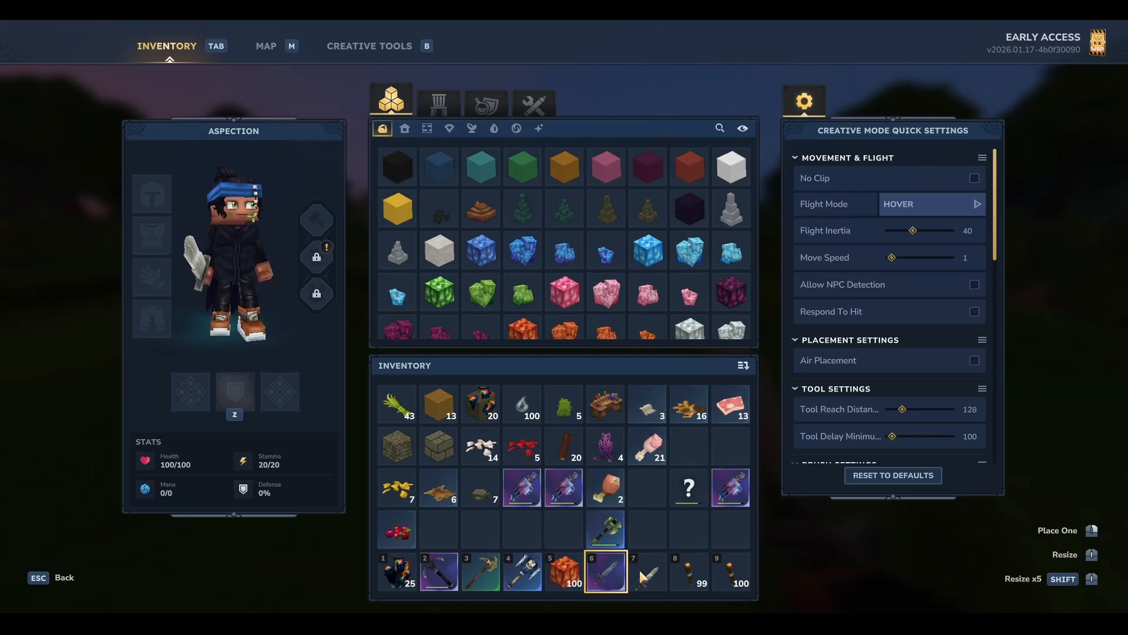
{"action": "left_click", "coordinate": [607, 573]}
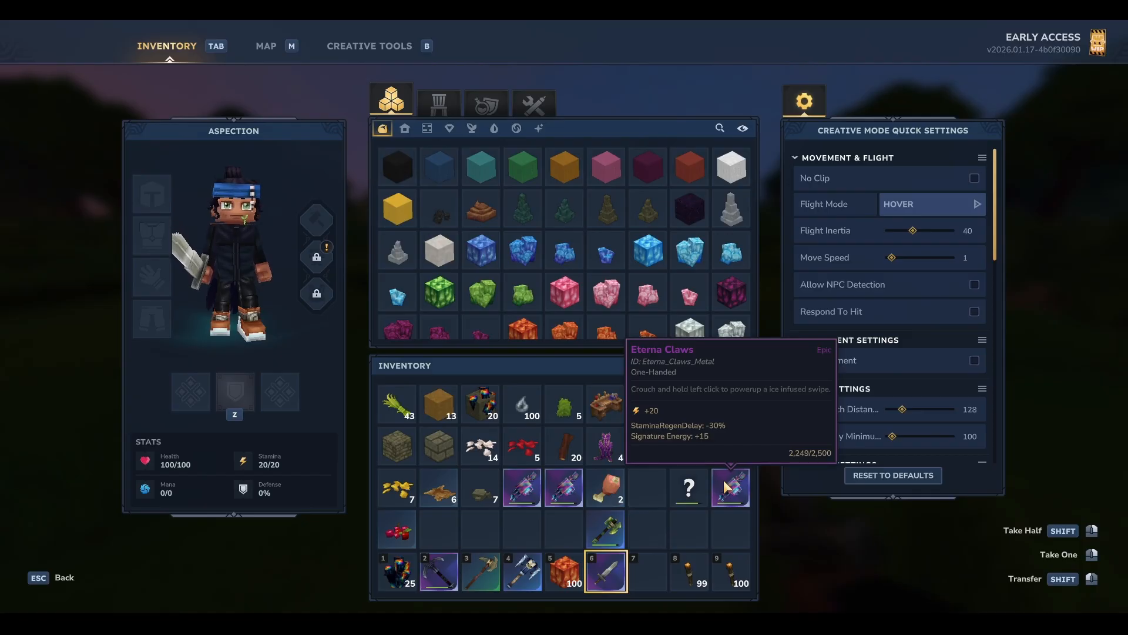
Quit to the main menu and open the Tutorialmodworld world's folder from its world settings.
{"action": "key", "text": "b"}
{"action": "key", "text": "Escape"}
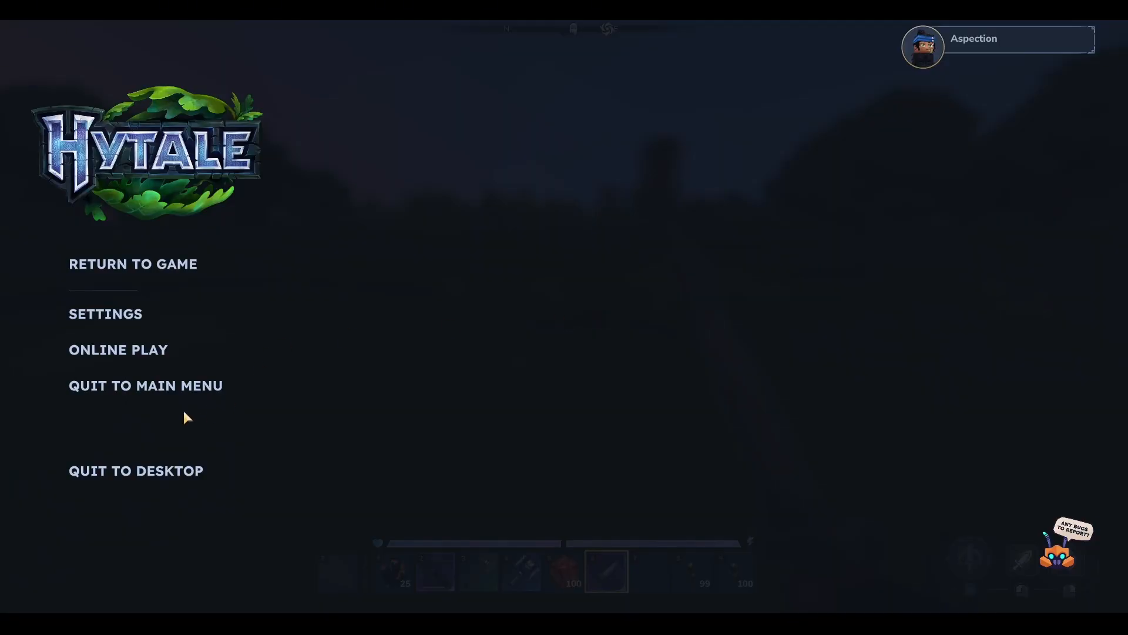
{"action": "left_click", "coordinate": [156, 388]}
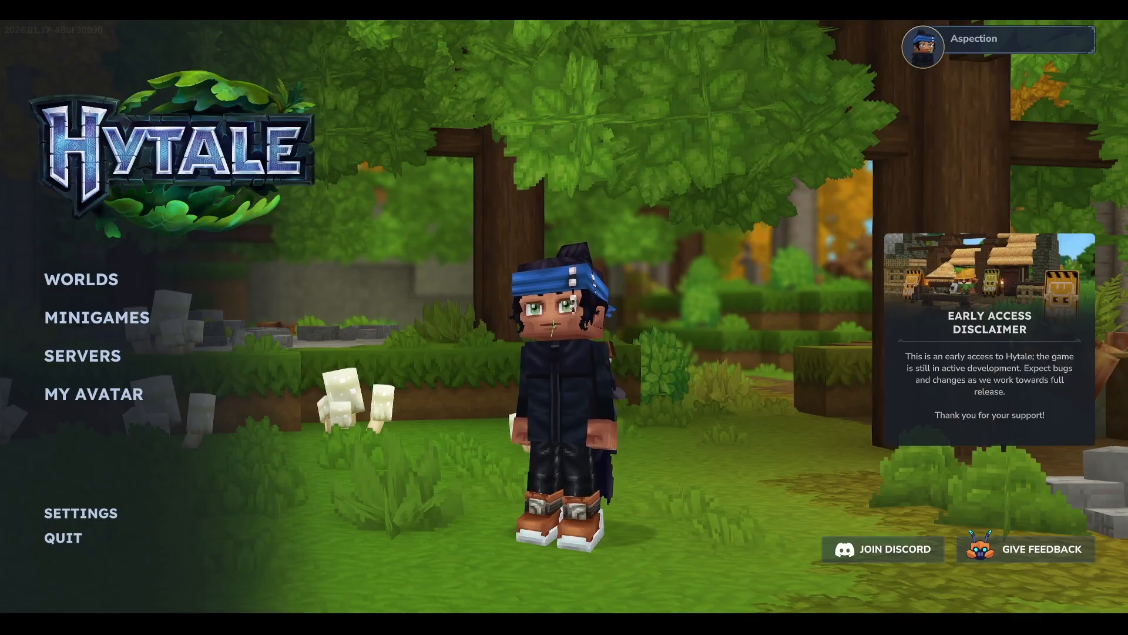
{"action": "left_click", "coordinate": [73, 279]}
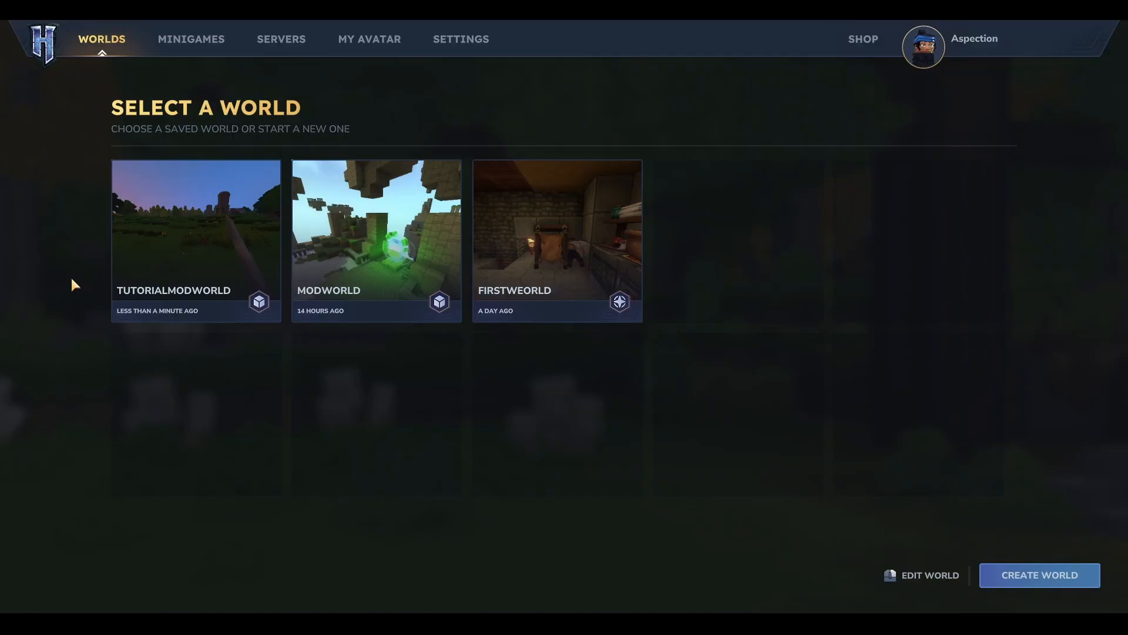
{"action": "left_click", "coordinate": [191, 288]}
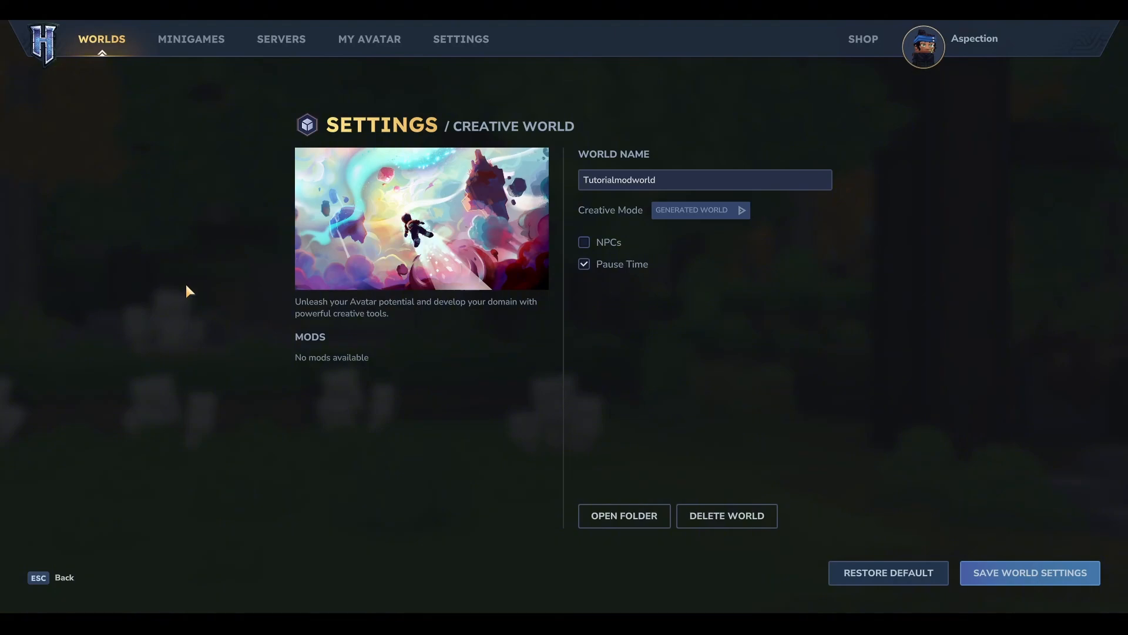
{"action": "left_click", "coordinate": [630, 522]}
{"action": "left_click", "coordinate": [630, 521]}
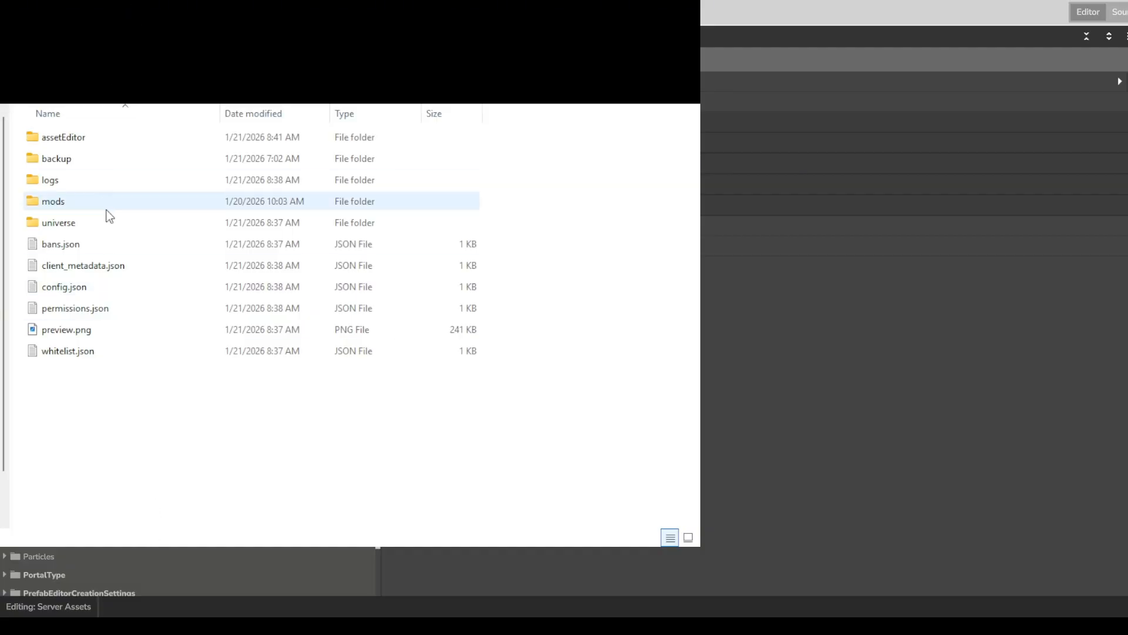
Open the server.lang file in mods/Aspect.Rpg Aspects/Server/Languages/en-US.
{"action": "double_click", "coordinate": [84, 206]}
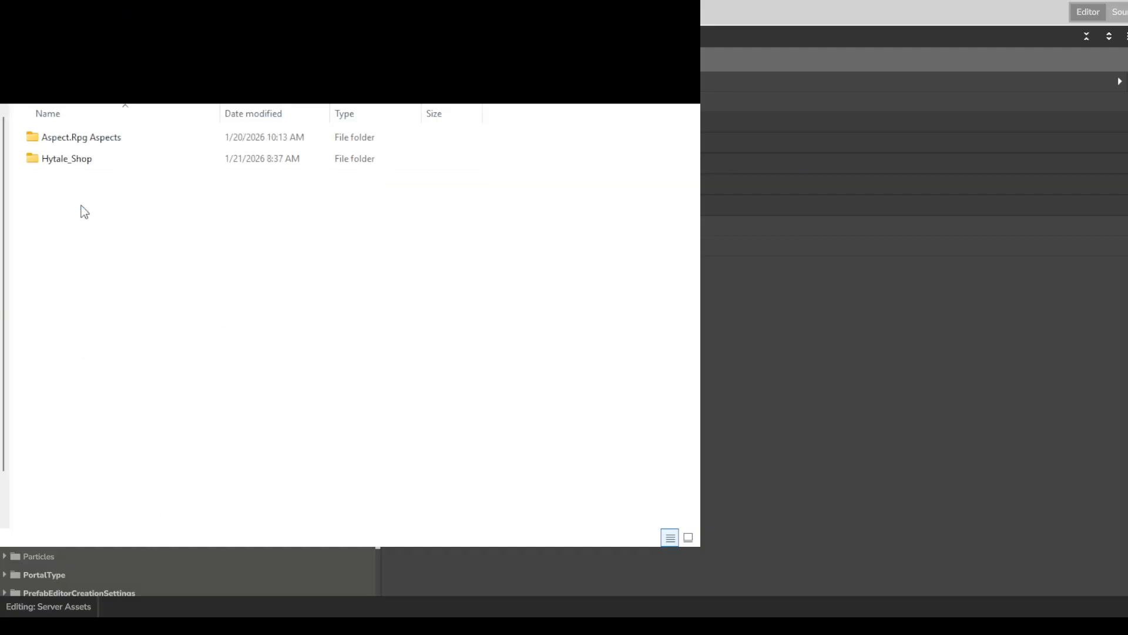
{"action": "left_click", "coordinate": [86, 141]}
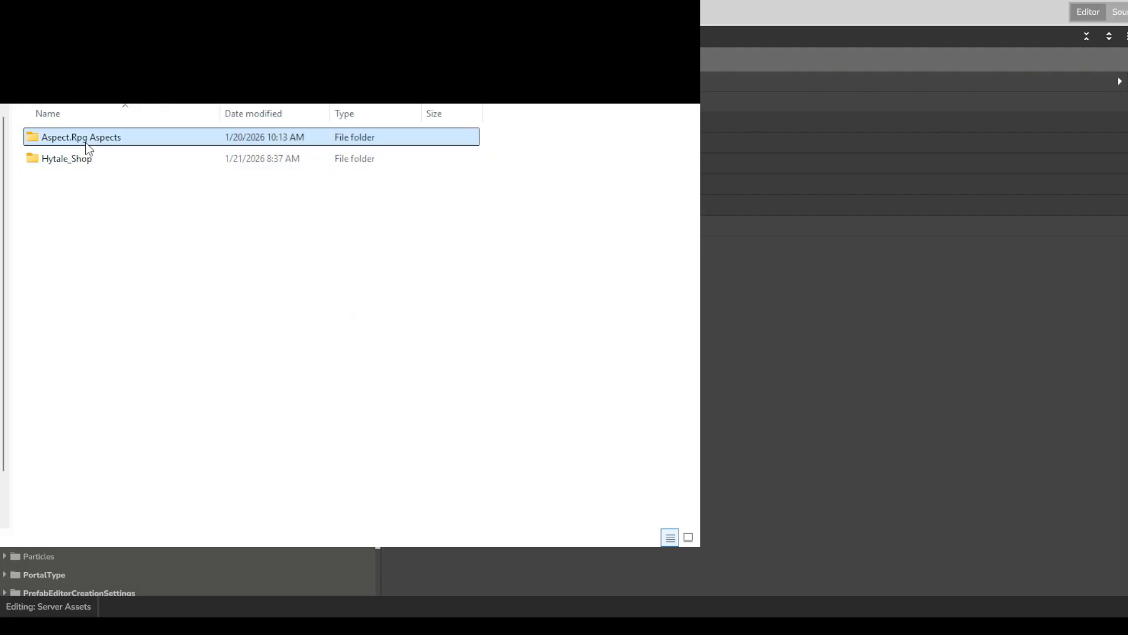
{"action": "double_click", "coordinate": [73, 141]}
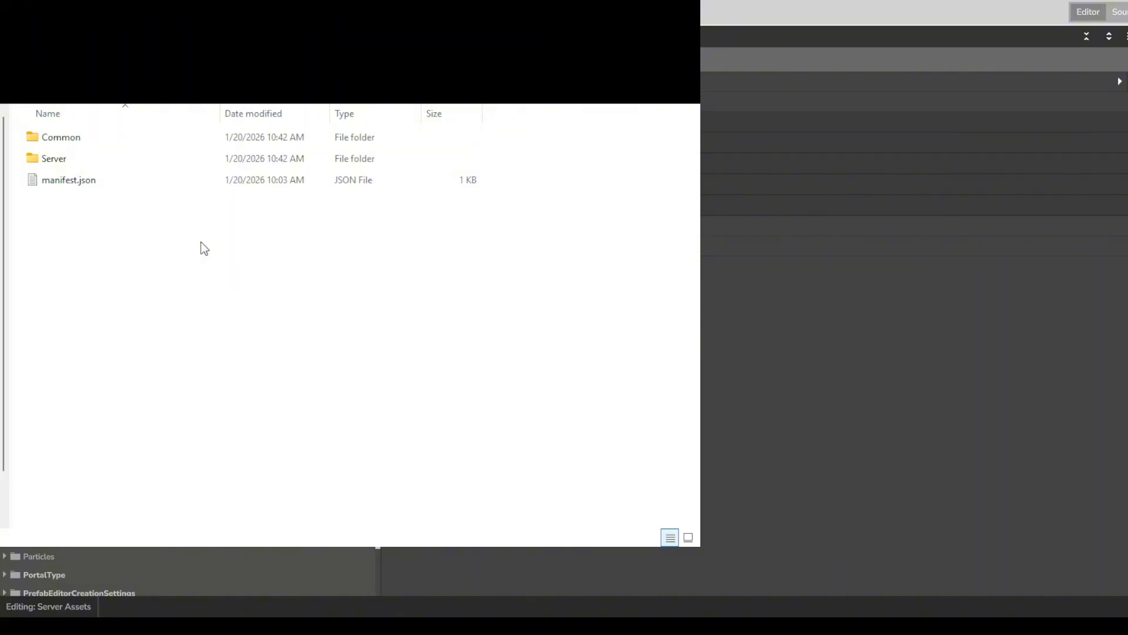
{"action": "double_click", "coordinate": [87, 160]}
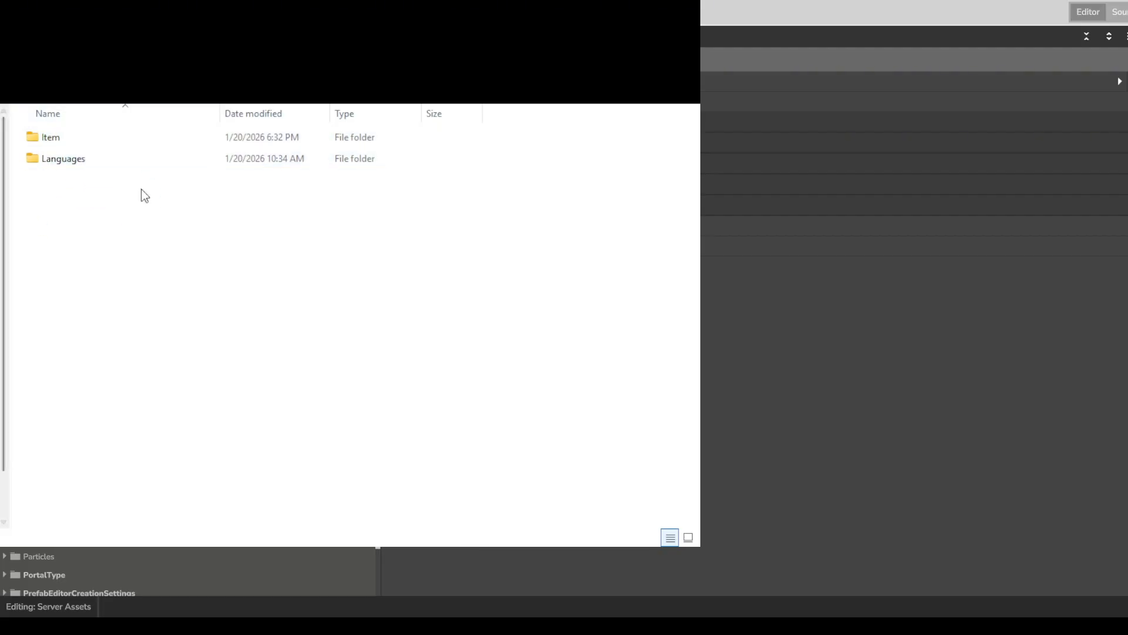
{"action": "double_click", "coordinate": [80, 159]}
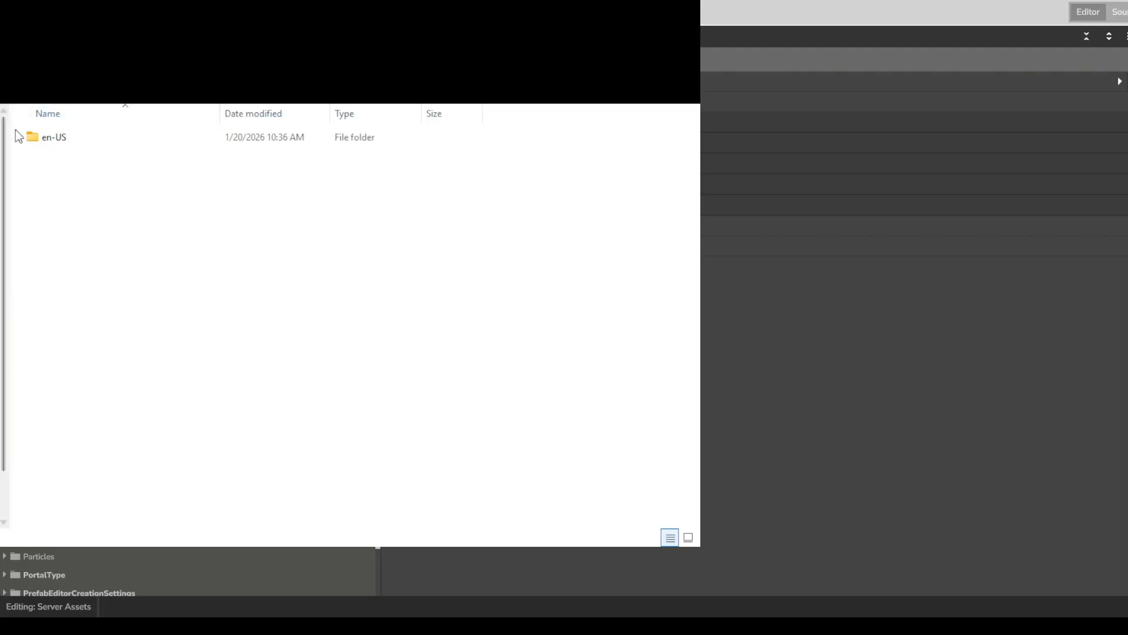
{"action": "double_click", "coordinate": [82, 135]}
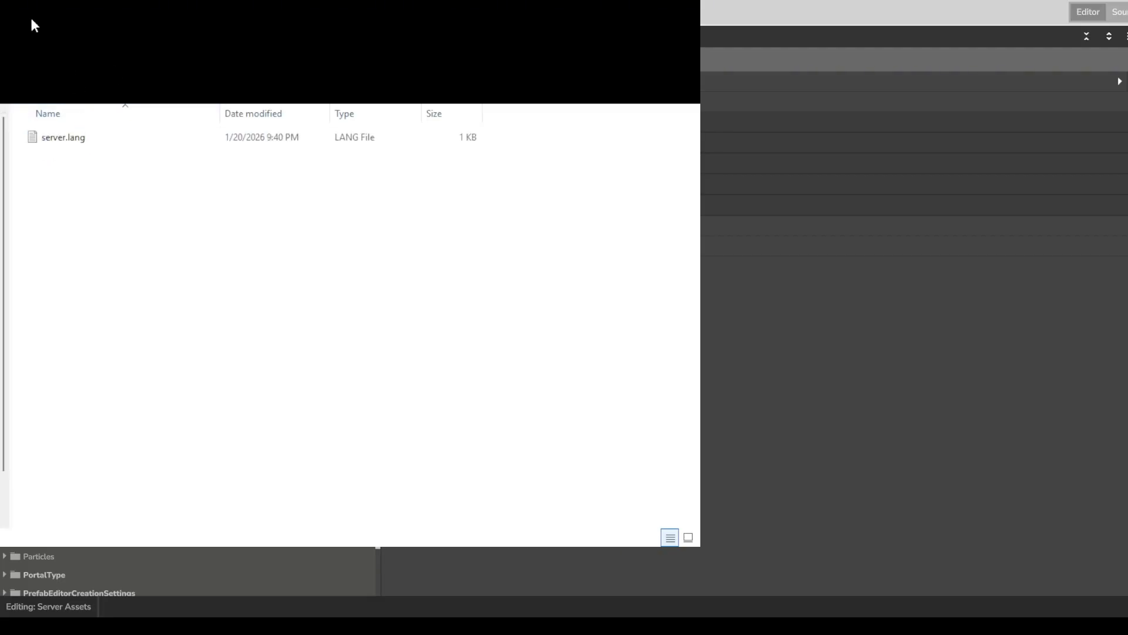
{"action": "left_click", "coordinate": [69, 141]}
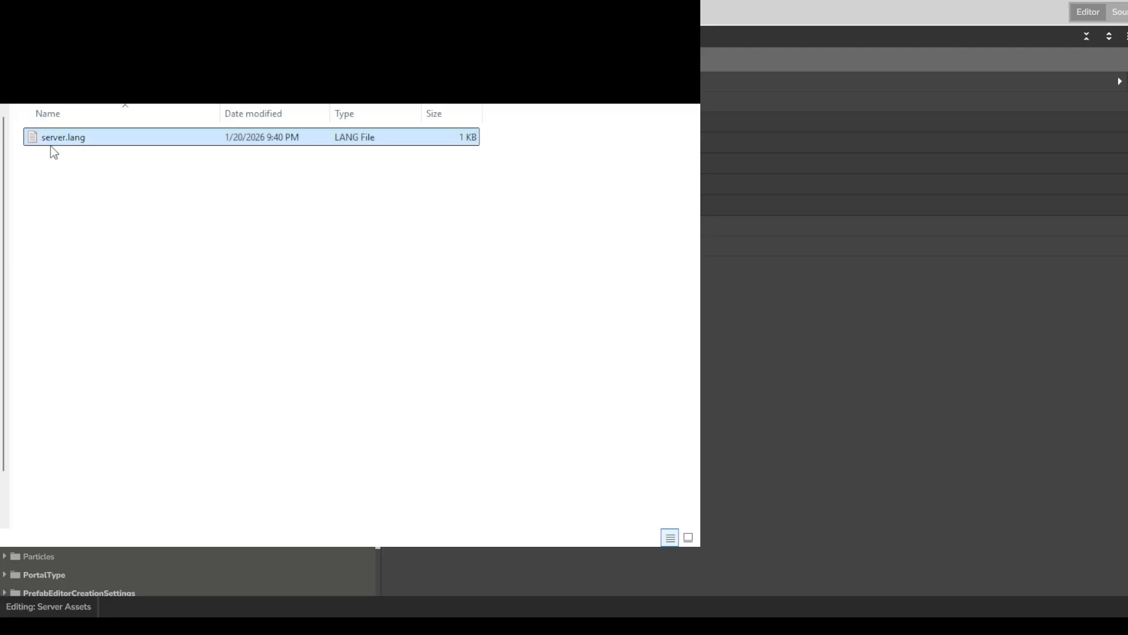
{"action": "double_click", "coordinate": [62, 140]}
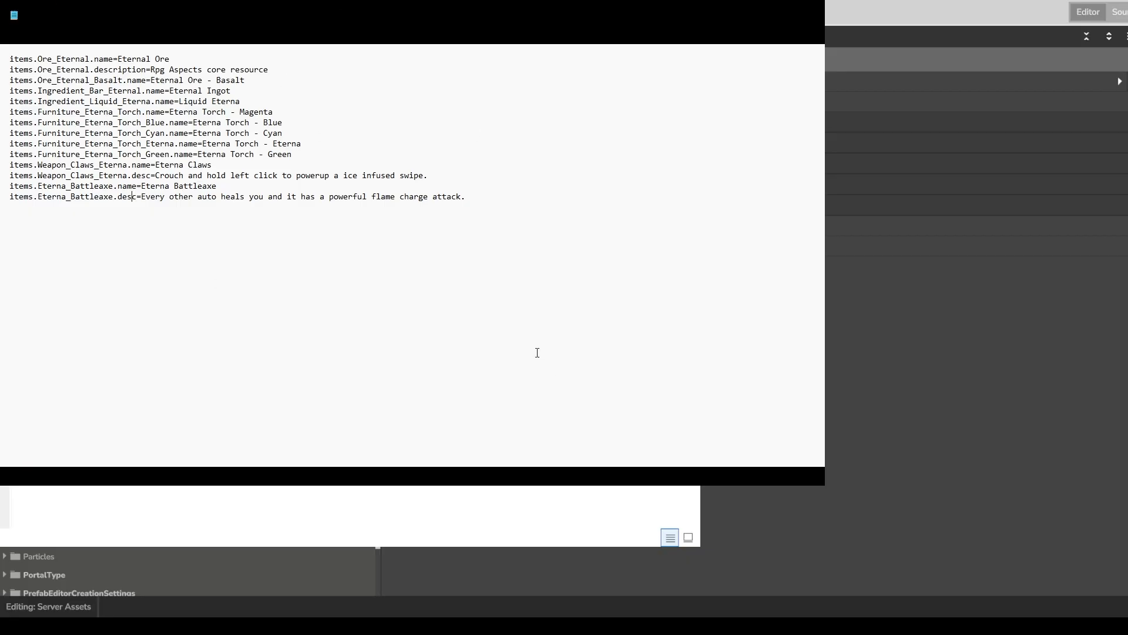
Copy the key items.Eterna_Weapon_Sword.name, without the server prefix, from the sword's Translation Properties and return to server.lang.
{"action": "left_click", "coordinate": [66, 156]}
{"action": "left_click", "coordinate": [811, 12]}
{"action": "left_click", "coordinate": [686, 11]}
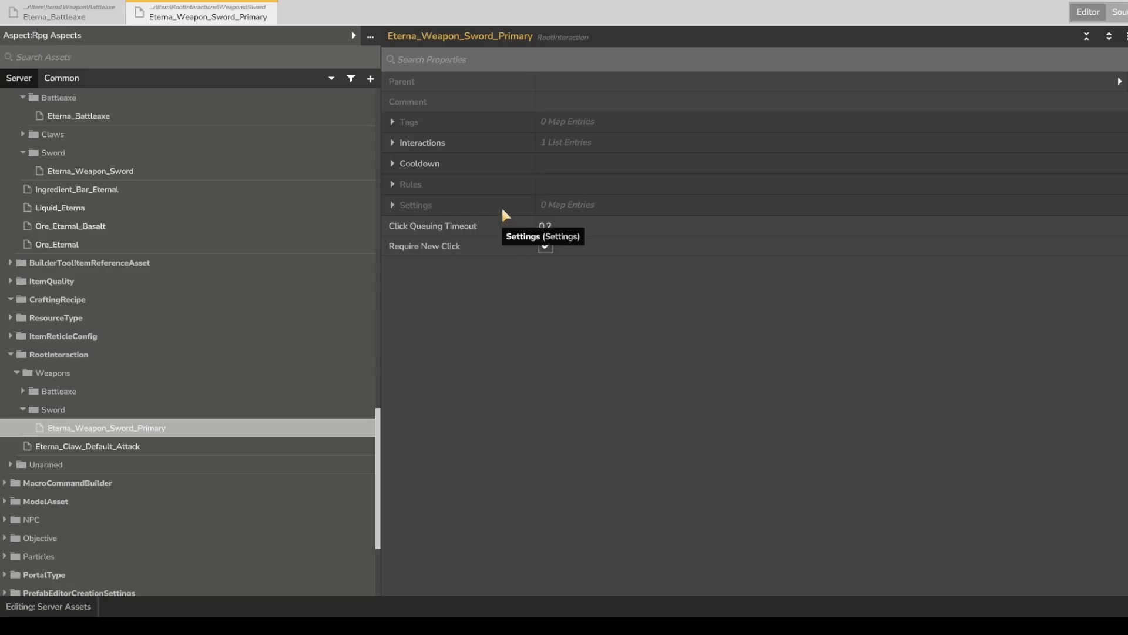
{"action": "left_click", "coordinate": [438, 143]}
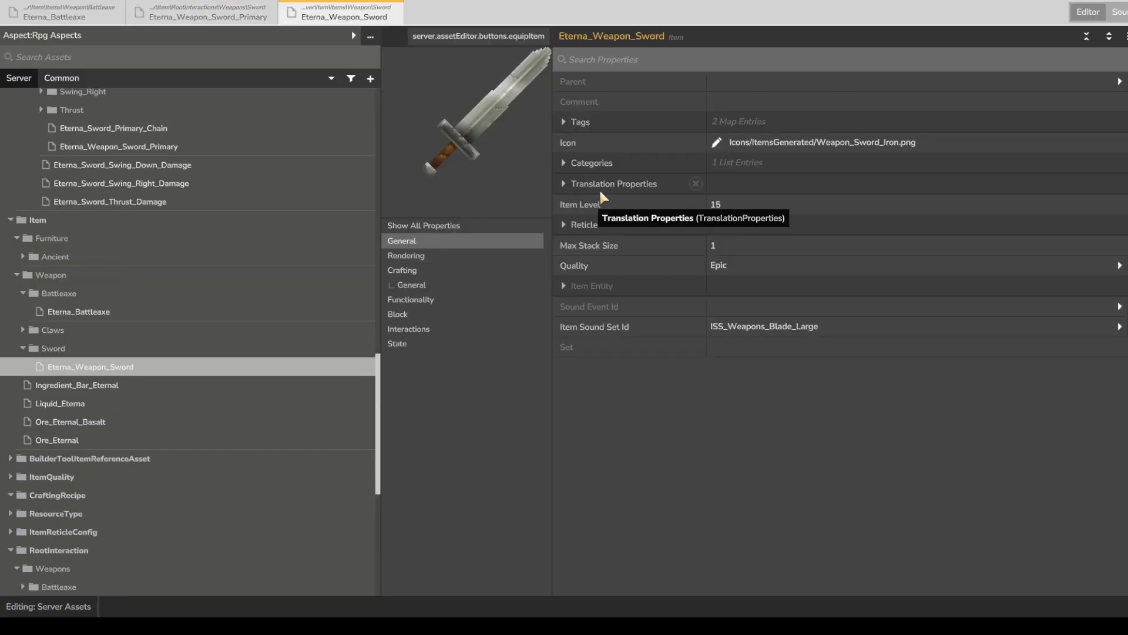
{"action": "left_click", "coordinate": [605, 184]}
{"action": "left_click_drag", "start_coordinate": [1029, 204], "coordinate": [890, 195]}
{"action": "key", "text": "ctrl+c"}
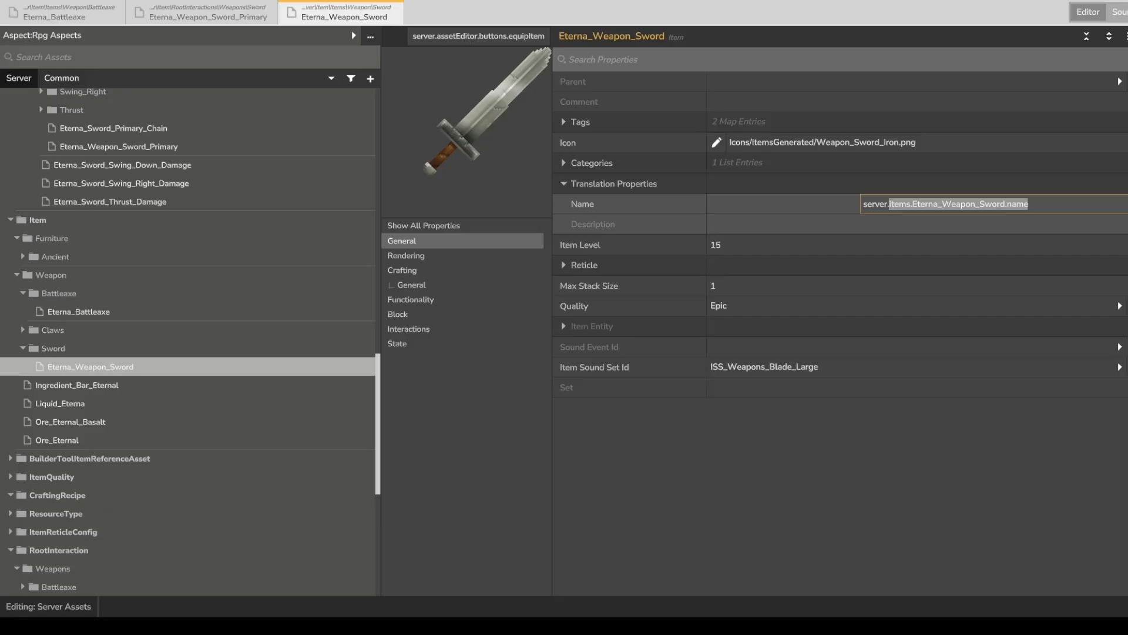
{"action": "key", "text": "alt+Tab"}
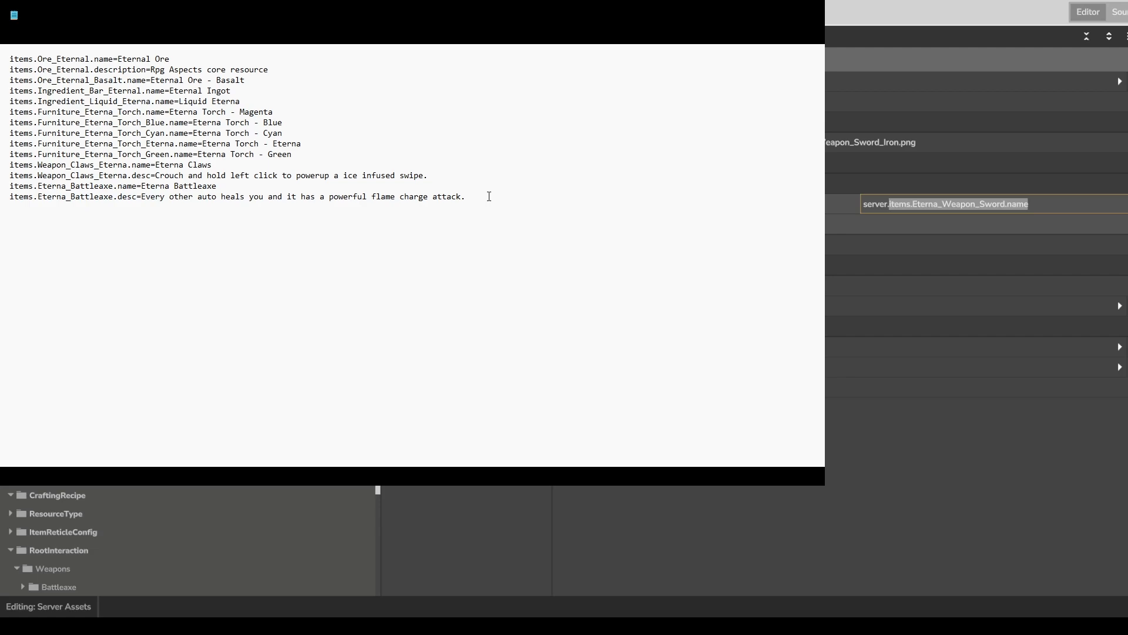
Add the line items.Eterna_Weapon_Sword.name=Eterna Sword at the end of server.lang.
{"action": "key", "text": "Return"}
{"action": "key", "text": "ctrl+v"}
{"action": "type", "text": "=Eterna"}
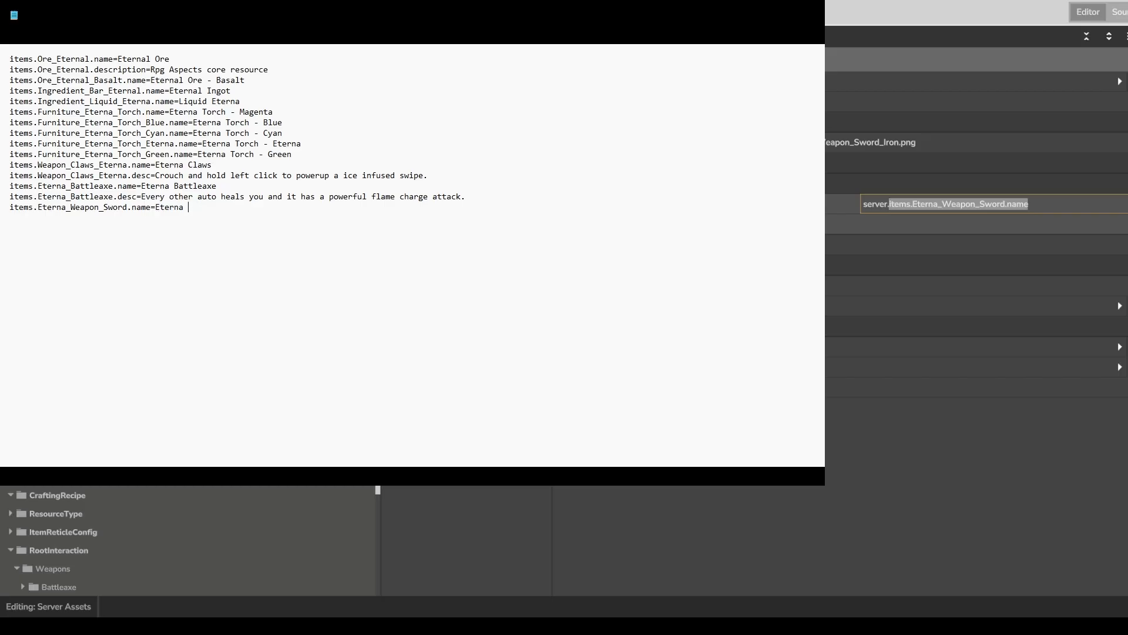
{"action": "type", "text": " Sword"}
Add the line items.Eterna_Weapon_Sword.desc=Does high poison damage and grands a large stamina buff. below the sword's name entry in server.lang.
{"action": "mouse_move", "coordinate": [468, 202]}
{"action": "left_mouse_down"}
{"action": "mouse_move", "coordinate": [36, 198]}
{"action": "mouse_move", "coordinate": [4, 211]}
{"action": "left_mouse_up"}
{"action": "key", "text": "ctrl+c"}
{"action": "left_click", "coordinate": [156, 154]}
{"action": "left_click", "coordinate": [26, 216]}
{"action": "key", "text": "ctrl+v"}
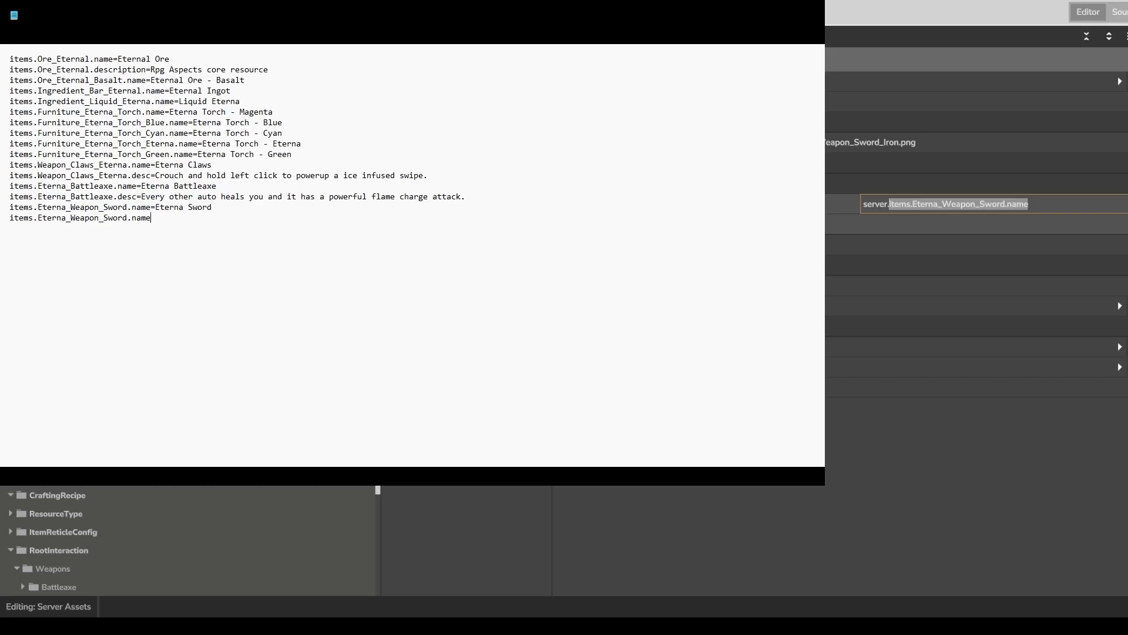
{"action": "key", "text": "BackSpace"}
{"action": "key", "text": "BackSpace"}
{"action": "key", "text": "BackSpace"}
{"action": "key", "text": "BackSpace"}
{"action": "type", "text": "desc=Does high poison damage and grands a large stam"}
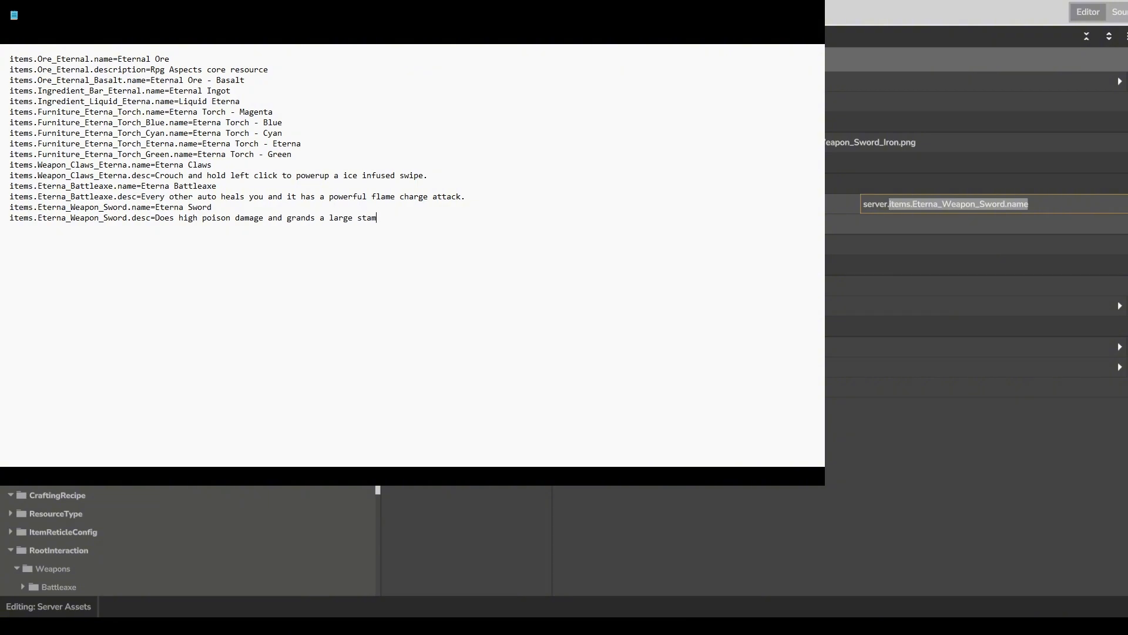
{"action": "type", "text": "aina buff."}
Set the Description translation key of Eterna_Weapon_Sword to server.items.Eterna_Weapon_Sword.desc, based on its Name key.
{"action": "key", "text": "alt+Tab"}
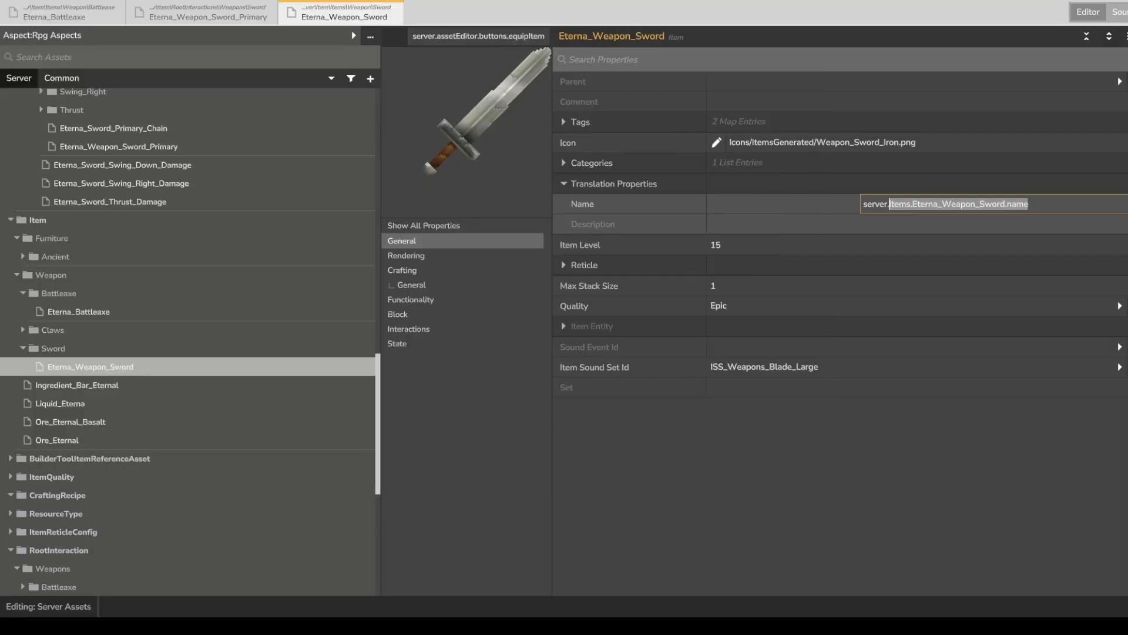
{"action": "left_click_drag", "start_coordinate": [1039, 204], "coordinate": [809, 207]}
{"action": "key", "text": "ctrl+c"}
{"action": "left_click", "coordinate": [889, 224]}
{"action": "key", "text": "ctrl+v"}
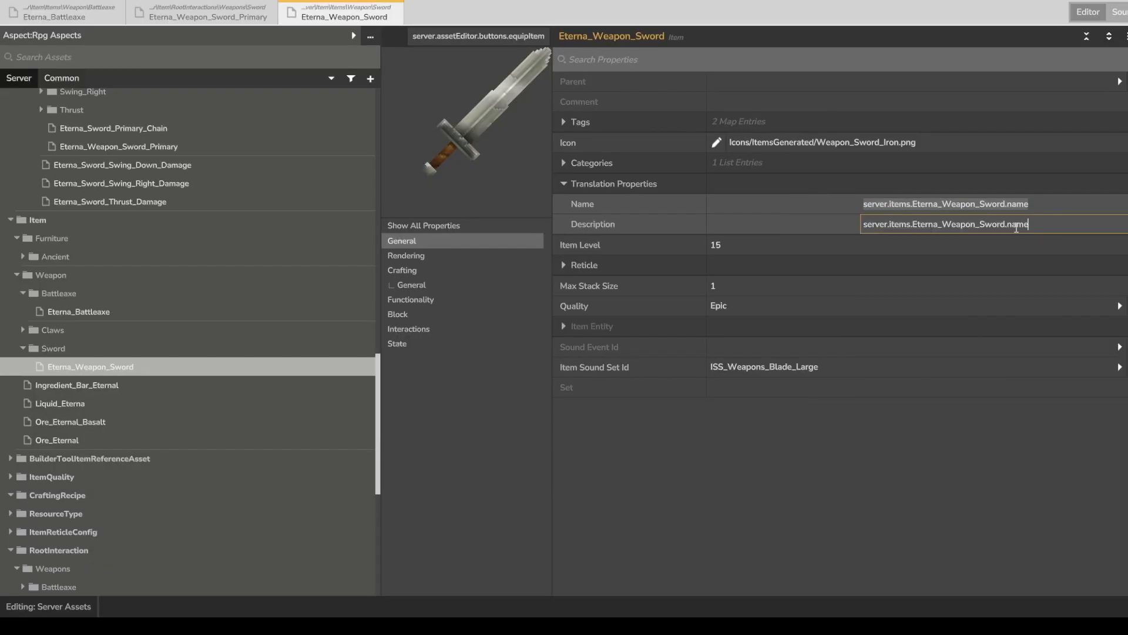
{"action": "left_click_drag", "start_coordinate": [1034, 228], "coordinate": [1007, 225]}
{"action": "type", "text": "desc"}
{"action": "double_click", "coordinate": [1032, 205]}
{"action": "left_click", "coordinate": [1028, 227]}
Check the Name and Description text fields of Eterna_Weapon_Sword against their translation keys.
{"action": "left_click", "coordinate": [781, 222]}
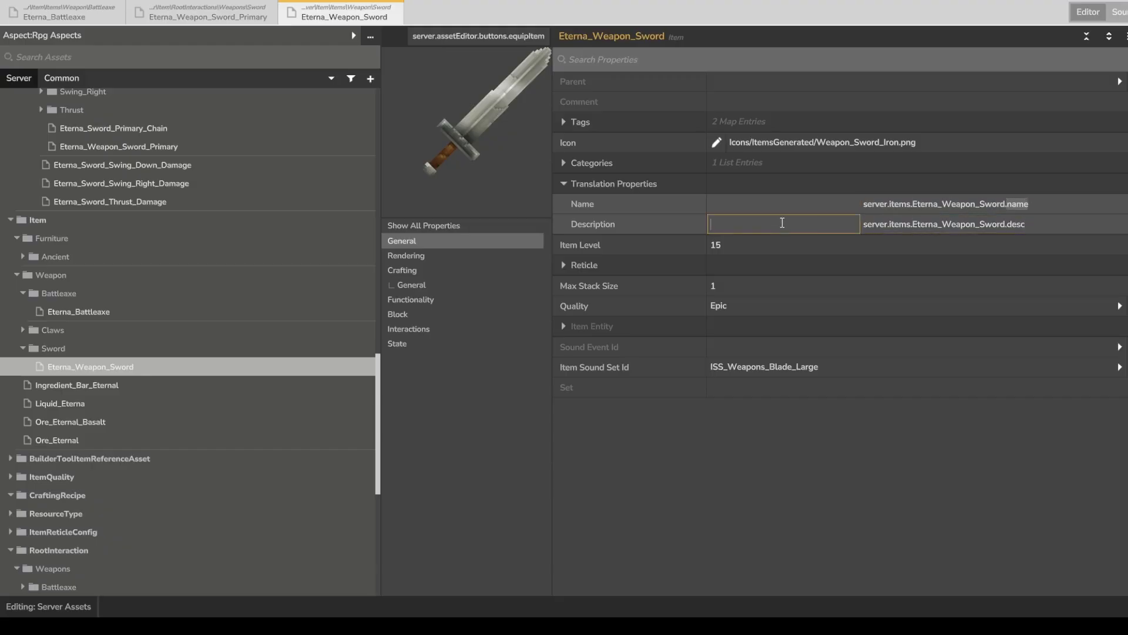
{"action": "left_click", "coordinate": [807, 190]}
{"action": "left_click", "coordinate": [740, 181]}
{"action": "left_click", "coordinate": [818, 210]}
{"action": "left_click", "coordinate": [912, 210]}
{"action": "double_click", "coordinate": [902, 224]}
{"action": "triple_click", "coordinate": [886, 206]}
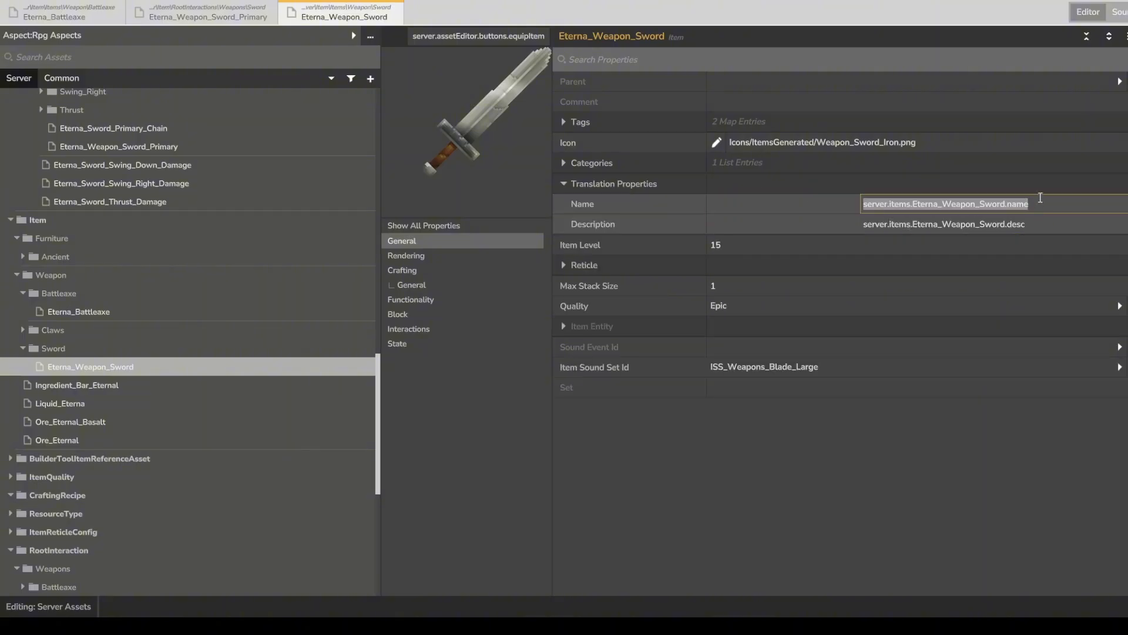
{"action": "double_click", "coordinate": [1039, 199]}
{"action": "left_click", "coordinate": [810, 225]}
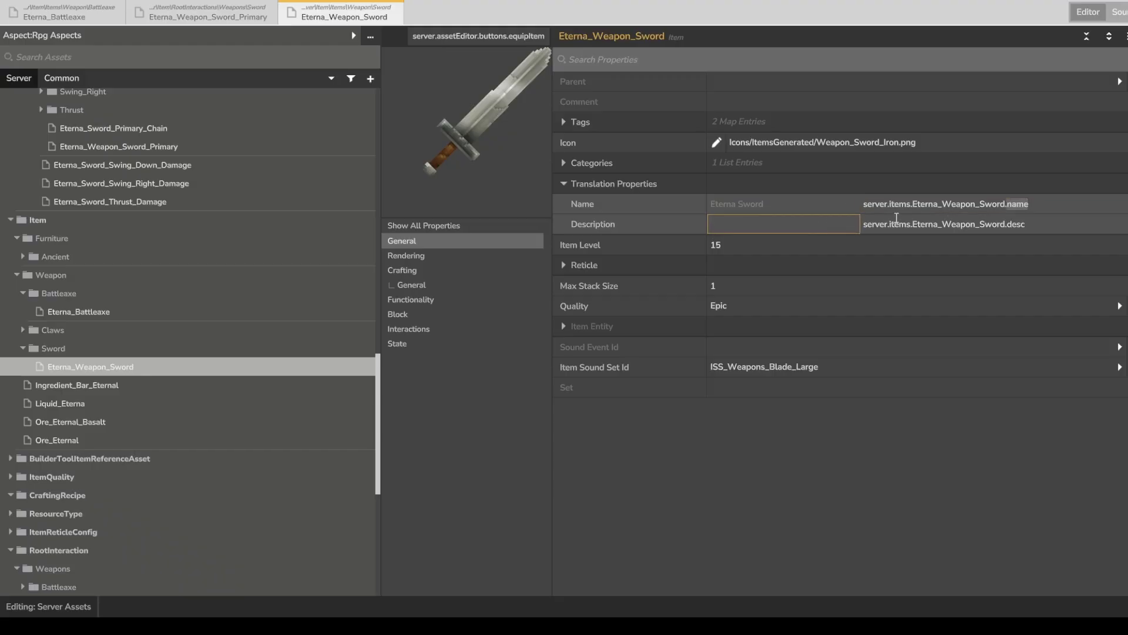
{"action": "key", "text": "ctrl+v"}
{"action": "left_click", "coordinate": [796, 201]}
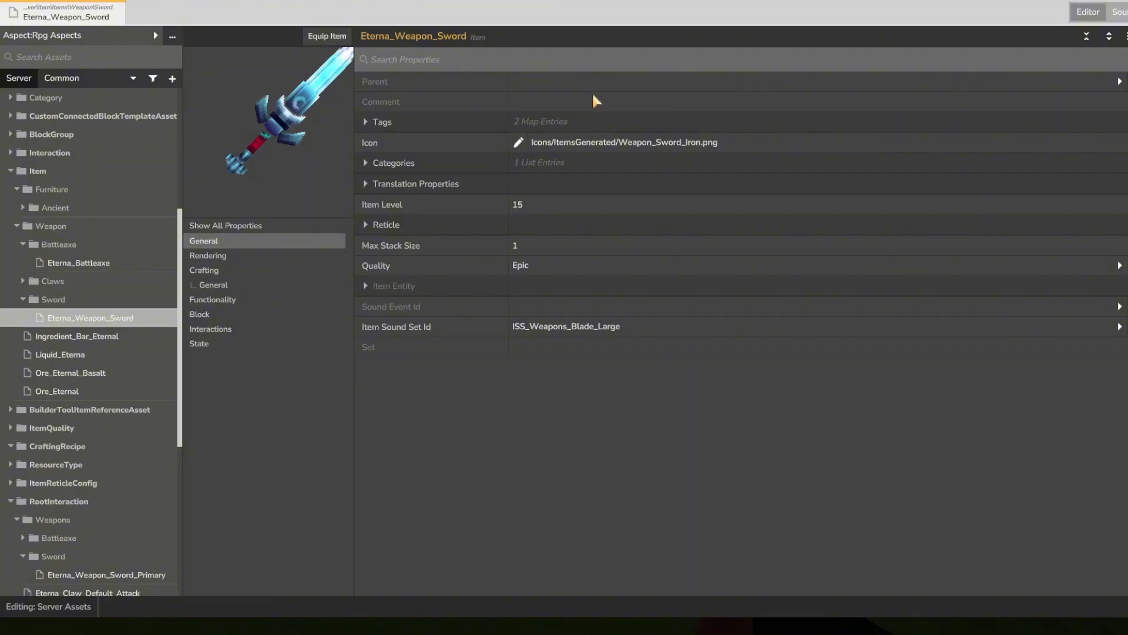
Review the Rendering properties of Eterna_Weapon_Sword, examining its Item Texture and Item Model choices and the 3D preview.
{"action": "left_click_drag", "start_coordinate": [200, 181], "coordinate": [555, 168]}
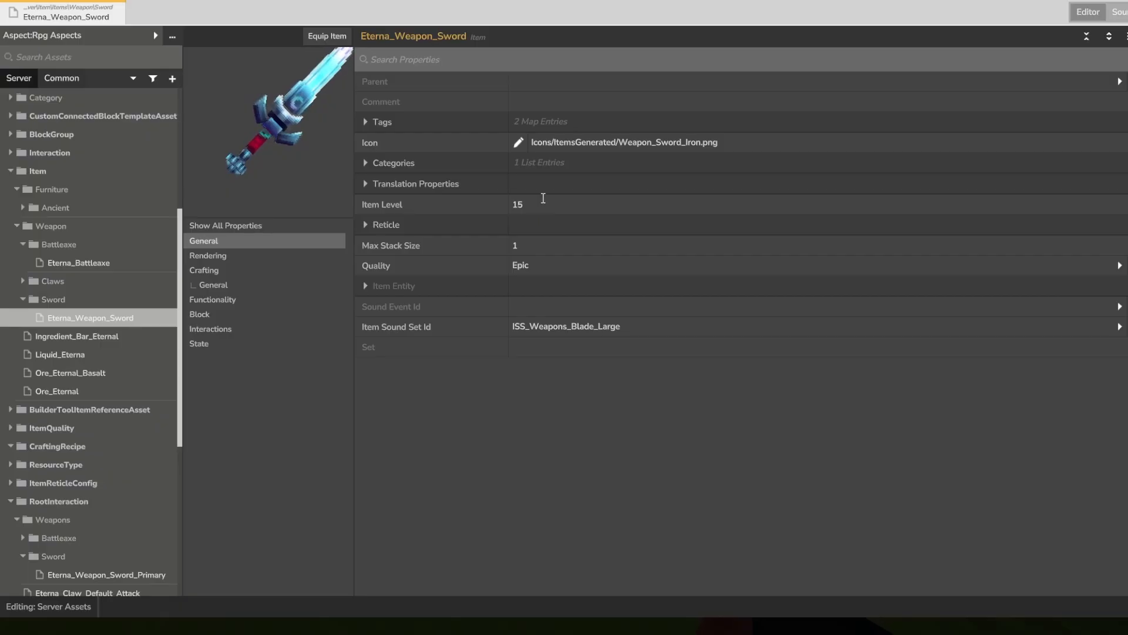
{"action": "left_click", "coordinate": [284, 257]}
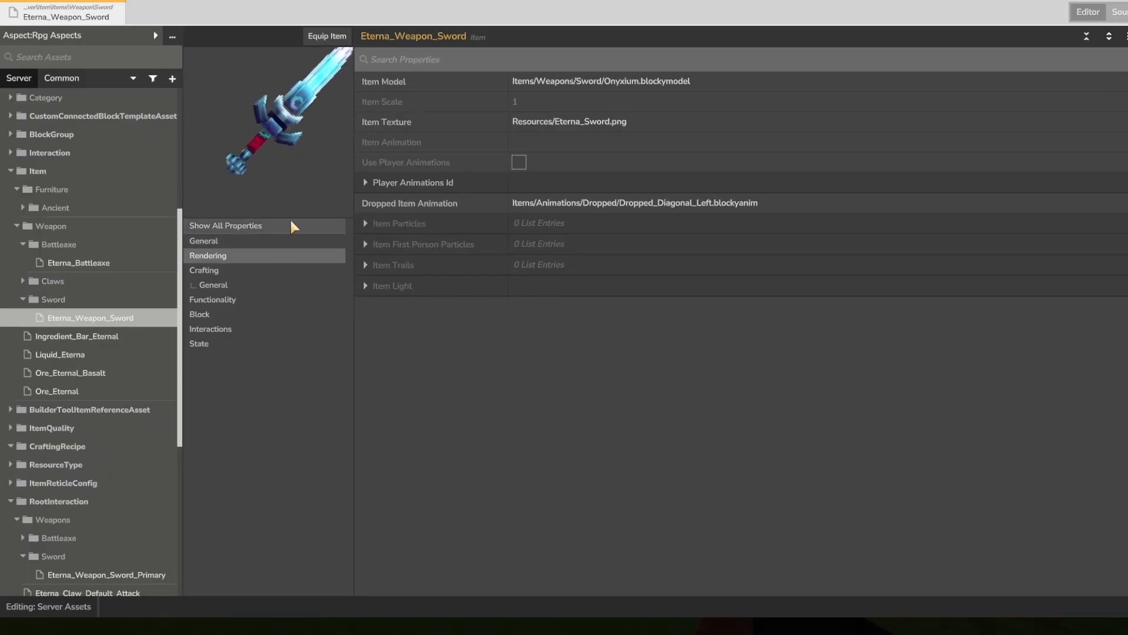
{"action": "left_click", "coordinate": [291, 226]}
{"action": "left_click", "coordinate": [276, 243]}
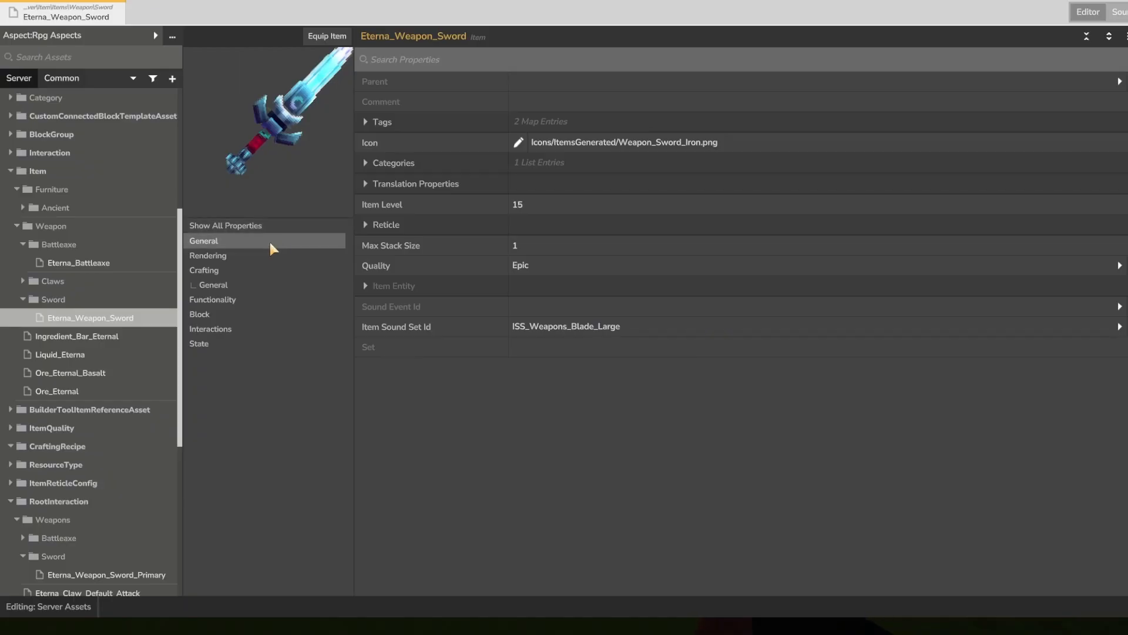
{"action": "left_click", "coordinate": [262, 258]}
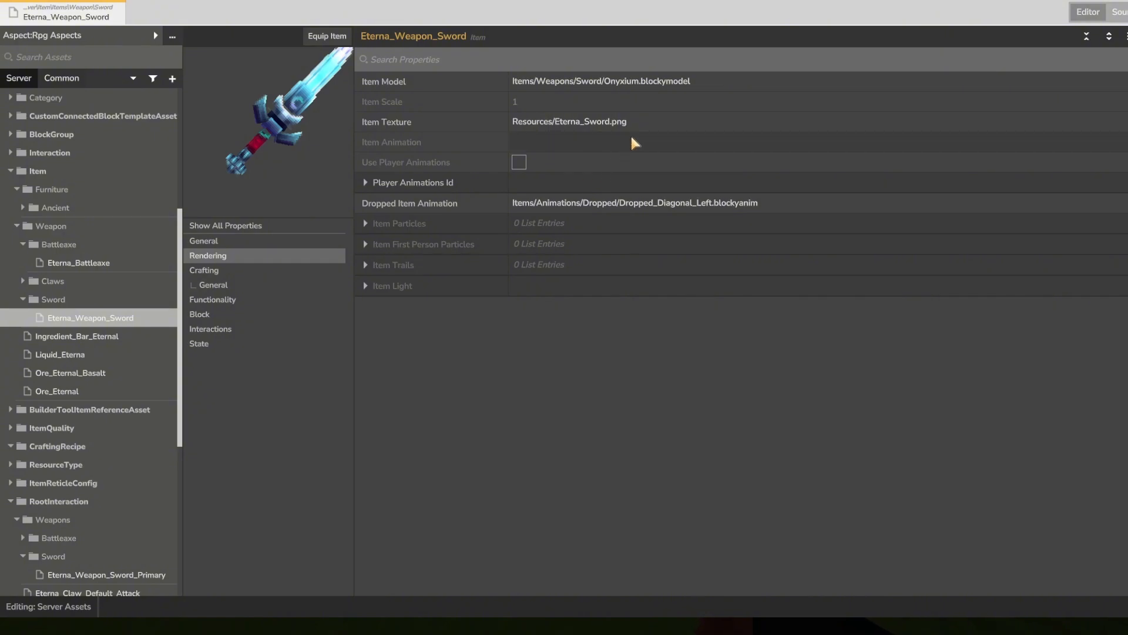
{"action": "left_click", "coordinate": [653, 125]}
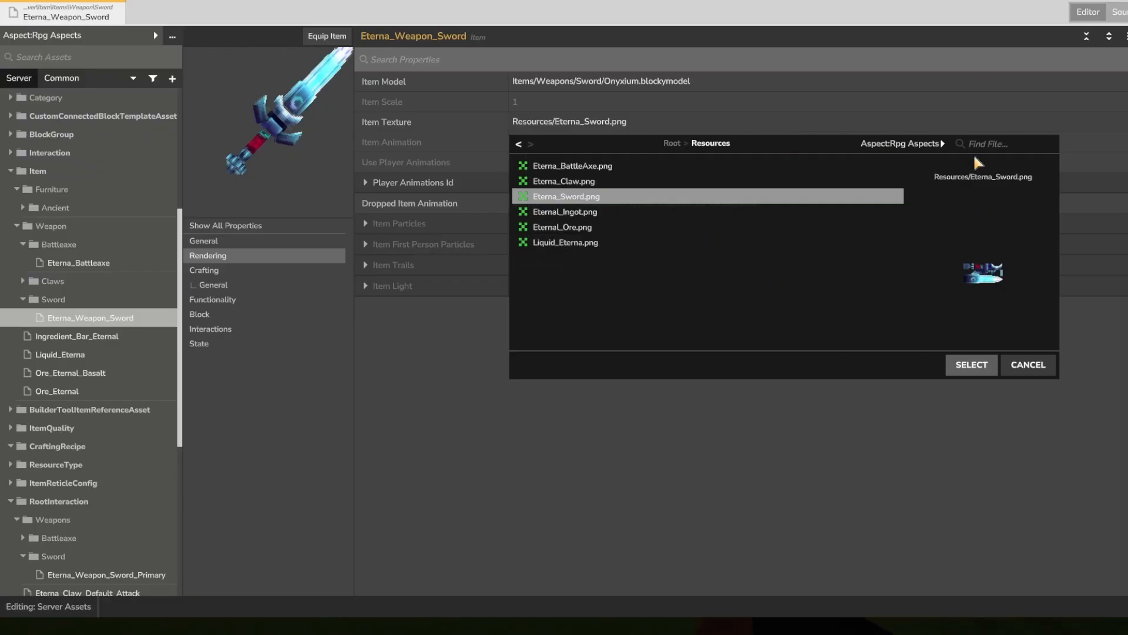
{"action": "left_click", "coordinate": [694, 427]}
{"action": "left_click", "coordinate": [727, 83]}
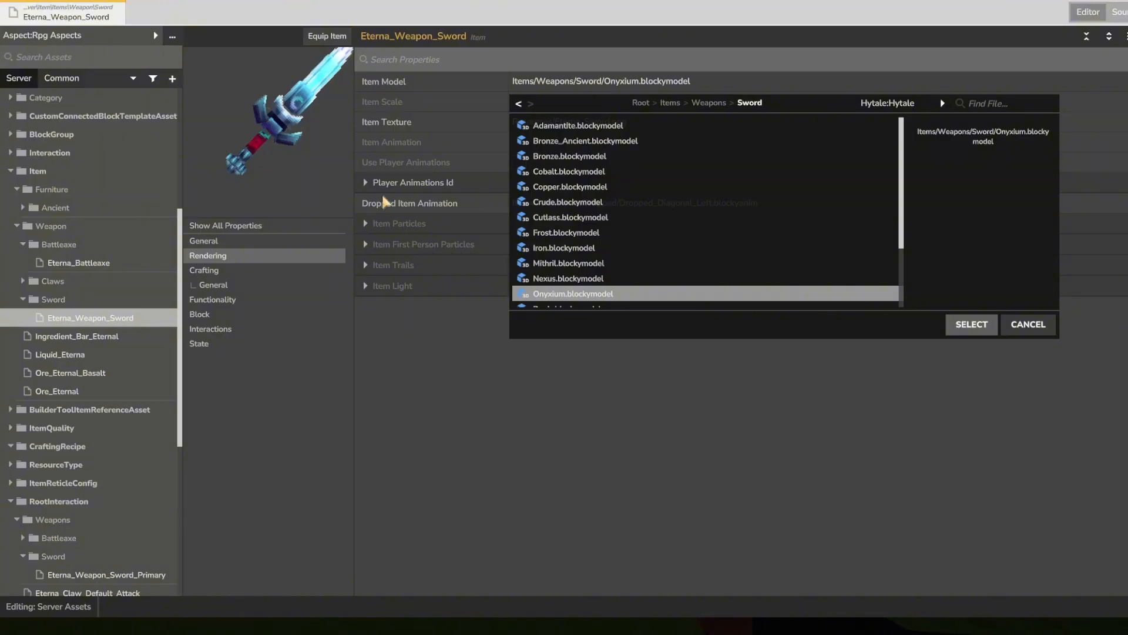
{"action": "mouse_move", "coordinate": [262, 179]}
{"action": "left_mouse_down"}
{"action": "mouse_move", "coordinate": [236, 109]}
{"action": "mouse_move", "coordinate": [197, 118]}
{"action": "mouse_move", "coordinate": [229, 137]}
{"action": "mouse_move", "coordinate": [184, 156]}
{"action": "mouse_move", "coordinate": [247, 174]}
{"action": "left_mouse_up"}
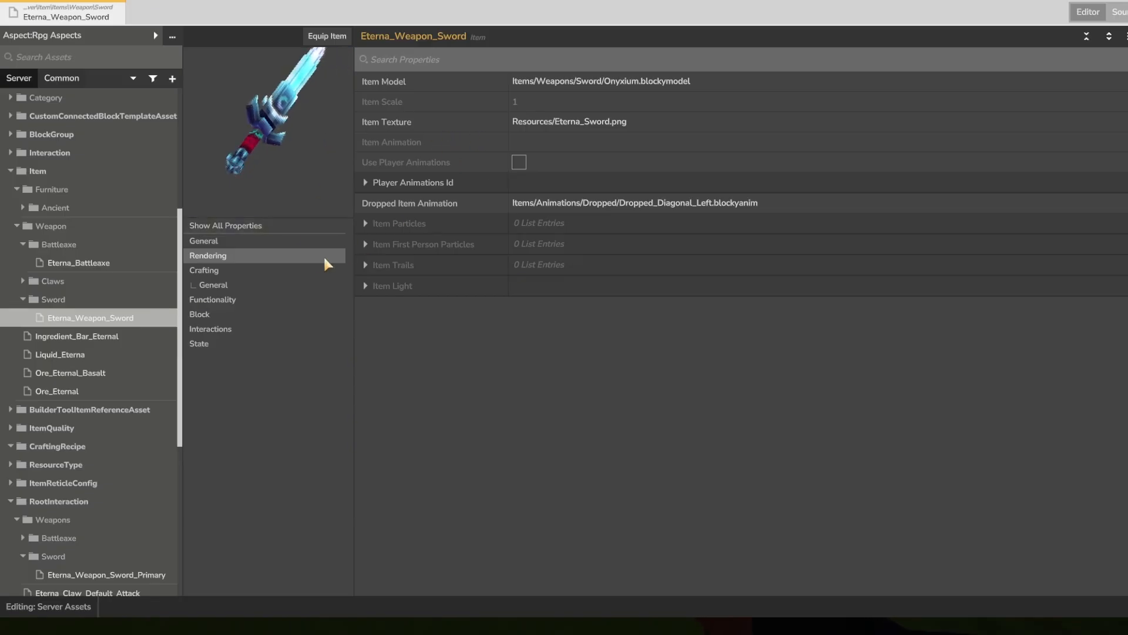
Generate and save the sword's icon with position X -25, Y -38, rotation X 27, Y 123, Z 6 and scale 0.4.
{"action": "left_click", "coordinate": [274, 242]}
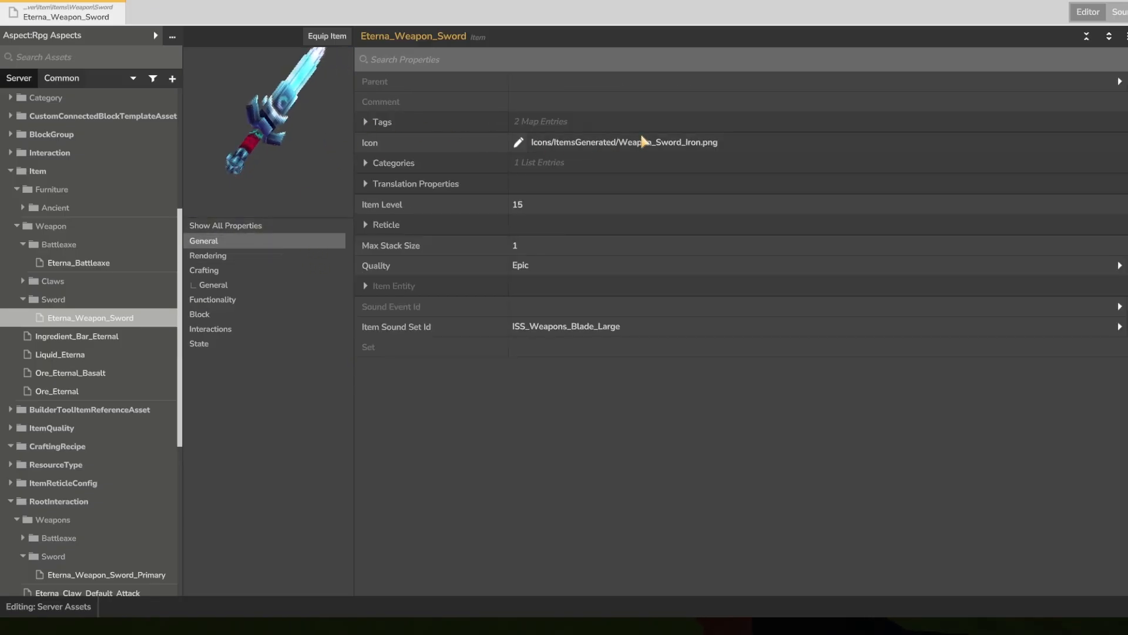
{"action": "left_click", "coordinate": [718, 145]}
{"action": "left_click", "coordinate": [717, 143]}
{"action": "left_click", "coordinate": [513, 143]}
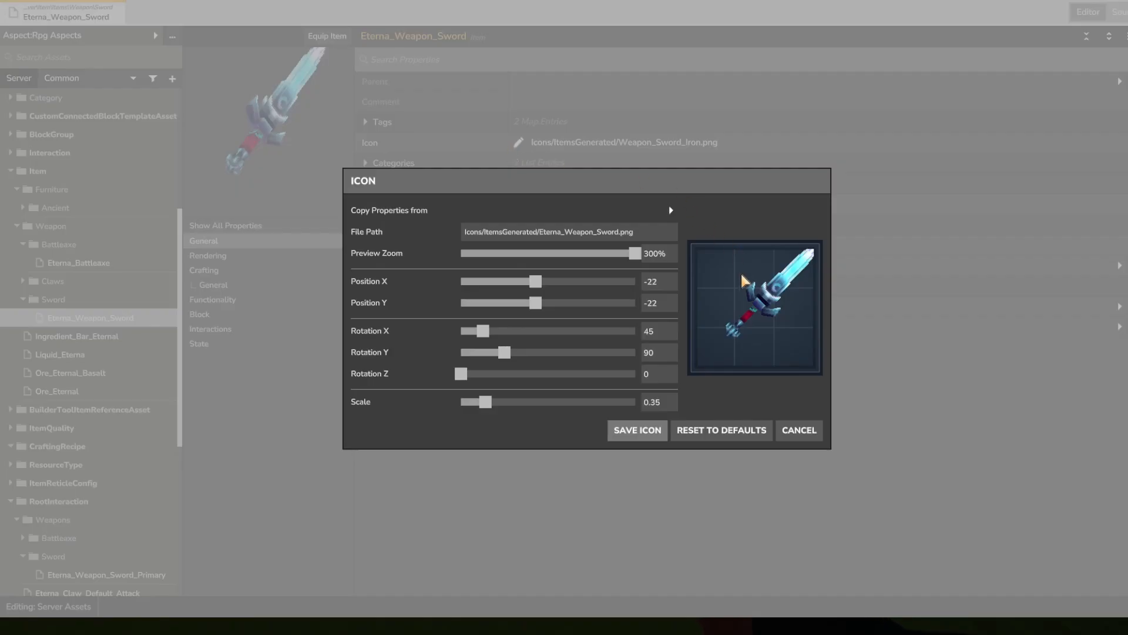
{"action": "left_click_drag", "start_coordinate": [535, 283], "coordinate": [533, 282]}
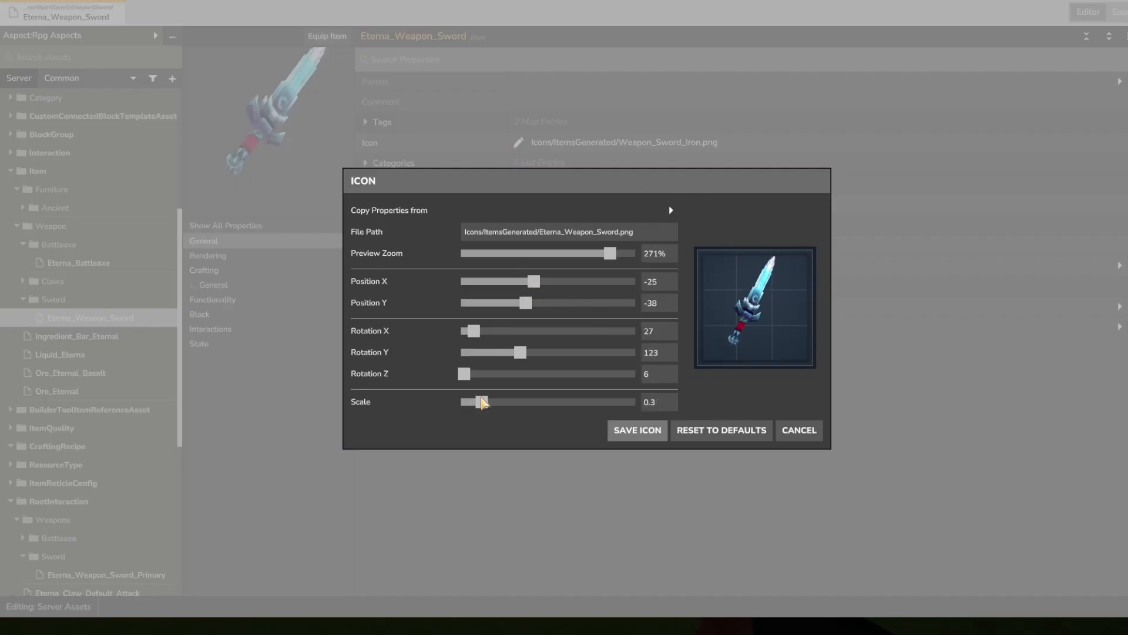
{"action": "mouse_move", "coordinate": [482, 396]}
{"action": "left_mouse_down"}
{"action": "mouse_move", "coordinate": [498, 396]}
{"action": "mouse_move", "coordinate": [489, 401]}
{"action": "left_mouse_up"}
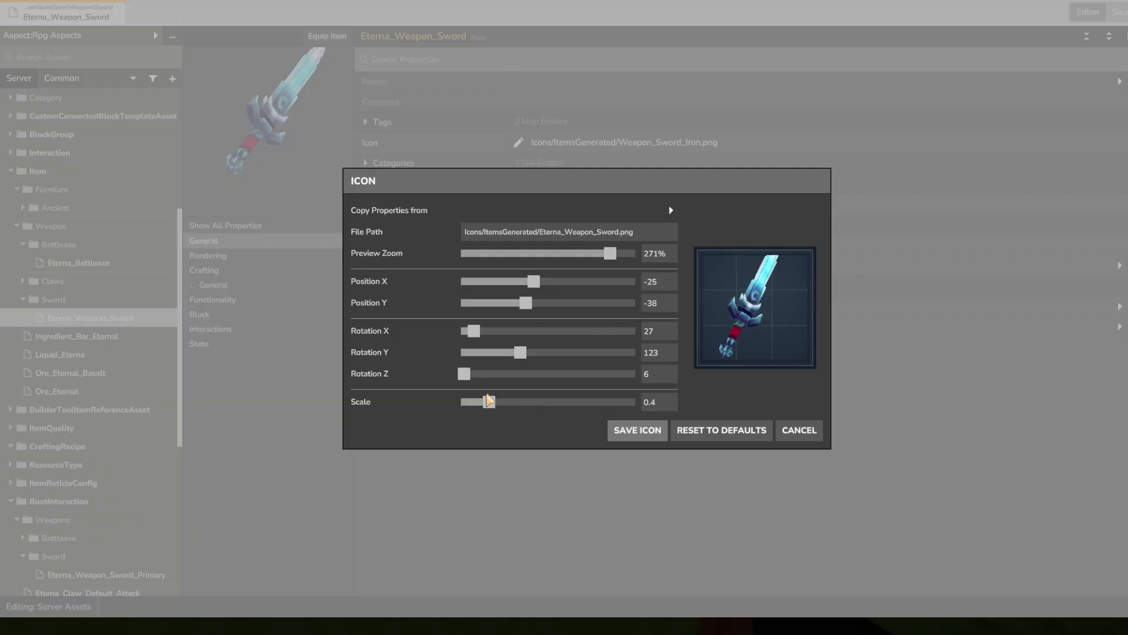
{"action": "left_click", "coordinate": [641, 430]}
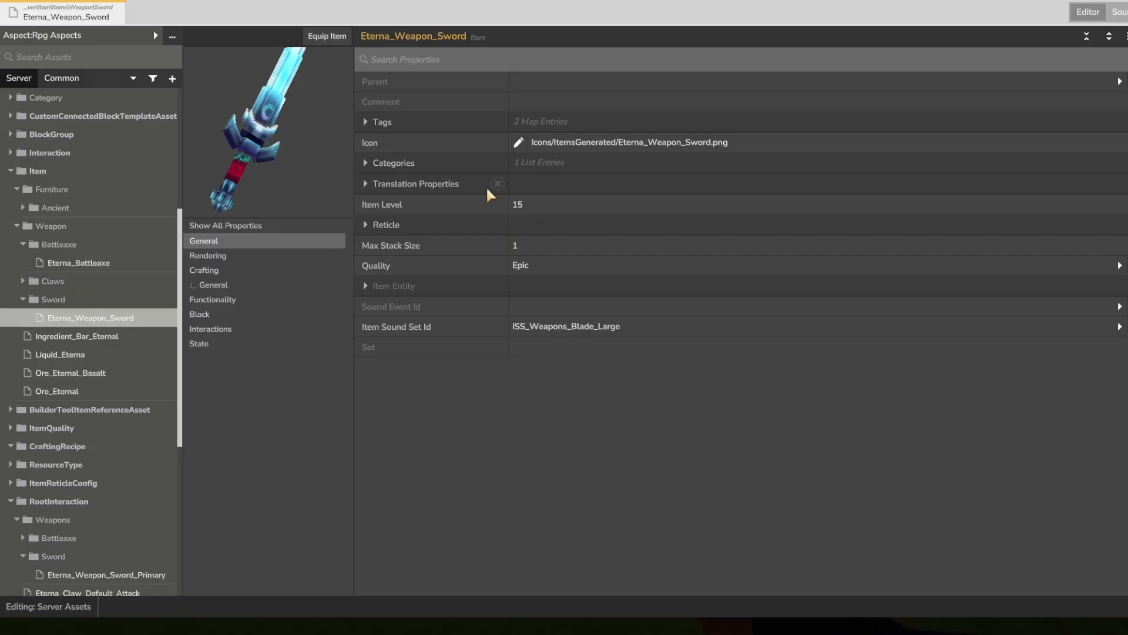
Swing the Eterna Sword in the game world and inspect its tooltip in the inventory.
{"action": "left_click", "coordinate": [259, 255]}
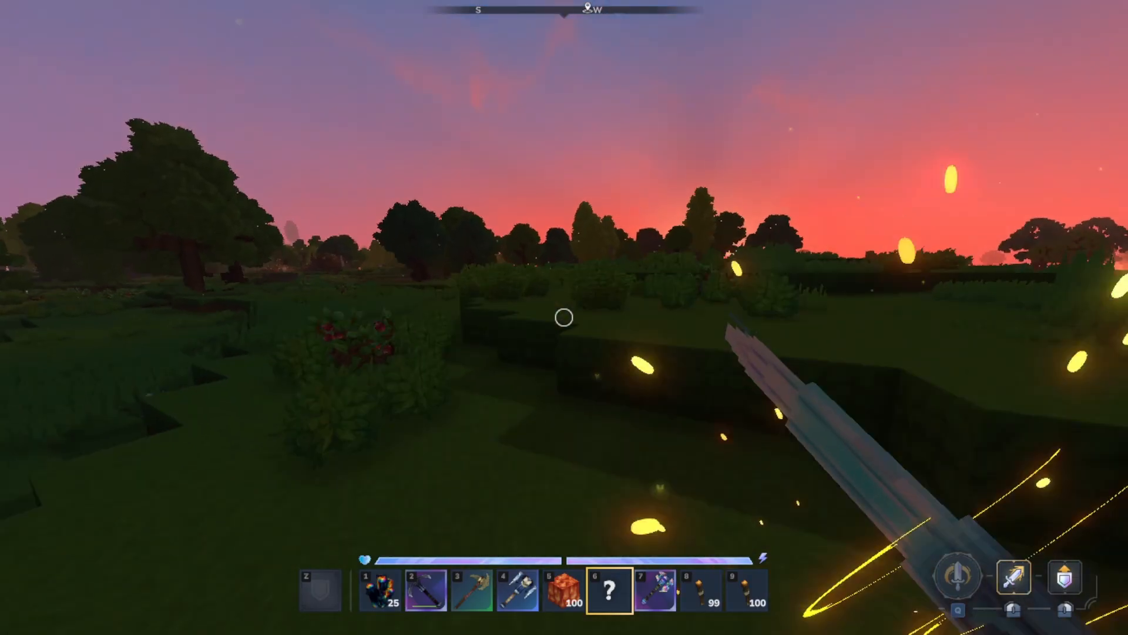
{"action": "key", "text": "w"}
{"action": "left_click", "coordinate": [565, 317]}
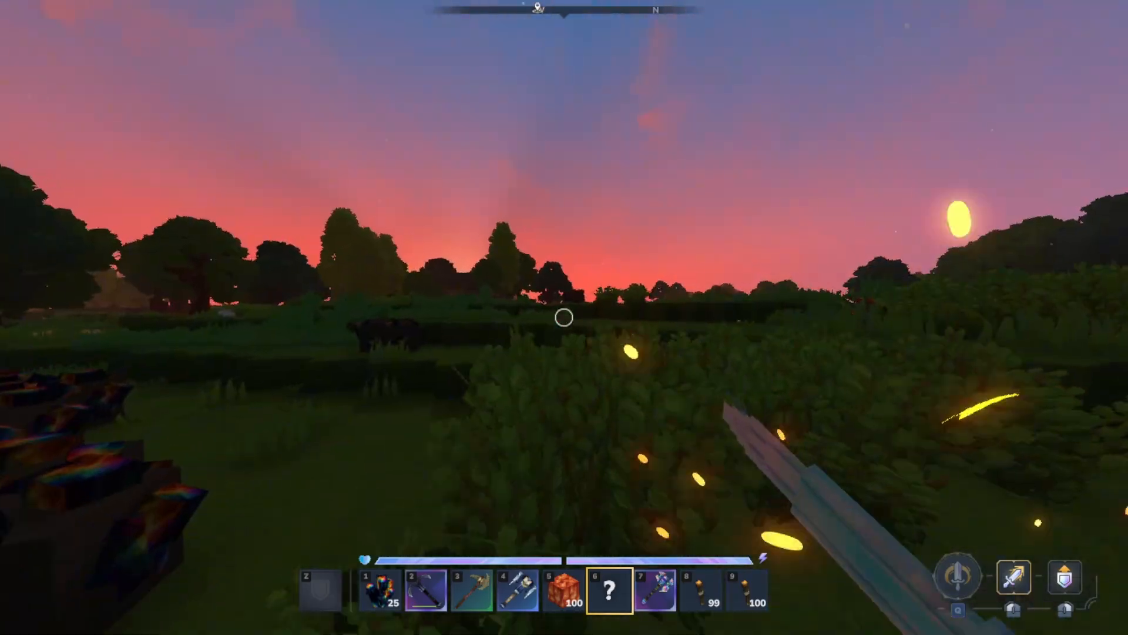
{"action": "left_click", "coordinate": [564, 317]}
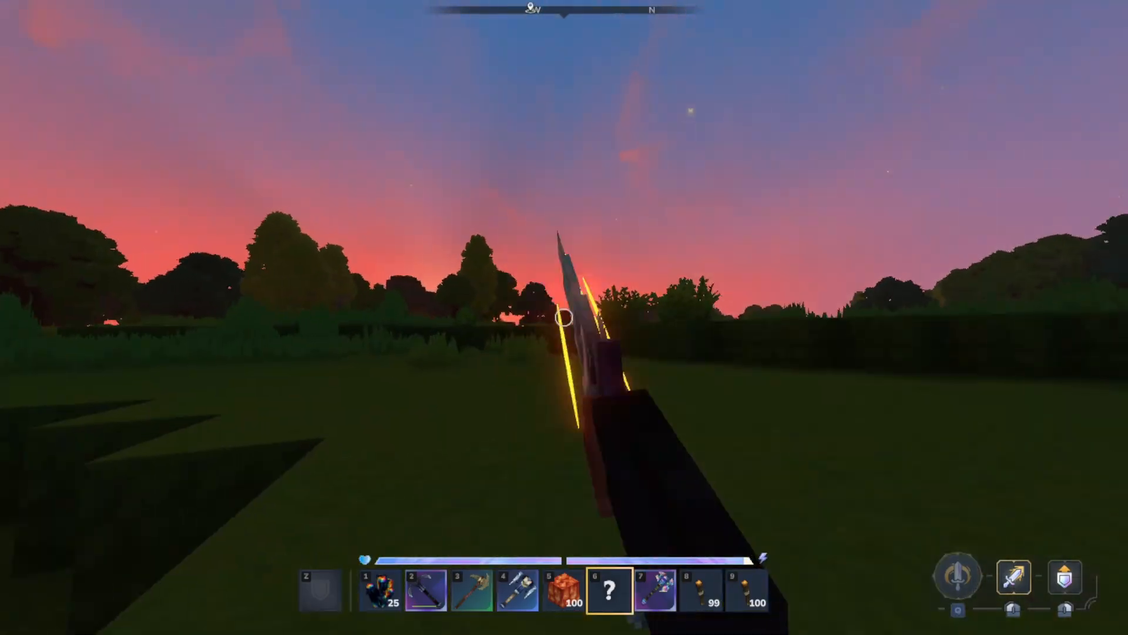
{"action": "key", "text": "Tab"}
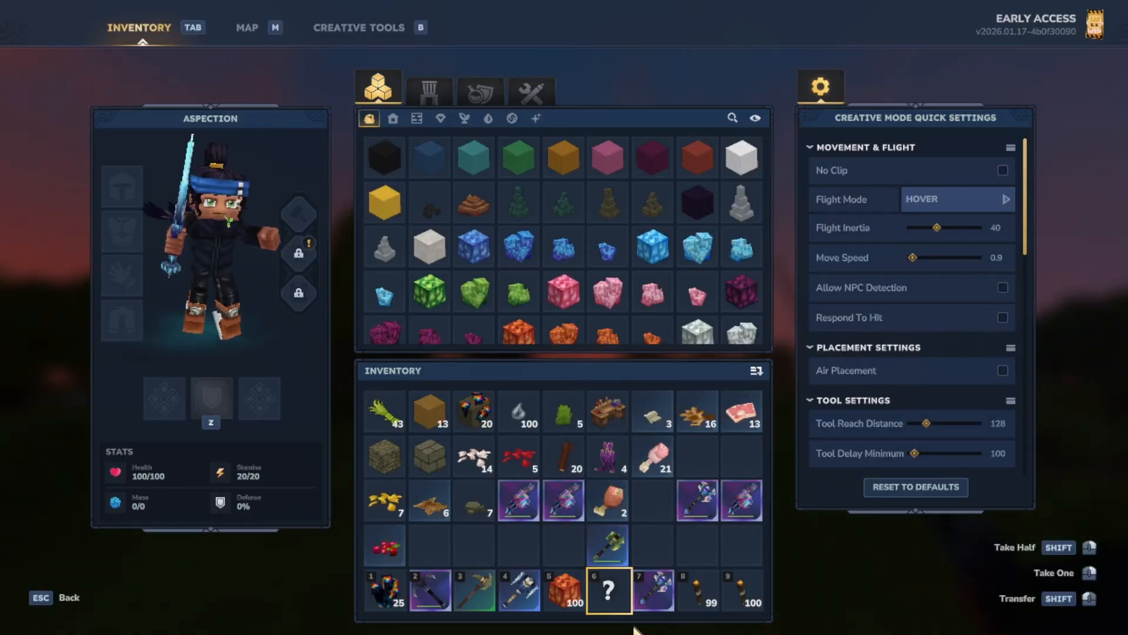
{"action": "mouse_move", "coordinate": [613, 584]}
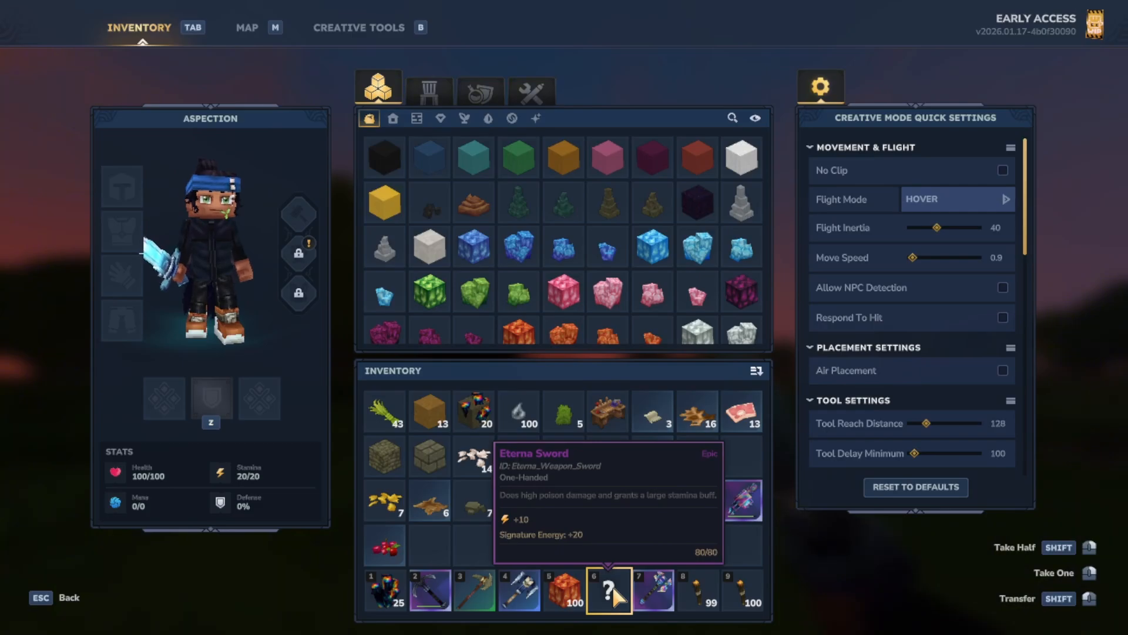
{"action": "key", "text": "Tab"}
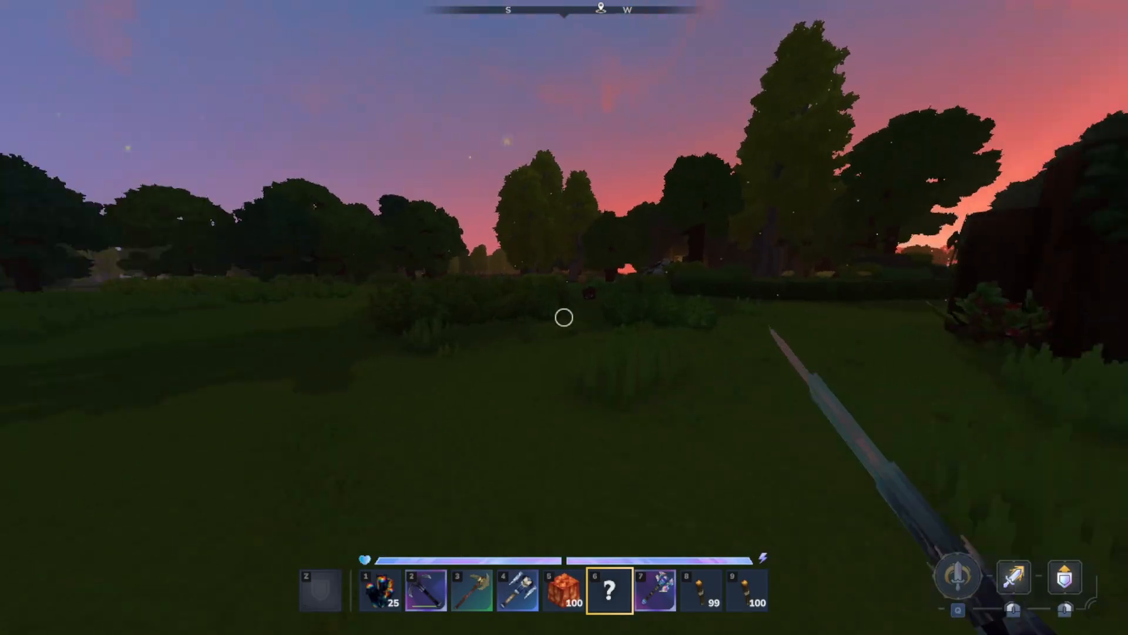
Test several more sword attacks in the world and check the sword's icon in the inventory.
{"action": "left_click", "coordinate": [565, 317]}
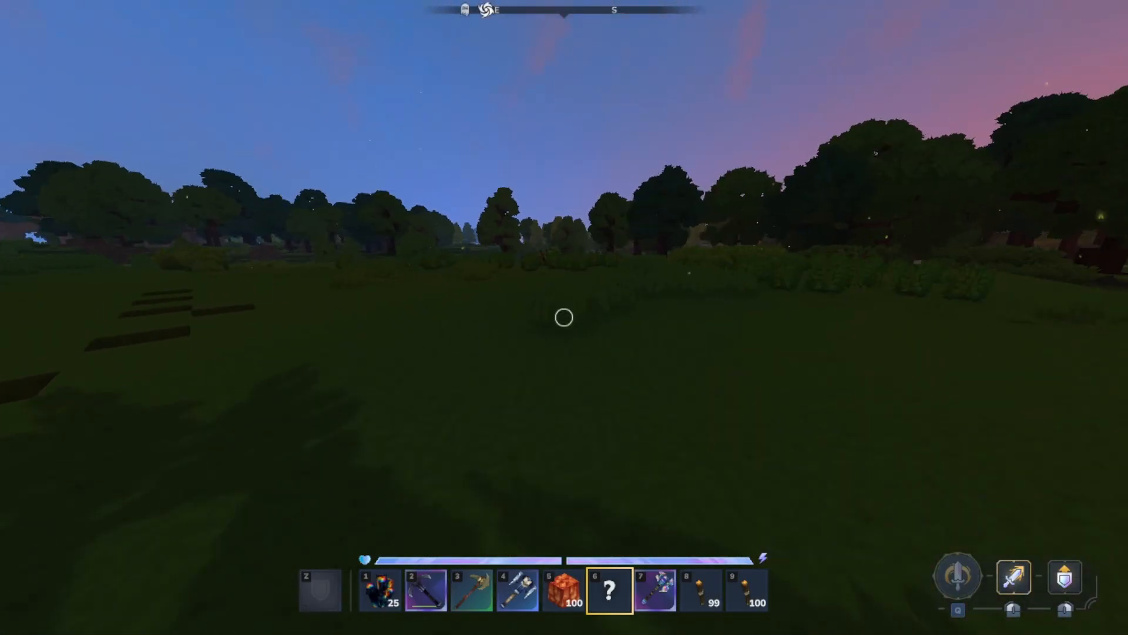
{"action": "left_click", "coordinate": [564, 317]}
{"action": "left_click", "coordinate": [564, 317]}
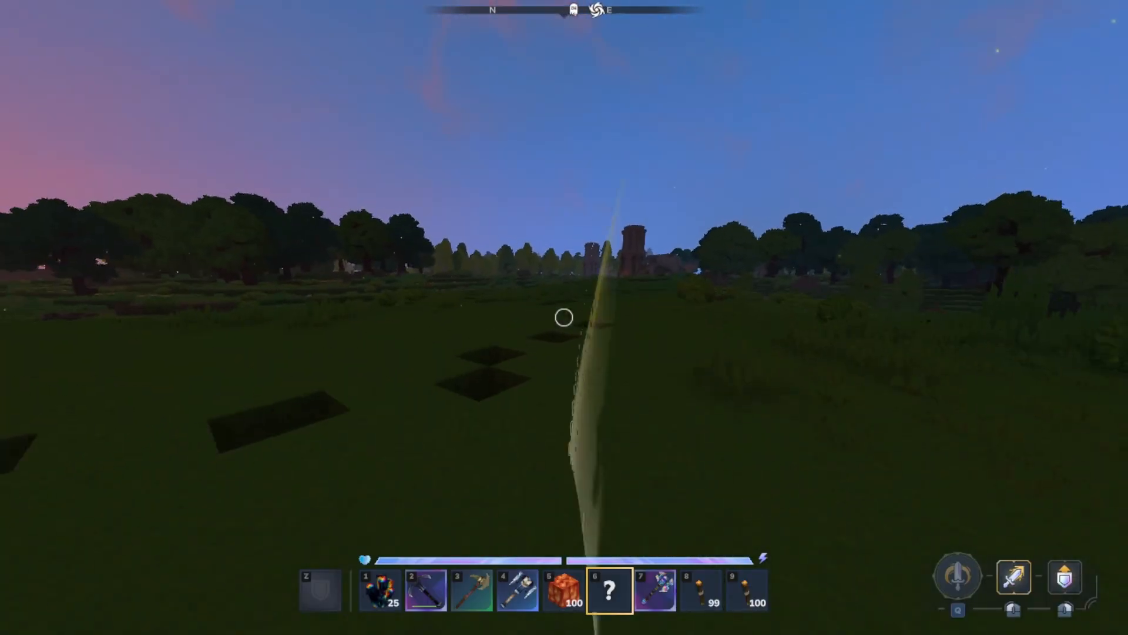
{"action": "left_click", "coordinate": [564, 318]}
{"action": "key", "text": "Tab"}
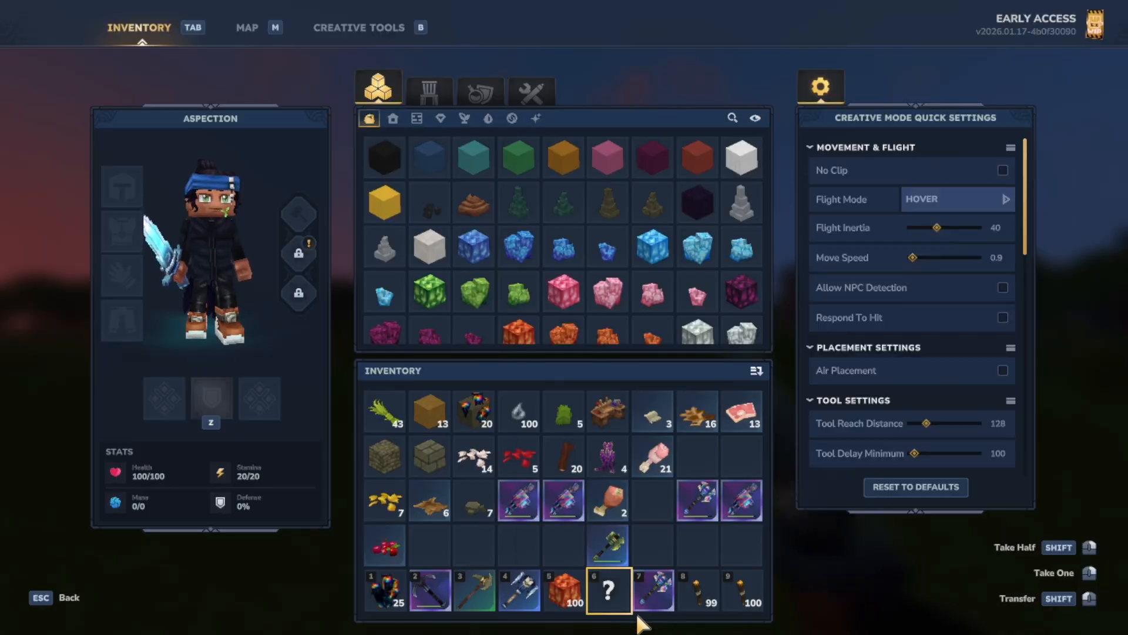
{"action": "key", "text": "Escape"}
Quit to the main menu, reload the world, and try out the sword again with its new icon.
{"action": "key", "text": "Escape"}
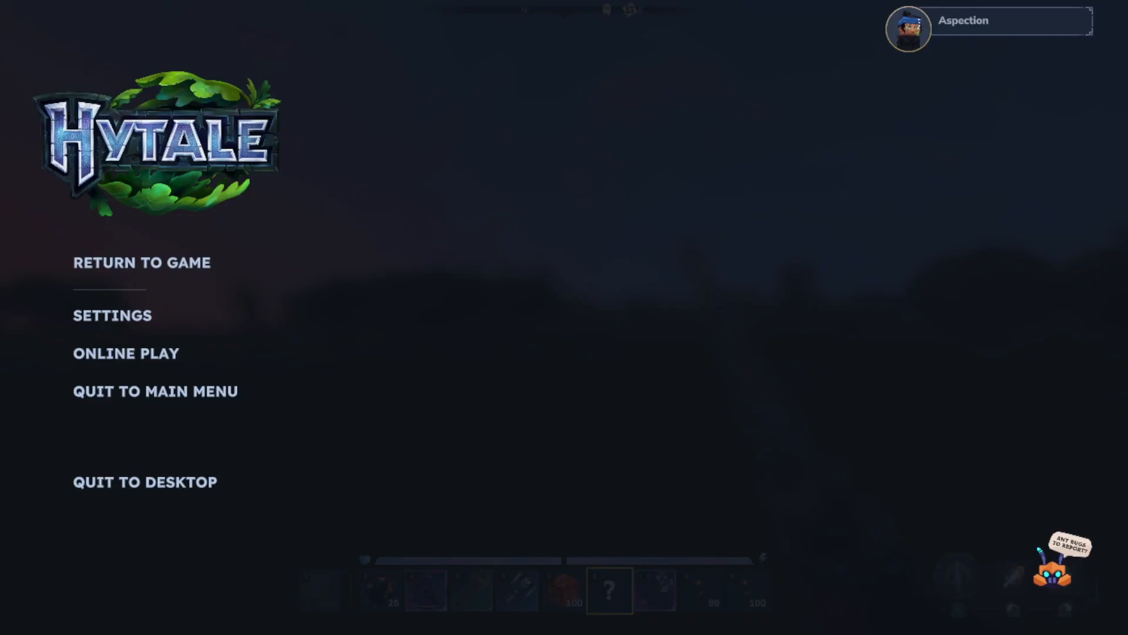
{"action": "left_click", "coordinate": [200, 392]}
{"action": "left_click", "coordinate": [92, 276]}
{"action": "double_click", "coordinate": [116, 270]}
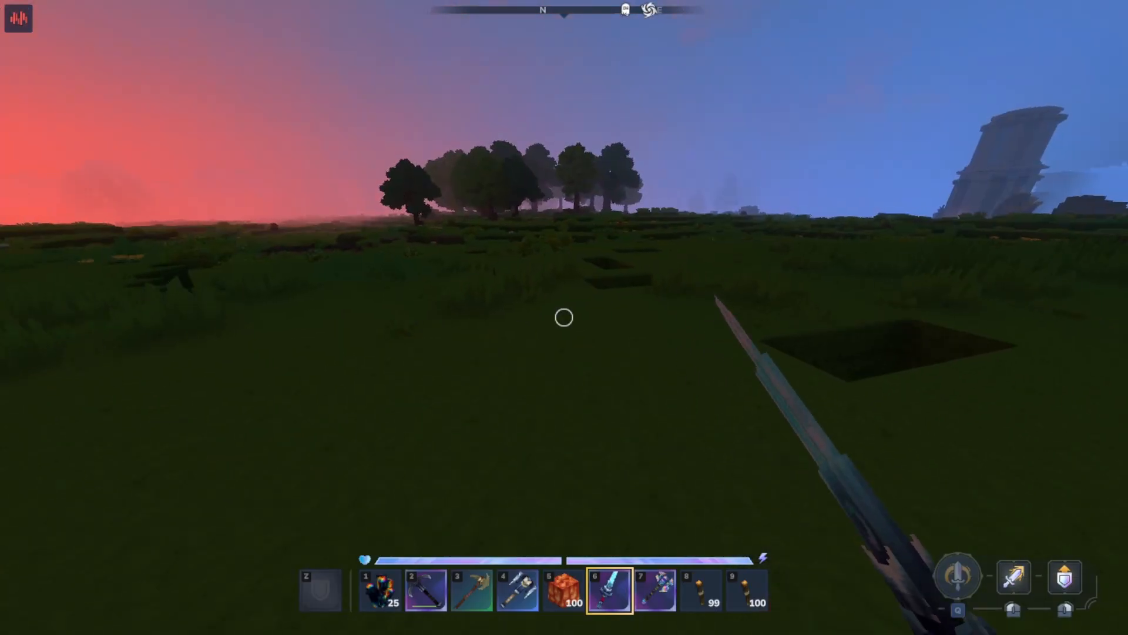
{"action": "left_click", "coordinate": [565, 318]}
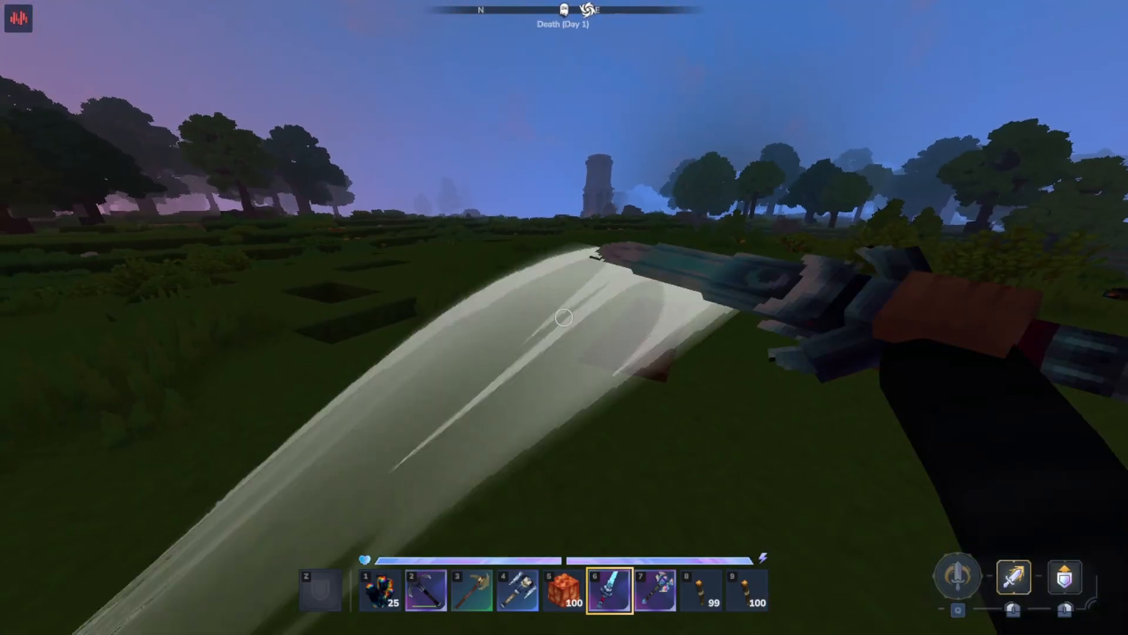
{"action": "key", "text": "Tab"}
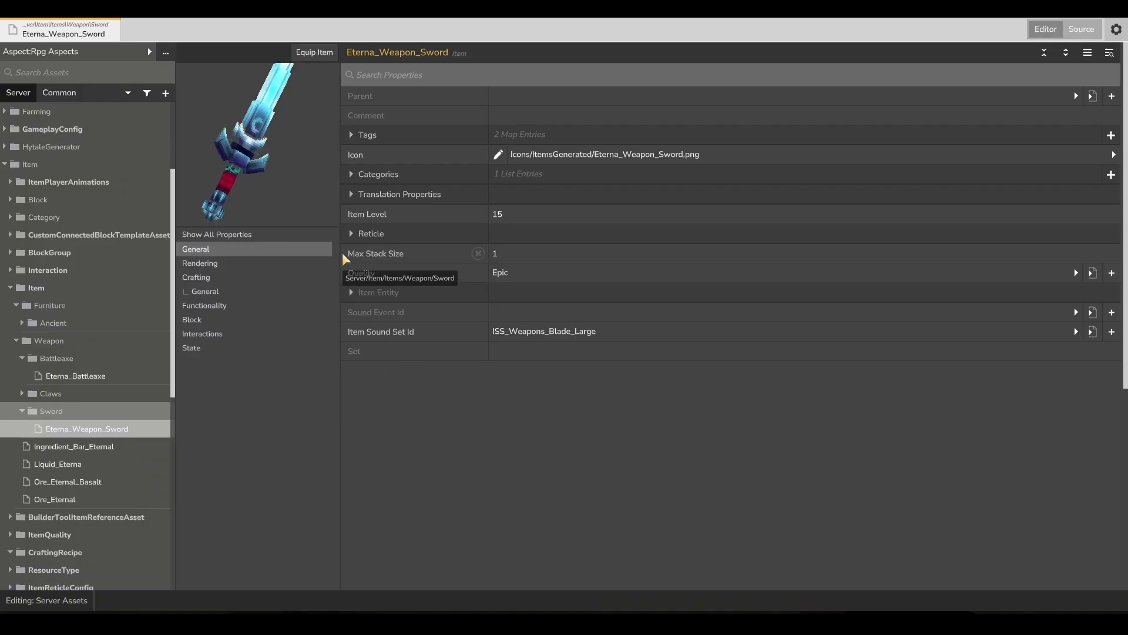
Add four empty Input entries to the crafting recipe of Eterna_Weapon_Sword.
{"action": "left_click", "coordinate": [245, 285]}
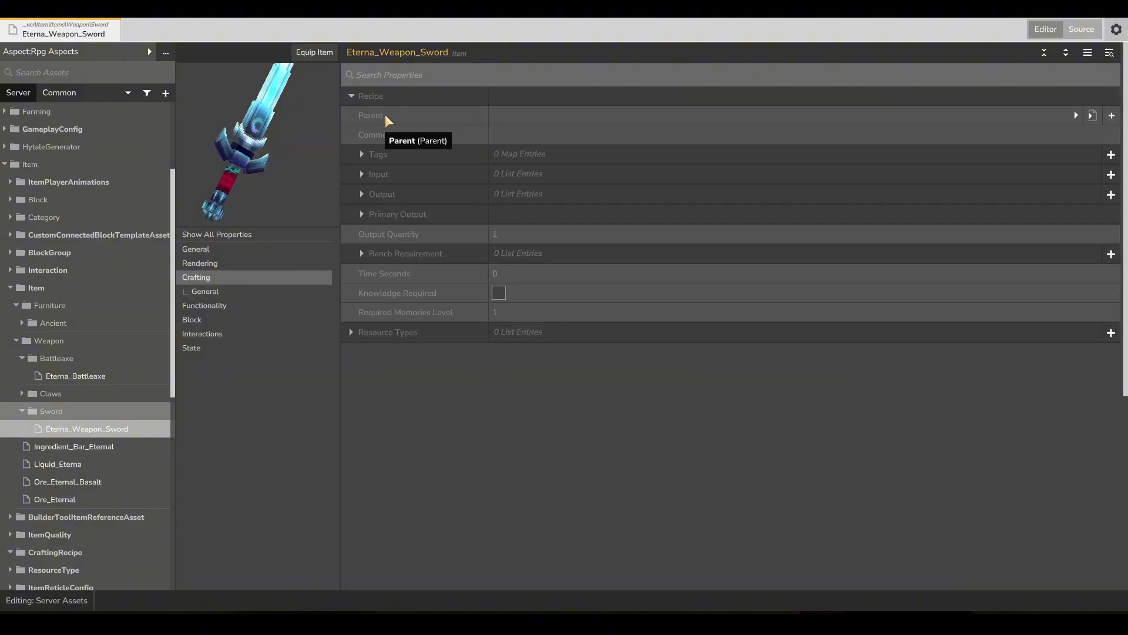
{"action": "left_click", "coordinate": [403, 174]}
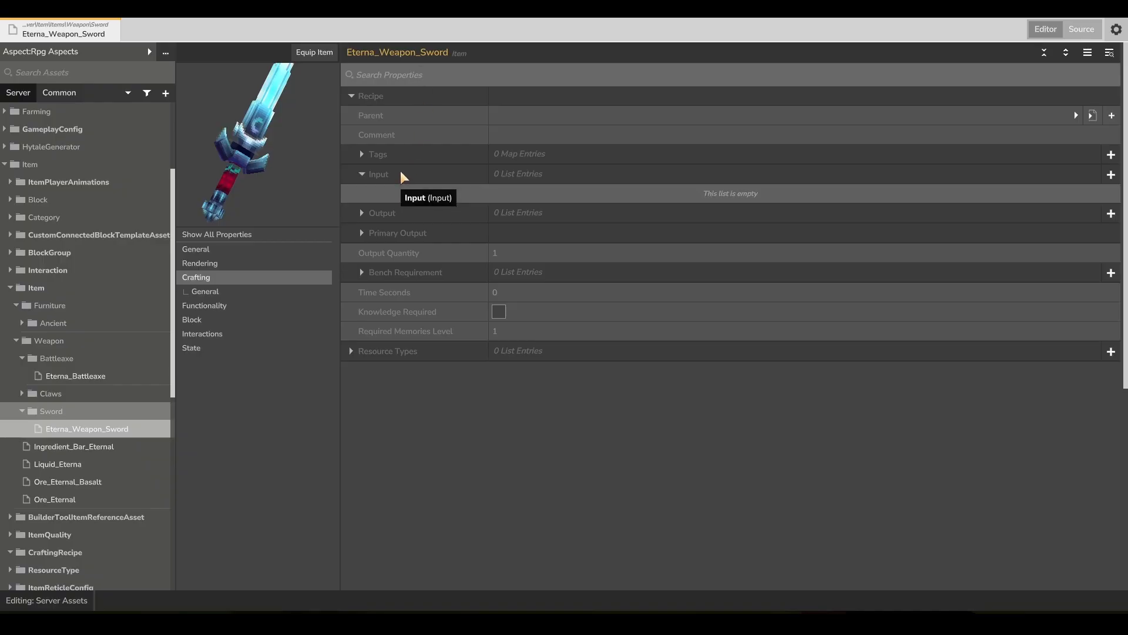
{"action": "left_click", "coordinate": [1111, 175]}
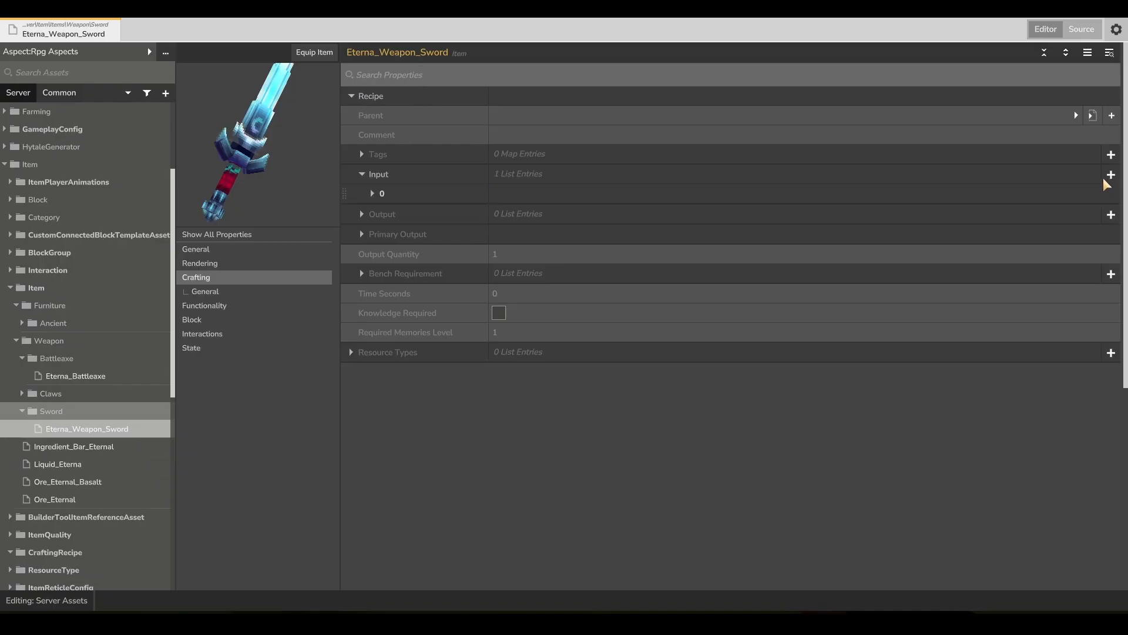
{"action": "left_click", "coordinate": [1111, 175]}
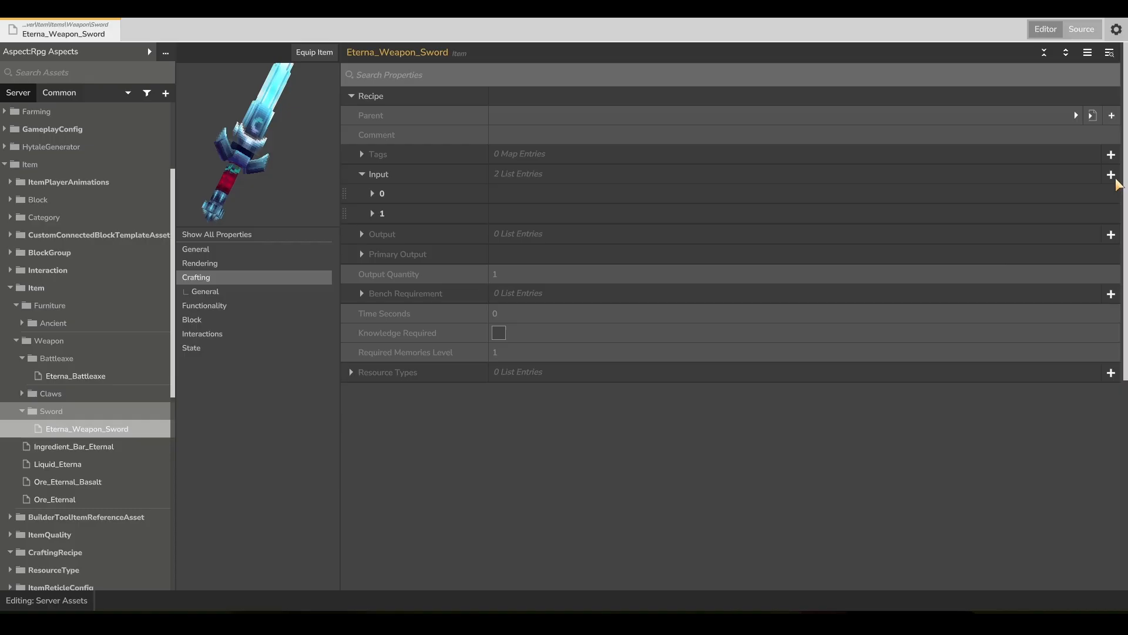
{"action": "left_click", "coordinate": [1111, 175]}
{"action": "left_click", "coordinate": [1112, 175]}
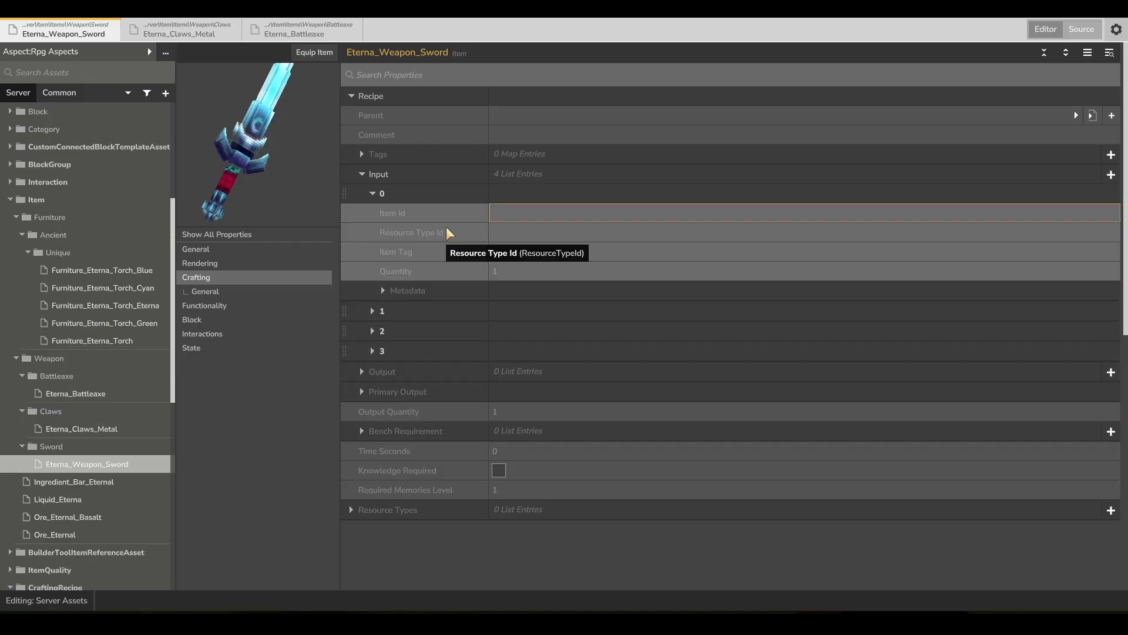
Set recipe input 0 to 30 Liquid_Eterna and input 1 to 30 Ingredient_Life_Essence.
{"action": "type", "text": "Liquid_Eterna"}
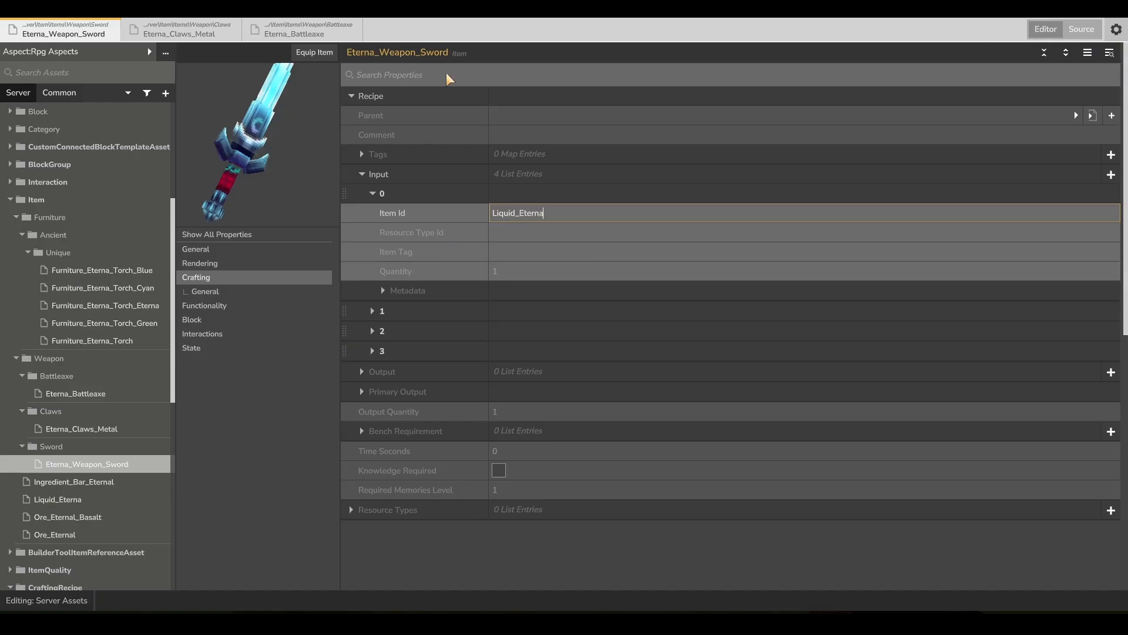
{"action": "left_click", "coordinate": [498, 271]}
{"action": "type", "text": "3"}
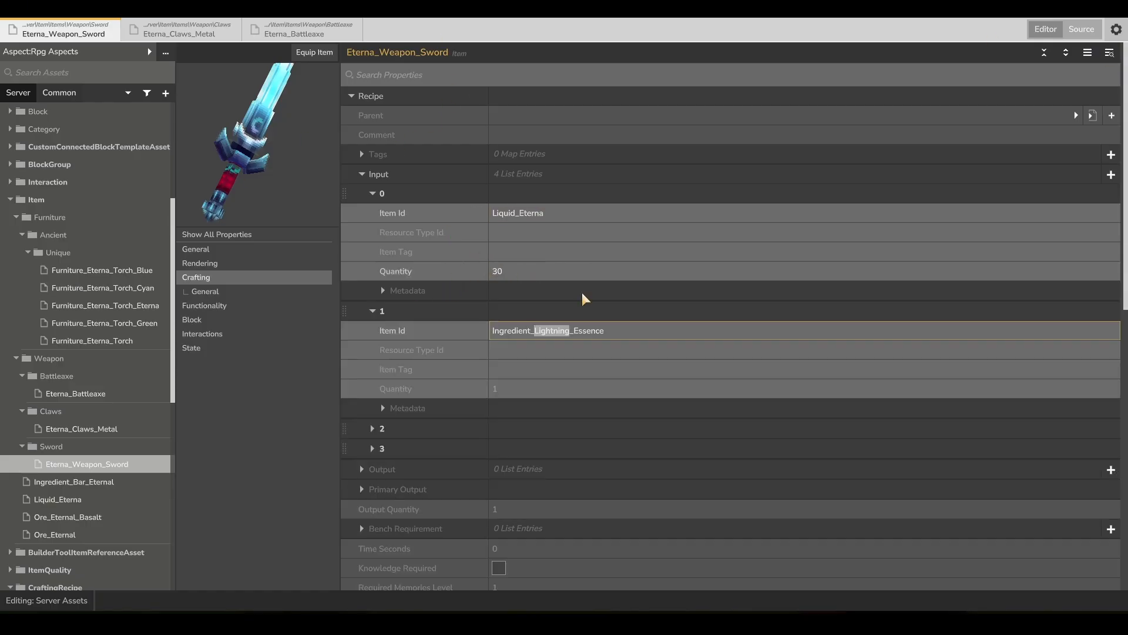
{"action": "type", "text": "Life_Essence"}
{"action": "left_click", "coordinate": [510, 389]}
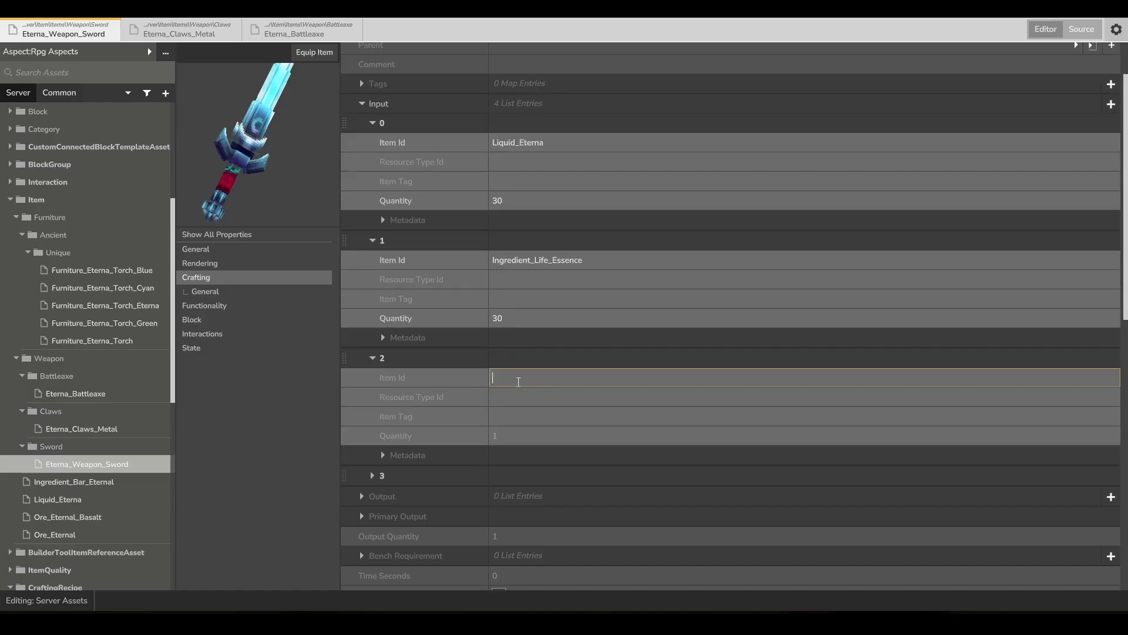
Set recipe input 2 to 20 Ingredient_Lightning_Essence.
{"action": "left_click", "coordinate": [518, 378]}
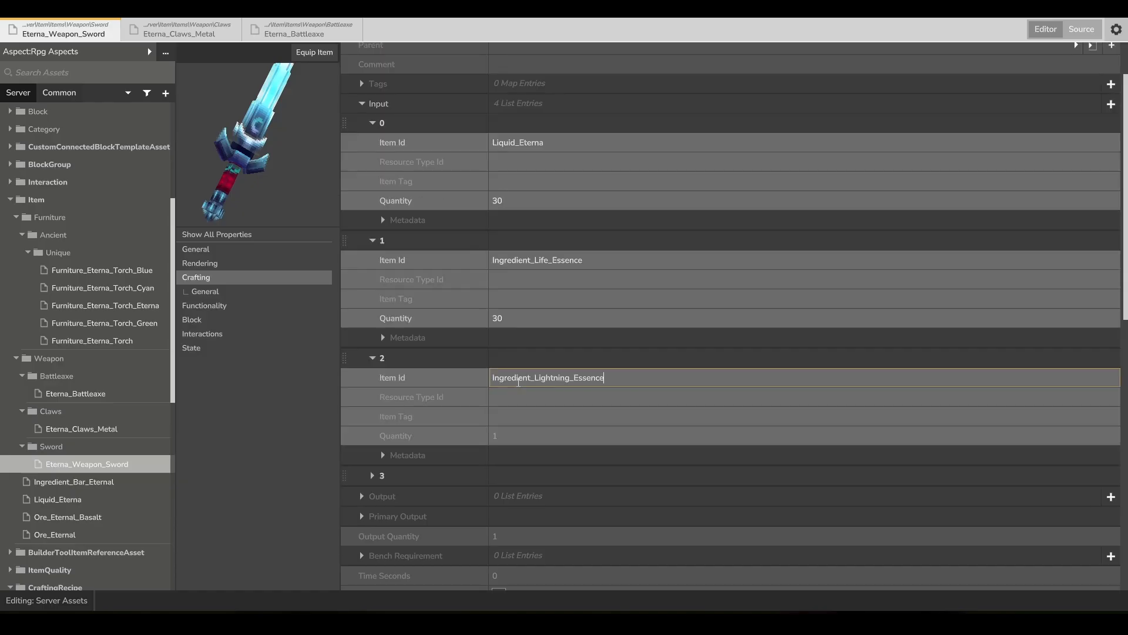
{"action": "left_click", "coordinate": [496, 436]}
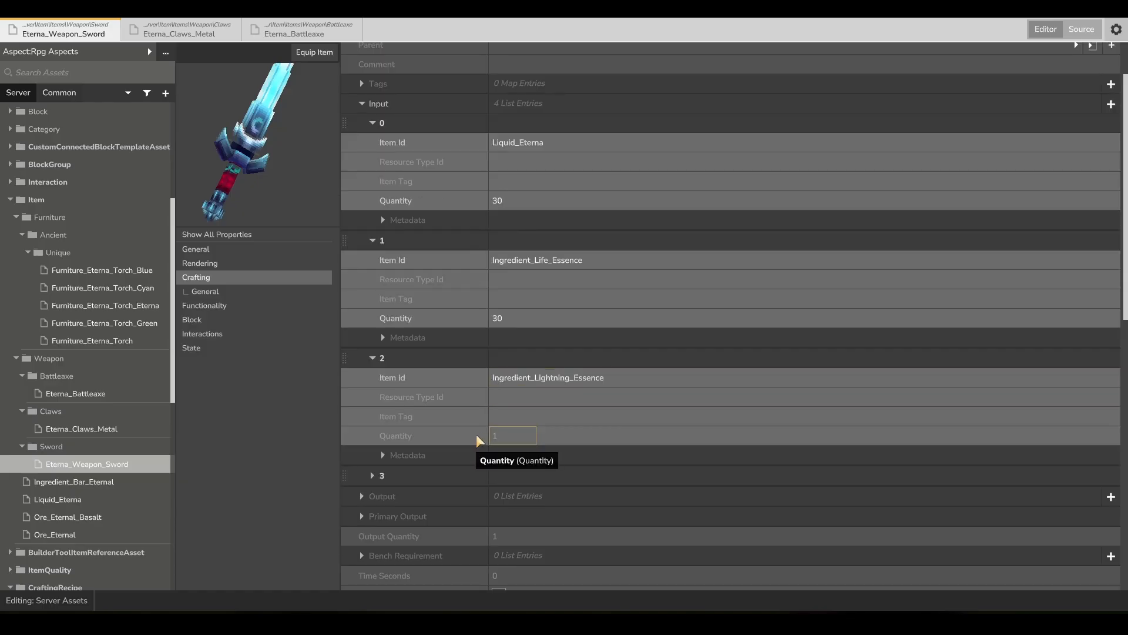
{"action": "type", "text": "20"}
{"action": "key", "text": "Return"}
{"action": "scroll", "coordinate": [441, 418], "scroll_direction": "down", "scroll_amount": 1}
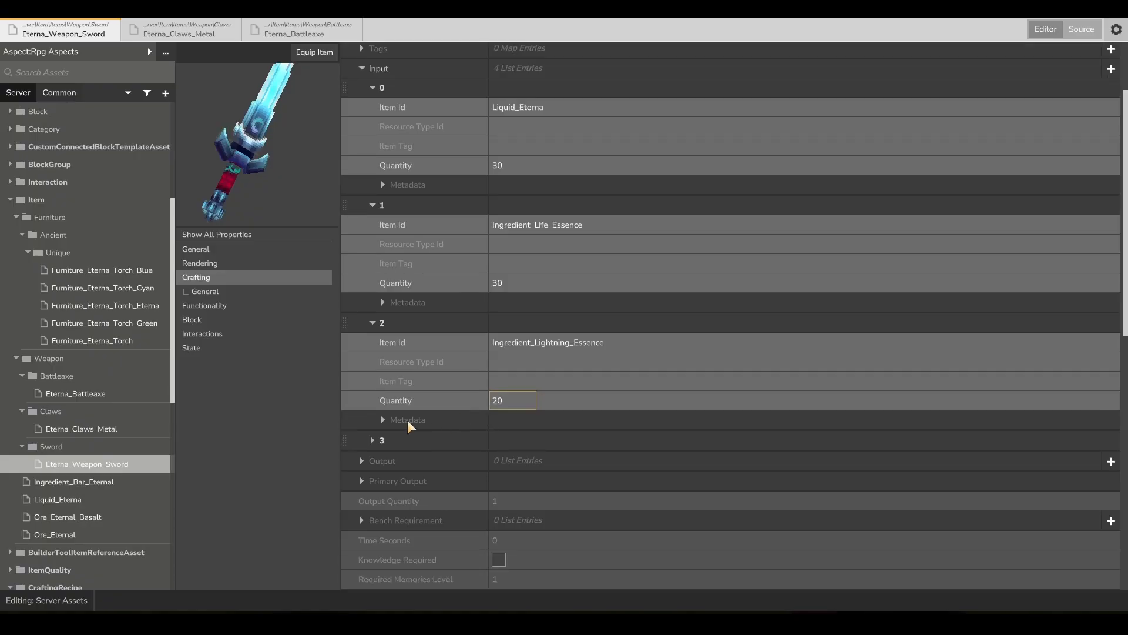
Set recipe input 3 to 200 Ingredient_Bar_Iron.
{"action": "left_click", "coordinate": [408, 438]}
{"action": "scroll", "coordinate": [408, 440], "scroll_direction": "down", "scroll_amount": 2}
{"action": "left_click", "coordinate": [531, 376]}
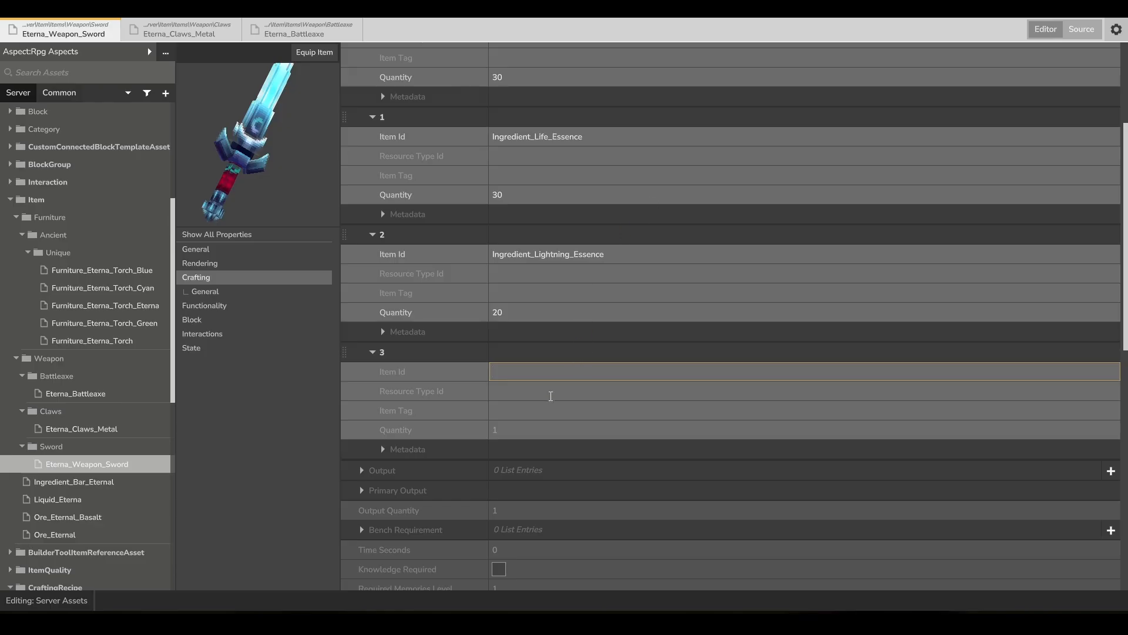
{"action": "type", "text": "Ingred"}
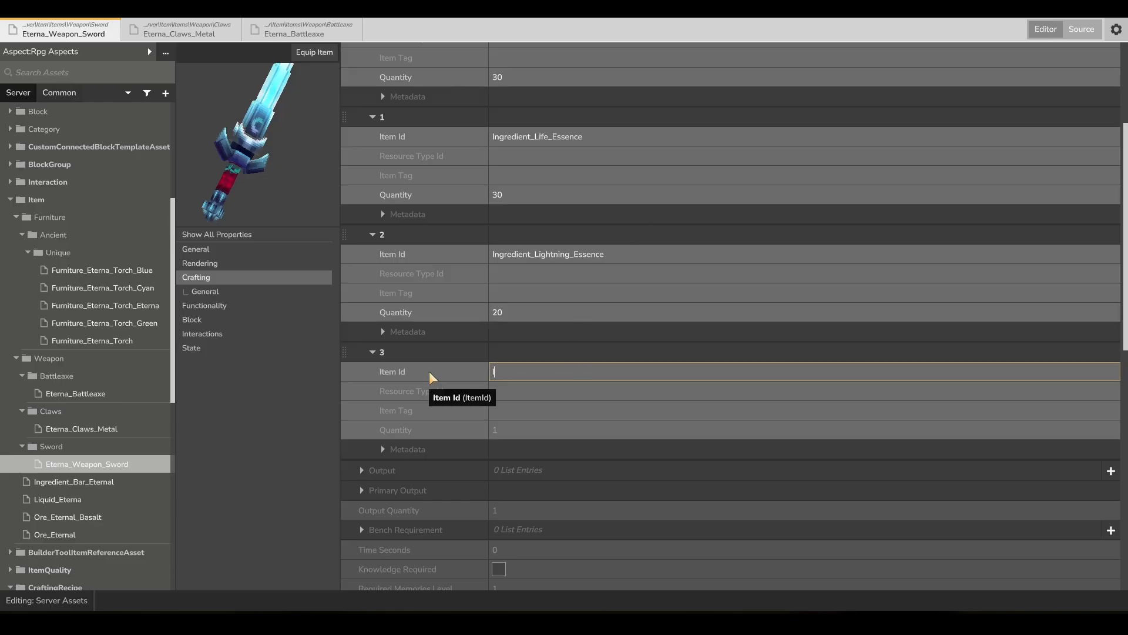
{"action": "type", "text": "_Bar_Iron"}
{"action": "left_click", "coordinate": [531, 448]}
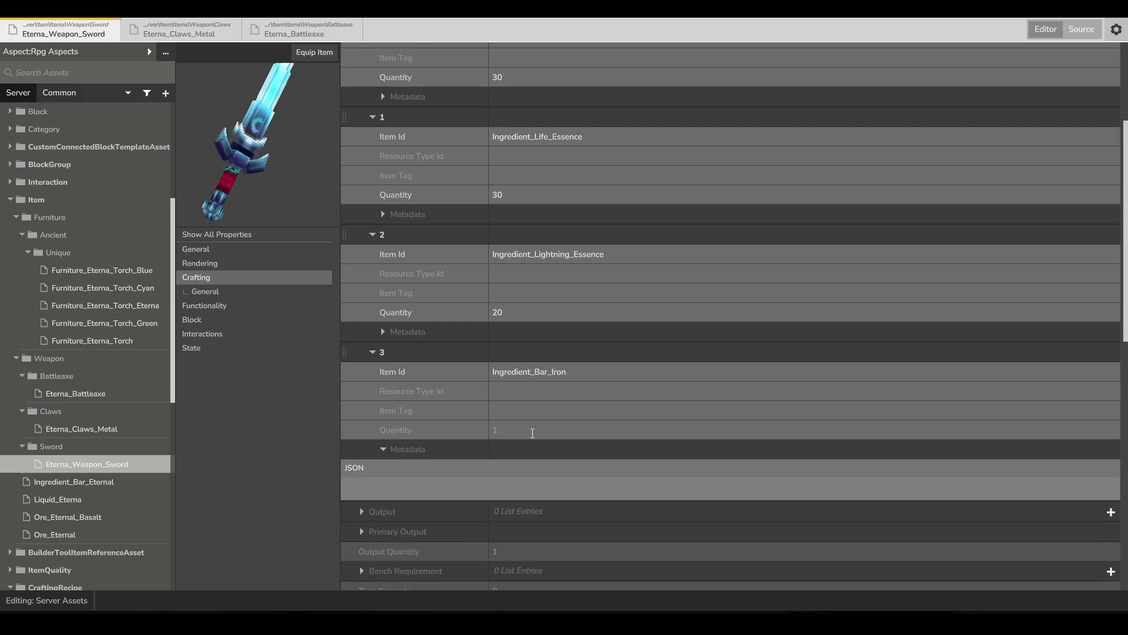
{"action": "left_click", "coordinate": [474, 369]}
{"action": "left_click", "coordinate": [567, 371]}
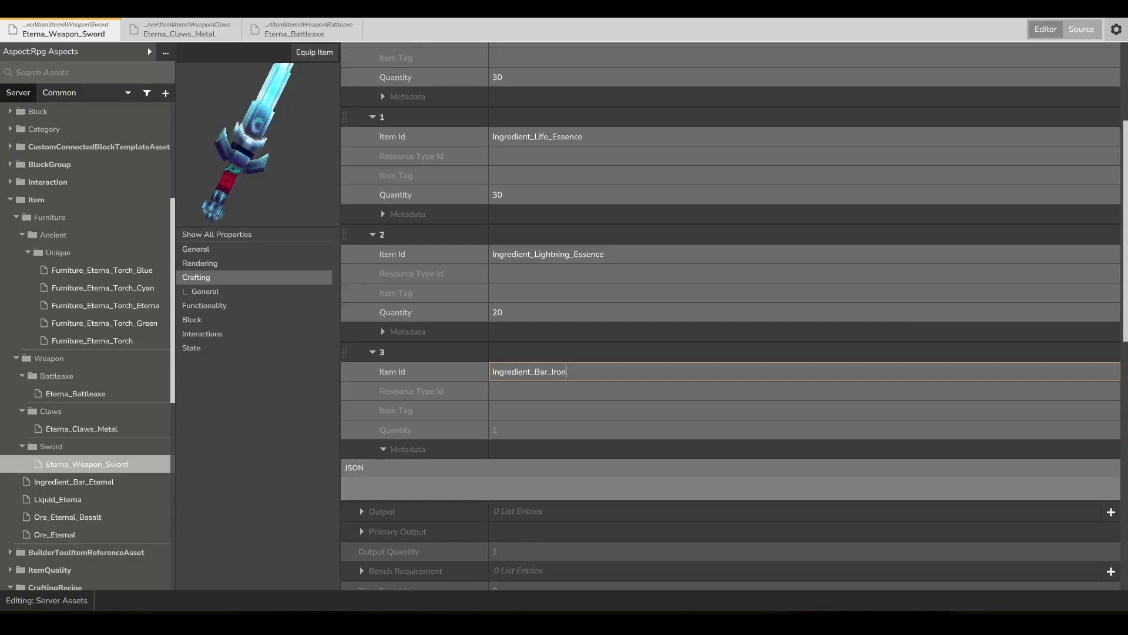
{"action": "left_click", "coordinate": [495, 430]}
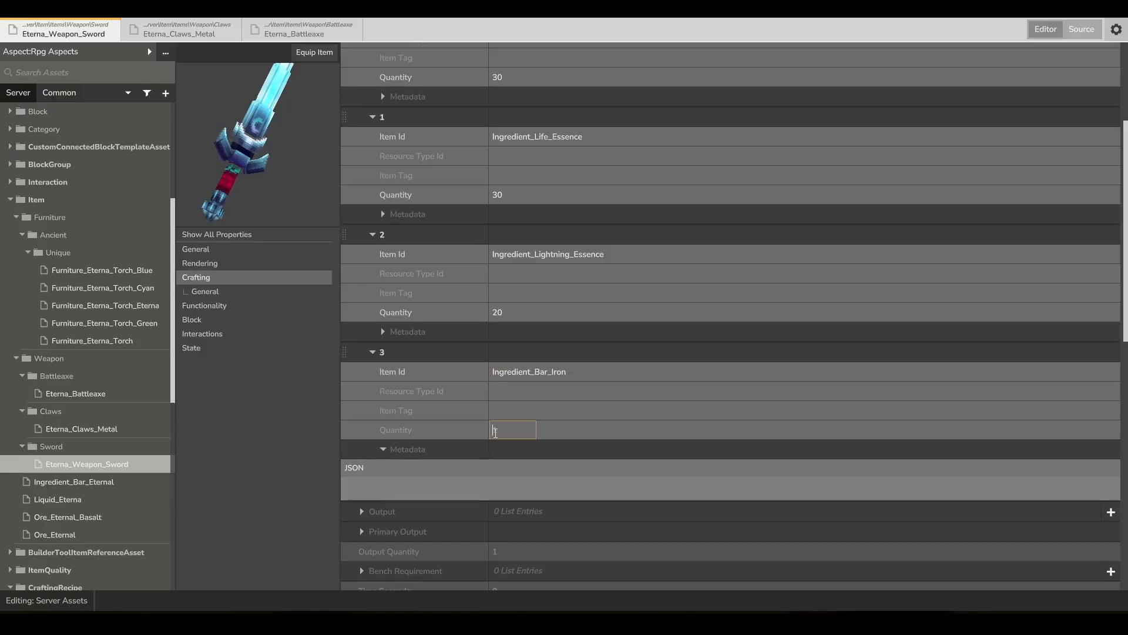
{"action": "type", "text": "5"}
{"action": "left_click", "coordinate": [453, 450]}
{"action": "scroll", "coordinate": [454, 450], "scroll_direction": "down", "scroll_amount": 2}
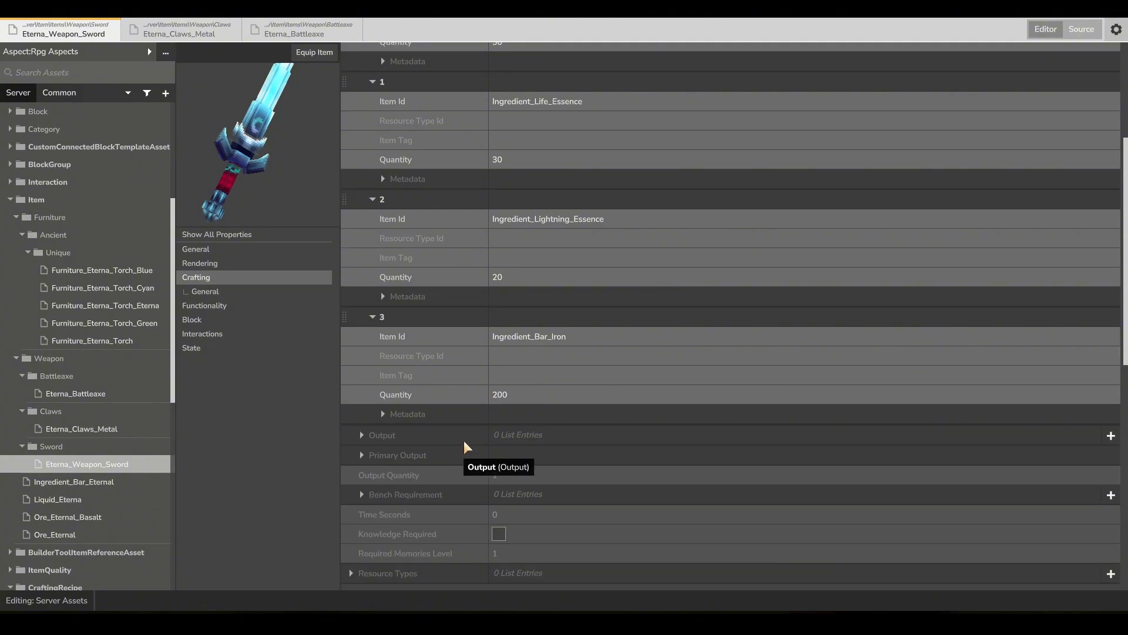
Add a bench requirement to the sword's recipe with type Crafting and id Weapon_Bench.
{"action": "scroll", "coordinate": [483, 461], "scroll_direction": "down", "scroll_amount": 2}
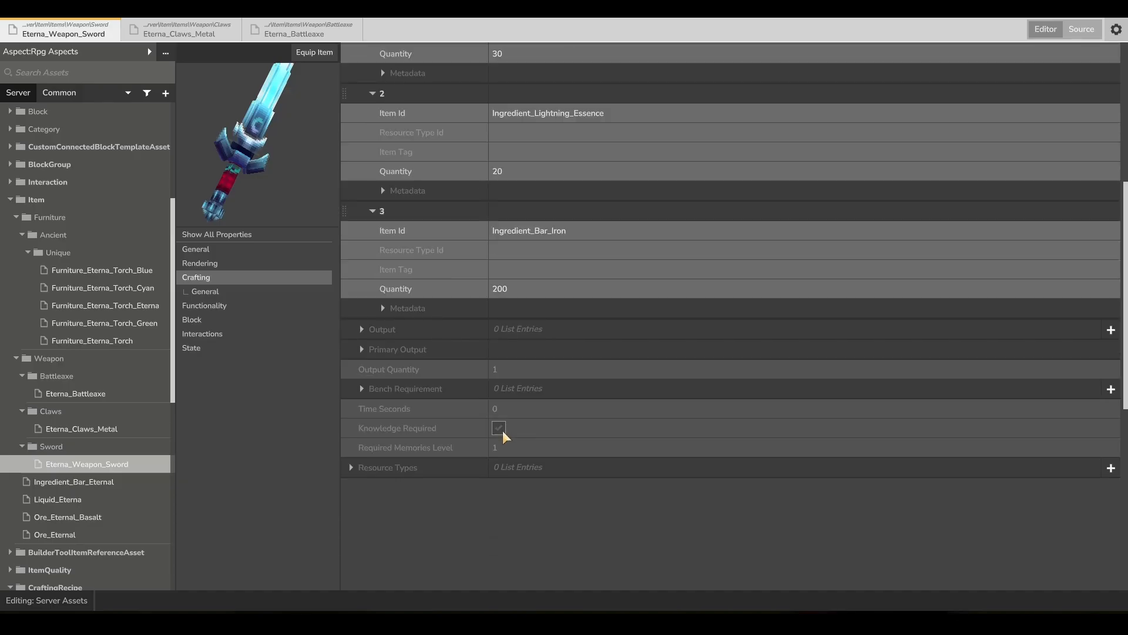
{"action": "left_click", "coordinate": [405, 385]}
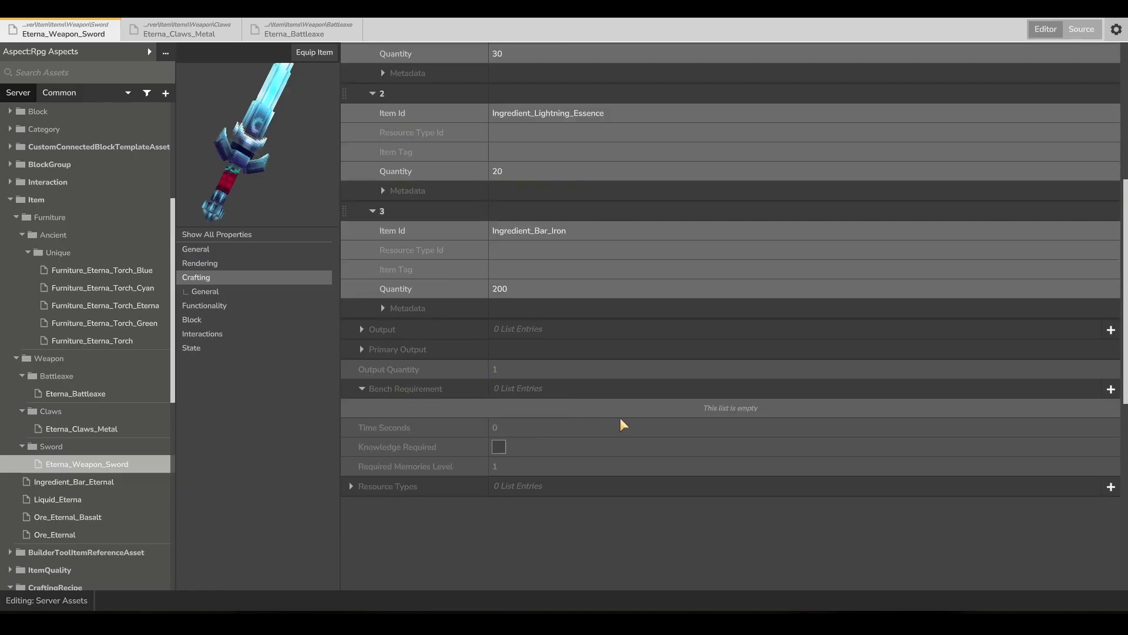
{"action": "left_click", "coordinate": [1111, 389]}
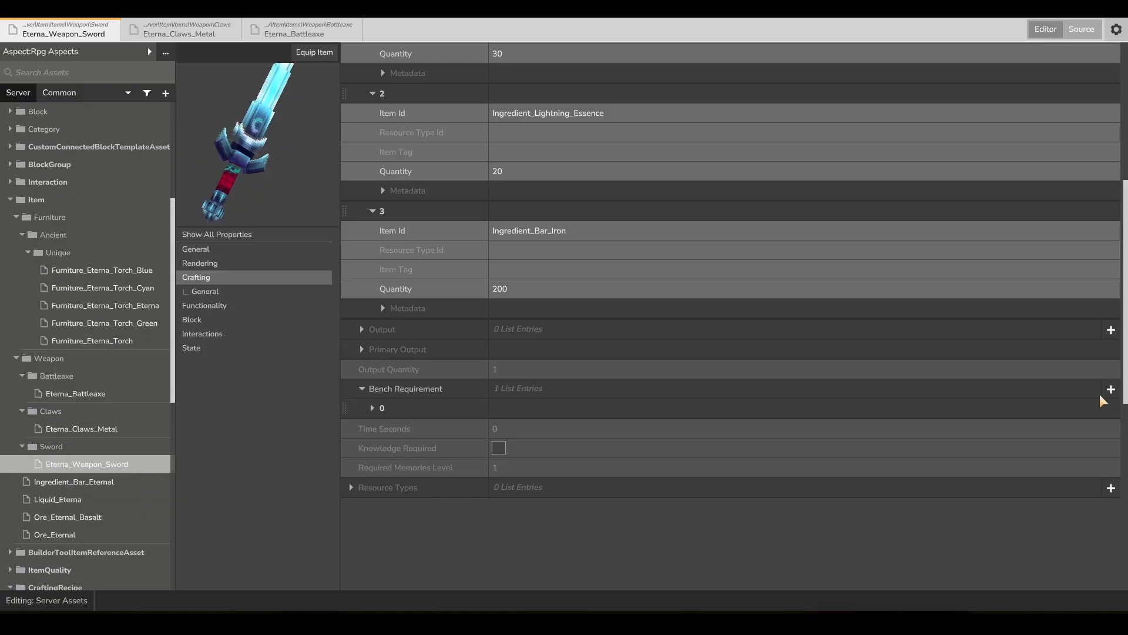
{"action": "left_click", "coordinate": [381, 407]}
{"action": "left_click", "coordinate": [522, 429]}
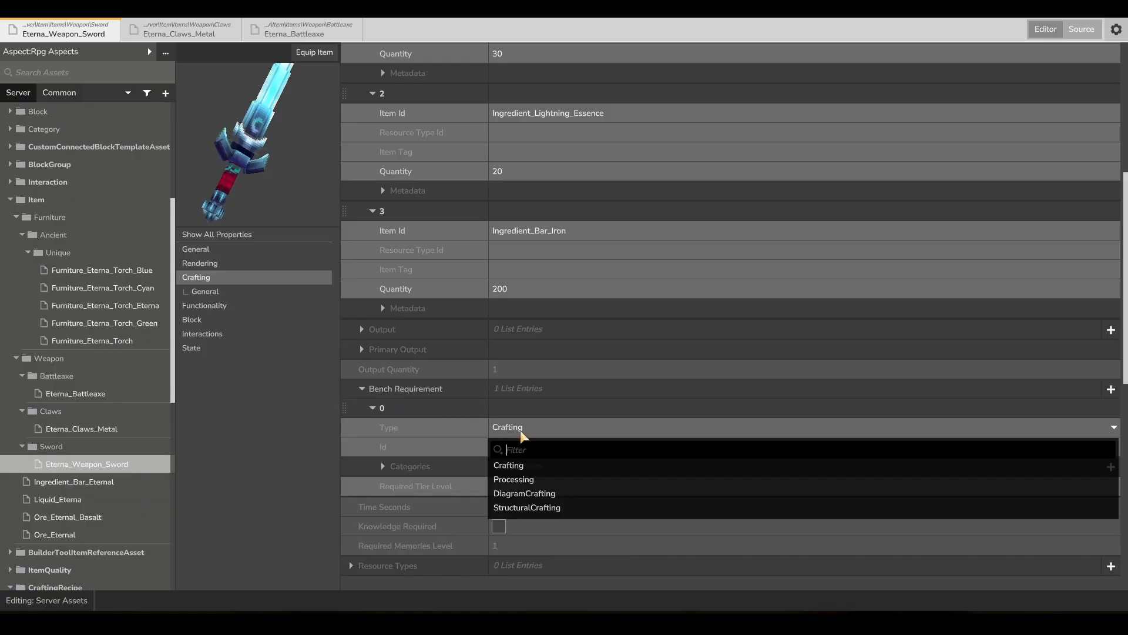
{"action": "left_click", "coordinate": [527, 466]}
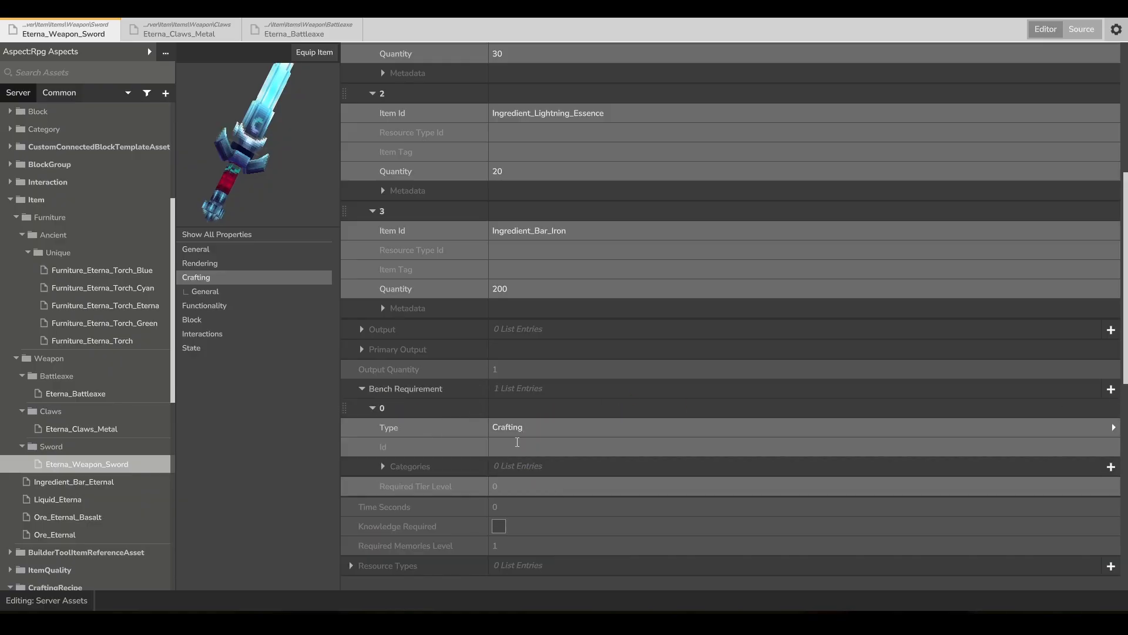
{"action": "left_click", "coordinate": [512, 447]}
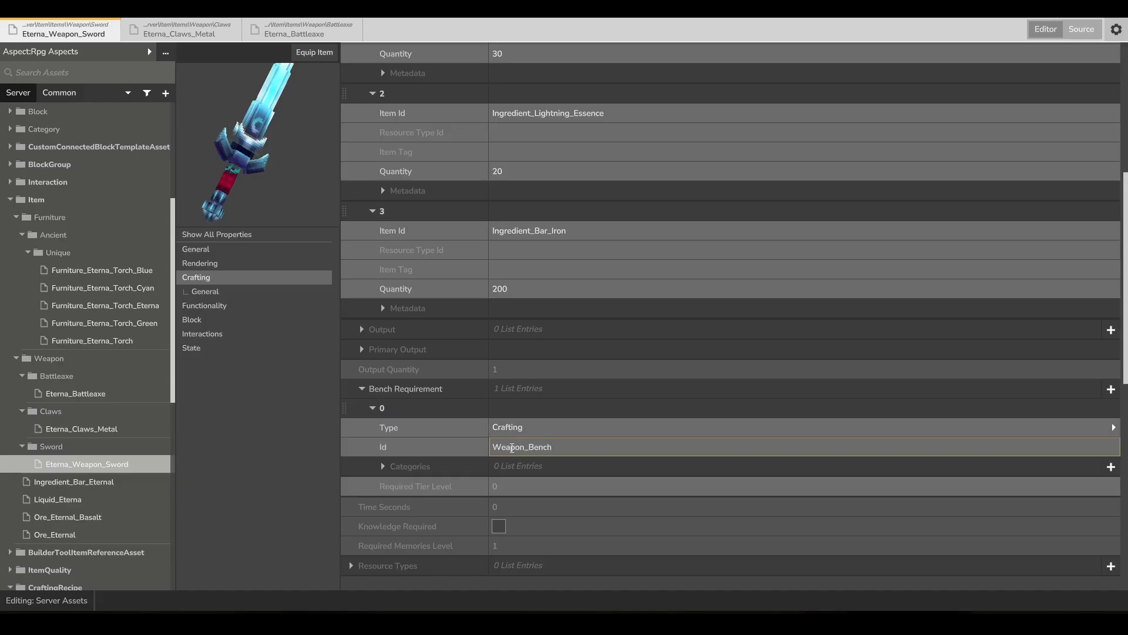
Set the bench requirement's required tier level to 1 and fill in its category entry 0 with the Weapon_ category for swords.
{"action": "left_click", "coordinate": [517, 484]}
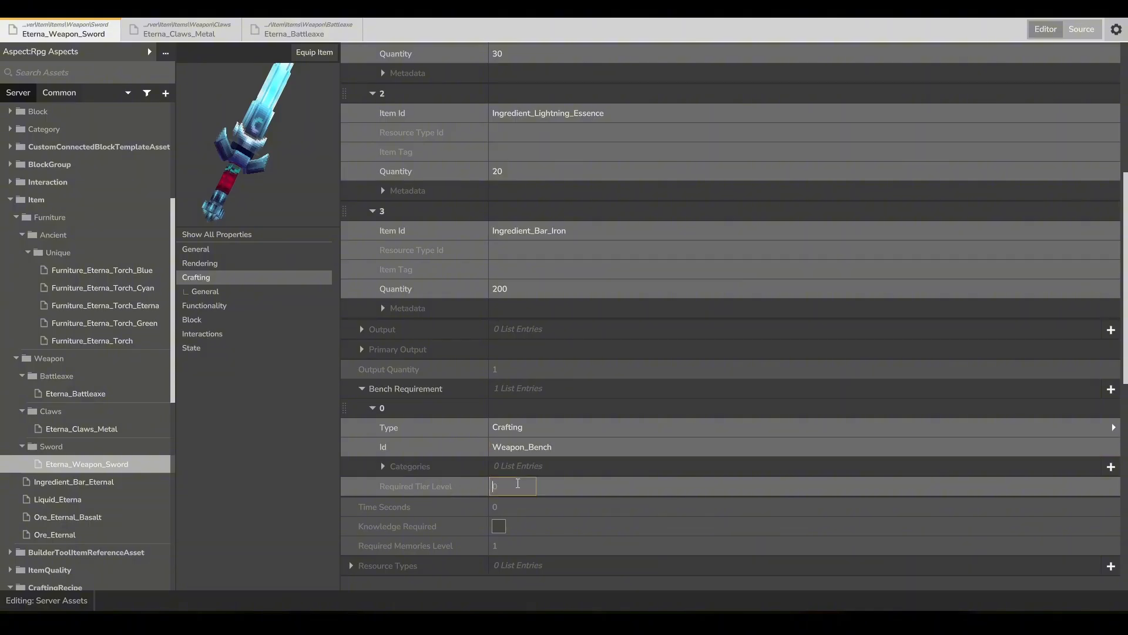
{"action": "type", "text": "1"}
{"action": "left_click", "coordinate": [548, 491]}
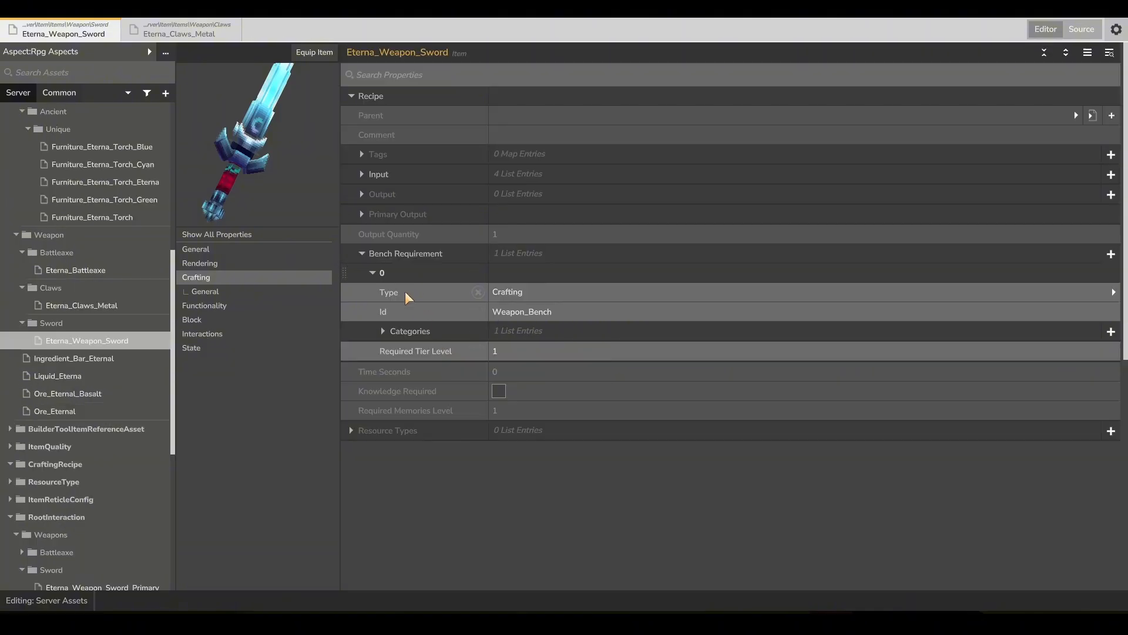
{"action": "left_click", "coordinate": [393, 330]}
{"action": "left_click", "coordinate": [541, 349]}
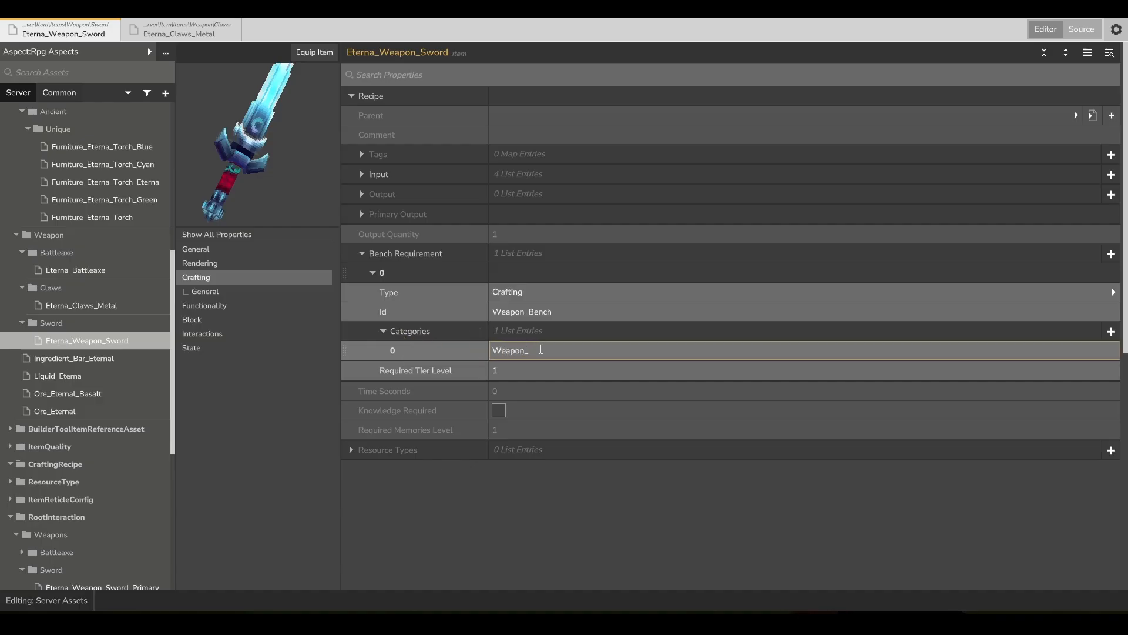
{"action": "left_click", "coordinate": [539, 493]}
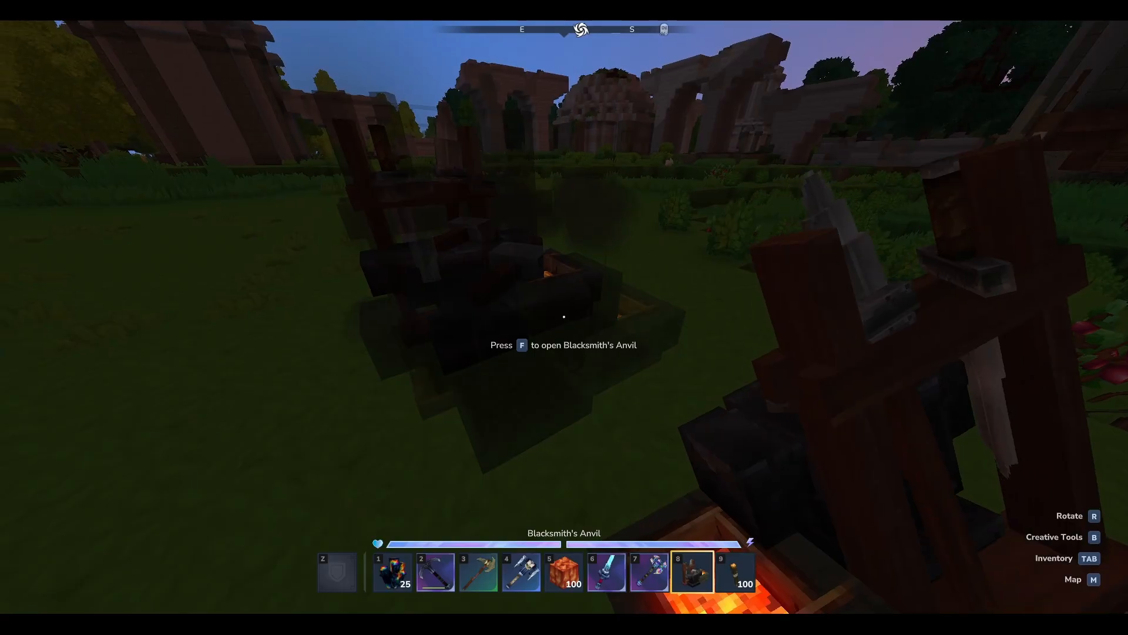
In the game world, open the Blacksmith's Anvil and craft one Eterna Sword from its Sword category.
{"action": "scroll", "coordinate": [564, 317], "scroll_direction": "up", "scroll_amount": 2}
{"action": "key", "text": "f"}
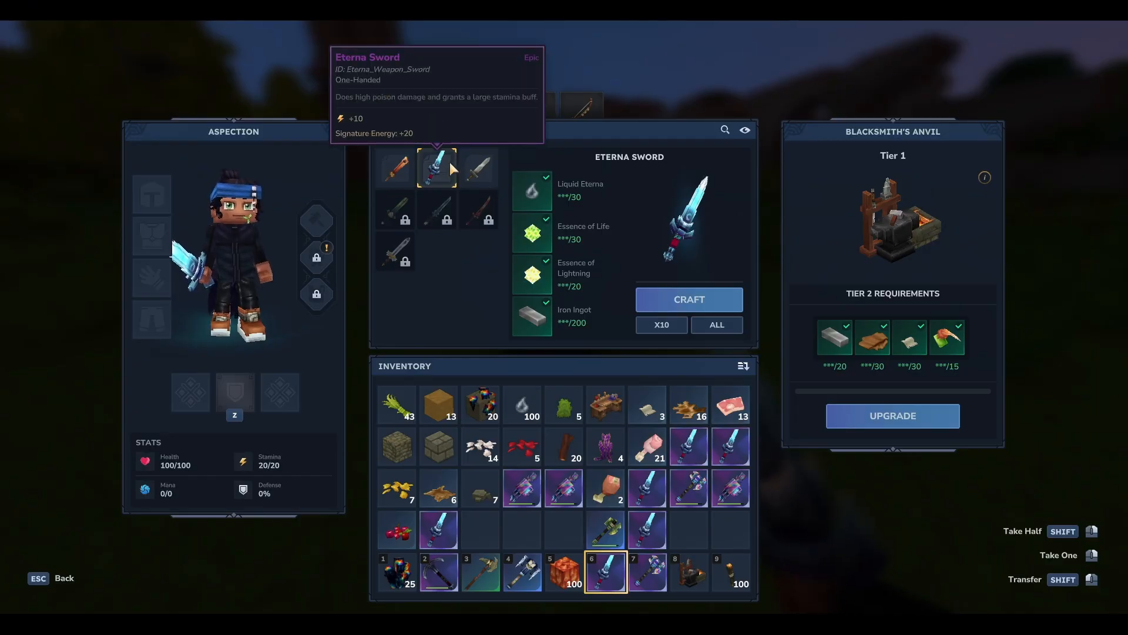
{"action": "left_click", "coordinate": [673, 302]}
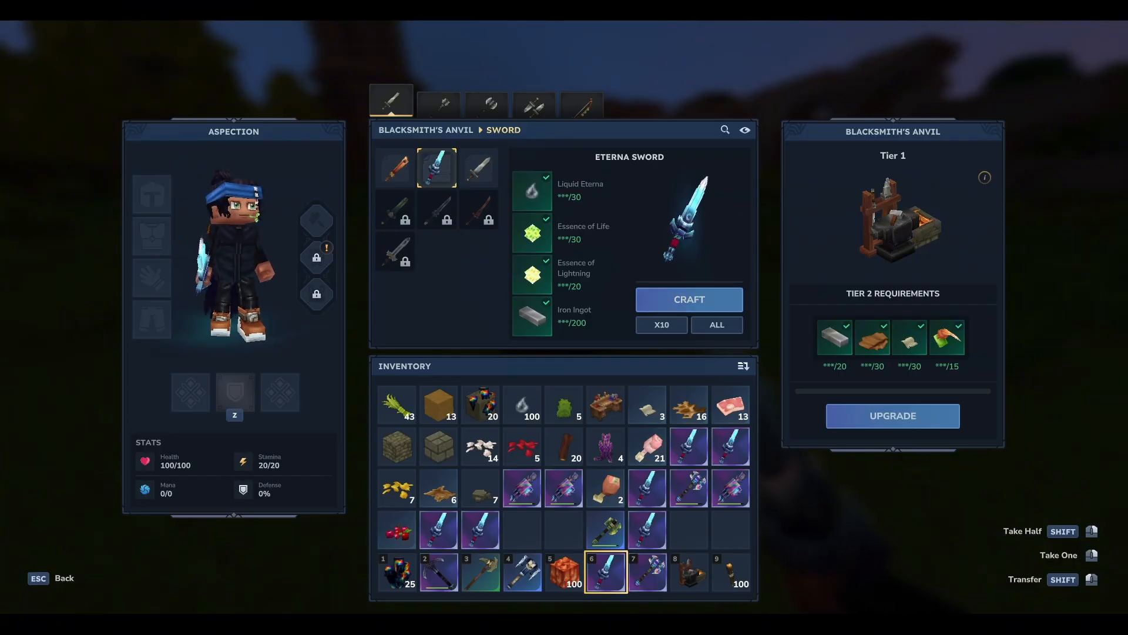
{"action": "key", "text": "Escape"}
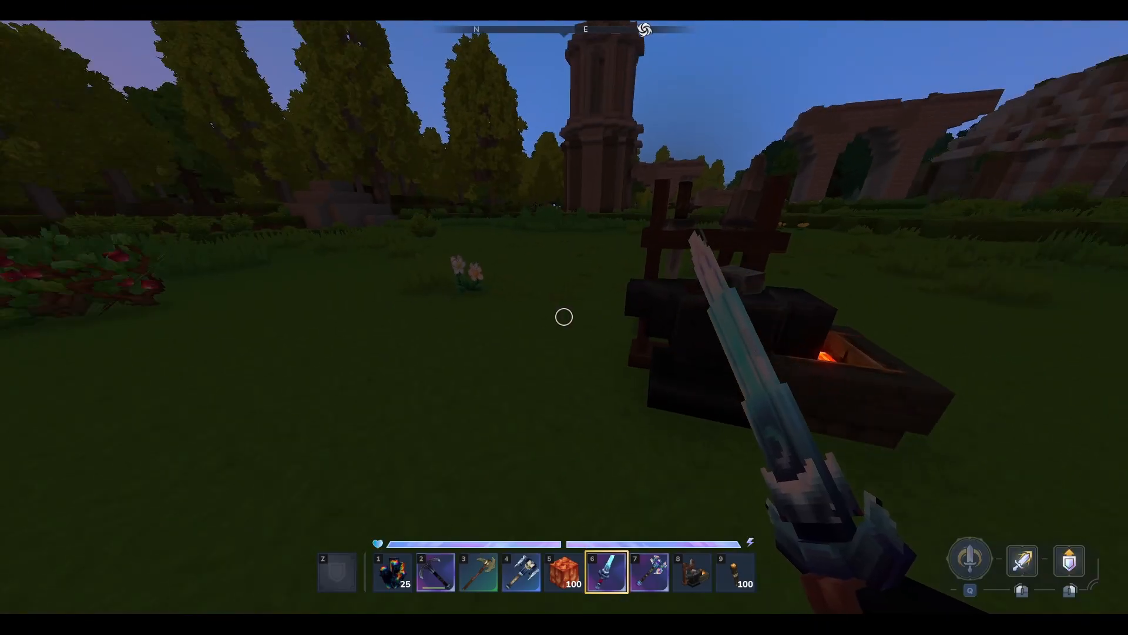
Walk through the world with the Eterna Sword in hand and try out its attack chain and its guard.
{"action": "key", "text": "w"}
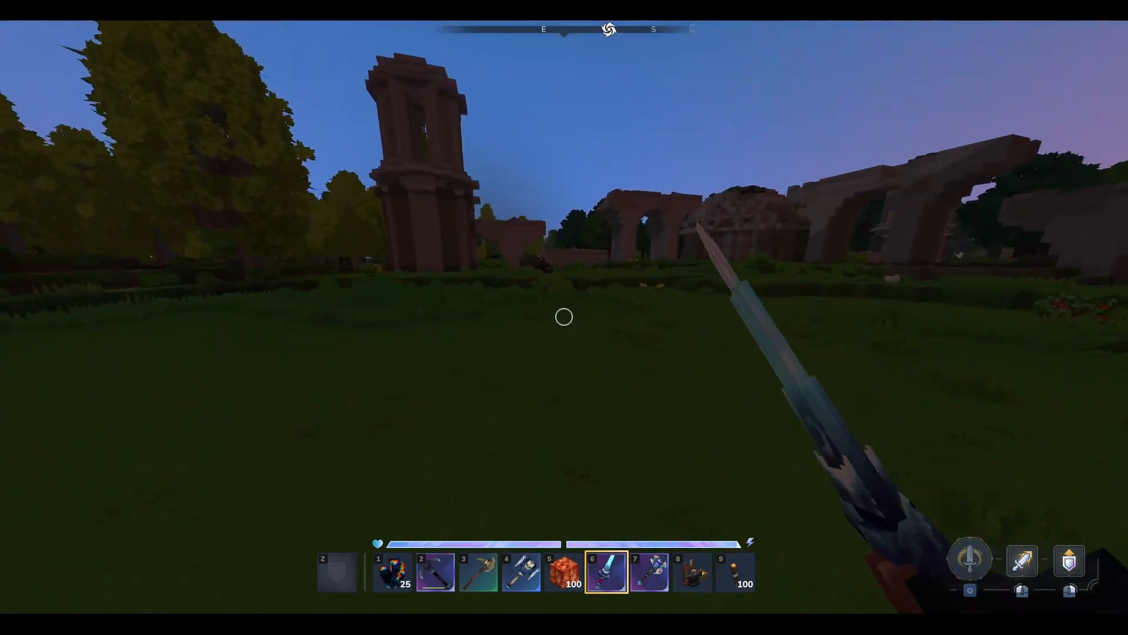
{"action": "left_click", "coordinate": [564, 317]}
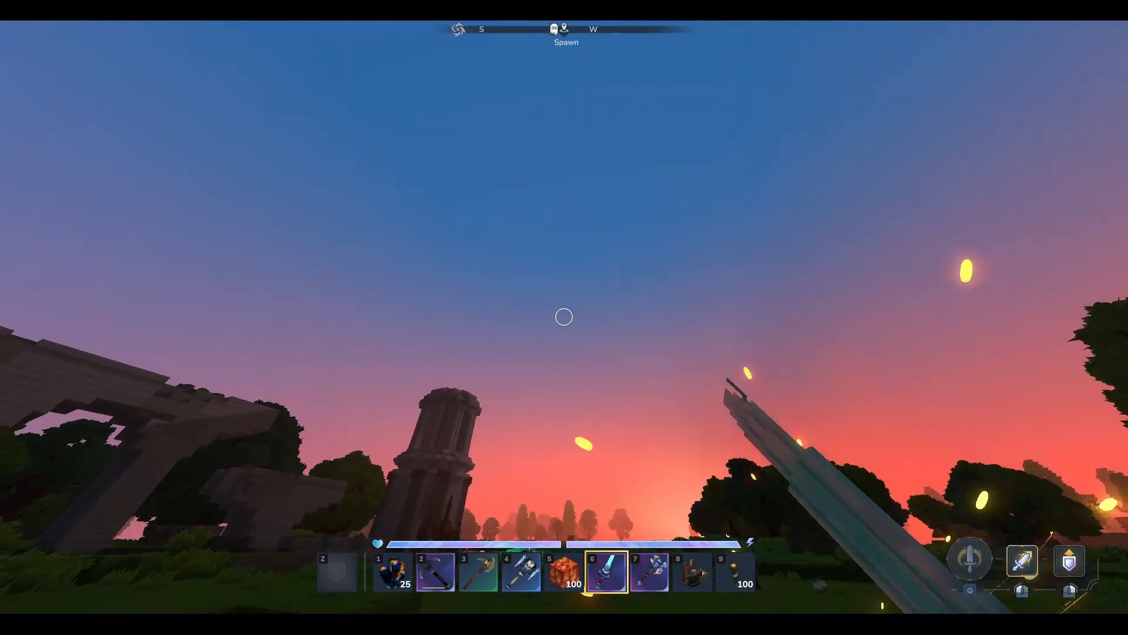
{"action": "left_click", "coordinate": [564, 317]}
{"action": "left_click", "coordinate": [564, 317]}
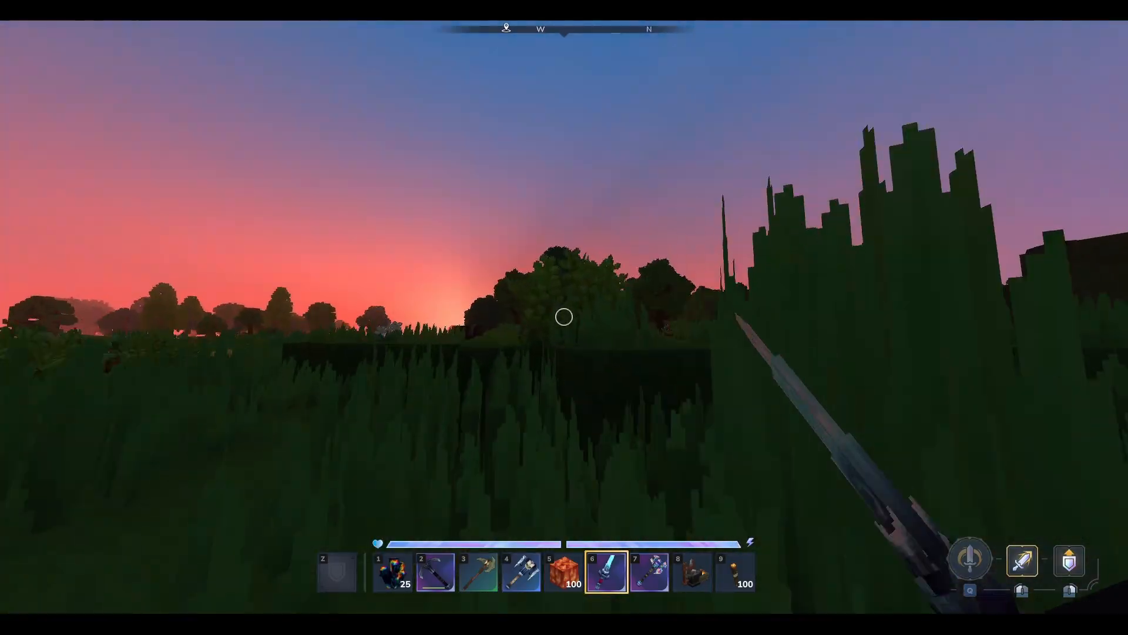
{"action": "left_click", "coordinate": [564, 317]}
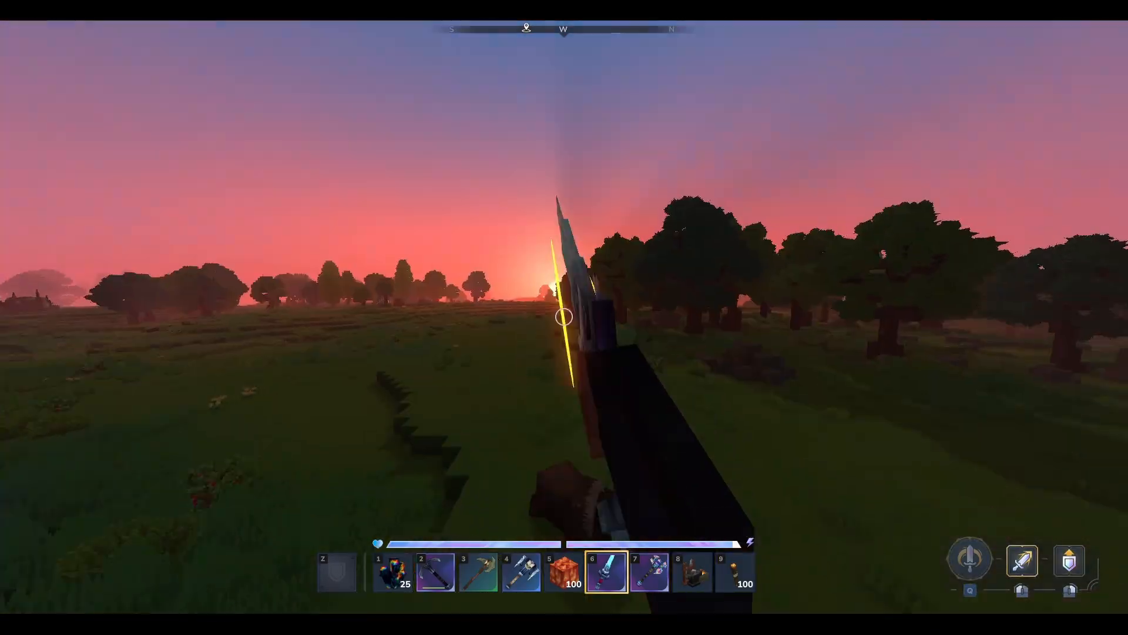
{"action": "left_click", "coordinate": [564, 316]}
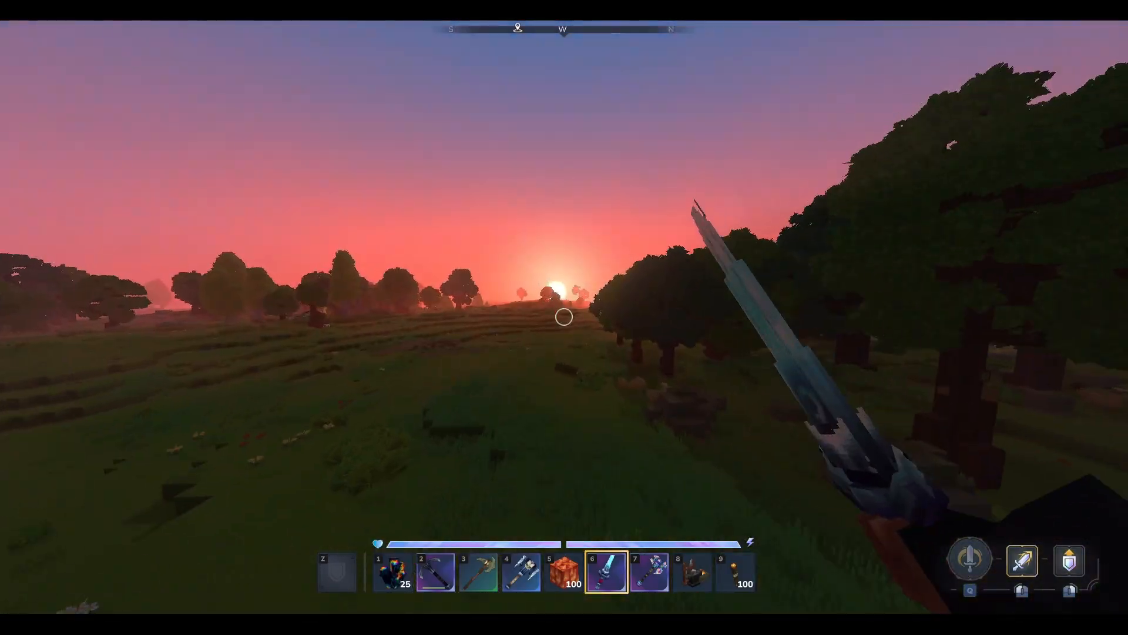
{"action": "left_click", "coordinate": [564, 317]}
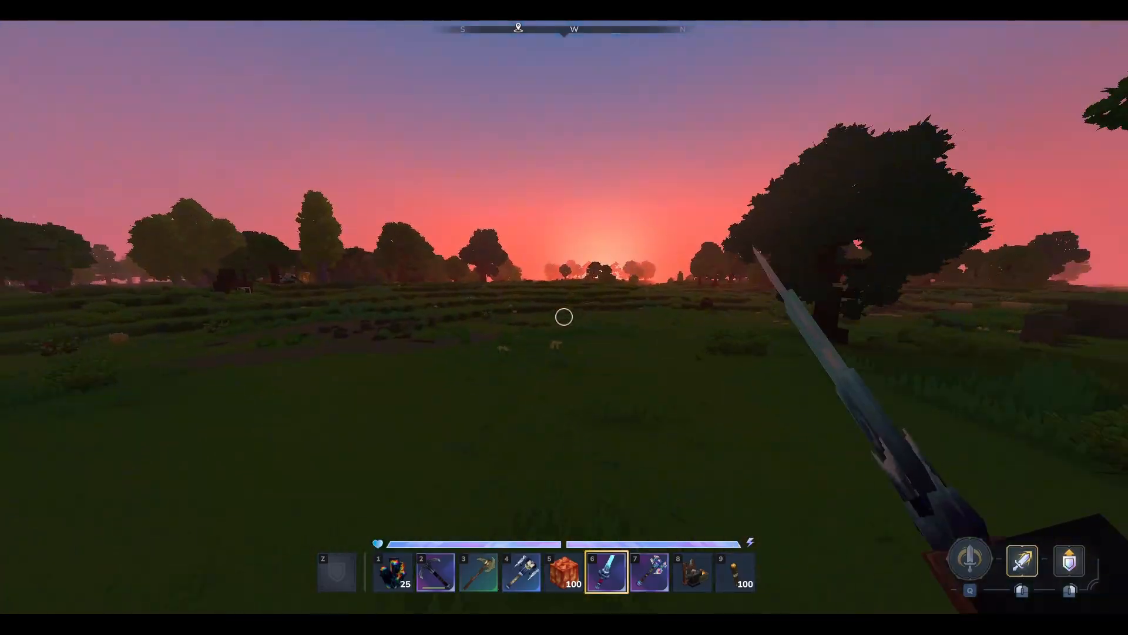
{"action": "left_click", "coordinate": [564, 317]}
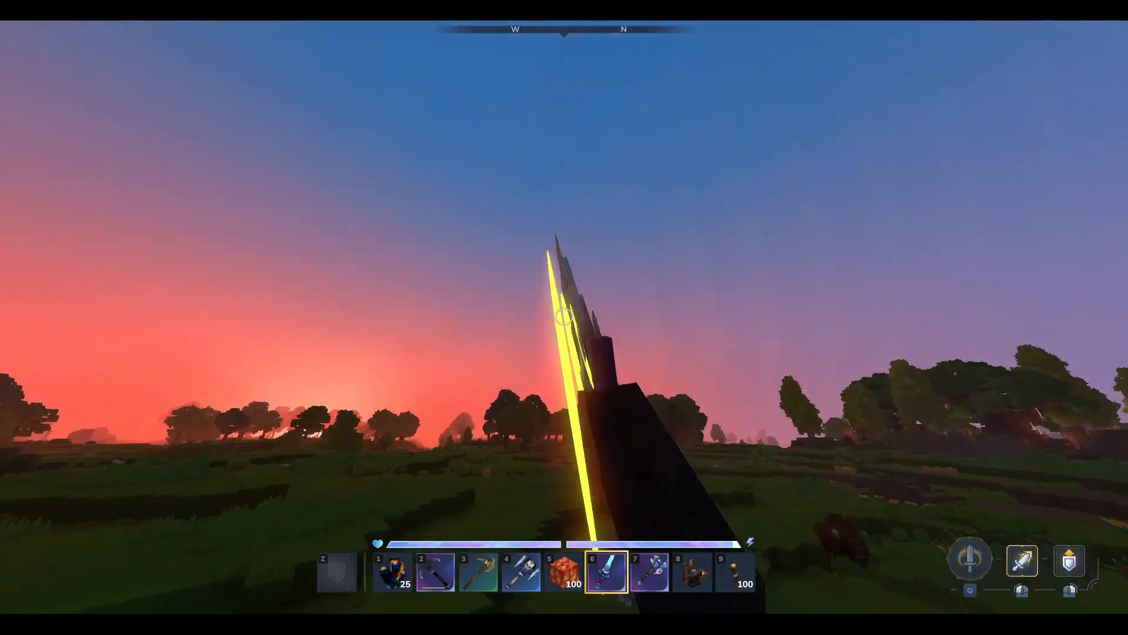
{"action": "left_click", "coordinate": [565, 317]}
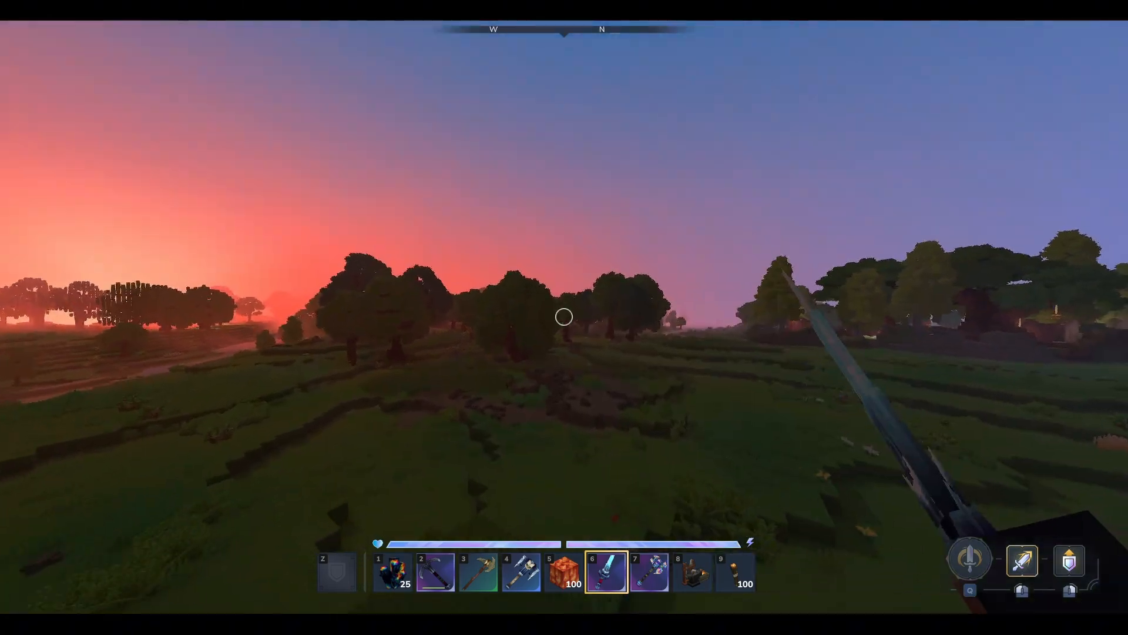
{"action": "left_click", "coordinate": [564, 317]}
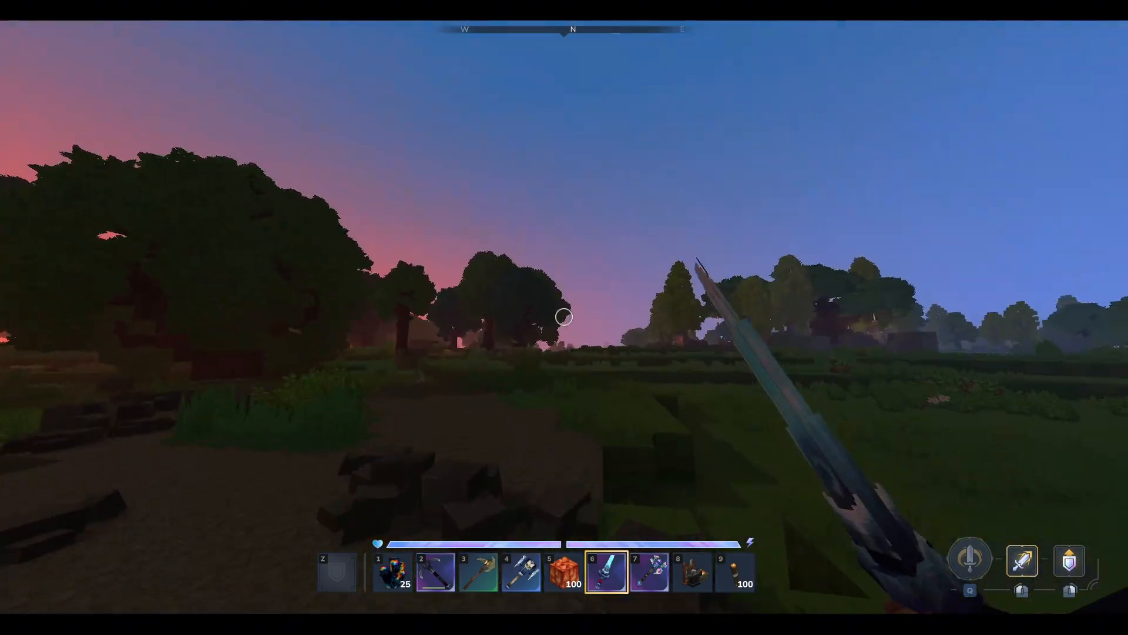
{"action": "left_click", "coordinate": [564, 317]}
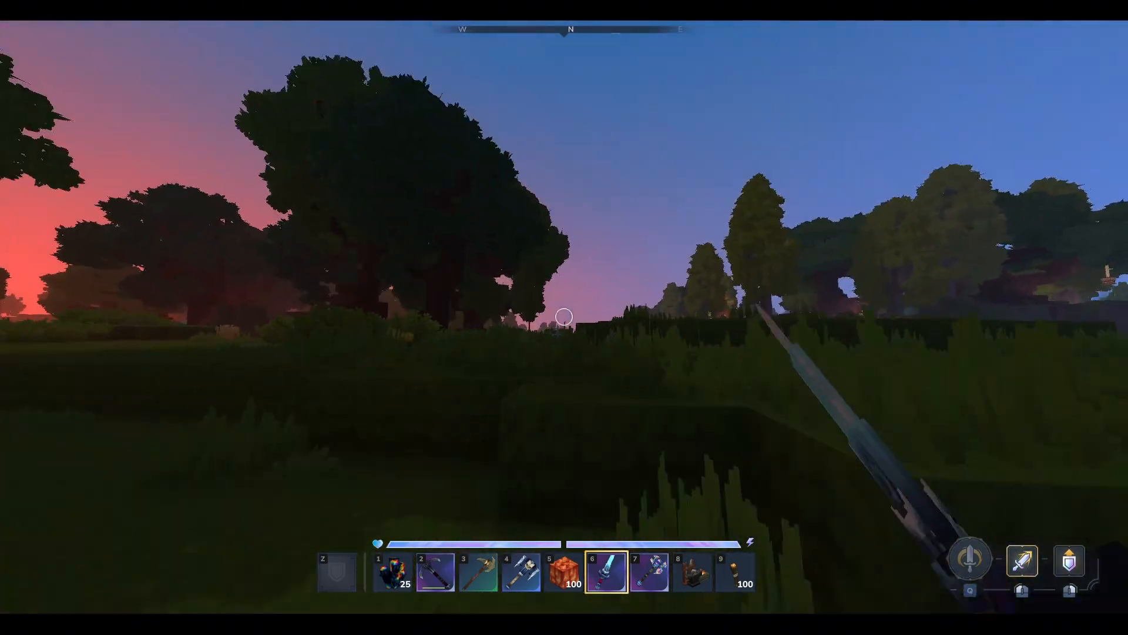
{"action": "left_click", "coordinate": [564, 317]}
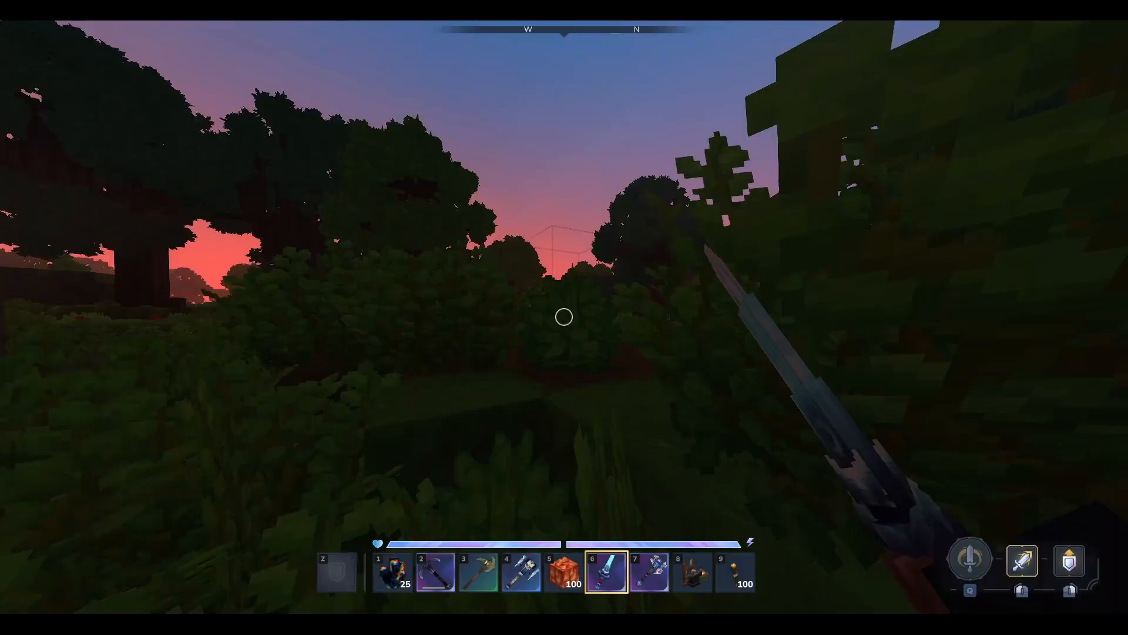
{"action": "left_click", "coordinate": [564, 317]}
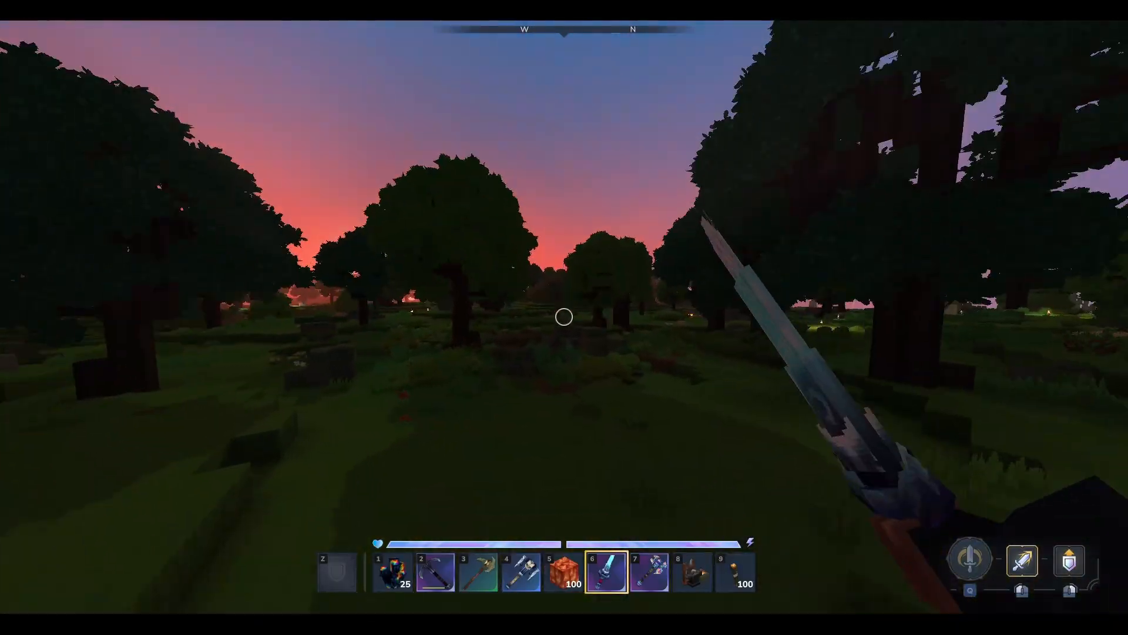
{"action": "left_click", "coordinate": [564, 317]}
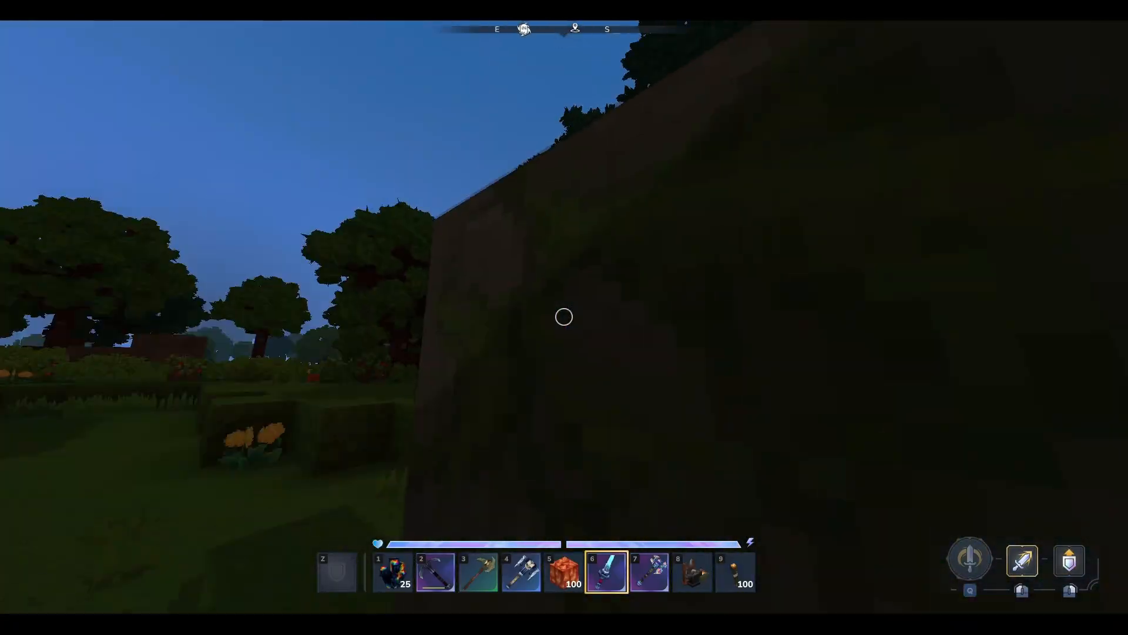
{"action": "left_click", "coordinate": [564, 316]}
{"action": "left_click", "coordinate": [564, 317]}
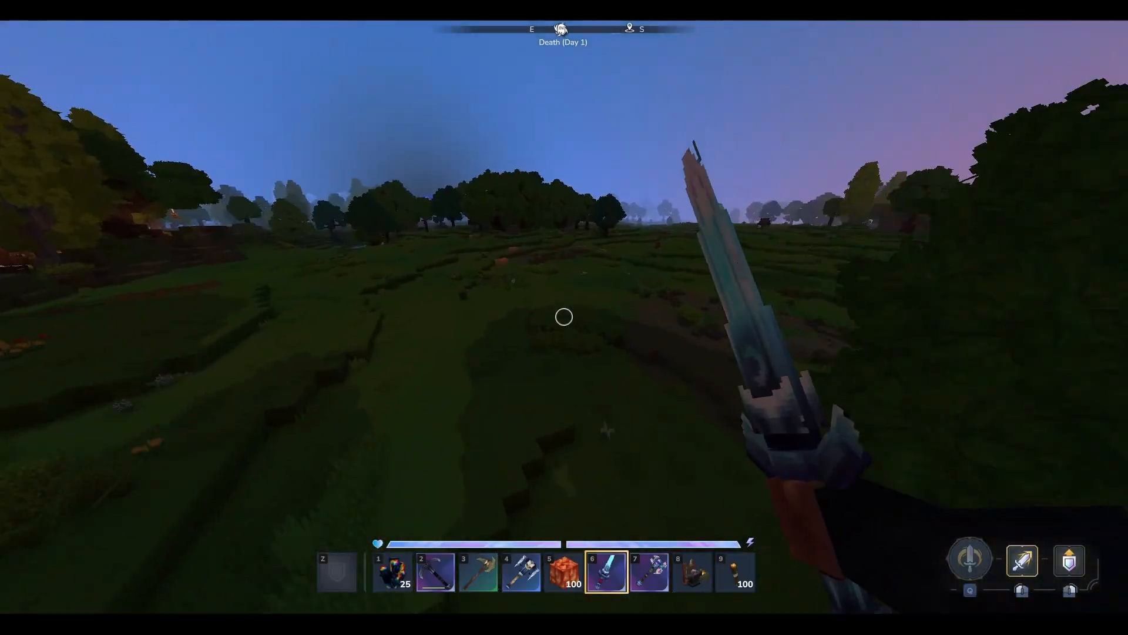
{"action": "left_click", "coordinate": [565, 317]}
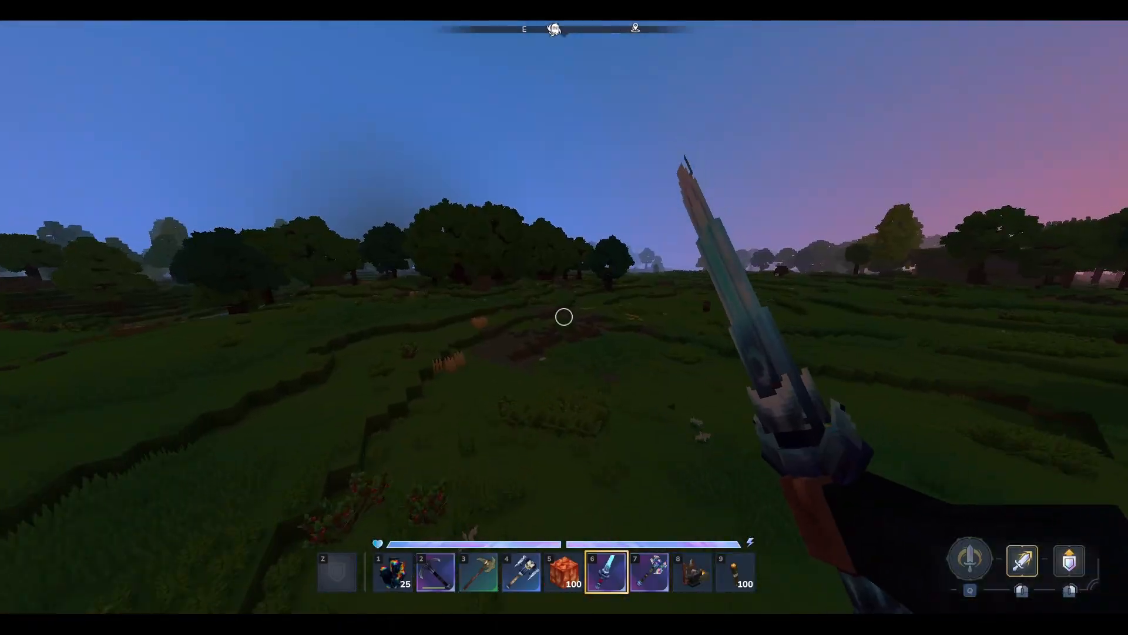
{"action": "left_click", "coordinate": [564, 317]}
{"action": "left_click", "coordinate": [564, 317]}
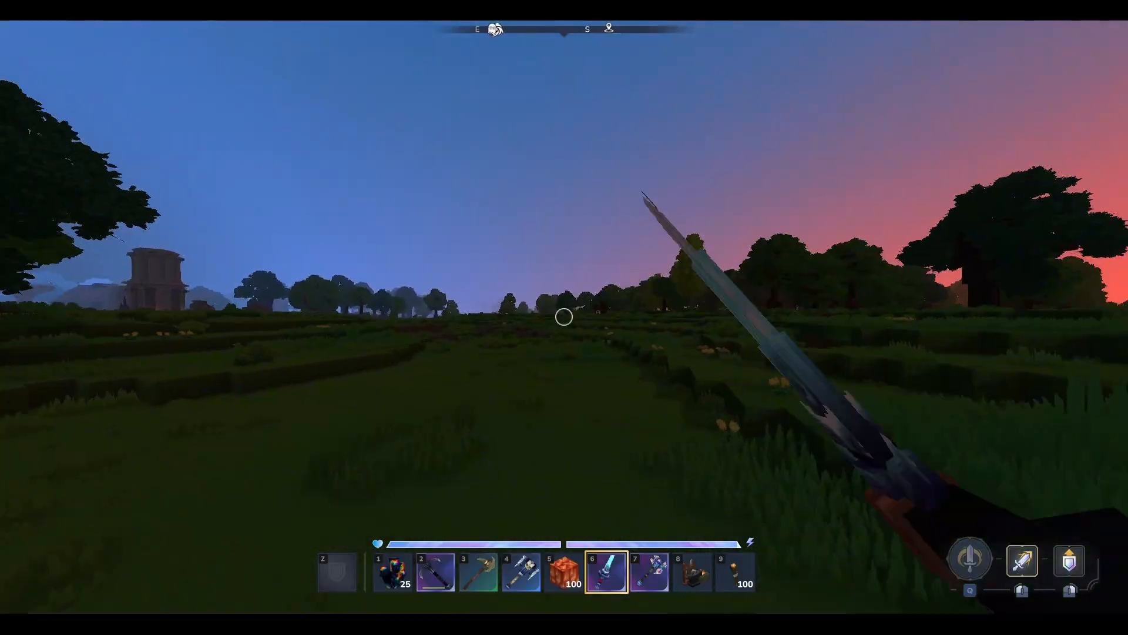
{"action": "right_click", "coordinate": [564, 317]}
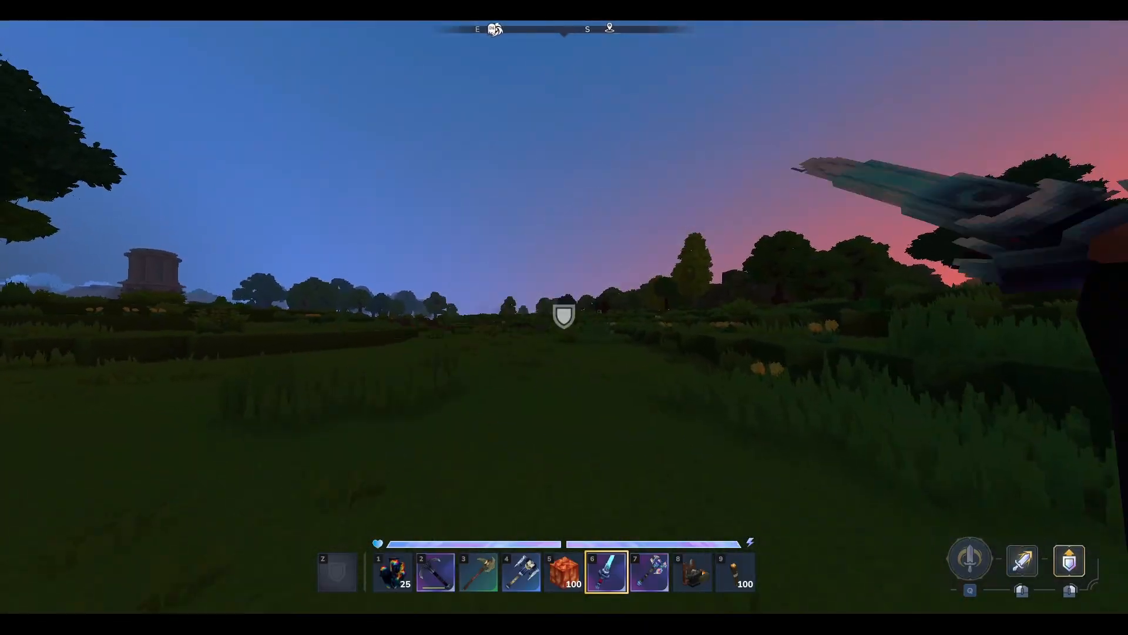
Look briefly at the inventory, close it and bring up the game's pause menu.
{"action": "key", "text": "Tab"}
{"action": "key", "text": "Escape"}
{"action": "key", "text": "Escape"}
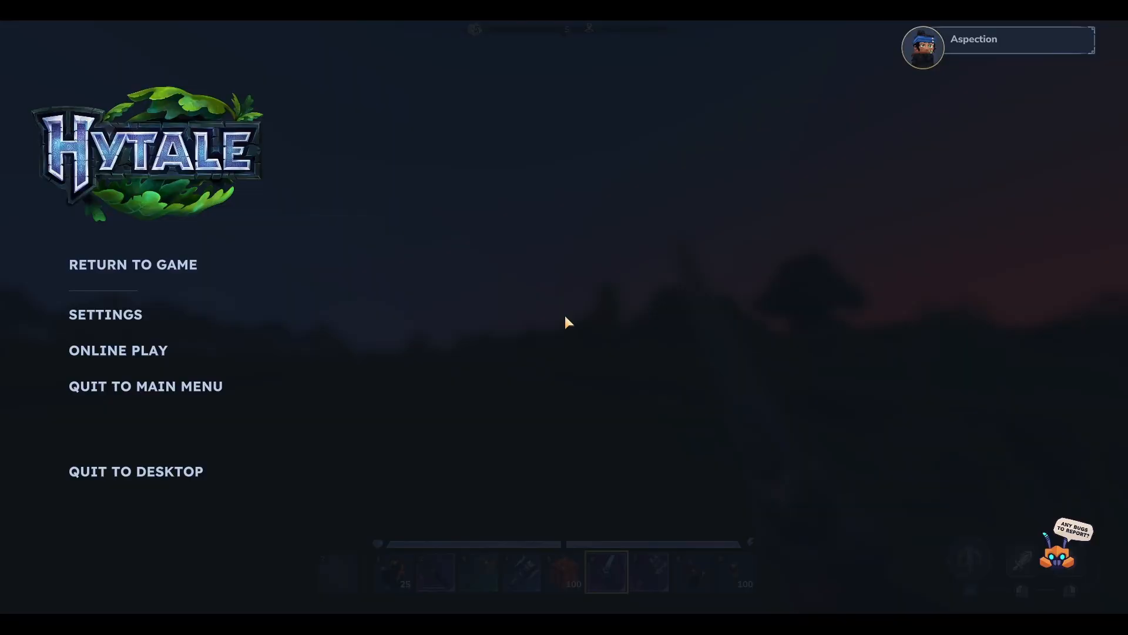